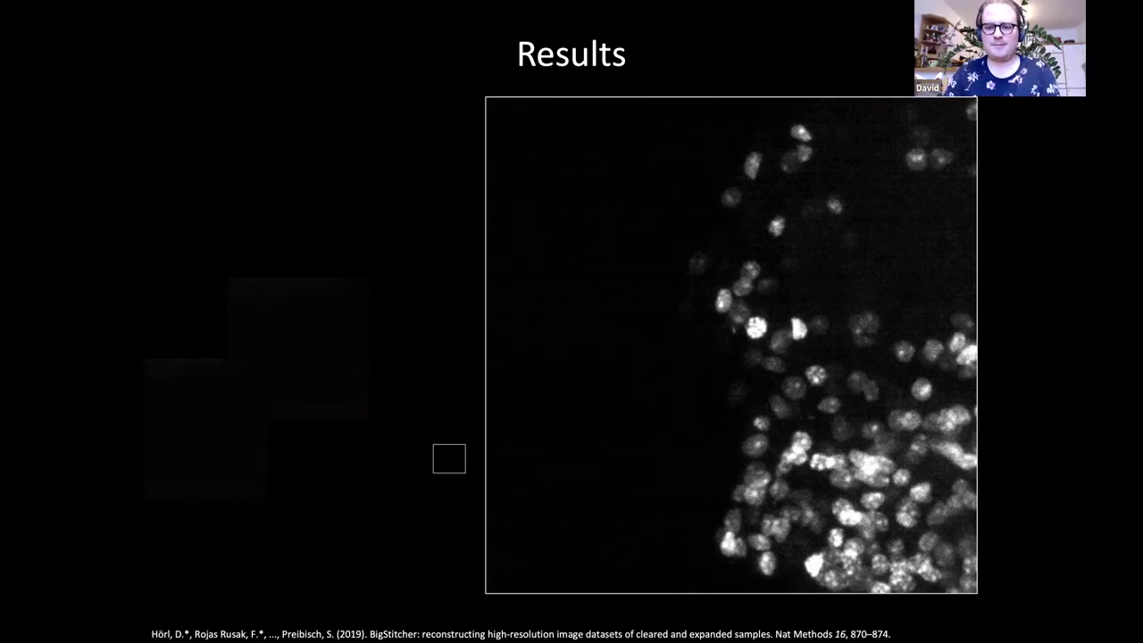
pyautogui.press('Right')
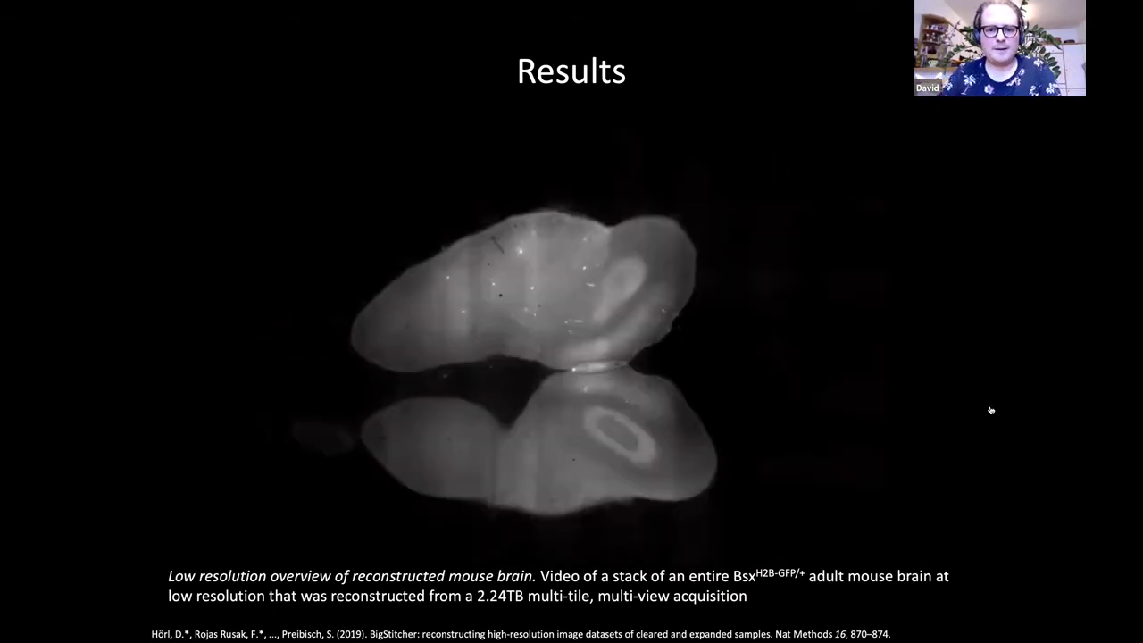
pyautogui.moveTo(732, 385)
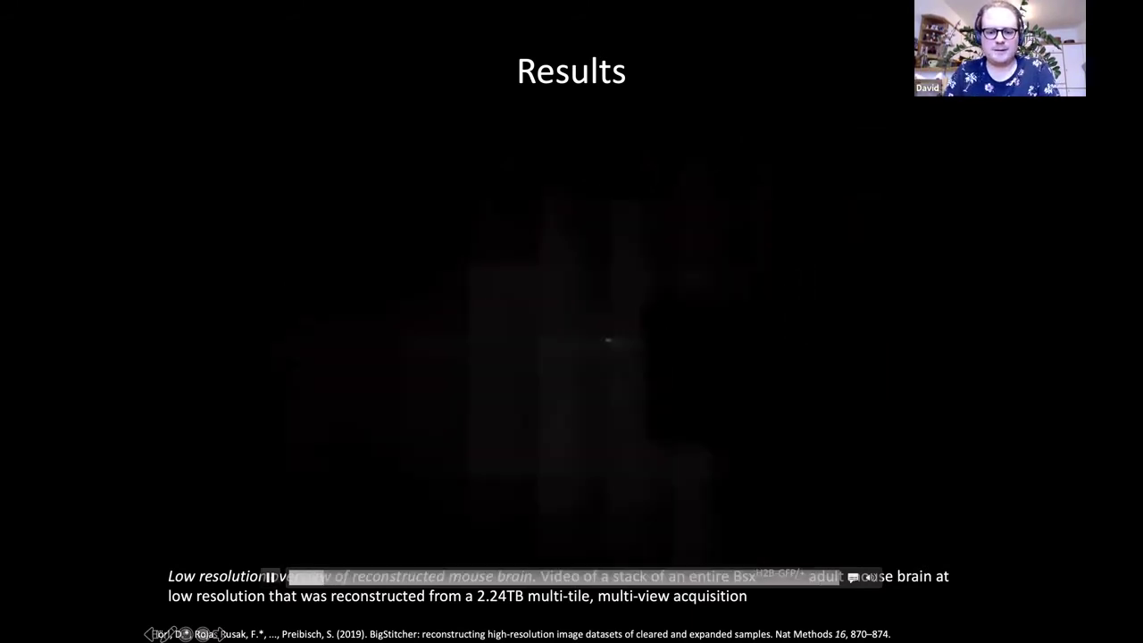
pyautogui.press('Right')
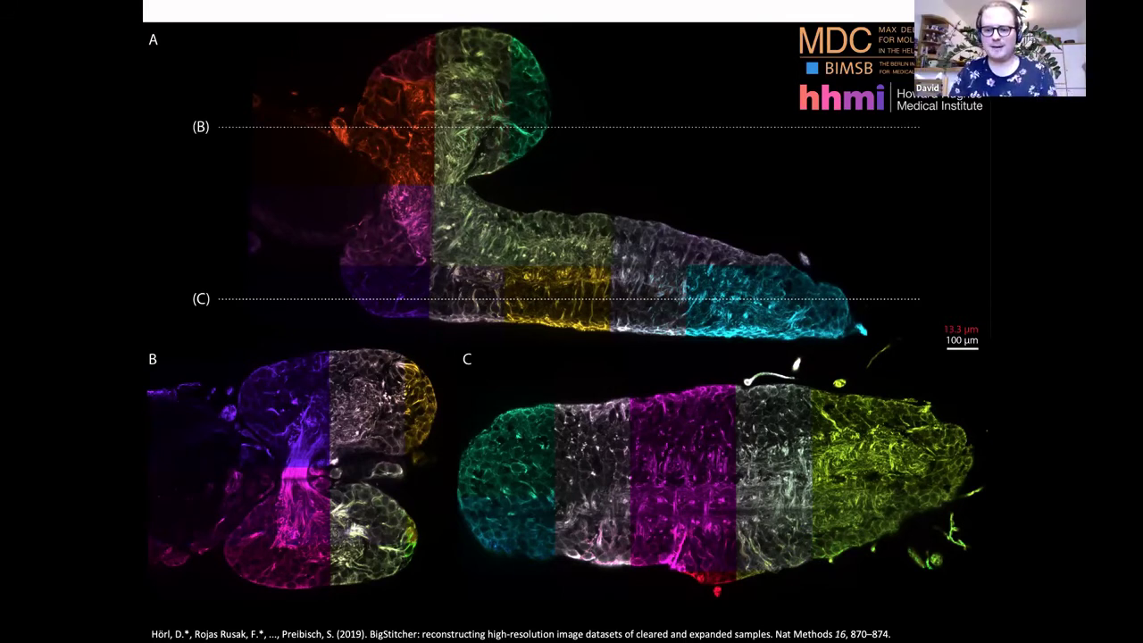
pyautogui.press('Right')
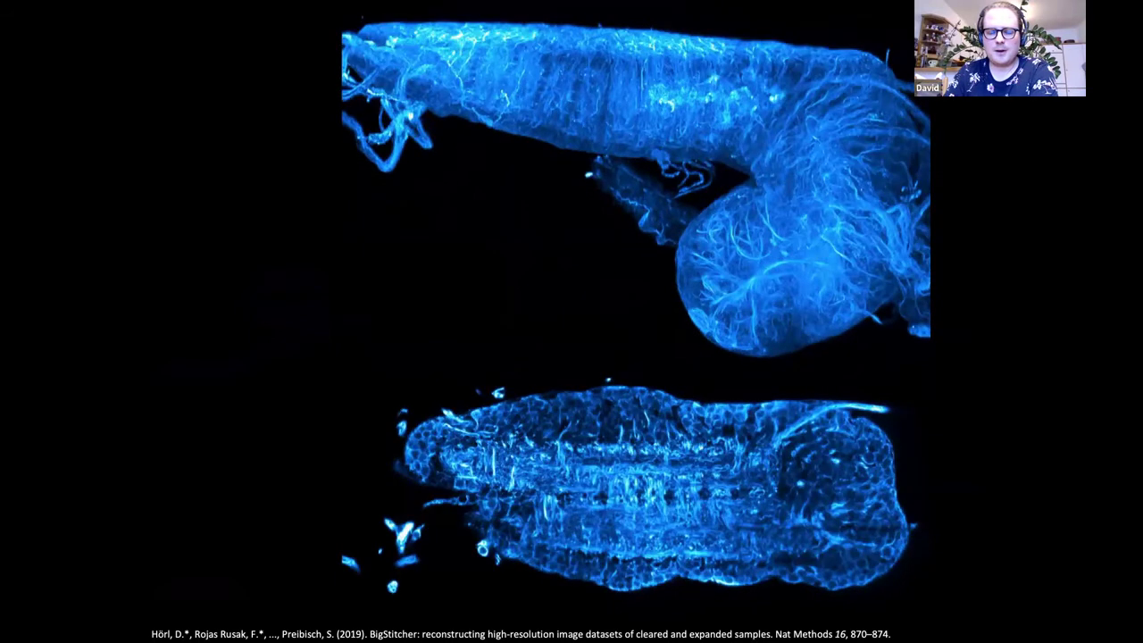
pyautogui.press('Right')
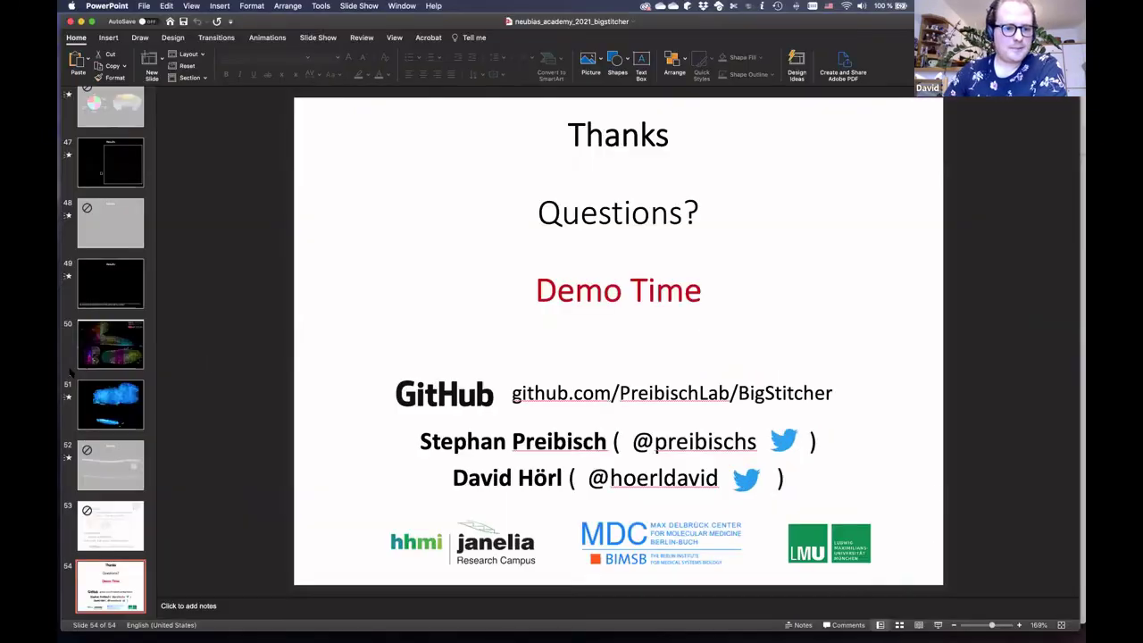
# Step: Select slide 3 about confocal microscopy, minimize the presentation and switch to Firefox
pyautogui.scroll(20, 71, 374)
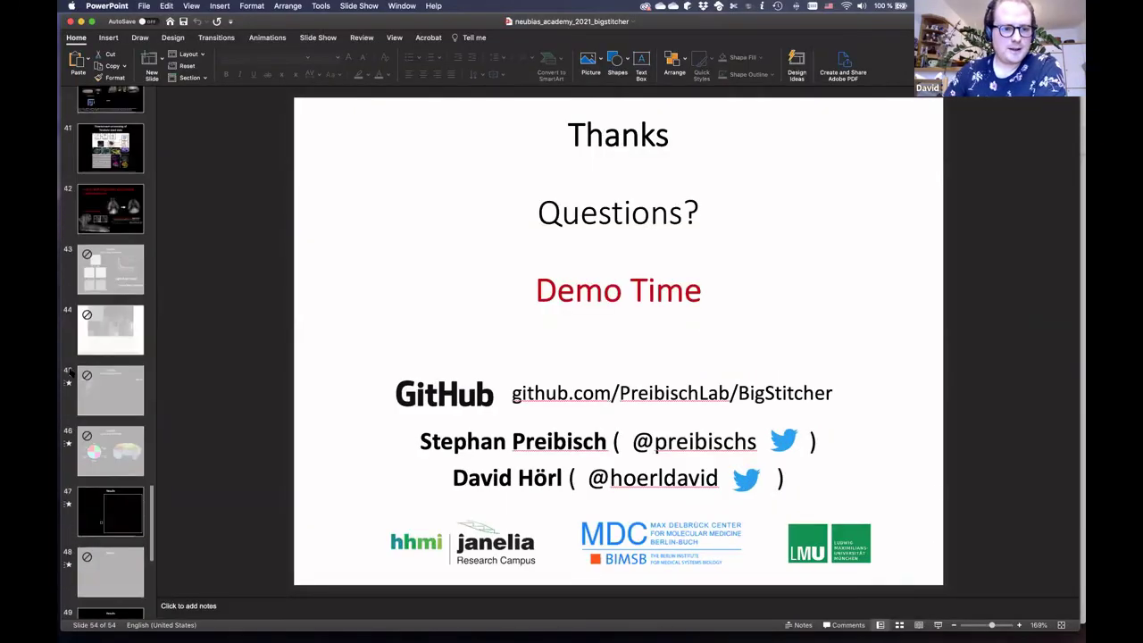
pyautogui.click(110, 239)
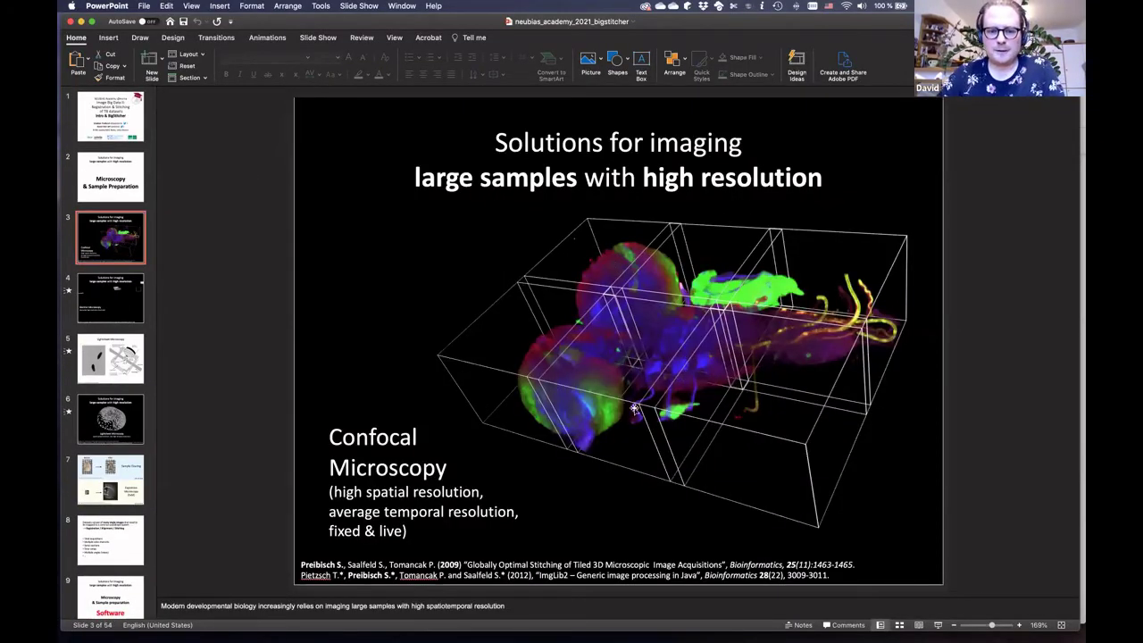
pyautogui.click(80, 20)
pyautogui.click(563, 20)
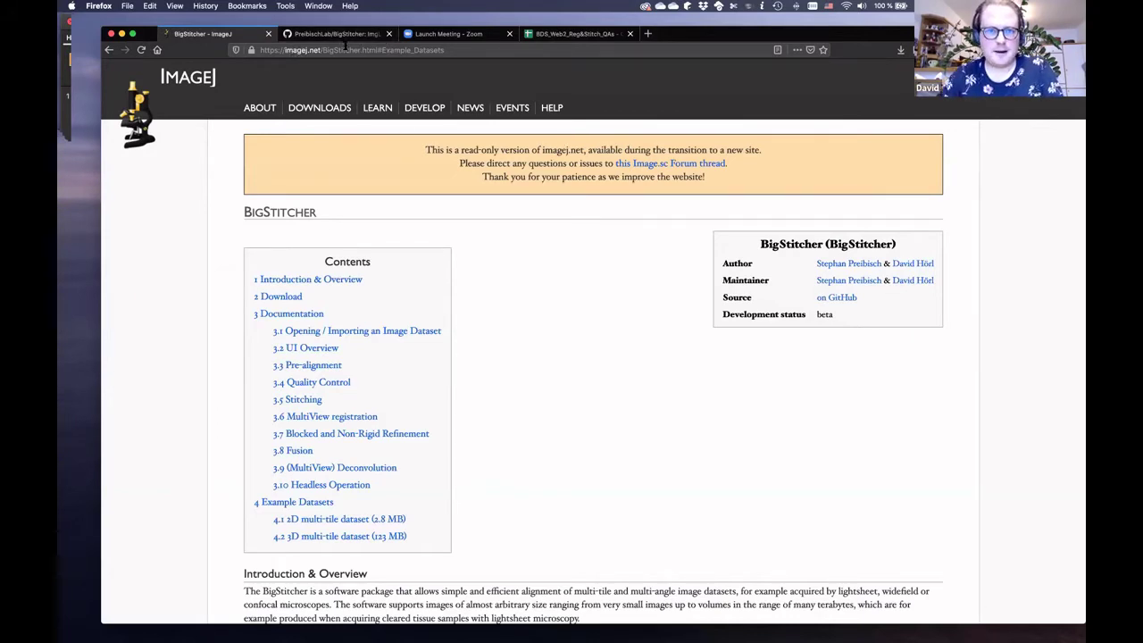
# Step: Examine the Example Datasets section of the BigStitcher page on imagej.net and minimize the browser window
pyautogui.scroll(-10, 527, 265)
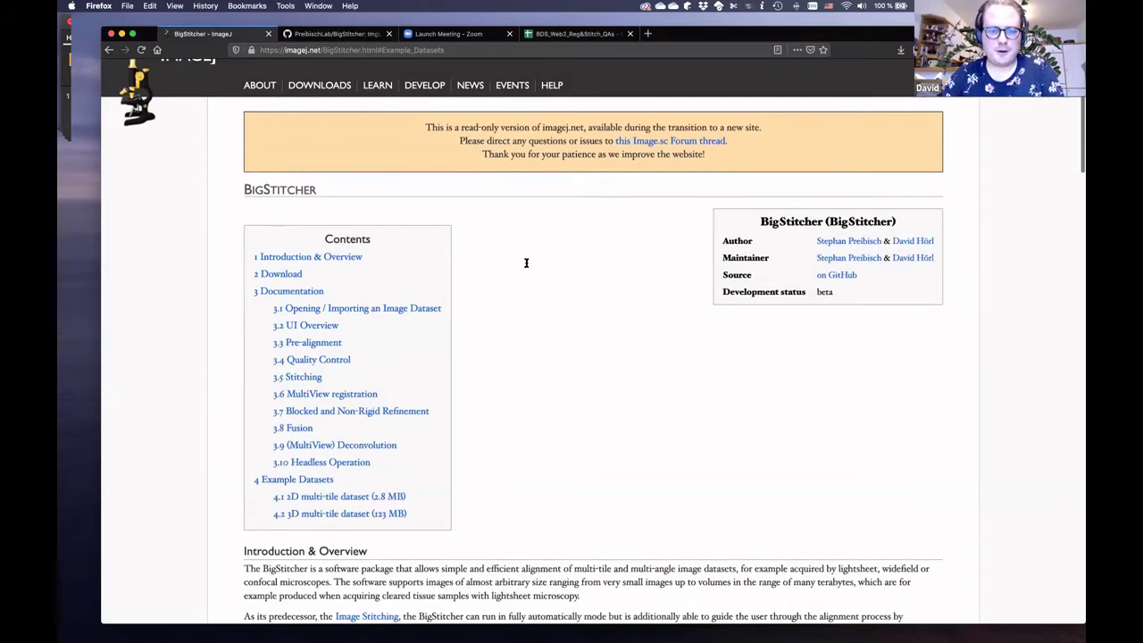
pyautogui.scroll(-20, 527, 265)
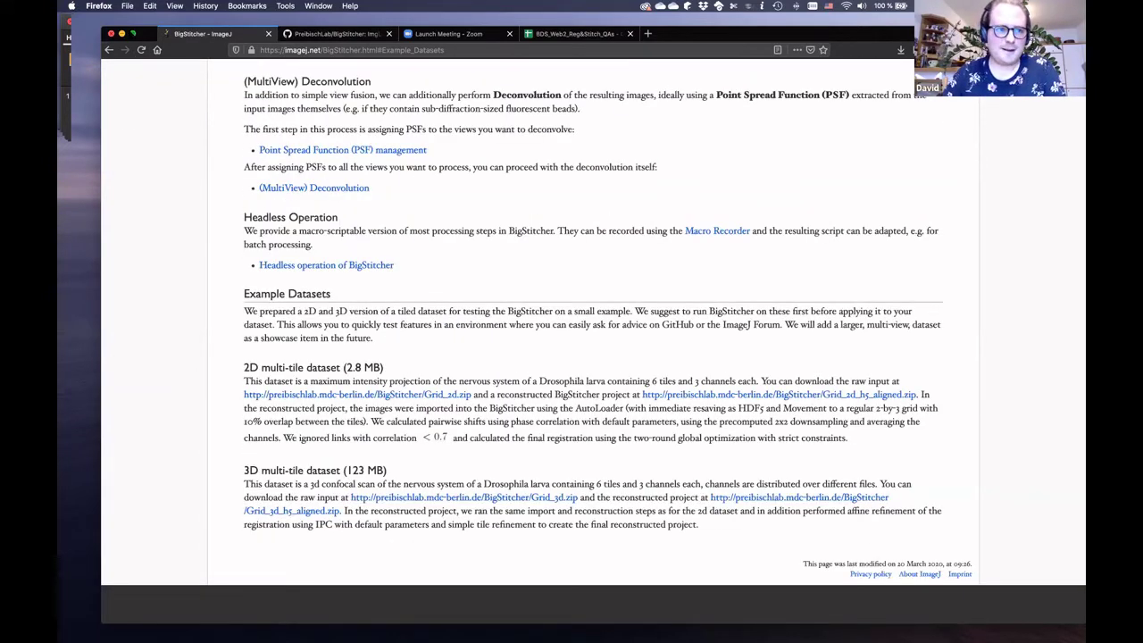
pyautogui.press('super+m')
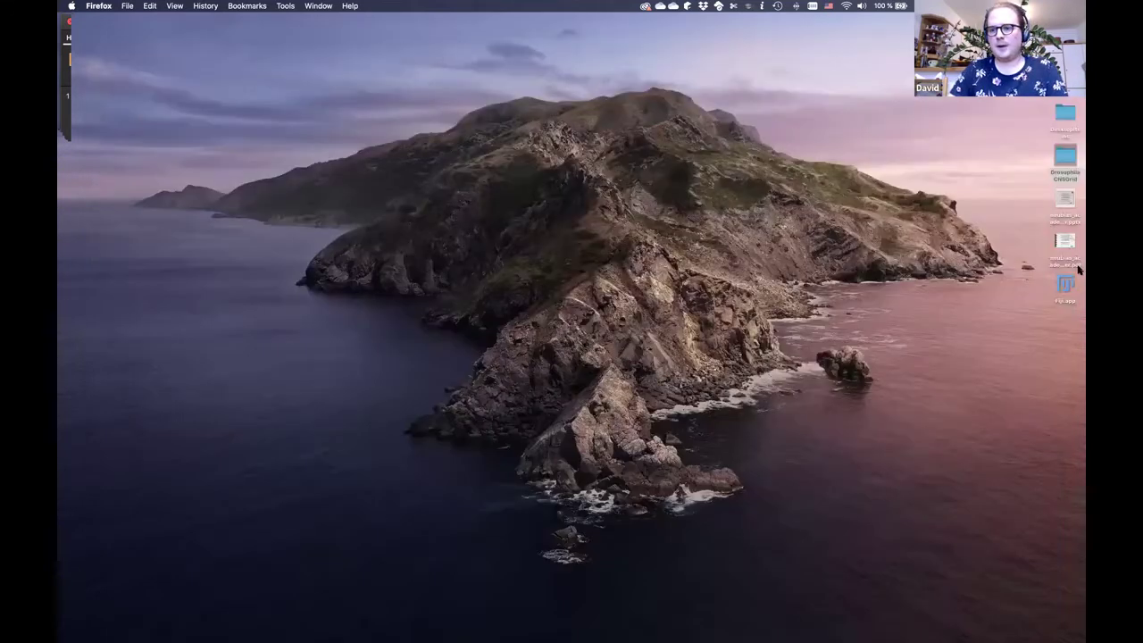
# Step: Launch Fiji from the desktop and run its updater to check for available updates
pyautogui.doubleClick(1064, 284)
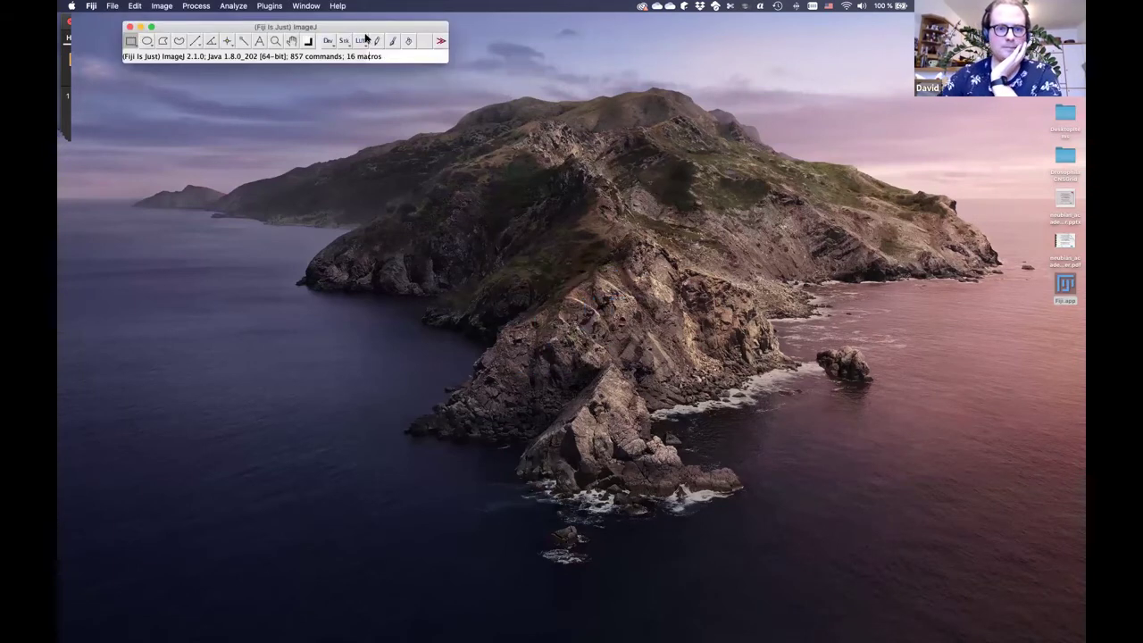
pyautogui.click(336, 6)
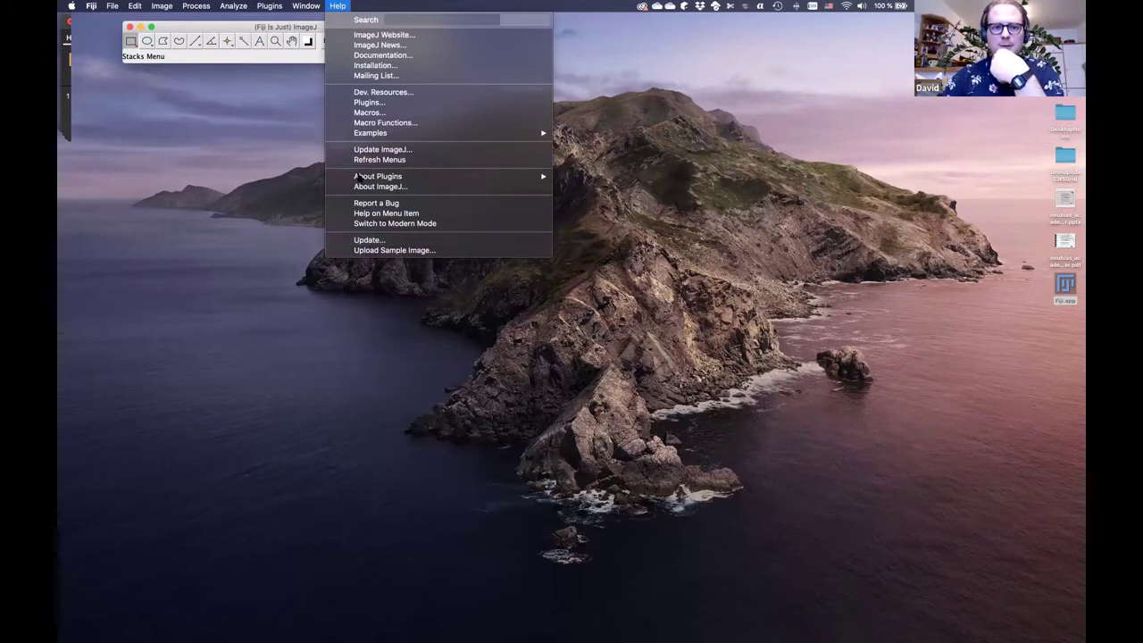
pyautogui.click(368, 240)
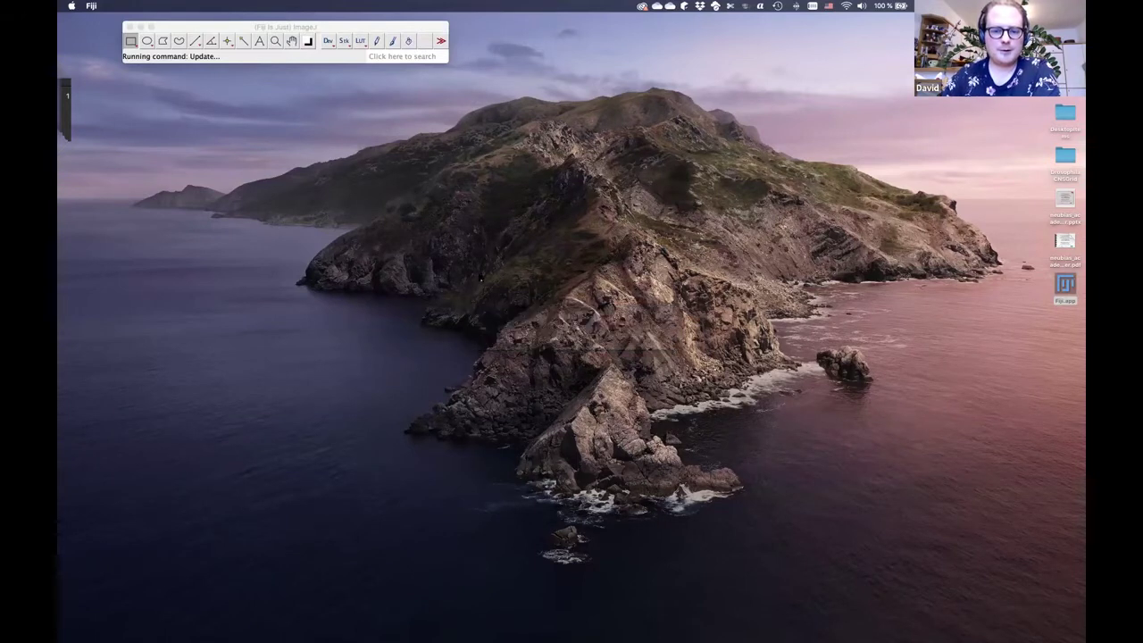
pyautogui.click(624, 354)
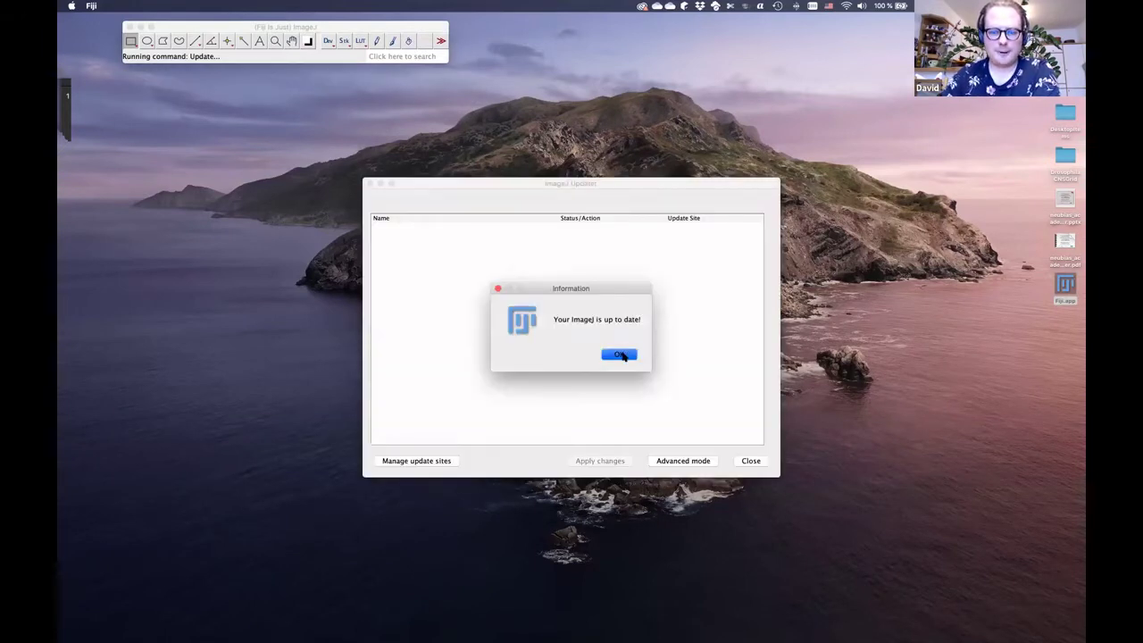
pyautogui.moveTo(582, 187); pyautogui.dragTo(595, 156)
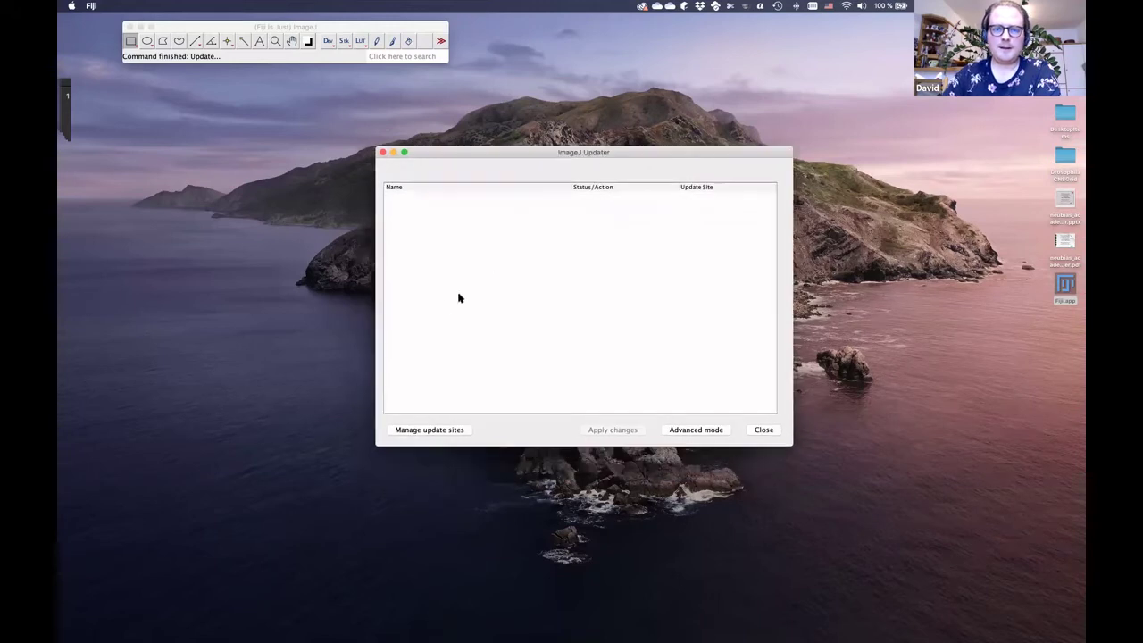
# Step: Check the BigStitcher entry in the list of update sites and close the ImageJ Updater
pyautogui.click(421, 433)
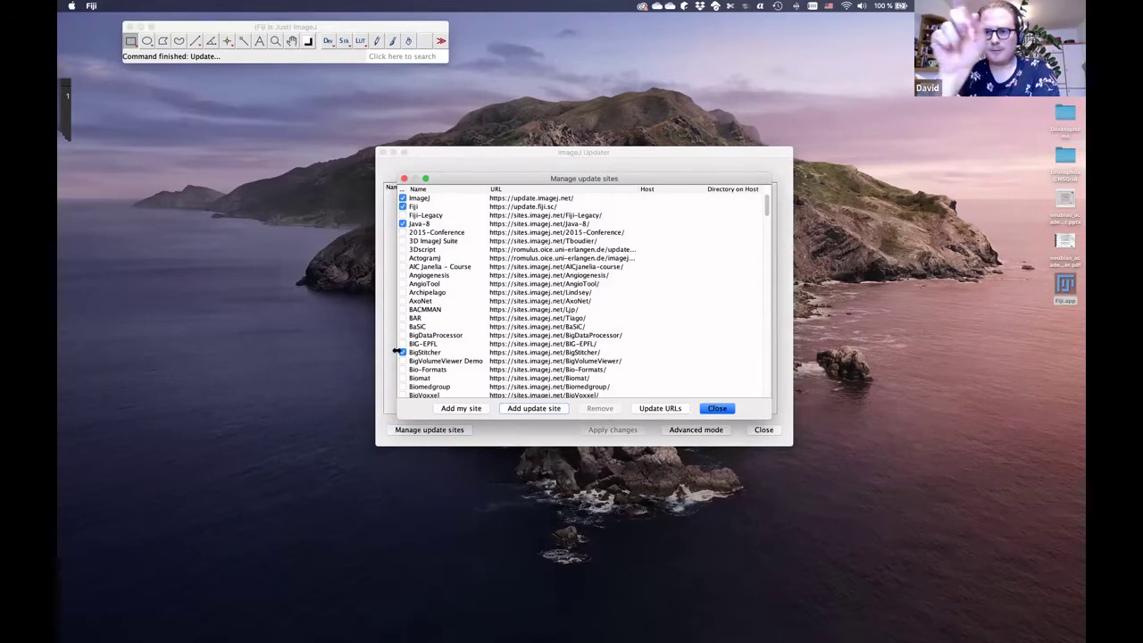
pyautogui.click(717, 412)
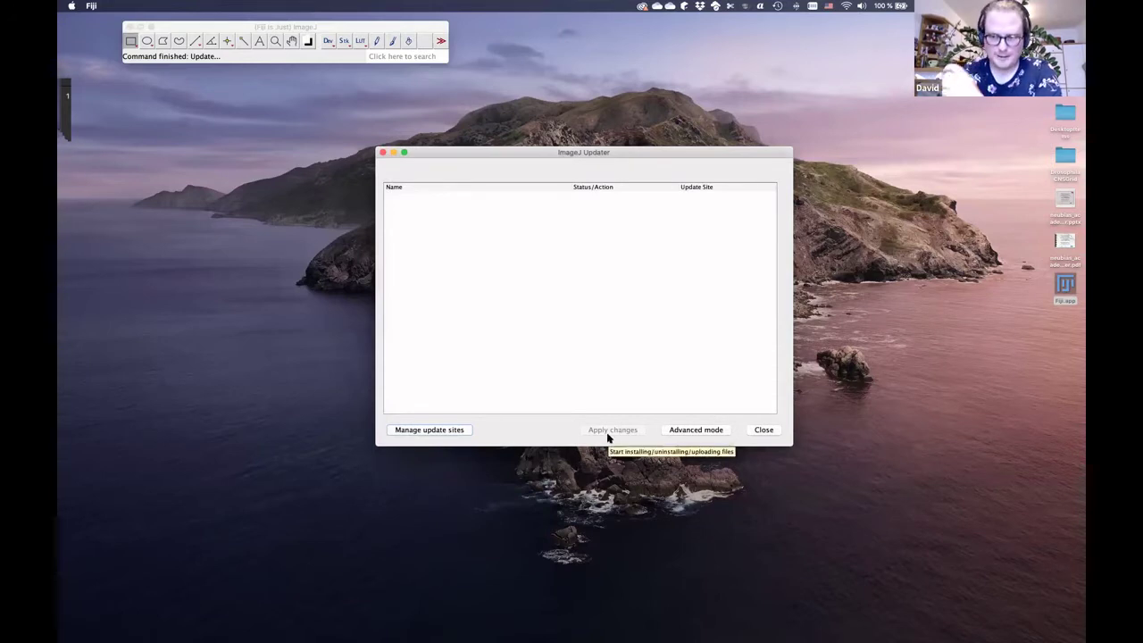
pyautogui.click(765, 430)
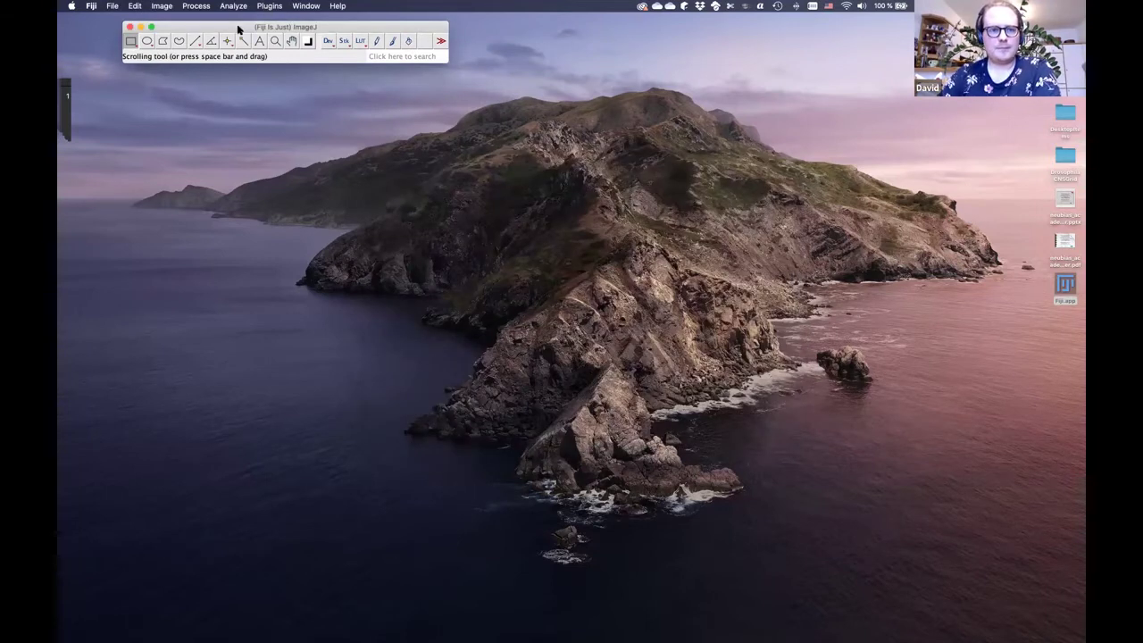
# Step: Start the BigStitcher plugin and choose to define a new dataset
pyautogui.moveTo(229, 31); pyautogui.dragTo(219, 30)
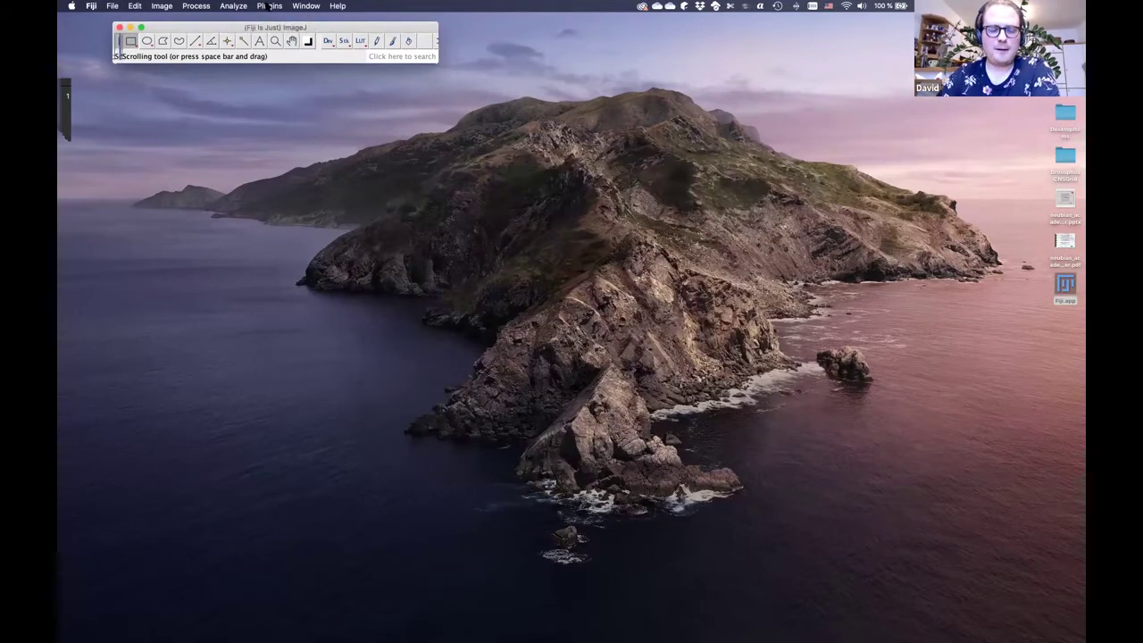
pyautogui.click(268, 7)
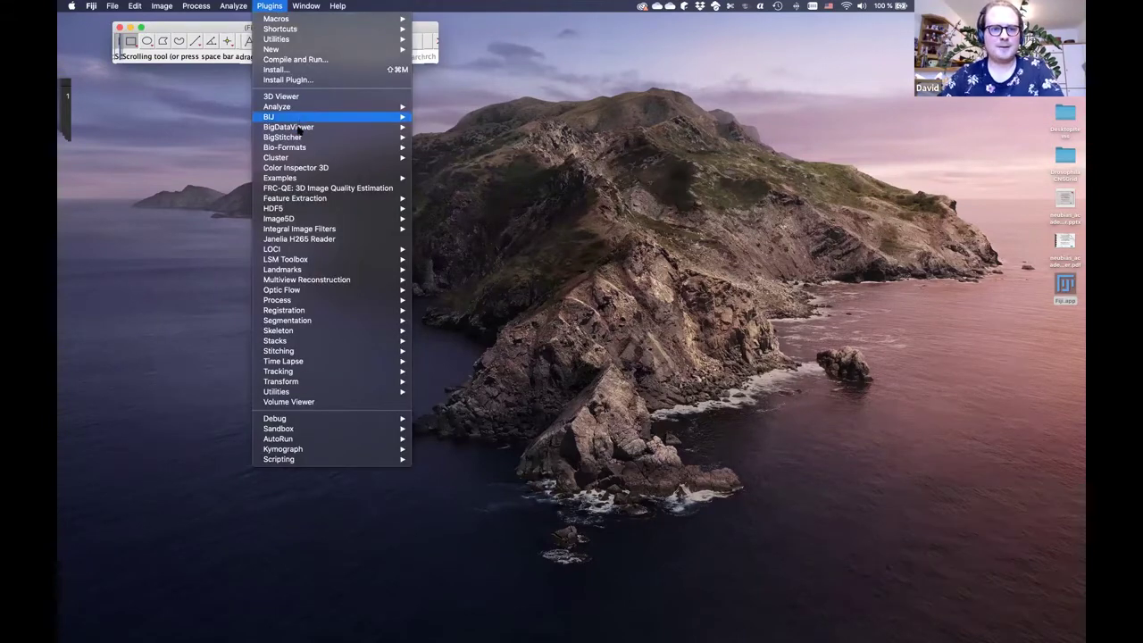
pyautogui.moveTo(297, 137)
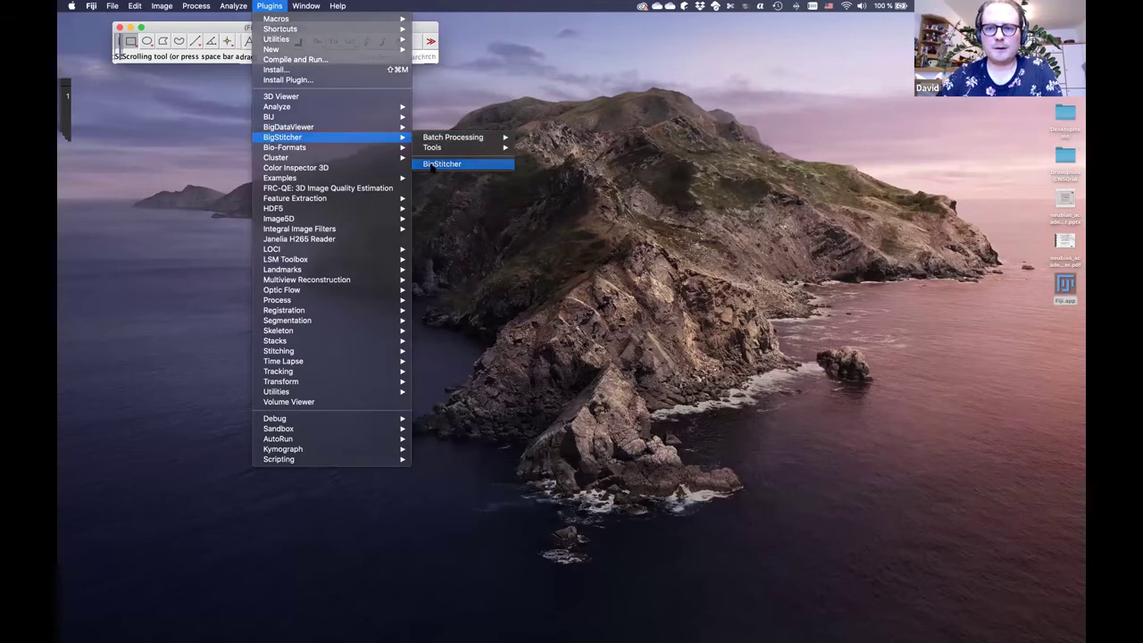
pyautogui.click(443, 164)
pyautogui.moveTo(452, 135); pyautogui.dragTo(446, 103)
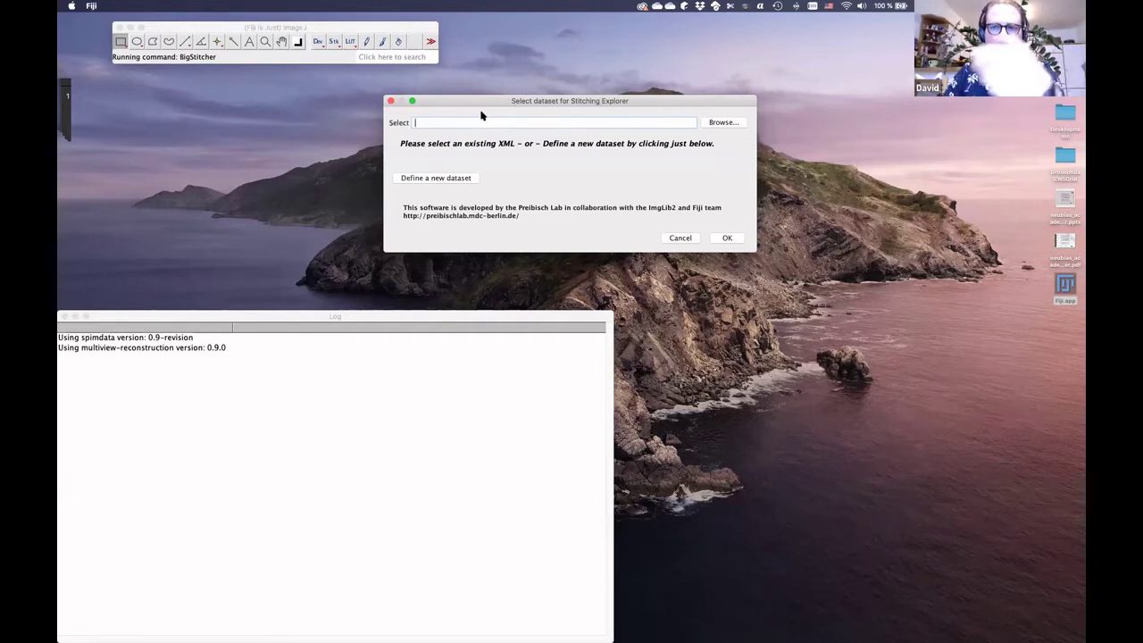
pyautogui.click(419, 178)
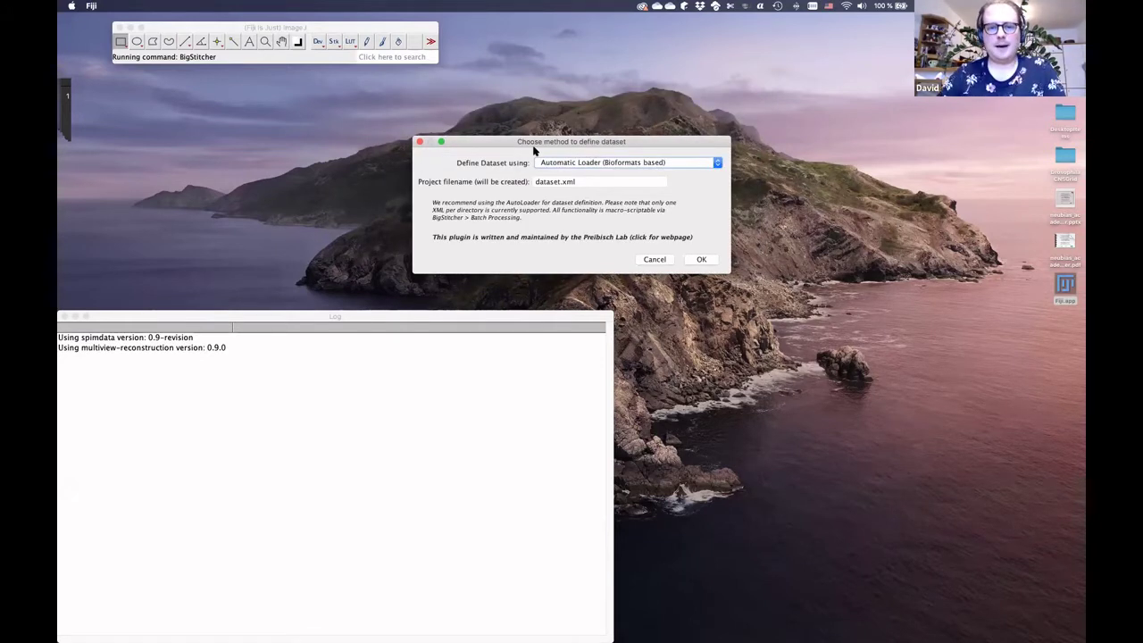
pyautogui.moveTo(492, 143); pyautogui.dragTo(434, 117)
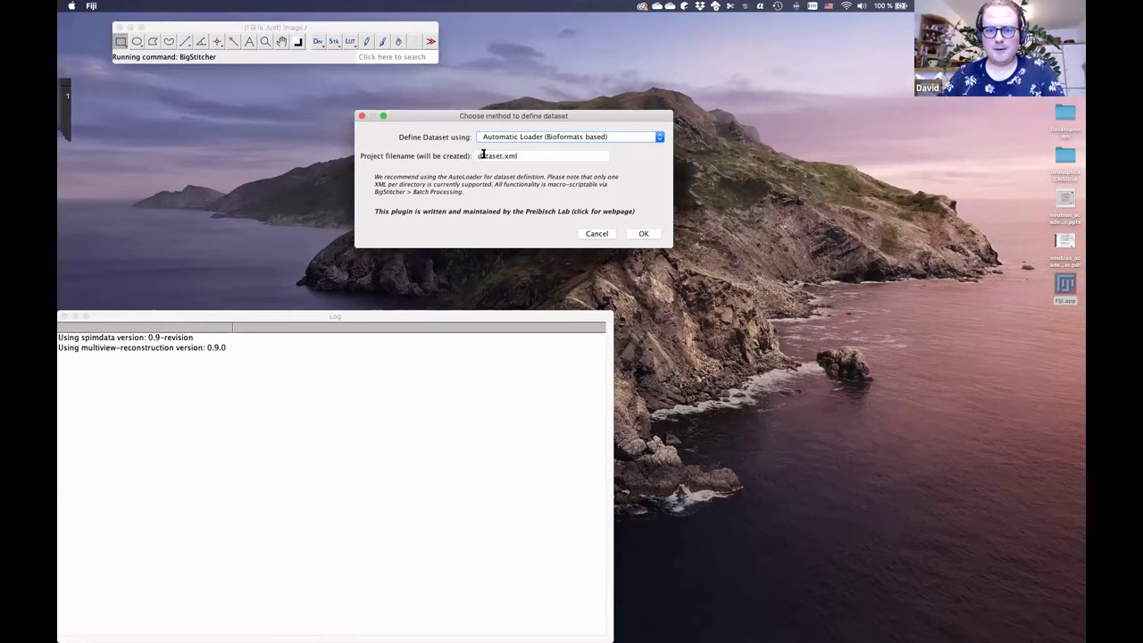
# Step: Open the DrosophilaCNSGrid folder from the desktop and preview the image file C1-73.tif
pyautogui.doubleClick(1065, 155)
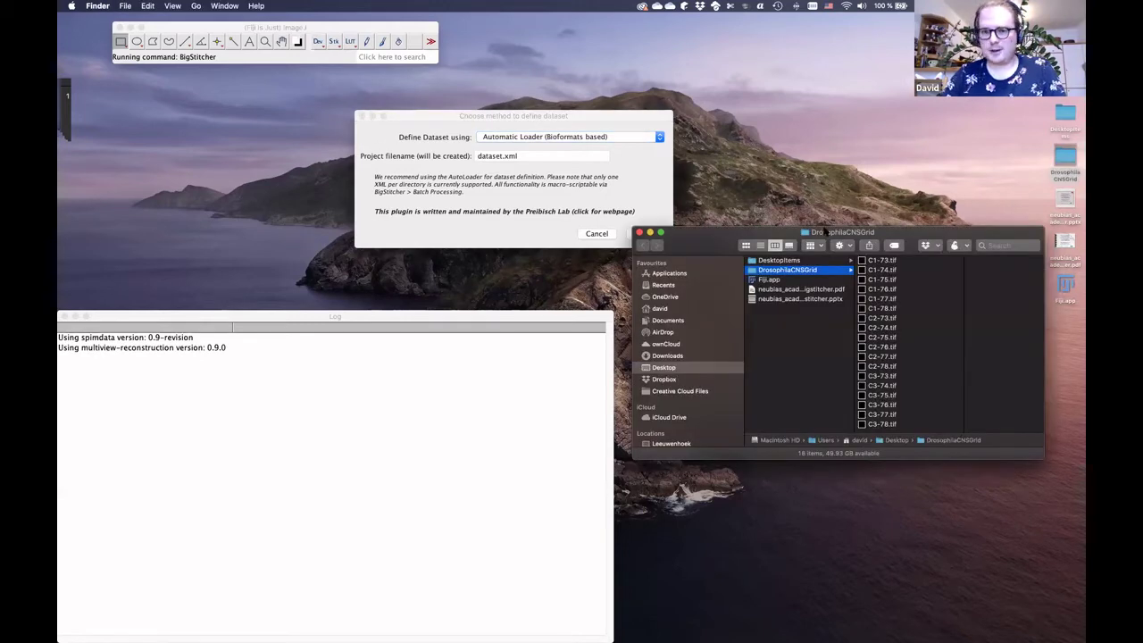
pyautogui.moveTo(762, 235)
pyautogui.mouseDown()
pyautogui.moveTo(716, 175)
pyautogui.moveTo(665, 202)
pyautogui.moveTo(704, 222)
pyautogui.moveTo(763, 225)
pyautogui.mouseUp()
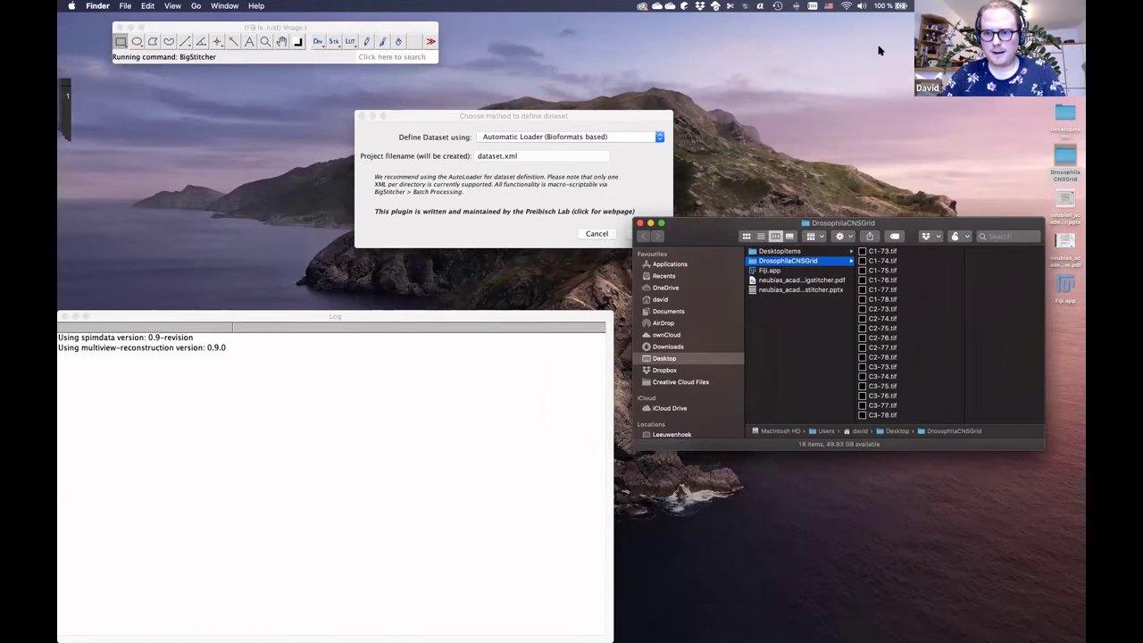
pyautogui.click(925, 257)
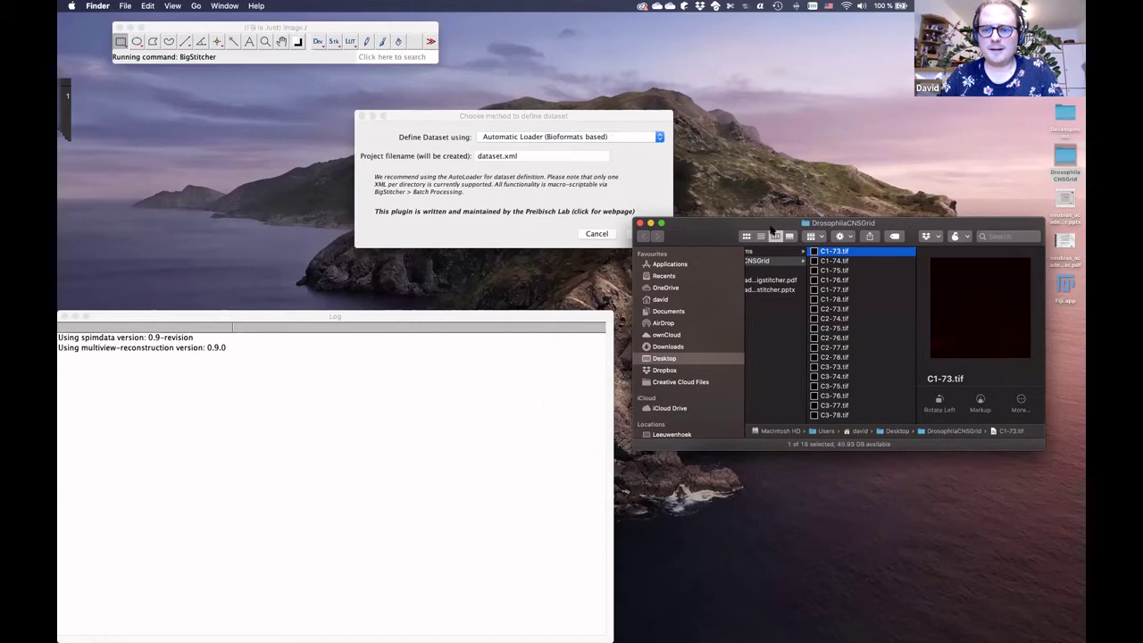
# Step: Accept the Automatic Loader (Bioformats based) with project file dataset.xml, and set the input path to the DrosophilaCNSGrid folder
pyautogui.click(648, 192)
pyautogui.click(643, 234)
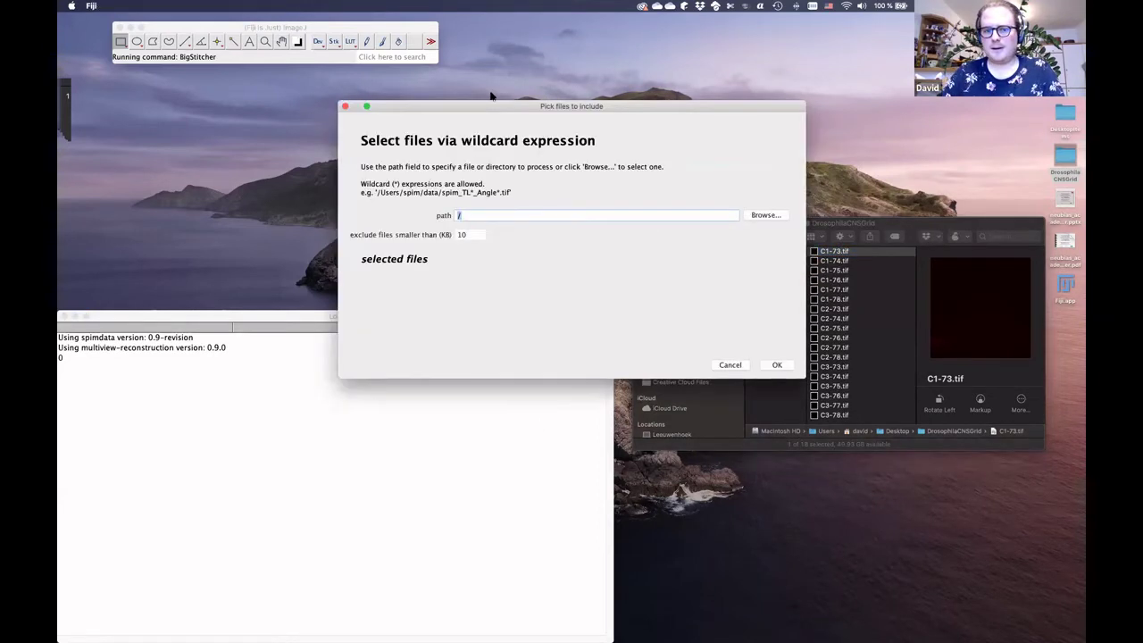
pyautogui.moveTo(478, 106); pyautogui.dragTo(399, 76)
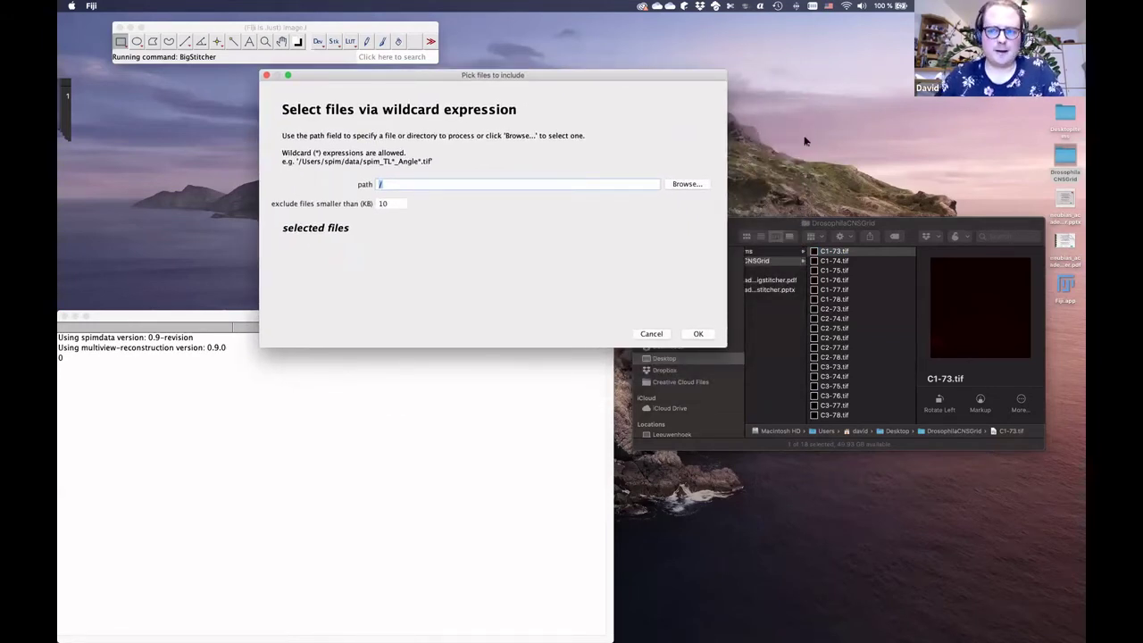
pyautogui.moveTo(782, 223); pyautogui.dragTo(803, 182)
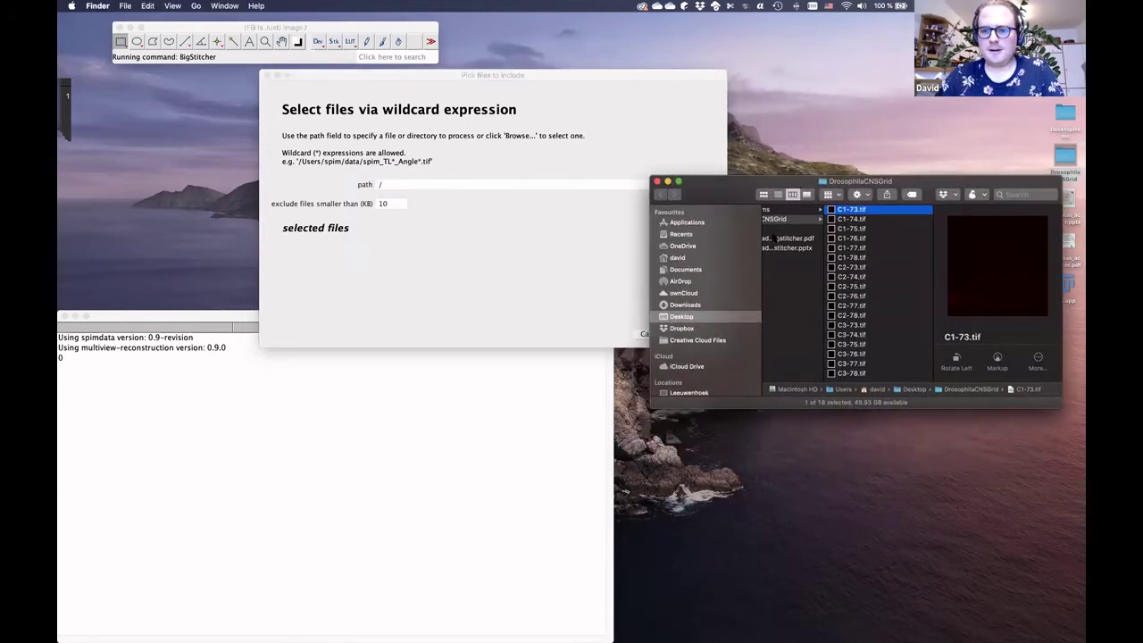
pyautogui.hscroll(-2, 783, 225)
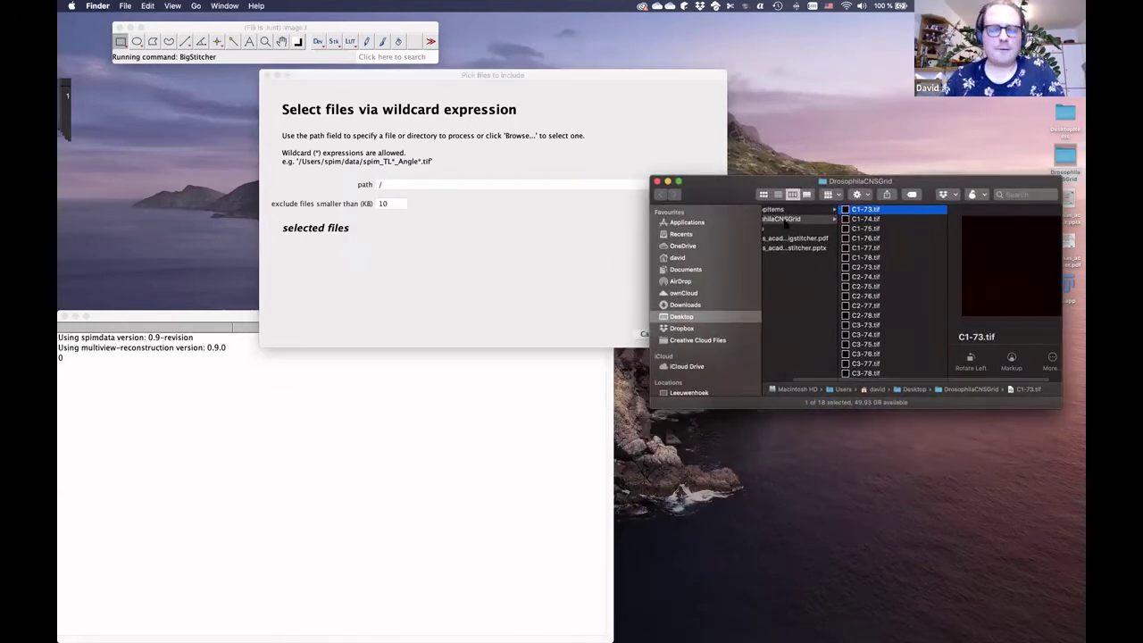
pyautogui.moveTo(784, 223); pyautogui.dragTo(527, 189)
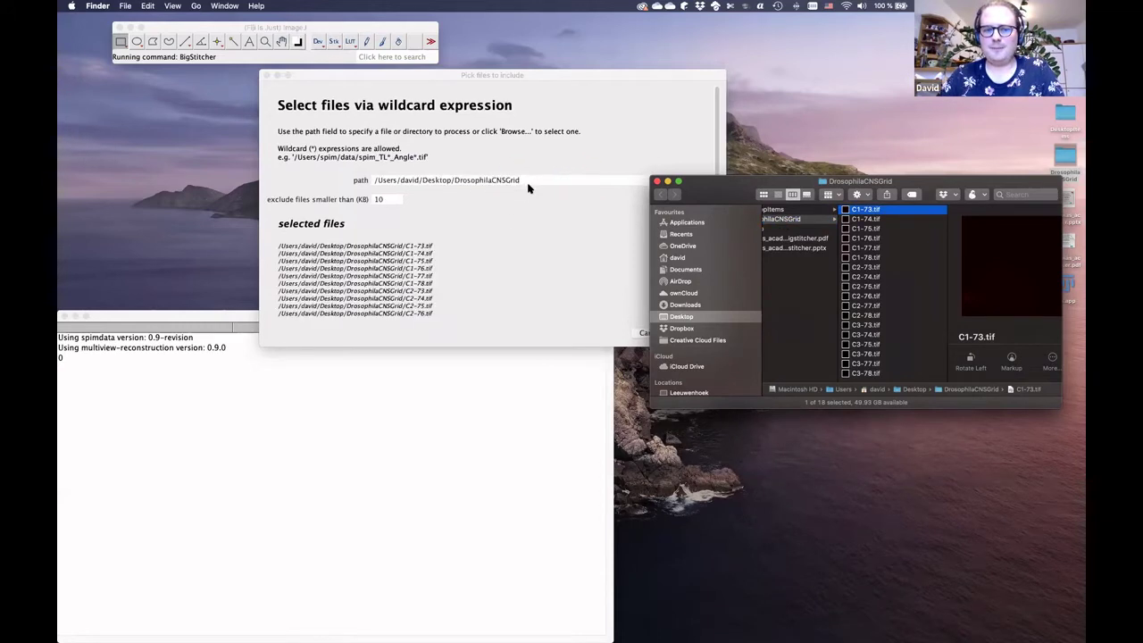
pyautogui.click(471, 244)
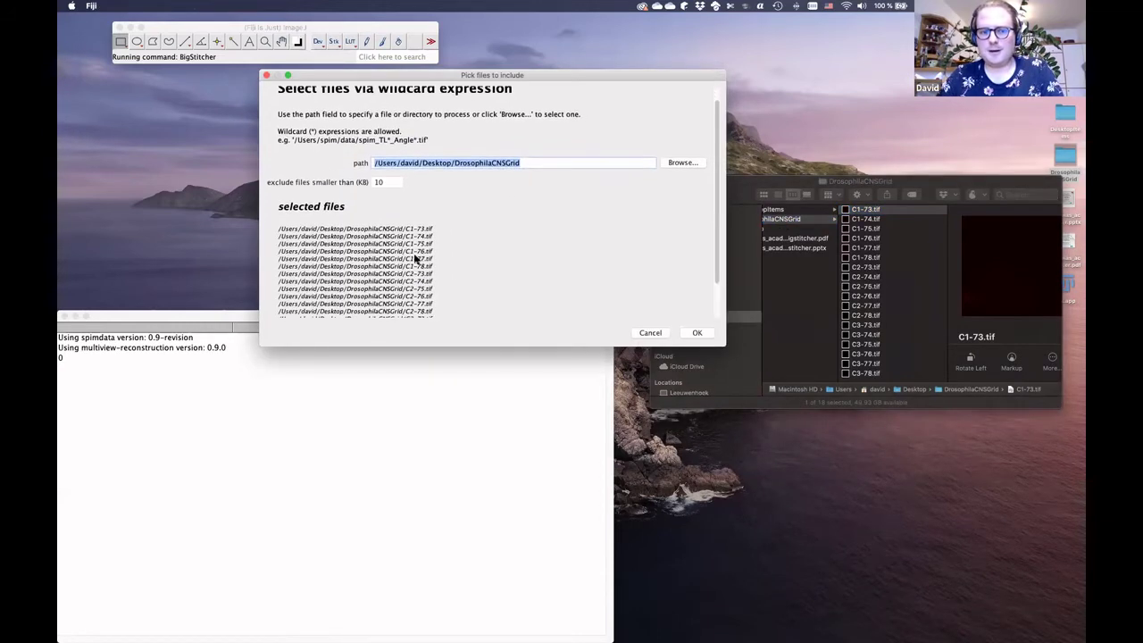
pyautogui.scroll(-3, 464, 256)
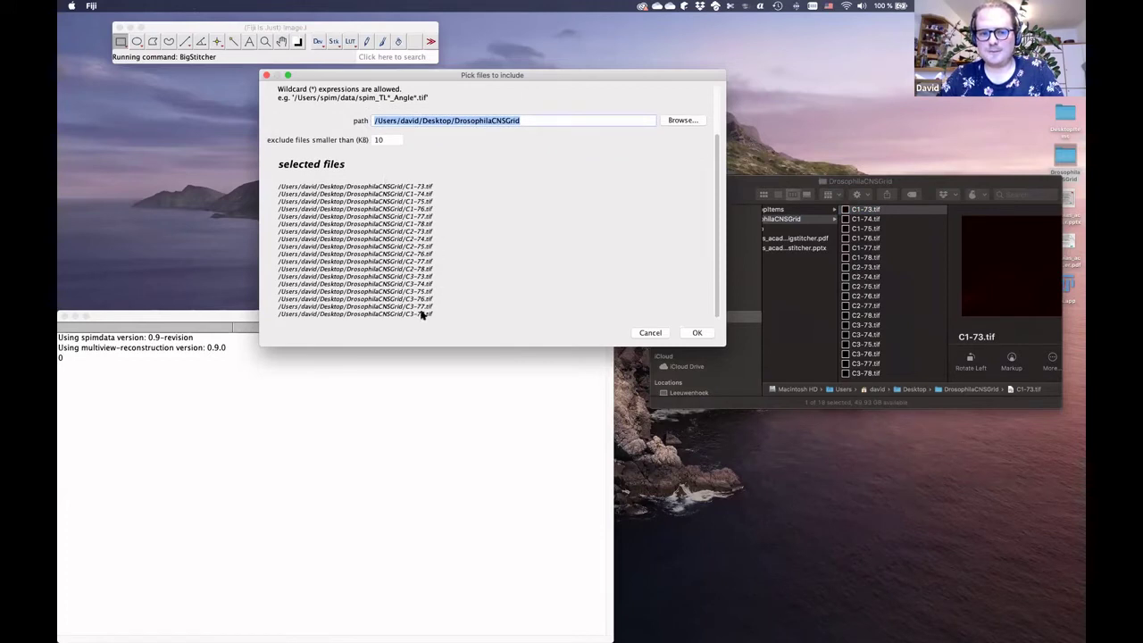
# Step: Select the input images with the wildcard path DrosophilaCNSGrid/C*-7*.tif, check the list of matched files and accept the selection
pyautogui.scroll(2, 523, 183)
pyautogui.scroll(2, 524, 184)
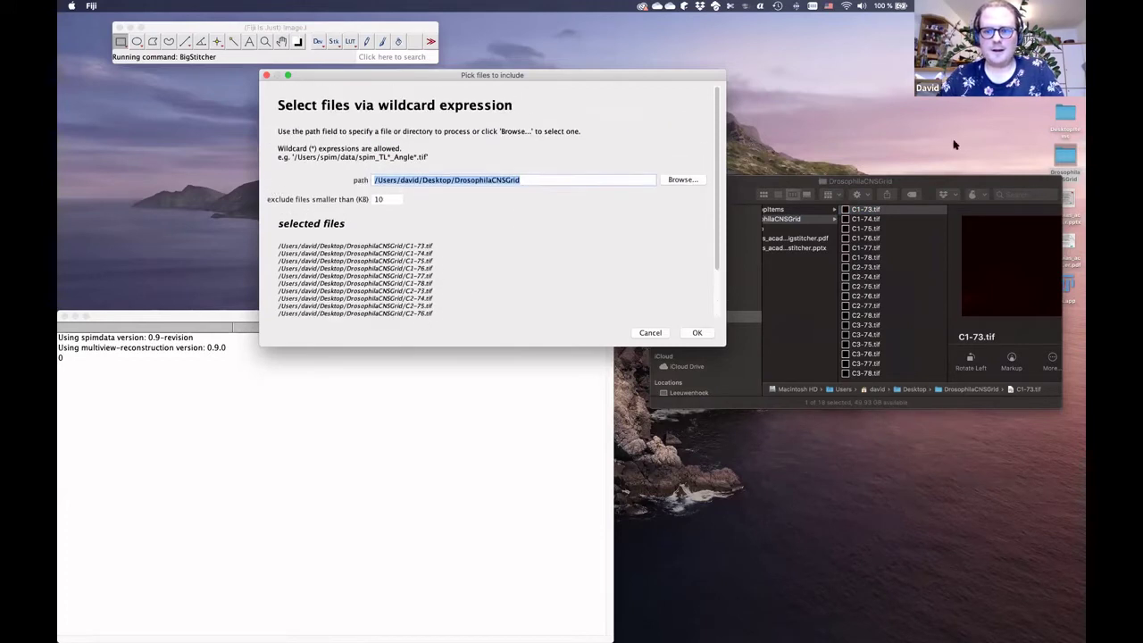
pyautogui.moveTo(865, 209); pyautogui.dragTo(566, 183)
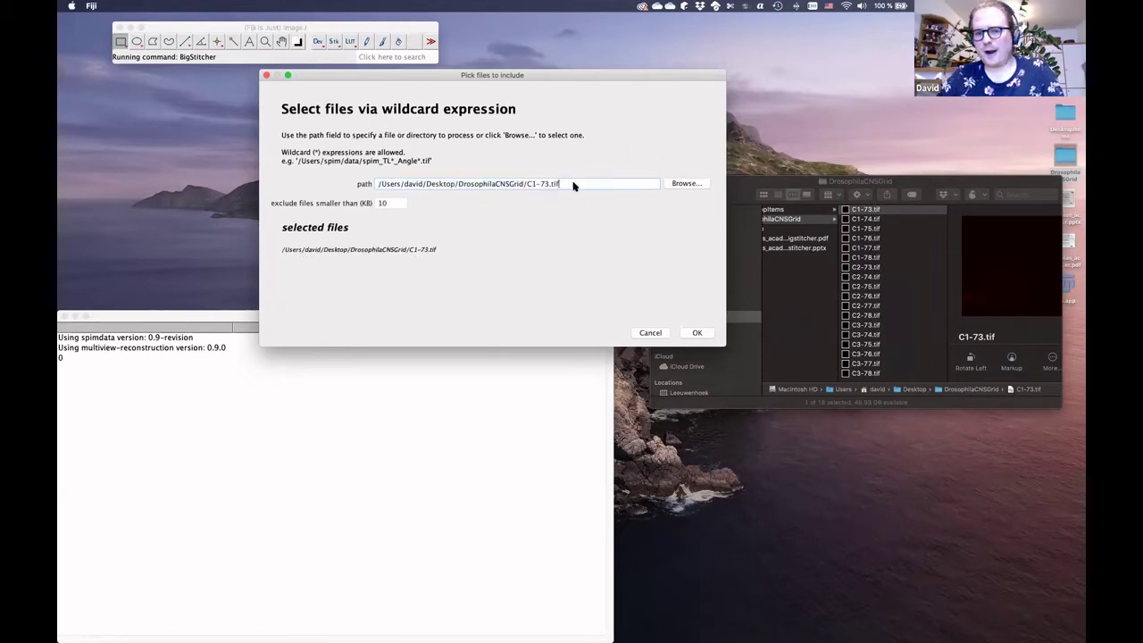
pyautogui.press('BackSpace')
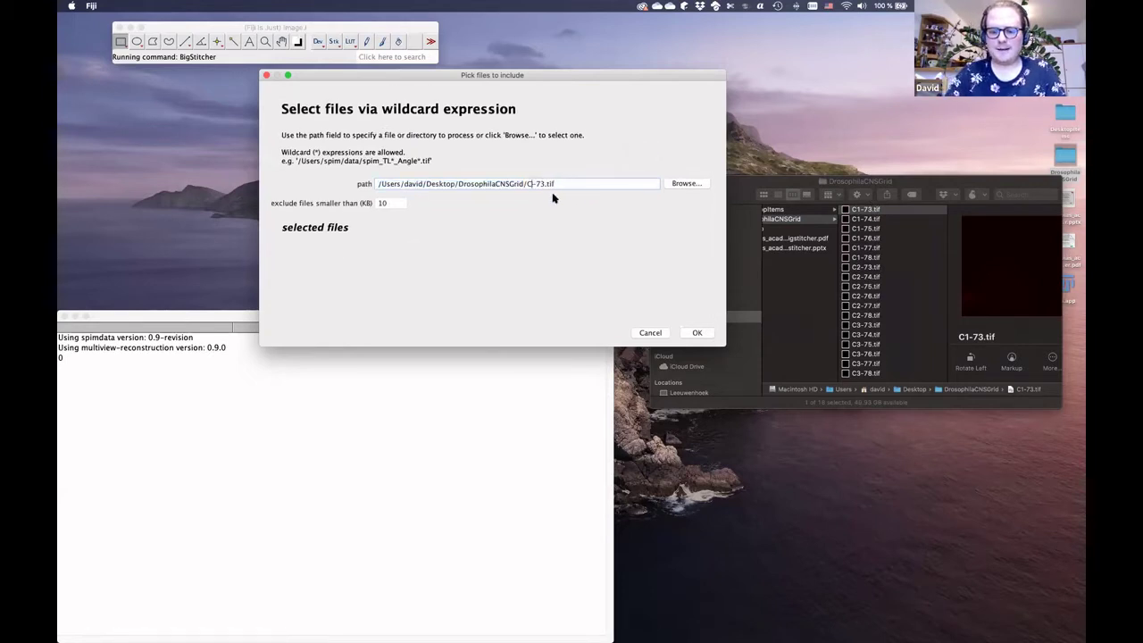
pyautogui.write('*')
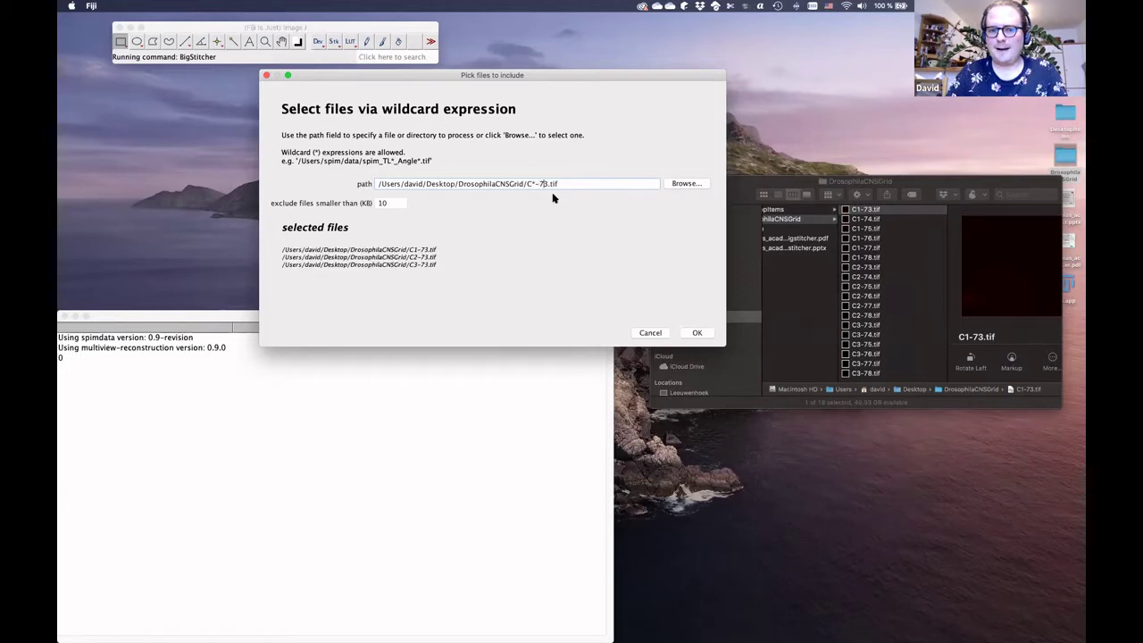
pyautogui.press('Delete')
pyautogui.write('*')
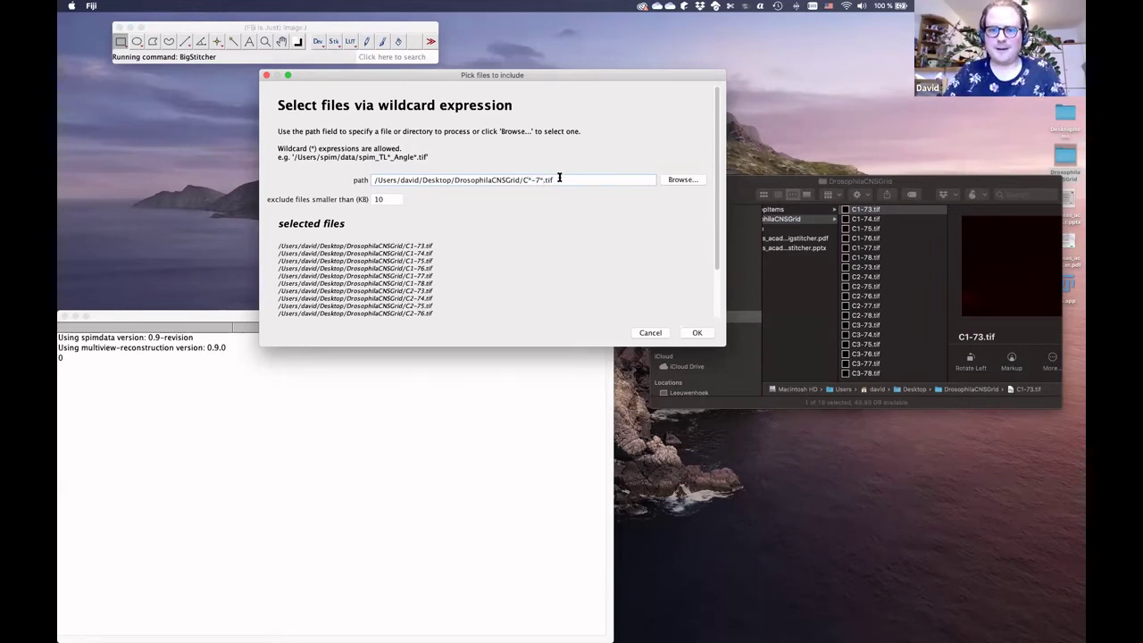
pyautogui.scroll(-3, 427, 247)
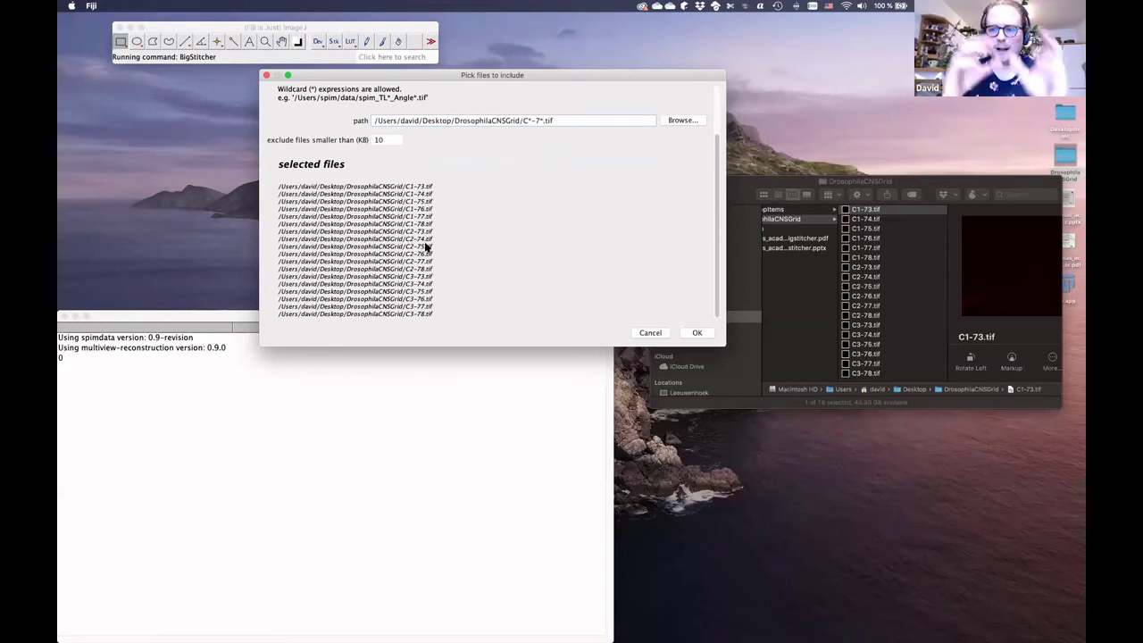
pyautogui.click(694, 332)
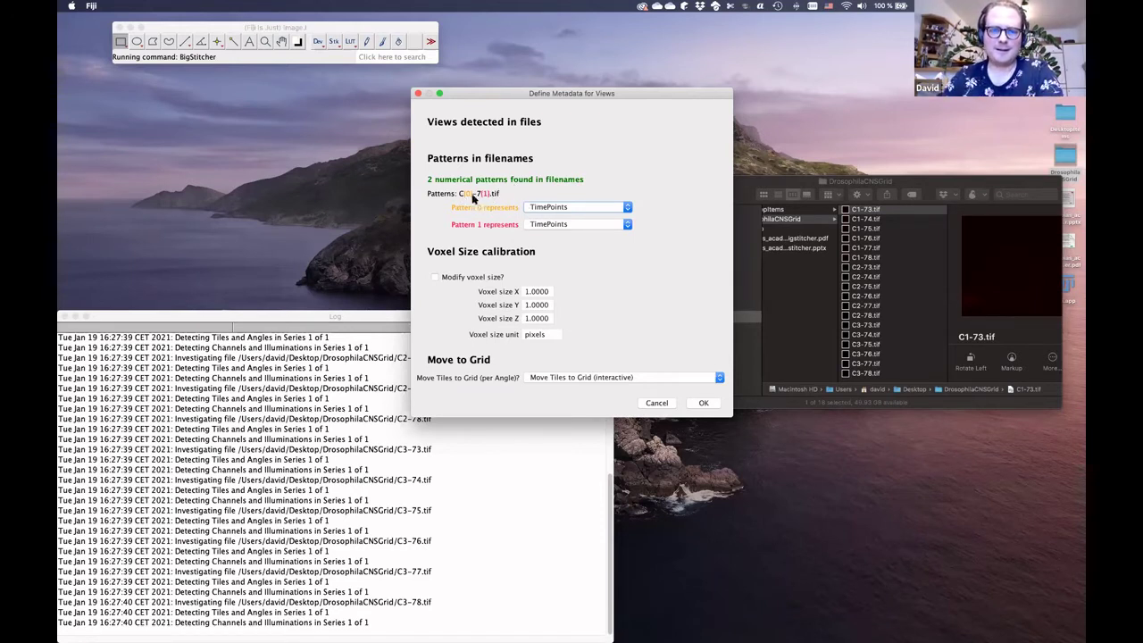
# Step: Assign filename pattern 0 to Channels and pattern 1 to Tiles
pyautogui.click(549, 208)
pyautogui.click(543, 217)
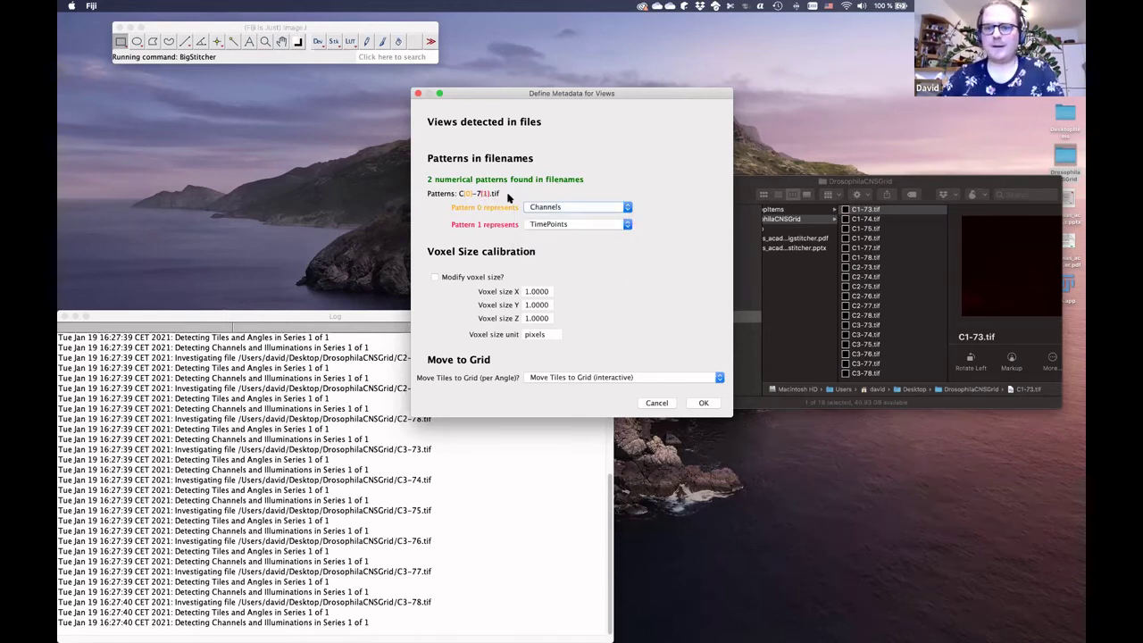
pyautogui.click(558, 226)
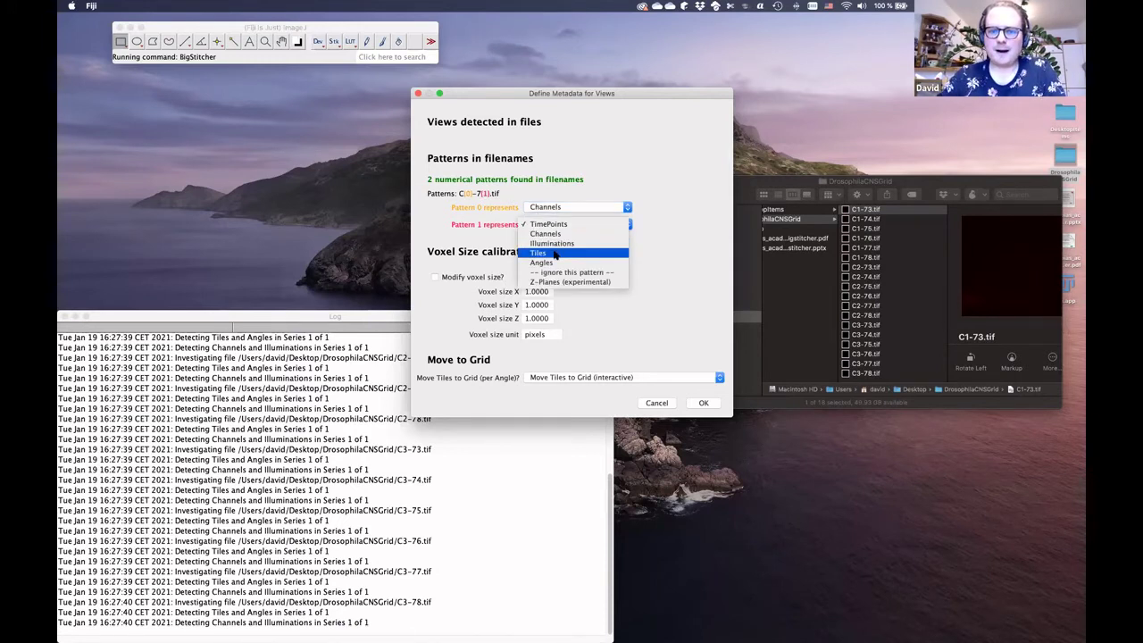
pyautogui.click(551, 257)
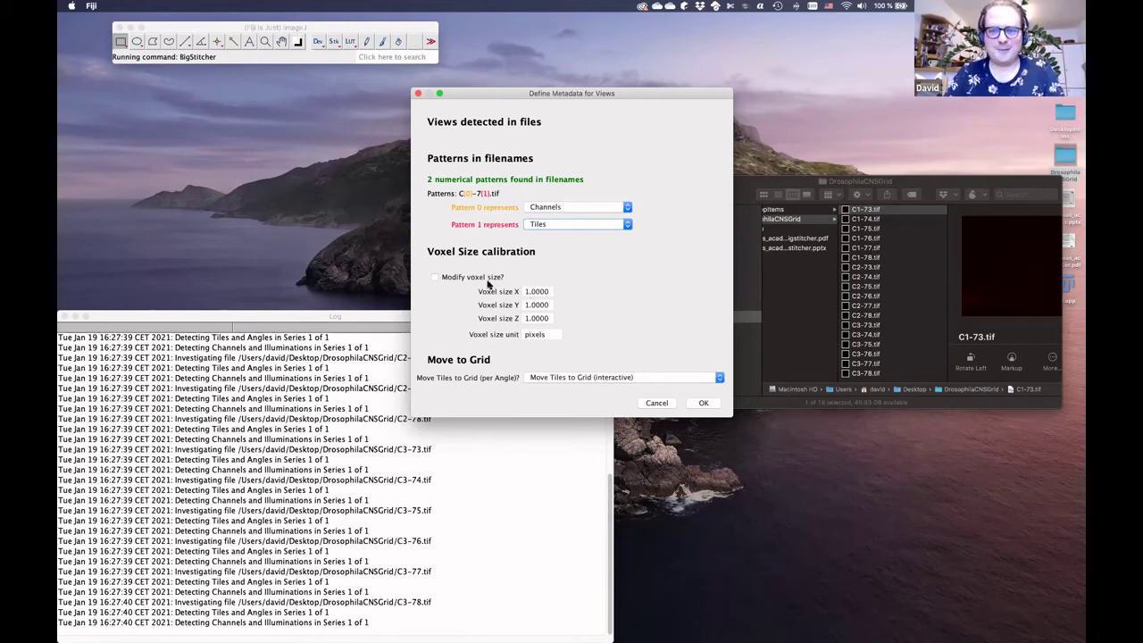
# Step: Enable voxel size modification and set the voxel size to 0.45 in X, 0.45 in Y and 2 in Z, with microns as the unit
pyautogui.click(434, 278)
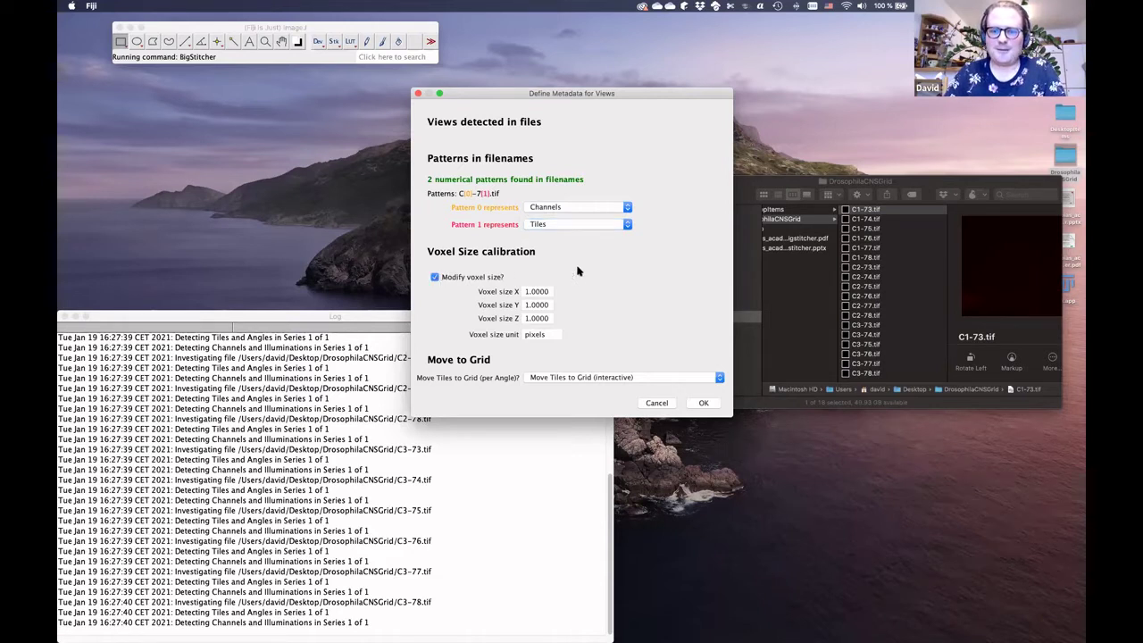
pyautogui.doubleClick(536, 291)
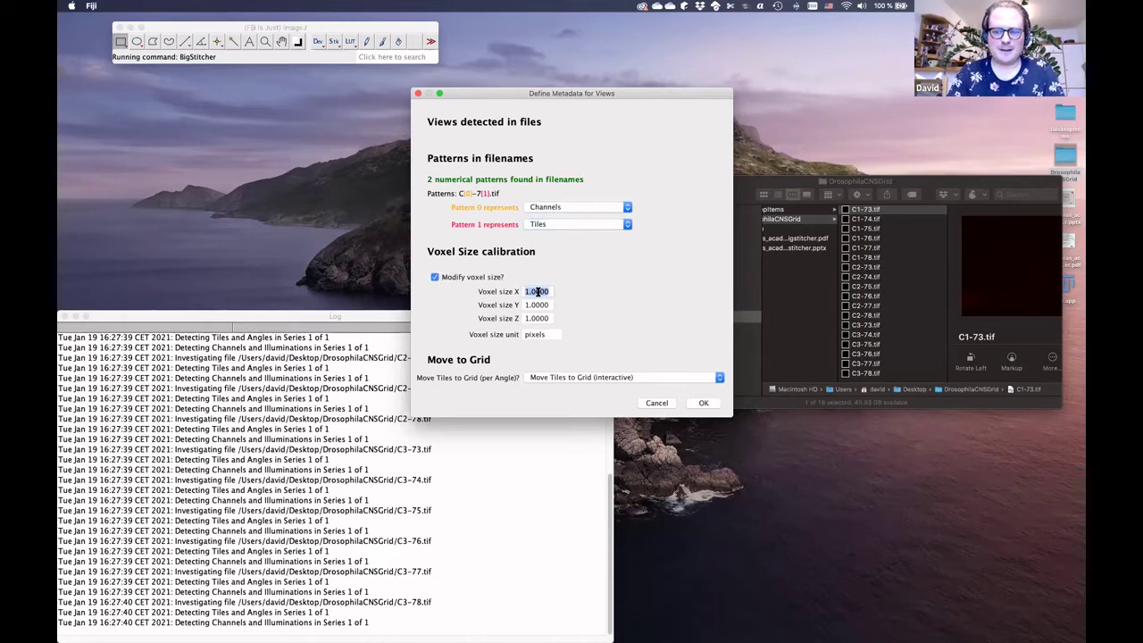
pyautogui.write('0.45')
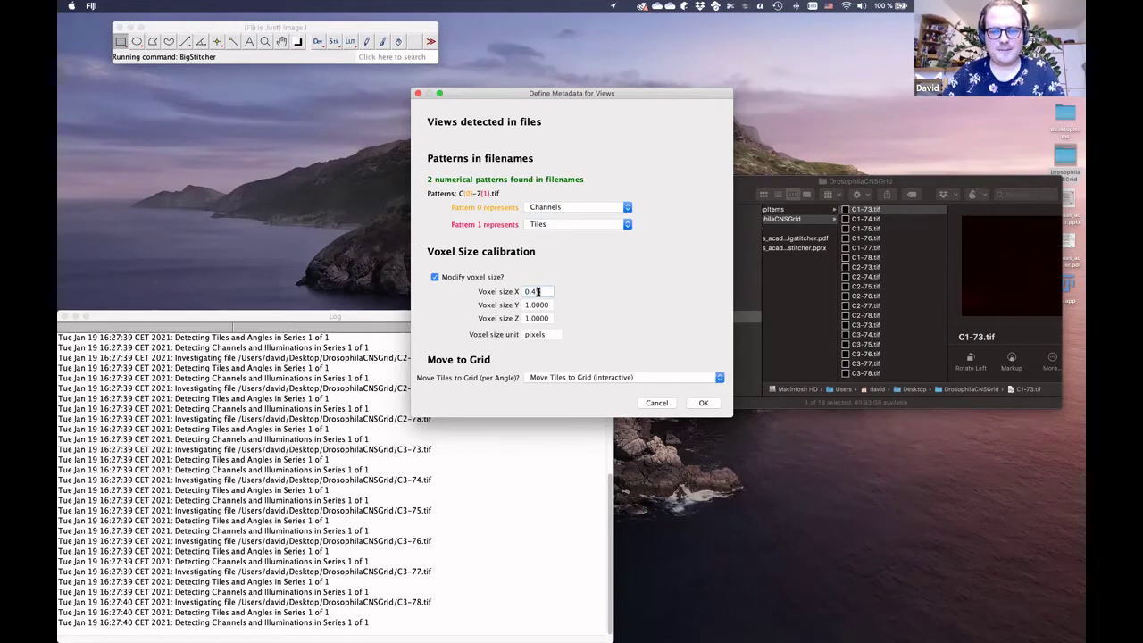
pyautogui.doubleClick(529, 305)
pyautogui.write('0.45')
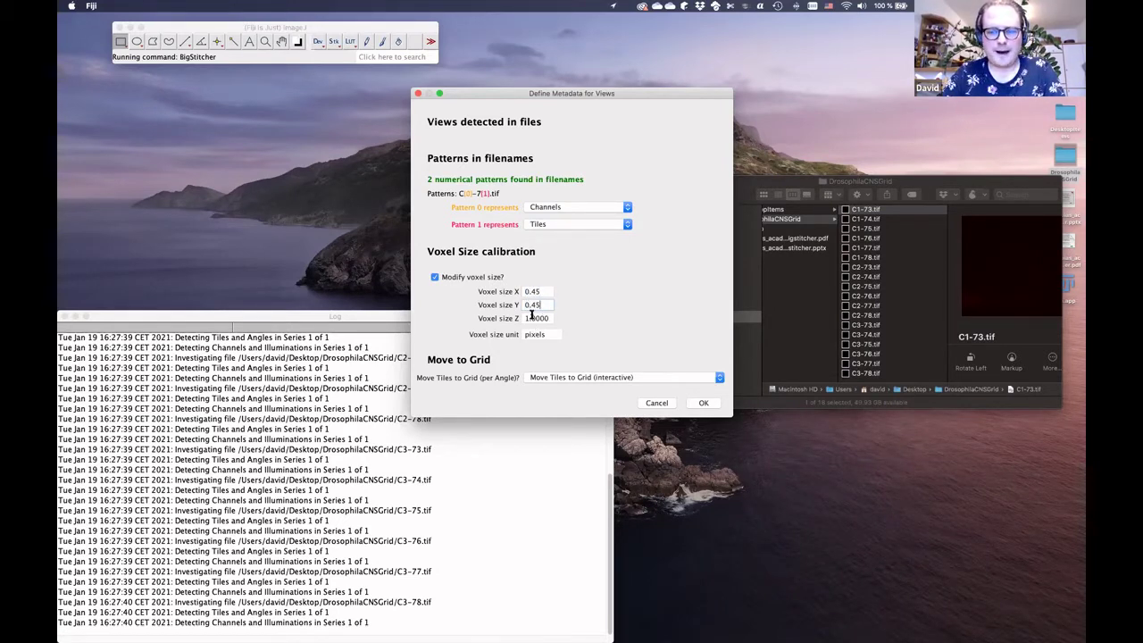
pyautogui.doubleClick(531, 319)
pyautogui.write('2')
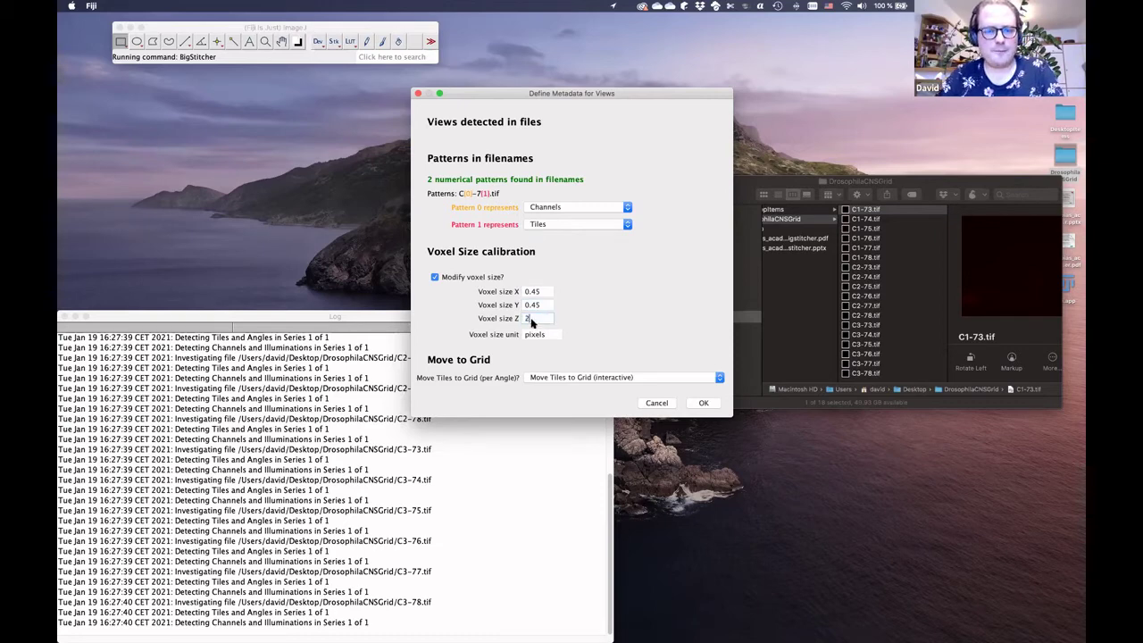
pyautogui.doubleClick(532, 332)
pyautogui.write('microns')
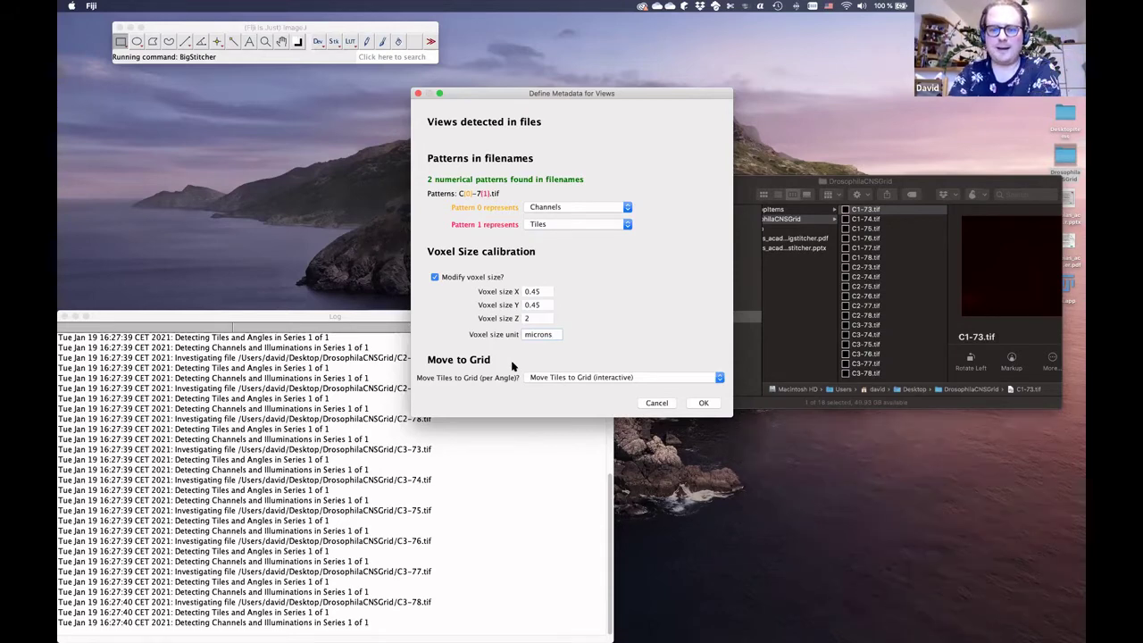
# Step: Keep Move Tiles to Grid (interactive) as the grid option and accept the view metadata
pyautogui.click(665, 376)
pyautogui.click(666, 378)
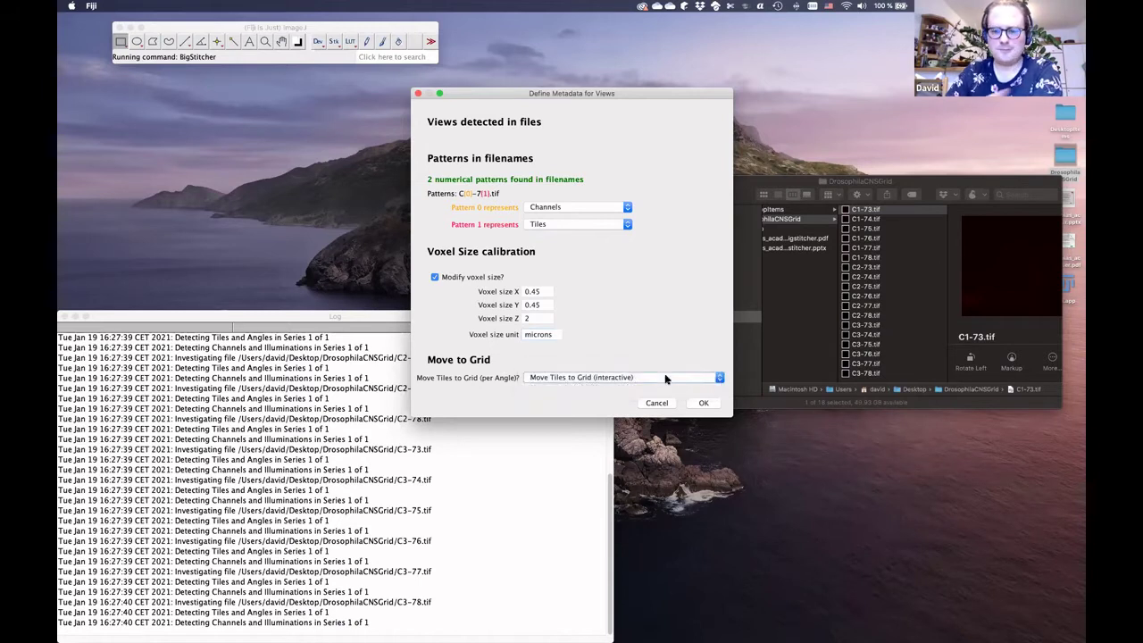
pyautogui.click(703, 403)
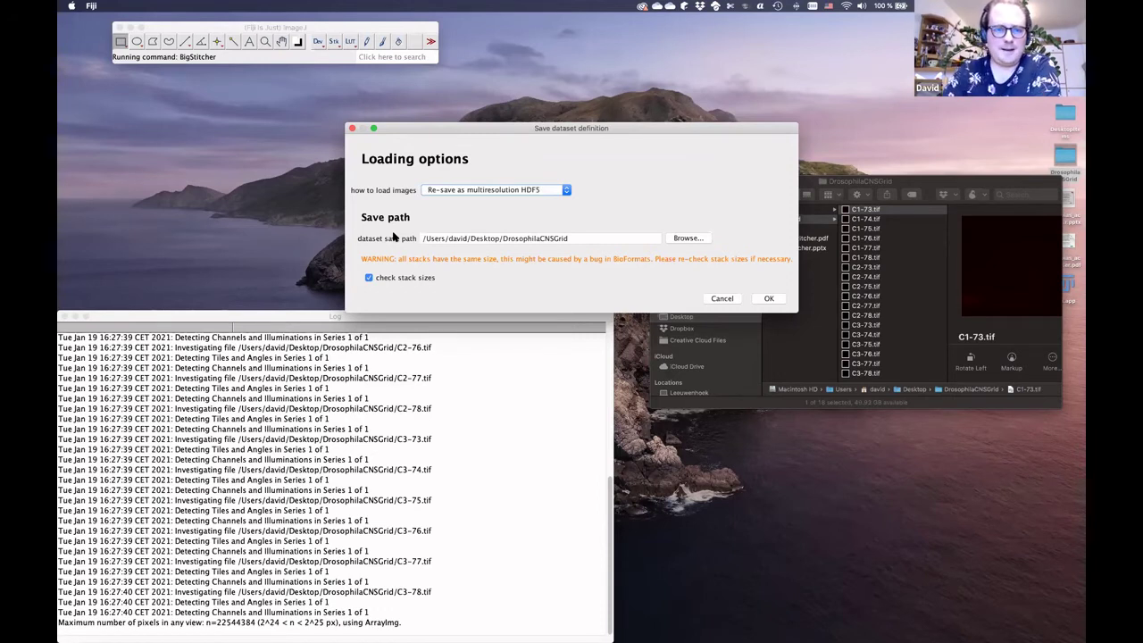
# Step: Re-save the images as multiresolution HDF5 with the stack size check enabled, and accept the default BigDataViewer export settings
pyautogui.click(460, 191)
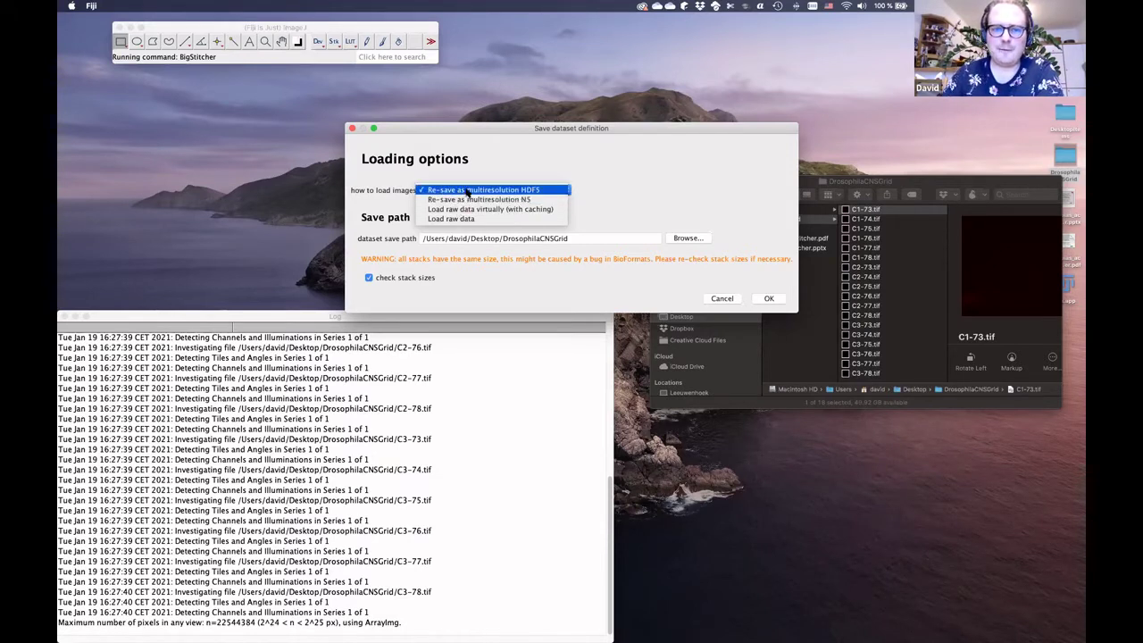
pyautogui.click(467, 191)
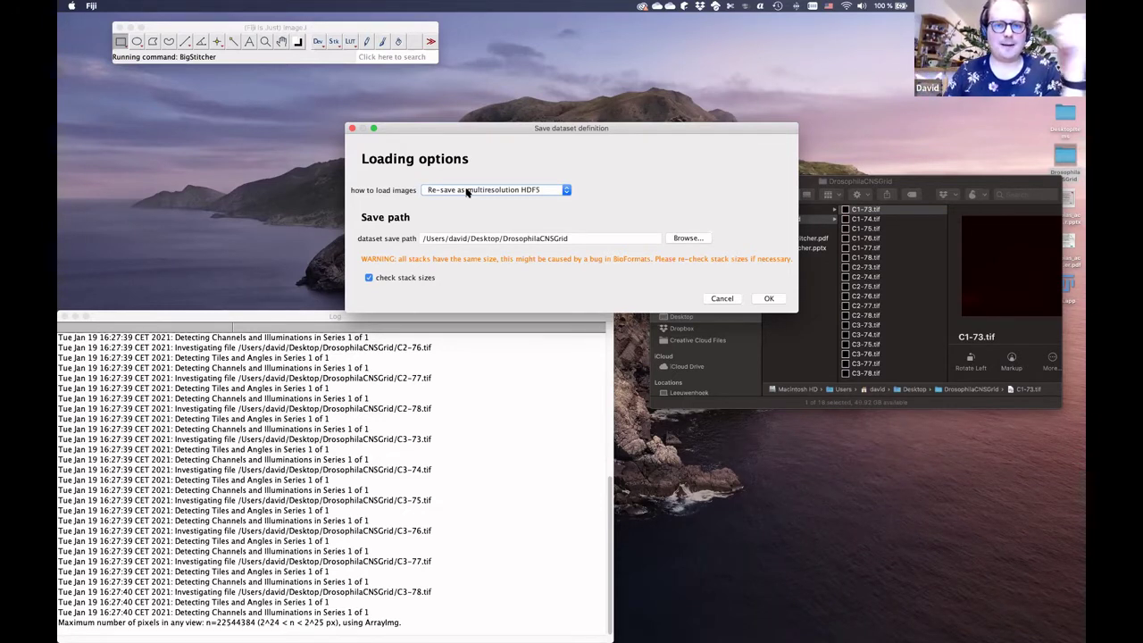
pyautogui.click(762, 301)
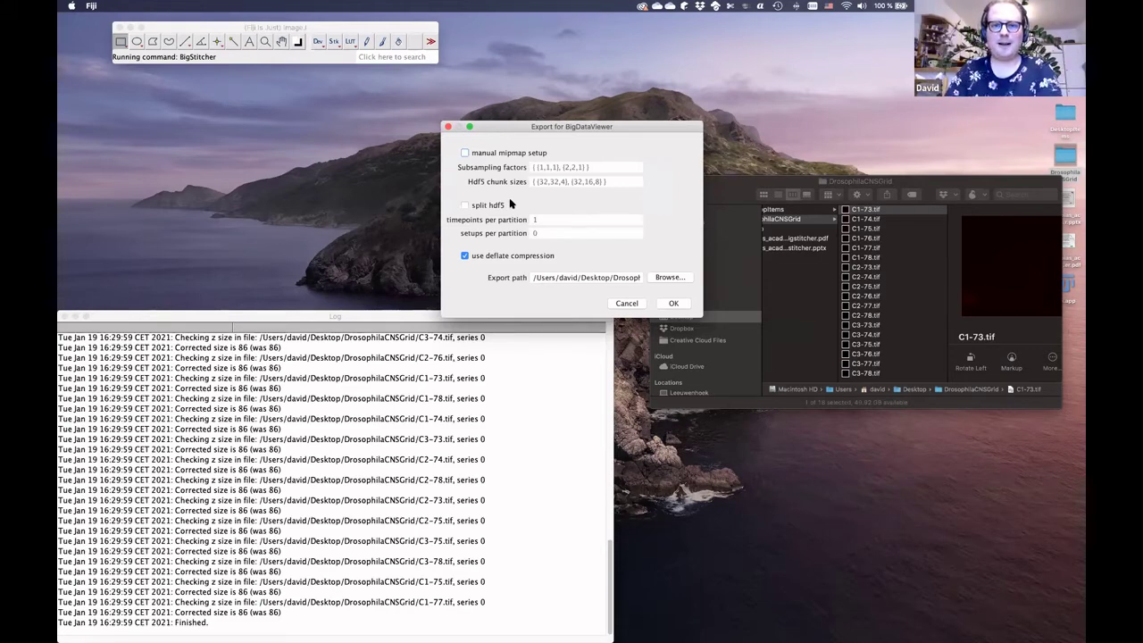
pyautogui.click(670, 304)
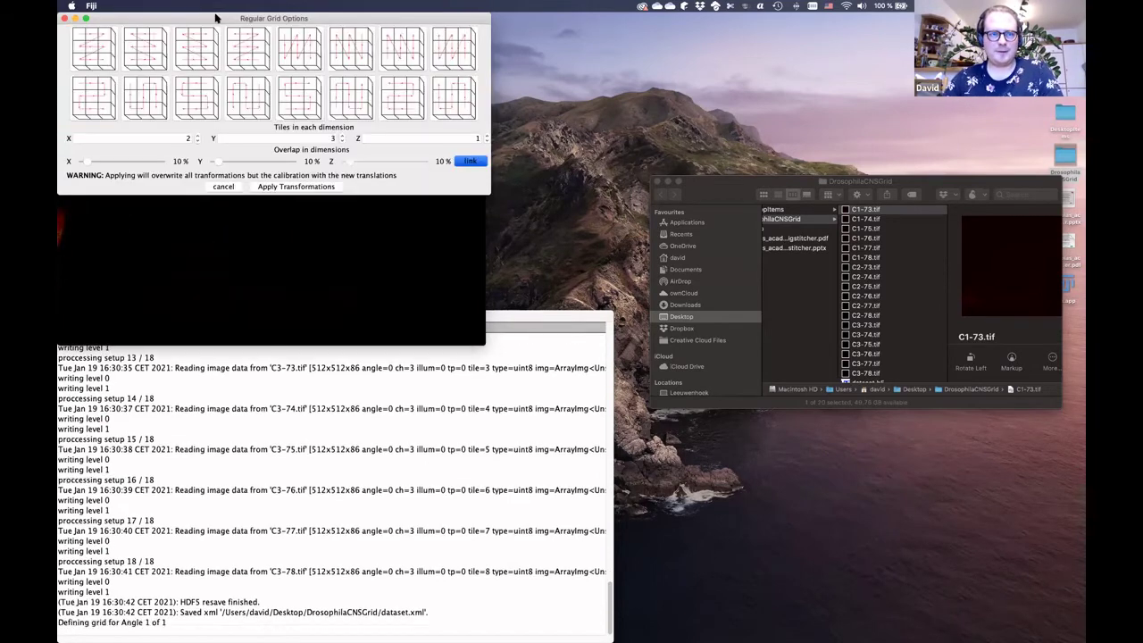
# Step: Arrange the Regular Grid Options and BigDataViewer windows side by side and enlarge the BigDataViewer window
pyautogui.moveTo(462, 18); pyautogui.dragTo(1006, 86)
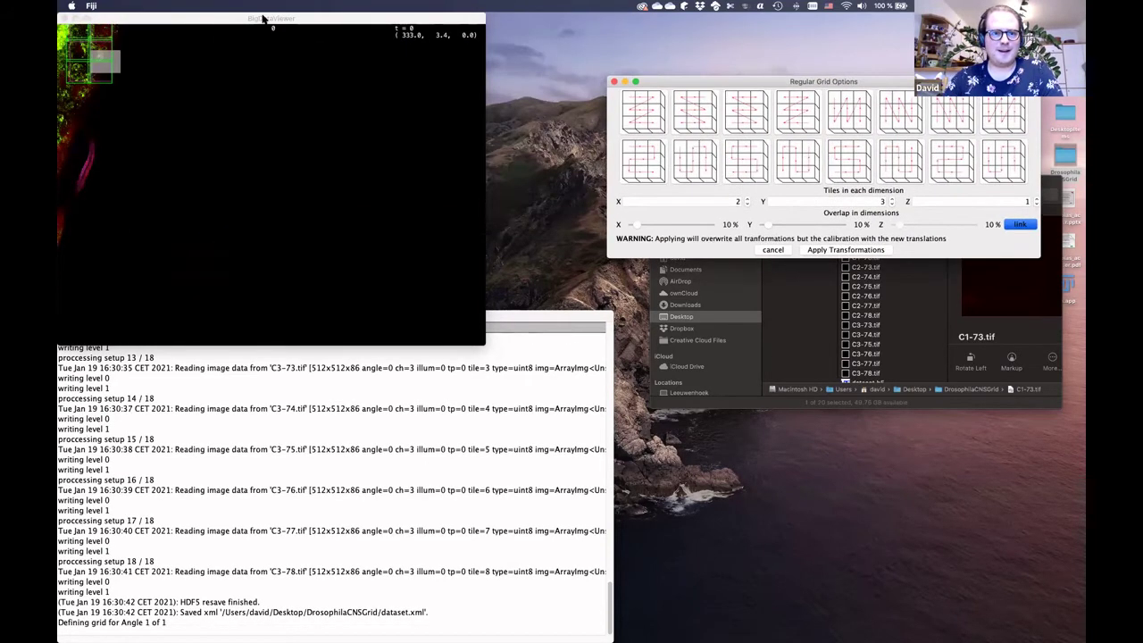
pyautogui.moveTo(263, 18); pyautogui.dragTo(340, 44)
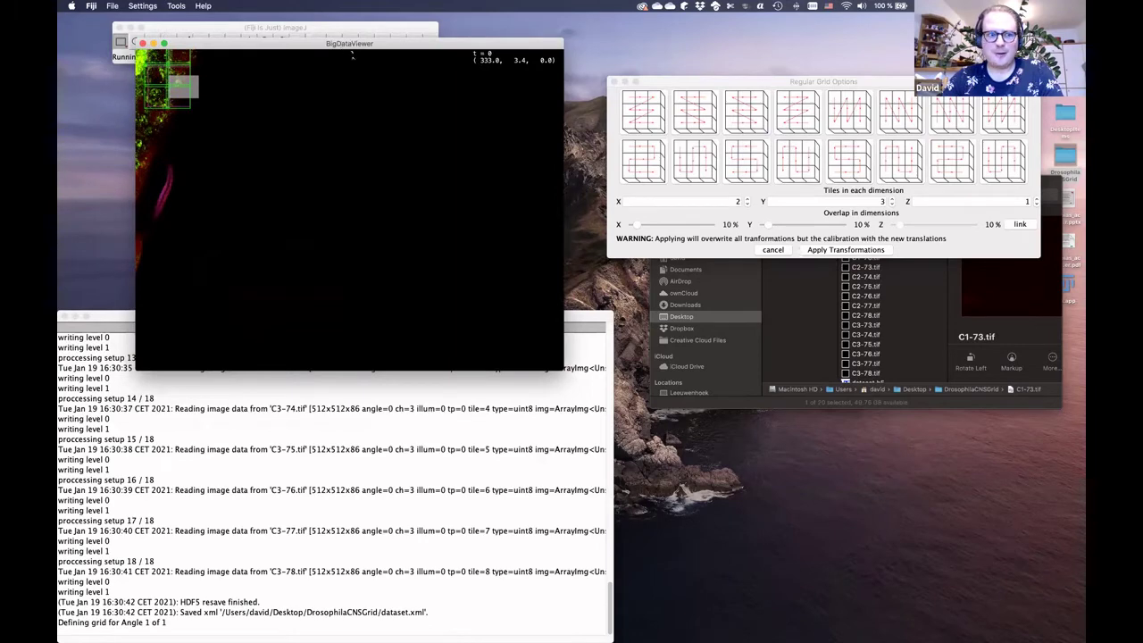
pyautogui.moveTo(561, 372); pyautogui.dragTo(673, 493)
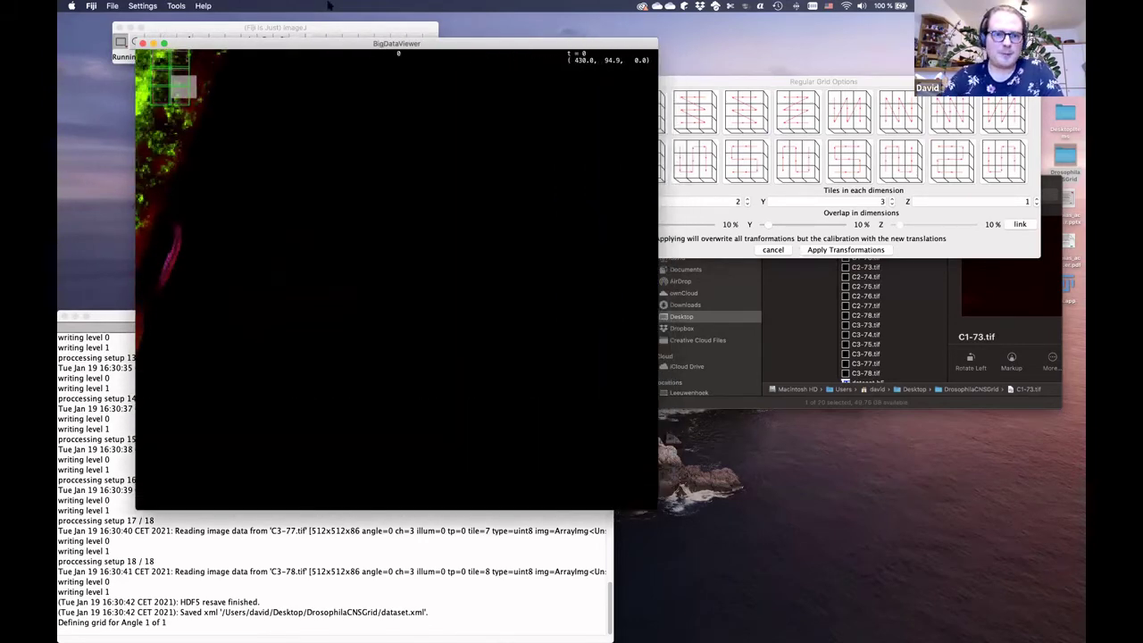
pyautogui.moveTo(301, 43); pyautogui.dragTo(251, 26)
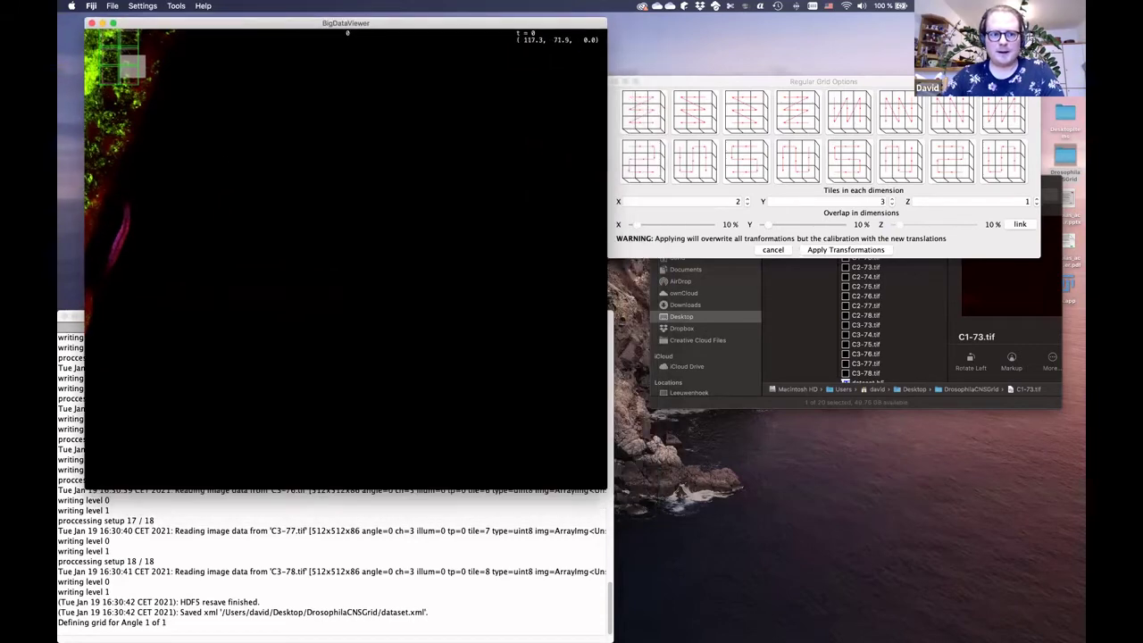
# Step: Examine the tile arrangement of the whole Drosophila CNS sample in BigDataViewer
pyautogui.scroll(-5, 346, 259)
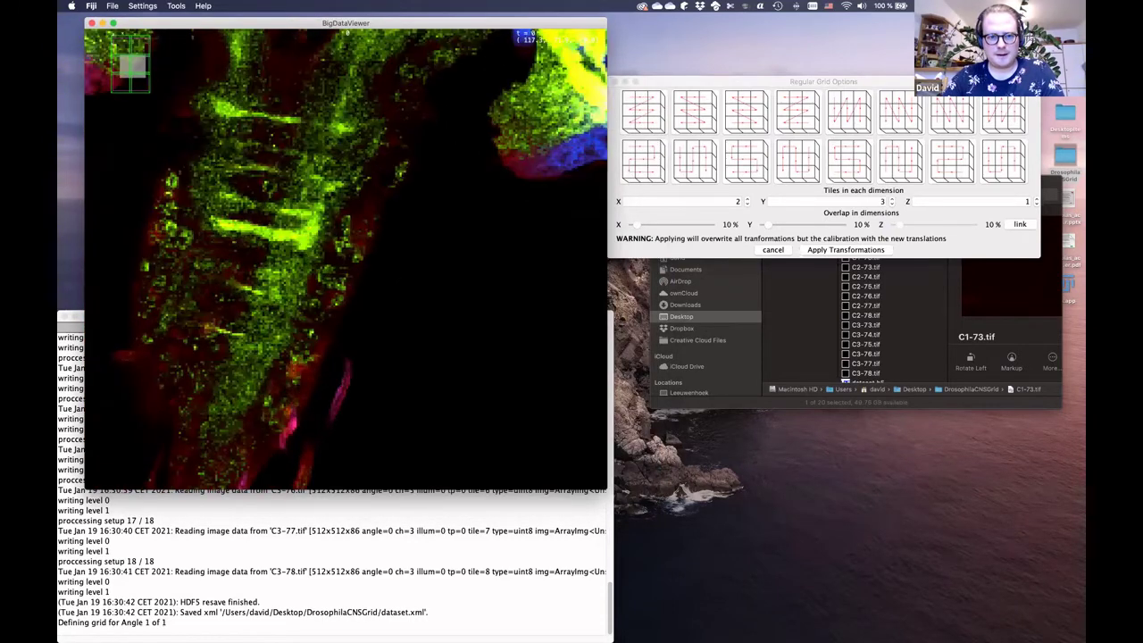
pyautogui.press('Up')
pyautogui.press('Up')
pyautogui.press('Up')
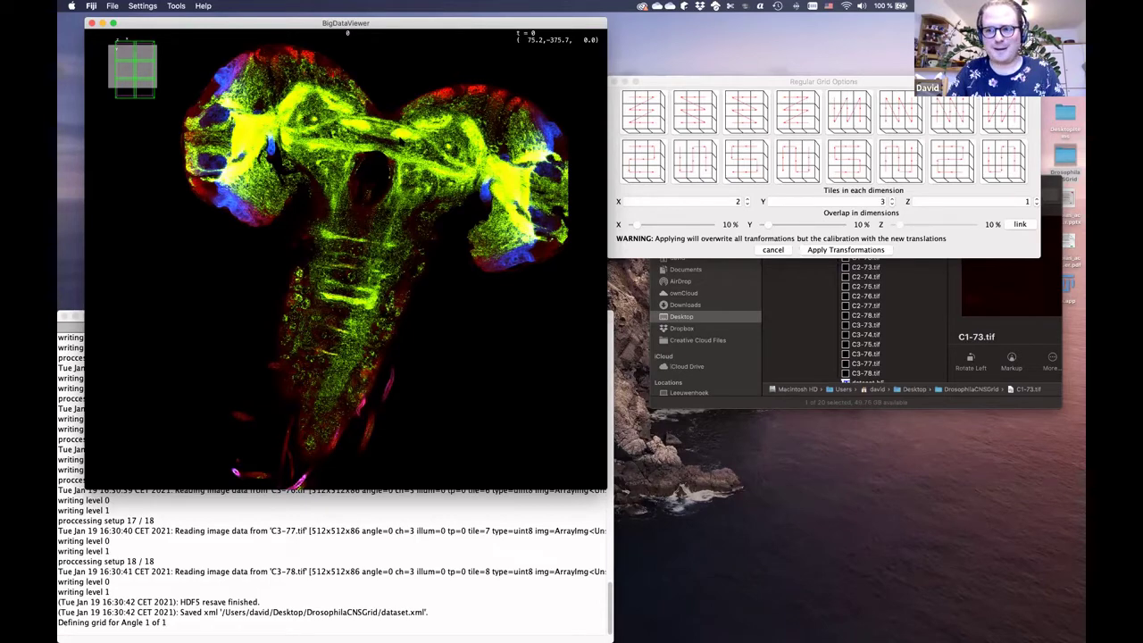
pyautogui.scroll(-3, 400, 139)
pyautogui.scroll(5, 400, 139)
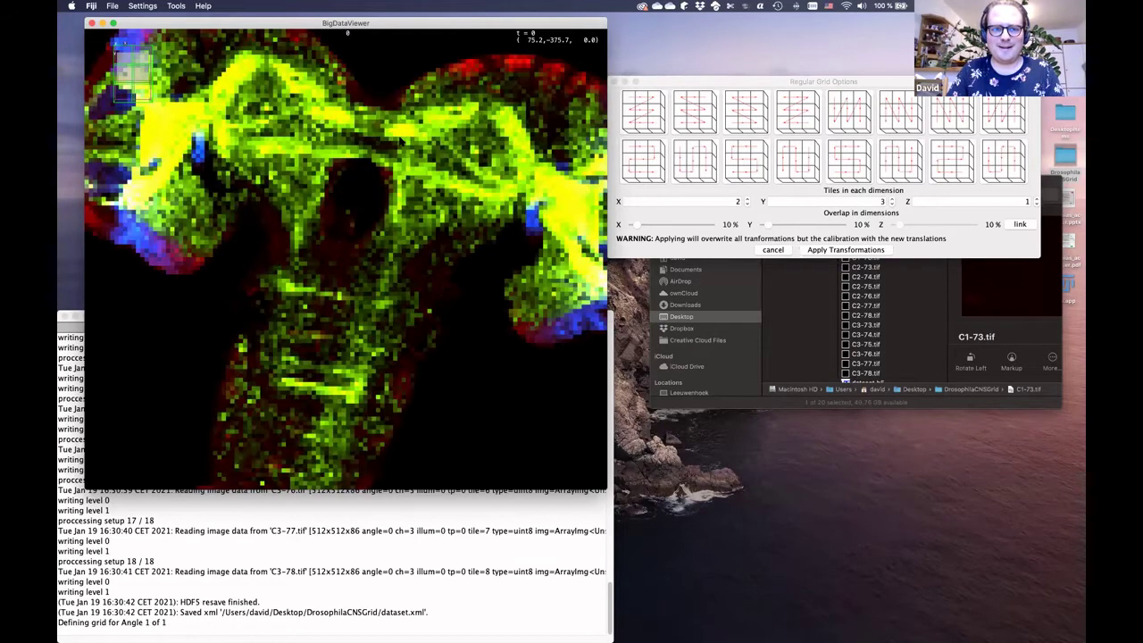
pyautogui.scroll(-2, 400, 140)
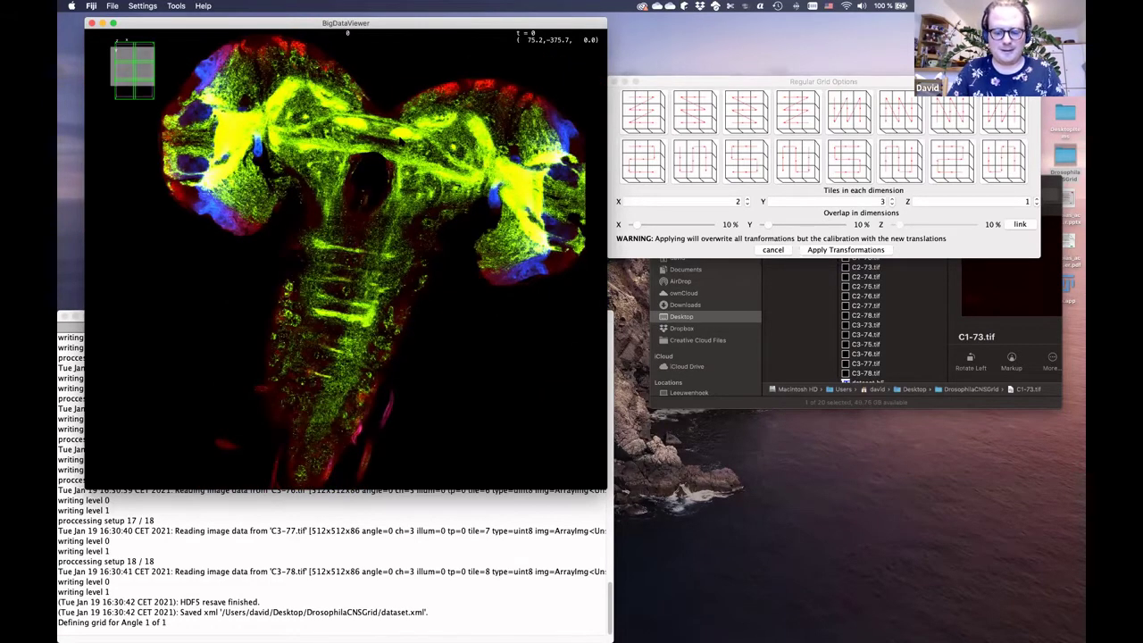
pyautogui.scroll(2, 402, 154)
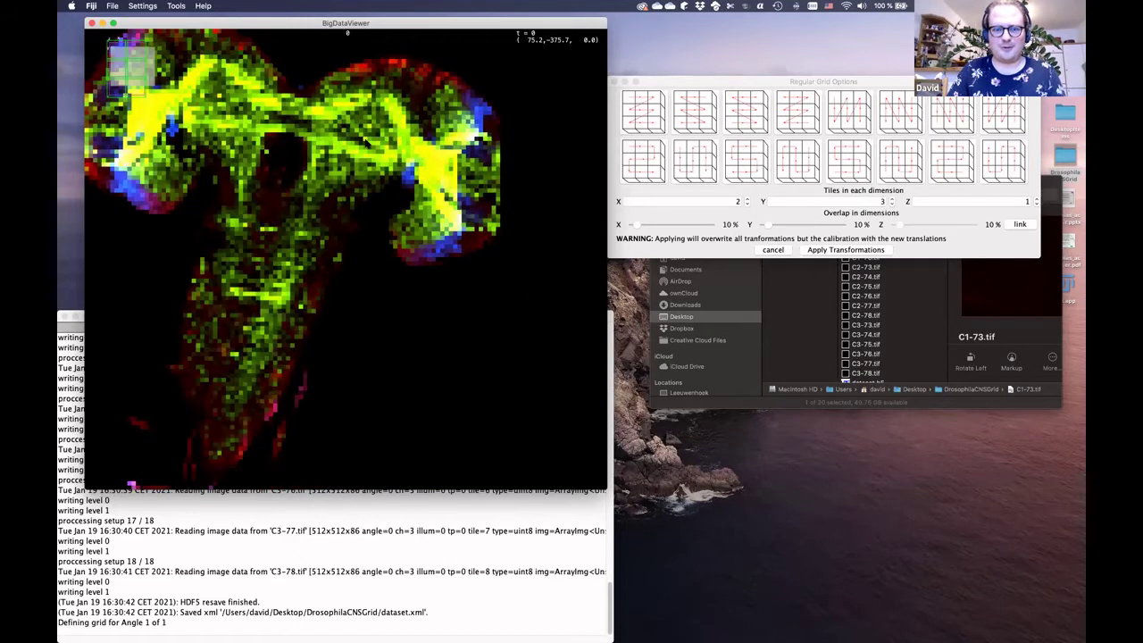
pyautogui.scroll(-1, 527, 143)
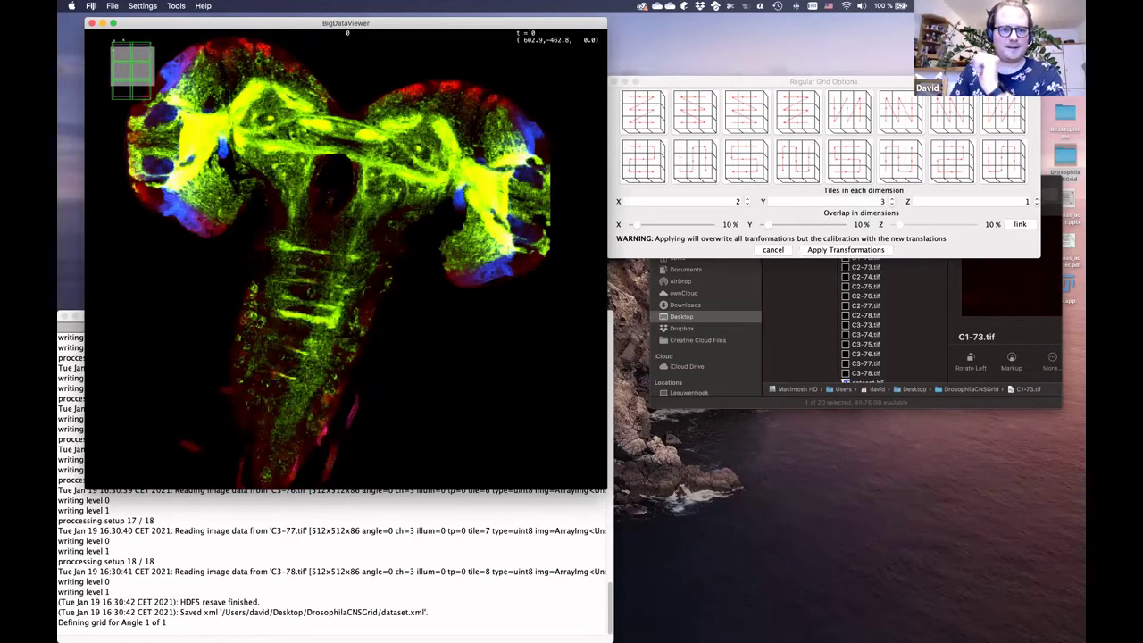
# Step: Preview alternative tile ordering patterns on the sample and return to the first row-wise pattern
pyautogui.moveTo(722, 81); pyautogui.dragTo(682, 222)
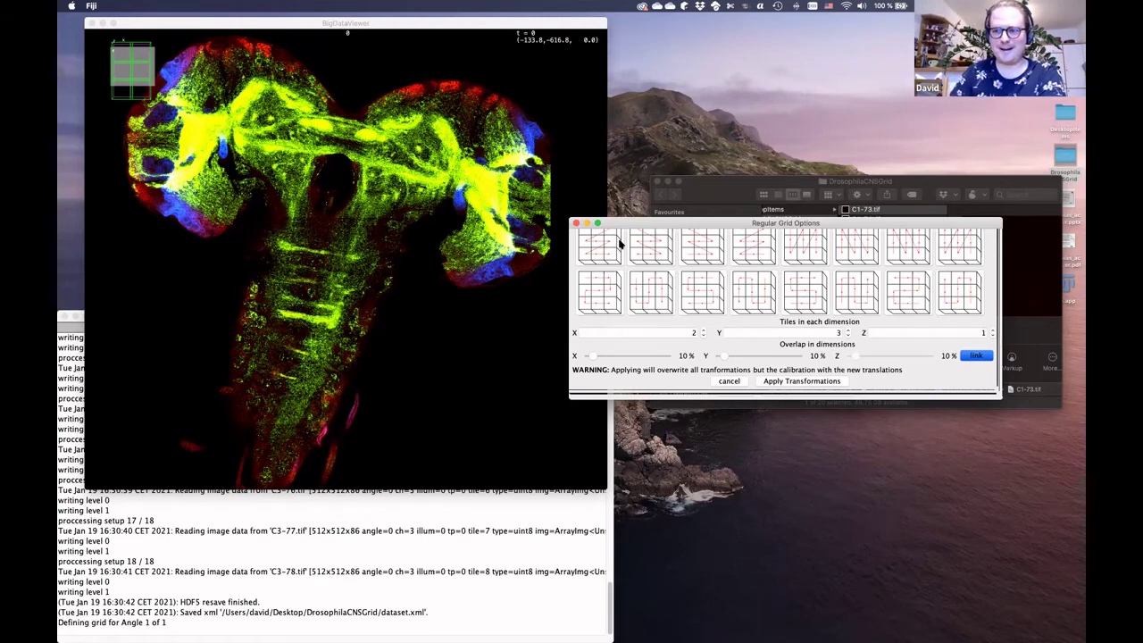
pyautogui.click(666, 243)
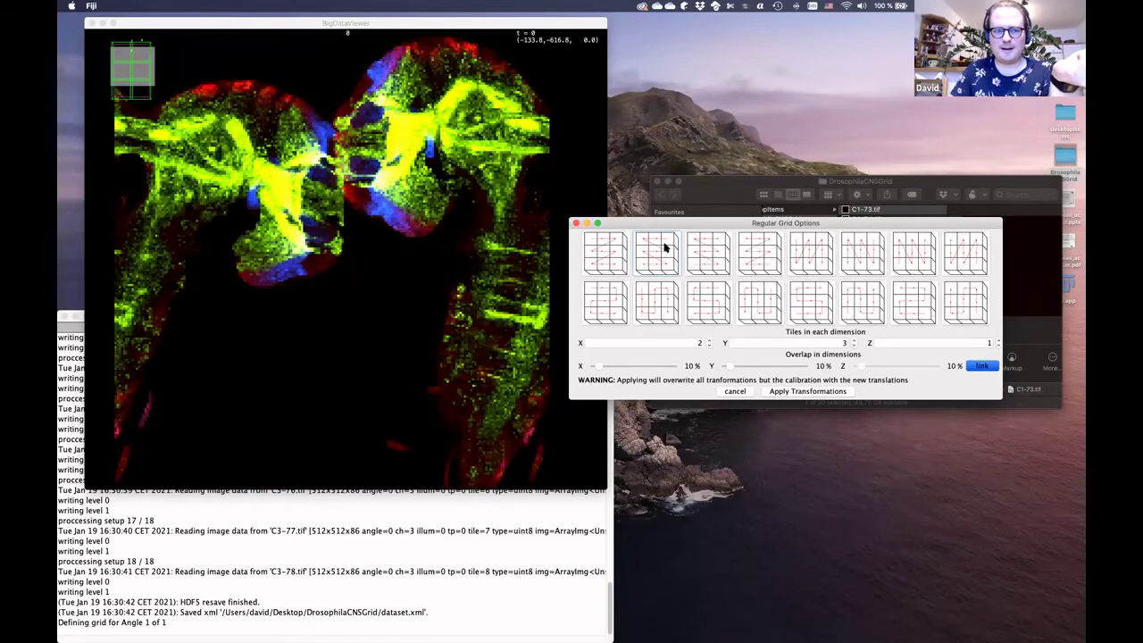
pyautogui.click(711, 251)
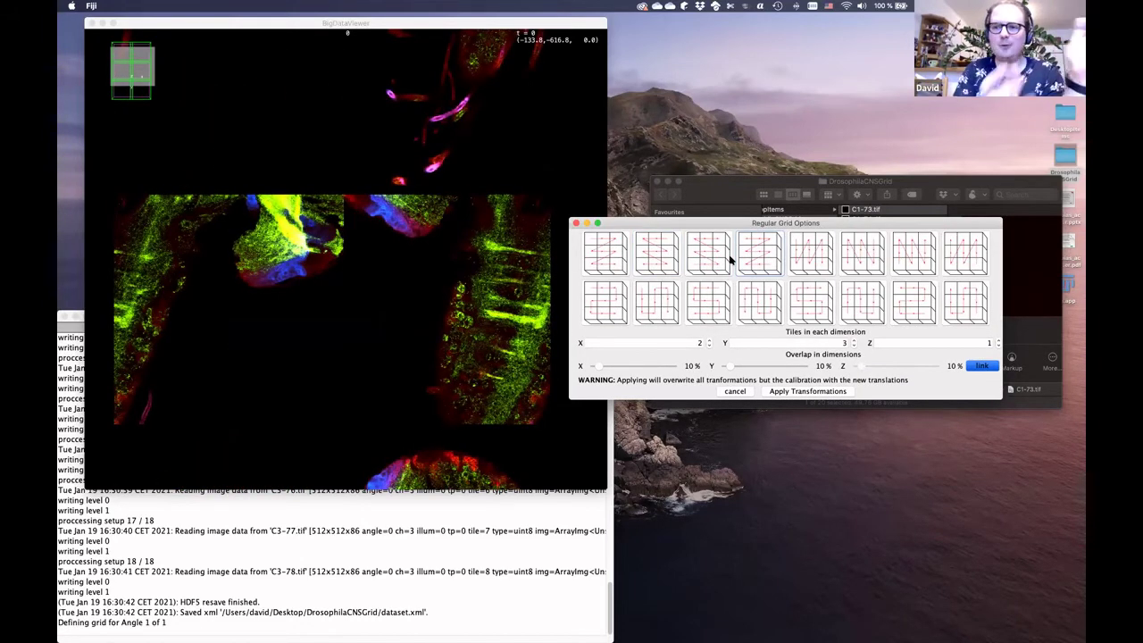
pyautogui.click(605, 250)
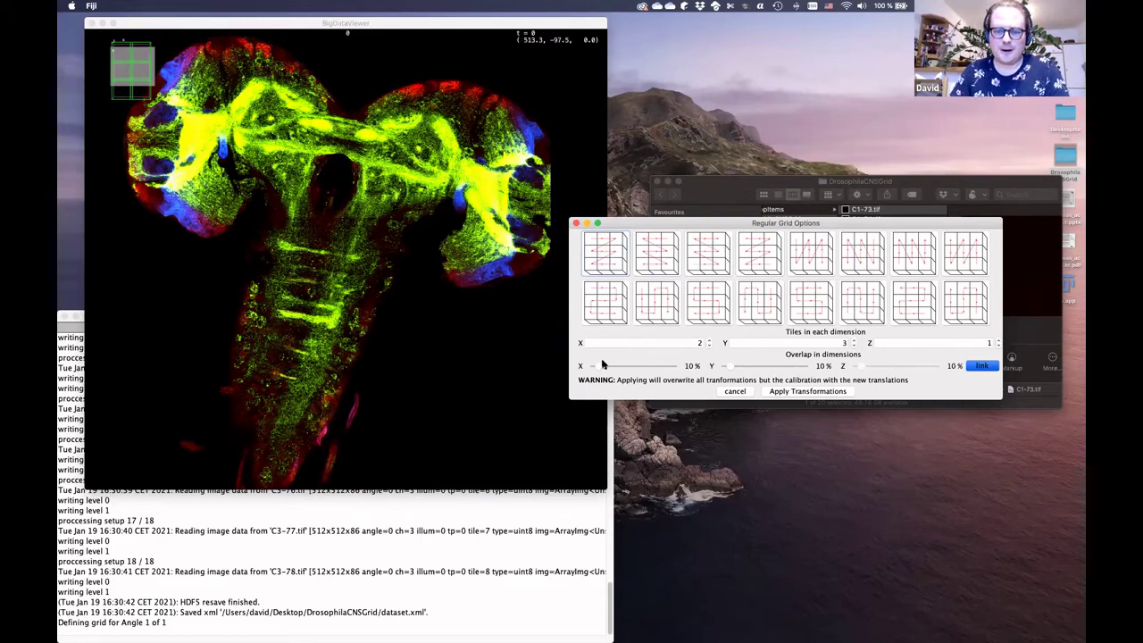
# Step: Apply the grid transformations with a linked 14% overlap in all dimensions and place the Stitching Explorer beside the image viewer
pyautogui.moveTo(601, 366)
pyautogui.mouseDown()
pyautogui.moveTo(620, 365)
pyautogui.moveTo(585, 366)
pyautogui.moveTo(603, 366)
pyautogui.mouseUp()
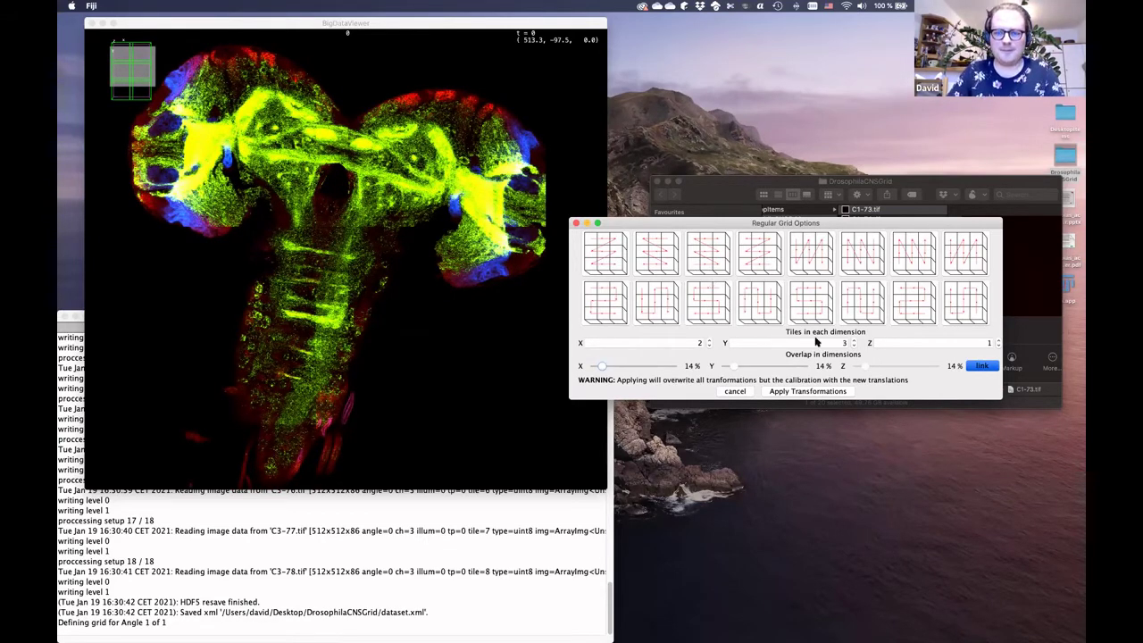
pyautogui.click(775, 393)
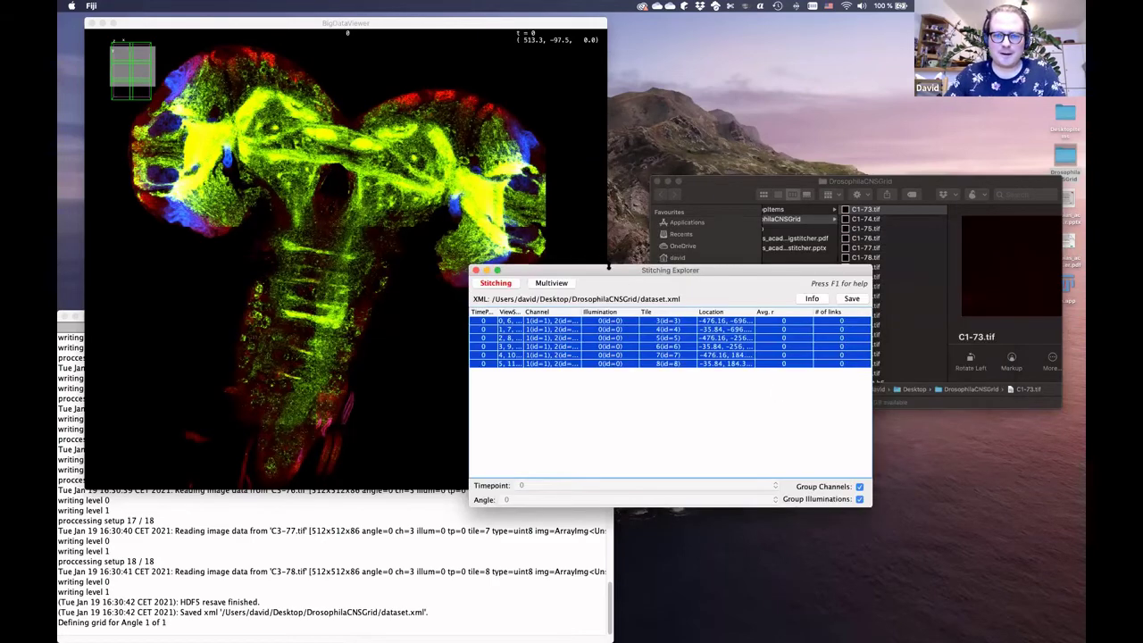
pyautogui.moveTo(608, 266); pyautogui.dragTo(706, 183)
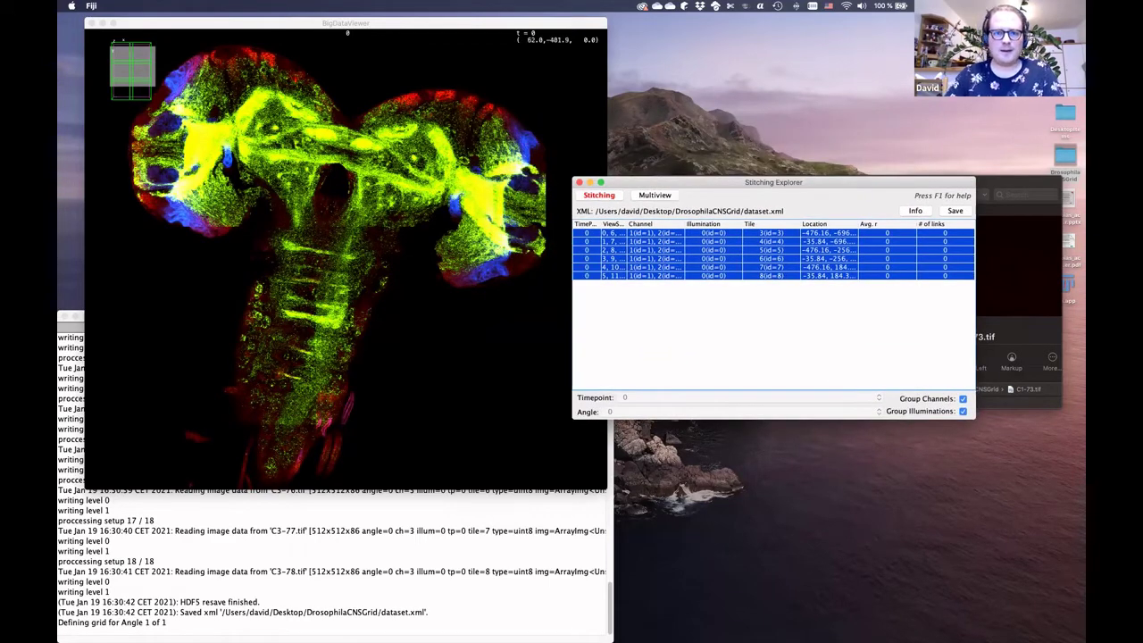
pyautogui.moveTo(624, 181); pyautogui.dragTo(647, 205)
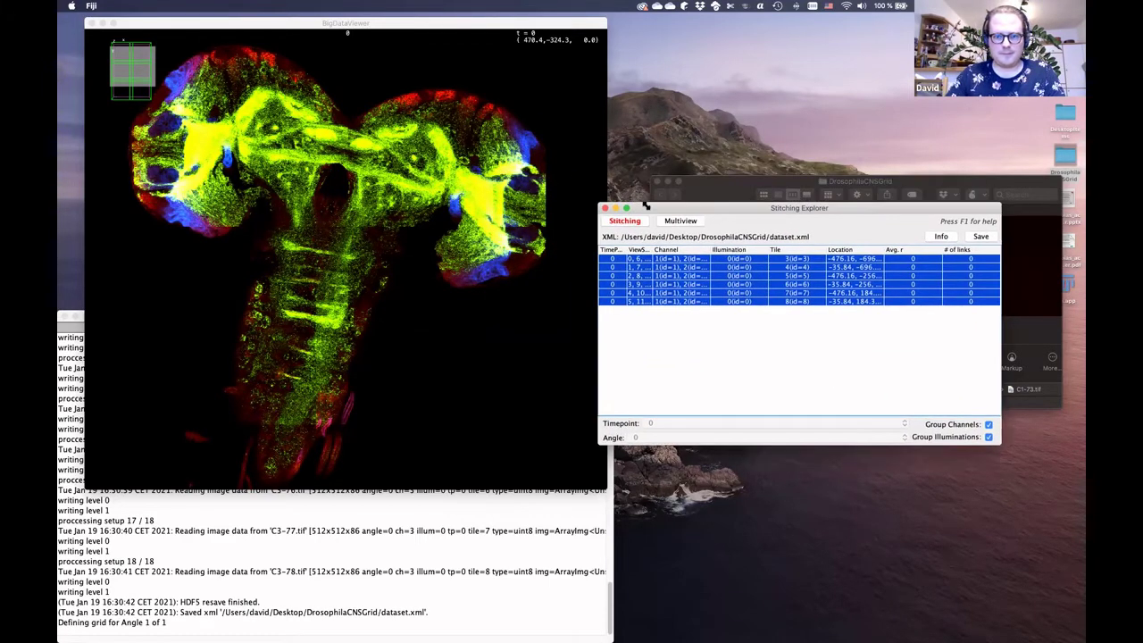
# Step: View the first tiles one at a time and reselect all six grouped tiles in the Stitching Explorer
pyautogui.click(669, 260)
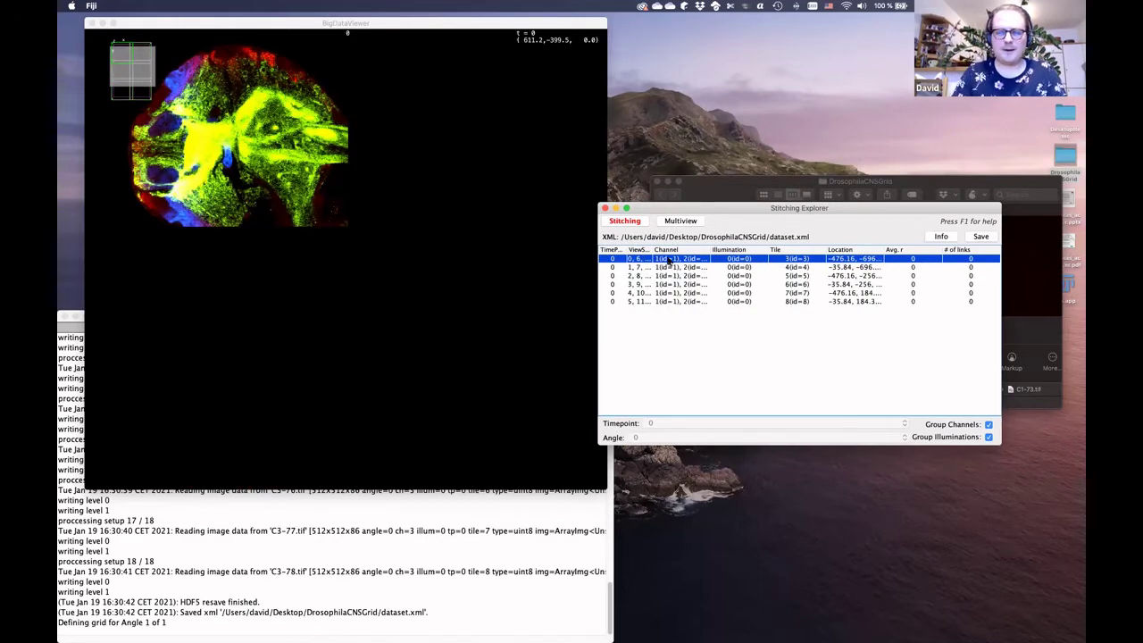
pyautogui.press('Down')
pyautogui.press('Down')
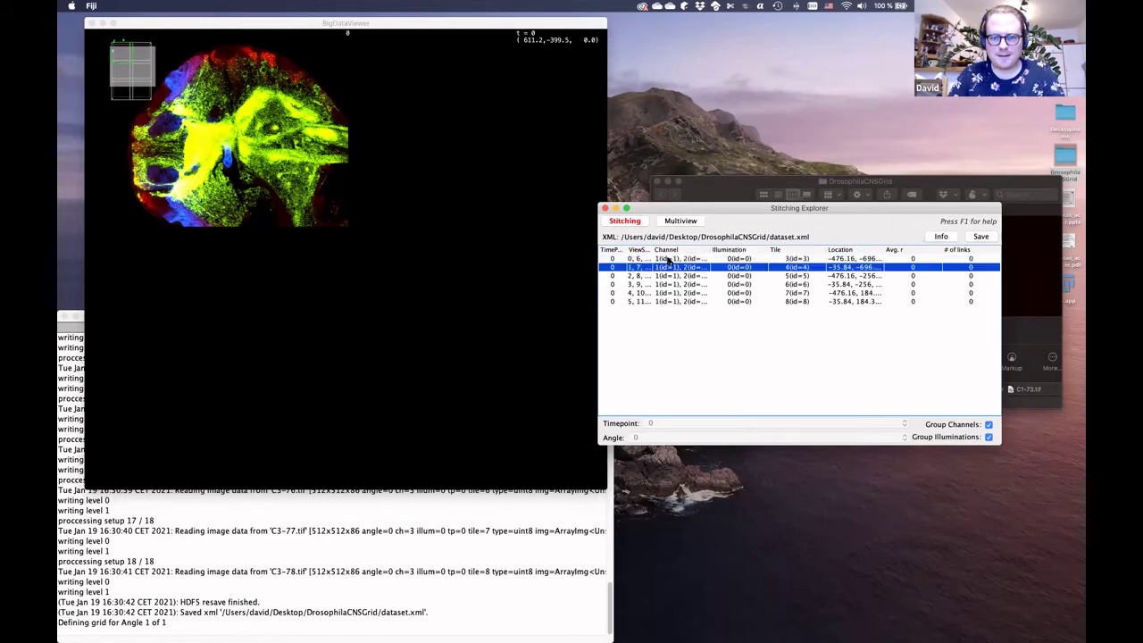
pyautogui.press('Up')
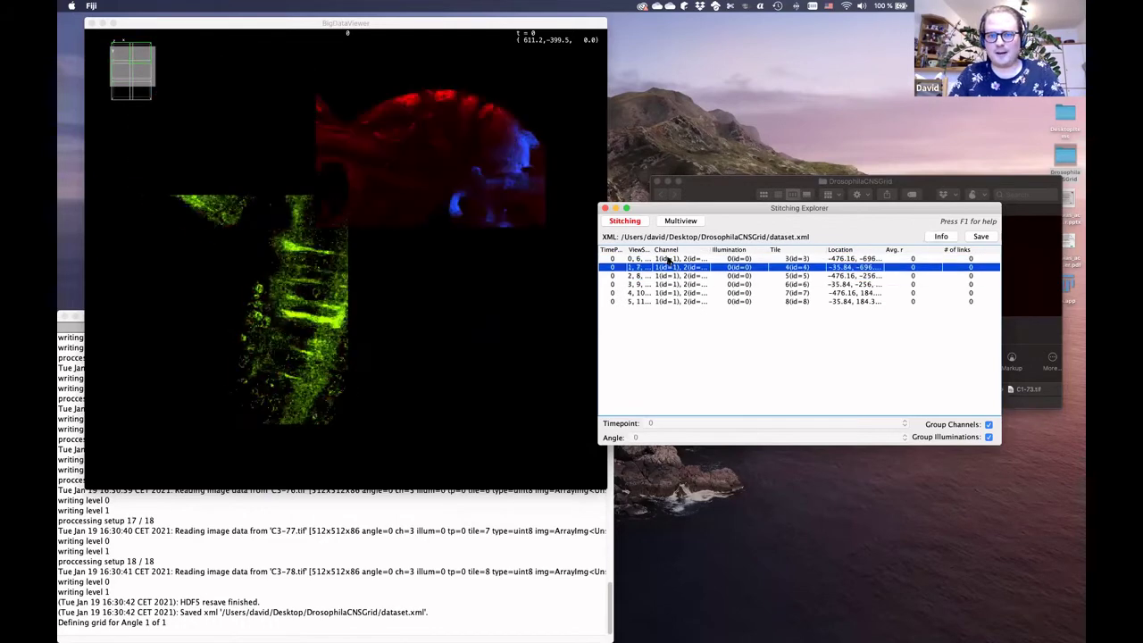
pyautogui.press('Up')
pyautogui.hotkey('shift', 'Down')
pyautogui.hotkey('shift', 'Down')
pyautogui.hotkey('shift', 'Down')
pyautogui.hotkey('shift', 'Down')
pyautogui.hotkey('shift', 'Down')
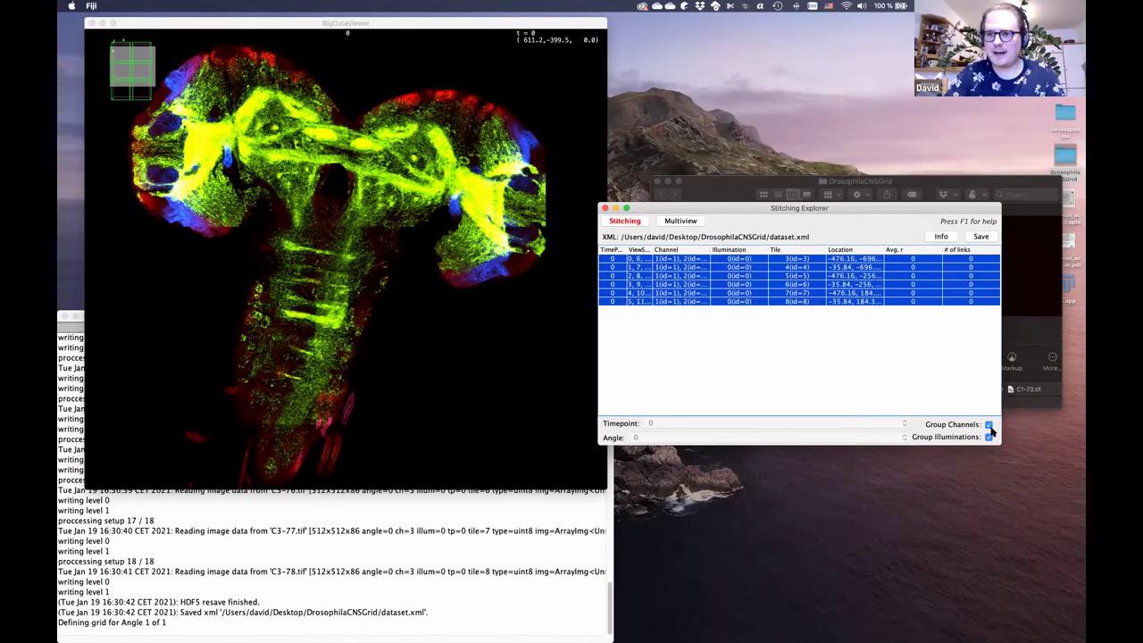
# Step: Ungroup the channels to view channel 1 tiles alone, and restore channel grouping with all six tiles selected
pyautogui.click(989, 426)
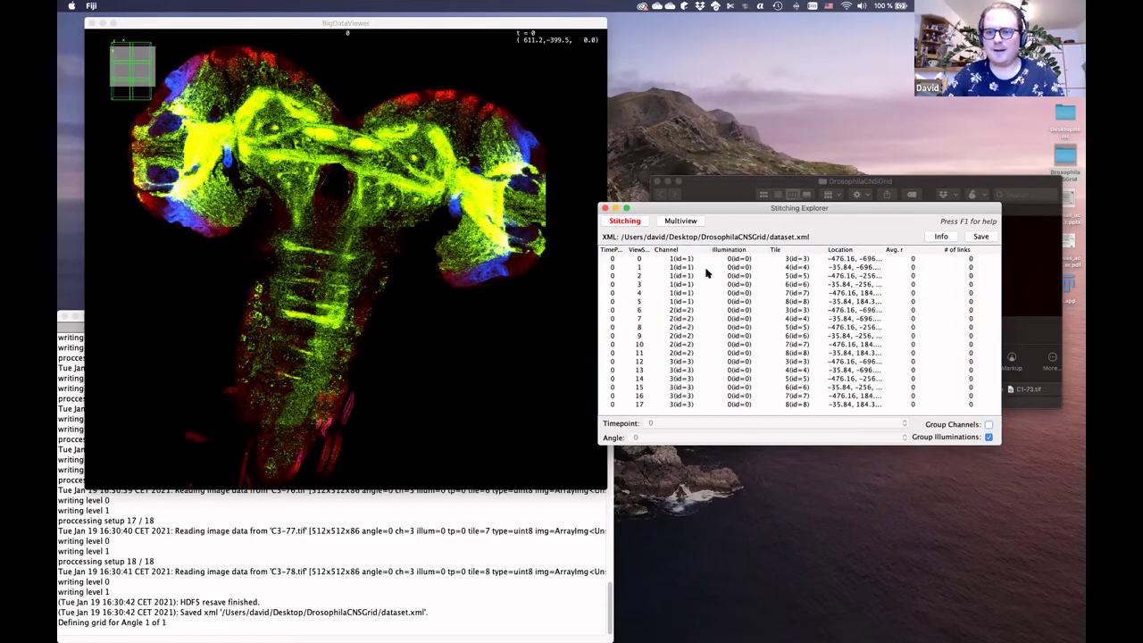
pyautogui.click(703, 259)
pyautogui.hotkey('shift', 'Down')
pyautogui.hotkey('shift', 'Down')
pyautogui.hotkey('shift', 'Down')
pyautogui.hotkey('shift', 'Down')
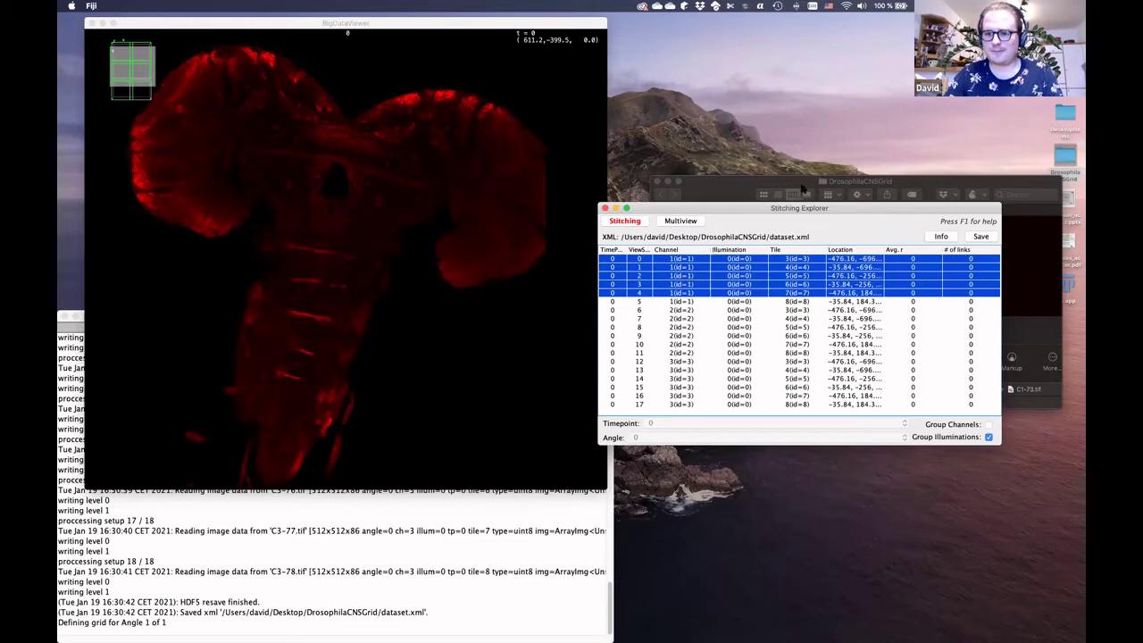
pyautogui.click(989, 425)
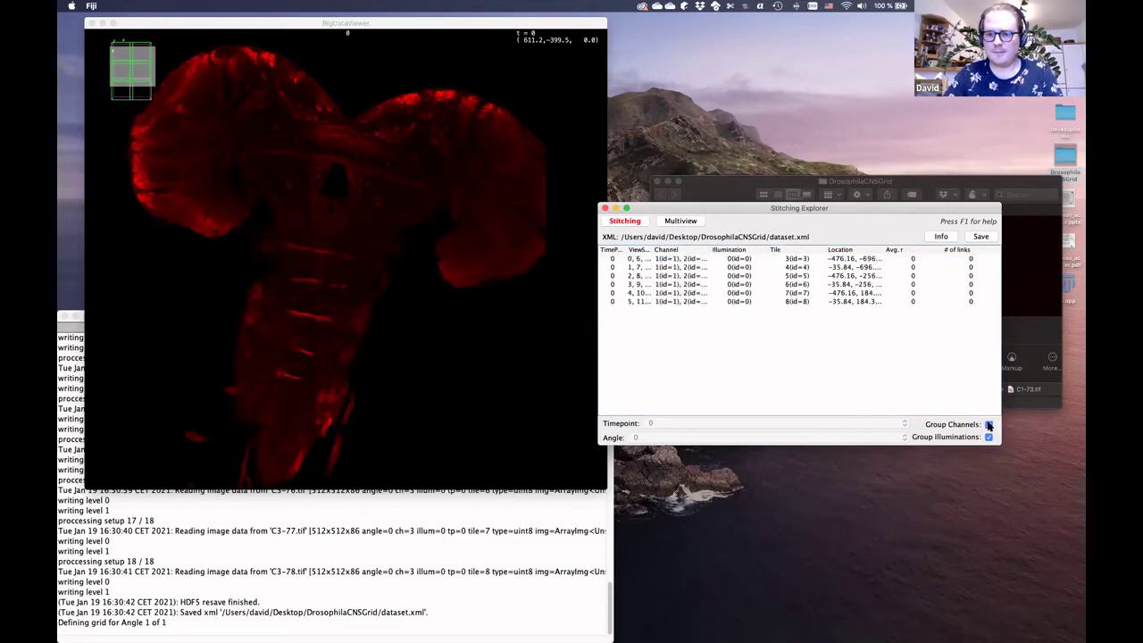
pyautogui.click(773, 258)
pyautogui.keyDown('shift'); pyautogui.click(731, 302); pyautogui.keyUp('shift')
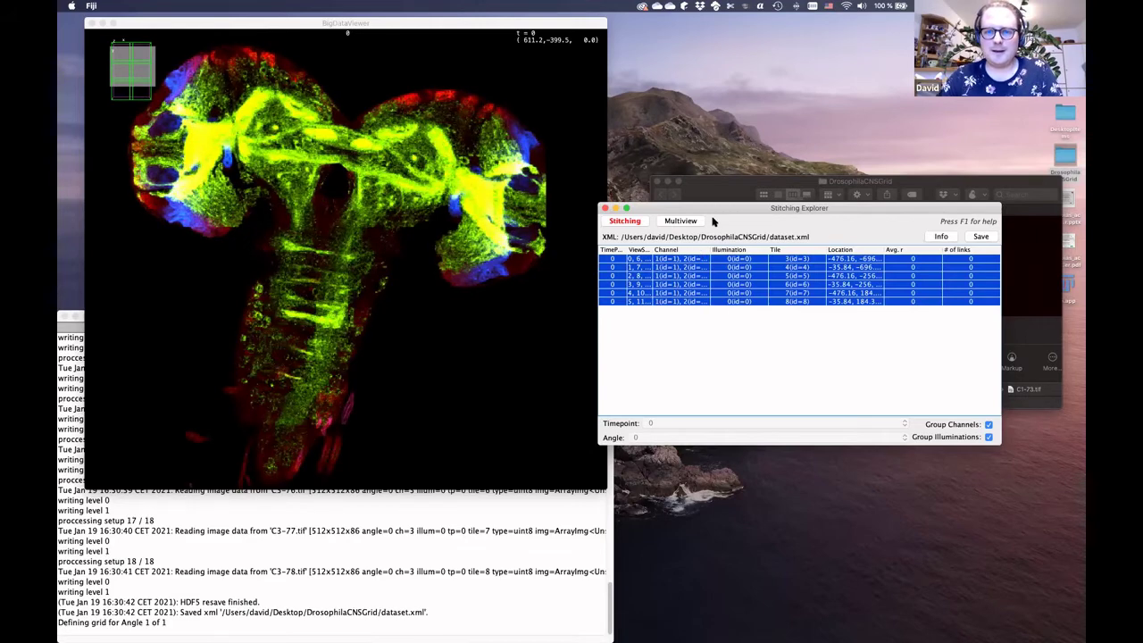
# Step: Examine the overlap regions between neighbouring tiles in BigDataViewer with the tiles shown in different colours
pyautogui.moveTo(712, 212); pyautogui.dragTo(692, 172)
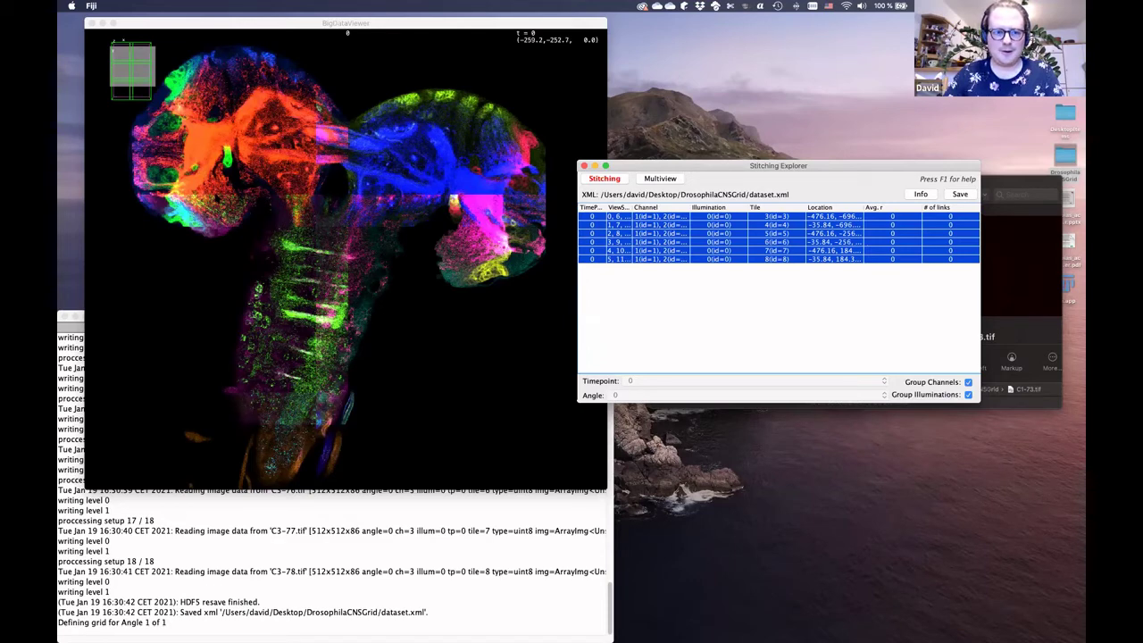
pyautogui.scroll(2, 218, 198)
pyautogui.scroll(5, 196, 216)
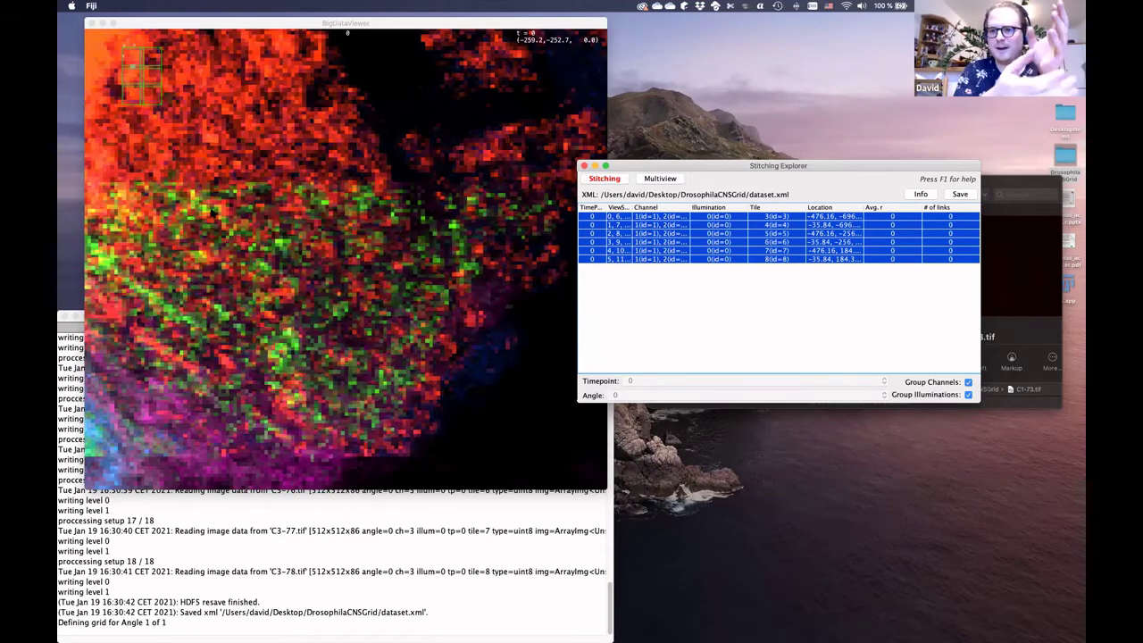
pyautogui.scroll(-5, 214, 211)
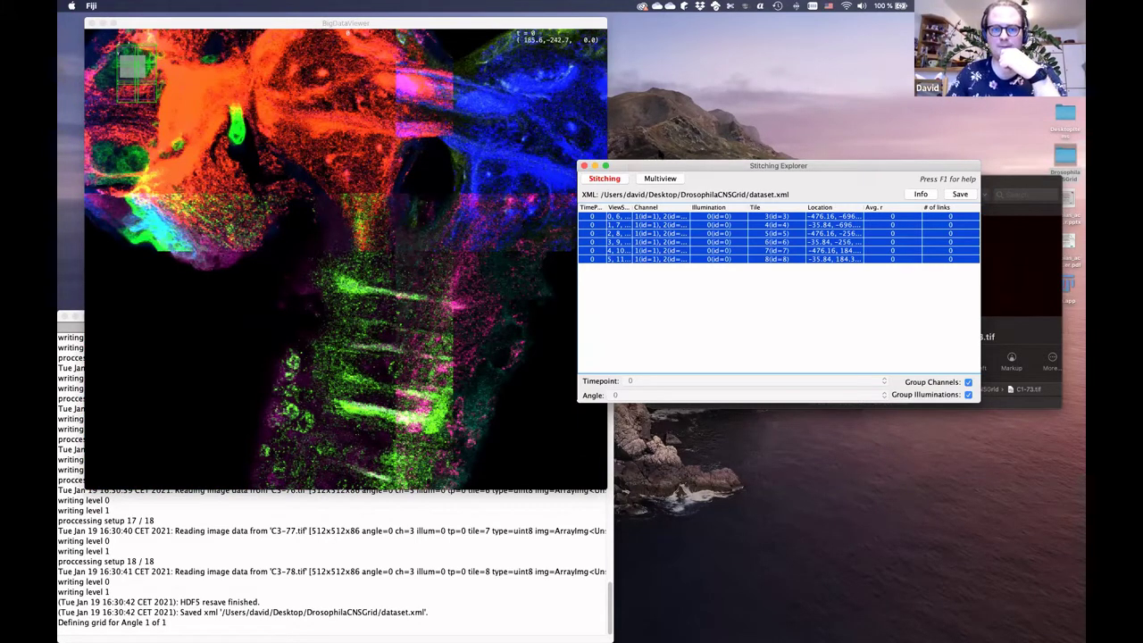
pyautogui.moveTo(648, 163); pyautogui.dragTo(680, 159)
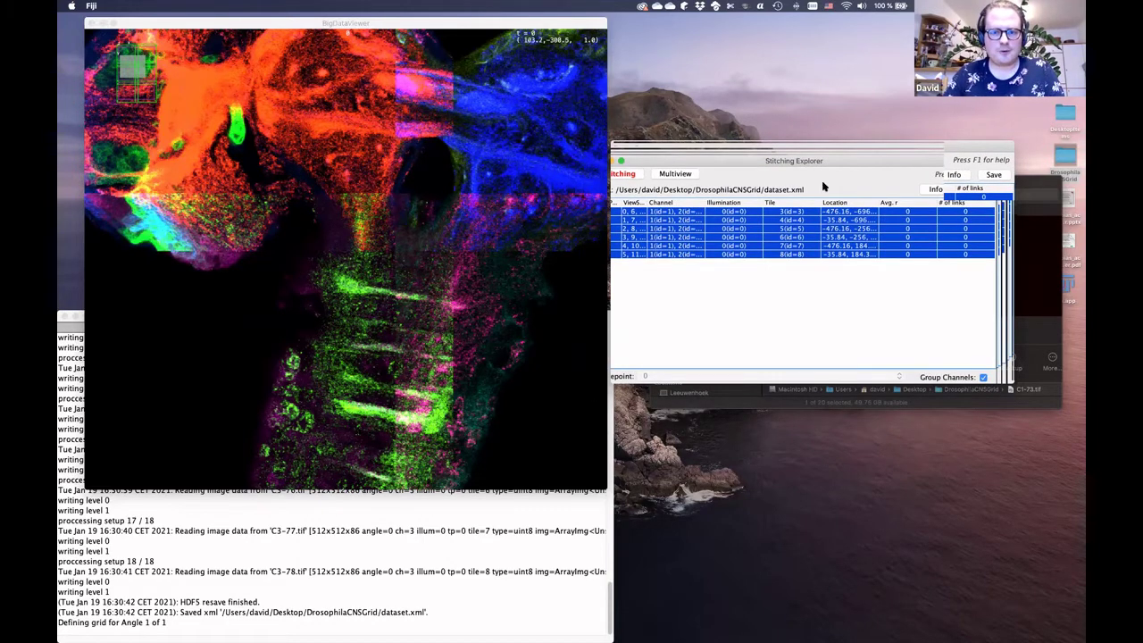
pyautogui.click(755, 146)
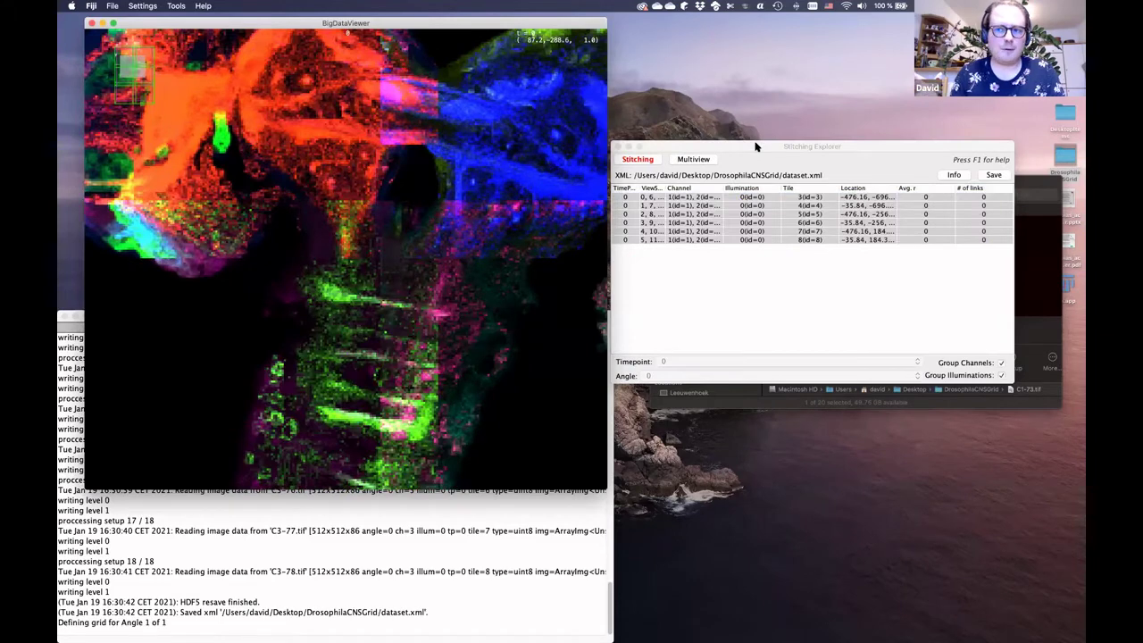
pyautogui.click(755, 145)
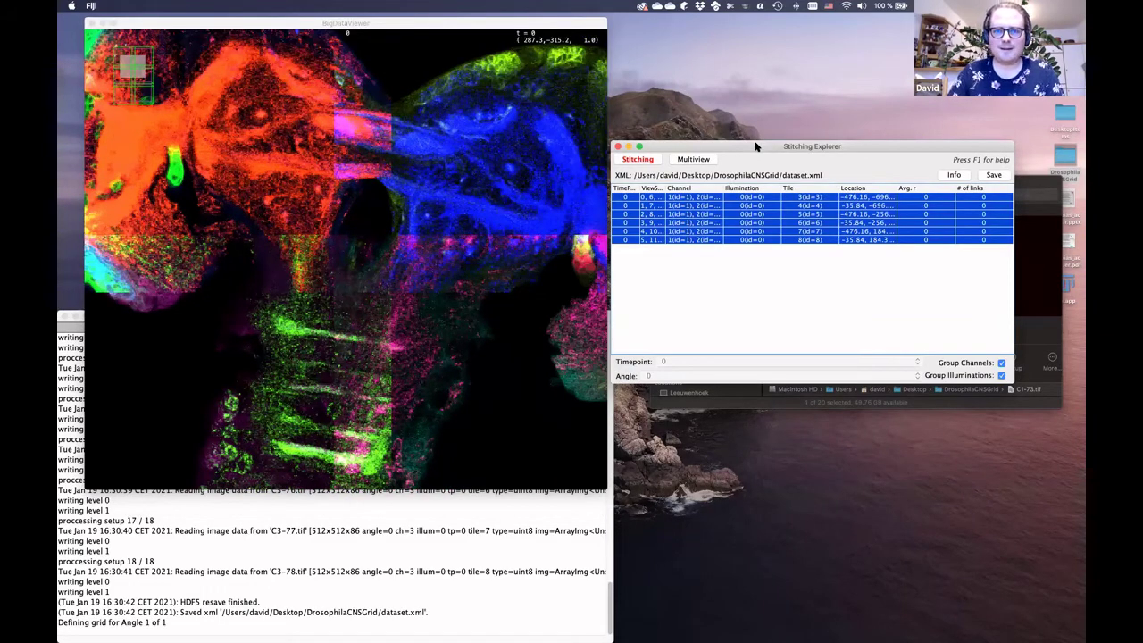
# Step: Select all six grouped tiles and start the Stitch dataset wizard for them
pyautogui.click(683, 223)
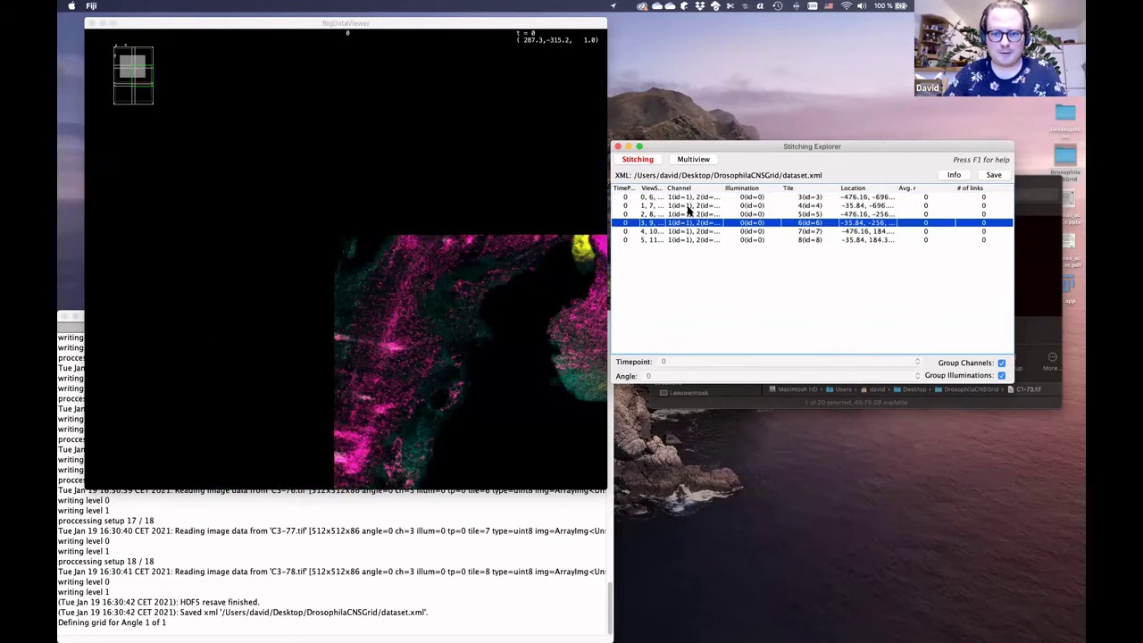
pyautogui.click(688, 197)
pyautogui.keyDown('shift'); pyautogui.click(677, 241); pyautogui.keyUp('shift')
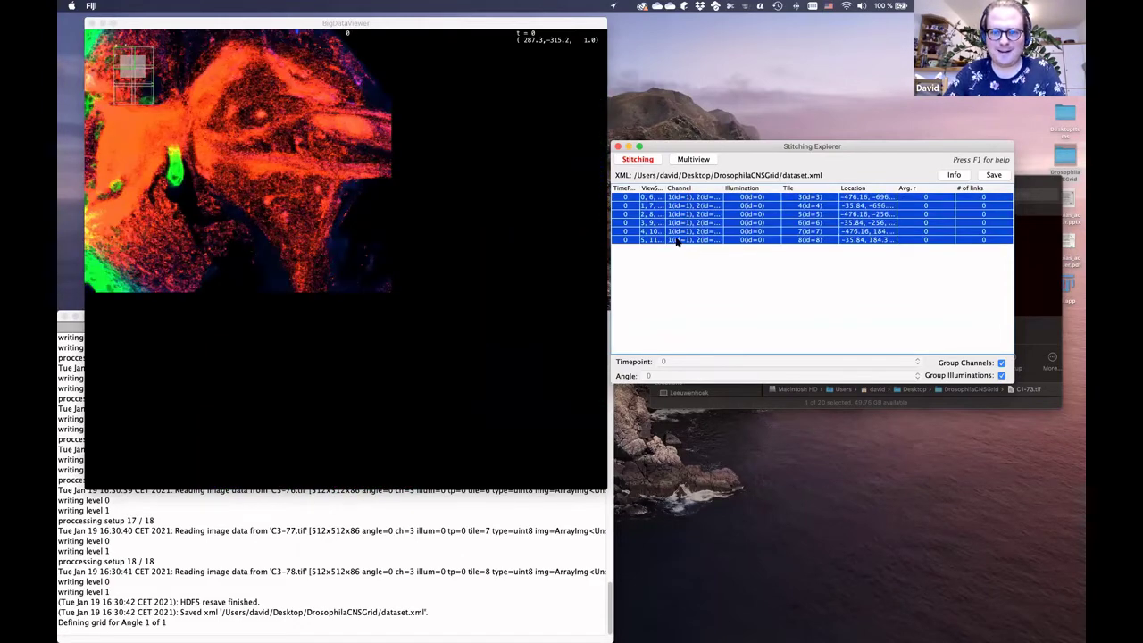
pyautogui.rightClick(677, 241)
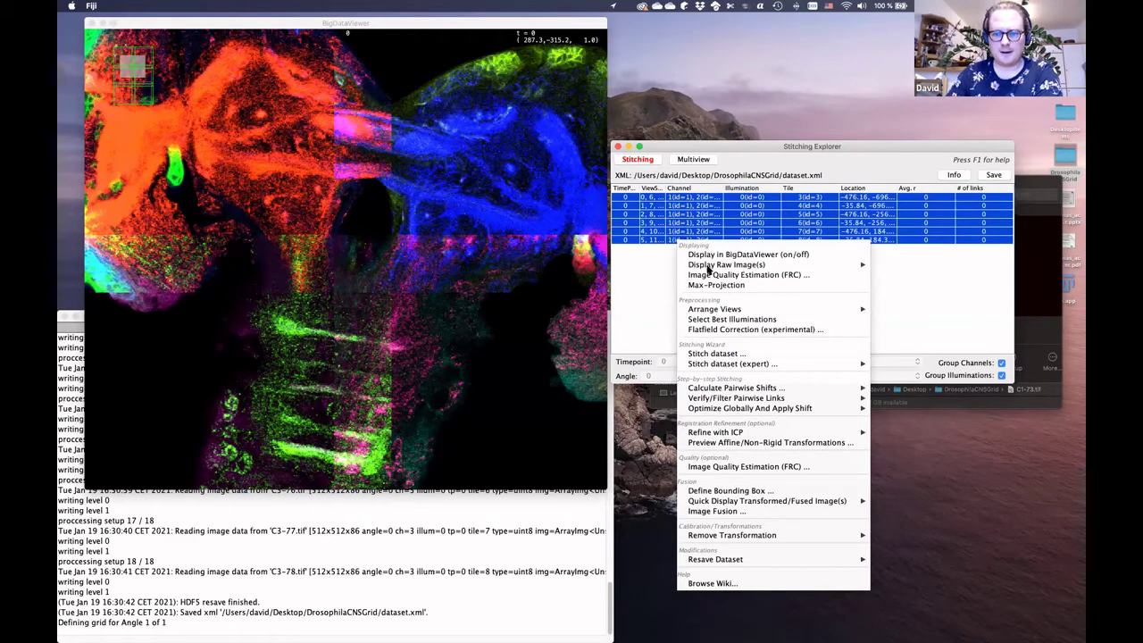
pyautogui.click(700, 354)
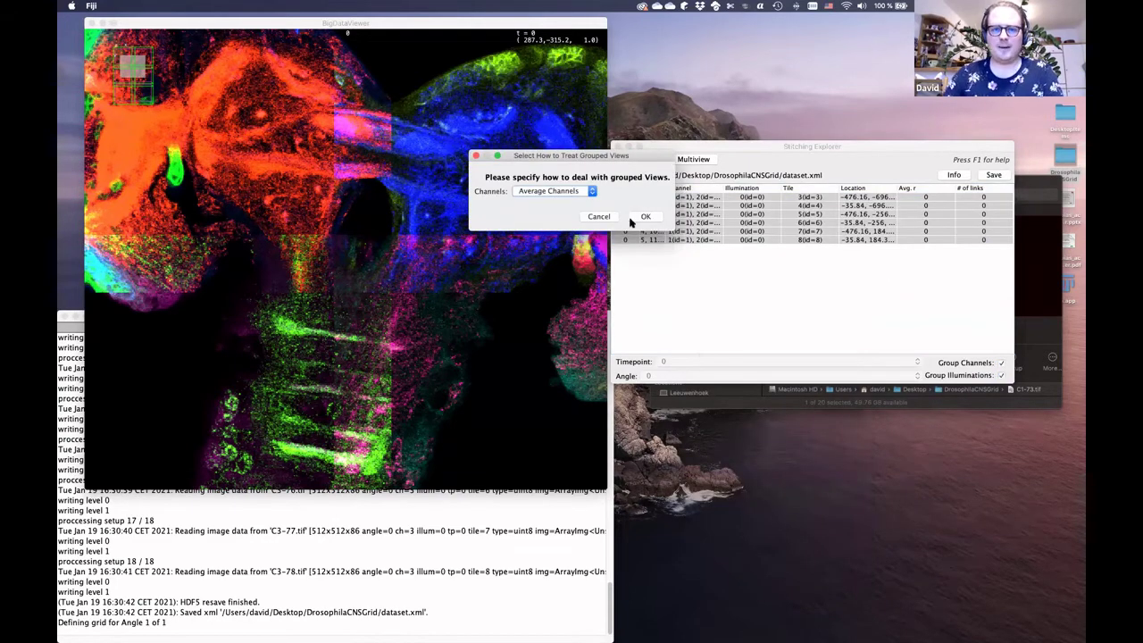
# Step: Calculate the pairwise shifts with Average Channels and downsampling of 2 in X, 2 in Y and 1 in Z
pyautogui.moveTo(587, 156); pyautogui.dragTo(649, 132)
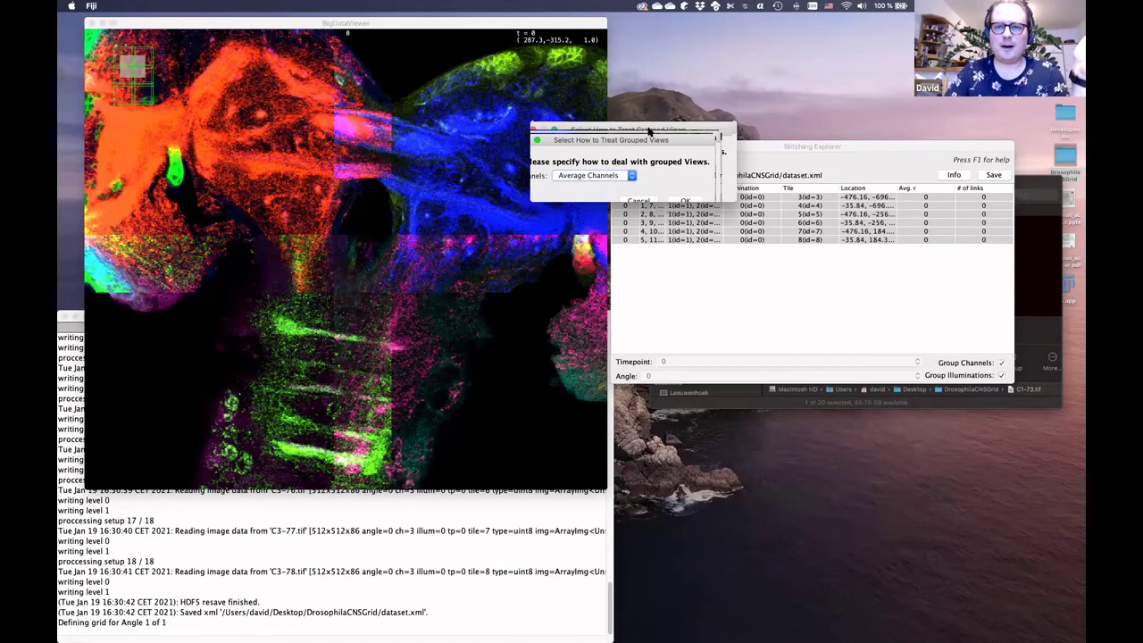
pyautogui.click(631, 163)
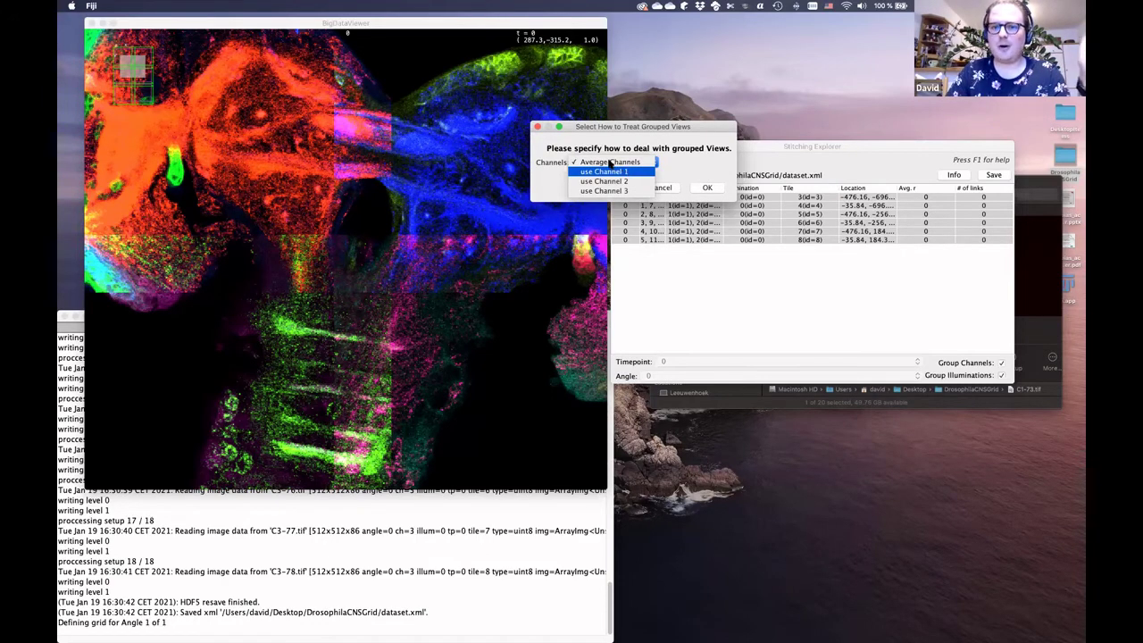
pyautogui.click(611, 163)
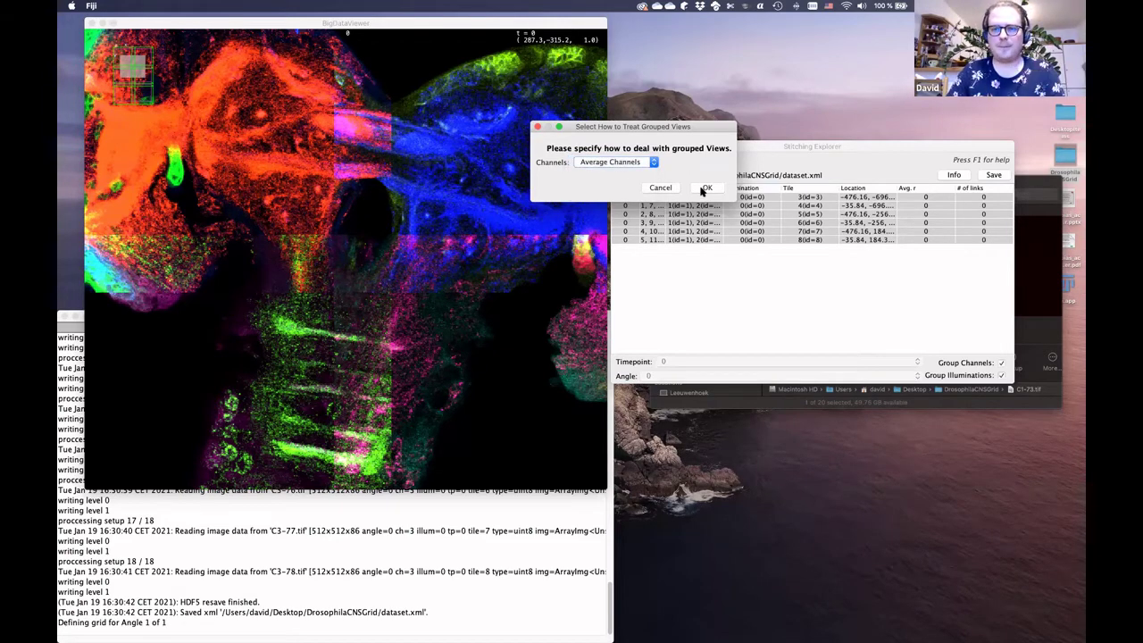
pyautogui.click(704, 189)
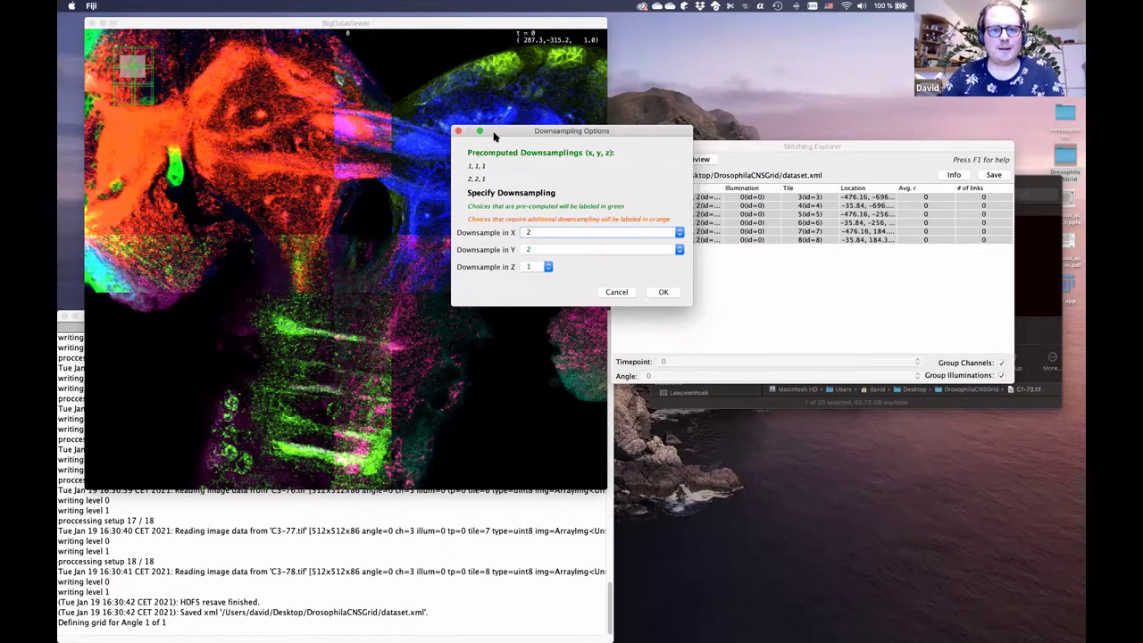
pyautogui.moveTo(482, 130); pyautogui.dragTo(468, 121)
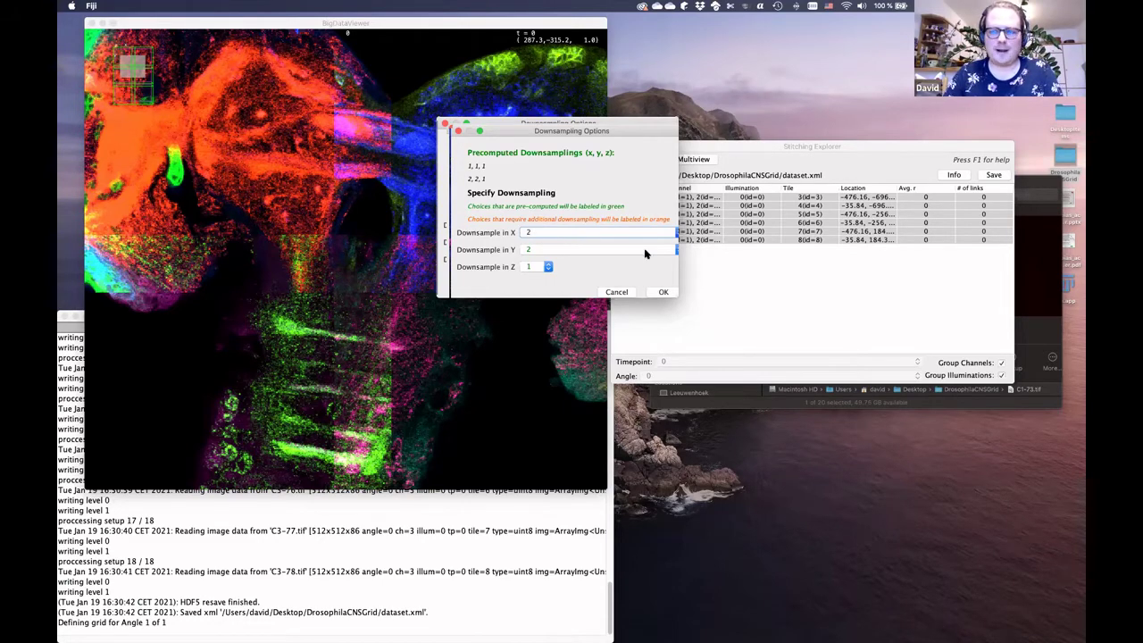
pyautogui.click(663, 292)
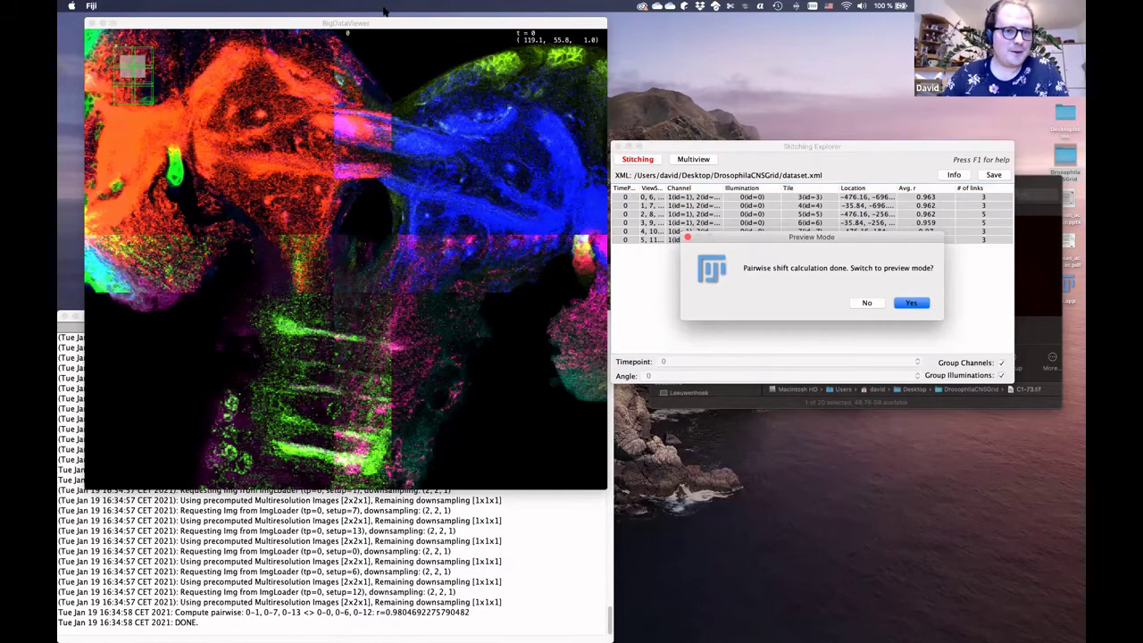
# Step: Switch to preview mode for the calculated shifts and display the pairwise links of tile 5
pyautogui.moveTo(371, 22); pyautogui.dragTo(367, 79)
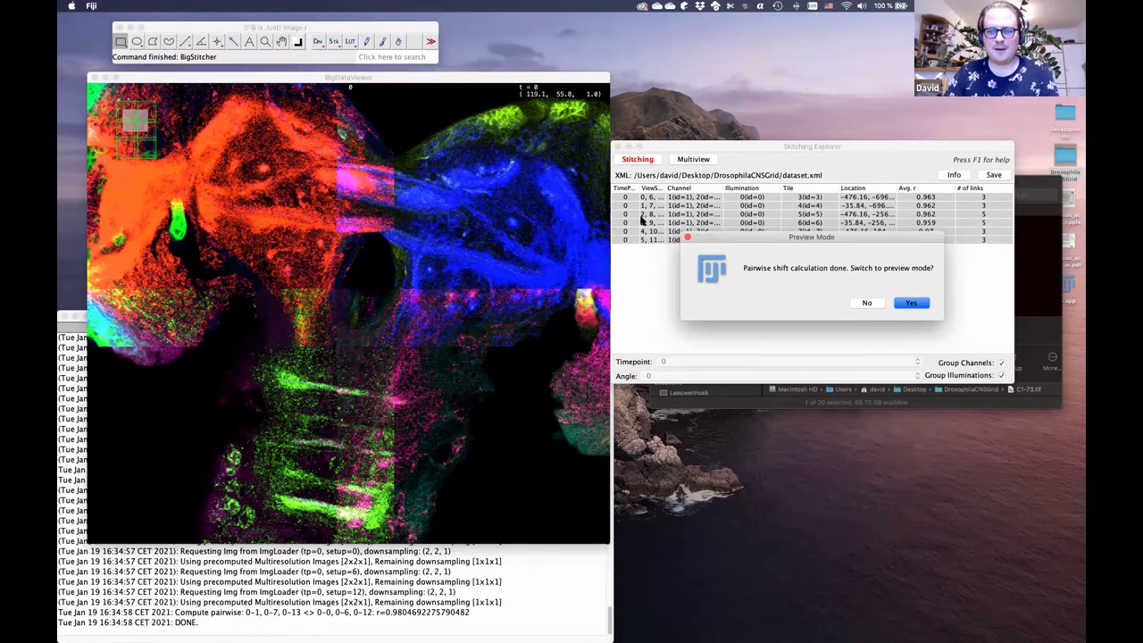
pyautogui.click(913, 304)
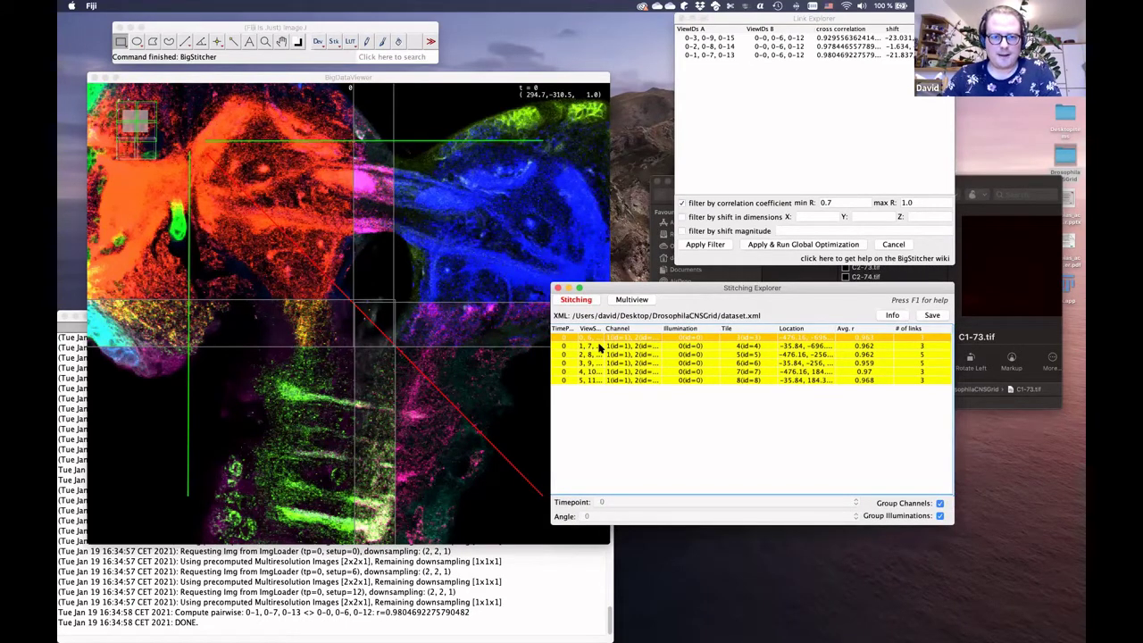
pyautogui.click(604, 355)
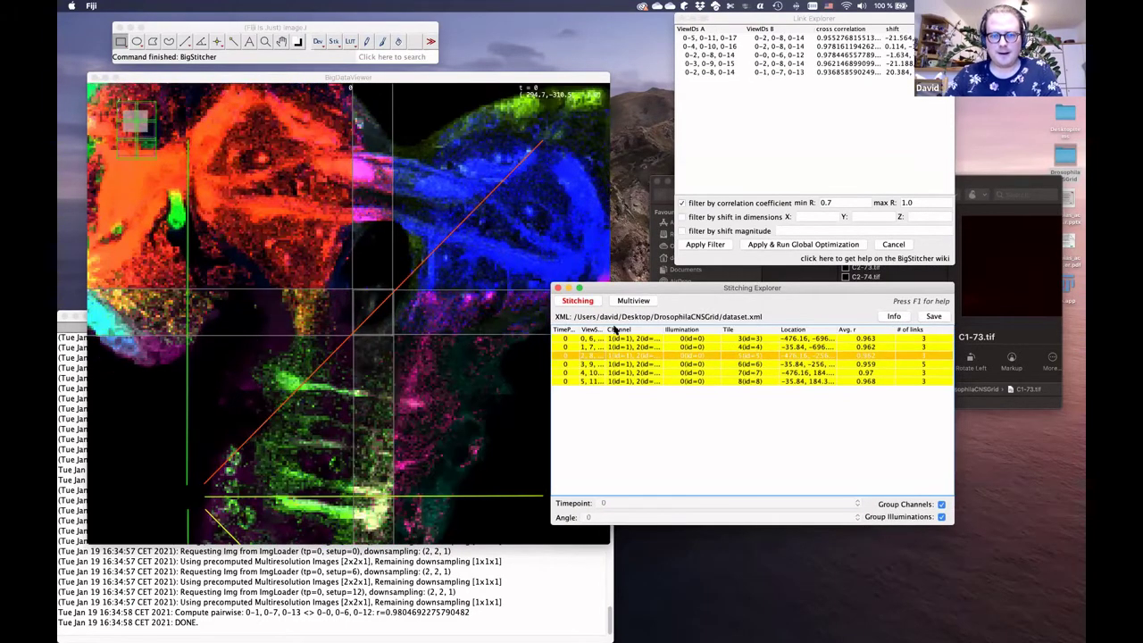
# Step: Preview the pairwise links of tiles 4, 5 and 3 in turn over the tile overlaps
pyautogui.press('Up')
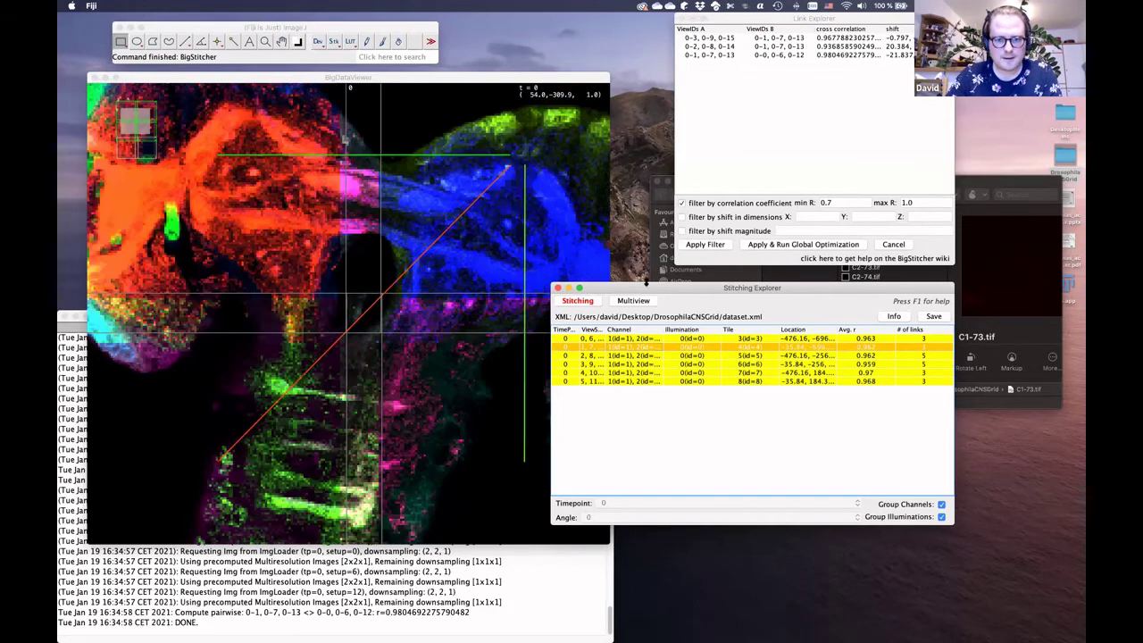
pyautogui.click(635, 355)
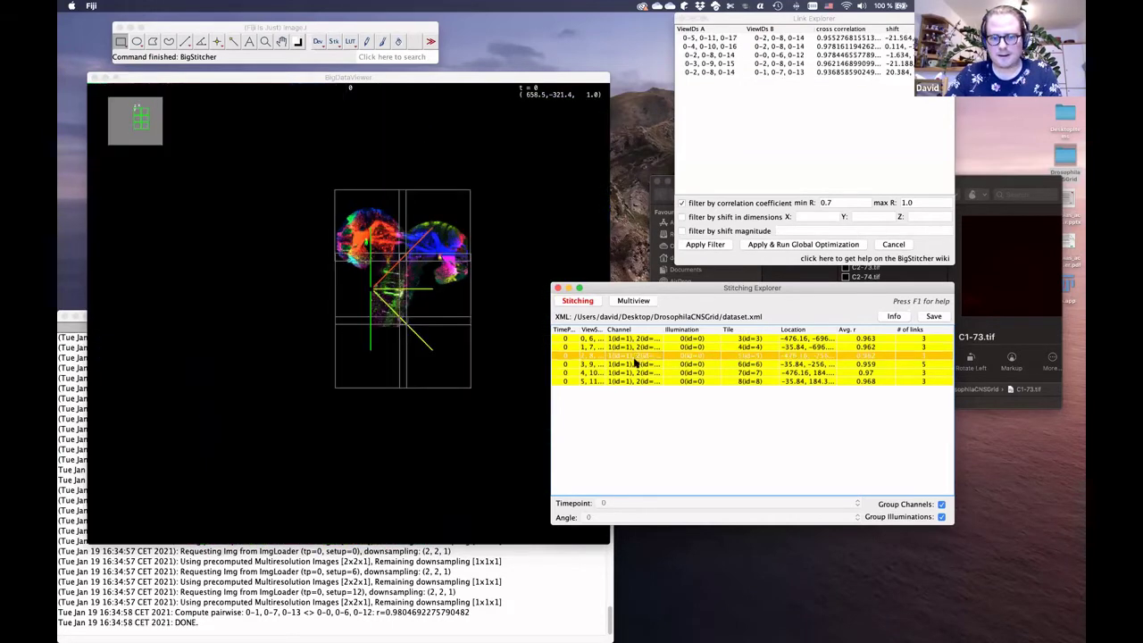
pyautogui.press('Up')
pyautogui.press('Up')
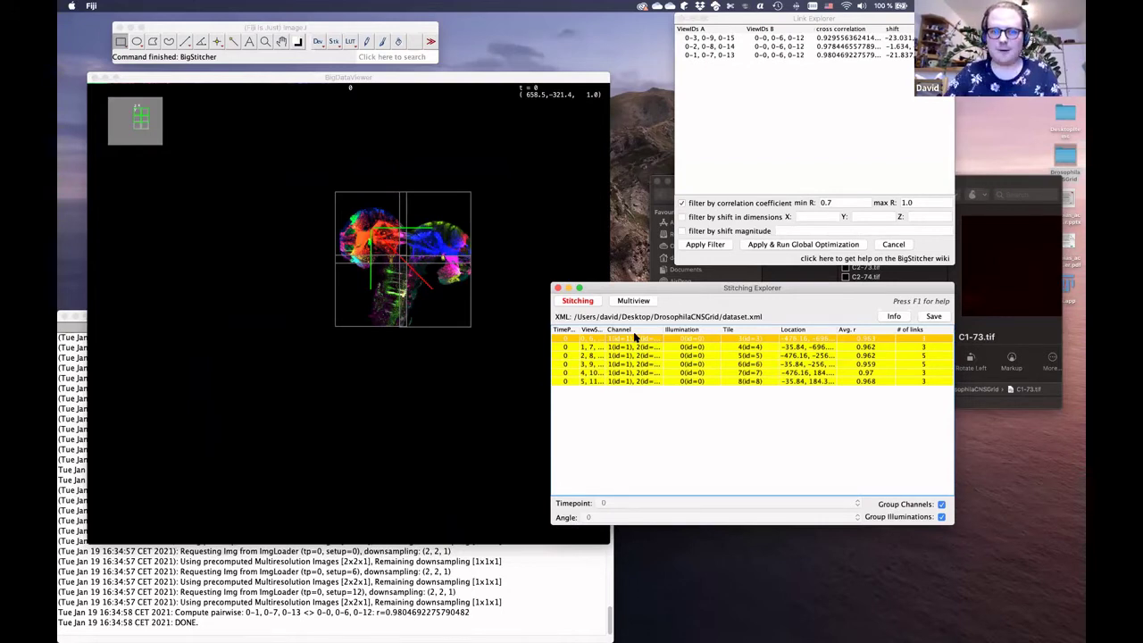
# Step: Inspect each of tile 3's pairwise links individually in the Link Explorer without removing any link
pyautogui.moveTo(734, 19); pyautogui.dragTo(712, 35)
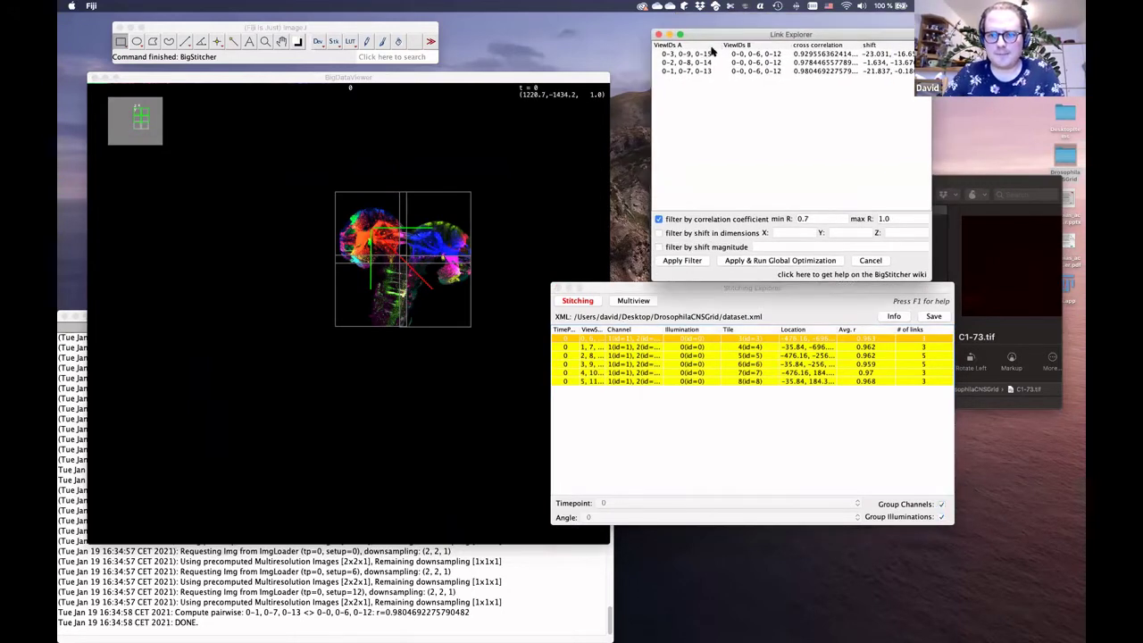
pyautogui.click(706, 54)
pyautogui.press('Down')
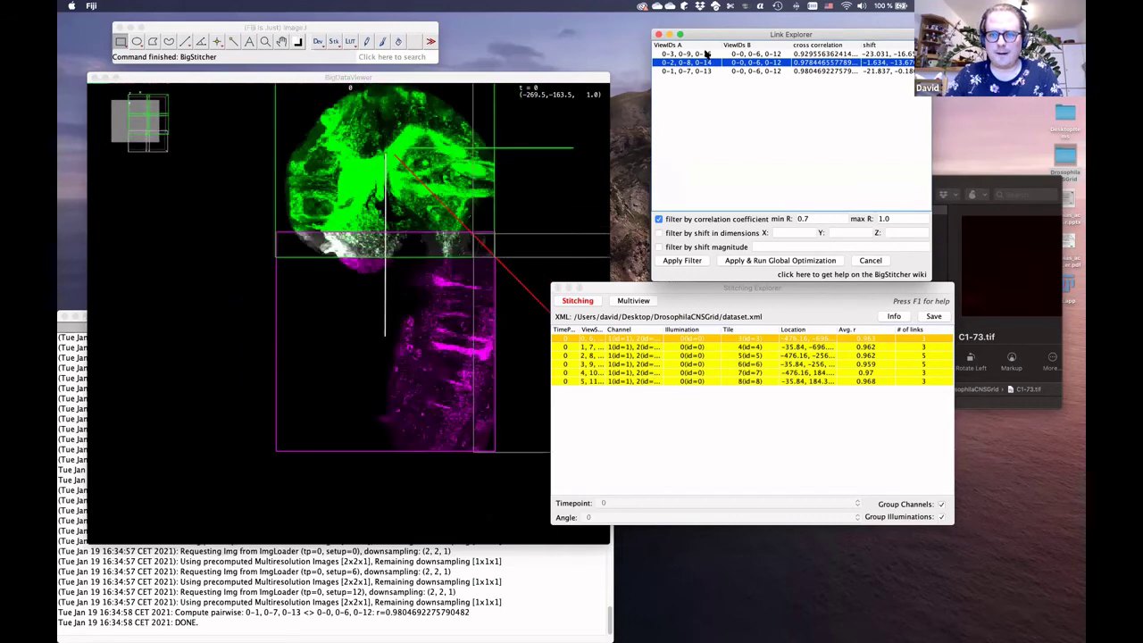
pyautogui.press('Down')
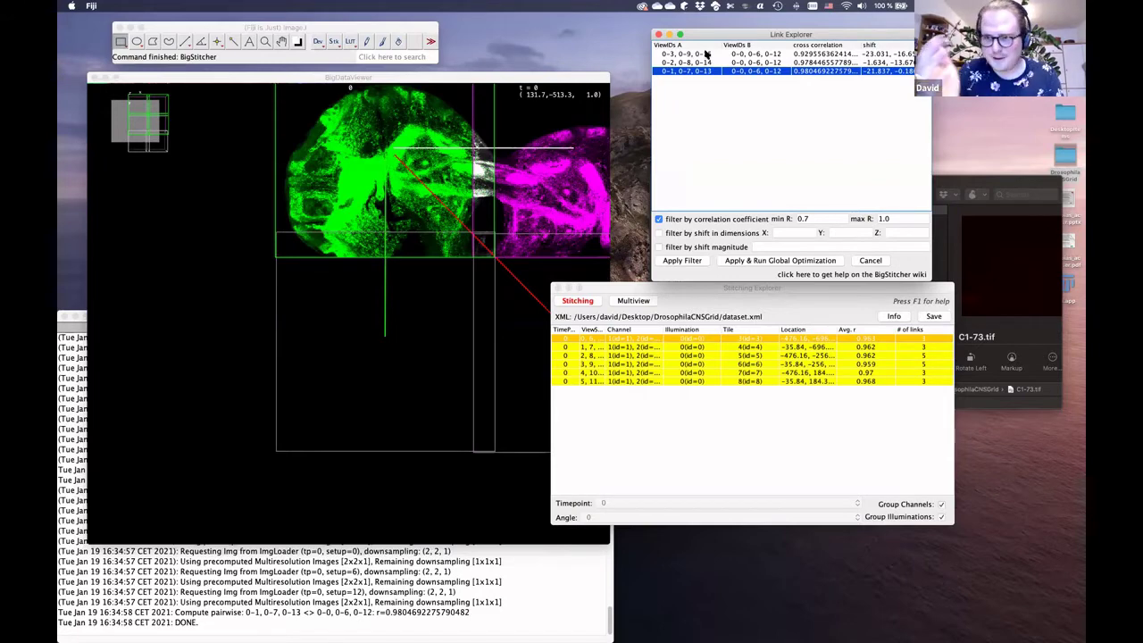
pyautogui.click(750, 55)
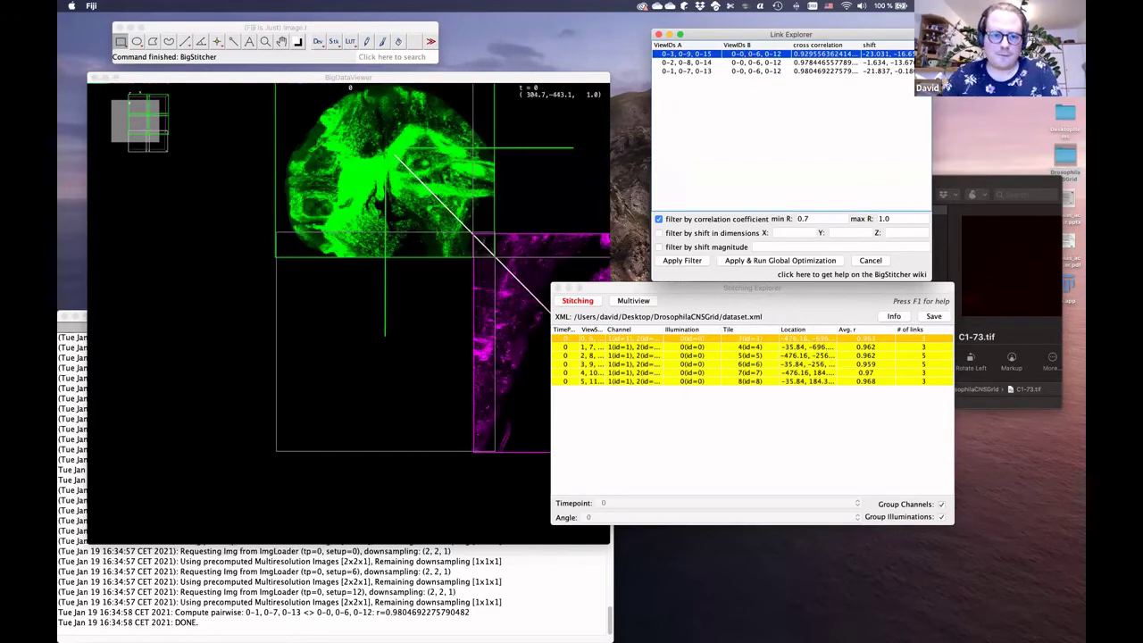
pyautogui.click(357, 268)
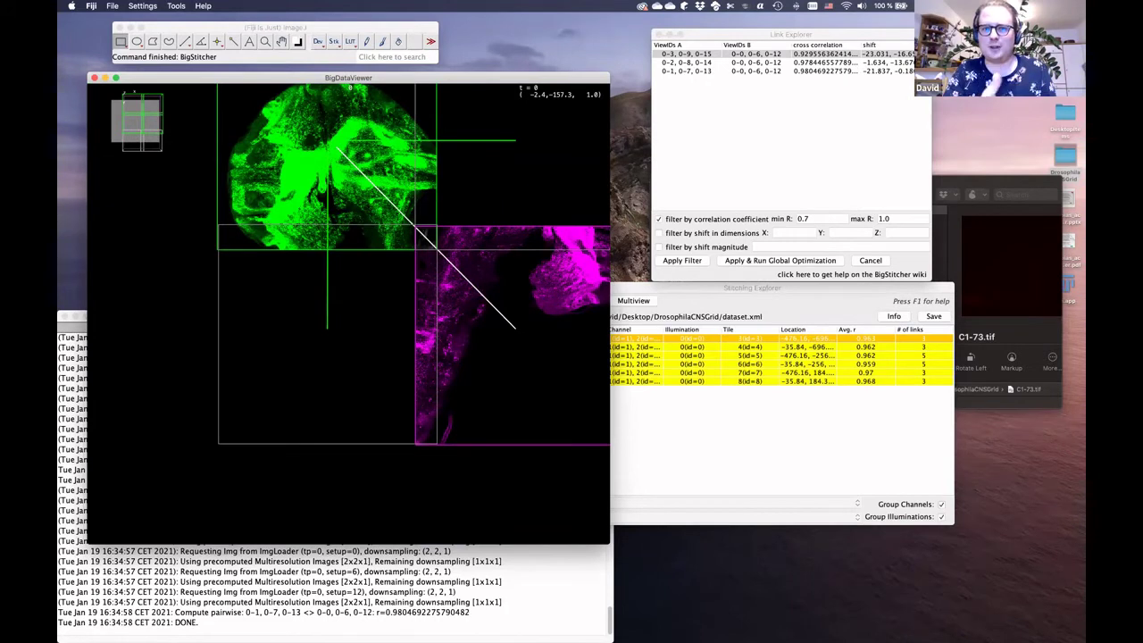
pyautogui.click(705, 55)
pyautogui.rightClick(727, 58)
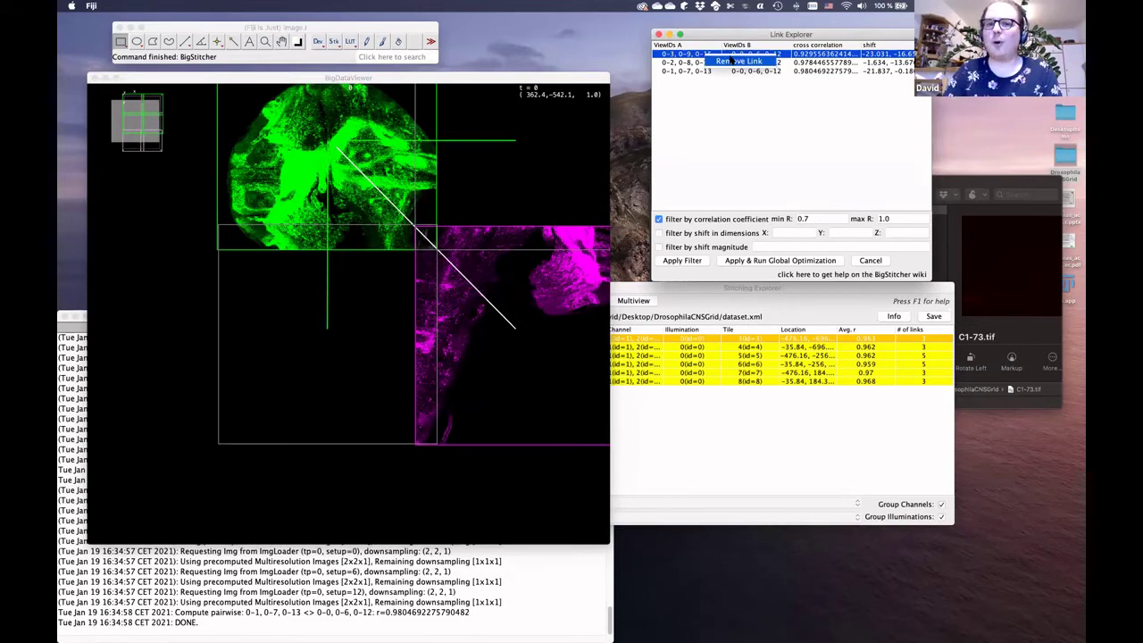
pyautogui.click(684, 134)
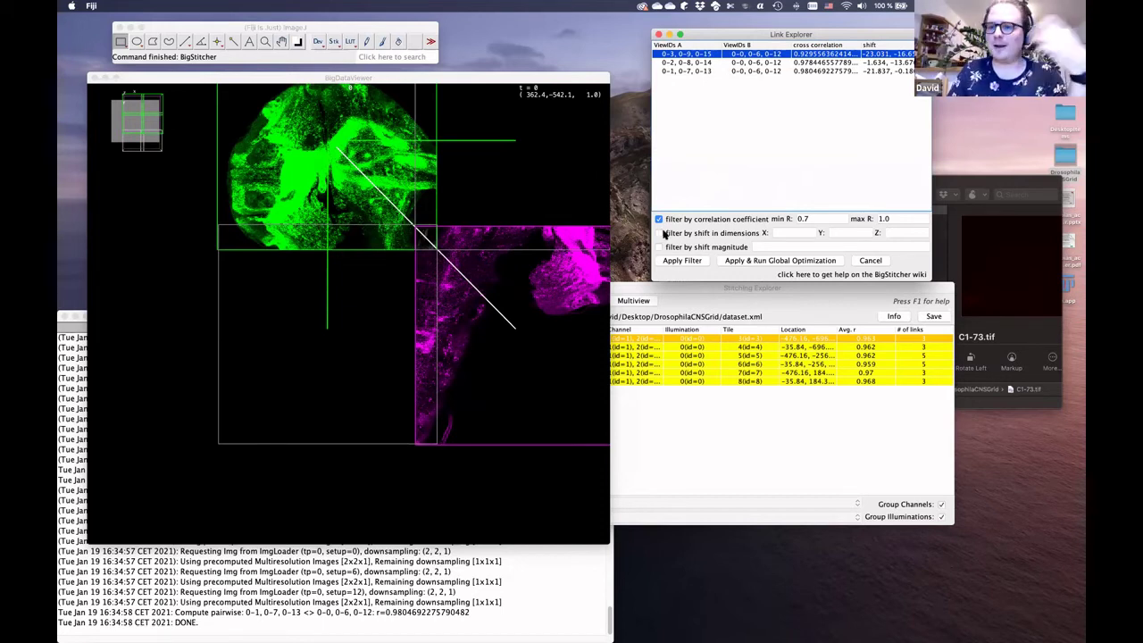
# Step: Apply the link filter and run global optimization with the strategy "Identify wrong links and handle unconnected tiles, STRICT"
pyautogui.click(728, 262)
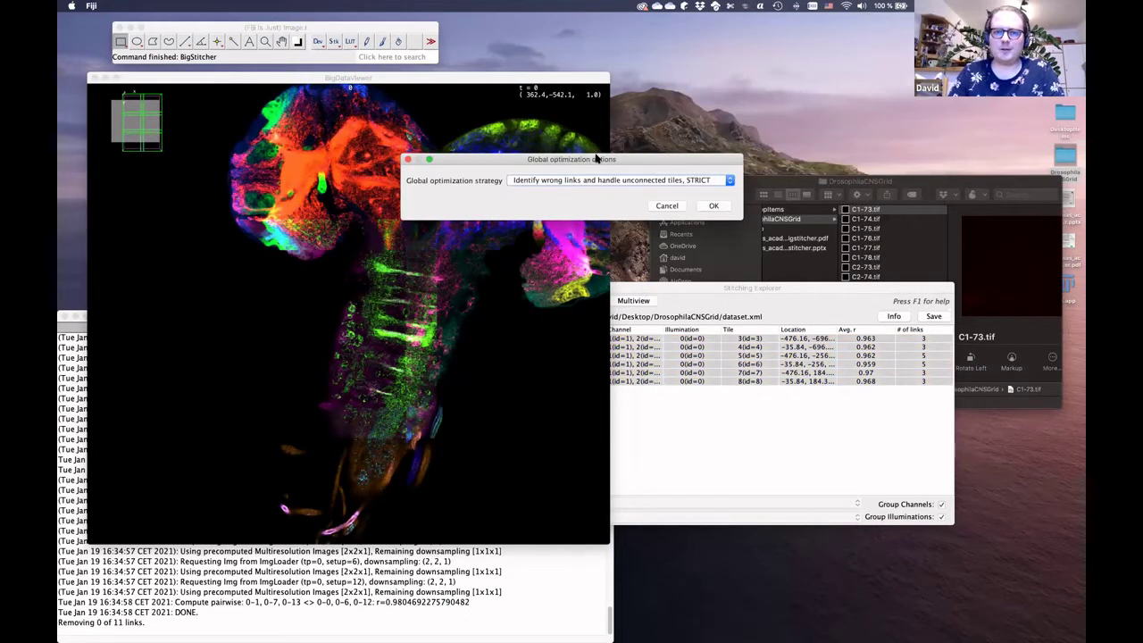
pyautogui.moveTo(596, 161); pyautogui.dragTo(685, 116)
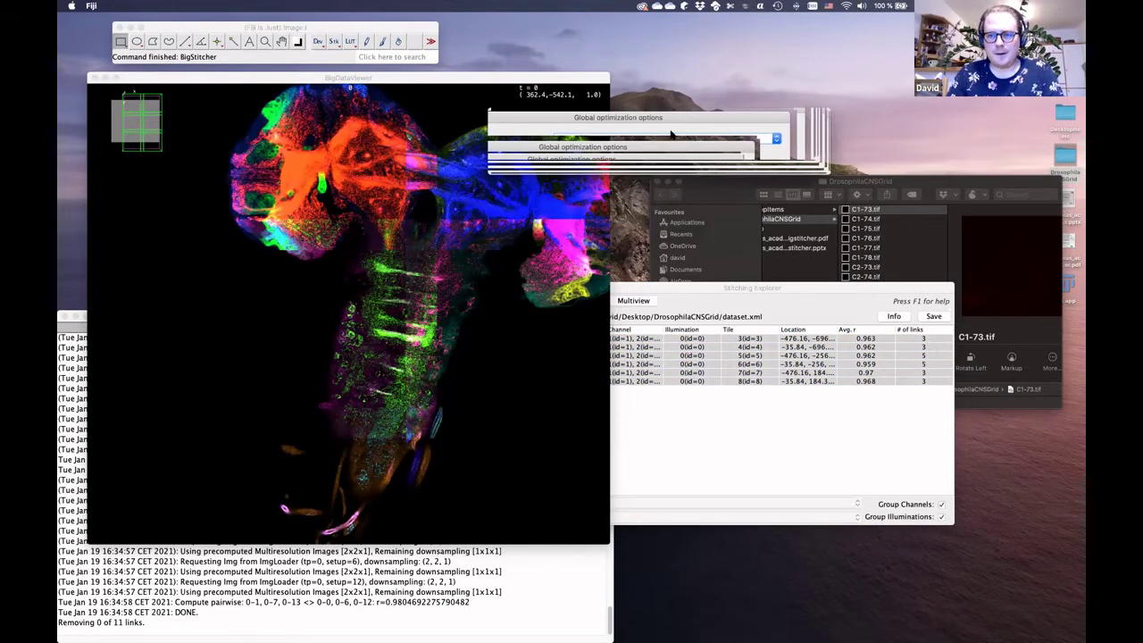
pyautogui.click(671, 134)
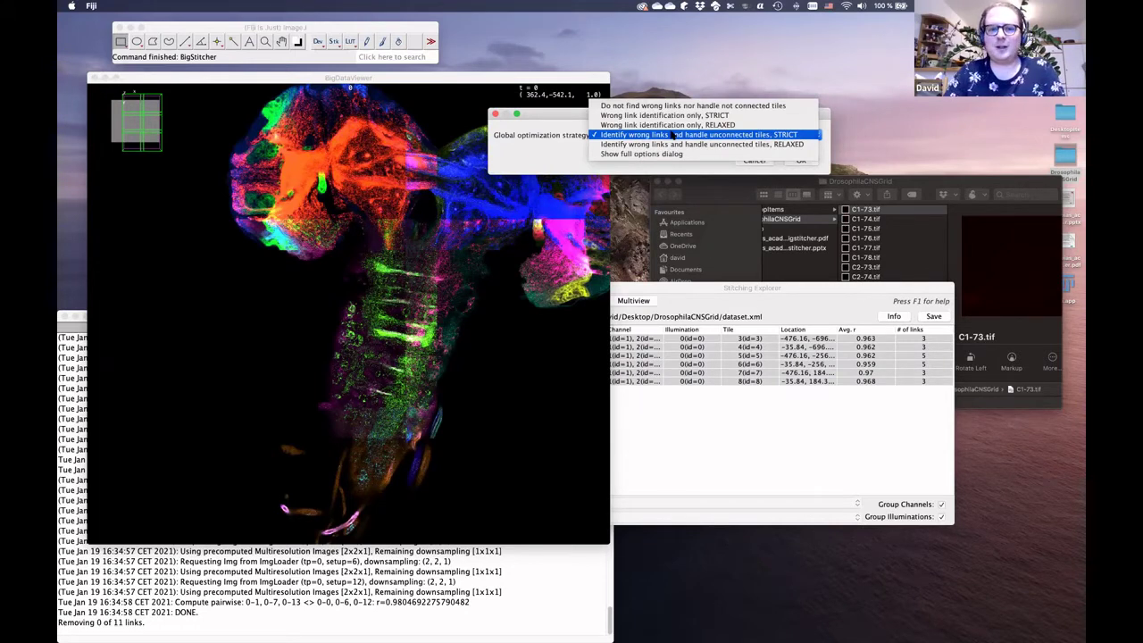
pyautogui.click(607, 135)
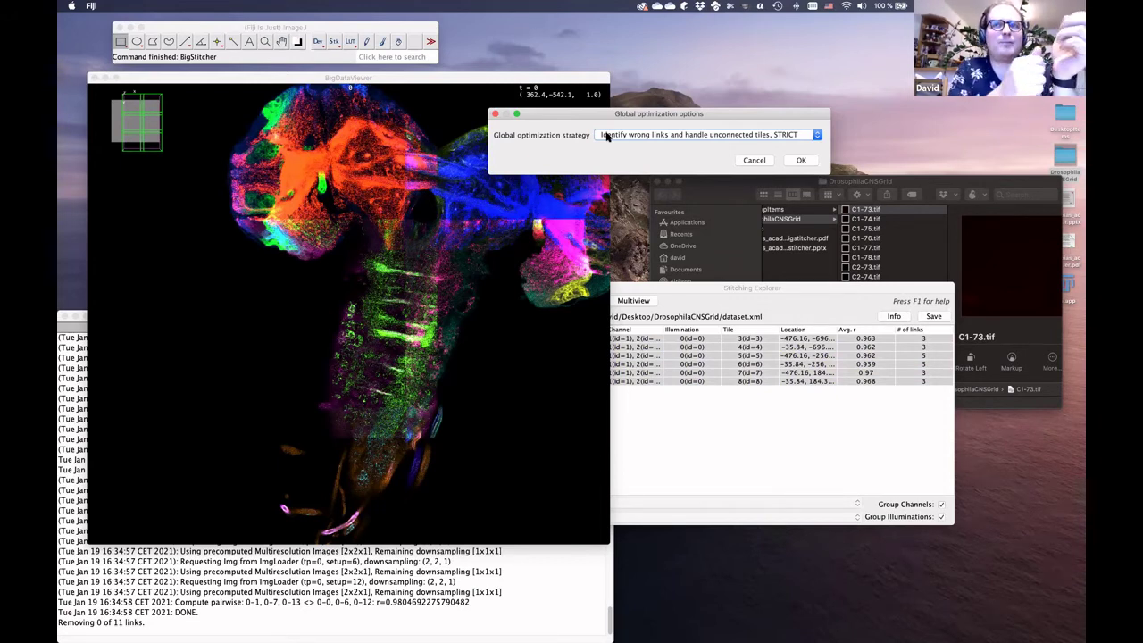
pyautogui.click(794, 161)
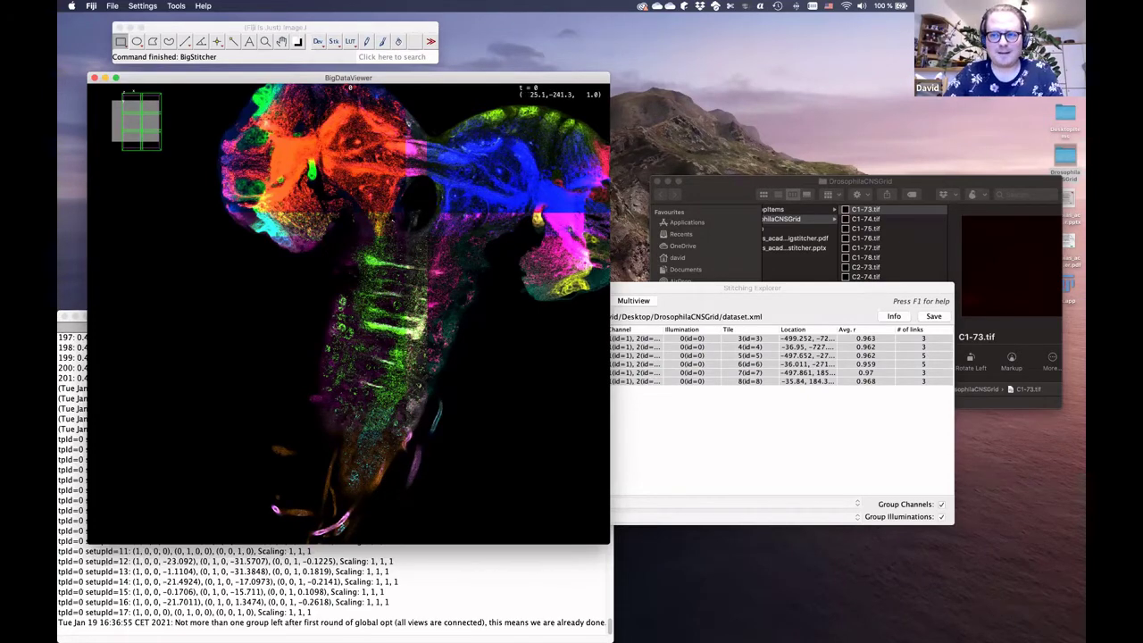
pyautogui.moveTo(420, 237); pyautogui.dragTo(403, 254)
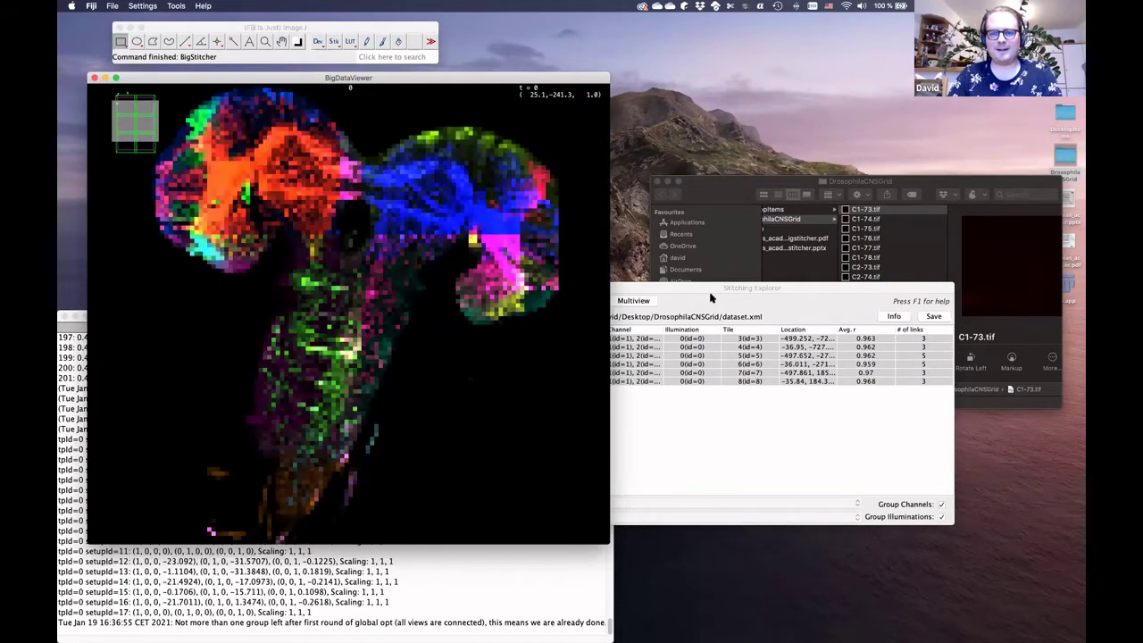
# Step: Refine all six tiles with simple ICP tile registration at 8/8/4 downsampling, average threshold and normal adjustment (<5px)
pyautogui.moveTo(674, 288); pyautogui.dragTo(698, 213)
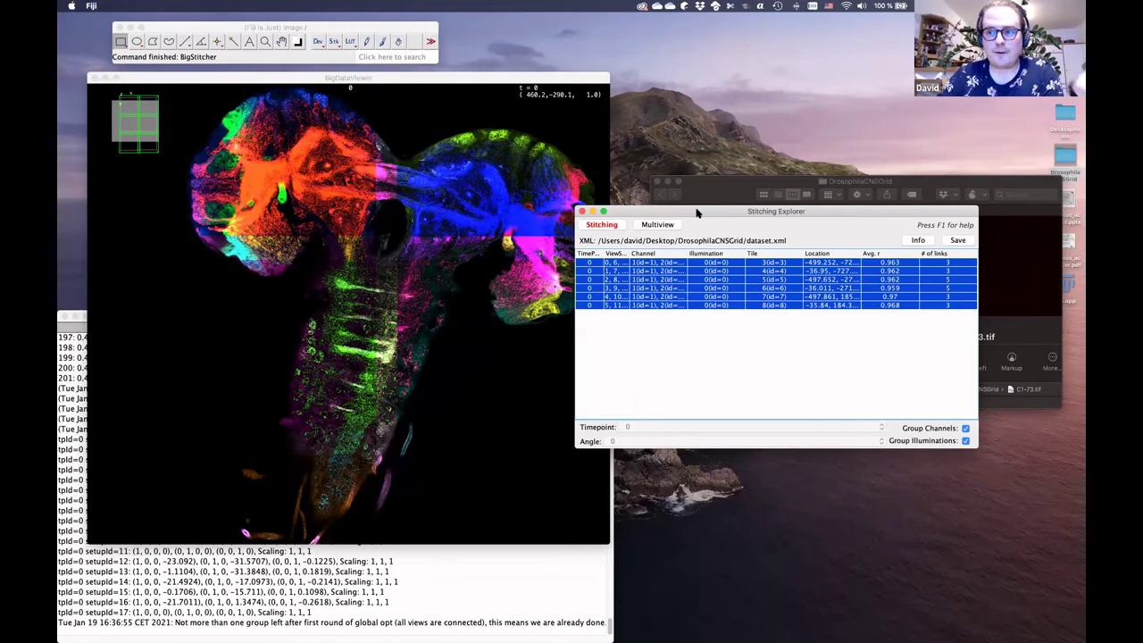
pyautogui.rightClick(641, 280)
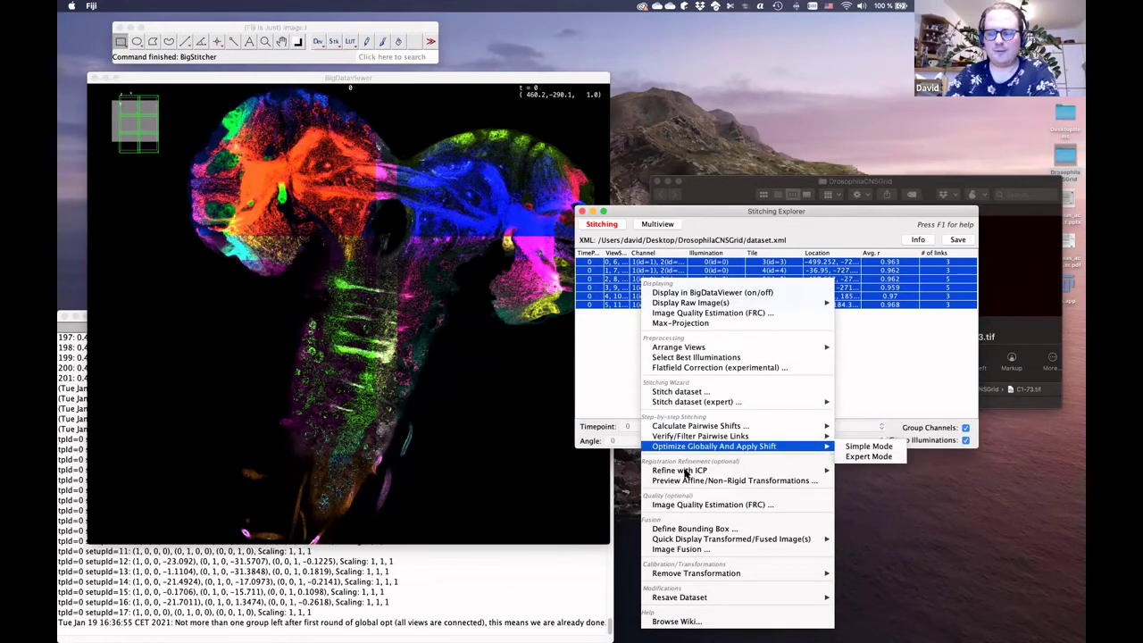
pyautogui.moveTo(686, 474)
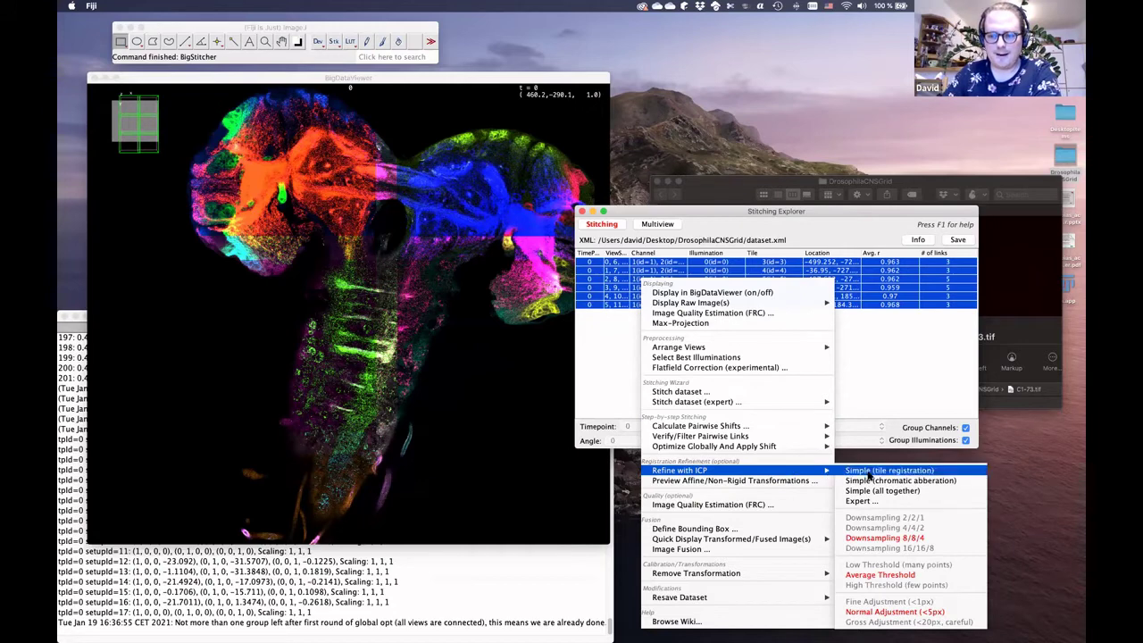
pyautogui.click(877, 528)
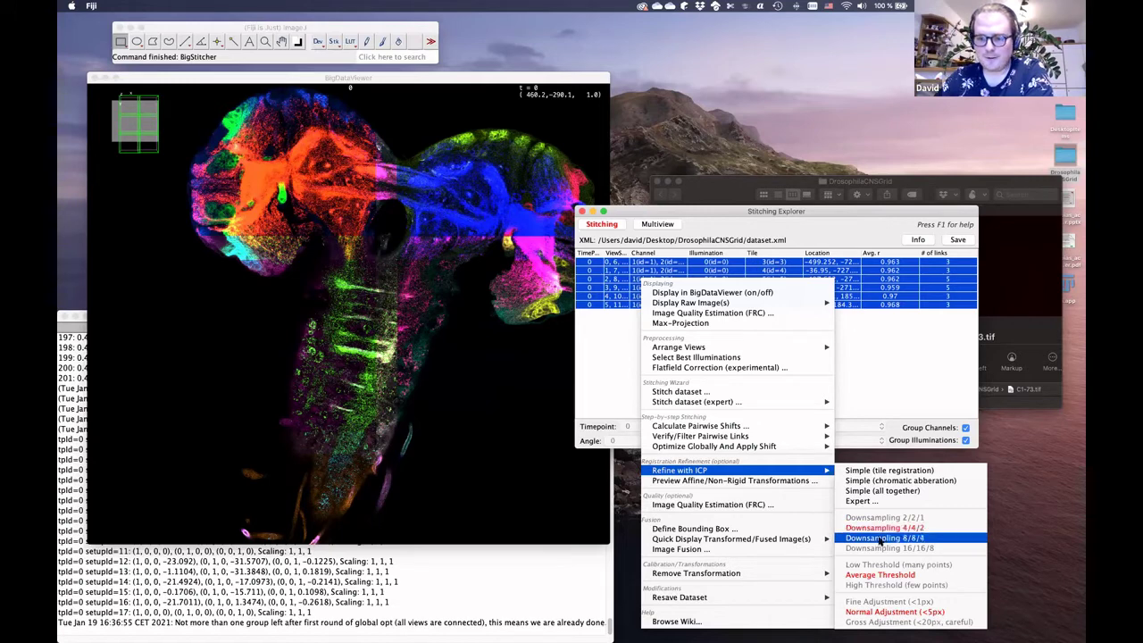
pyautogui.click(880, 538)
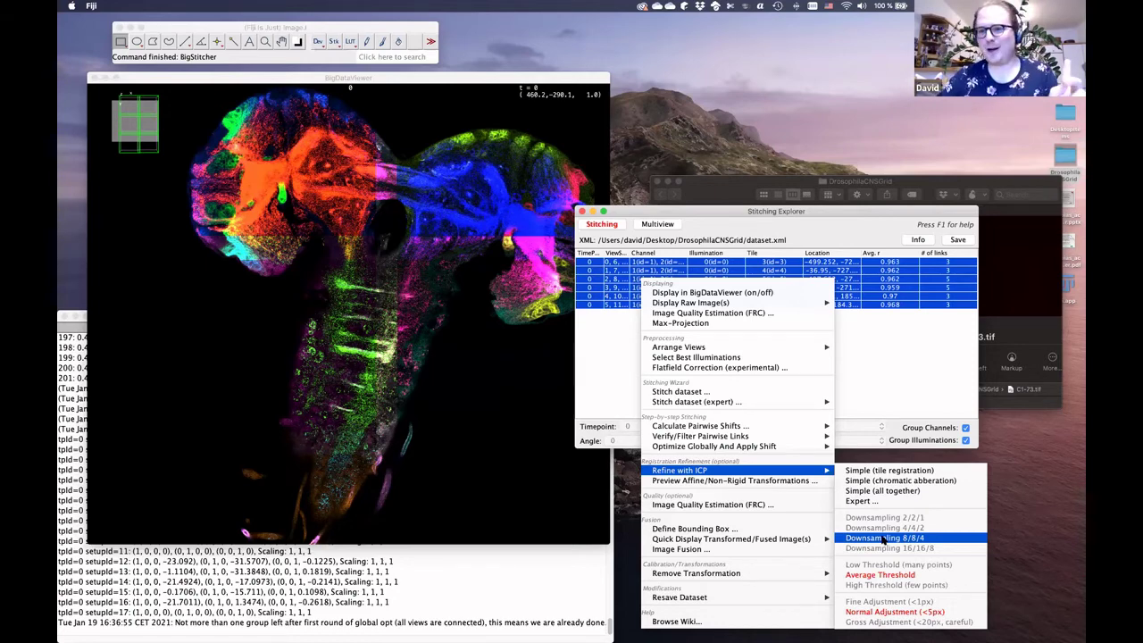
pyautogui.click(912, 476)
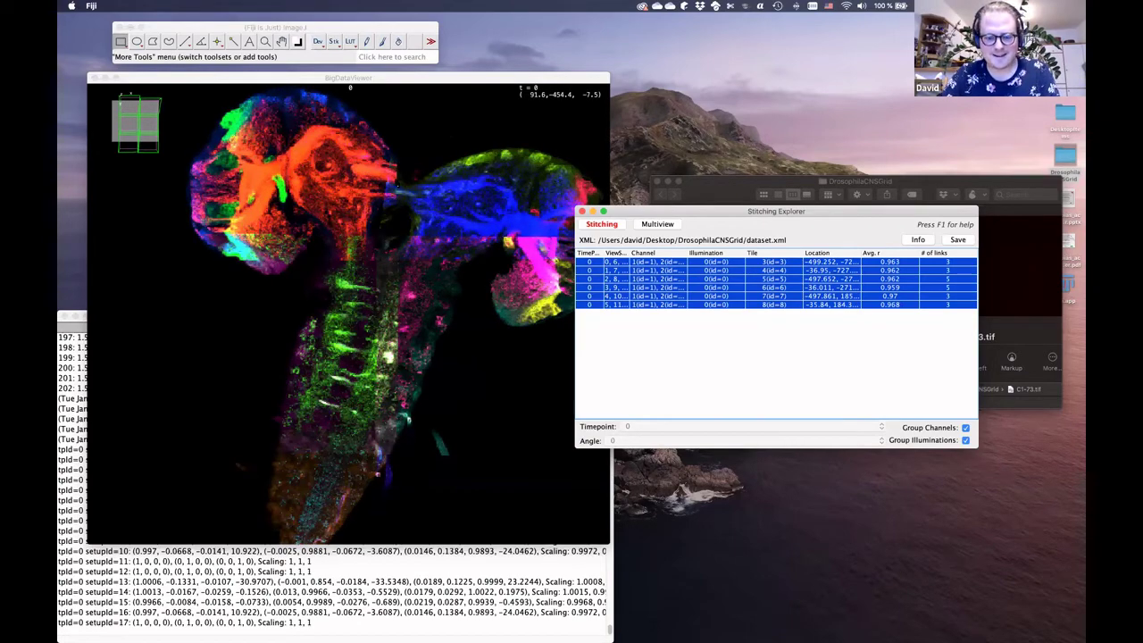
# Step: Inspect the ICP-refined tile overlaps and remove the latest transformation from all six tiles
pyautogui.moveTo(375, 188); pyautogui.dragTo(395, 182)
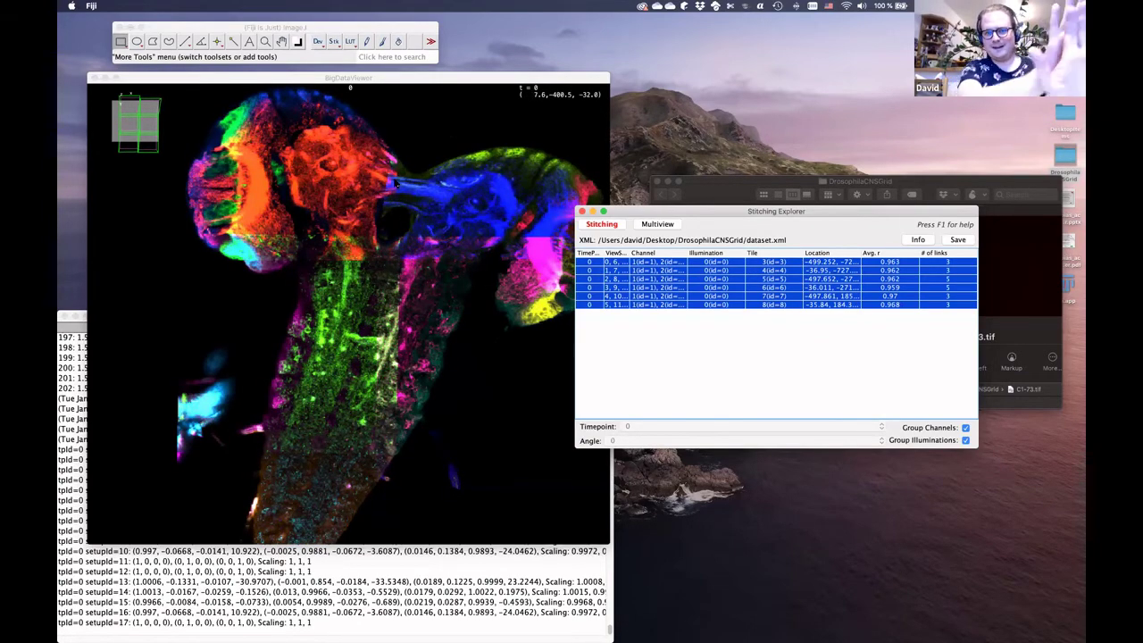
pyautogui.scroll(5, 395, 182)
pyautogui.scroll(-3, 396, 182)
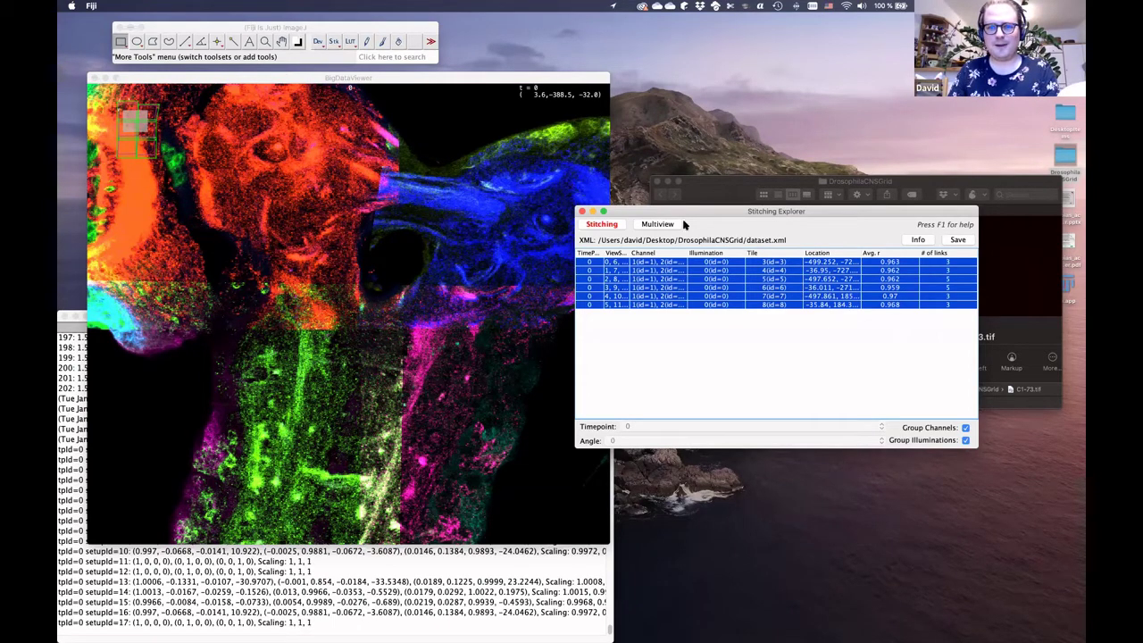
pyautogui.rightClick(661, 272)
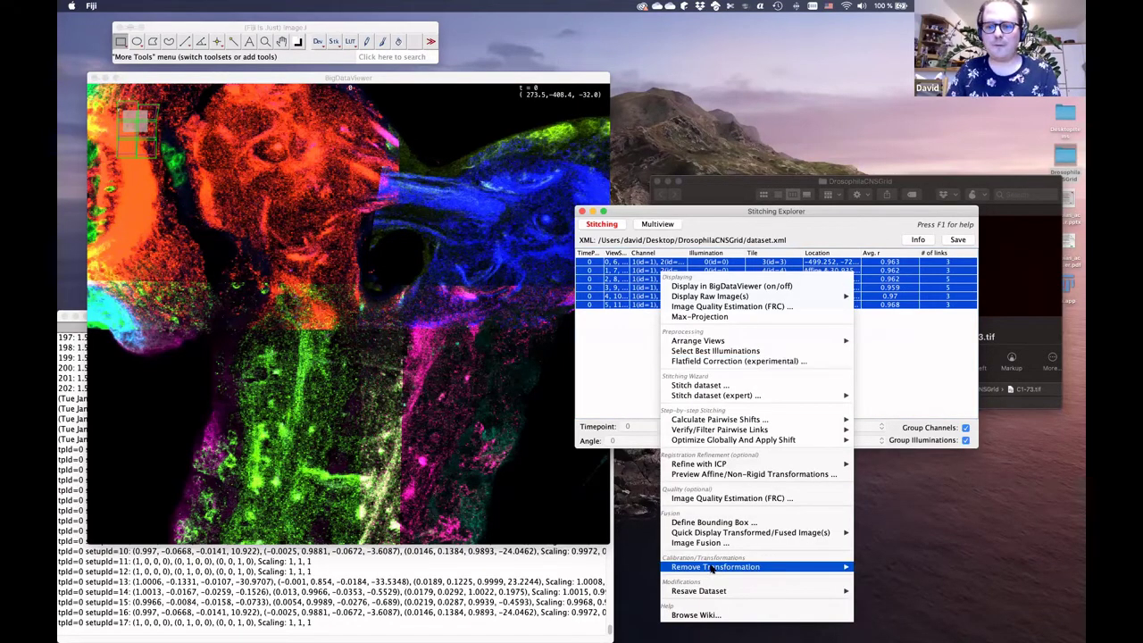
pyautogui.moveTo(712, 569)
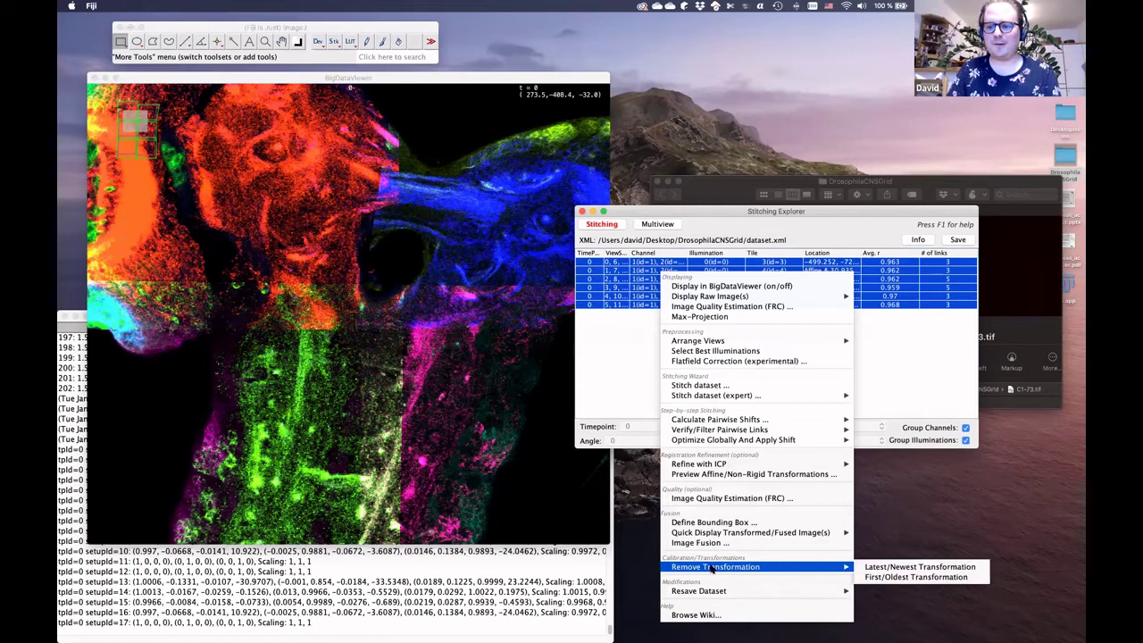
pyautogui.click(893, 567)
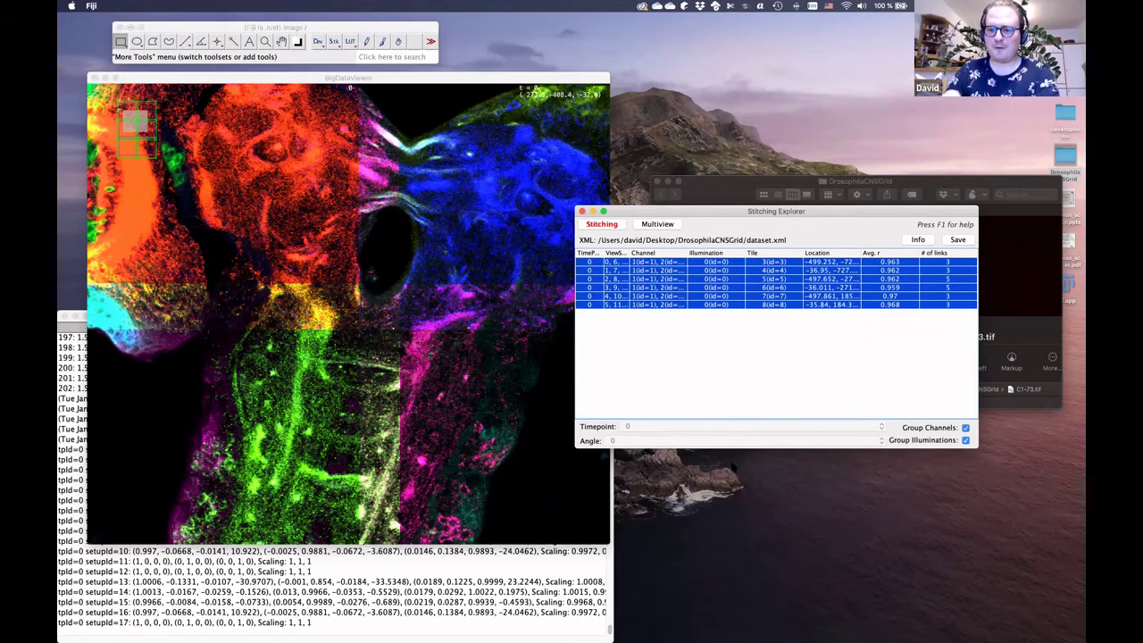
# Step: Refine all six tiles with simple ICP tile registration at 4/4/2 downsampling, average threshold and normal adjustment (<5px)
pyautogui.rightClick(706, 297)
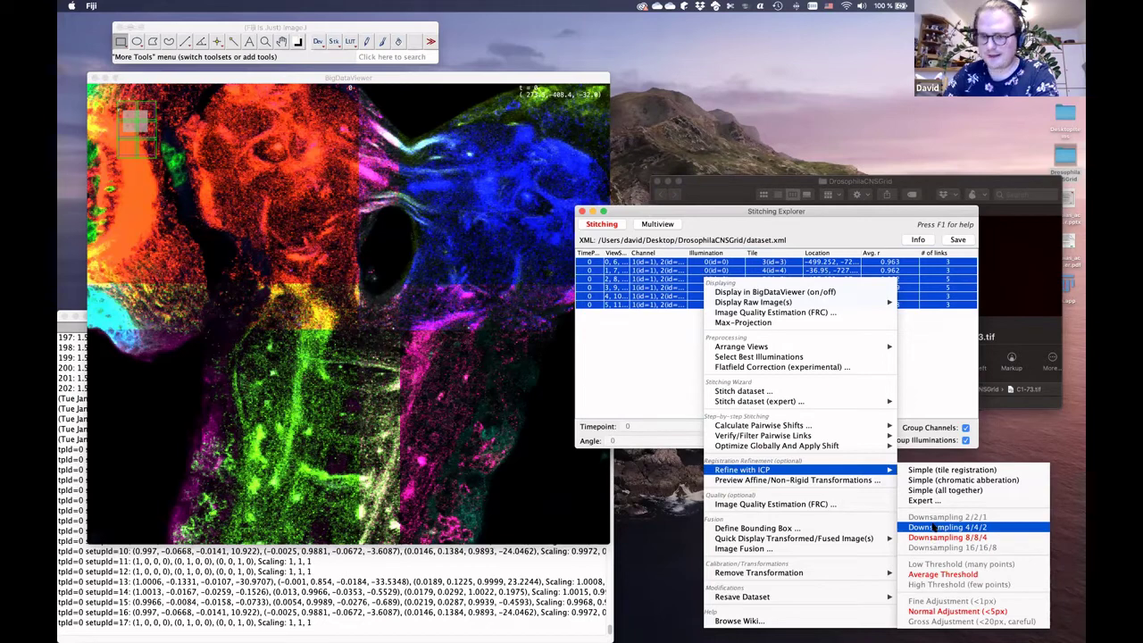
pyautogui.click(986, 525)
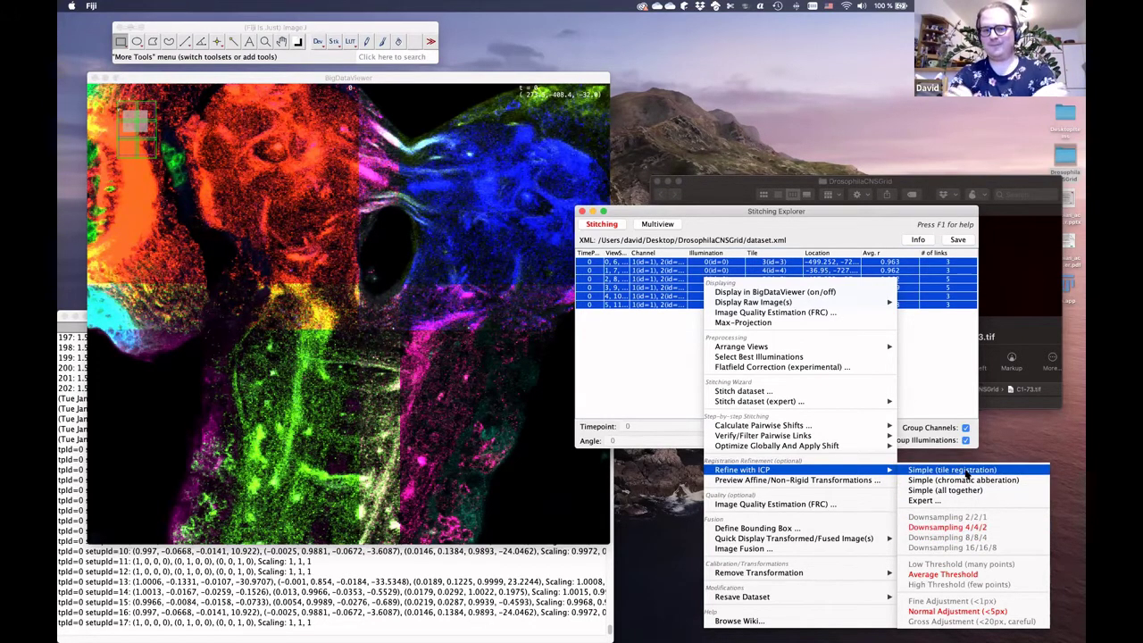
pyautogui.click(967, 470)
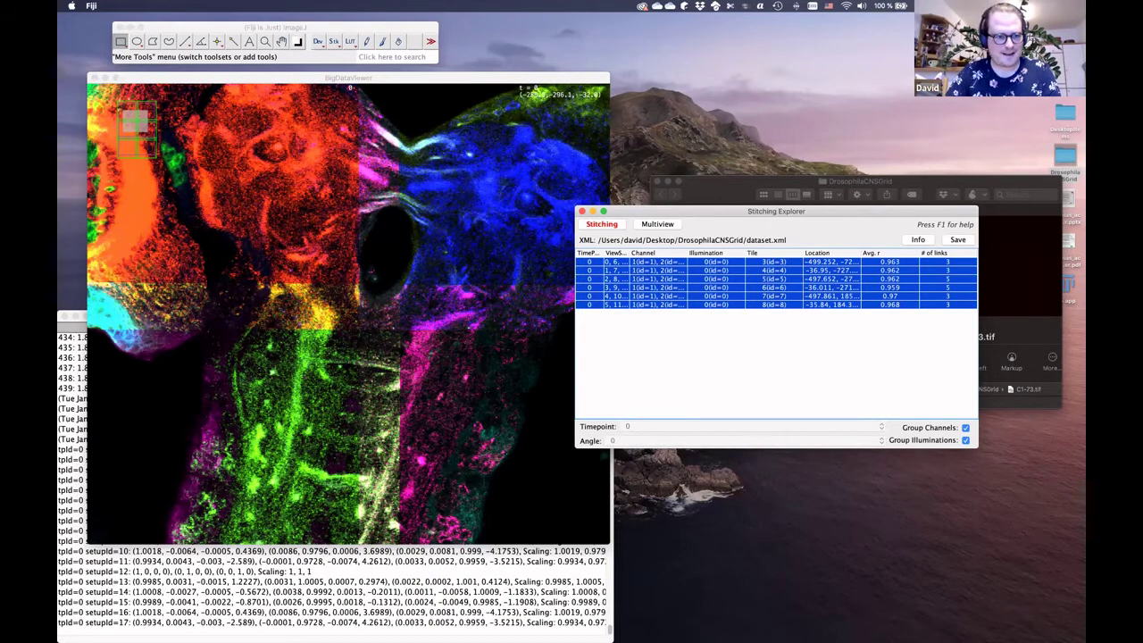
# Step: Examine the refined alignment in BigDataViewer, zoomed out, recoloured by channel and at different depths
pyautogui.click(330, 317)
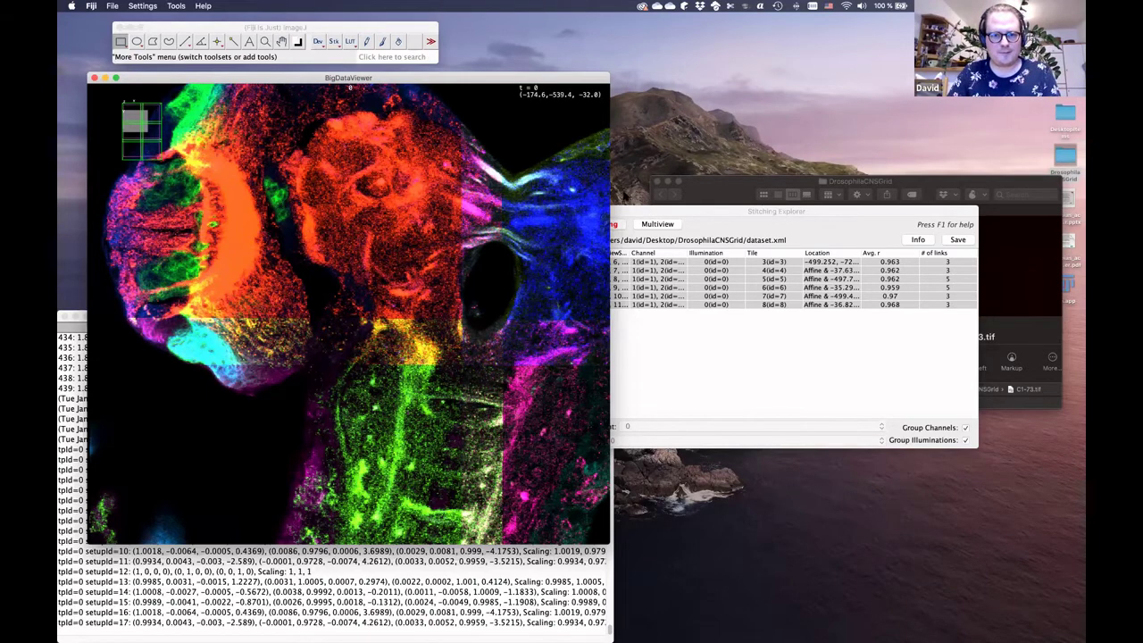
pyautogui.press('Down')
pyautogui.press('Down')
pyautogui.press('Down')
pyautogui.click(652, 209)
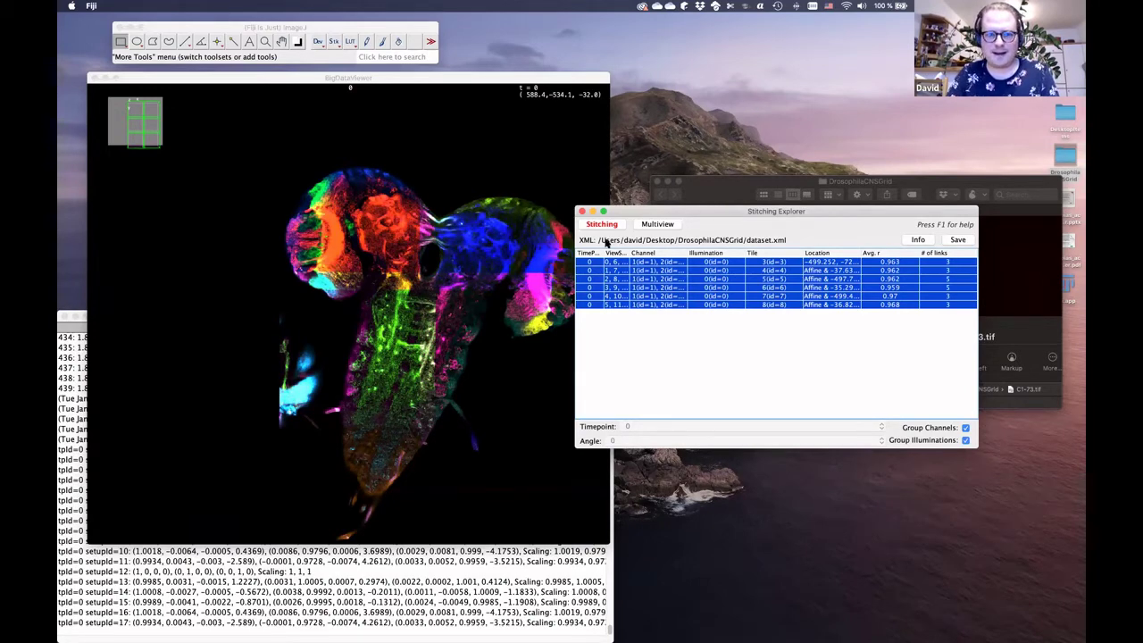
pyautogui.press('c')
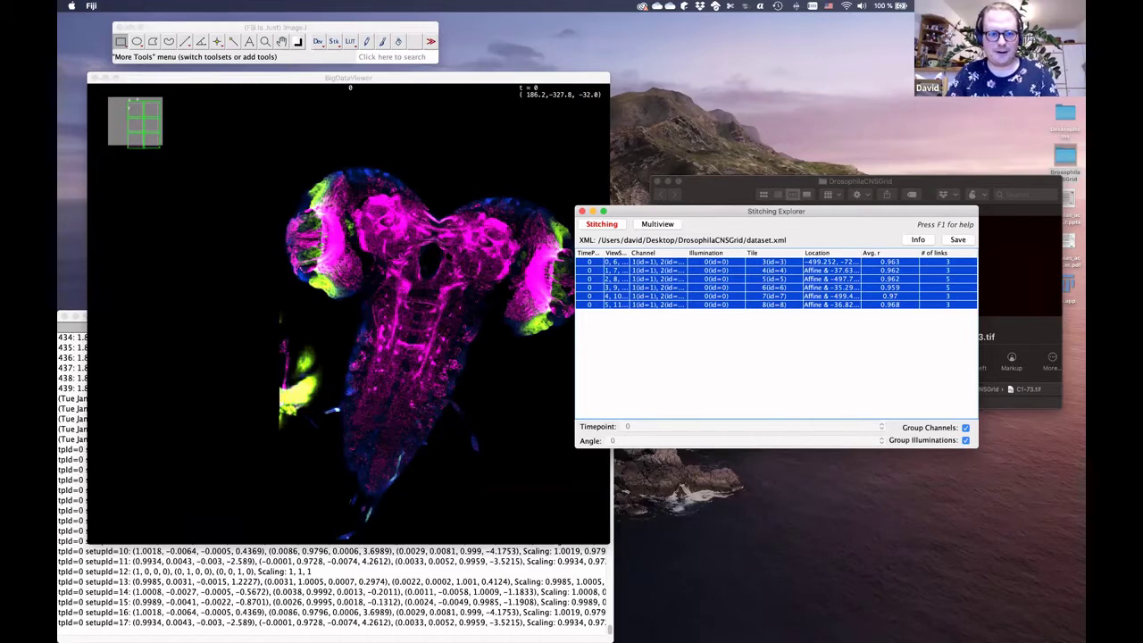
pyautogui.press('Right')
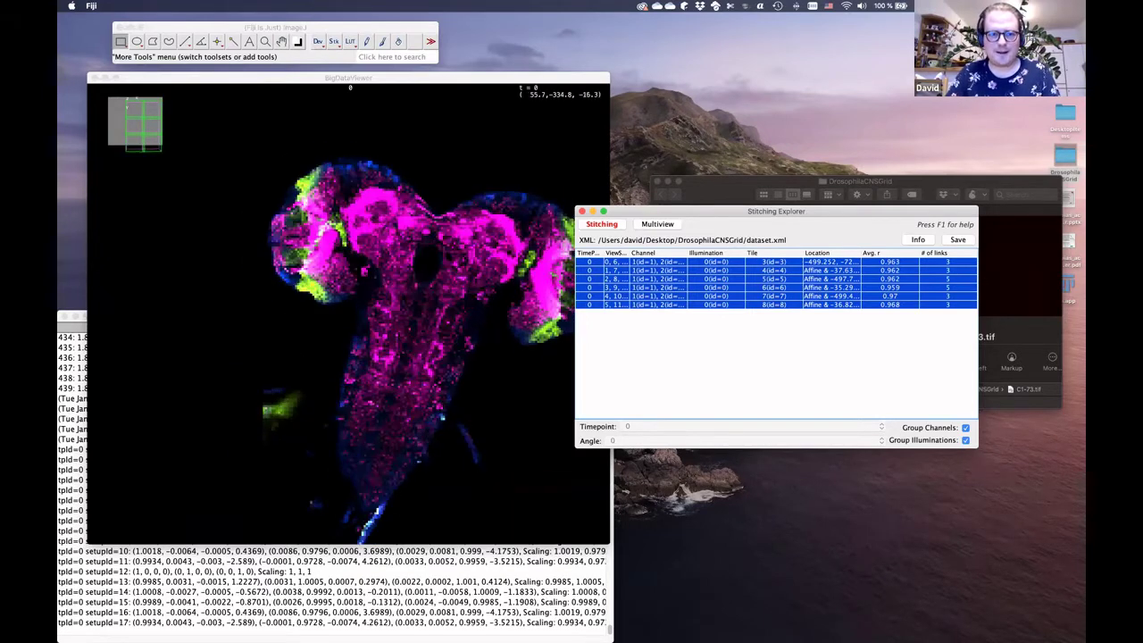
pyautogui.press('Right')
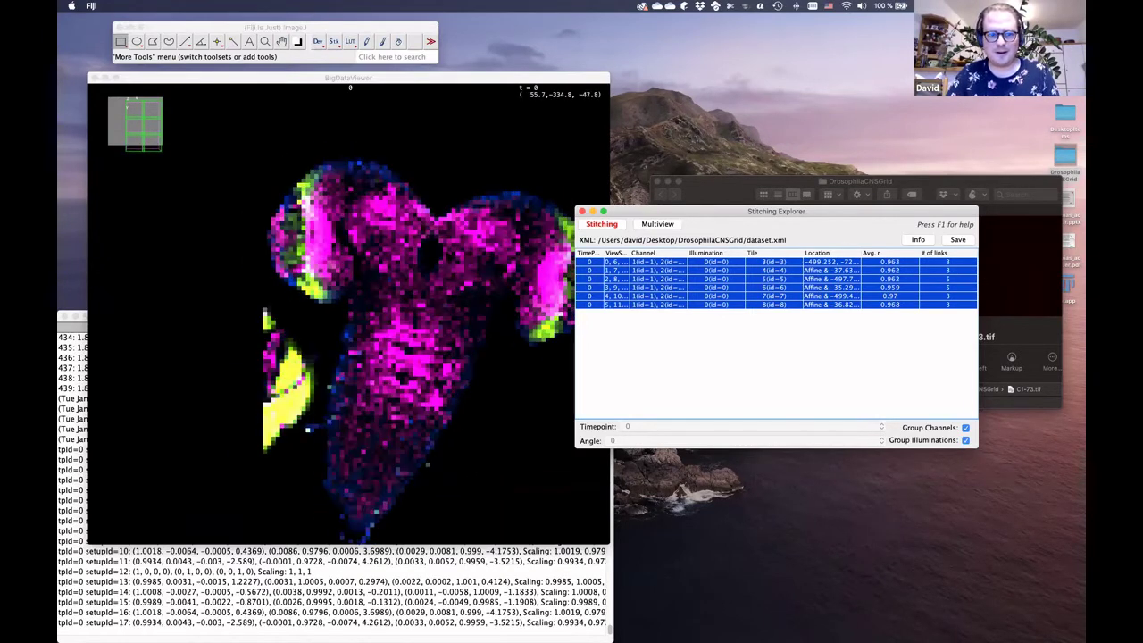
# Step: Quick-display a virtual fused image of the currently selected views, downsampled 2x
pyautogui.click(693, 213)
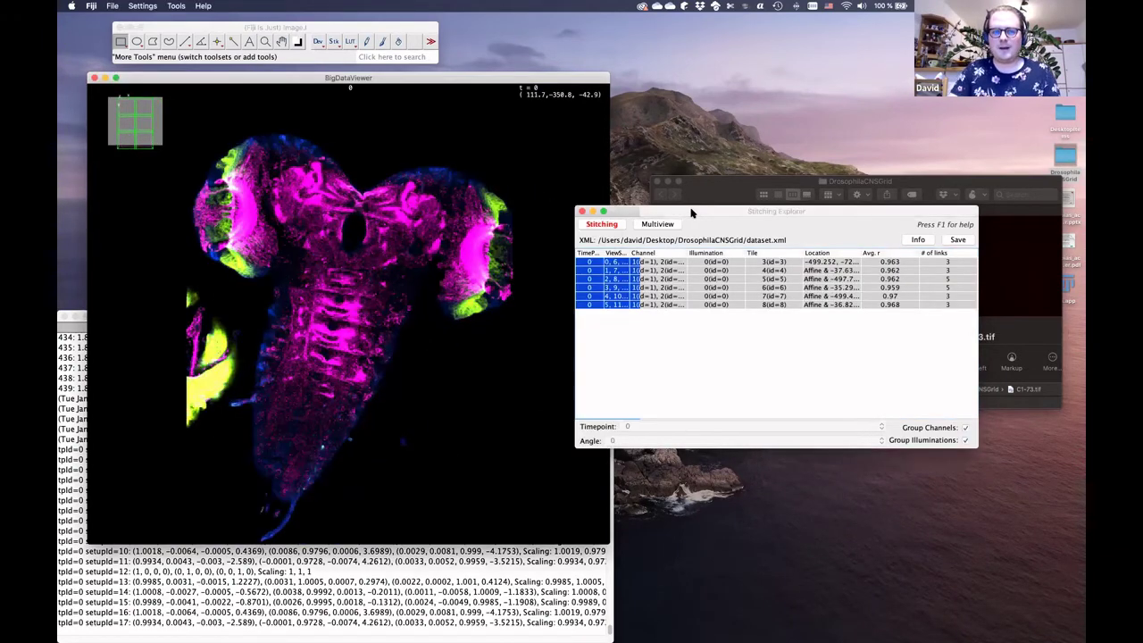
pyautogui.rightClick(633, 269)
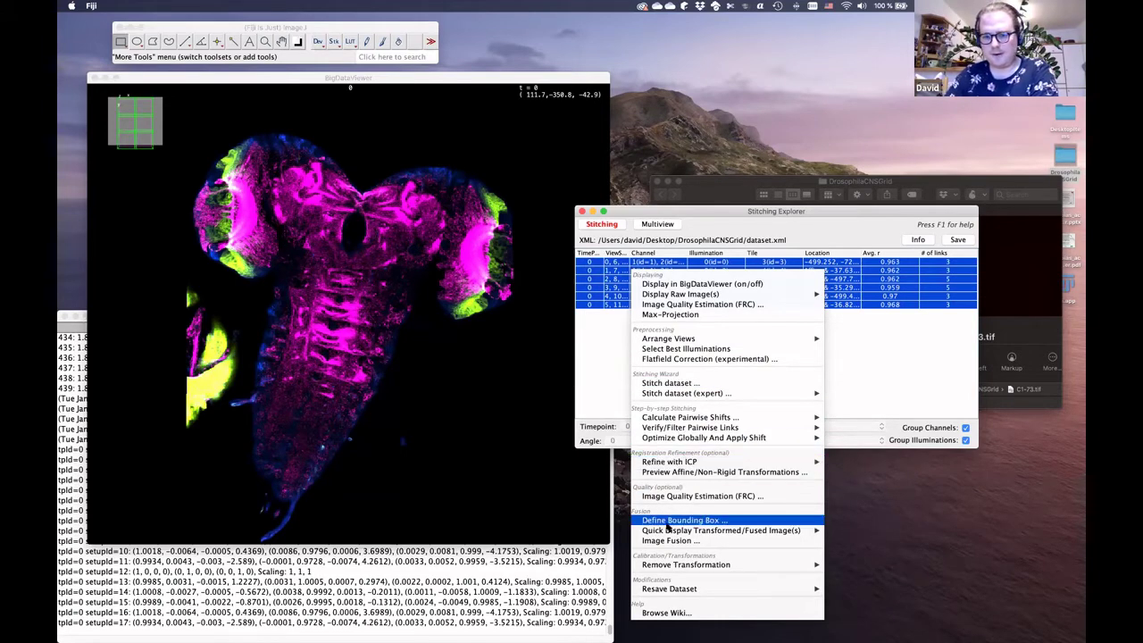
pyautogui.moveTo(672, 532)
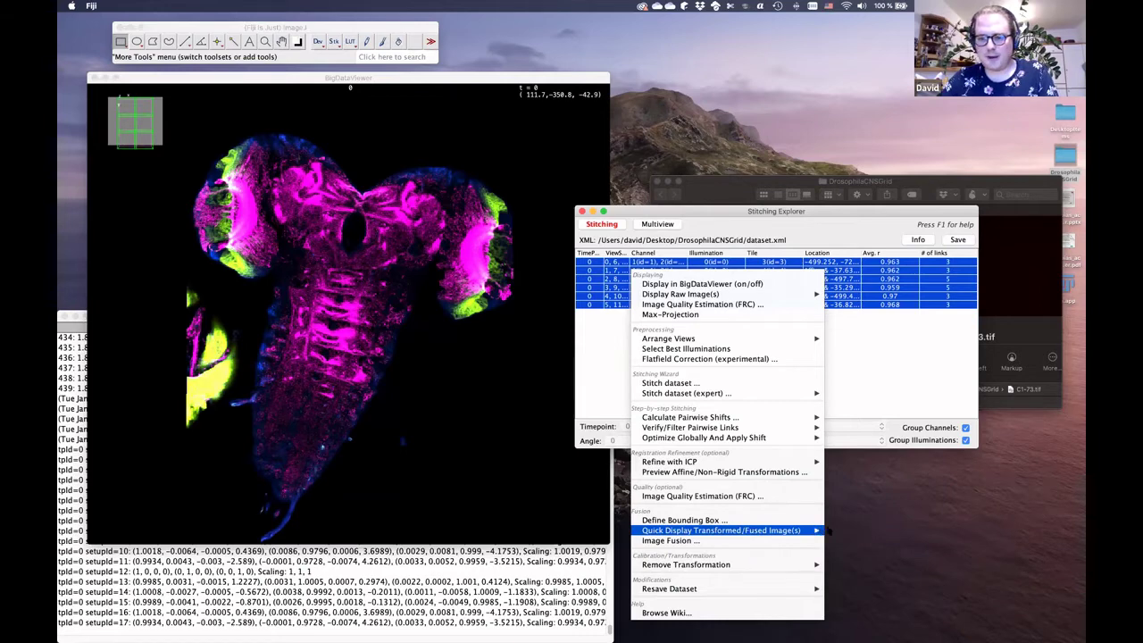
pyautogui.moveTo(816, 531)
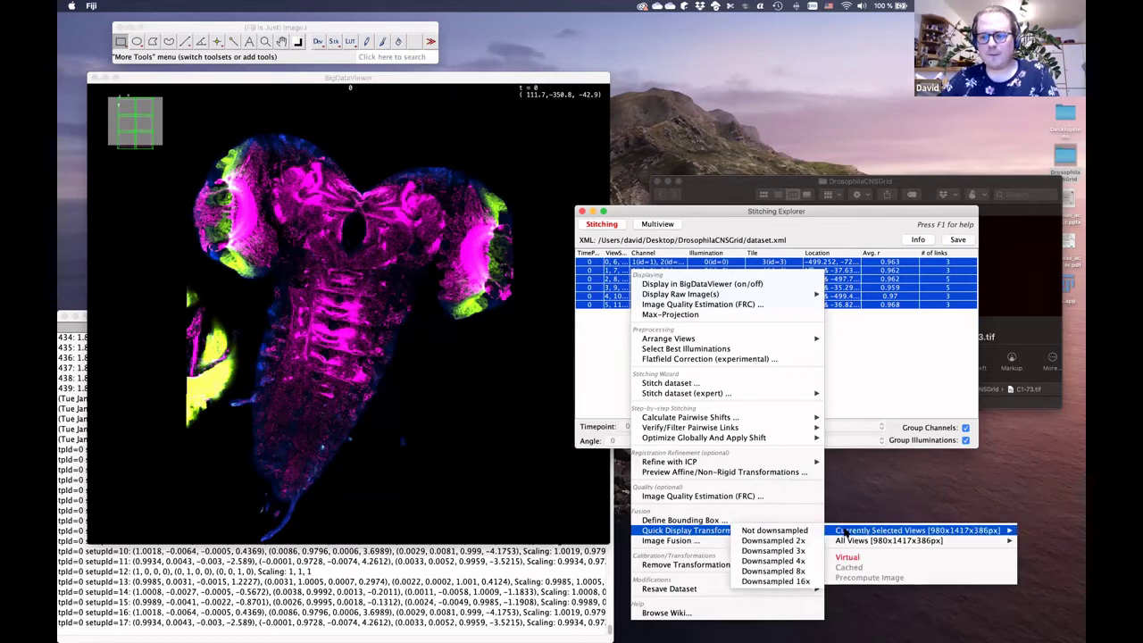
pyautogui.click(775, 541)
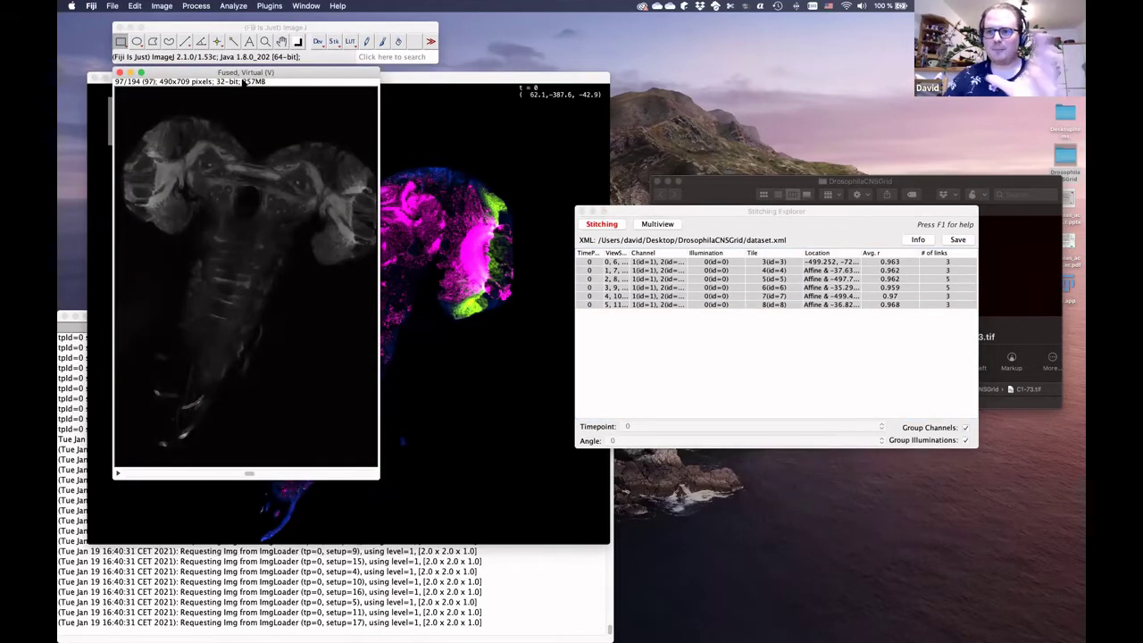
# Step: Browse through the z-slices of the fused virtual image to check the tile seams, and close the preview
pyautogui.moveTo(240, 72)
pyautogui.mouseDown()
pyautogui.moveTo(444, 66)
pyautogui.moveTo(430, 19)
pyautogui.moveTo(433, 79)
pyautogui.moveTo(417, 40)
pyautogui.mouseUp()
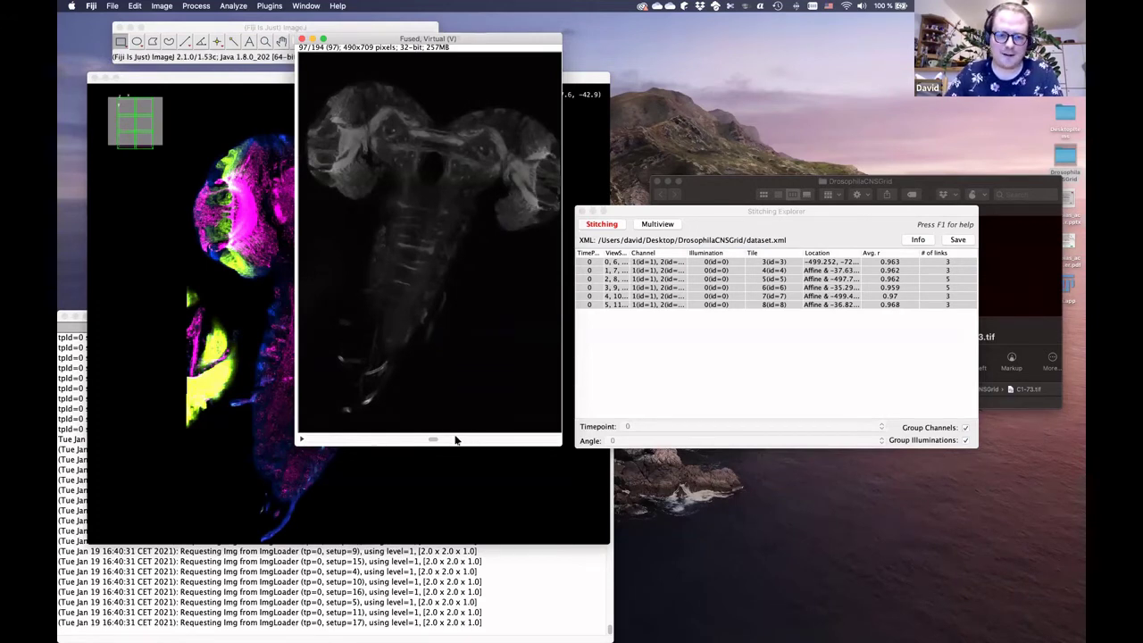
pyautogui.click(373, 442)
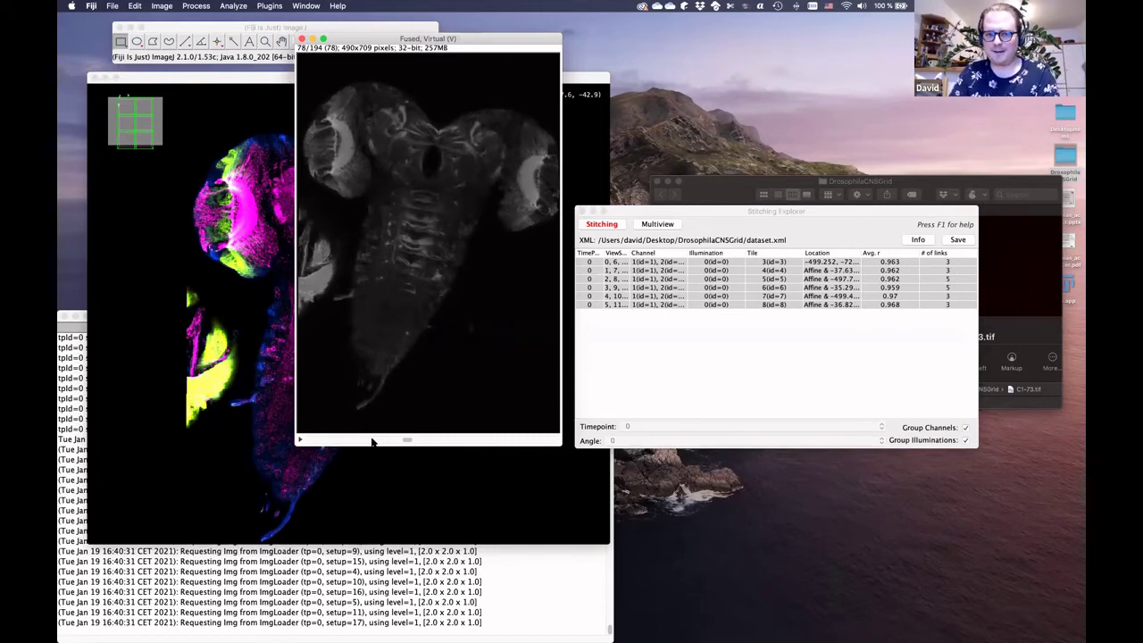
pyautogui.scroll(1, 373, 441)
pyautogui.scroll(2, 373, 441)
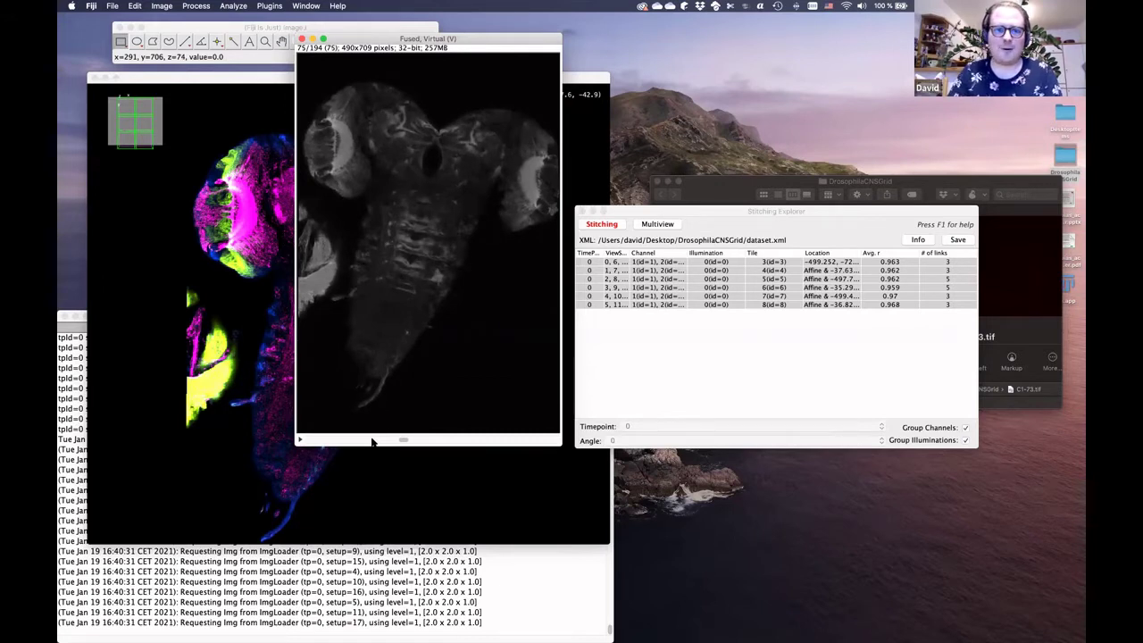
pyautogui.scroll(2, 374, 441)
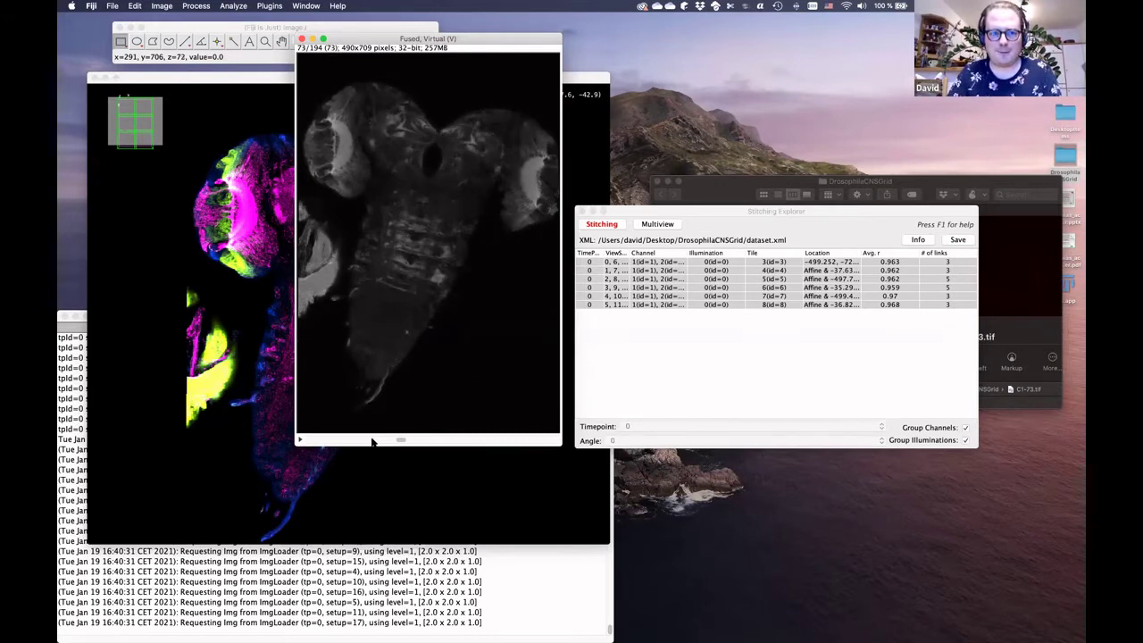
pyautogui.scroll(1, 374, 441)
pyautogui.click(374, 441)
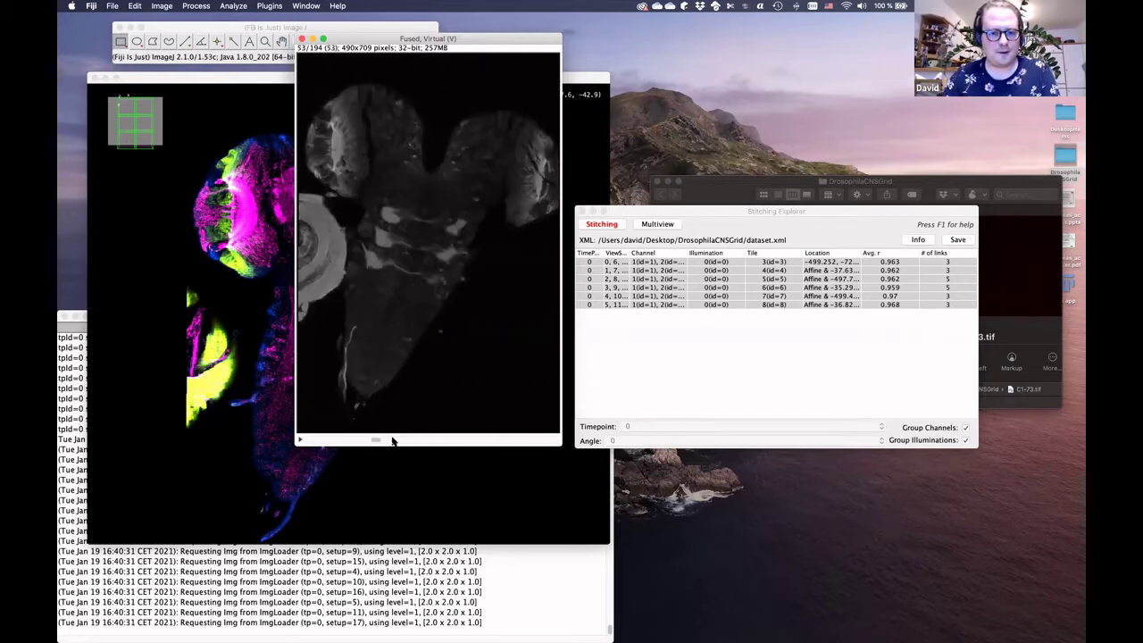
pyautogui.click(302, 39)
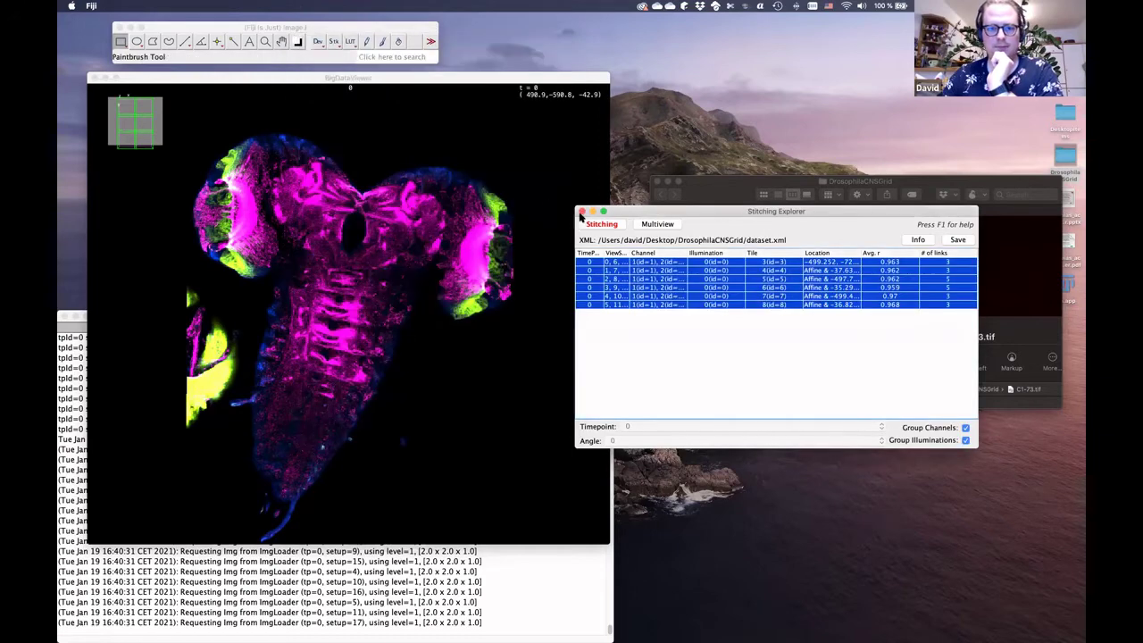
# Step: Review the Image Fusion settings for the six tiles, including image computation modes and compressed TIFF stack output, and leave without fusing
pyautogui.rightClick(662, 280)
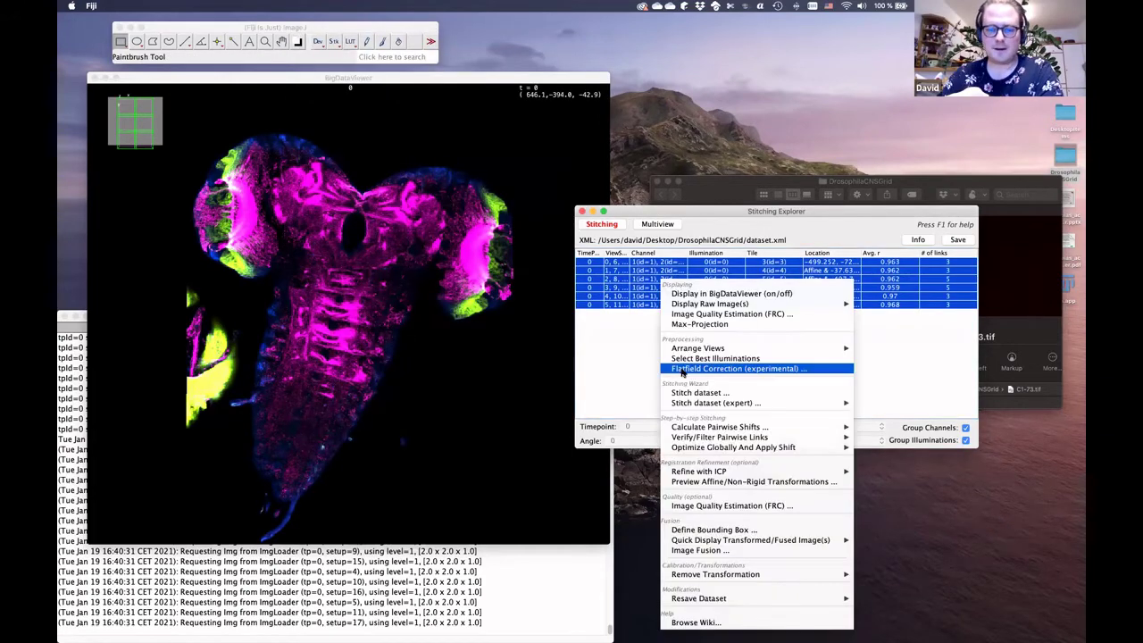
pyautogui.click(700, 550)
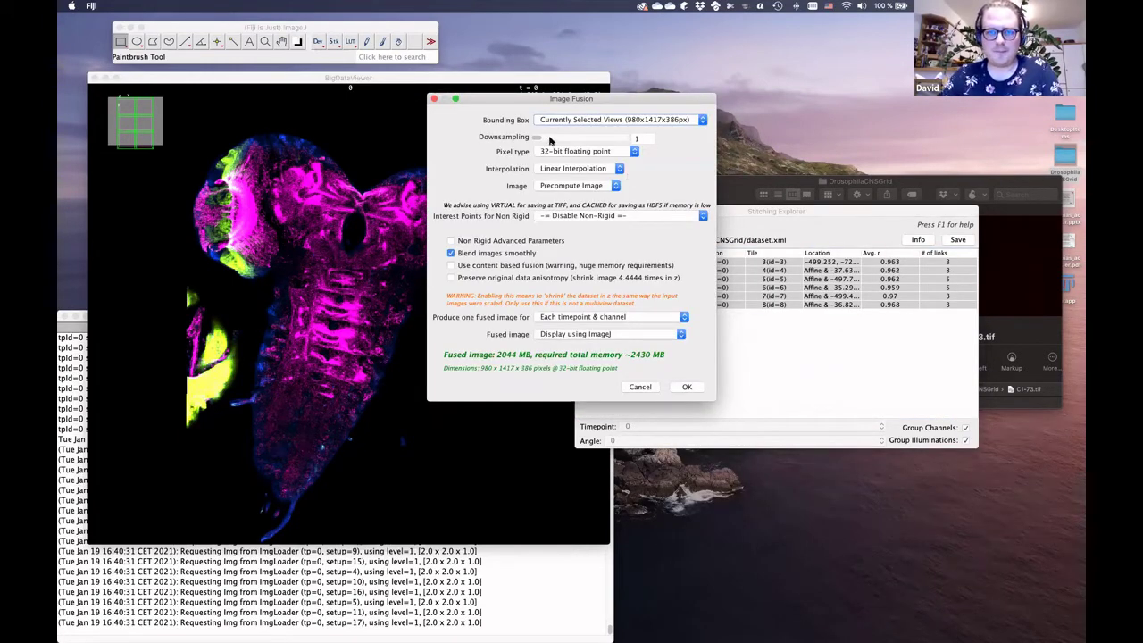
pyautogui.click(574, 186)
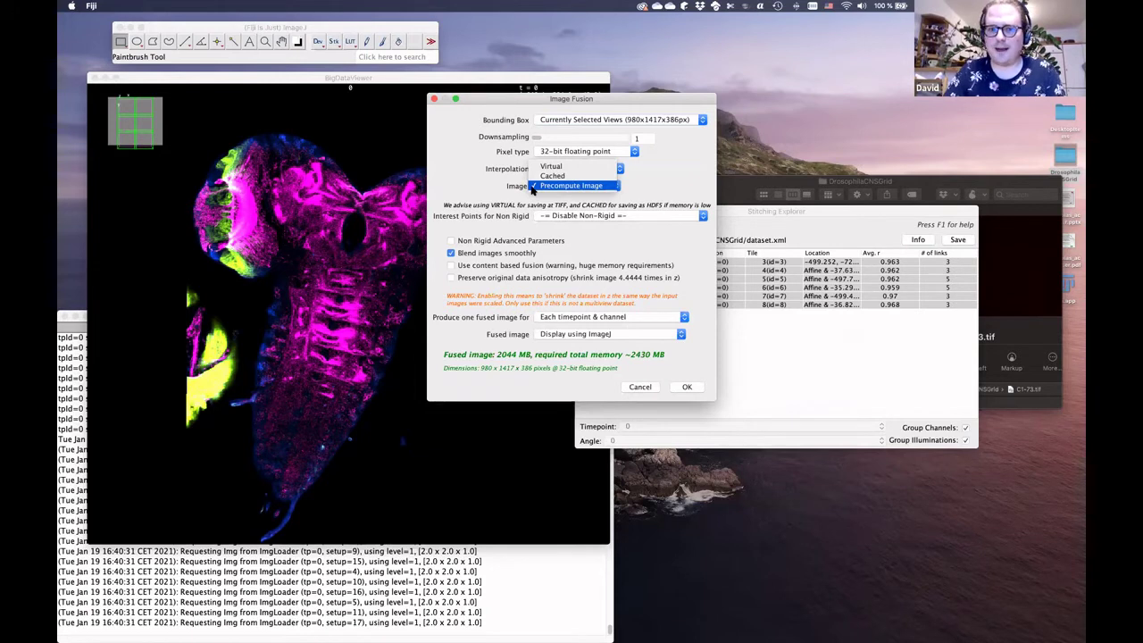
pyautogui.click(536, 186)
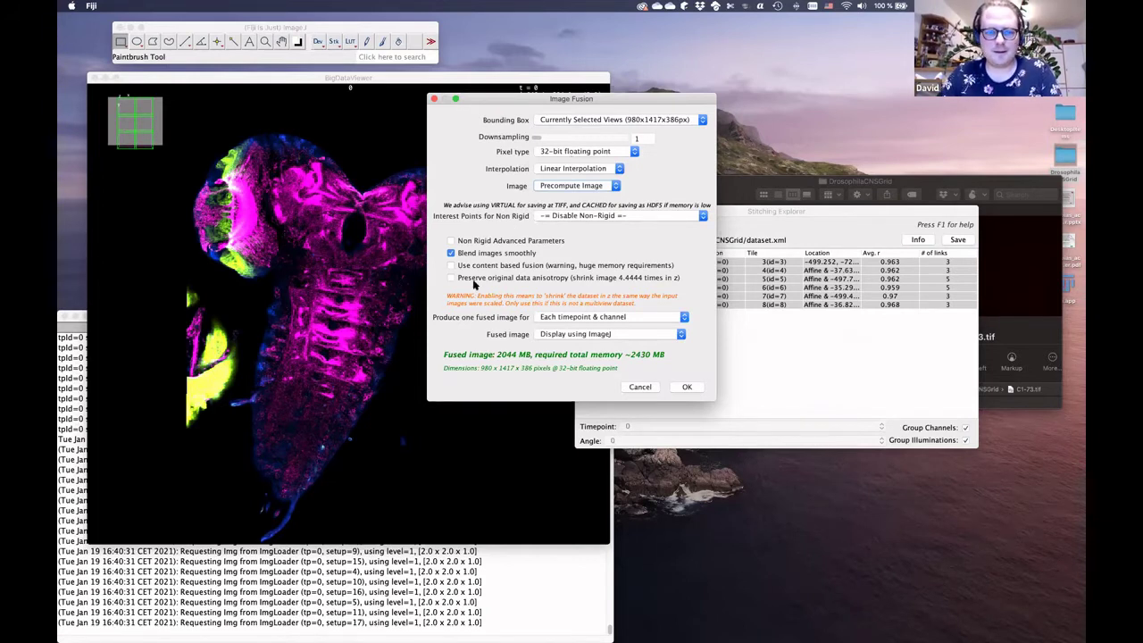
pyautogui.click(588, 335)
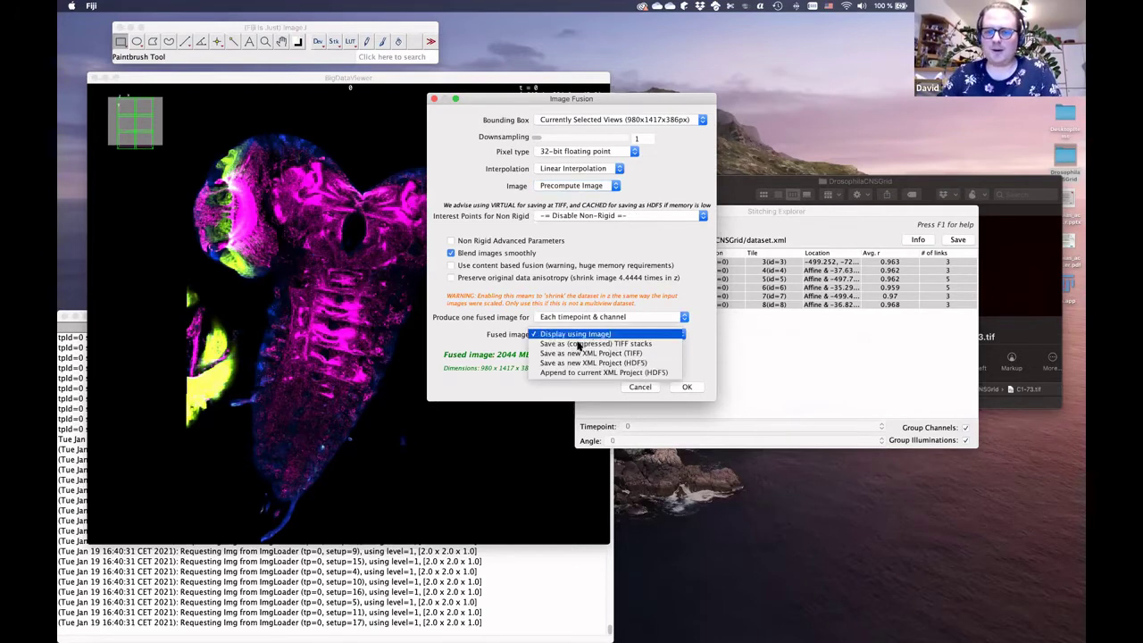
pyautogui.click(580, 344)
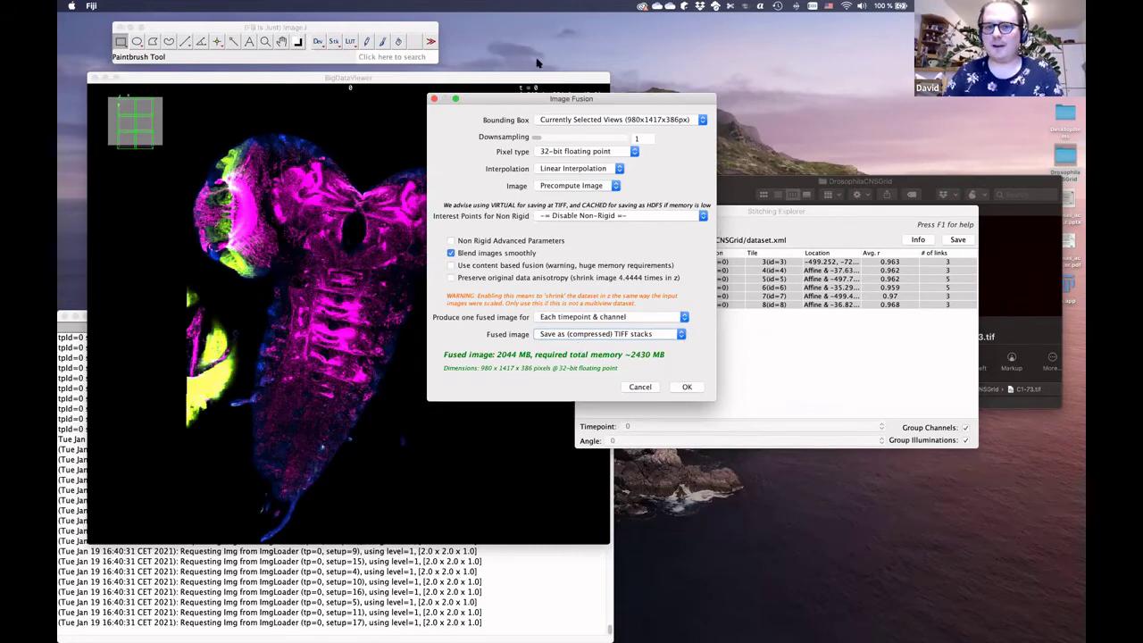
pyautogui.click(454, 100)
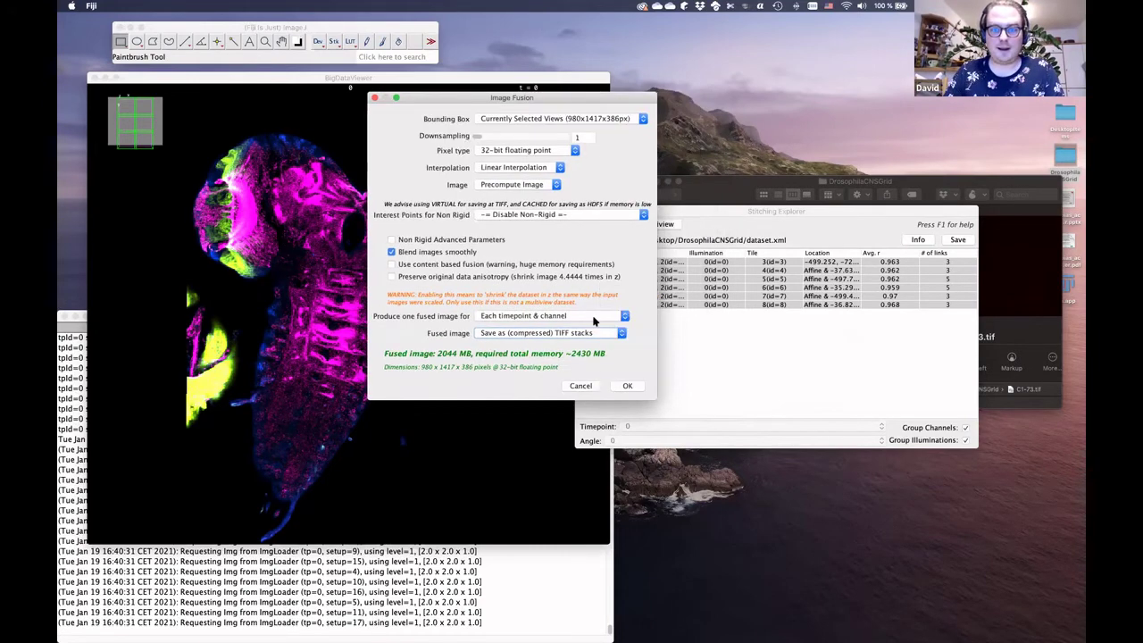
pyautogui.click(585, 387)
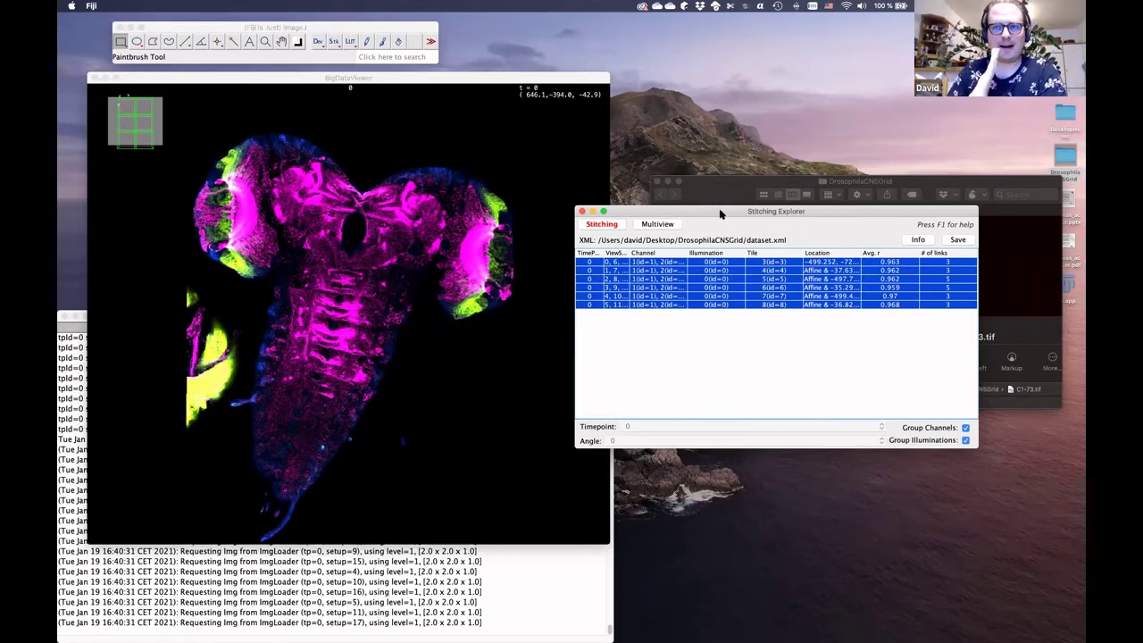
# Step: Examine the file formats available for resaving the six-tile dataset, including compressed HDF5
pyautogui.moveTo(720, 213); pyautogui.dragTo(668, 200)
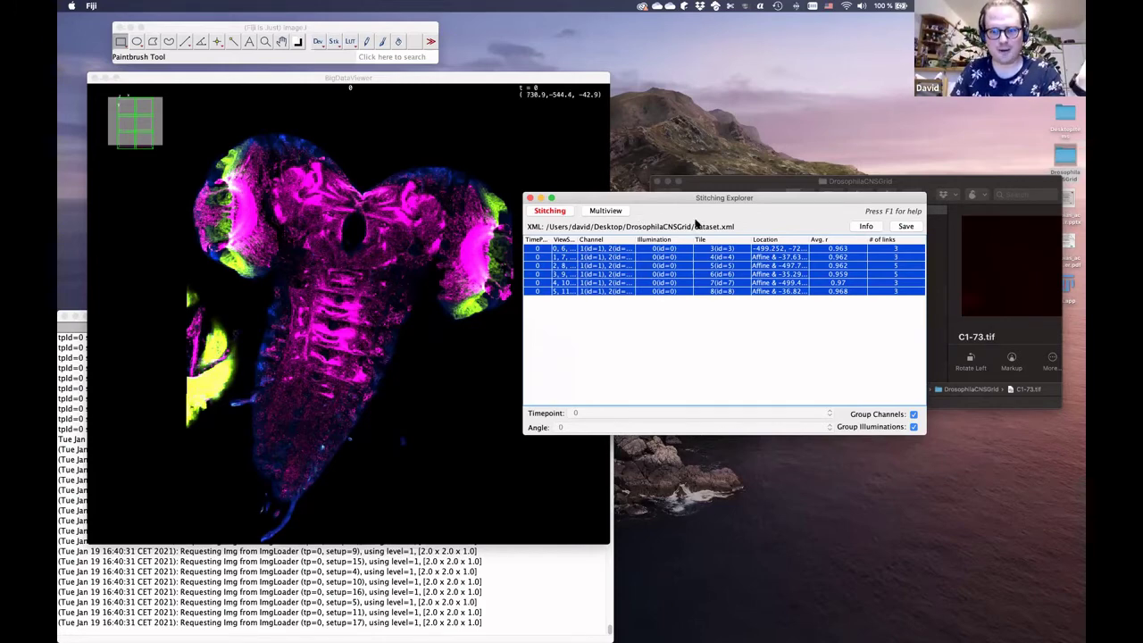
pyautogui.moveTo(676, 197); pyautogui.dragTo(550, 142)
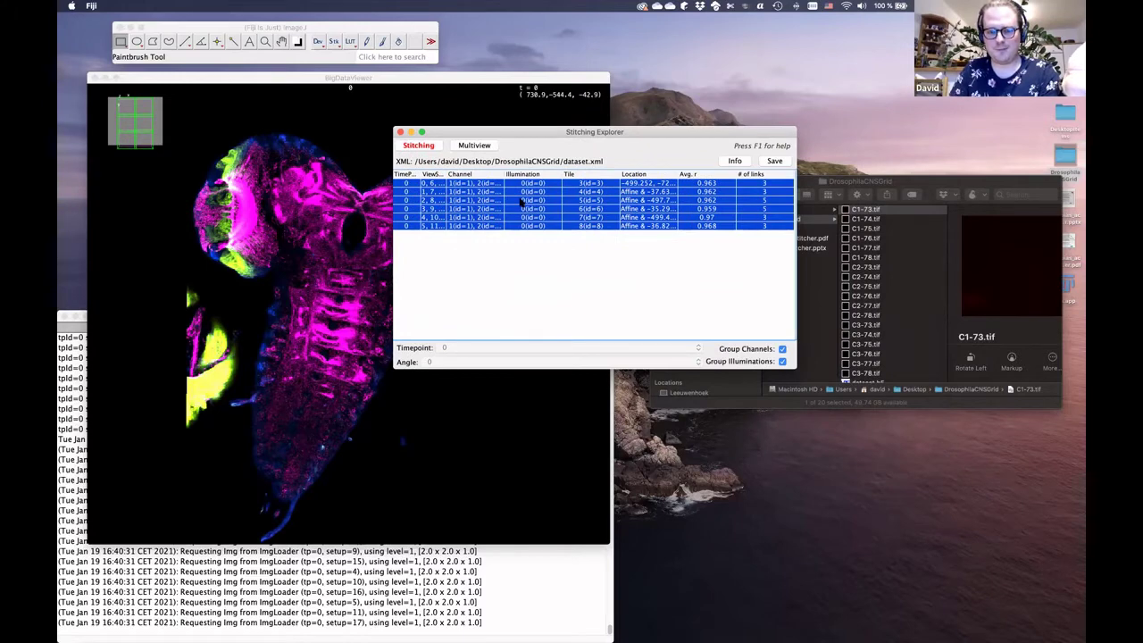
pyautogui.rightClick(521, 201)
pyautogui.moveTo(576, 497)
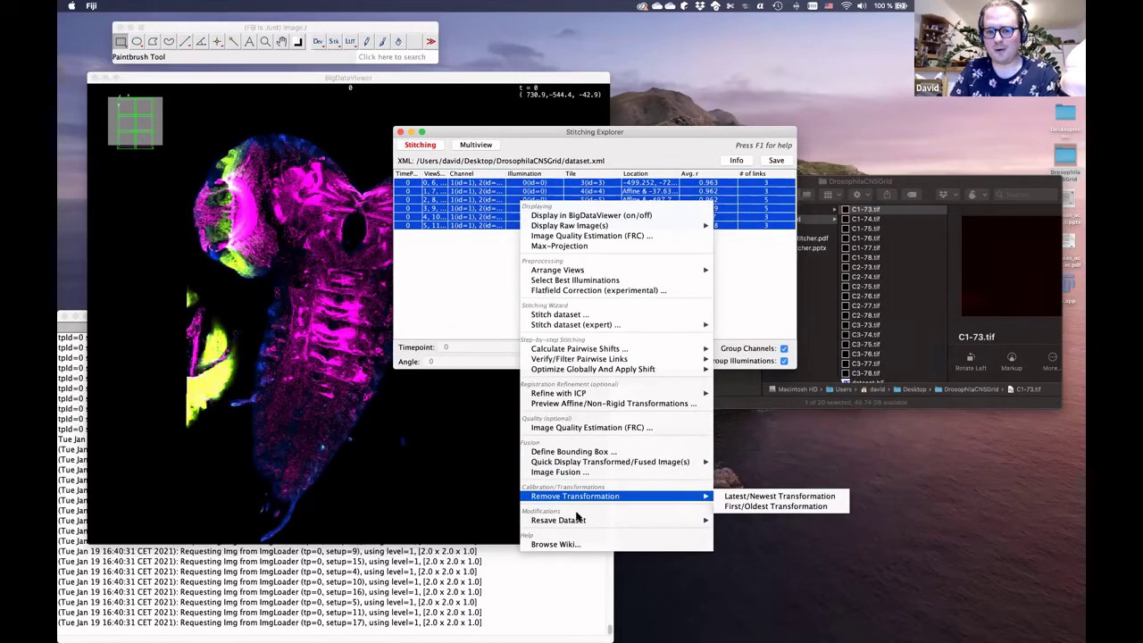
pyautogui.moveTo(578, 520)
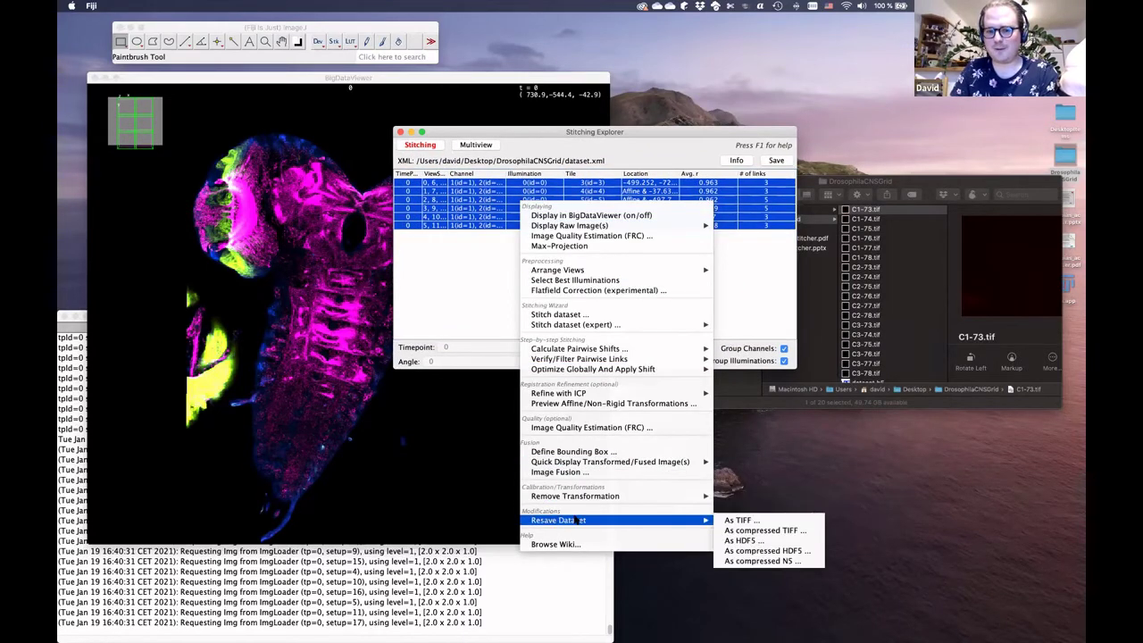
pyautogui.click(755, 551)
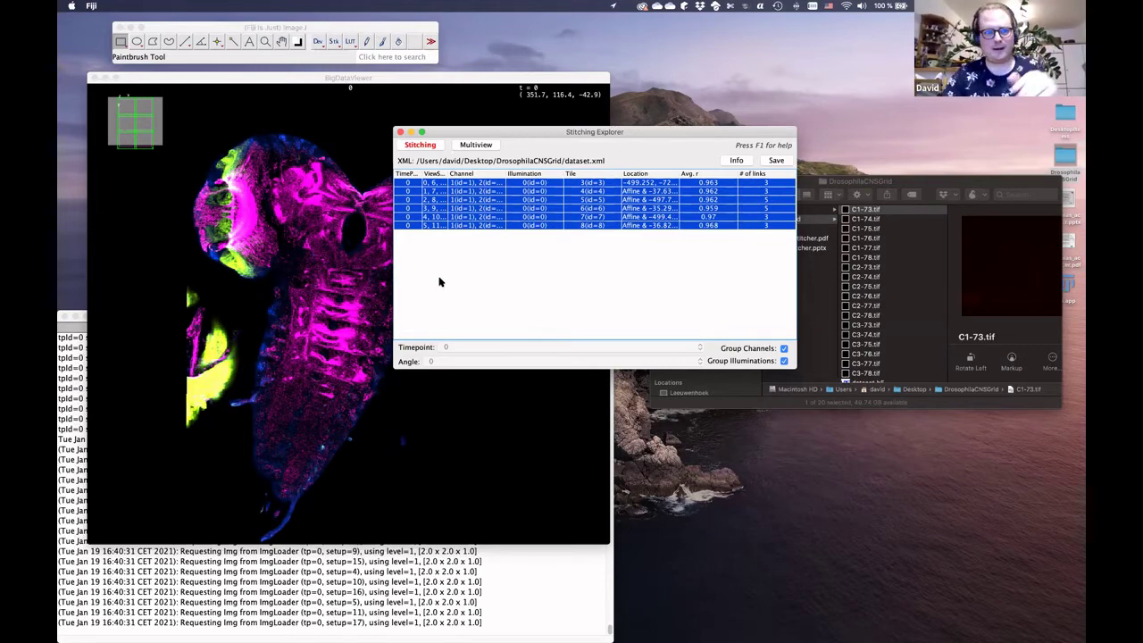
# Step: View the stitched sample in BigDataViewer along the ZY plane and return to the XY plane
pyautogui.click(199, 79)
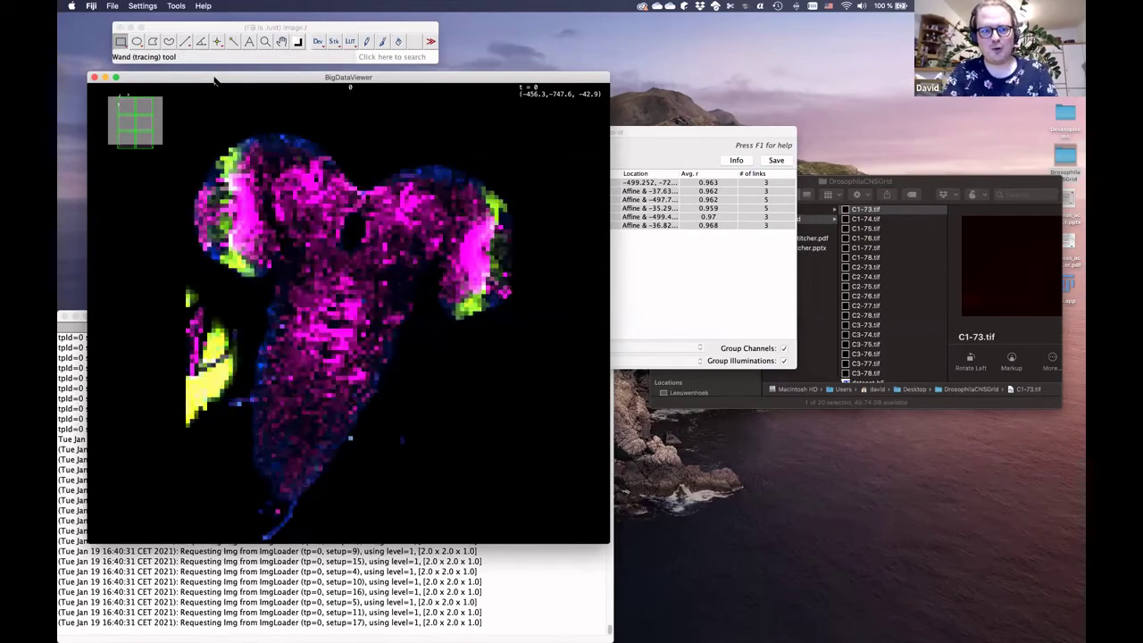
pyautogui.hotkey('shift', 'x')
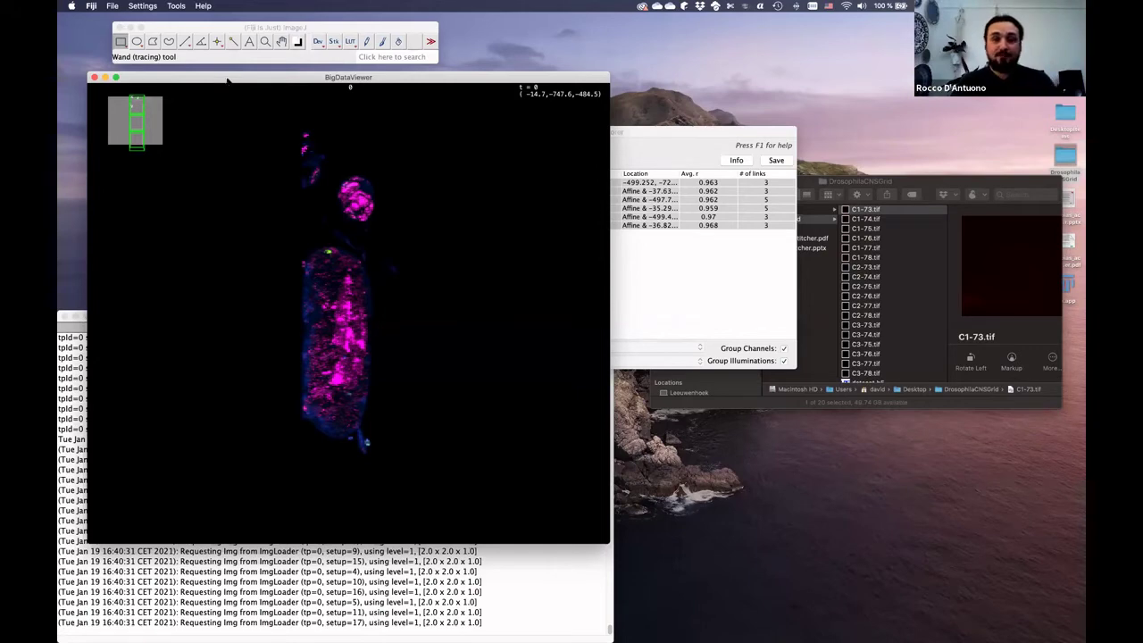
pyautogui.hotkey('shift', 'x')
pyautogui.hotkey('shift', 'z')
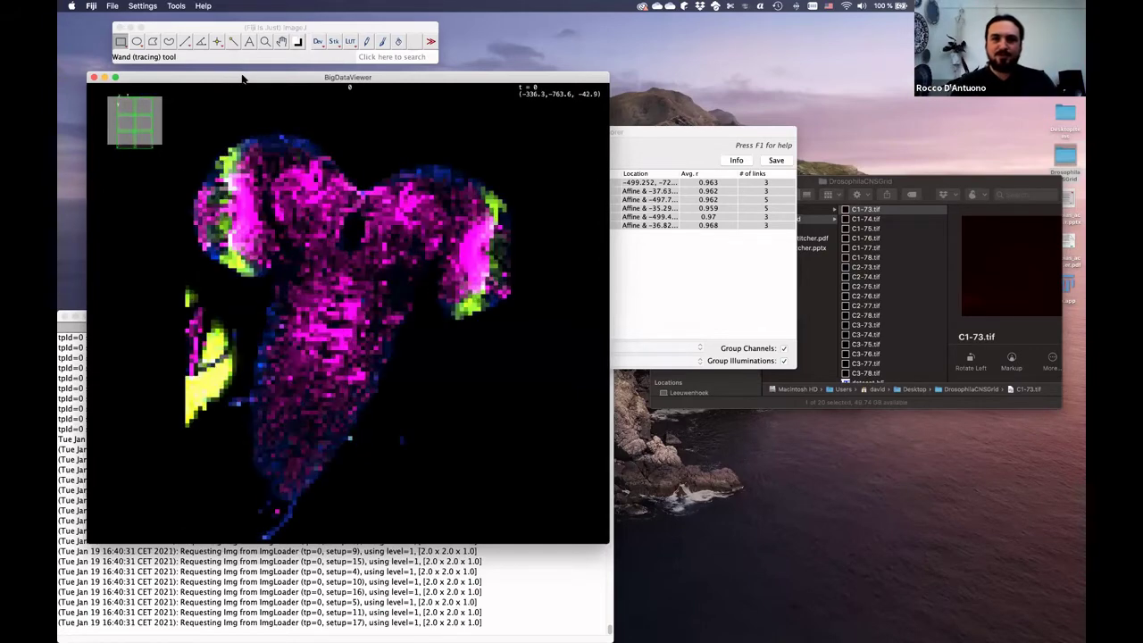
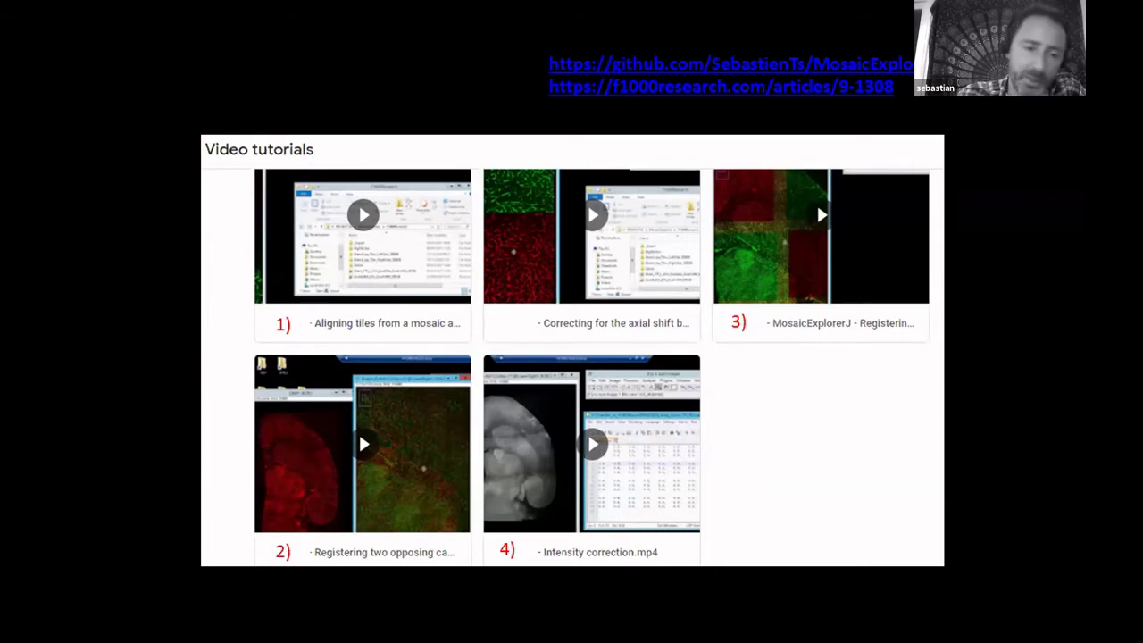
# Step: End the MosaicExplorerJ slide show and switch to the remote desktop session running Fiji
pyautogui.press('Escape')
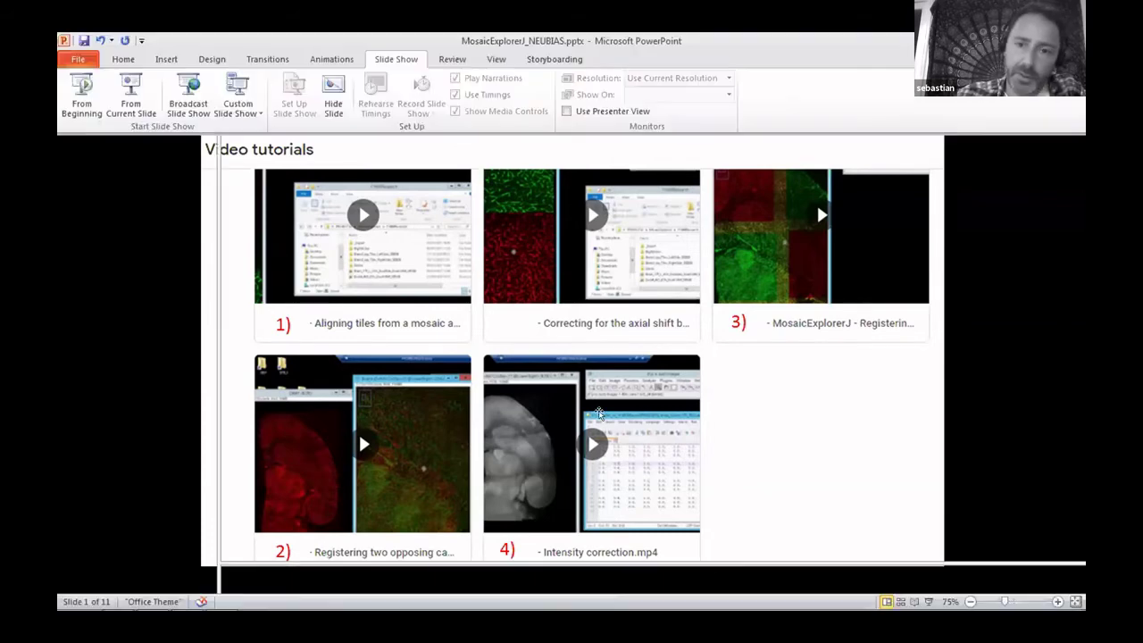
pyautogui.press('super+d')
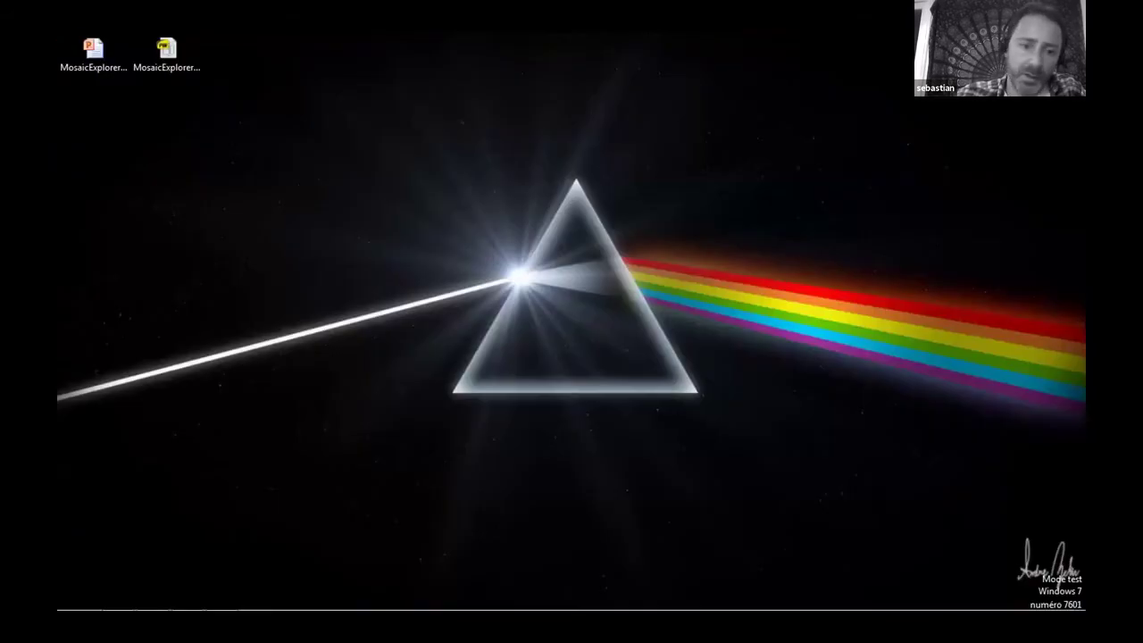
pyautogui.click(173, 600)
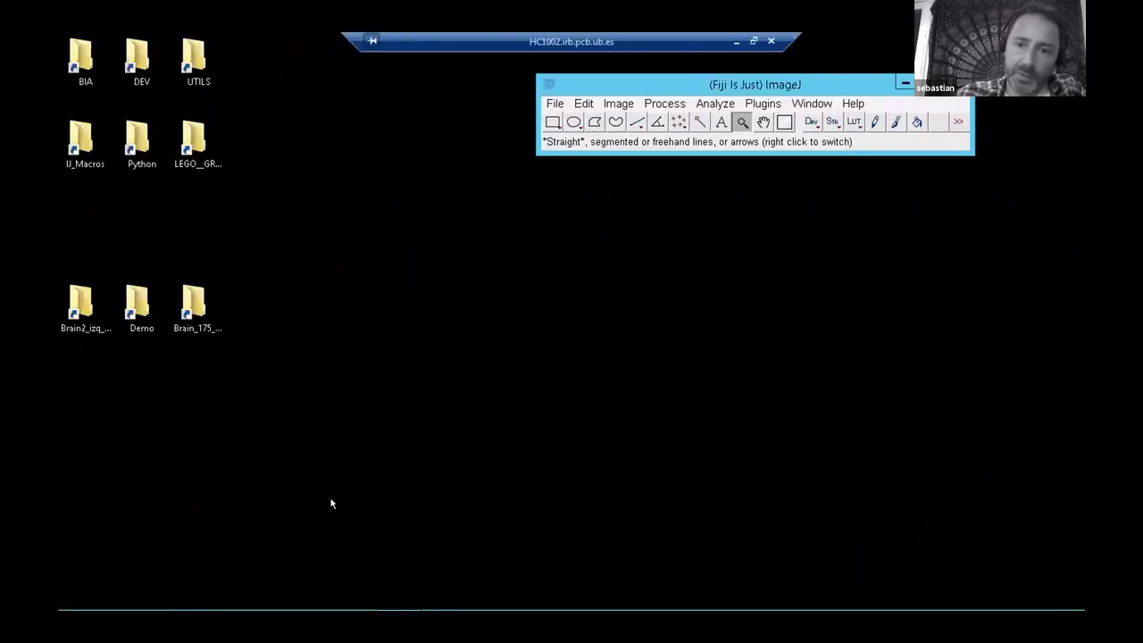
# Step: Reposition the ImageJ window and launch the MosaicExplorerJ macro
pyautogui.moveTo(641, 85); pyautogui.dragTo(450, 93)
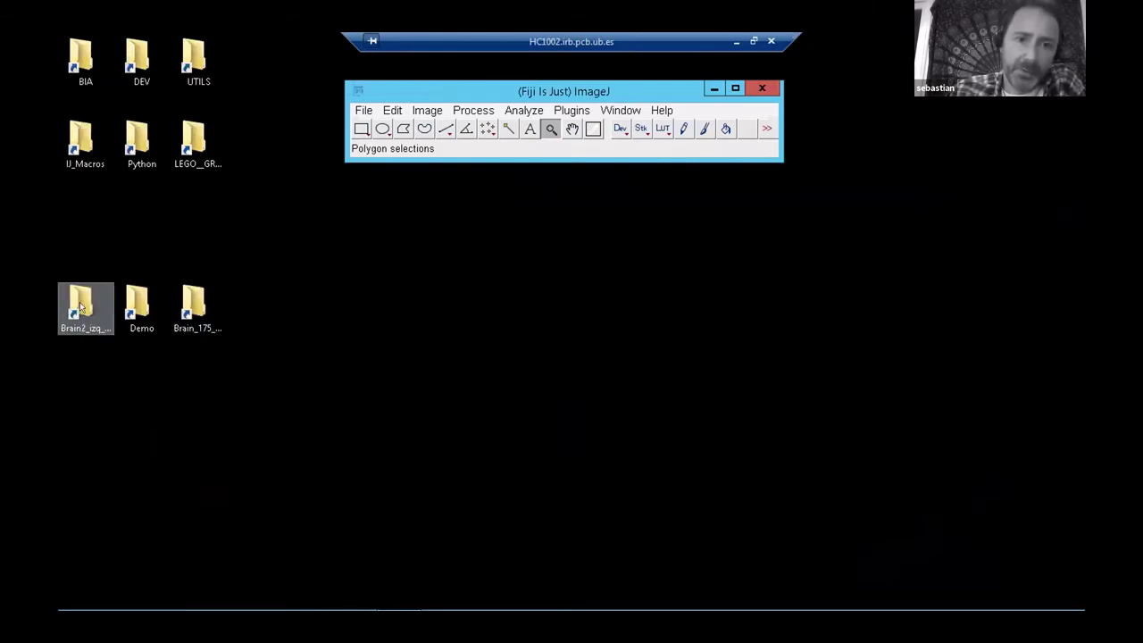
pyautogui.moveTo(602, 92); pyautogui.dragTo(600, 82)
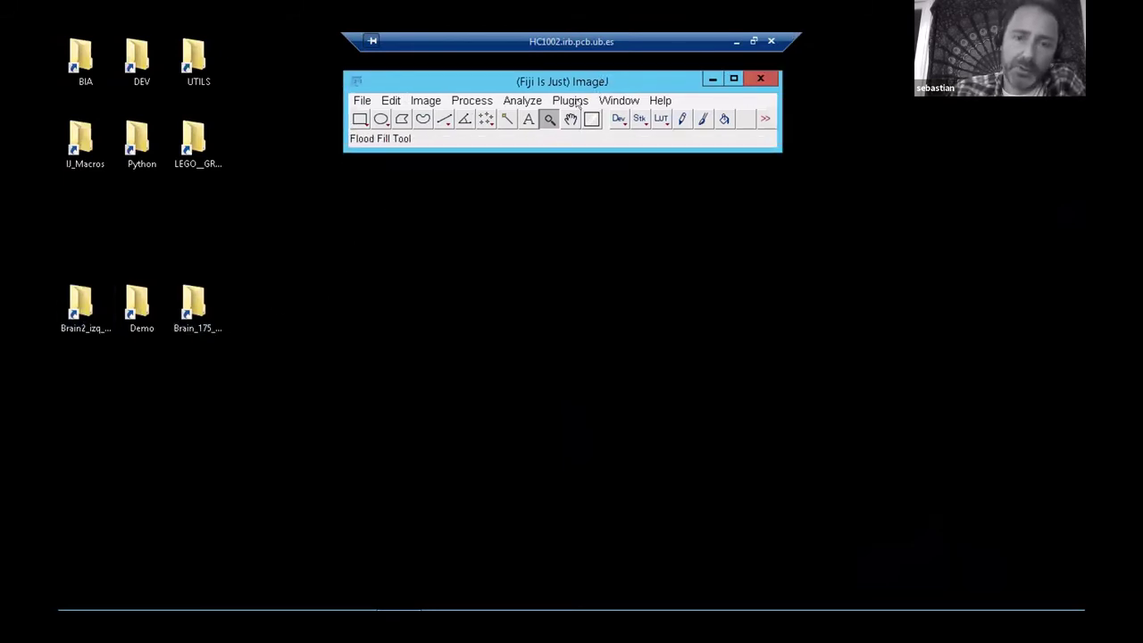
pyautogui.click(561, 102)
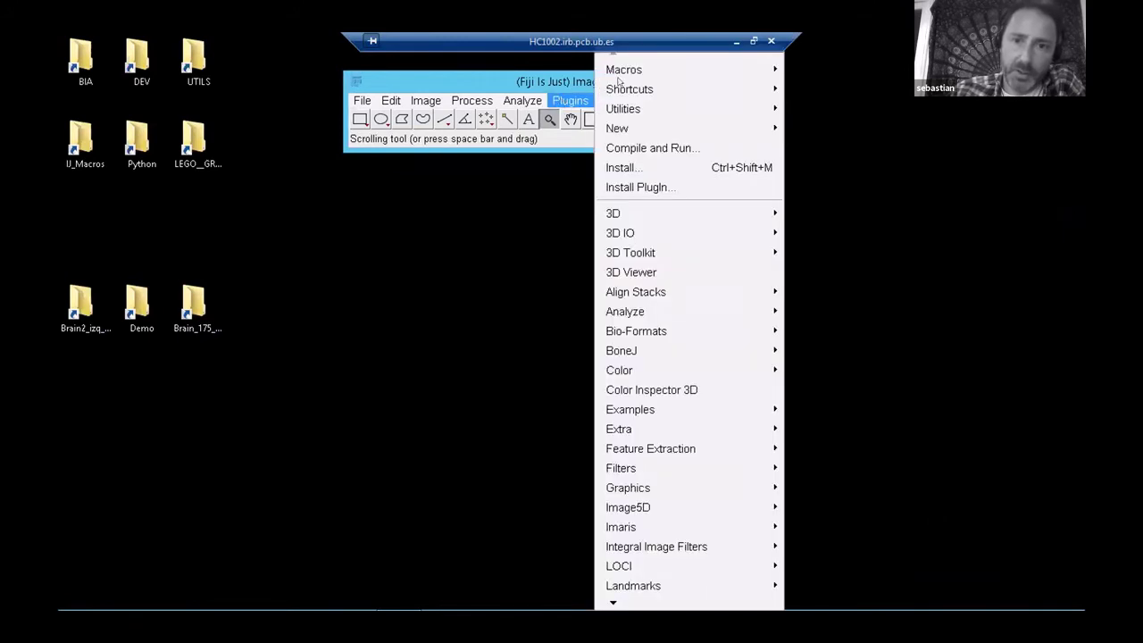
pyautogui.moveTo(632, 63)
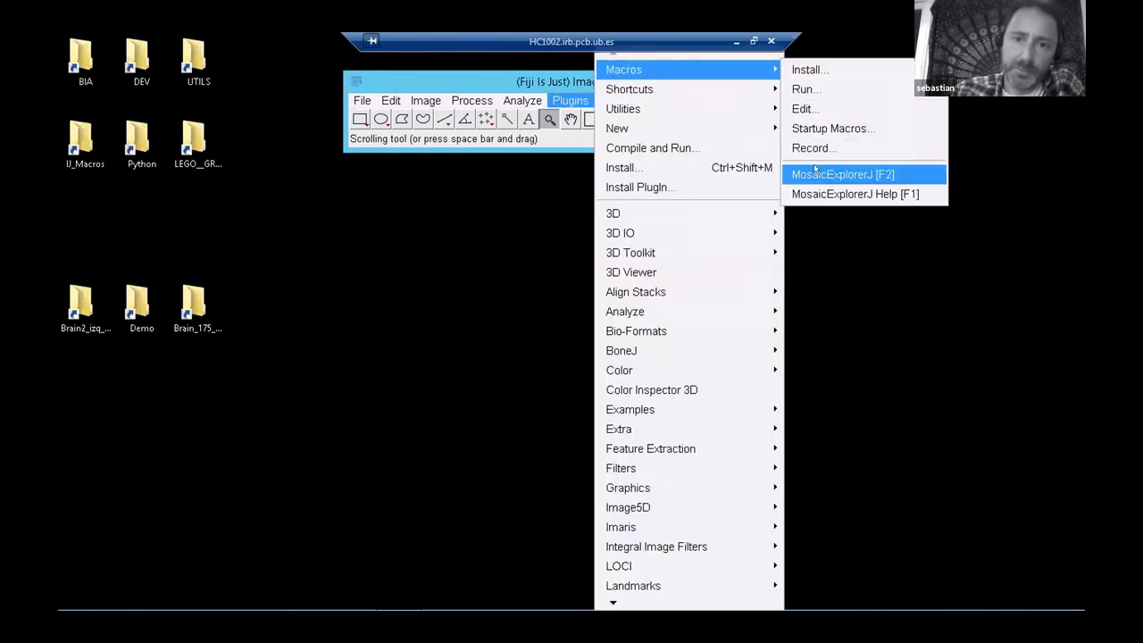
pyautogui.moveTo(498, 77); pyautogui.dragTo(453, 75)
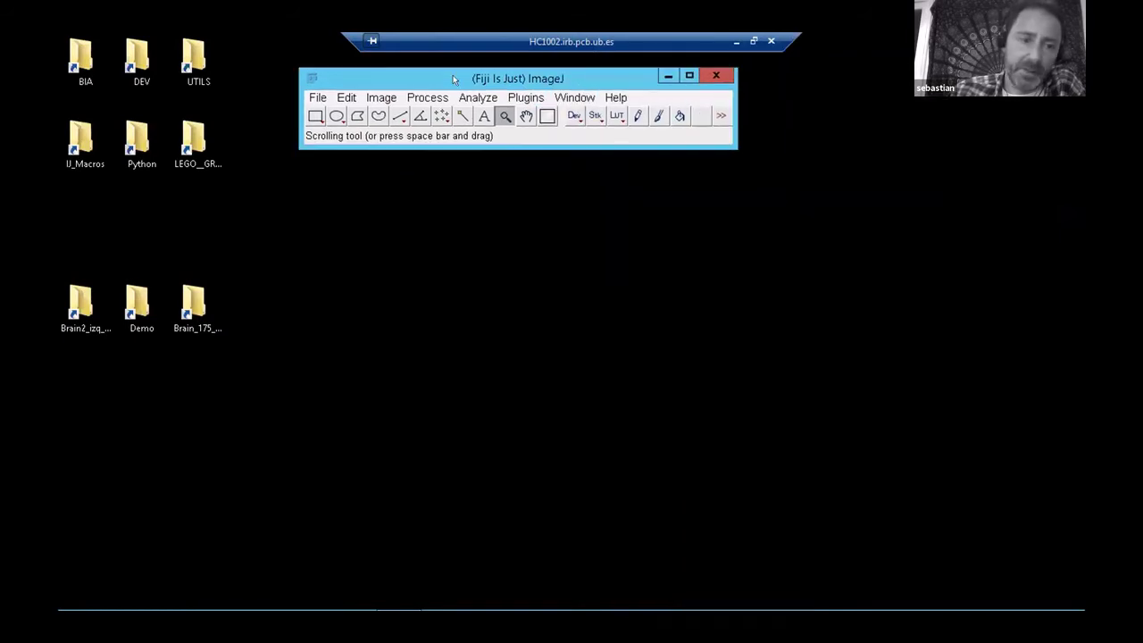
pyautogui.click(520, 97)
pyautogui.moveTo(582, 71)
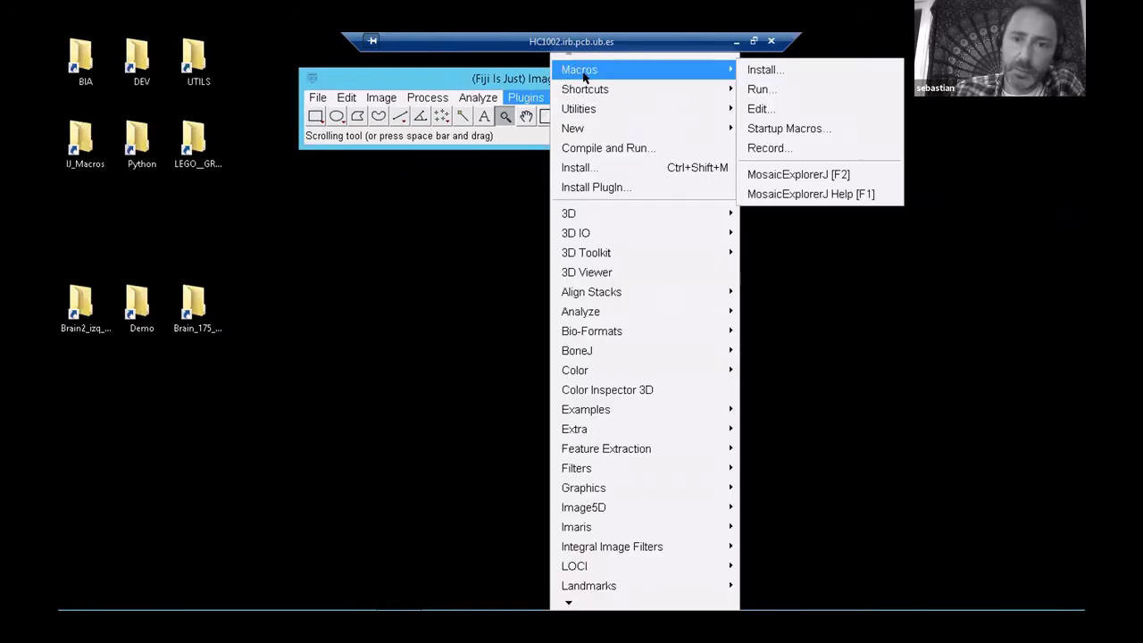
pyautogui.click(767, 167)
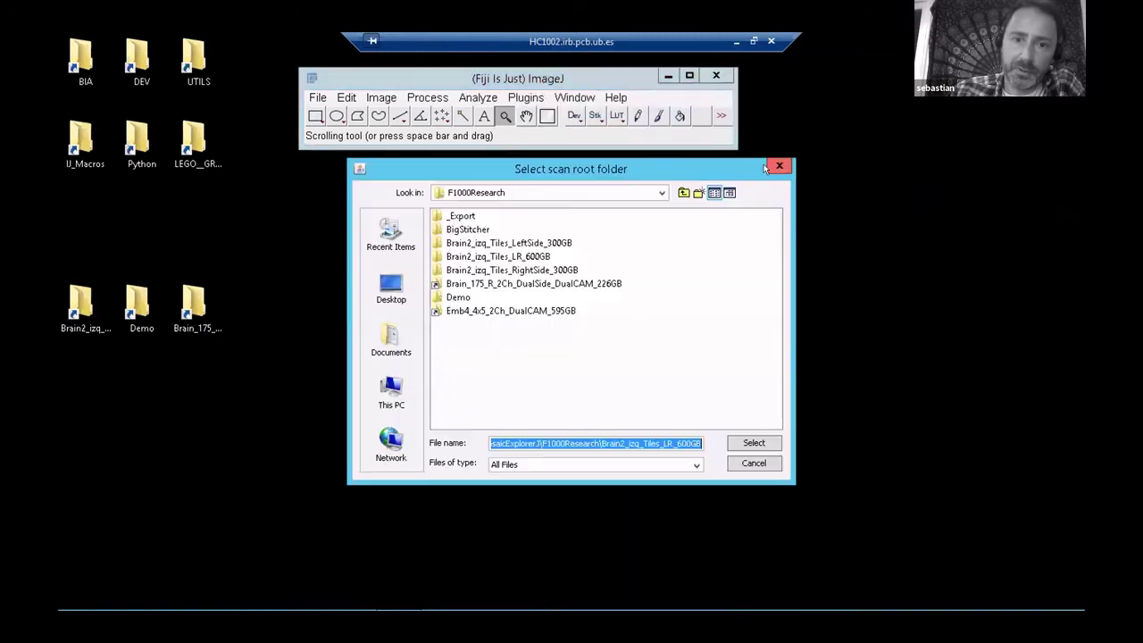
# Step: Open the Brain2_izq_Tiles_LR_600GB folder, look through its TIFF tile files and names, and return to the scan folder selection
pyautogui.doubleClick(89, 303)
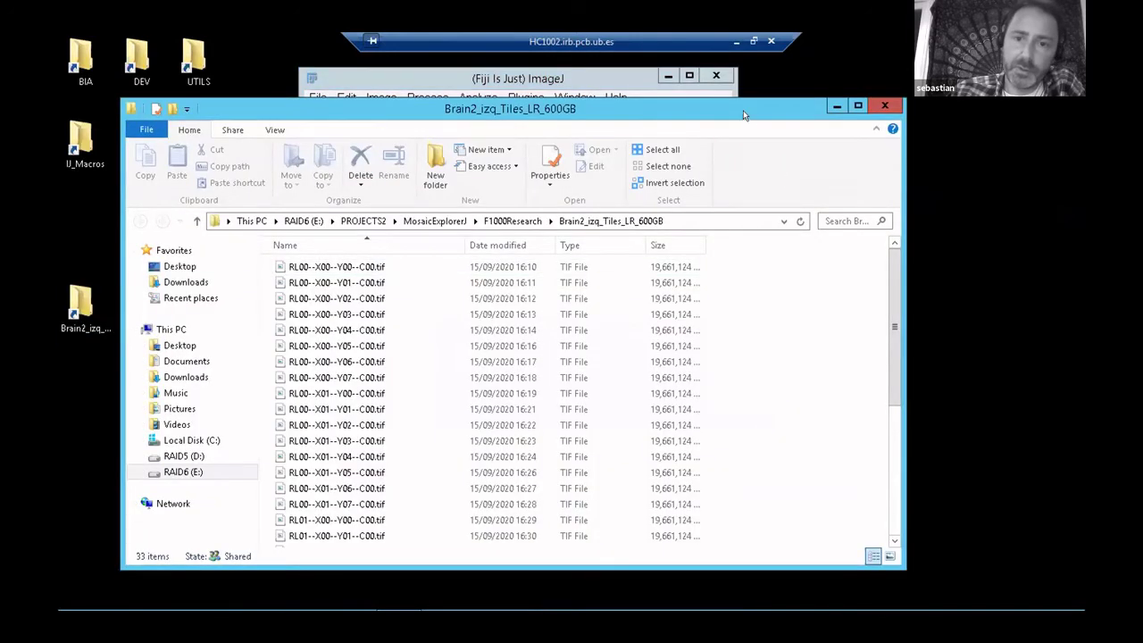
pyautogui.moveTo(743, 110); pyautogui.dragTo(736, 96)
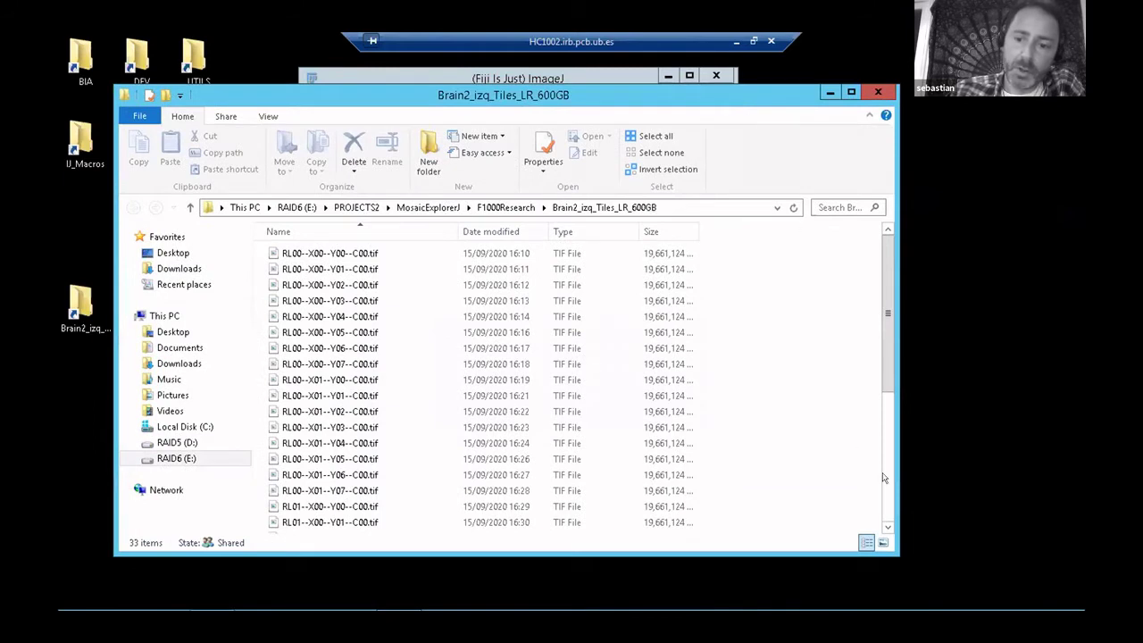
pyautogui.moveTo(893, 514); pyautogui.dragTo(807, 509)
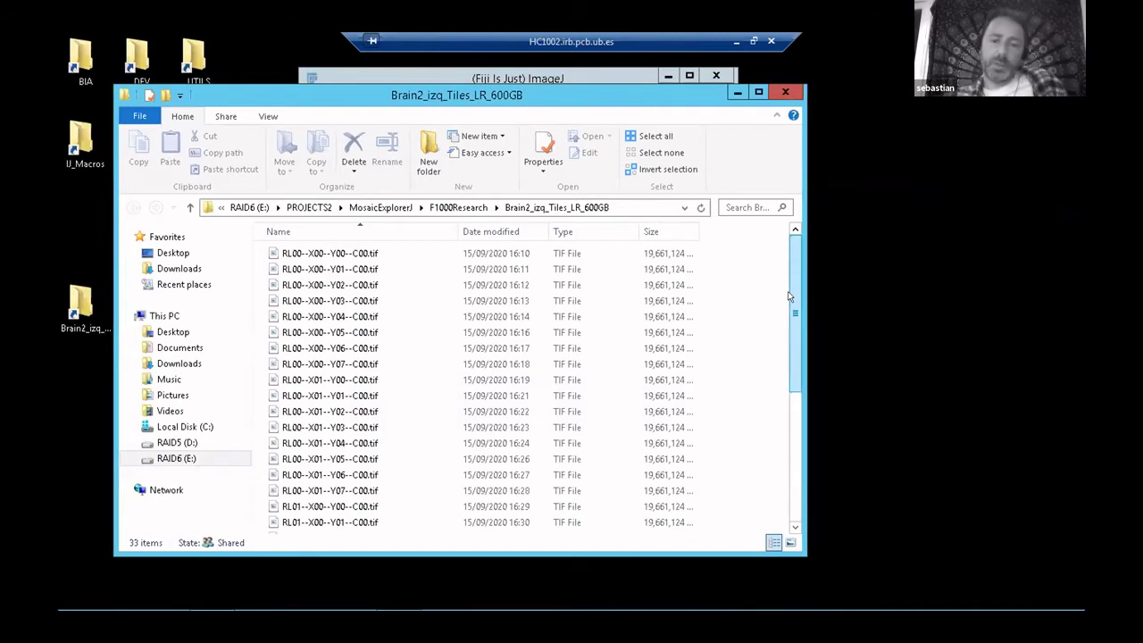
pyautogui.moveTo(787, 291); pyautogui.dragTo(788, 297)
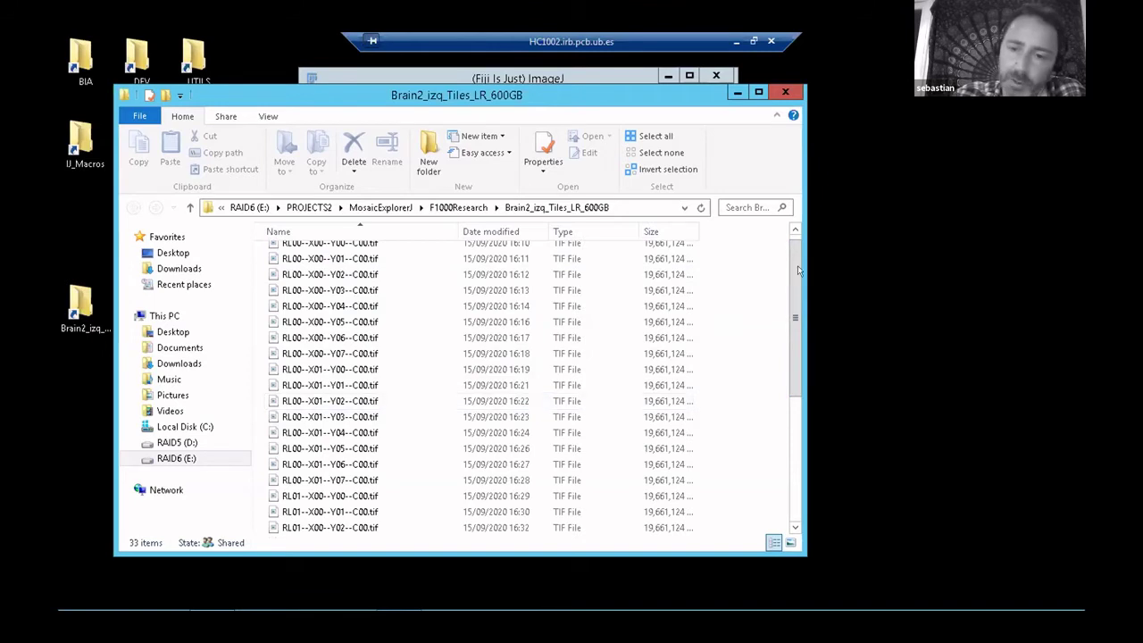
pyautogui.moveTo(794, 285); pyautogui.dragTo(813, 419)
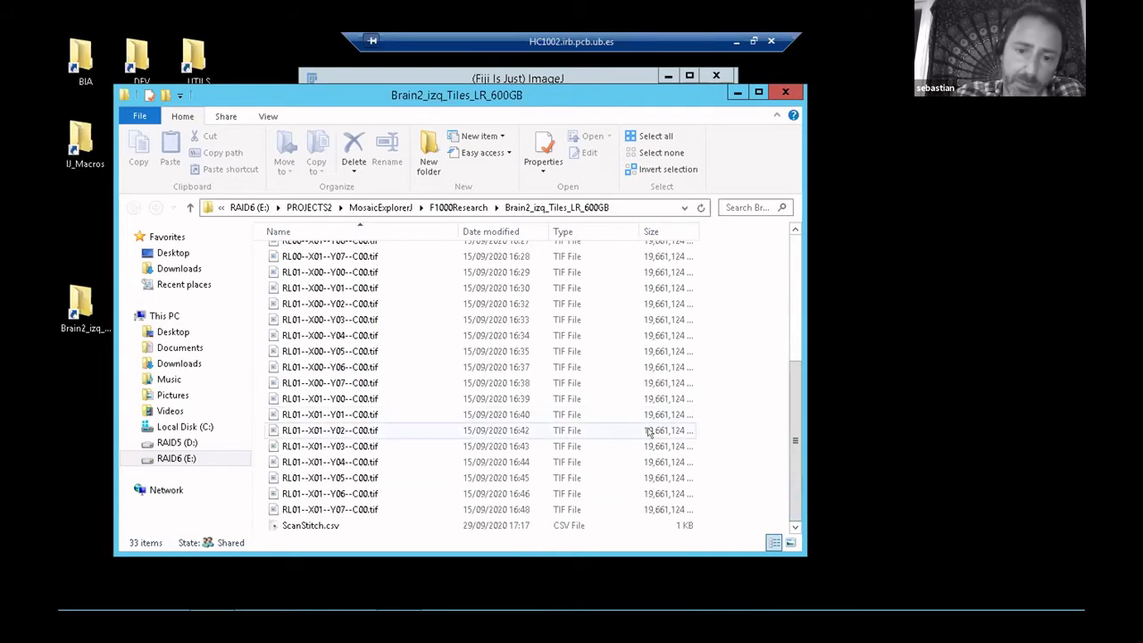
pyautogui.moveTo(794, 384); pyautogui.dragTo(797, 237)
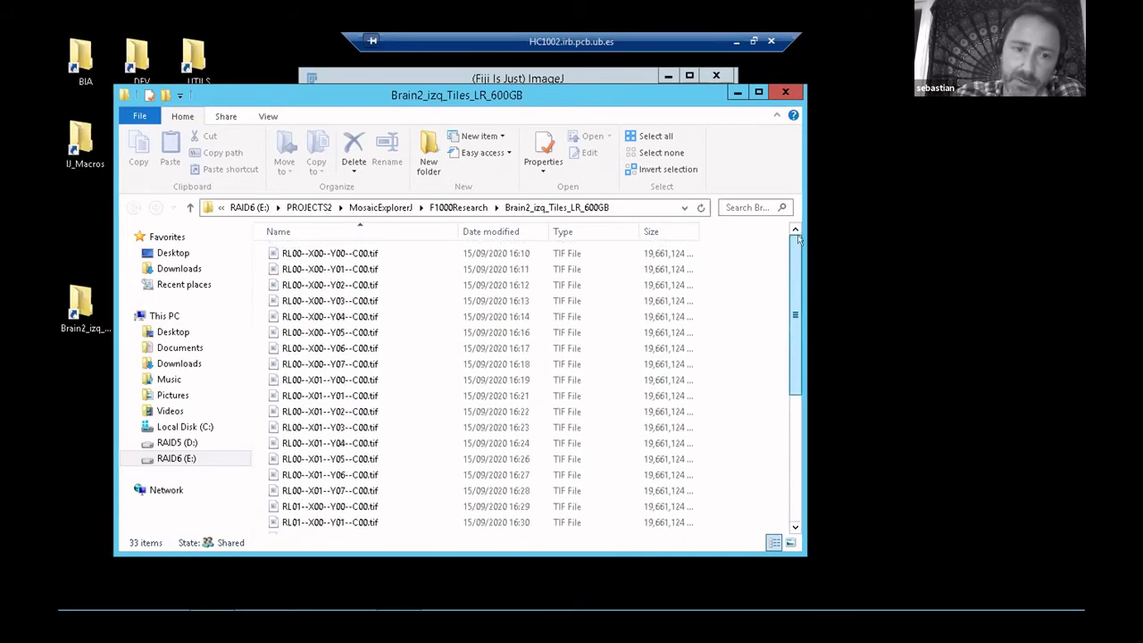
pyautogui.click(627, 206)
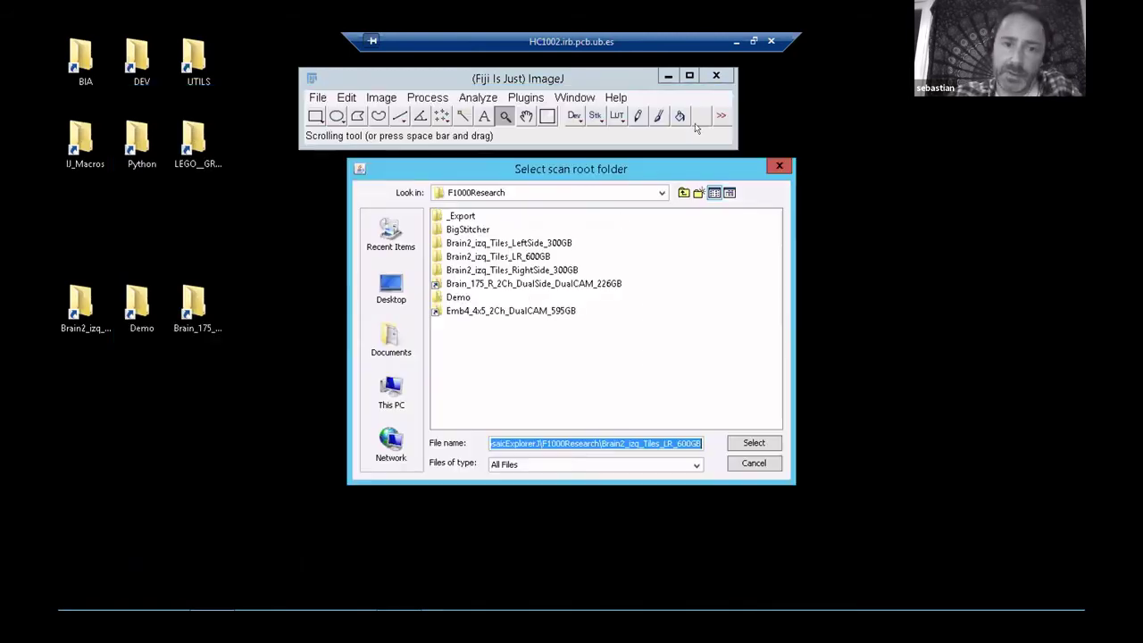
pyautogui.click(738, 93)
# Step: Load Brain2_izq_Tiles_LR_600GB as the scan root folder with dual camera disabled, importing the existing tile grid settings
pyautogui.click(741, 444)
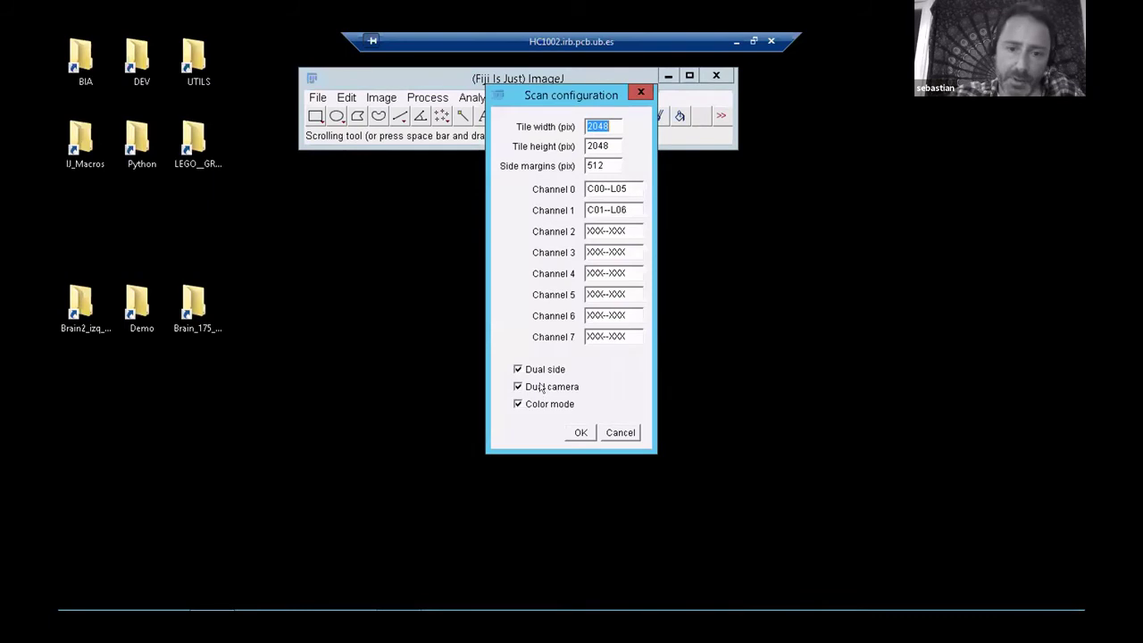
pyautogui.click(542, 387)
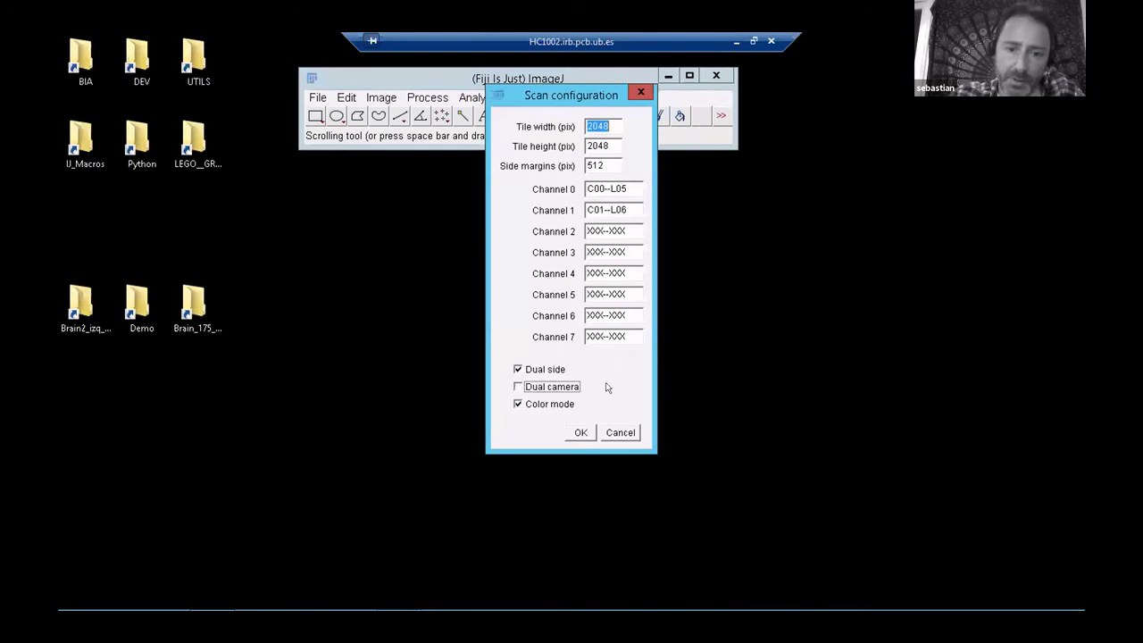
pyautogui.click(579, 432)
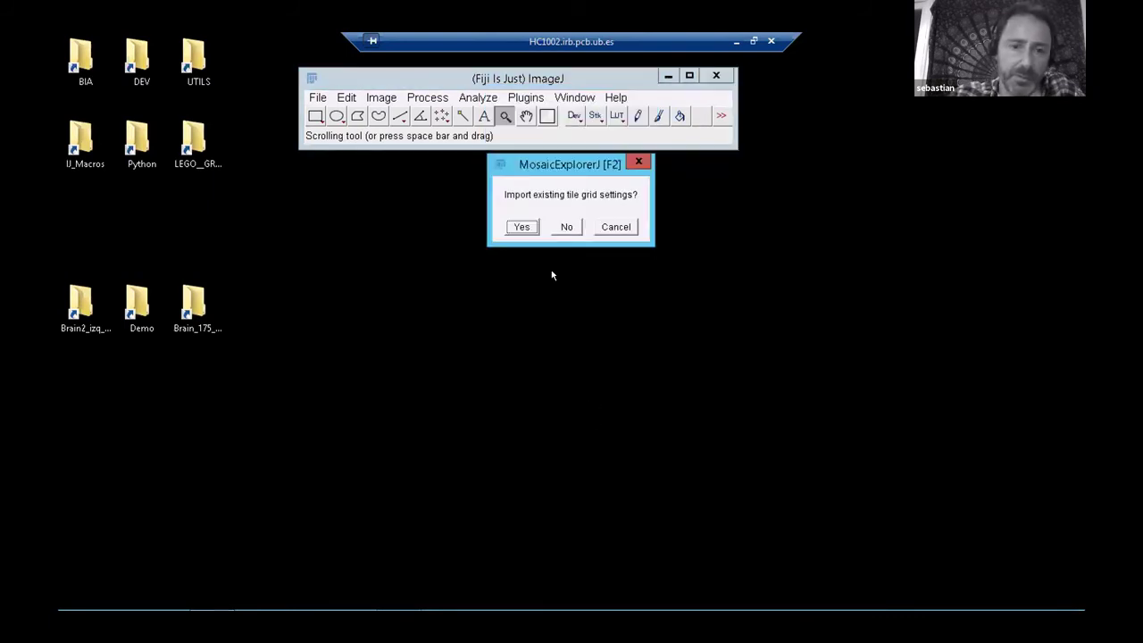
pyautogui.click(525, 228)
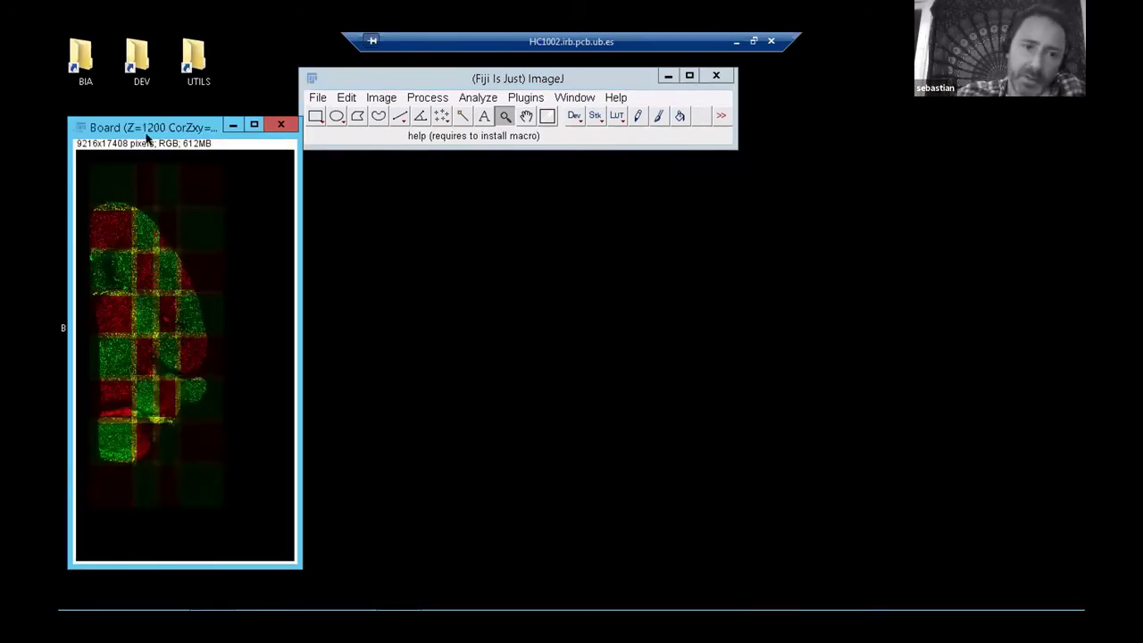
# Step: Enlarge the board window and disable color mode so the mosaic is redrawn with the Grays LUT
pyautogui.moveTo(152, 127); pyautogui.dragTo(199, 113)
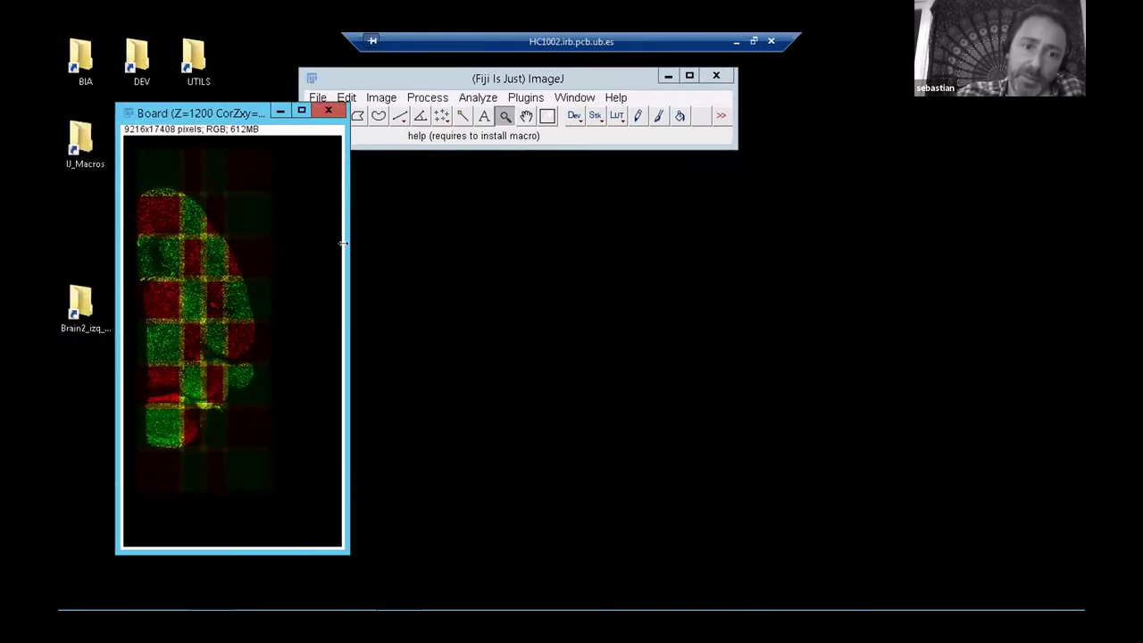
pyautogui.moveTo(347, 242); pyautogui.dragTo(376, 244)
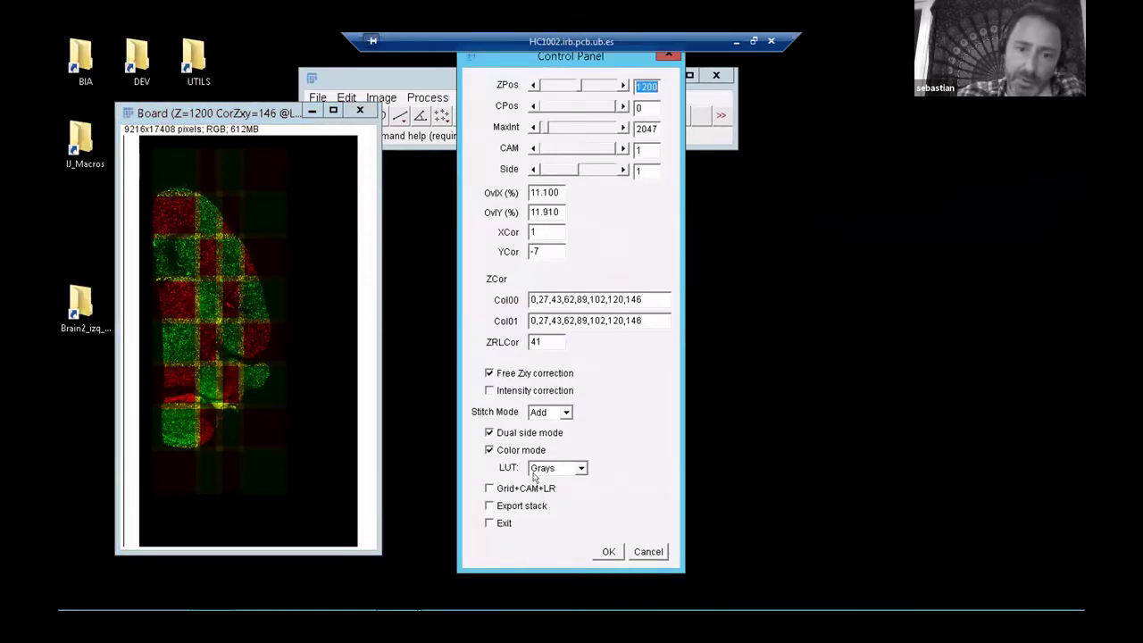
pyautogui.click(515, 451)
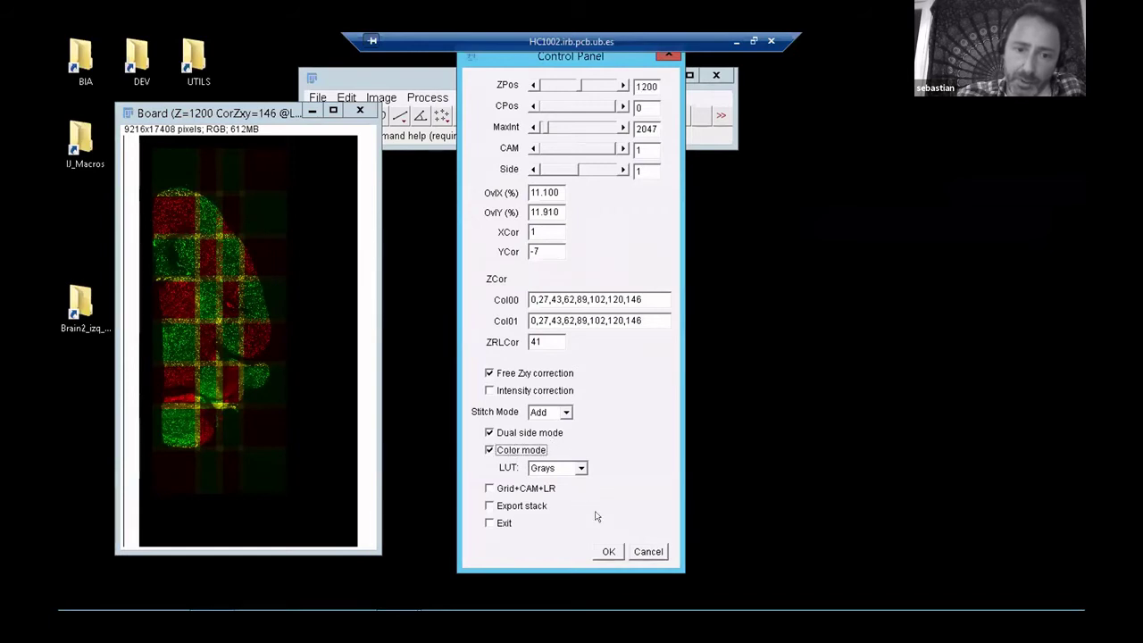
pyautogui.click(605, 551)
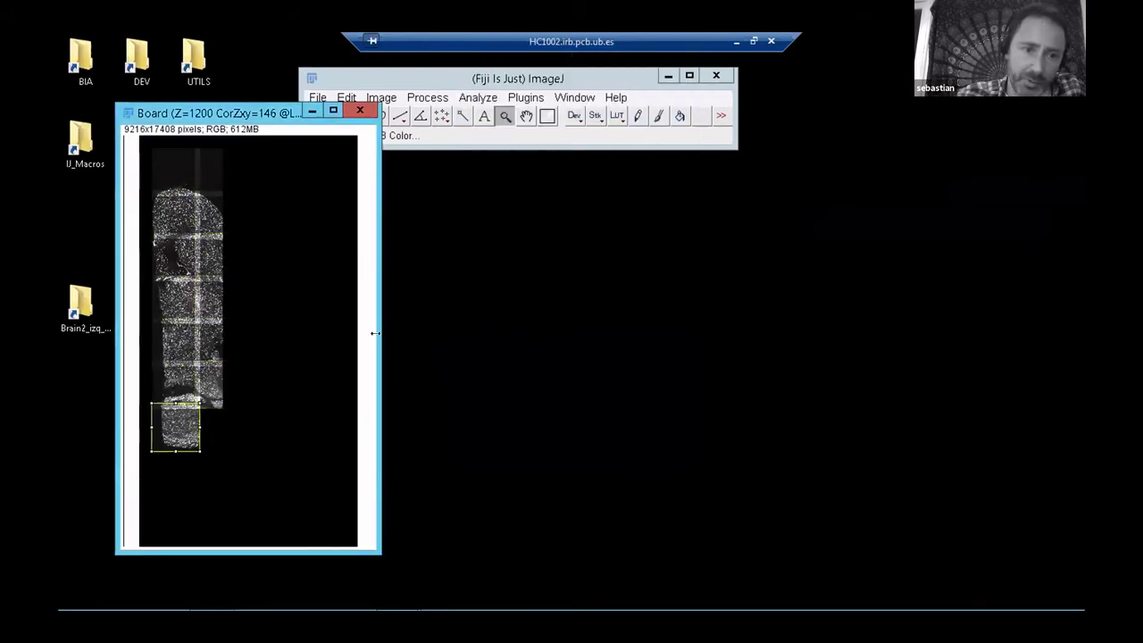
# Step: Widen the board and examine the tile overlaps in the upper part of the brain up close, keeping the ImageJ window clear
pyautogui.moveTo(376, 333); pyautogui.dragTo(492, 342)
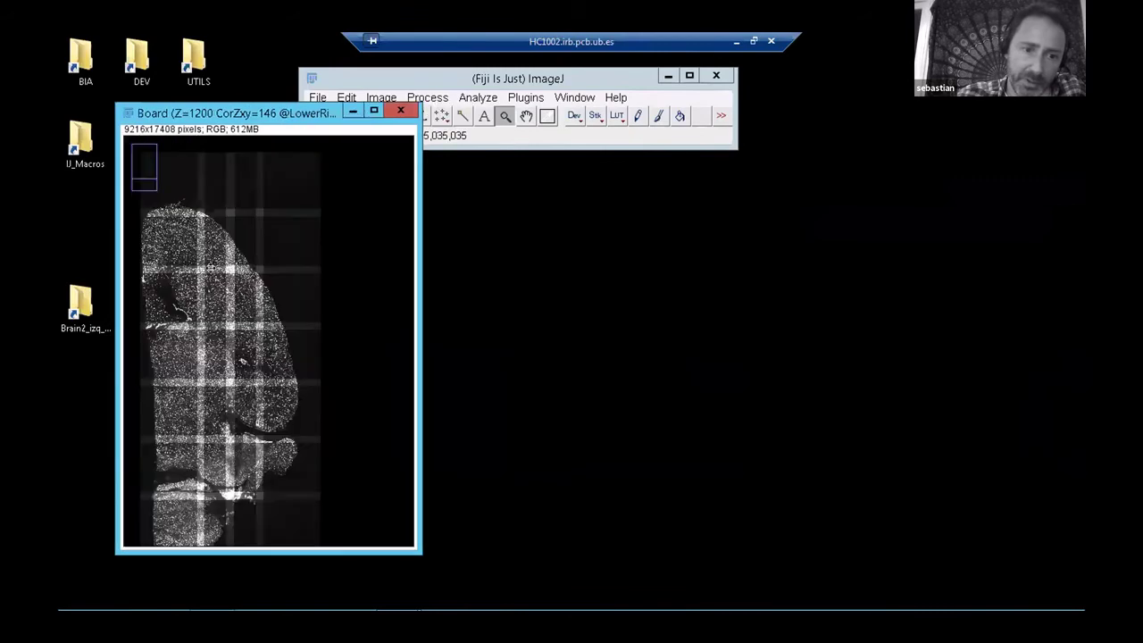
pyautogui.scroll(2, 419, 333)
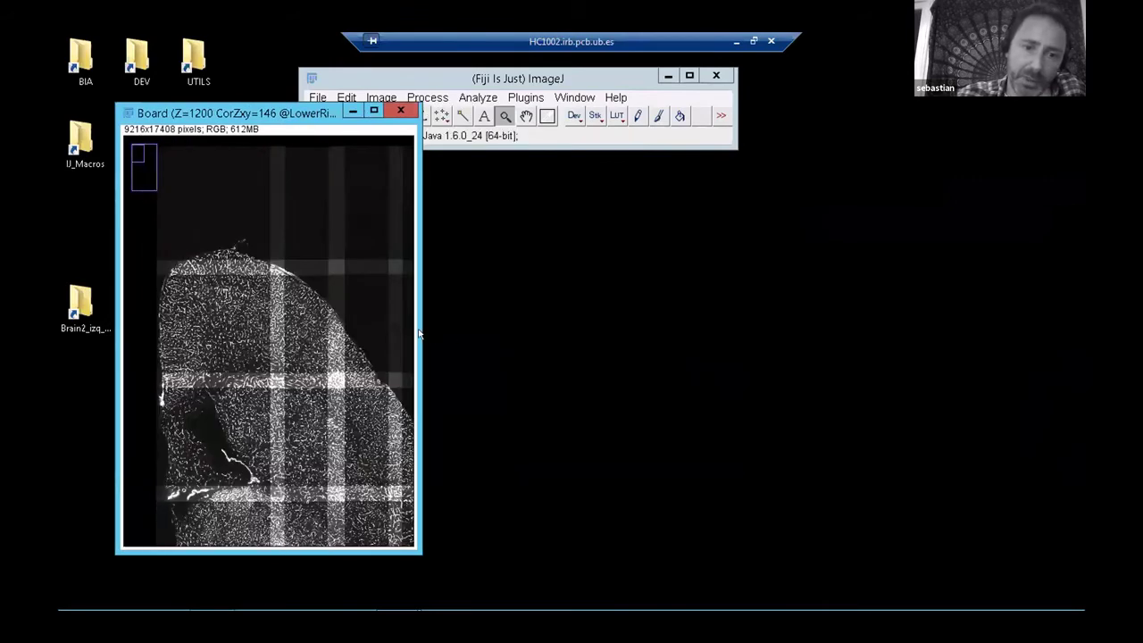
pyautogui.moveTo(419, 333); pyautogui.dragTo(536, 331)
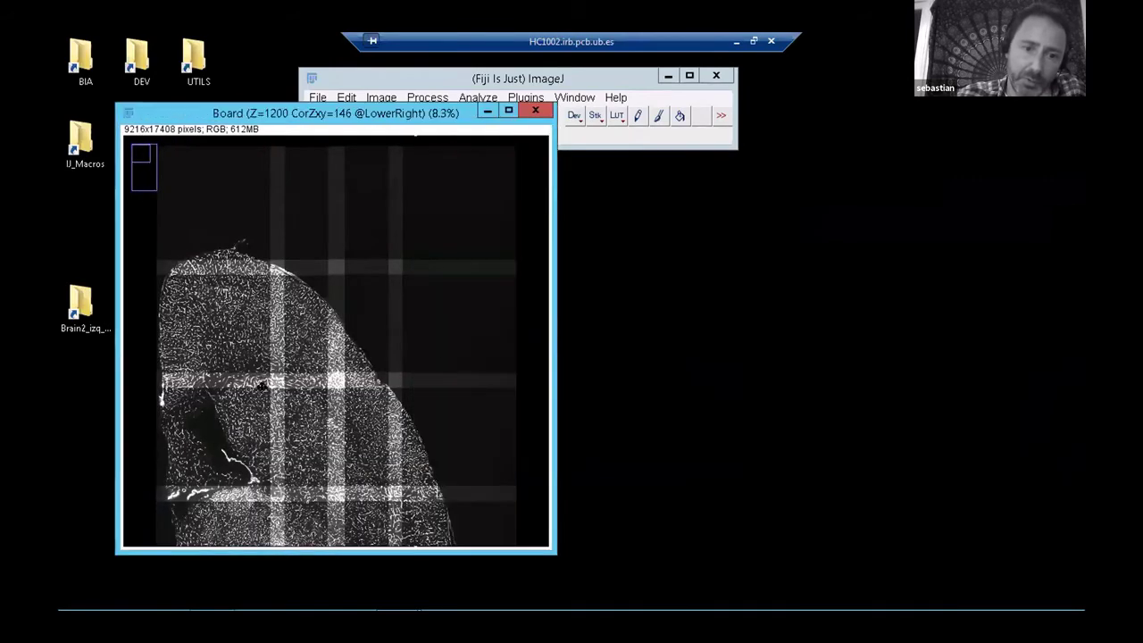
pyautogui.scroll(1, 298, 328)
pyautogui.scroll(-1, 308, 304)
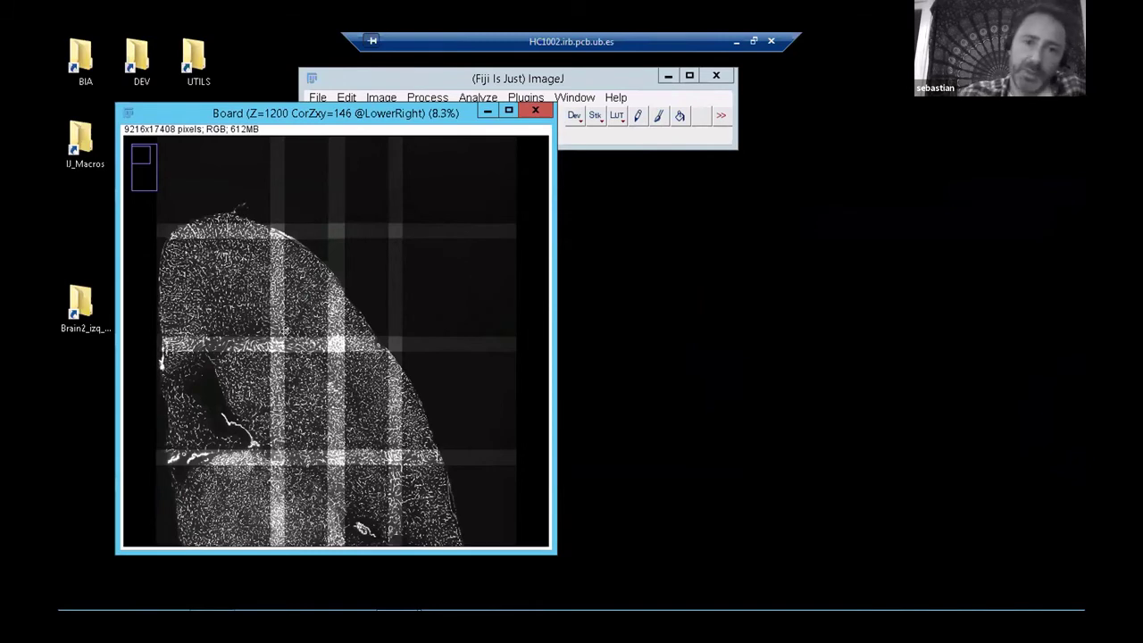
pyautogui.moveTo(480, 79); pyautogui.dragTo(566, 78)
pyautogui.click(286, 114)
pyautogui.moveTo(286, 113); pyautogui.dragTo(255, 114)
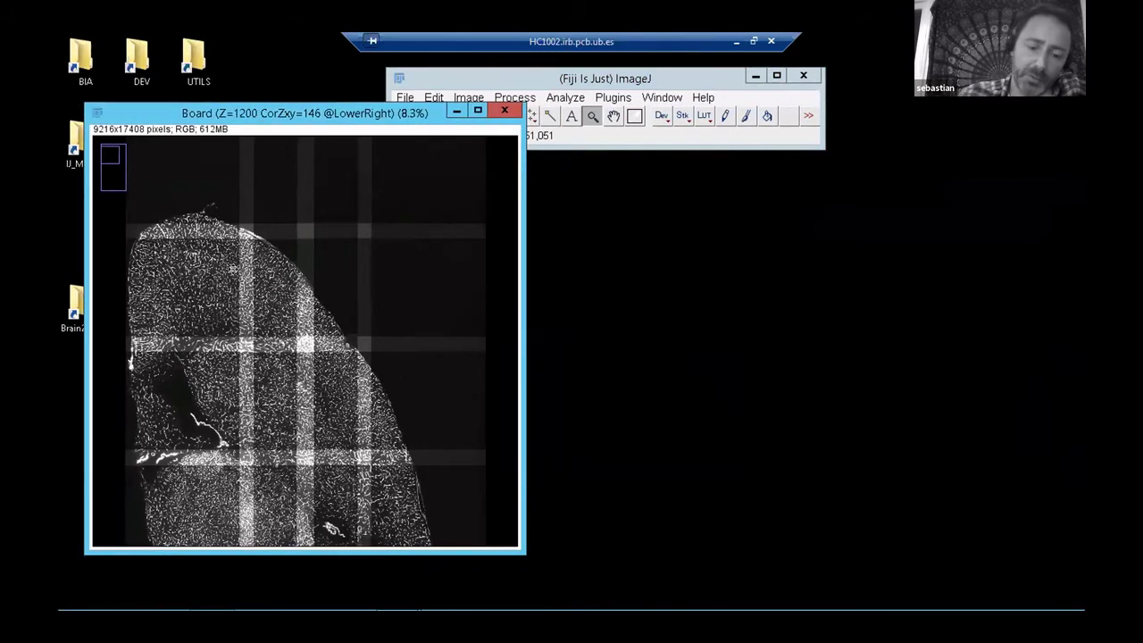
# Step: Set the mosaic's Z position to 1000 and inspect the upper part of the redrawn brain slice up close
pyautogui.click(233, 269)
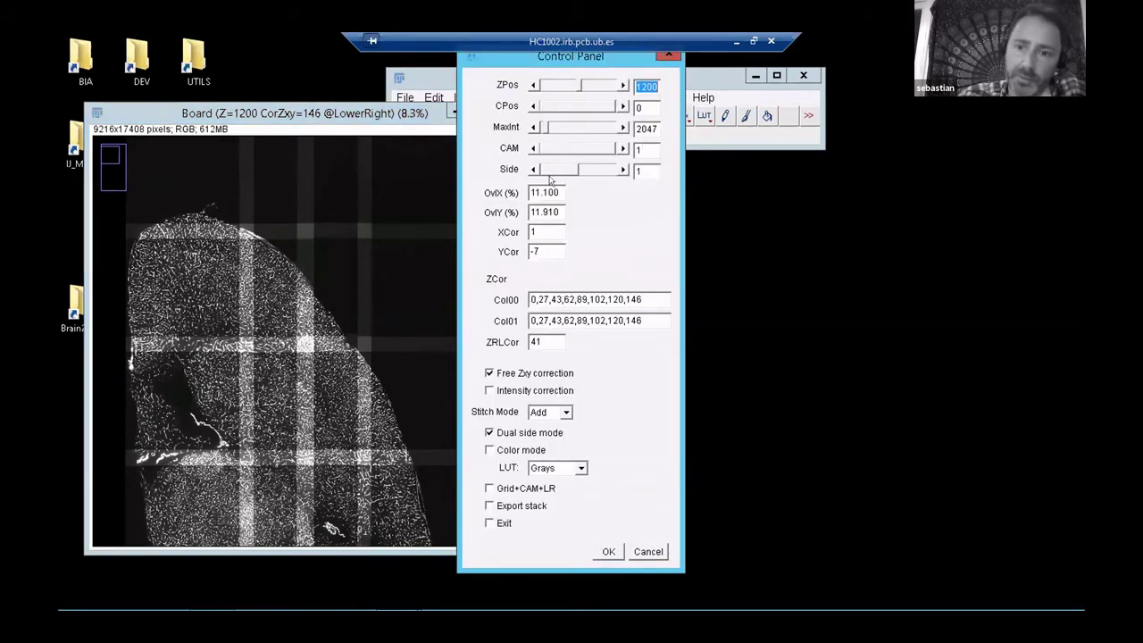
pyautogui.click(644, 86)
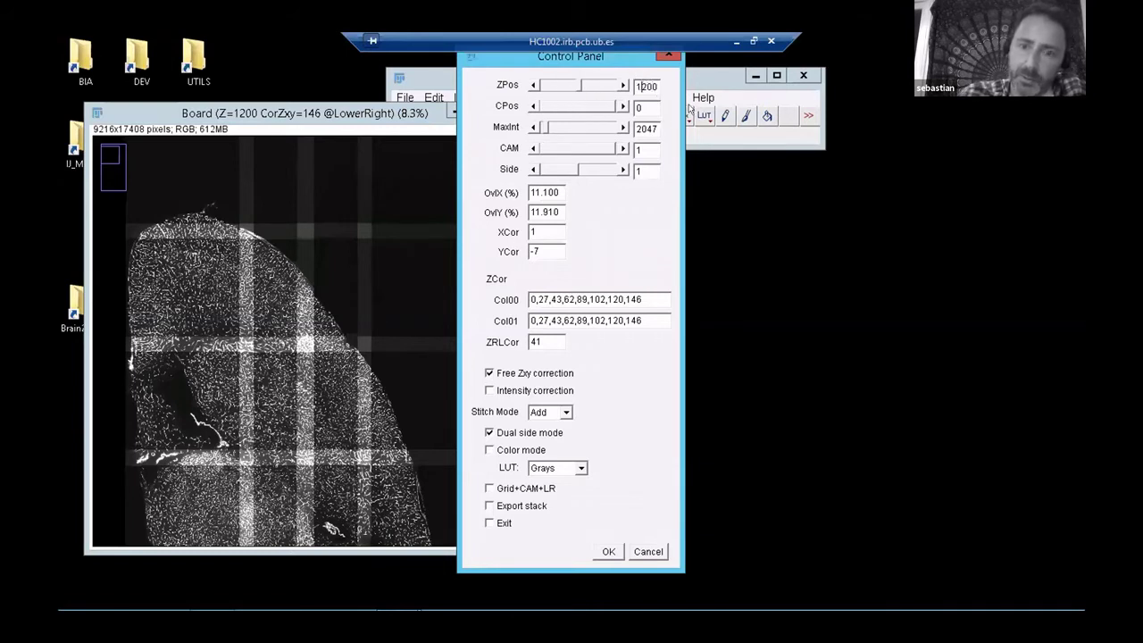
pyautogui.press('Delete')
pyautogui.write('0')
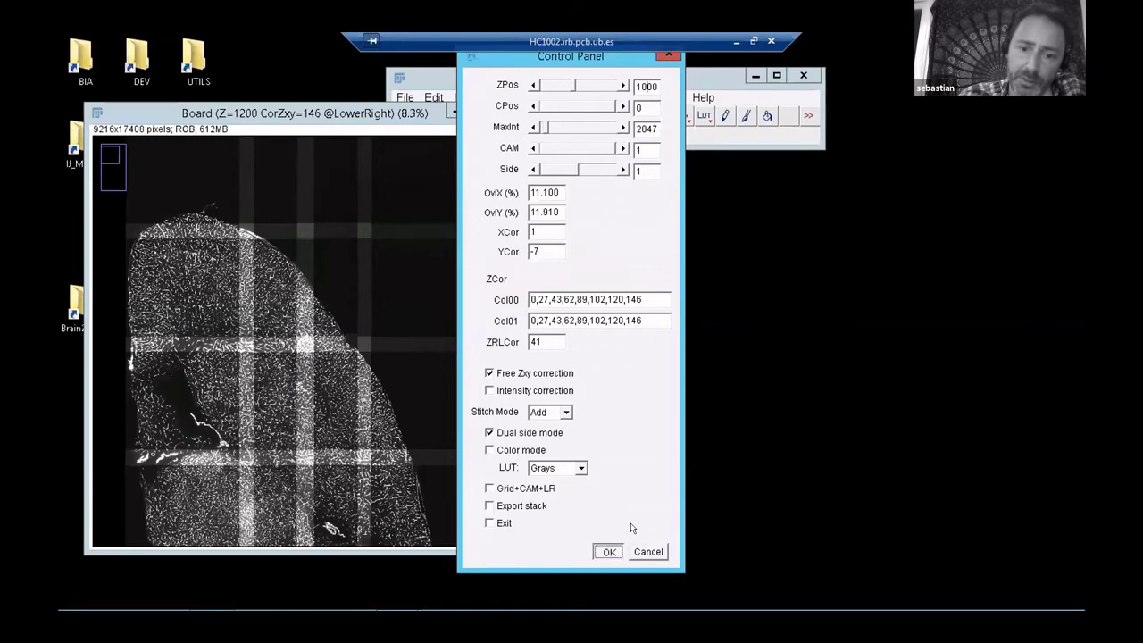
pyautogui.click(609, 551)
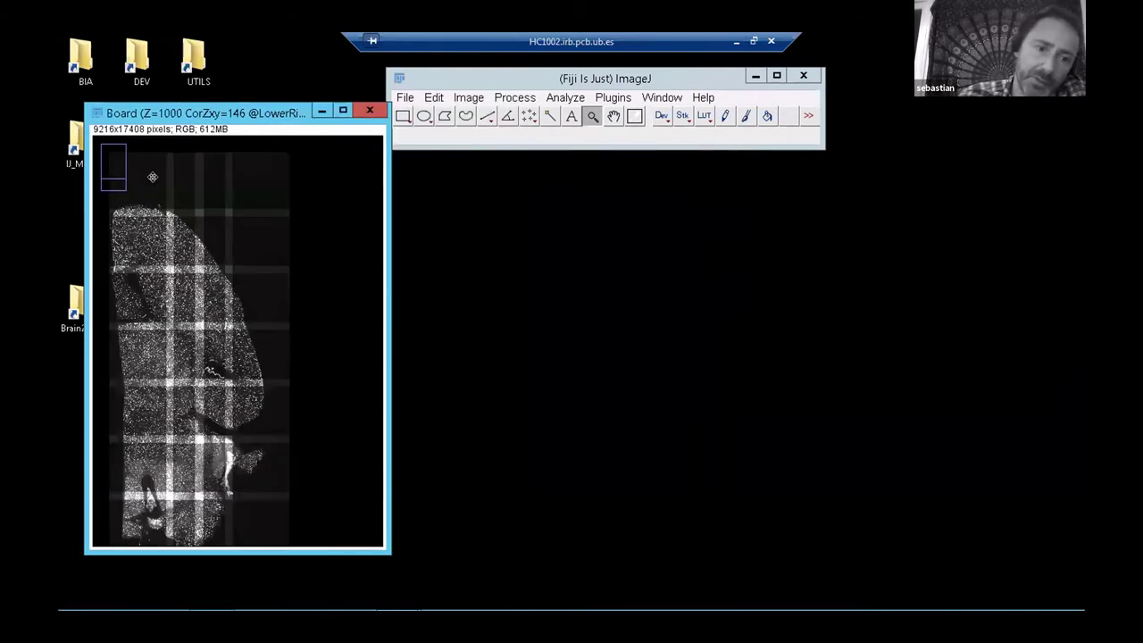
pyautogui.click(170, 286)
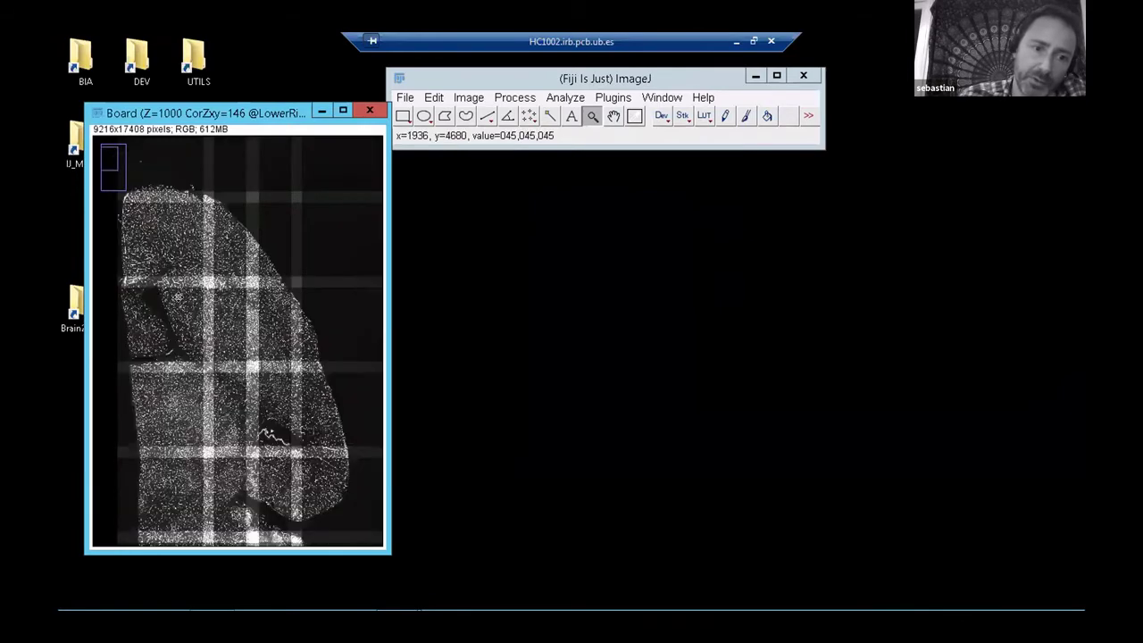
pyautogui.click(170, 285)
pyautogui.click(384, 294)
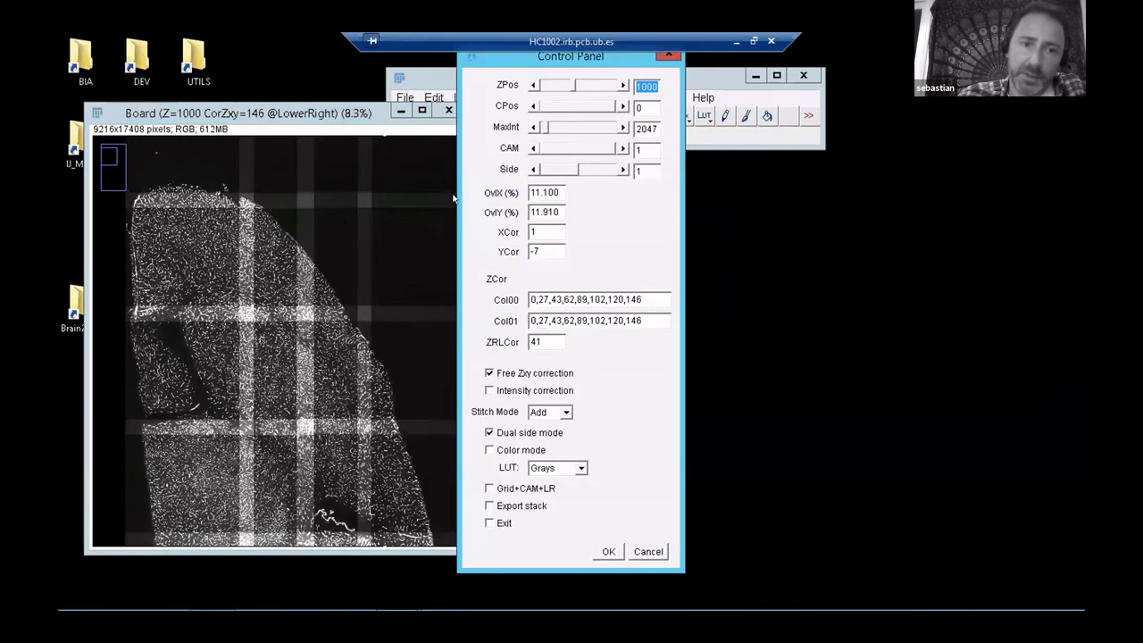
# Step: Set the stitch mode to Max and redraw the mosaic, keeping the Control Panel clear of the board
pyautogui.moveTo(549, 58); pyautogui.dragTo(603, 58)
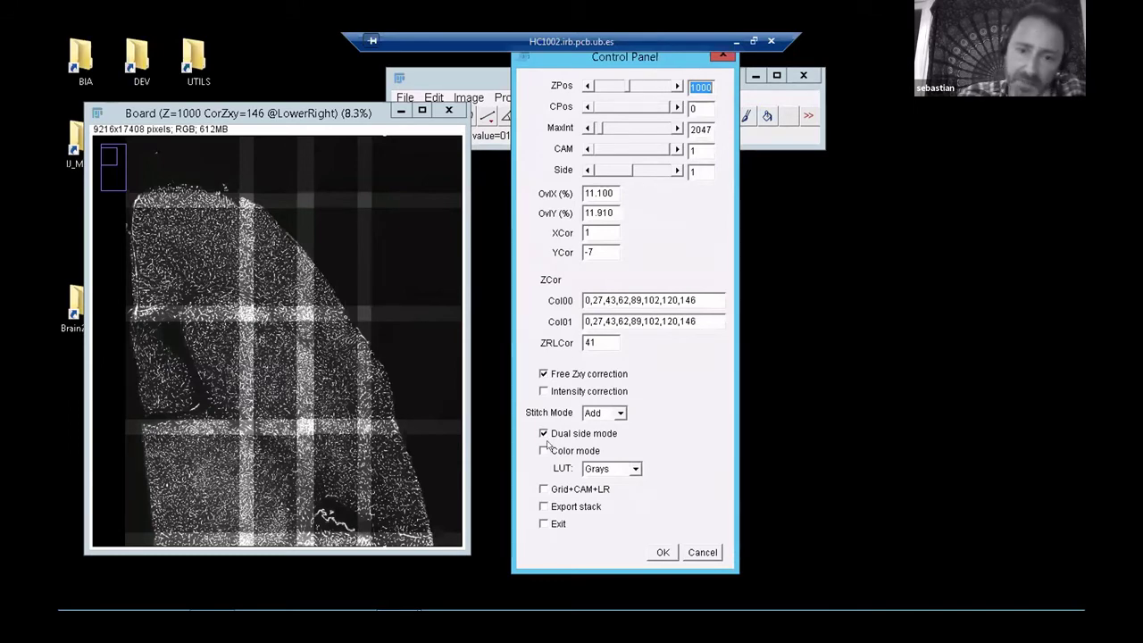
pyautogui.click(619, 414)
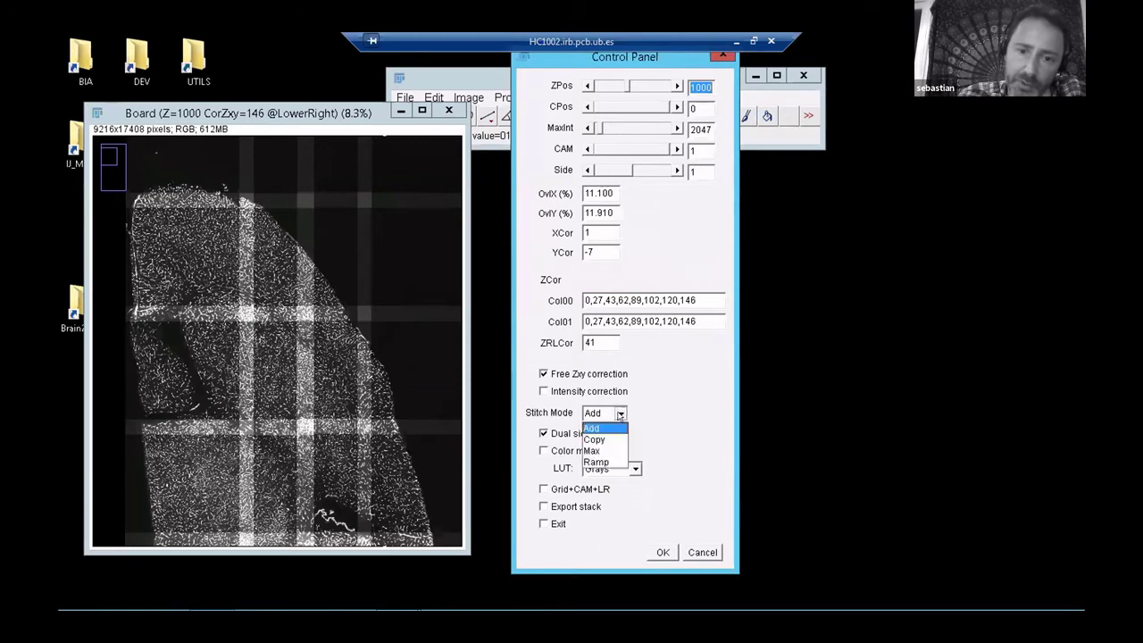
pyautogui.click(597, 451)
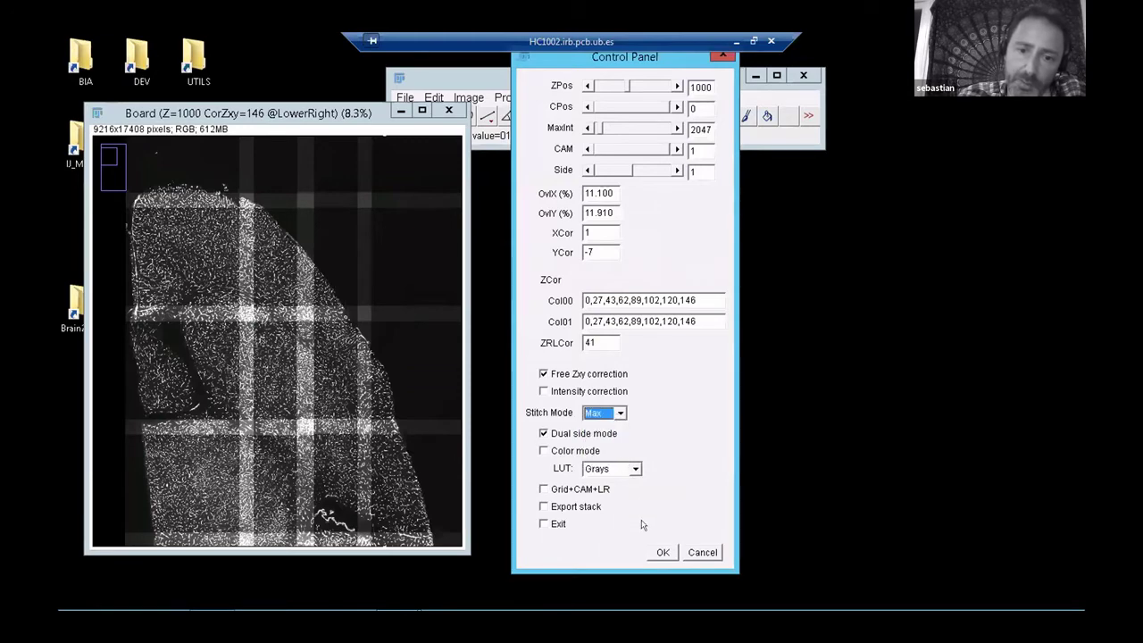
pyautogui.click(648, 548)
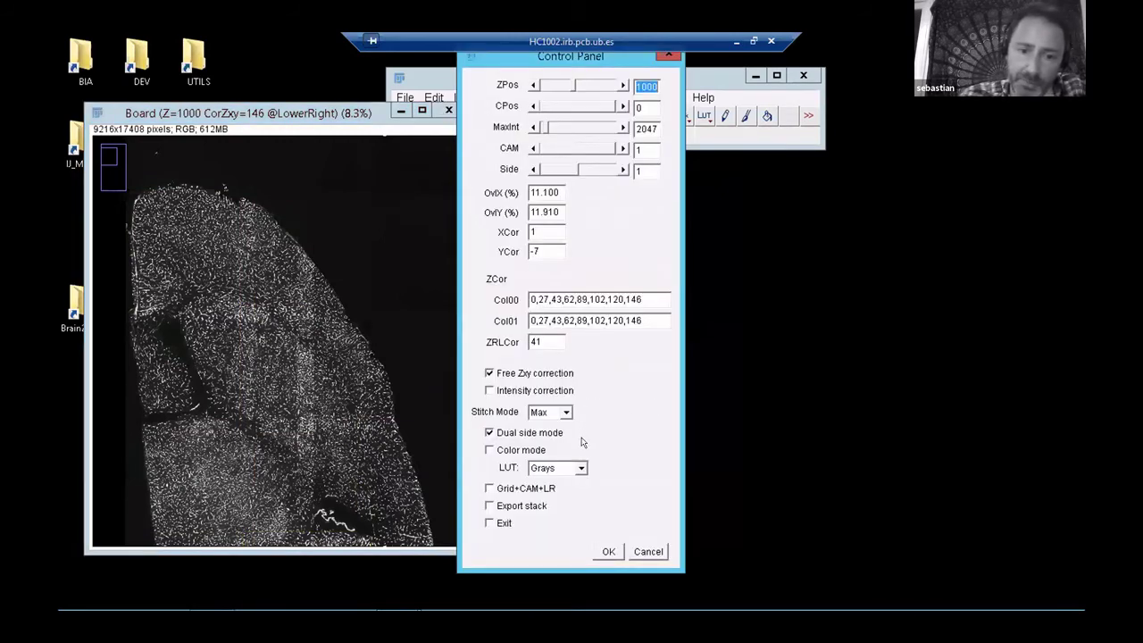
# Step: Exit MosaicExplorerJ without saving the current parameters to the ScanConfig file
pyautogui.click(498, 526)
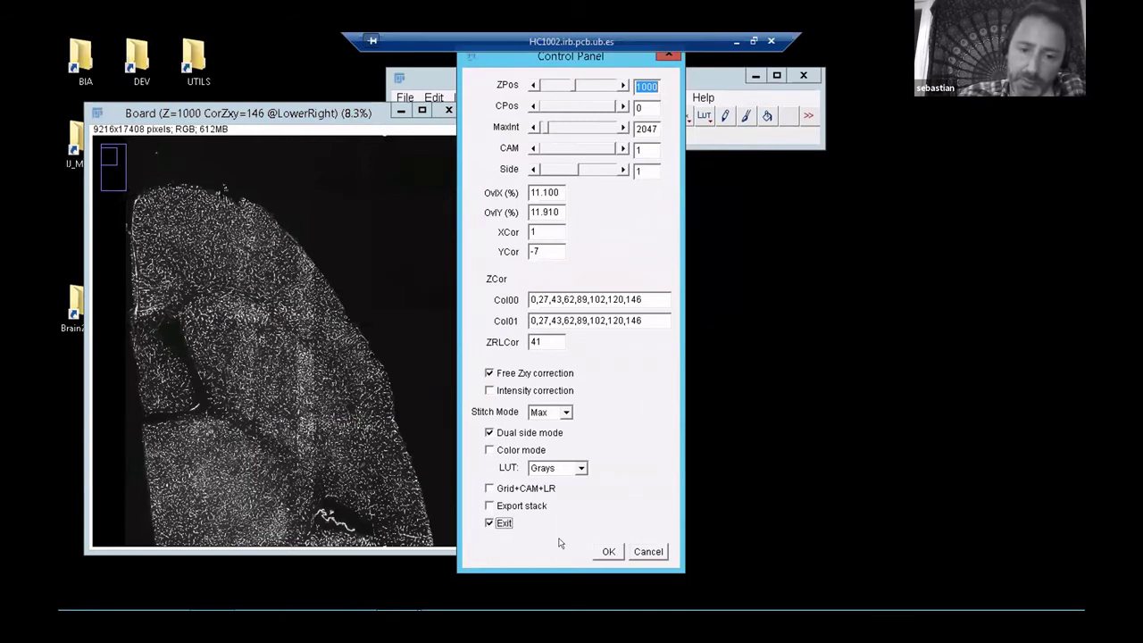
pyautogui.press('Return')
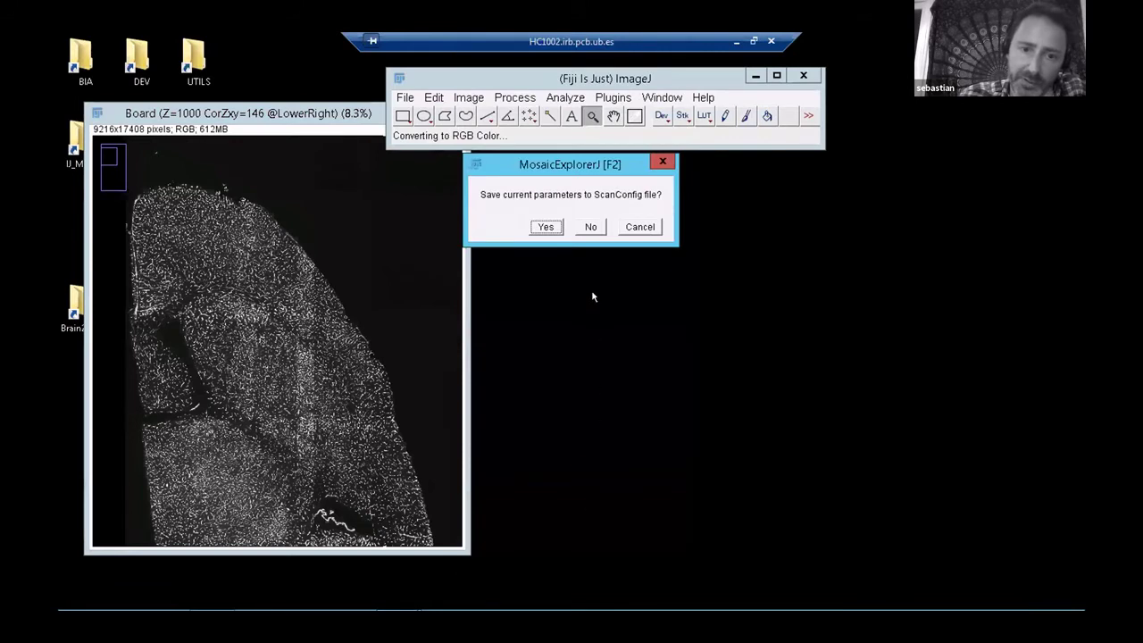
pyautogui.click(590, 227)
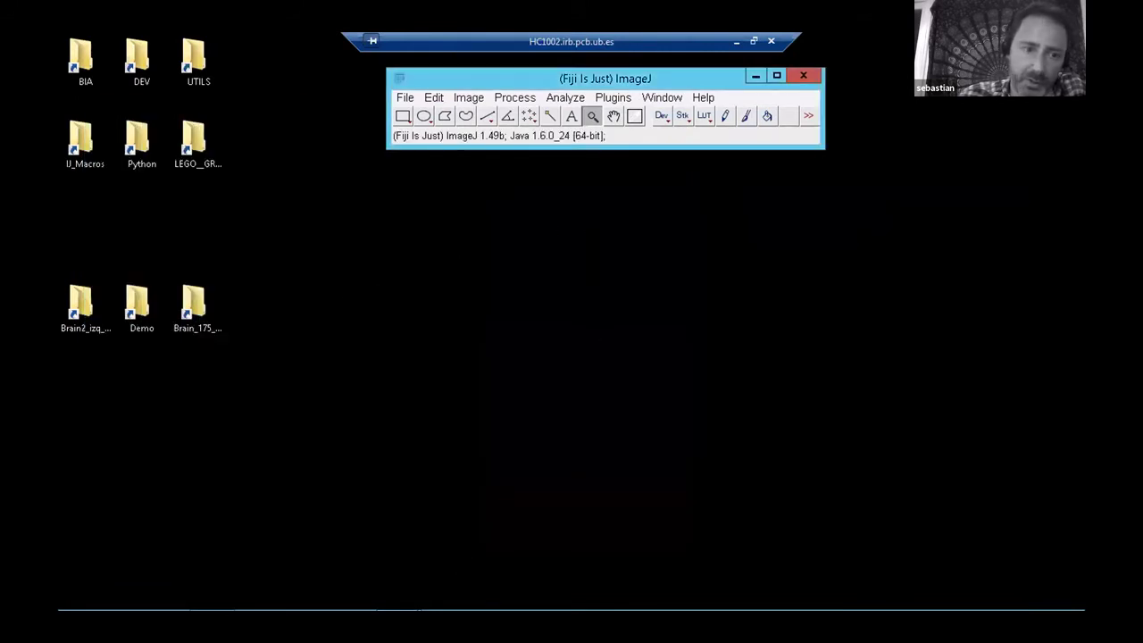
# Step: Load the Demo folder as the scan root folder with dual side and dual camera disabled
pyautogui.moveTo(547, 78); pyautogui.dragTo(491, 80)
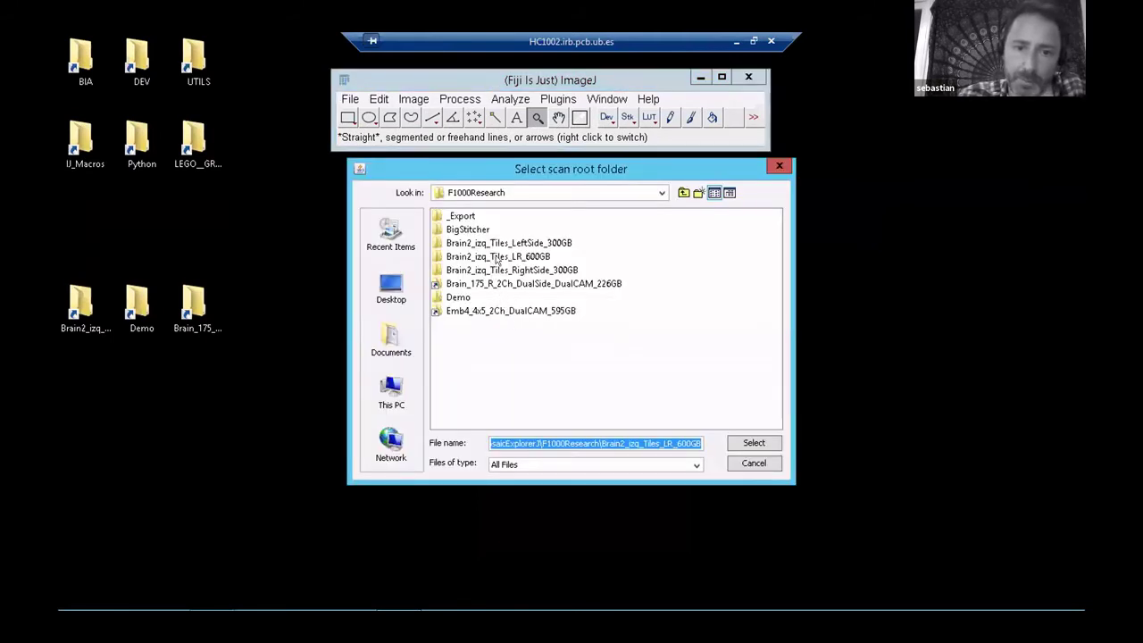
pyautogui.doubleClick(459, 296)
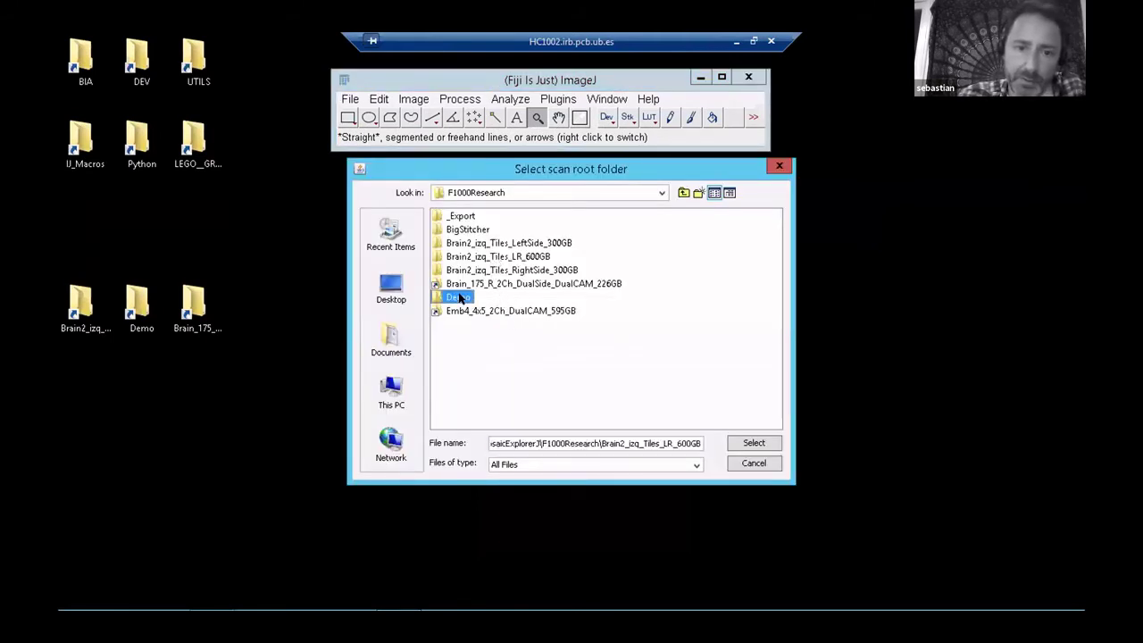
pyautogui.click(773, 443)
pyautogui.click(547, 386)
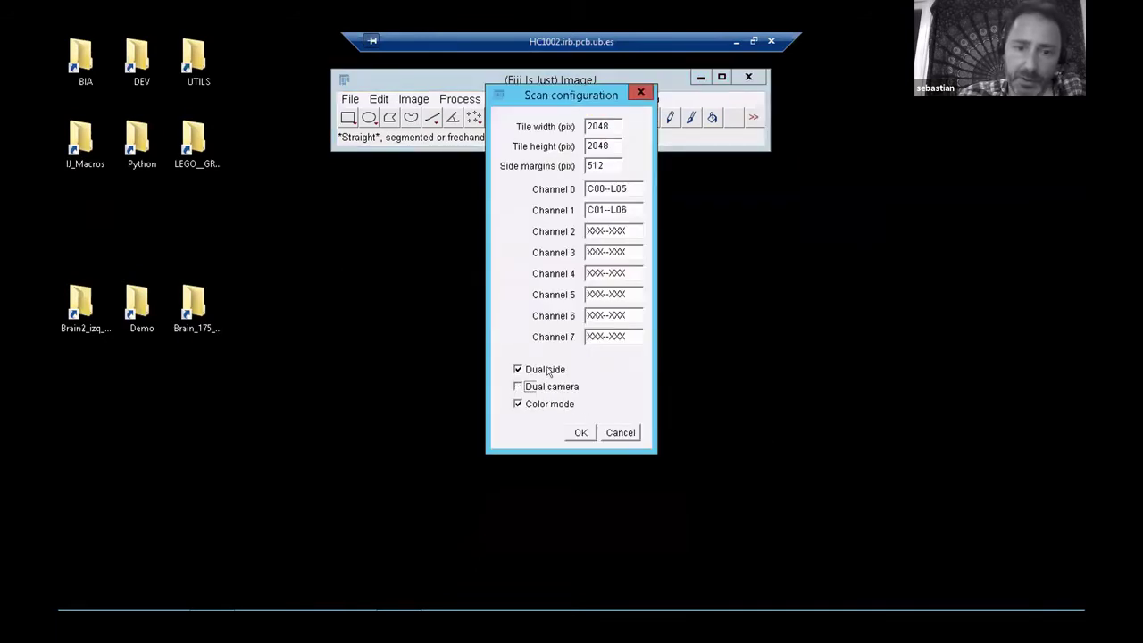
pyautogui.click(547, 372)
pyautogui.moveTo(564, 95); pyautogui.dragTo(619, 132)
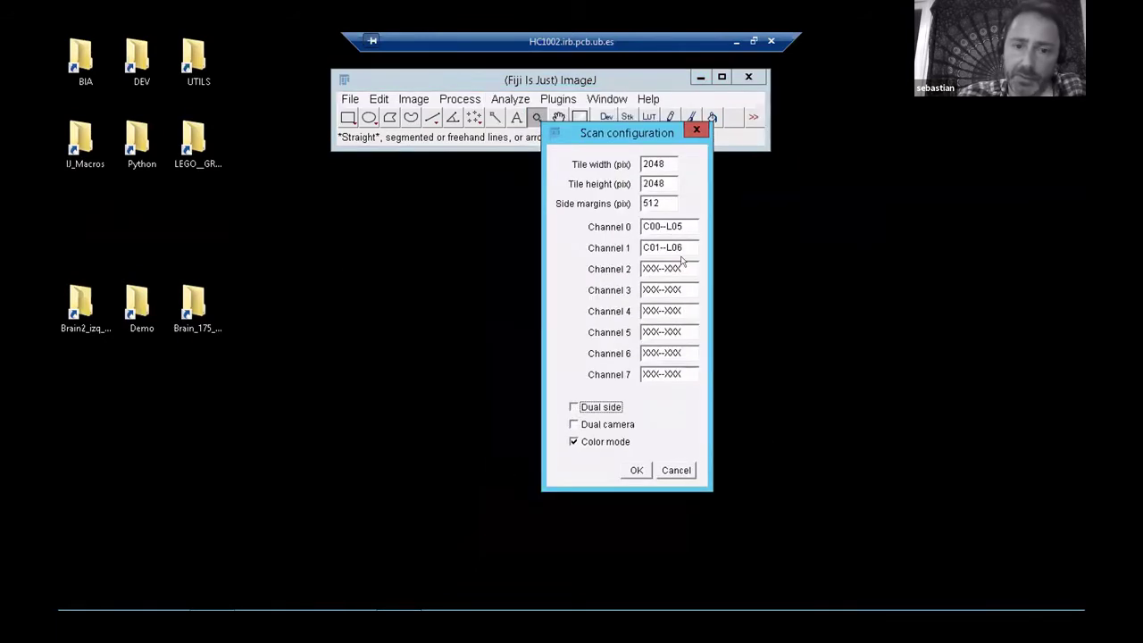
pyautogui.click(636, 470)
pyautogui.click(521, 226)
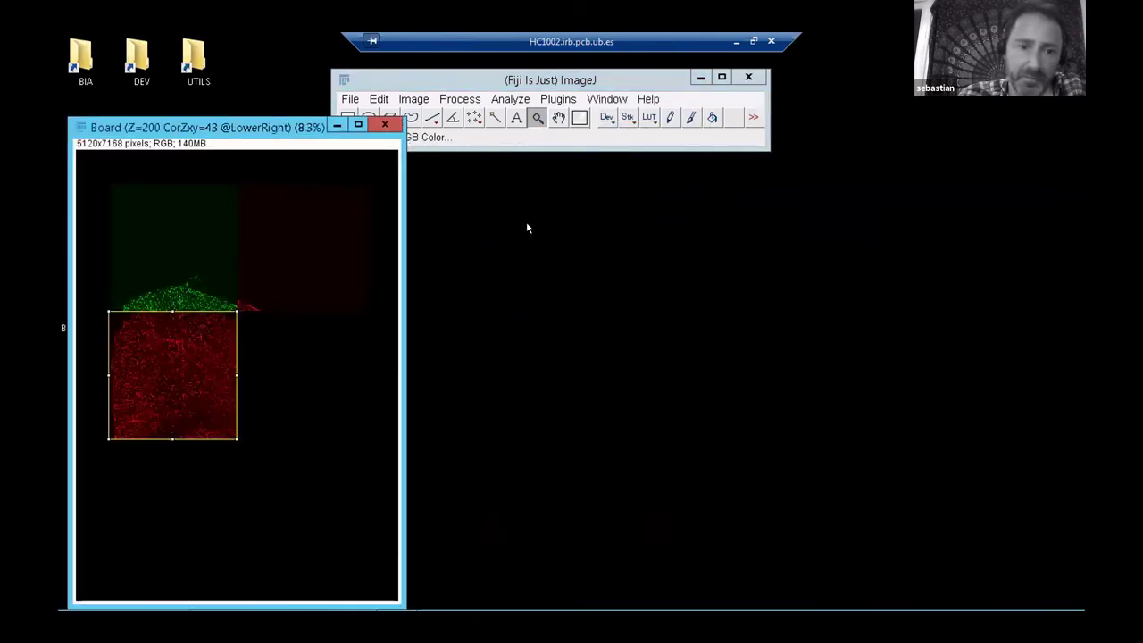
# Step: Arrange the board beside the ImageJ window and magnify the junction of the four upper tiles to 50%
pyautogui.moveTo(221, 132); pyautogui.dragTo(277, 125)
pyautogui.moveTo(455, 107); pyautogui.dragTo(472, 79)
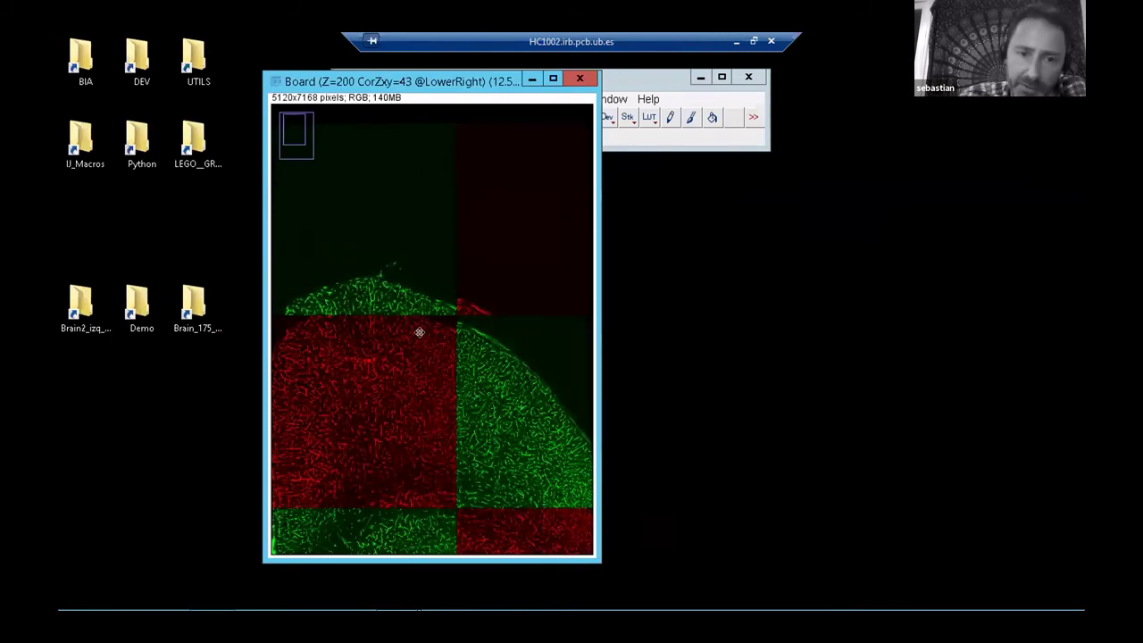
pyautogui.press('+')
pyautogui.press('+')
pyautogui.press('+')
pyautogui.press('+')
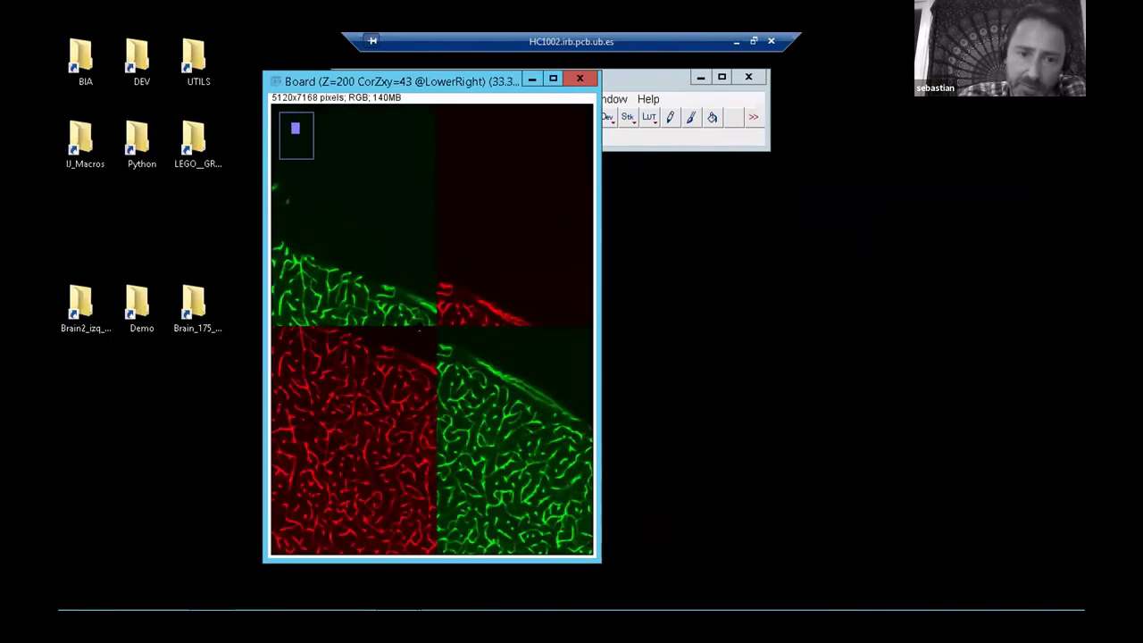
pyautogui.press('+')
pyautogui.moveTo(444, 86); pyautogui.dragTo(287, 93)
pyautogui.moveTo(547, 78); pyautogui.dragTo(657, 78)
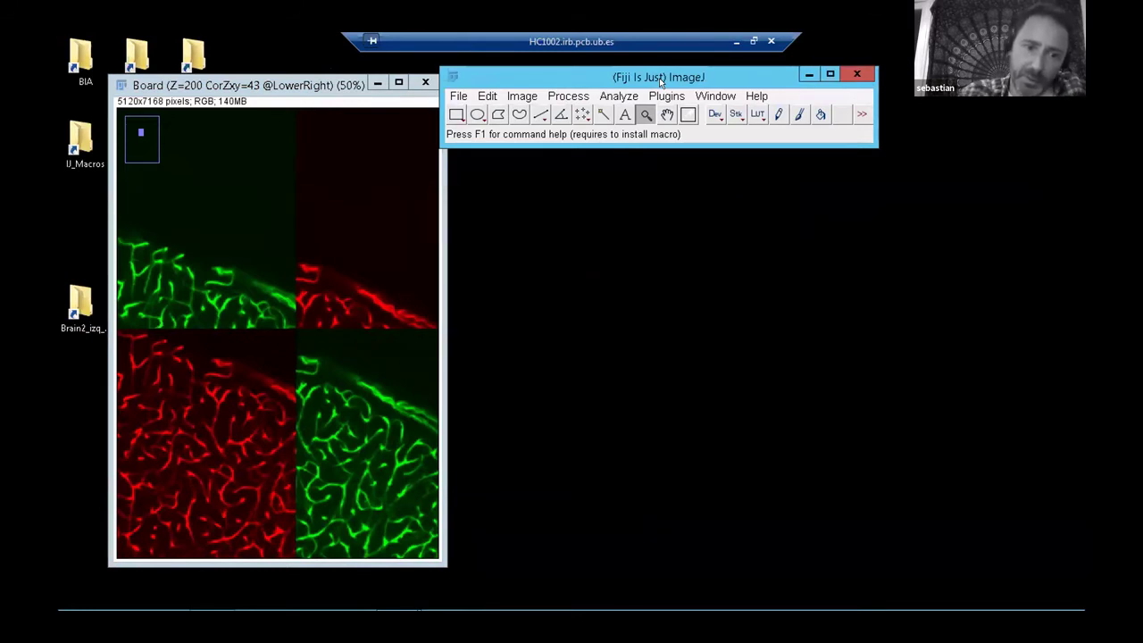
pyautogui.moveTo(678, 79); pyautogui.dragTo(708, 76)
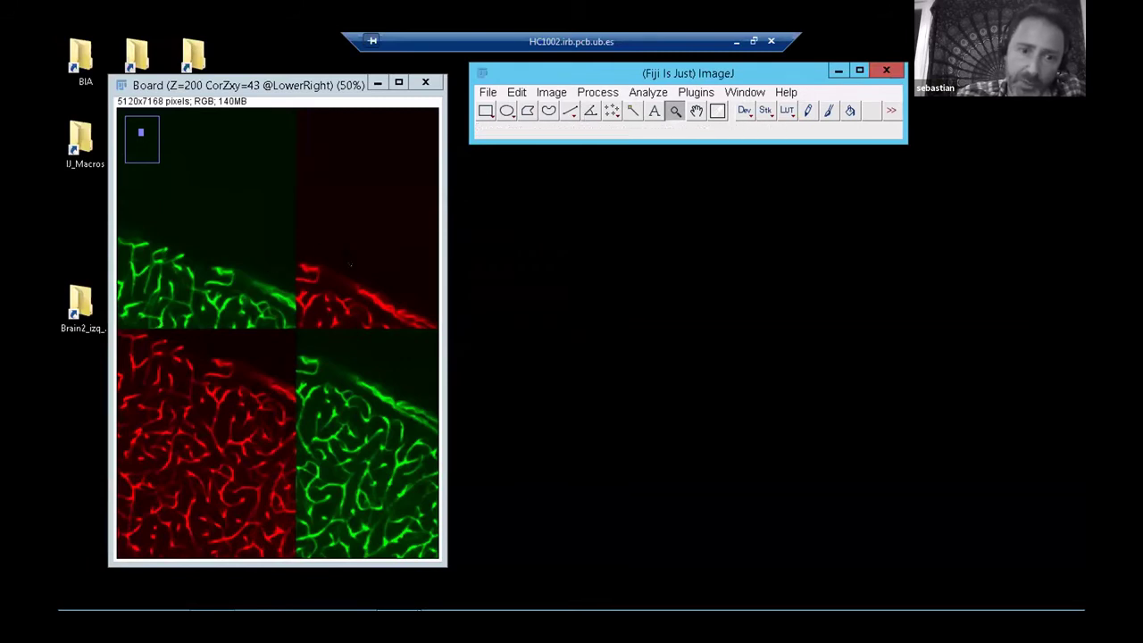
# Step: Draw a line joining the same vessel in the two upper neighbouring tiles and apply Register OvlX & YCor --> OvlY & XCorr
pyautogui.click(568, 110)
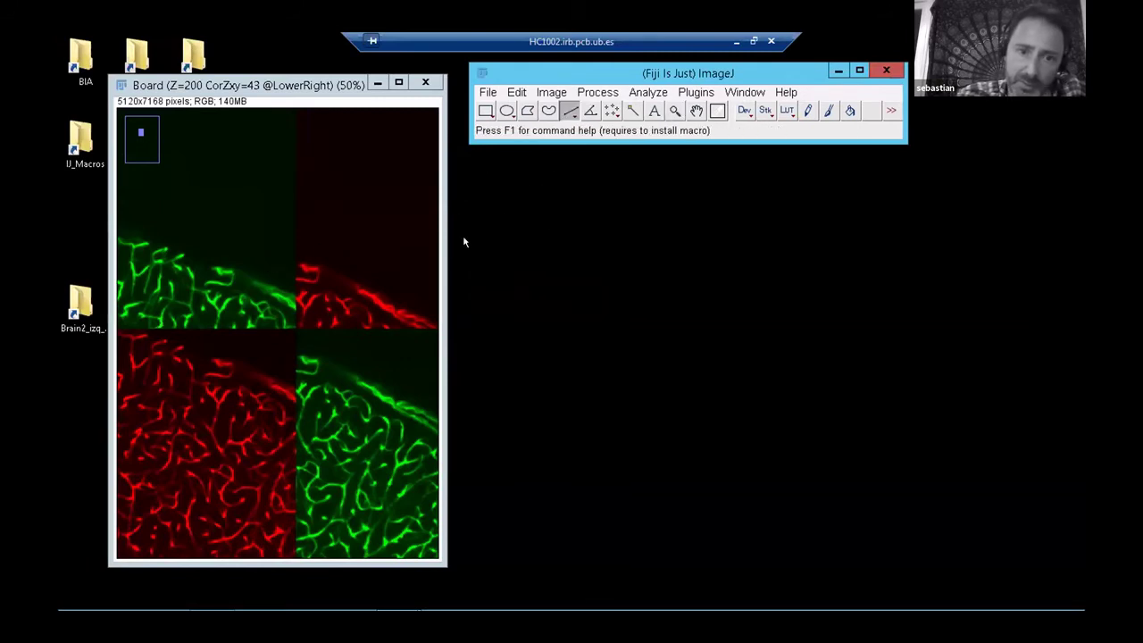
pyautogui.moveTo(318, 268); pyautogui.dragTo(230, 271)
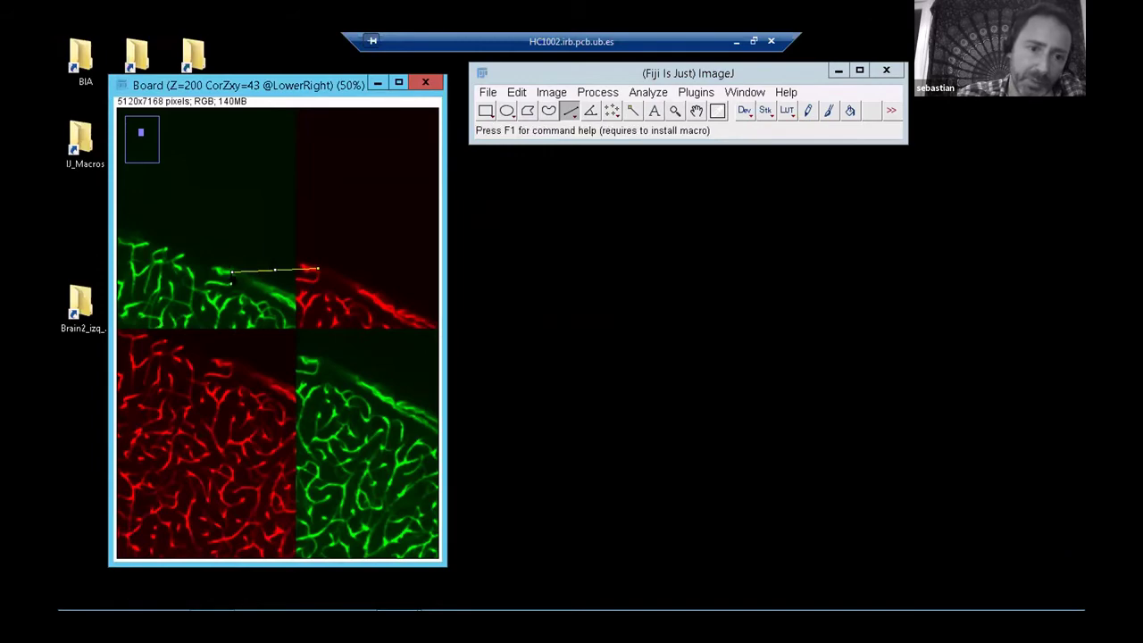
pyautogui.press('space')
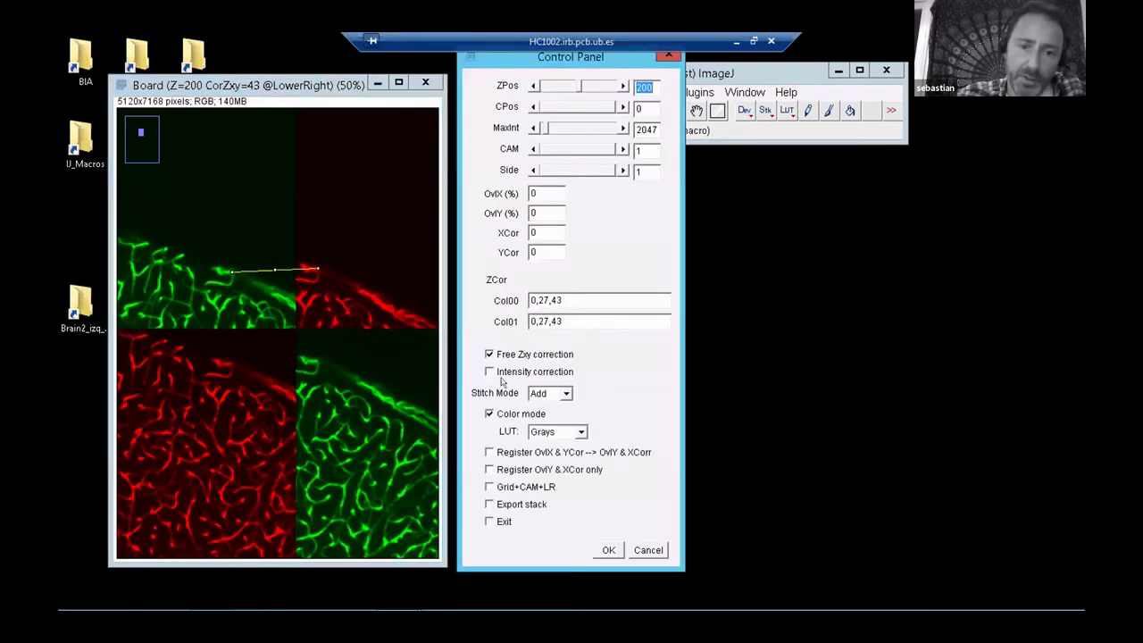
pyautogui.click(527, 453)
pyautogui.click(608, 550)
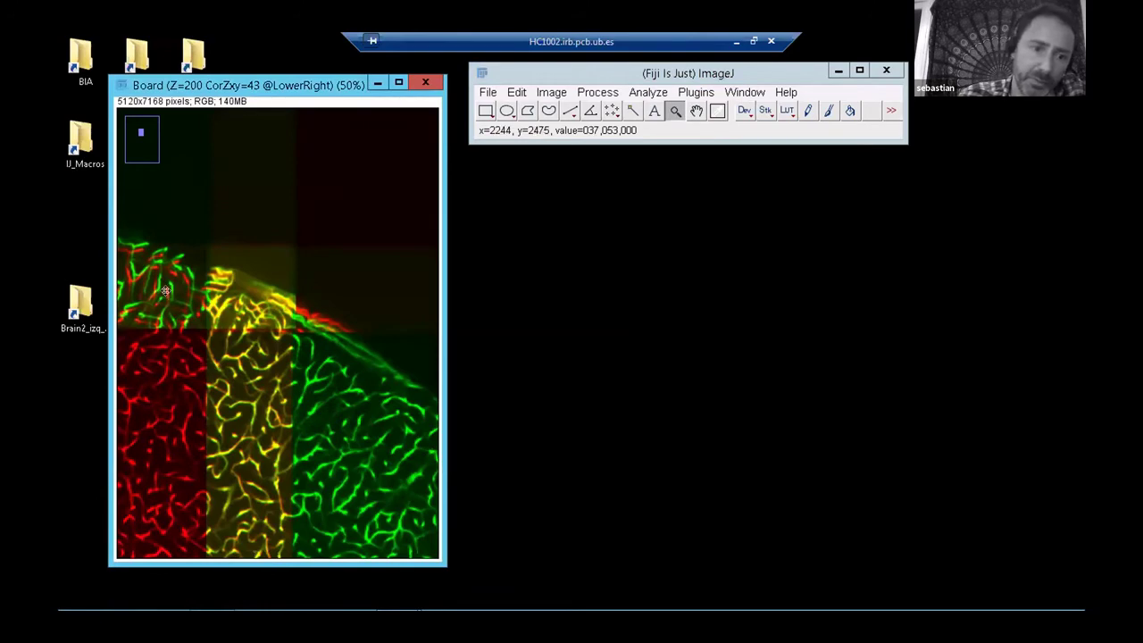
# Step: Draw a short line between matching red and green vessels in the vertical tile overlap and apply Register OvlY & XCor only
pyautogui.press('-')
pyautogui.press('-')
pyautogui.press('+')
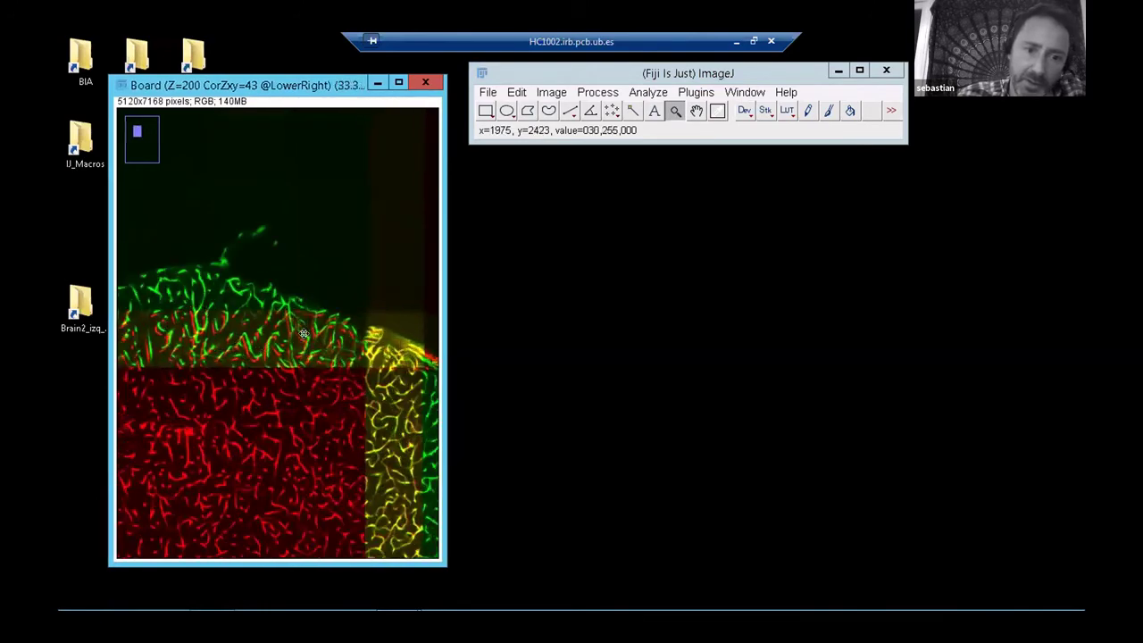
pyautogui.press('+')
pyautogui.press('+')
pyautogui.press('+')
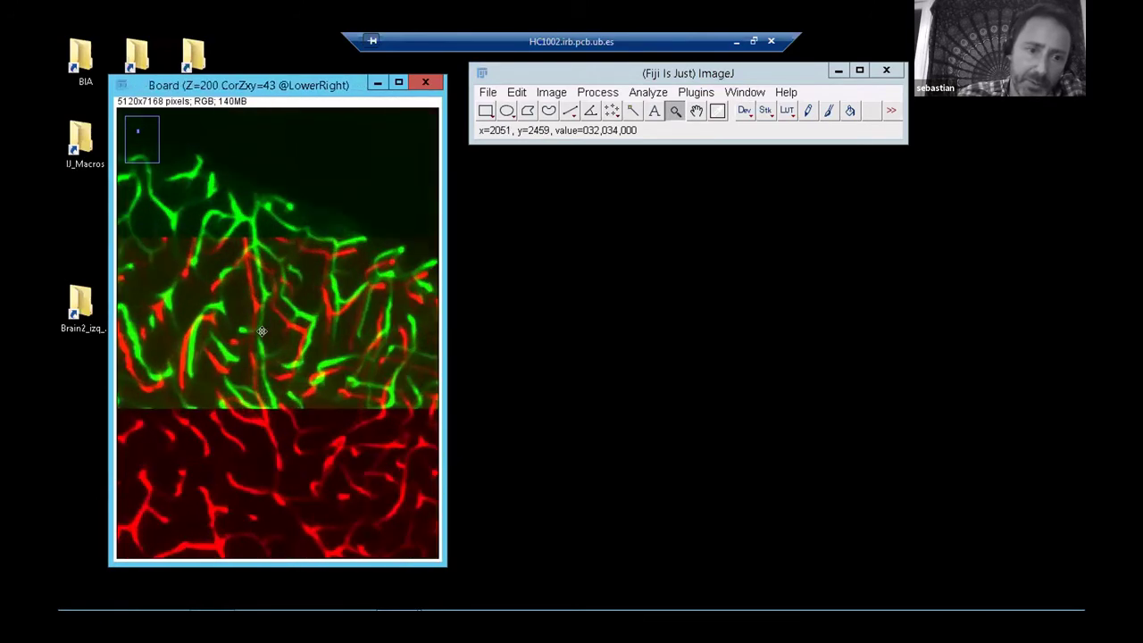
pyautogui.click(567, 109)
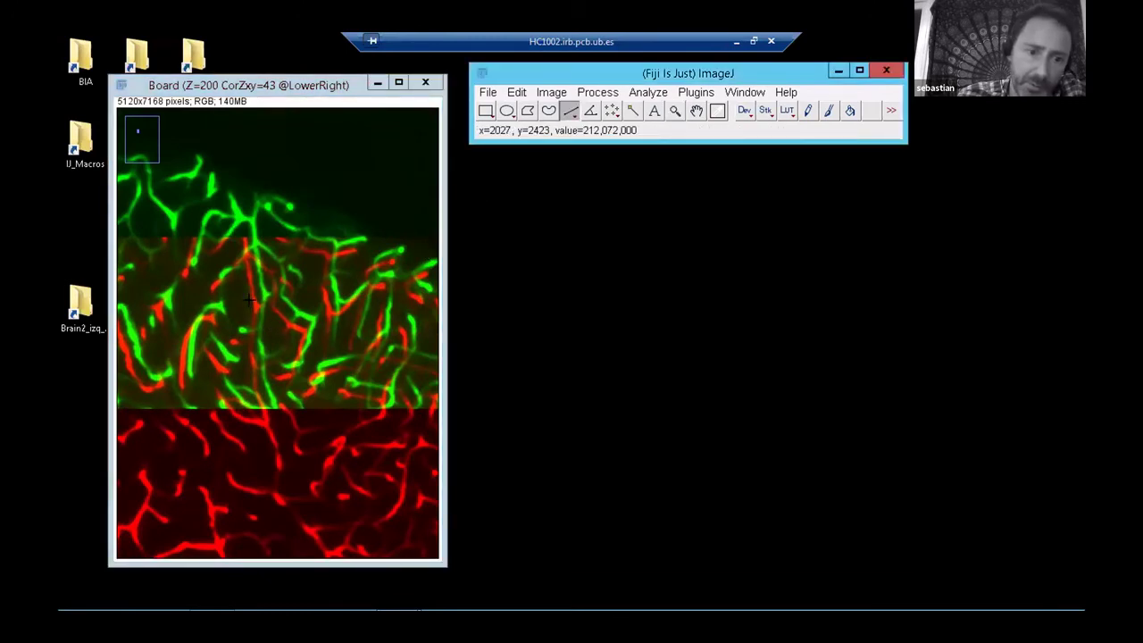
pyautogui.moveTo(253, 301); pyautogui.dragTo(259, 290)
pyautogui.click(321, 284)
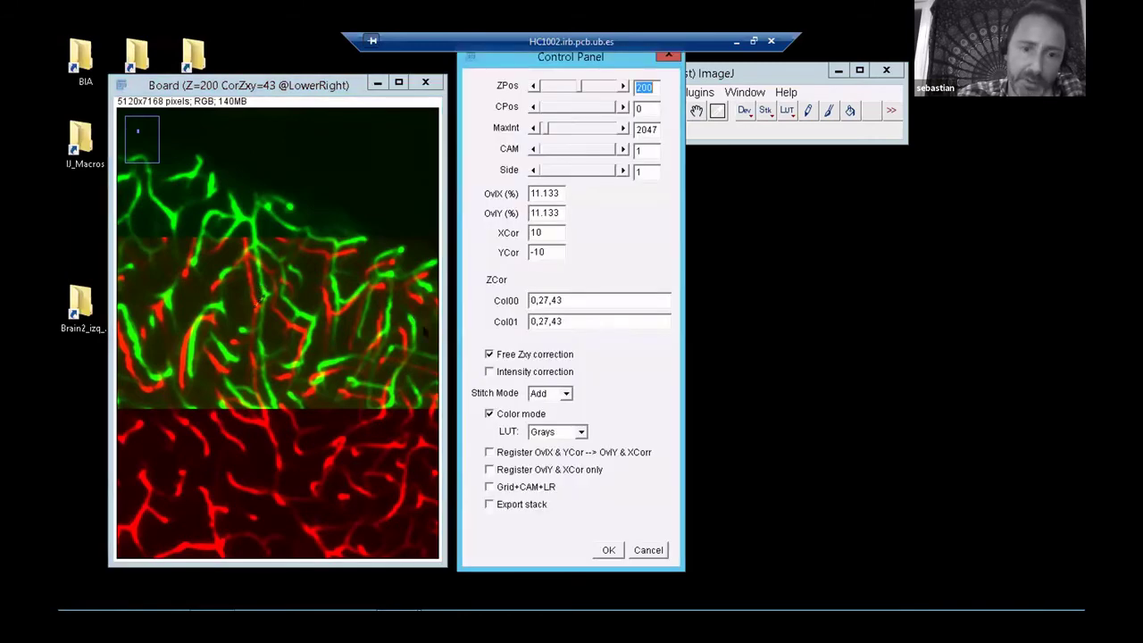
pyautogui.click(525, 470)
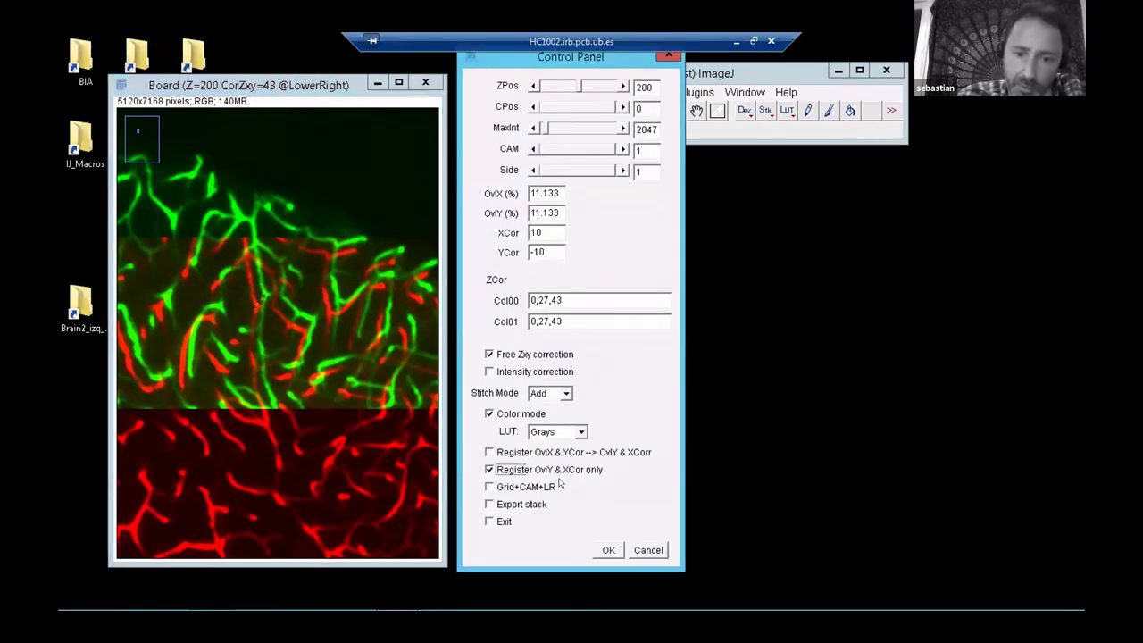
pyautogui.click(608, 550)
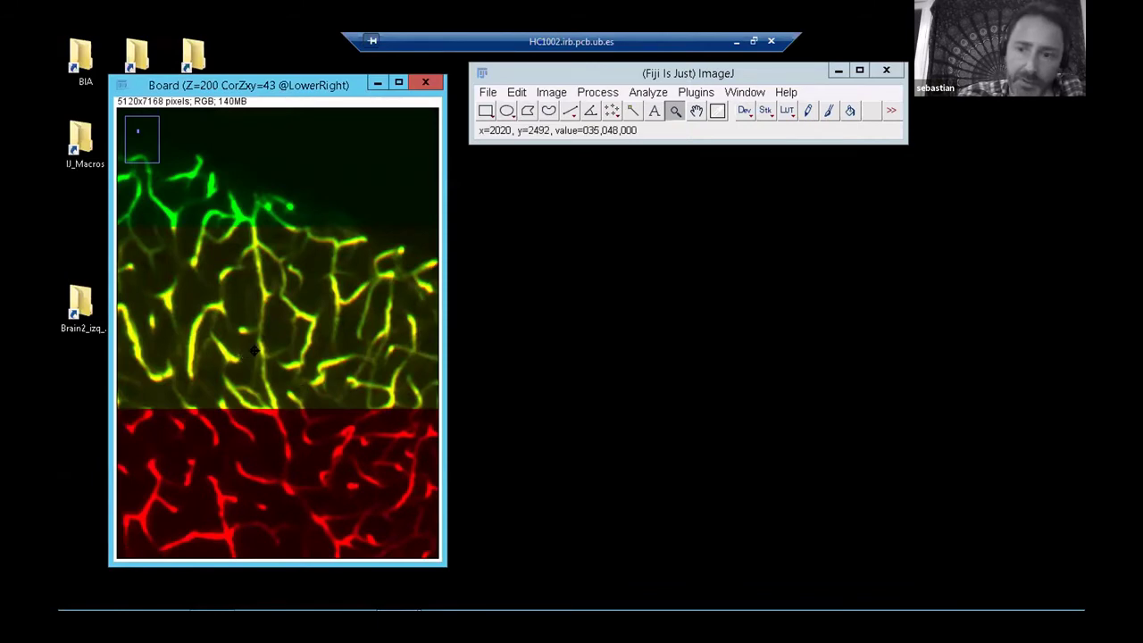
# Step: Examine the registered horizontal and vertical tile overlaps across the mosaic
pyautogui.rightClick(254, 348)
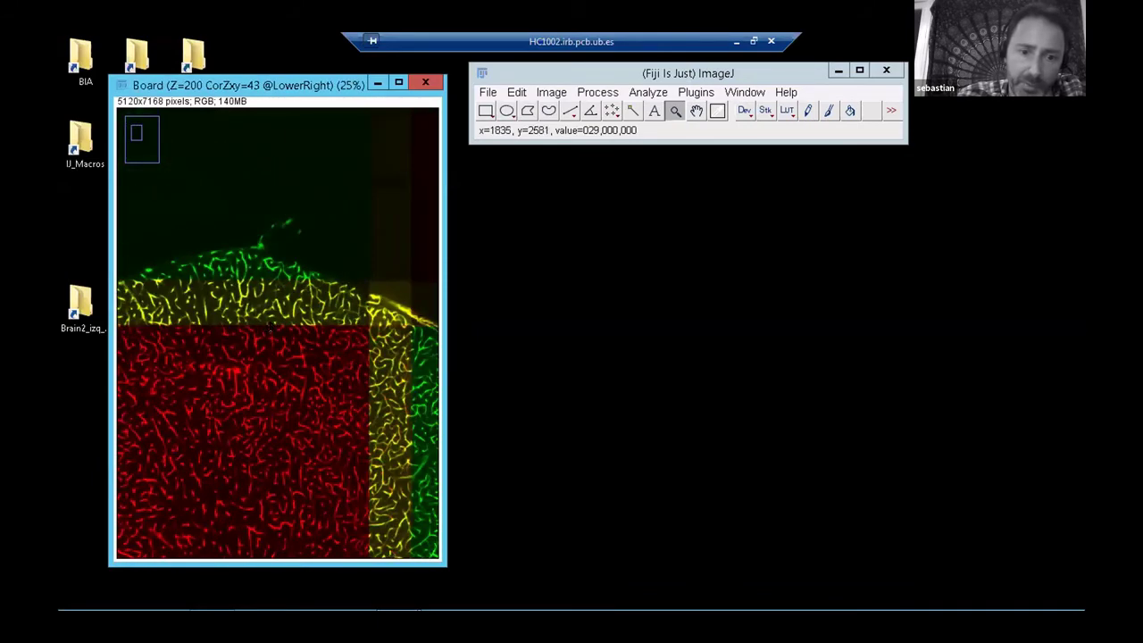
pyautogui.rightClick(268, 323)
pyautogui.click(243, 365)
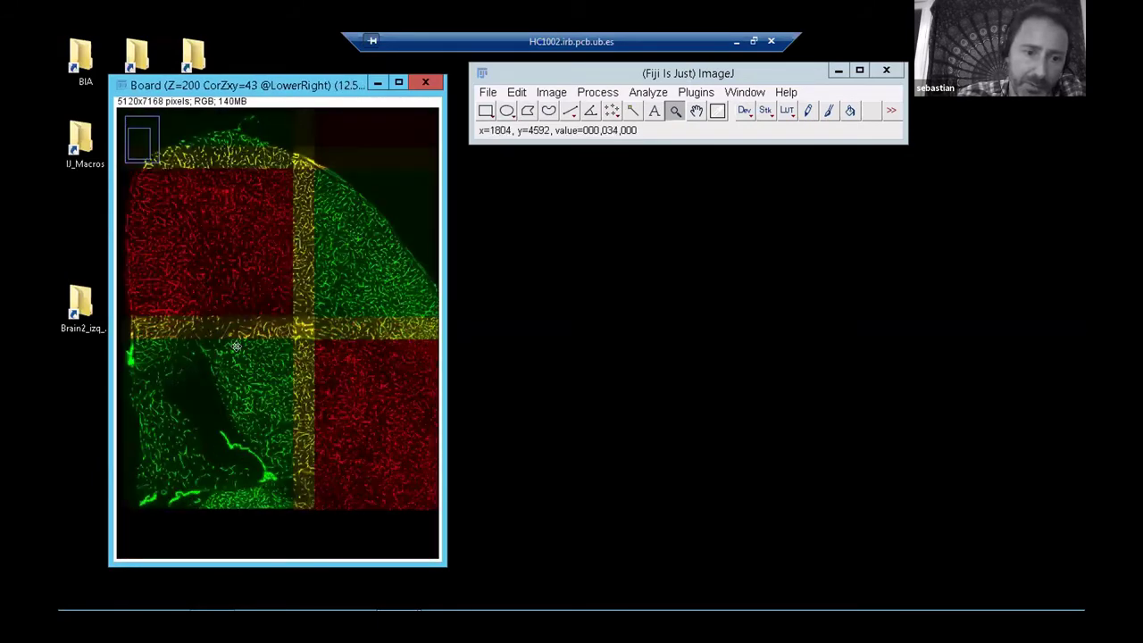
pyautogui.click(268, 267)
pyautogui.click(245, 271)
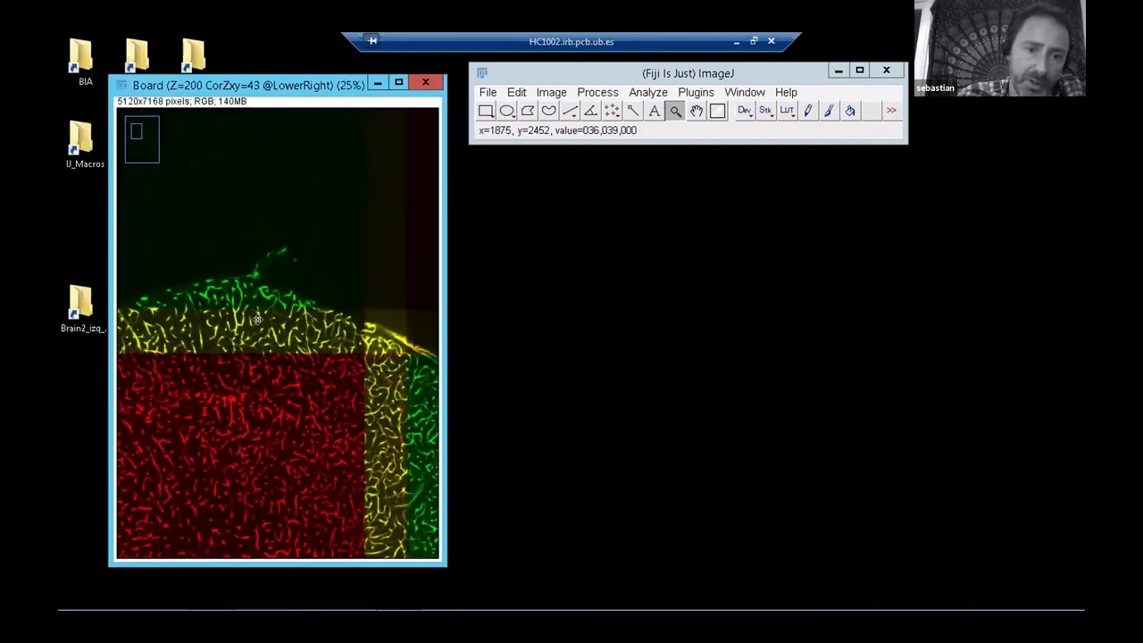
# Step: Set the mosaic's Z position to 1 and redraw the board
pyautogui.press('c')
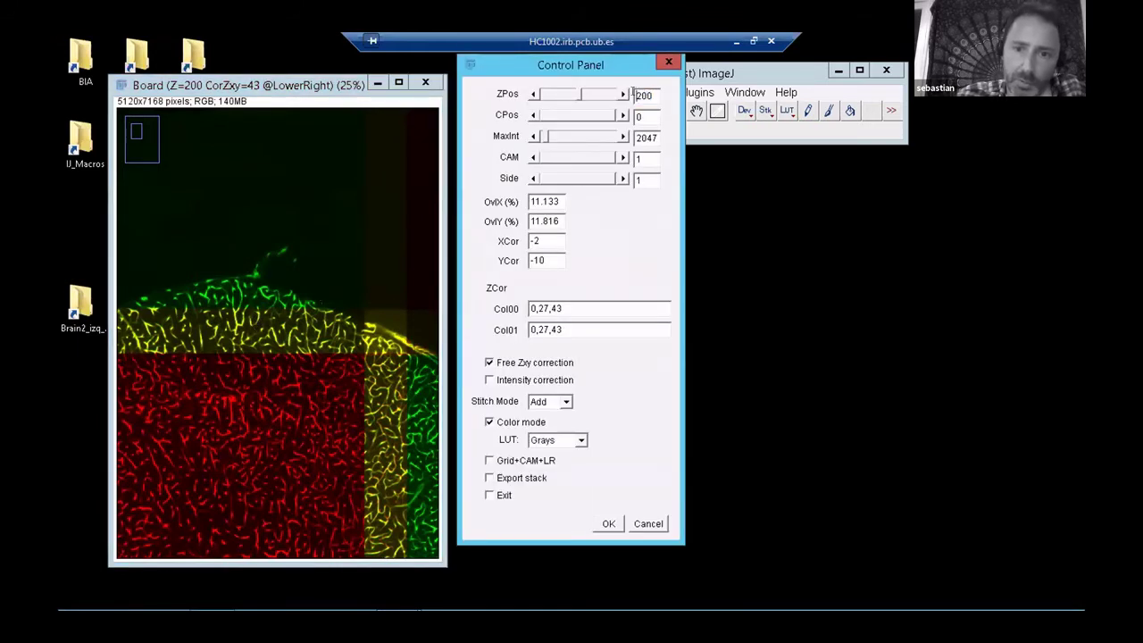
pyautogui.write('1')
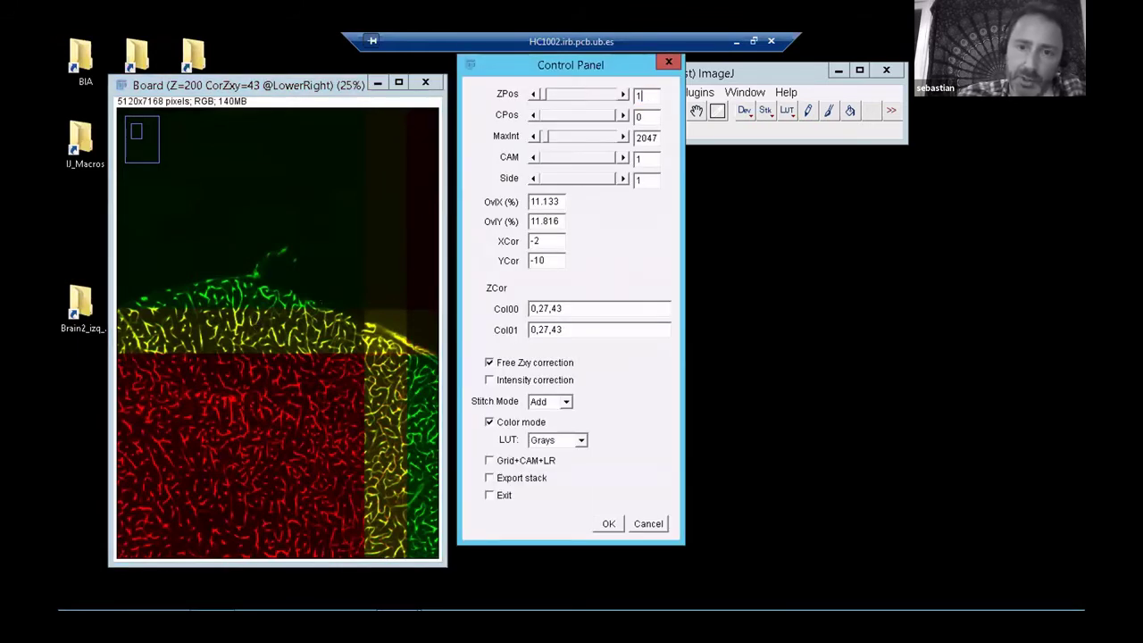
pyautogui.click(608, 524)
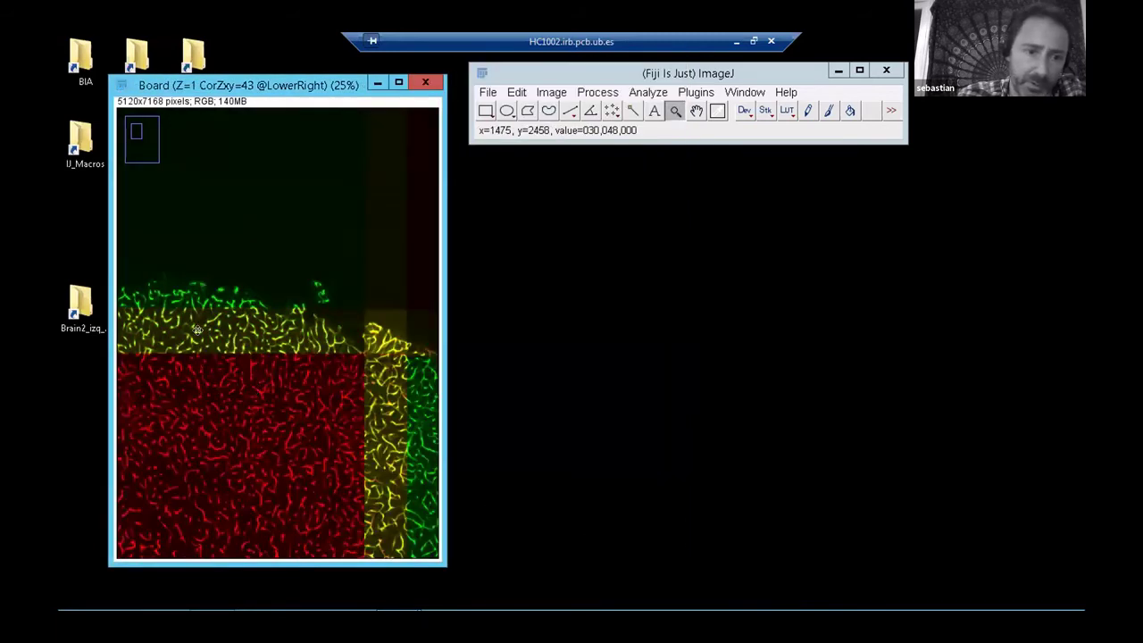
# Step: Show the whole mosaic at 8.3% and disable color mode so it is redrawn in grays
pyautogui.rightClick(227, 333)
pyautogui.rightClick(246, 336)
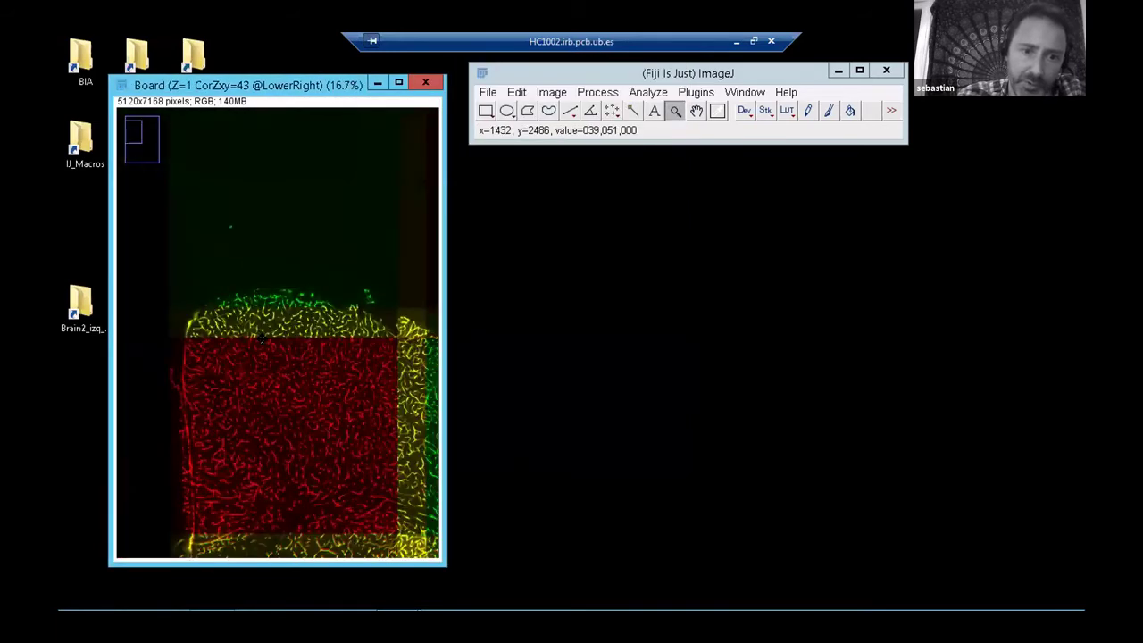
pyautogui.rightClick(261, 338)
pyautogui.rightClick(262, 339)
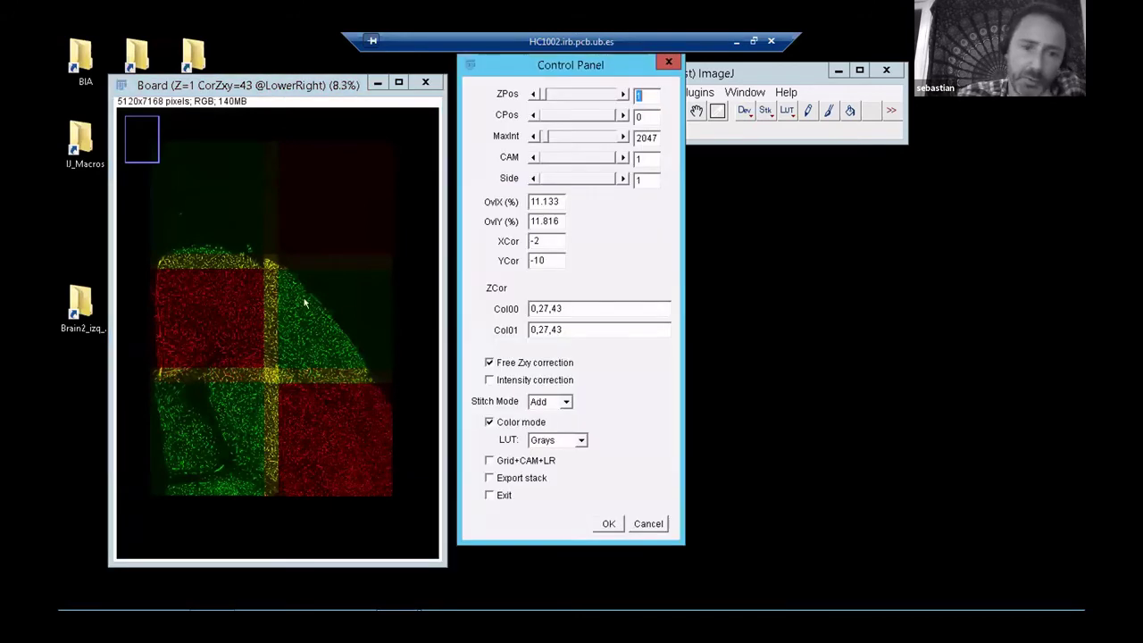
pyautogui.click(489, 421)
pyautogui.click(617, 529)
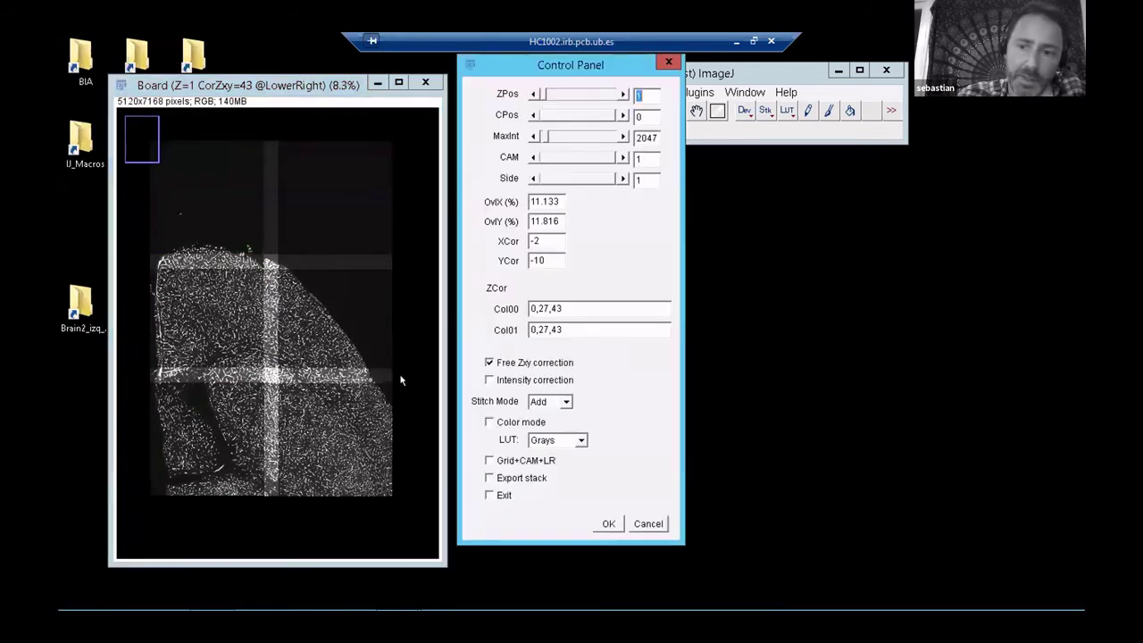
# Step: Set the mosaic's stitch mode to Max and redraw the board
pyautogui.click(549, 404)
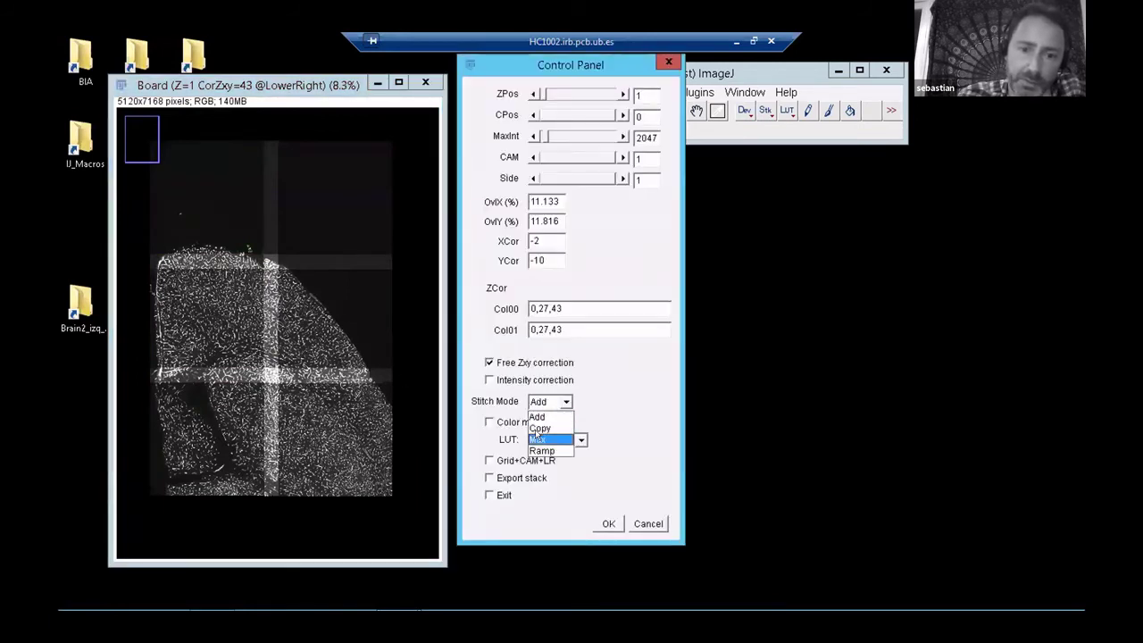
pyautogui.click(537, 438)
pyautogui.click(608, 523)
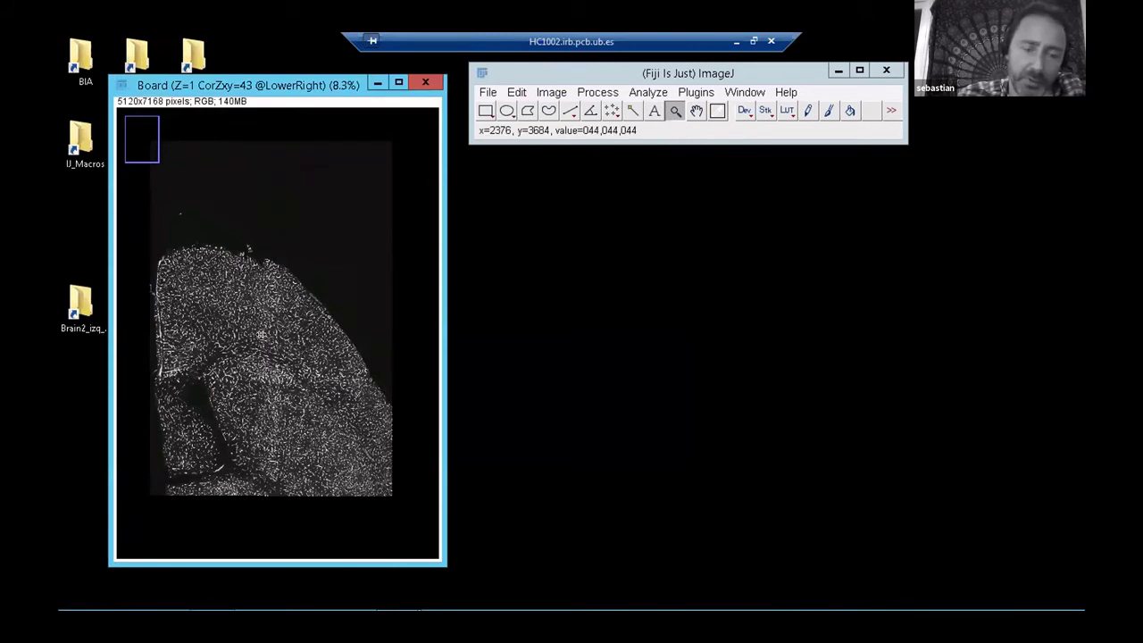
# Step: Export slices 195 to 205 of the stitched stack into the _Export folder, leaving the other export options at their defaults
pyautogui.click(260, 335)
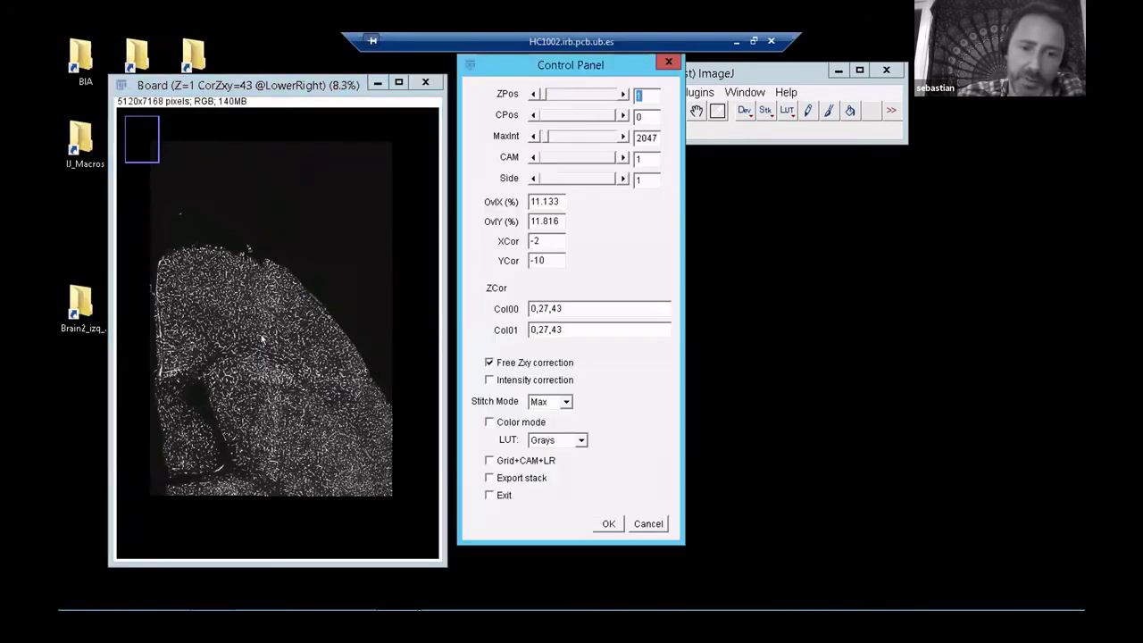
pyautogui.click(514, 480)
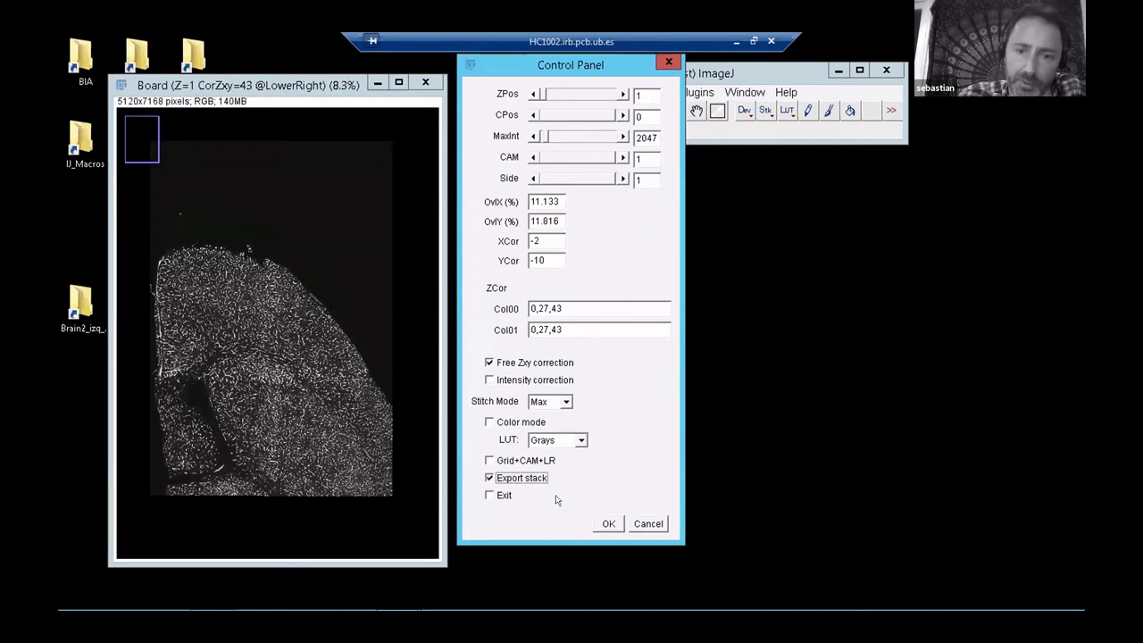
pyautogui.click(608, 523)
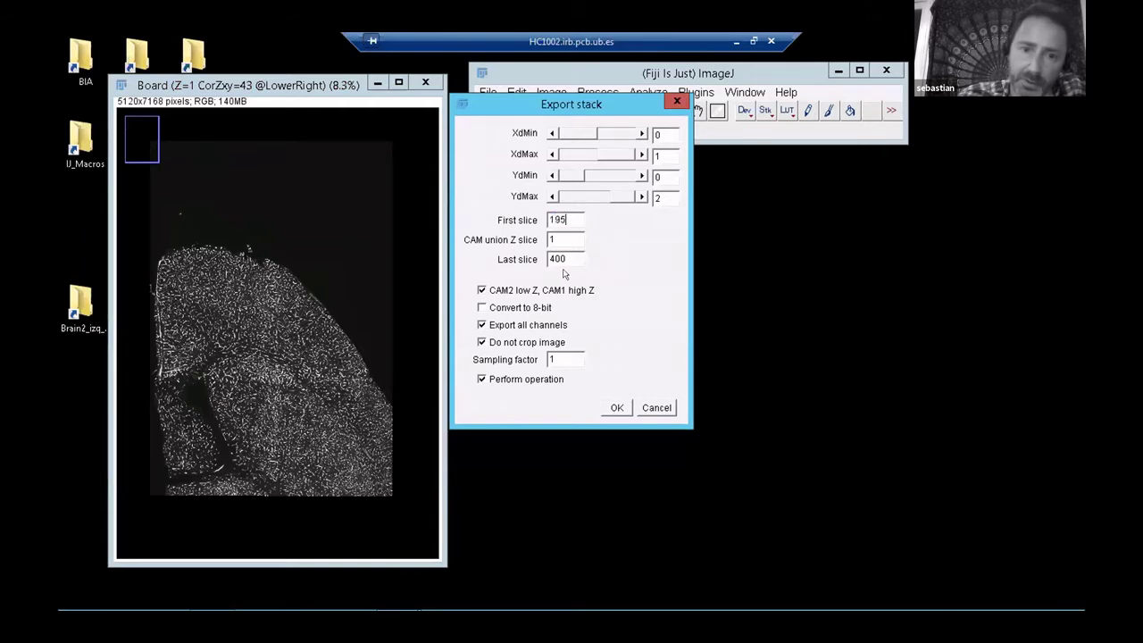
pyautogui.press('Tab')
pyautogui.press('Tab')
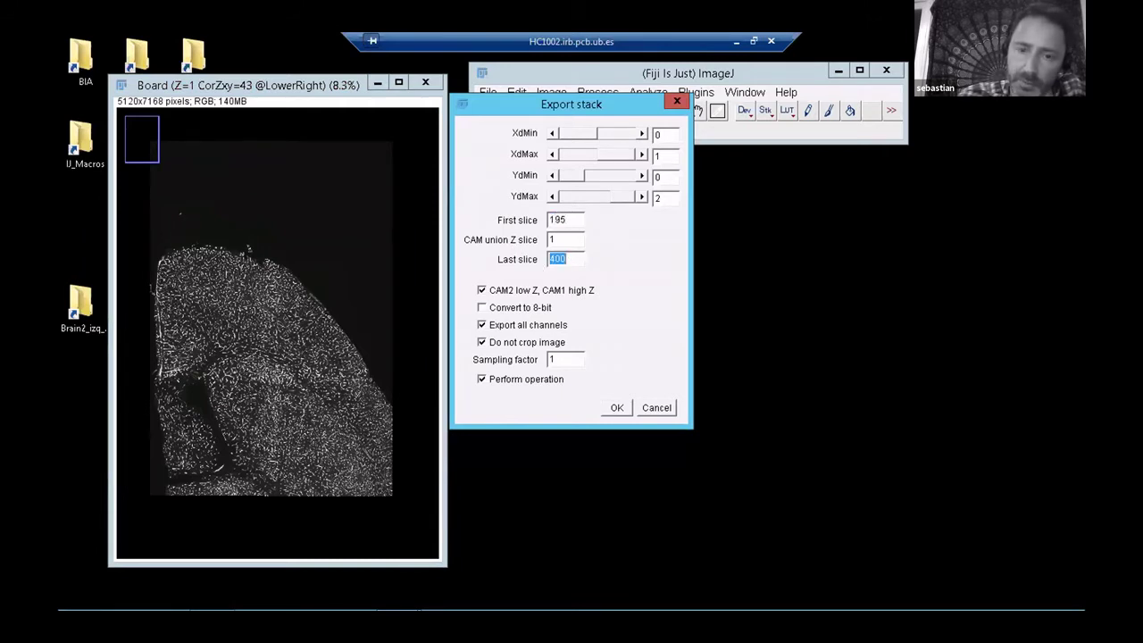
pyautogui.write('205')
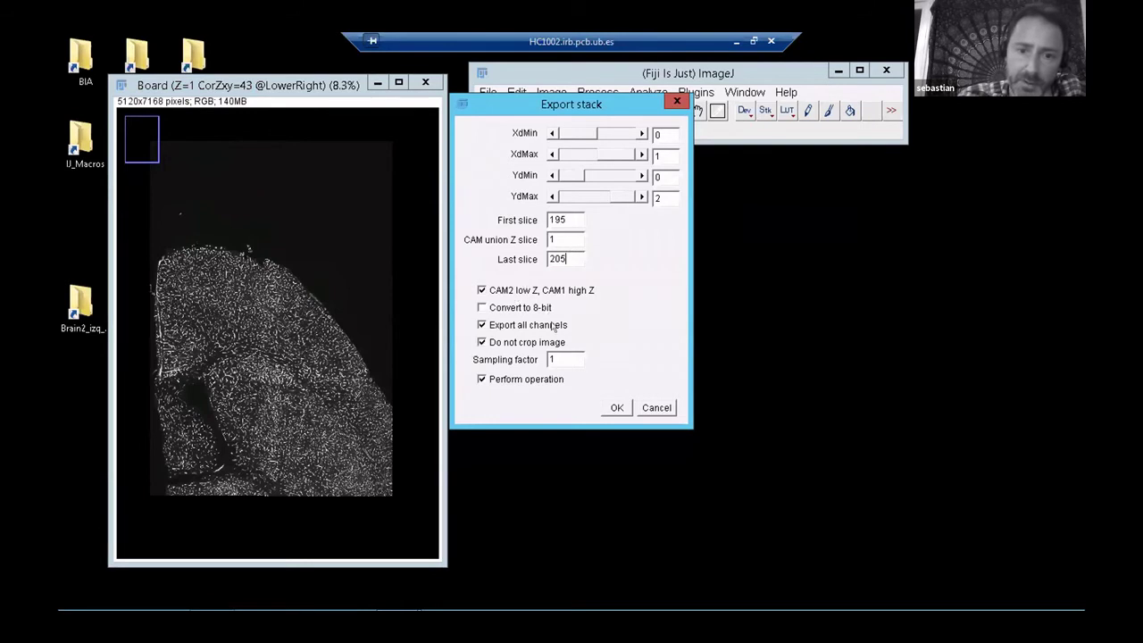
pyautogui.click(615, 408)
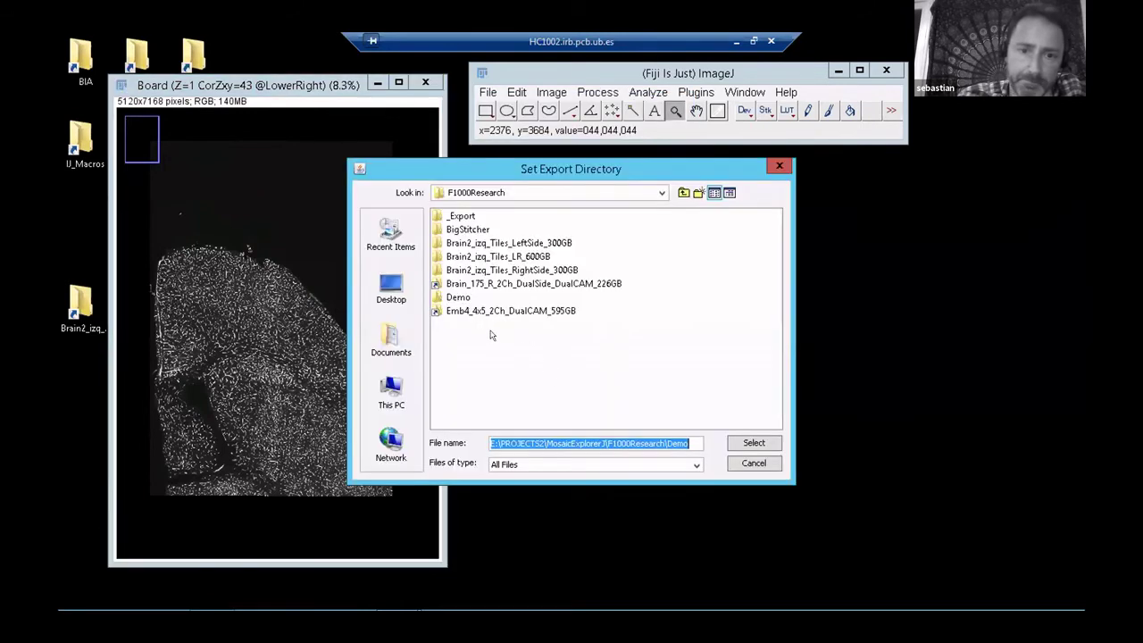
pyautogui.doubleClick(461, 216)
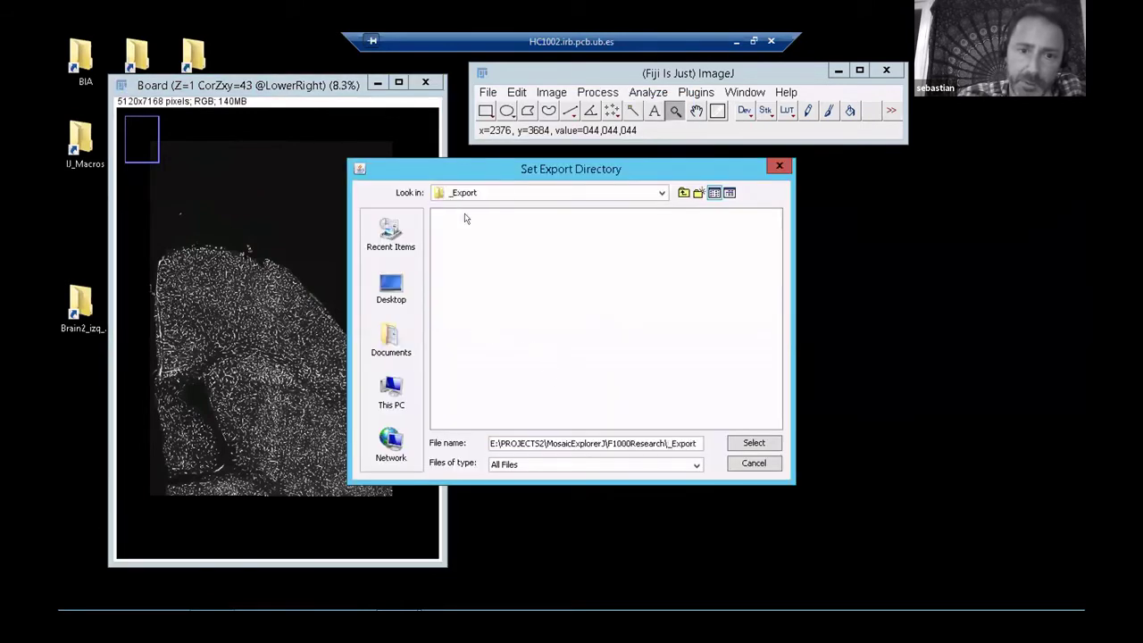
pyautogui.click(750, 443)
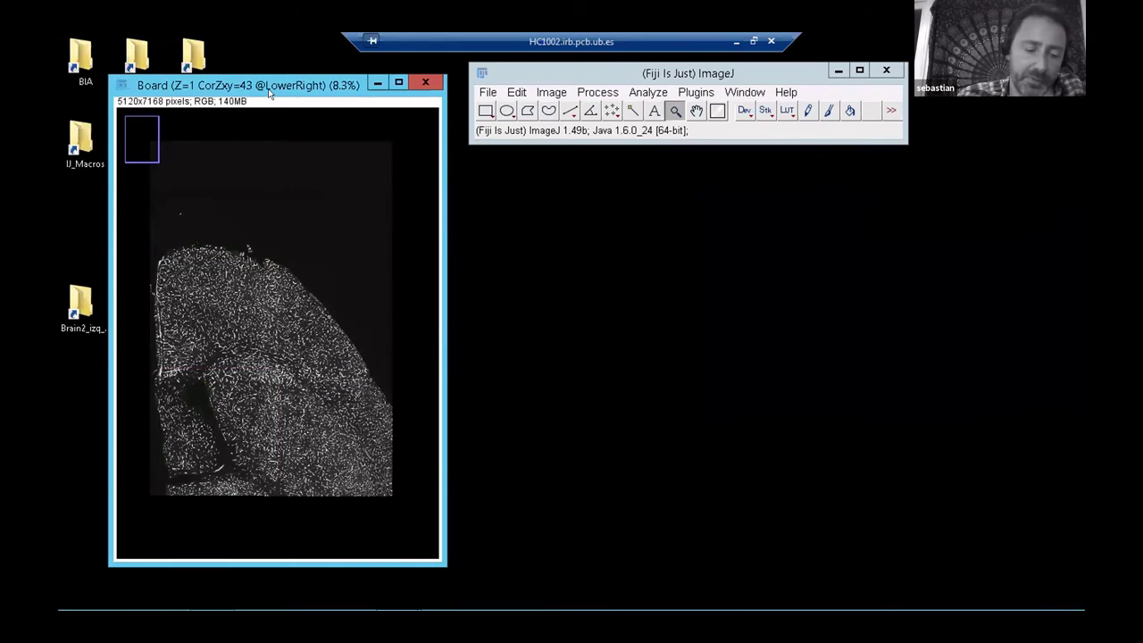
# Step: Exit MosaicExplorerJ without saving the current parameters to the ScanConfig file
pyautogui.click(491, 497)
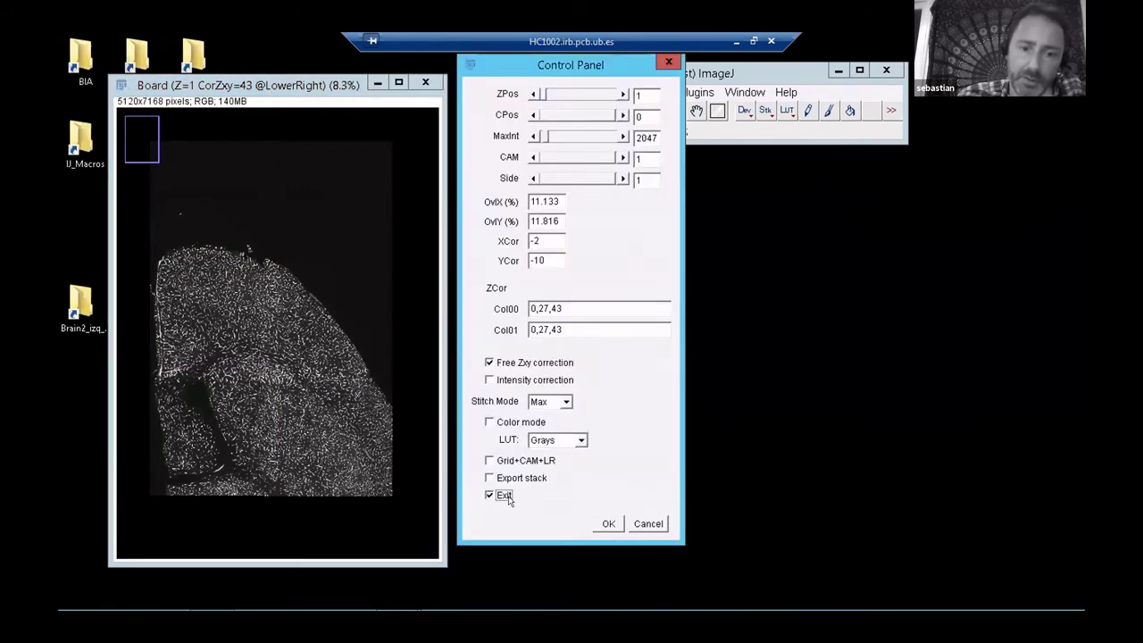
pyautogui.click(608, 525)
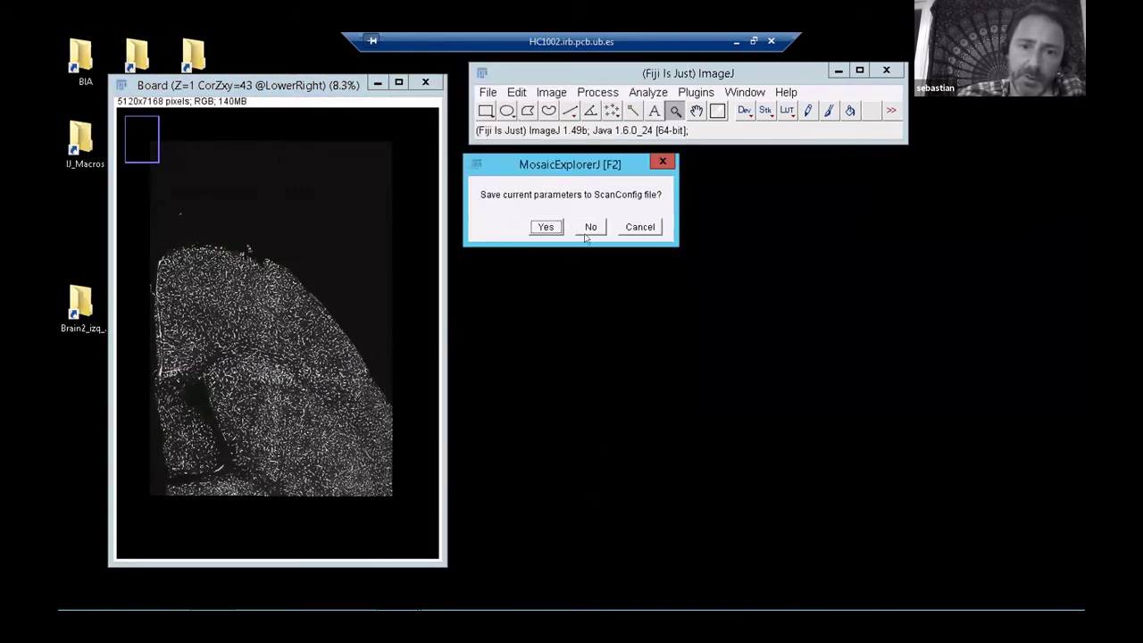
pyautogui.click(592, 227)
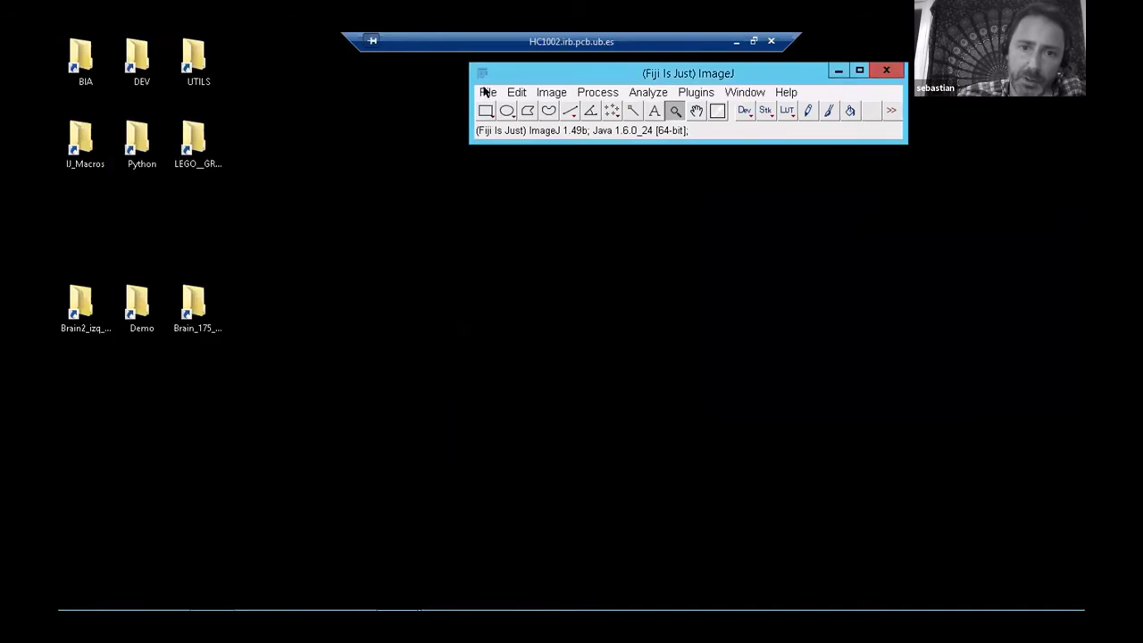
# Step: Import the exported slices from the _Export folder as an image sequence, starting with Demo_S00_Z0195_C00.tif
pyautogui.click(486, 93)
pyautogui.moveTo(536, 209)
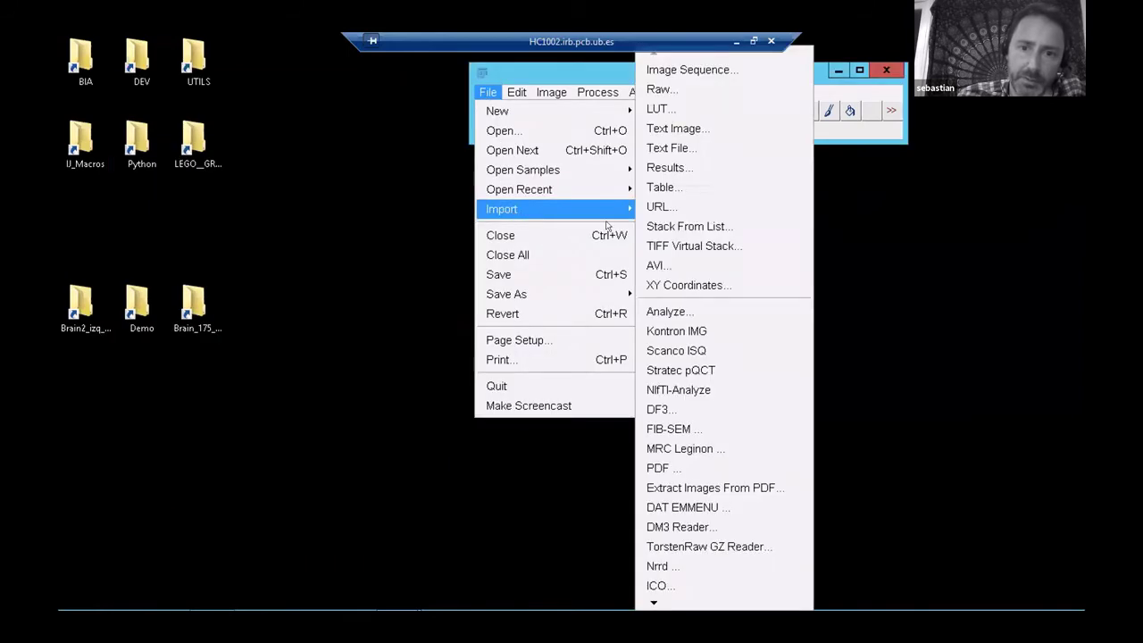
pyautogui.click(674, 70)
pyautogui.click(395, 134)
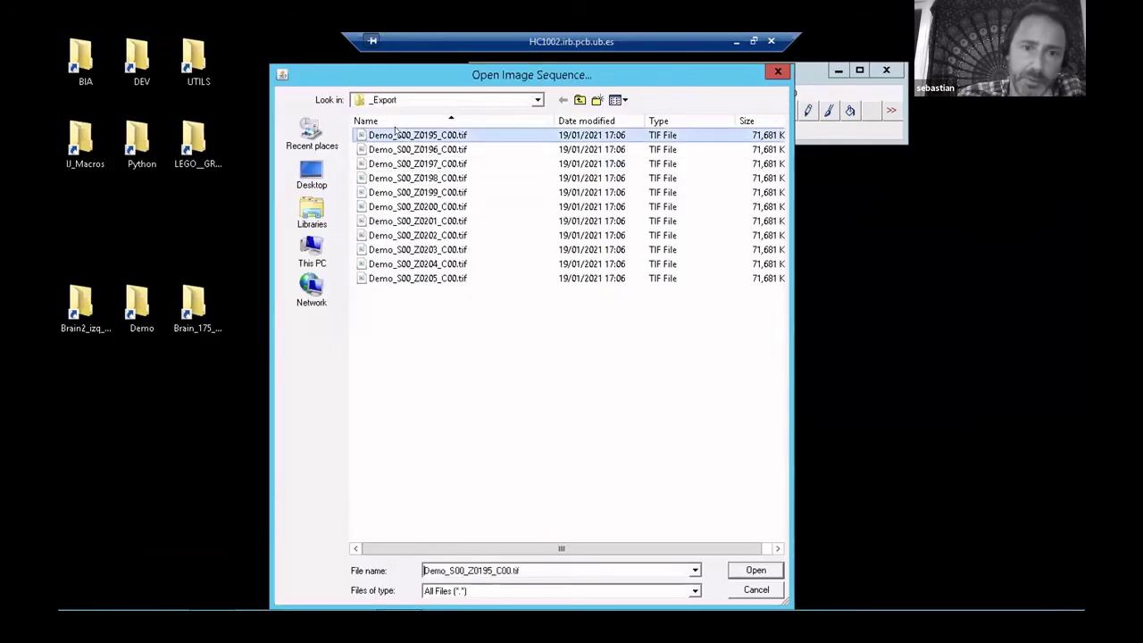
pyautogui.doubleClick(396, 134)
pyautogui.click(551, 381)
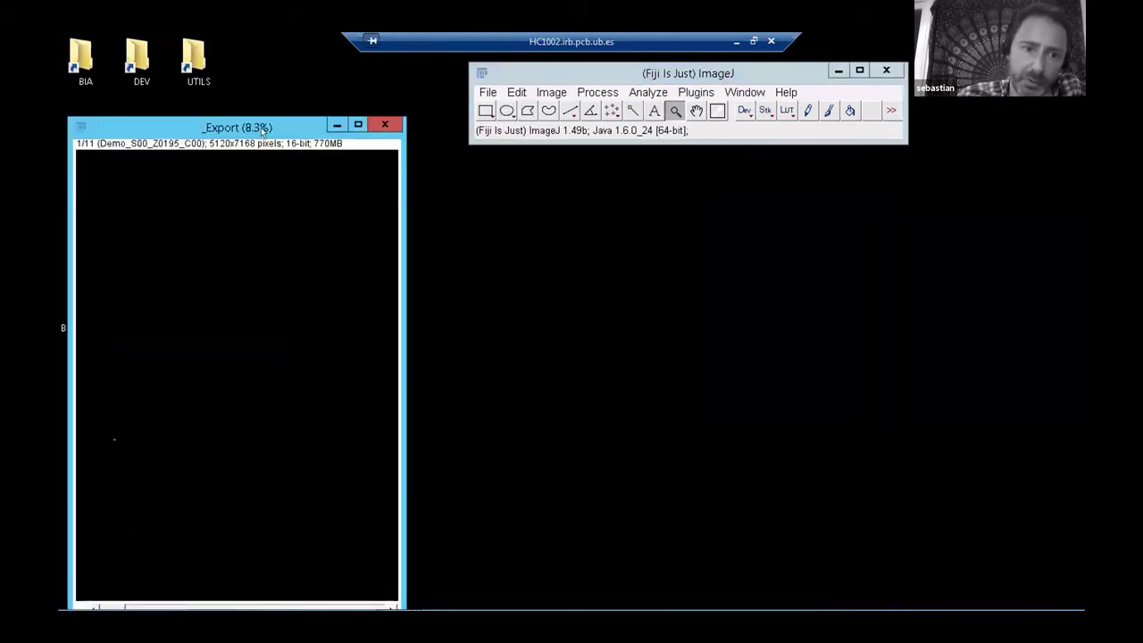
# Step: Set the exported stack's maximum displayed value to 3000, keeping the minimum at 0
pyautogui.moveTo(255, 128); pyautogui.dragTo(310, 94)
pyautogui.hotkey('ctrl', 'shift', 'c')
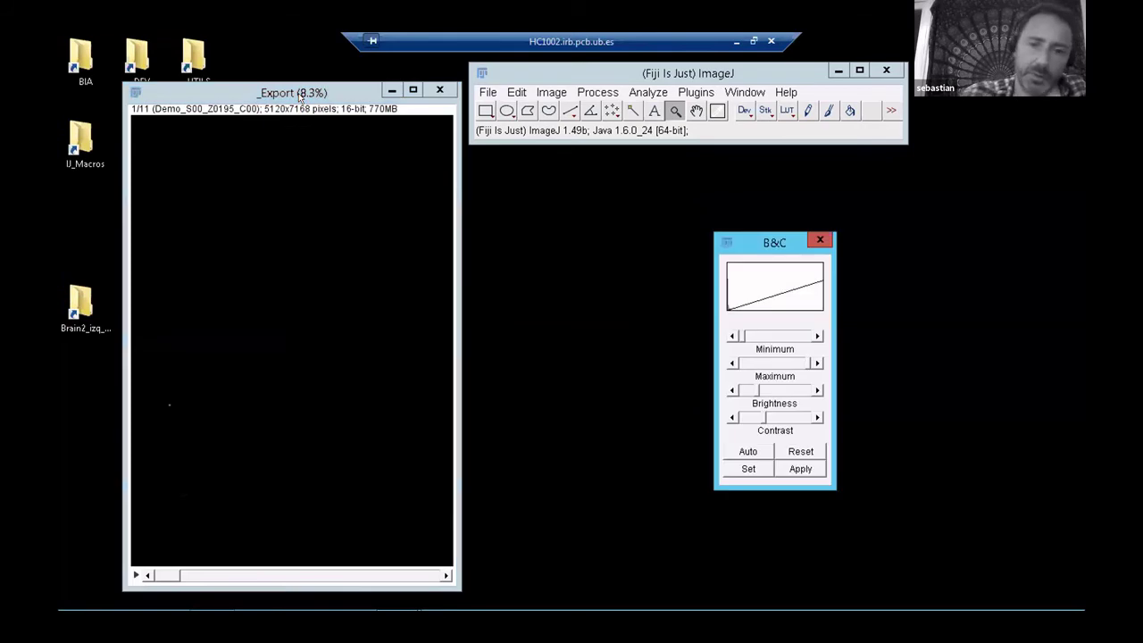
pyautogui.click(741, 468)
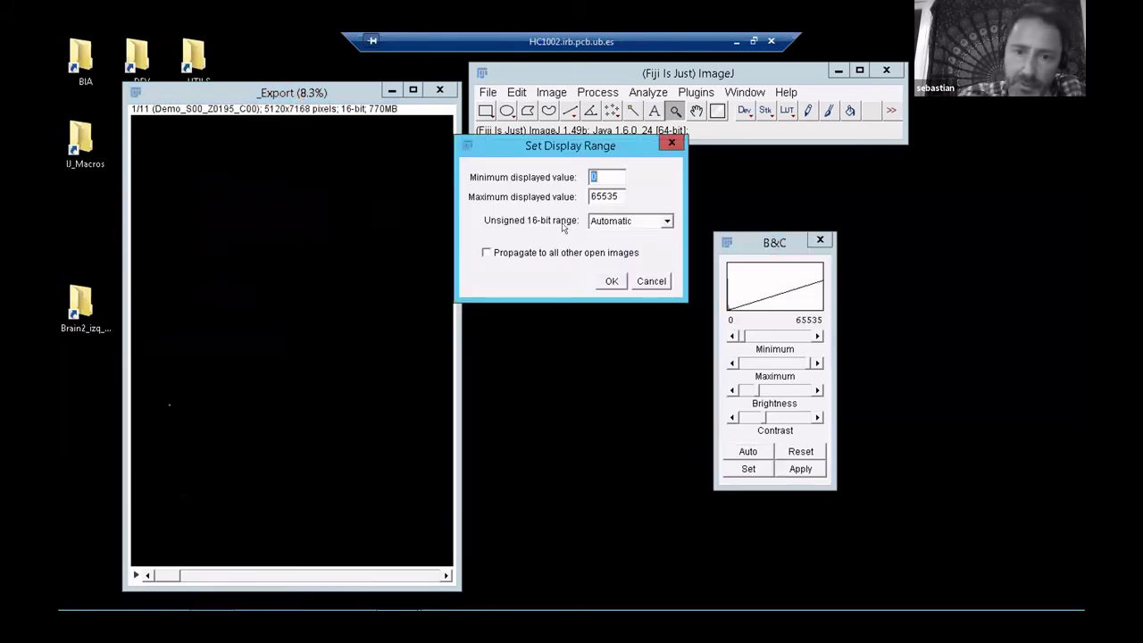
pyautogui.doubleClick(608, 196)
pyautogui.write('3000')
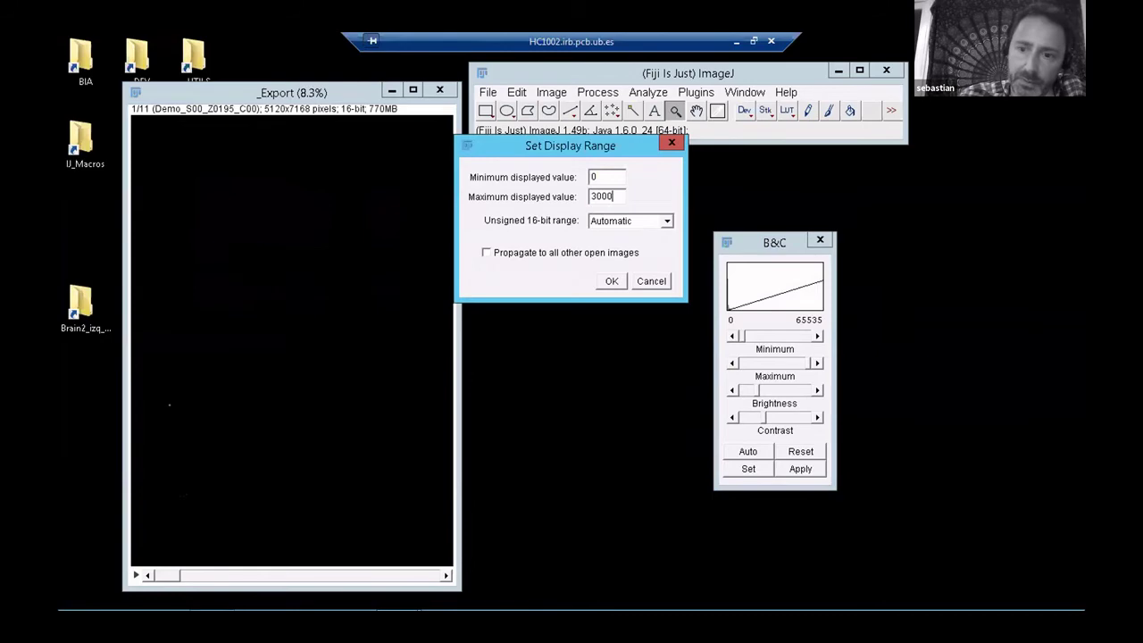
pyautogui.press('Return')
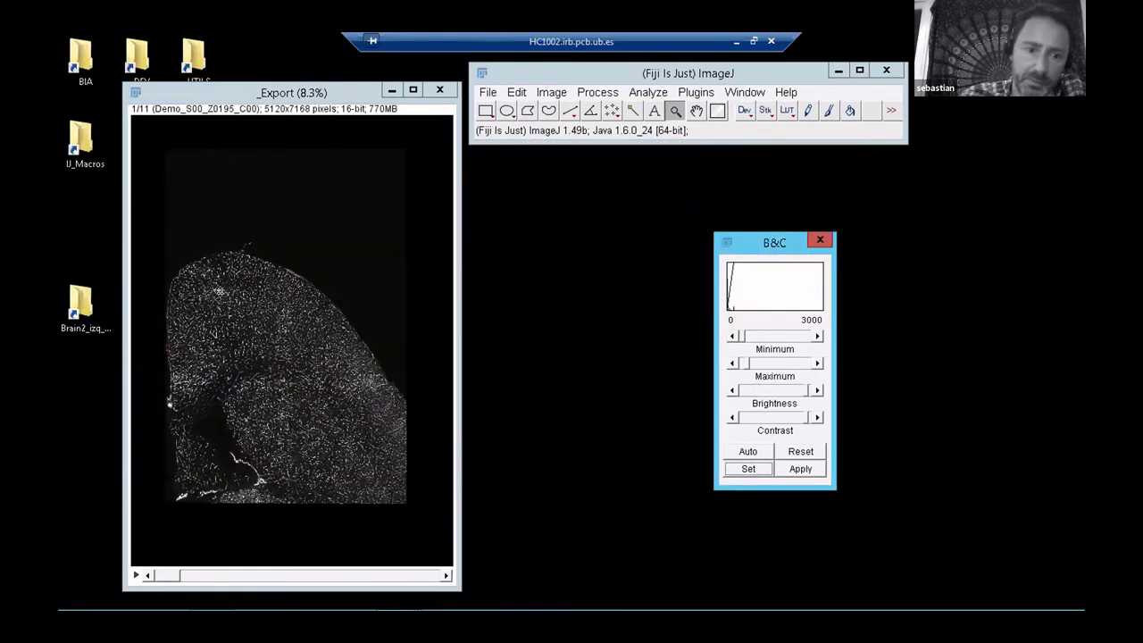
# Step: Examine the stitching in the exported stack at 25% zoom in a widened window, stepping back and forth through its slices
pyautogui.click(232, 330)
pyautogui.click(234, 330)
pyautogui.click(382, 301)
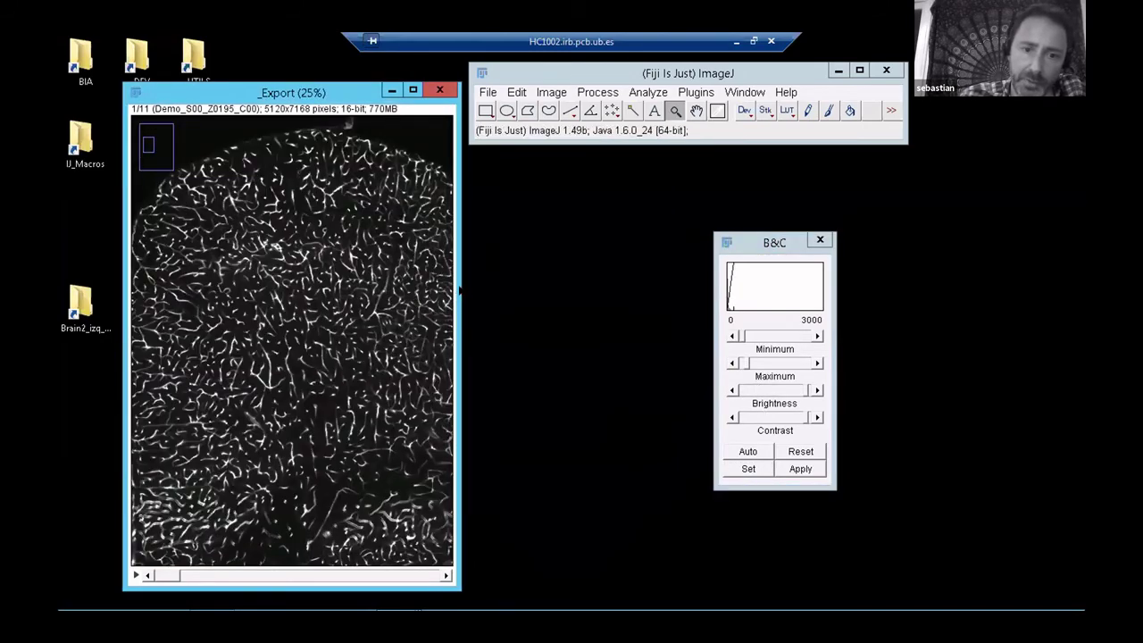
pyautogui.moveTo(455, 284); pyautogui.dragTo(633, 284)
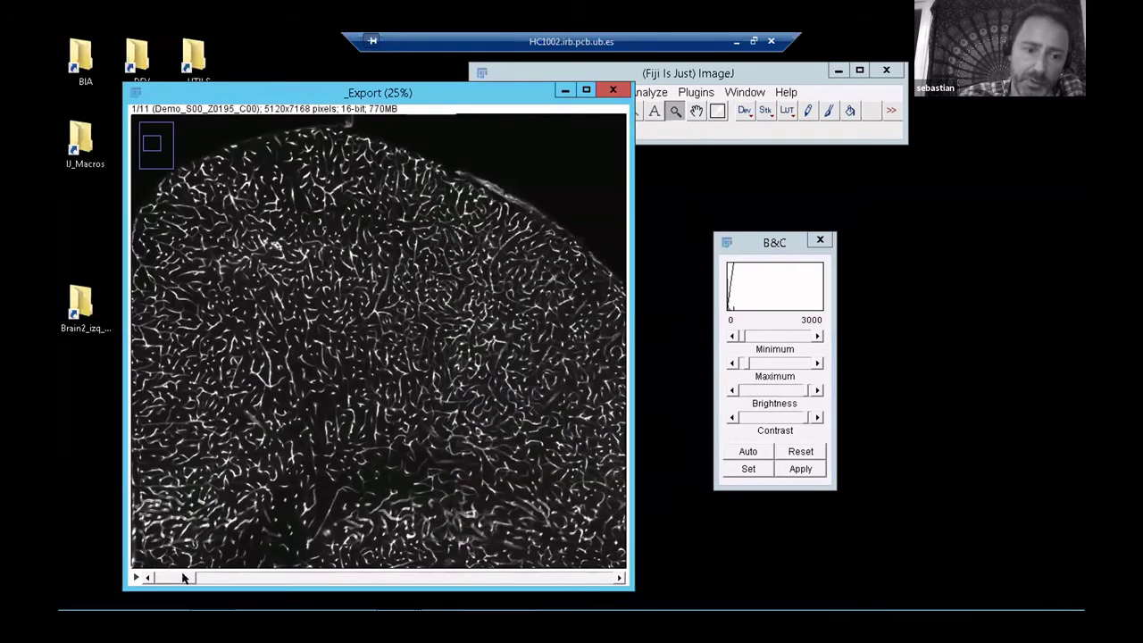
pyautogui.click(257, 578)
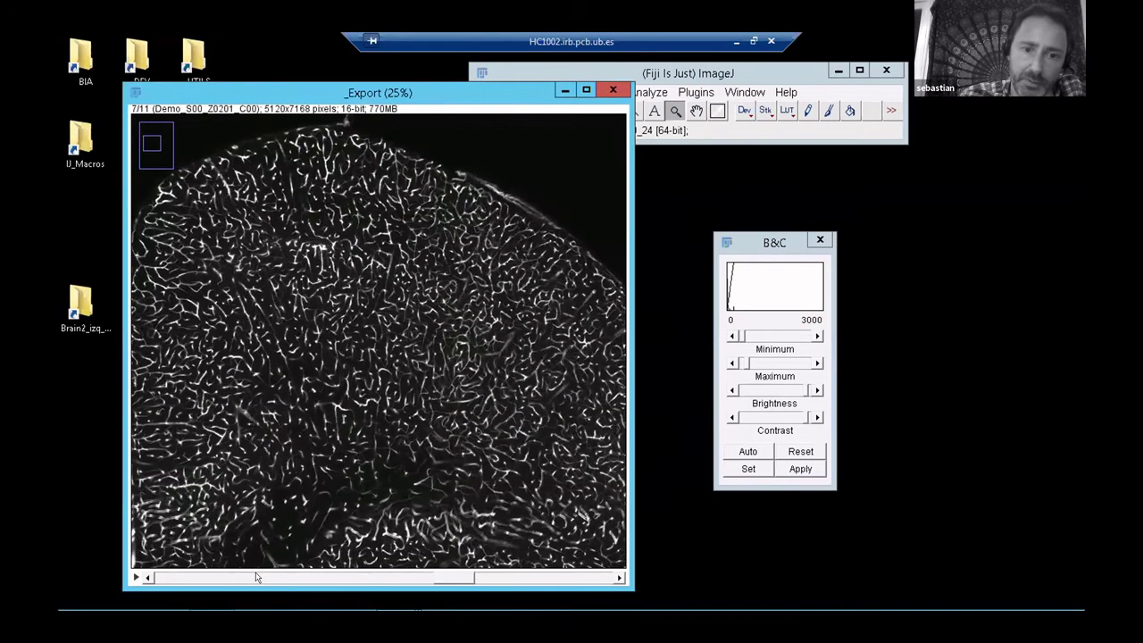
pyautogui.click(255, 578)
pyautogui.click(253, 578)
pyautogui.click(251, 578)
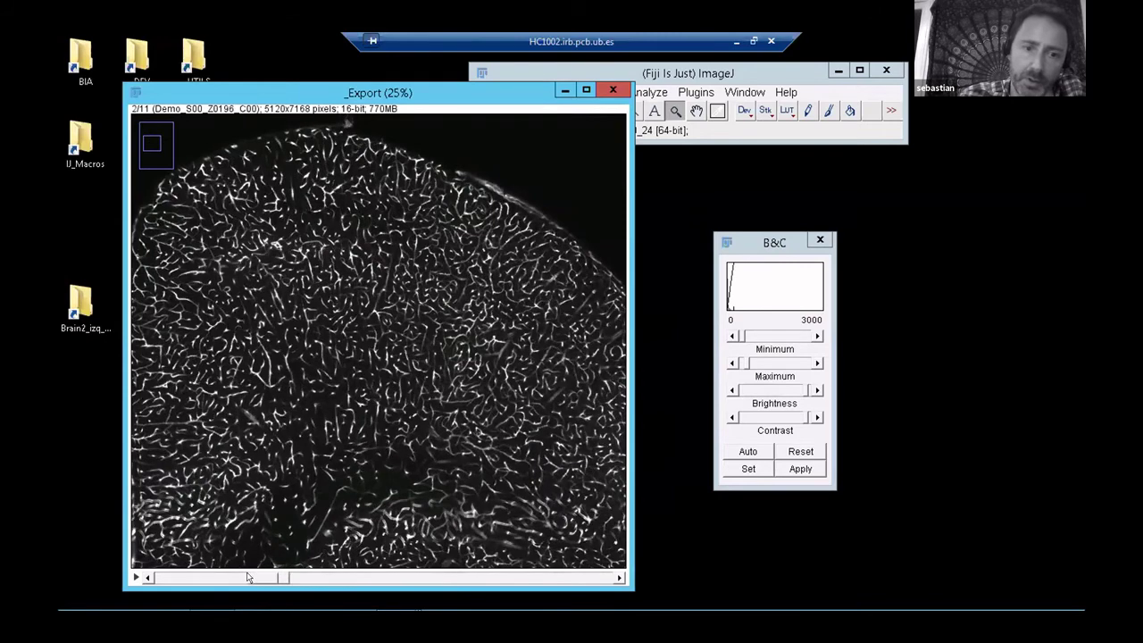
pyautogui.click(248, 578)
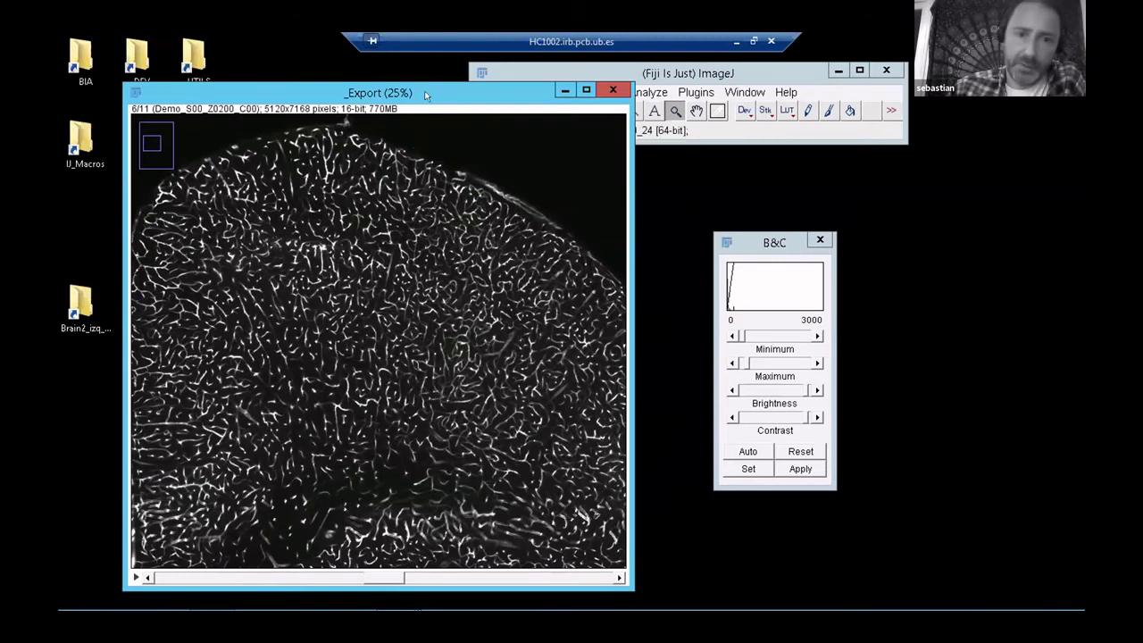
# Step: Close the exported stack and the brightness and contrast window
pyautogui.moveTo(426, 95)
pyautogui.mouseDown()
pyautogui.moveTo(428, 72)
pyautogui.moveTo(421, 84)
pyautogui.mouseUp()
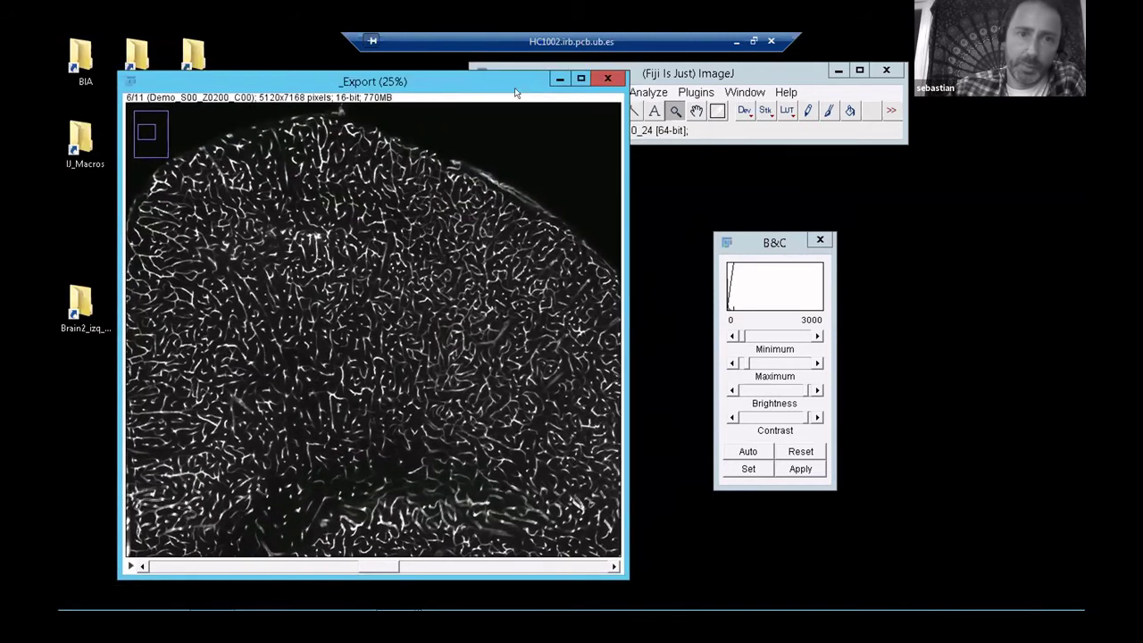
pyautogui.click(608, 79)
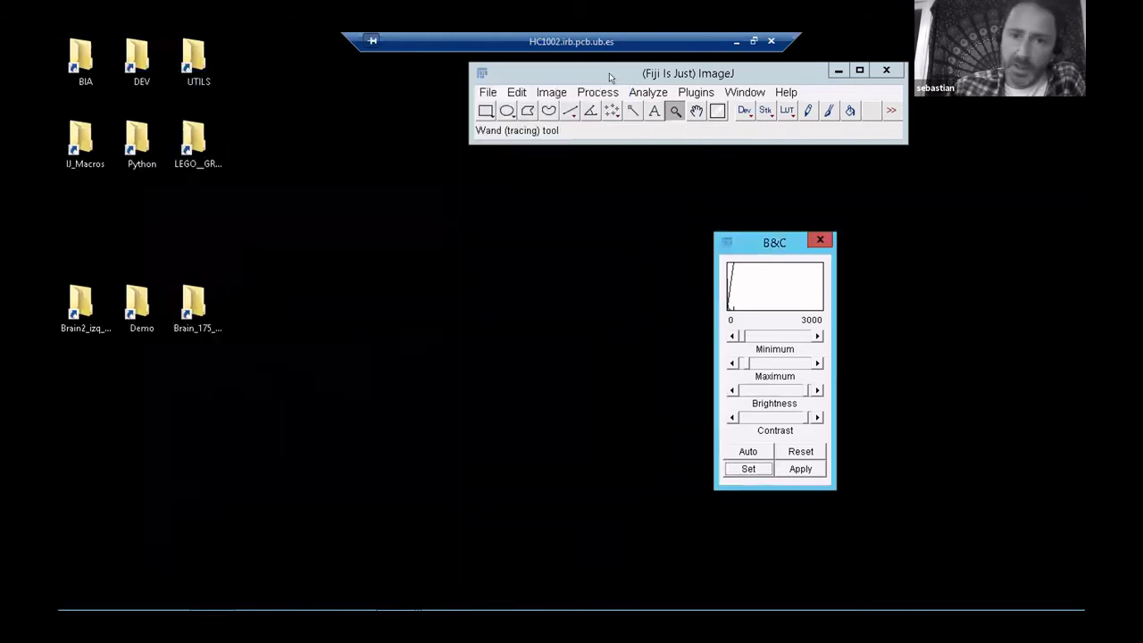
pyautogui.click(819, 238)
# Step: Start MosaicExplorerJ again and choose Brain_175_R_2Ch_DualSide_DualCAM_226GB as the scan root folder
pyautogui.moveTo(697, 78); pyautogui.dragTo(622, 82)
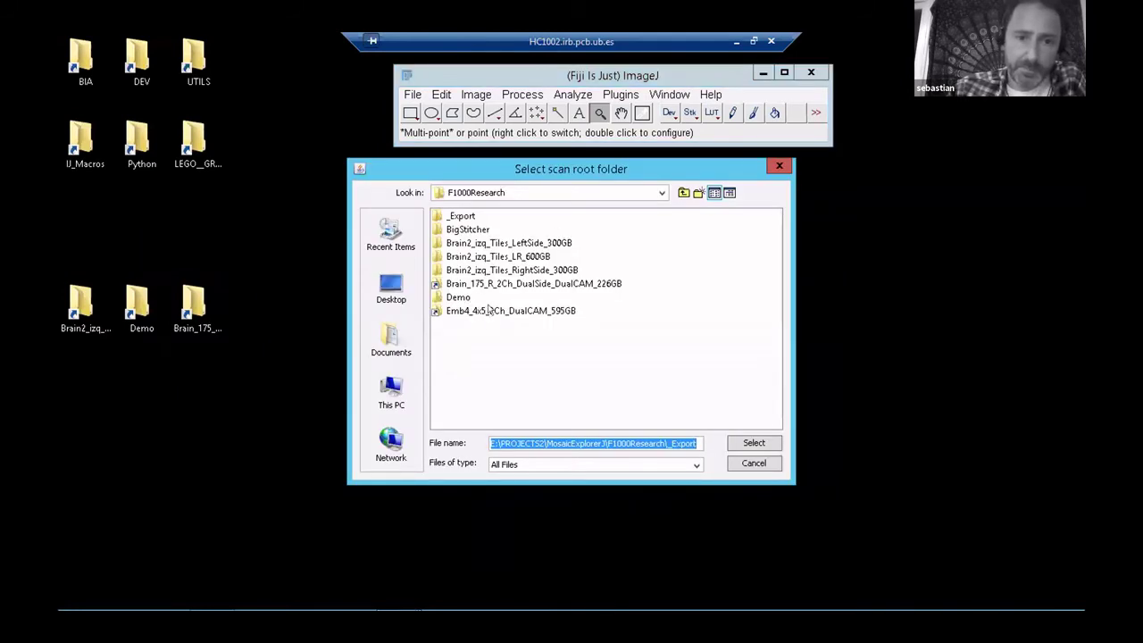
pyautogui.doubleClick(501, 284)
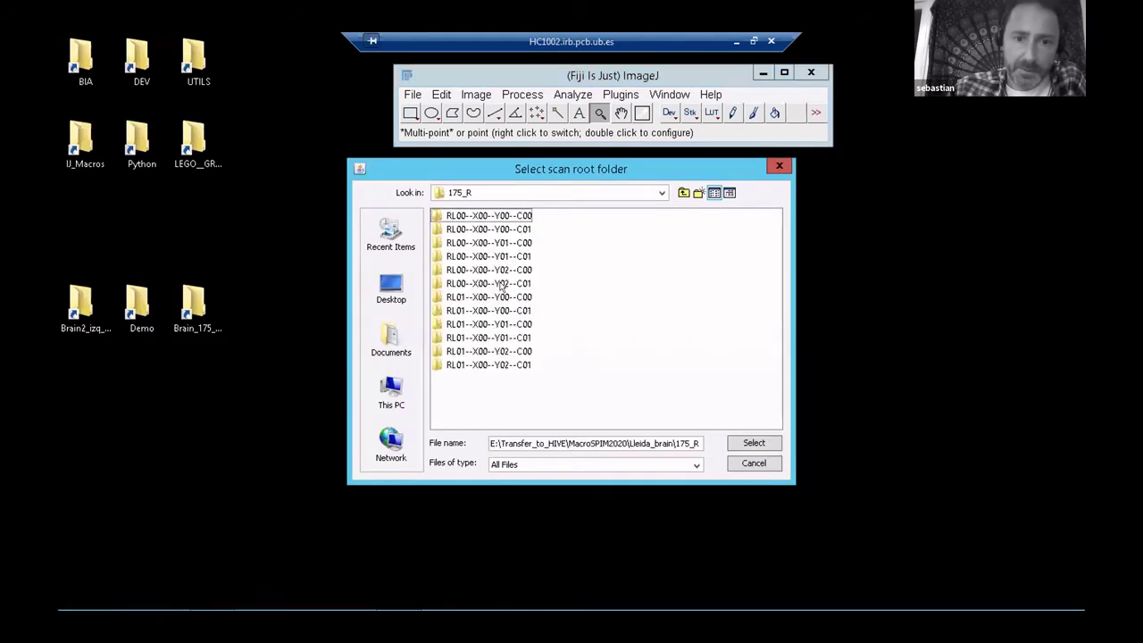
pyautogui.click(739, 440)
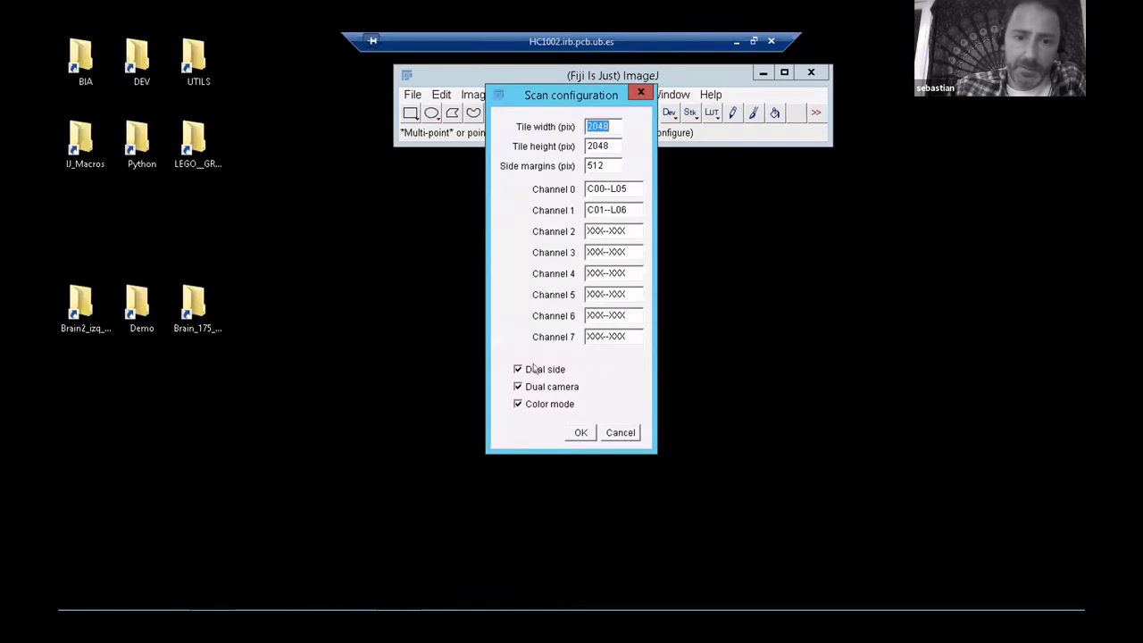
# Step: Set Channel 0 to C02--L07, change Channel 1's prefix to C00 and edit its L number, and accept the configuration to load the mosaic board
pyautogui.doubleClick(597, 189)
pyautogui.click(607, 188)
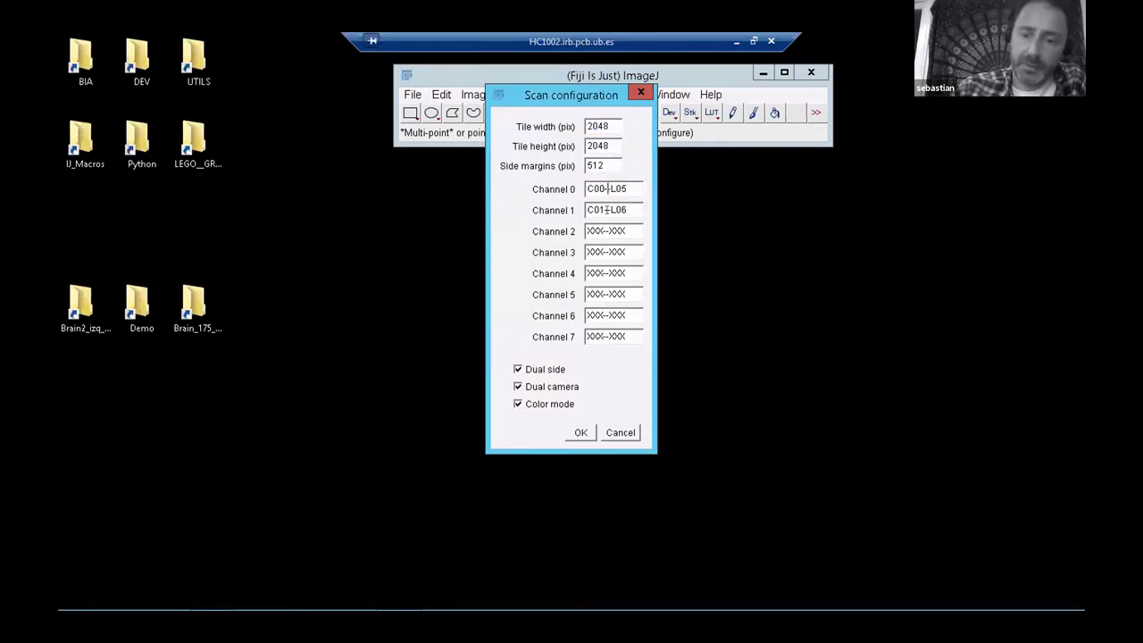
pyautogui.click(607, 188)
pyautogui.press('BackSpace')
pyautogui.write('2')
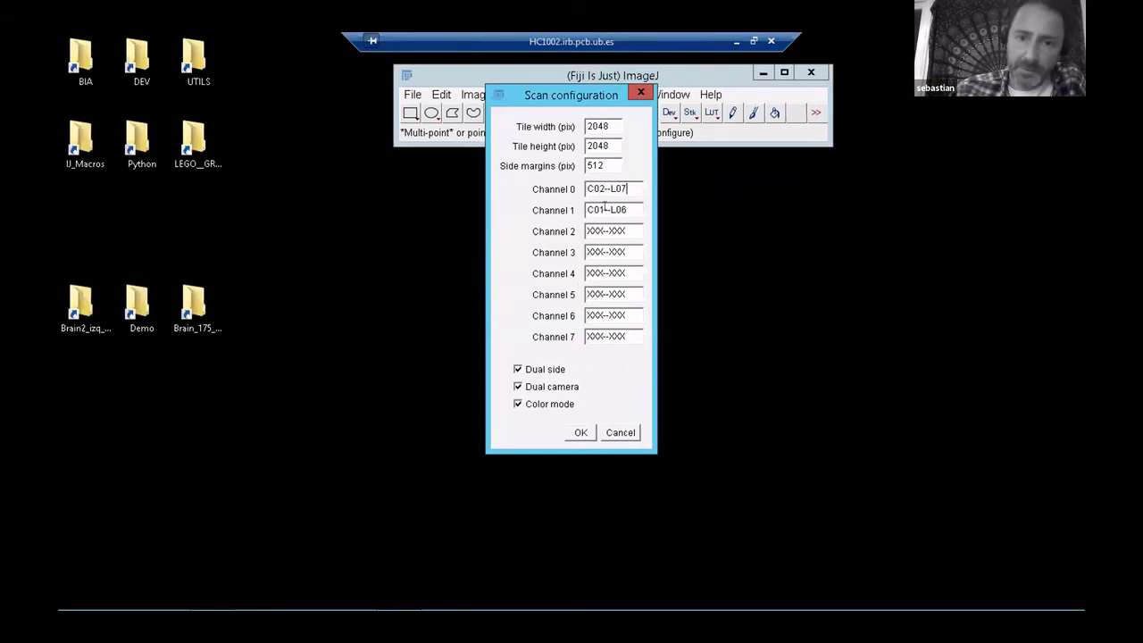
pyautogui.click(606, 209)
pyautogui.click(606, 209)
pyautogui.write('0')
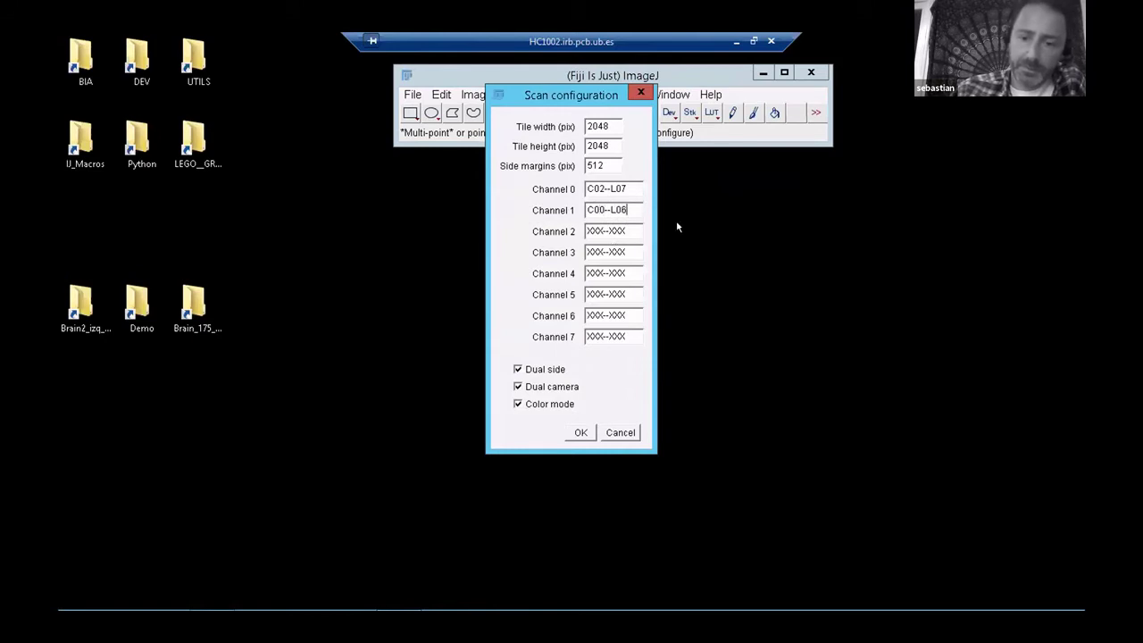
pyautogui.press('BackSpace')
pyautogui.click(578, 432)
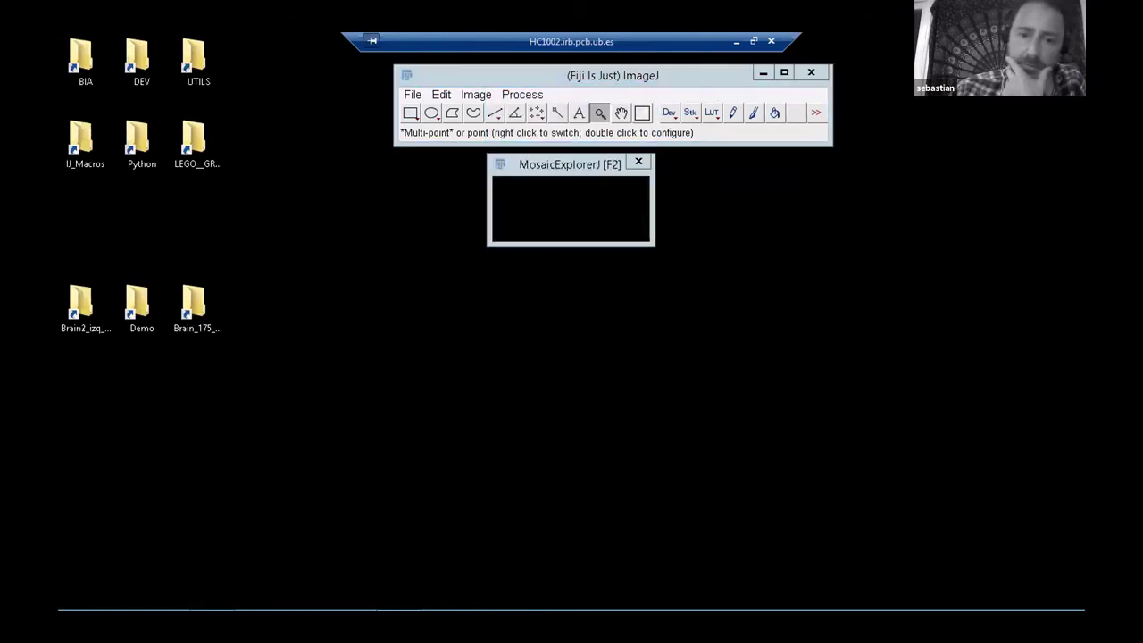
pyautogui.click(522, 228)
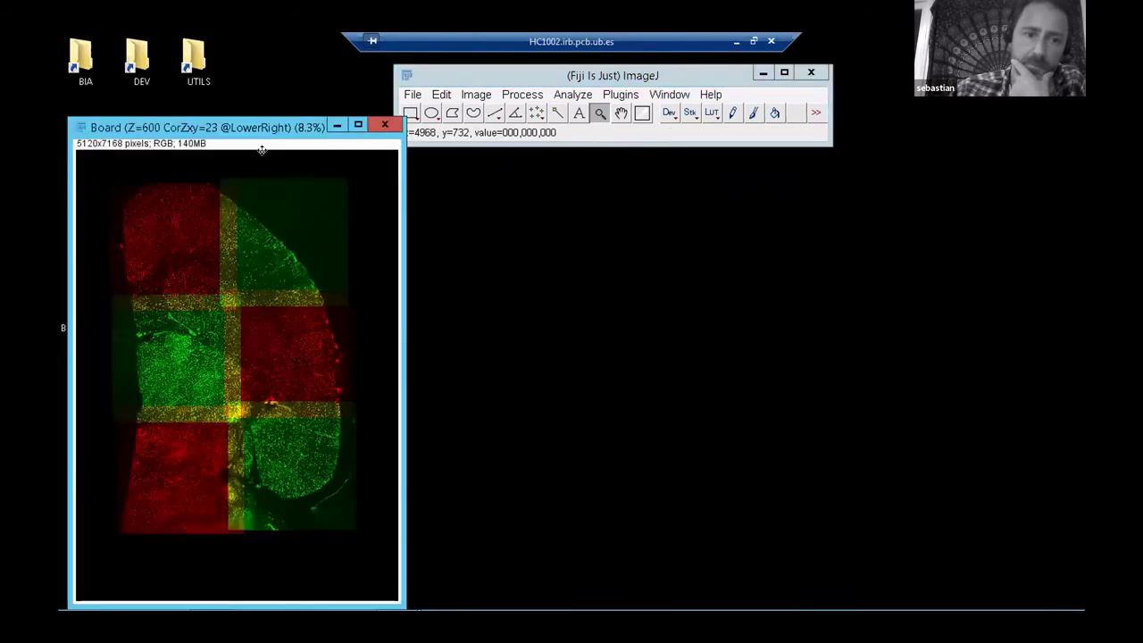
# Step: Turn off color mode and set the stitch mode to Max for the Brain_175_R mosaic board
pyautogui.moveTo(441, 104); pyautogui.dragTo(471, 100)
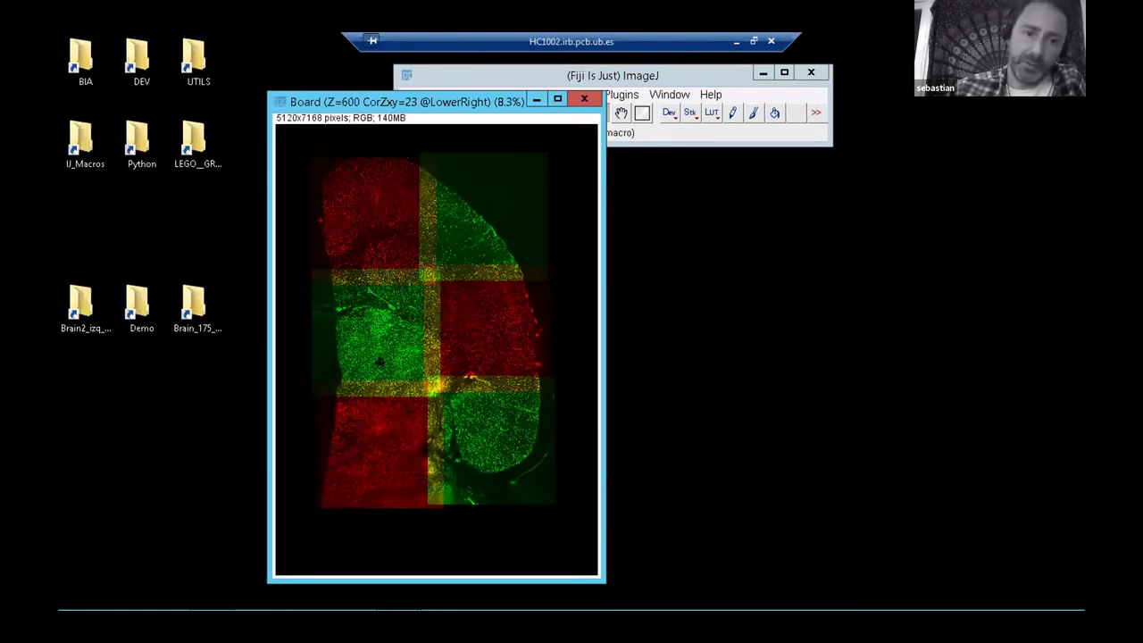
pyautogui.click(495, 389)
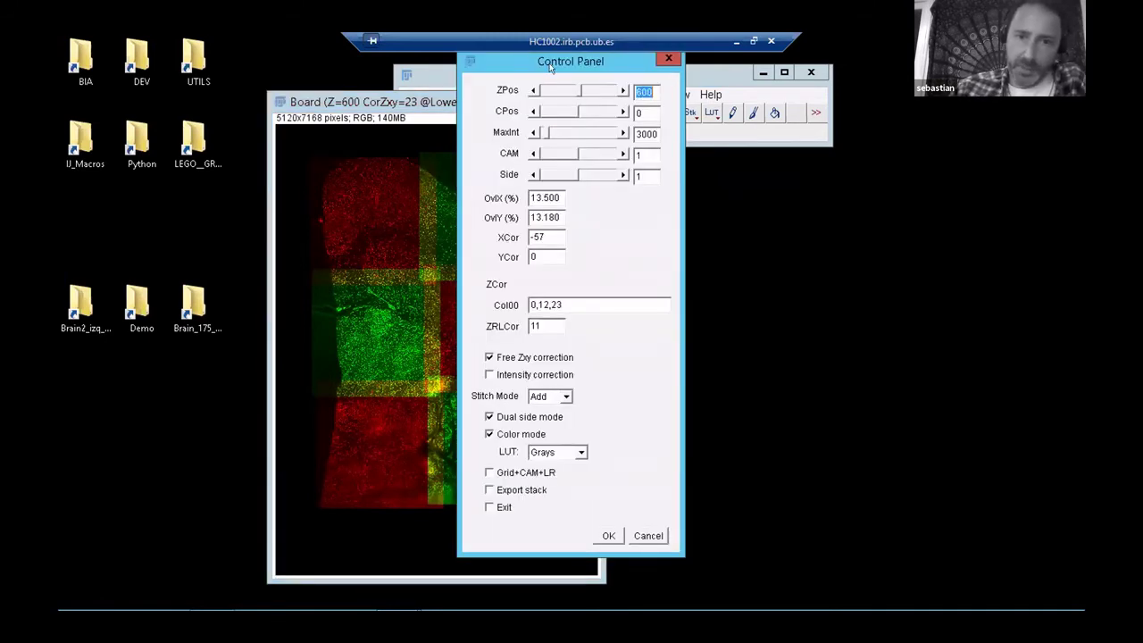
pyautogui.moveTo(551, 66); pyautogui.dragTo(725, 109)
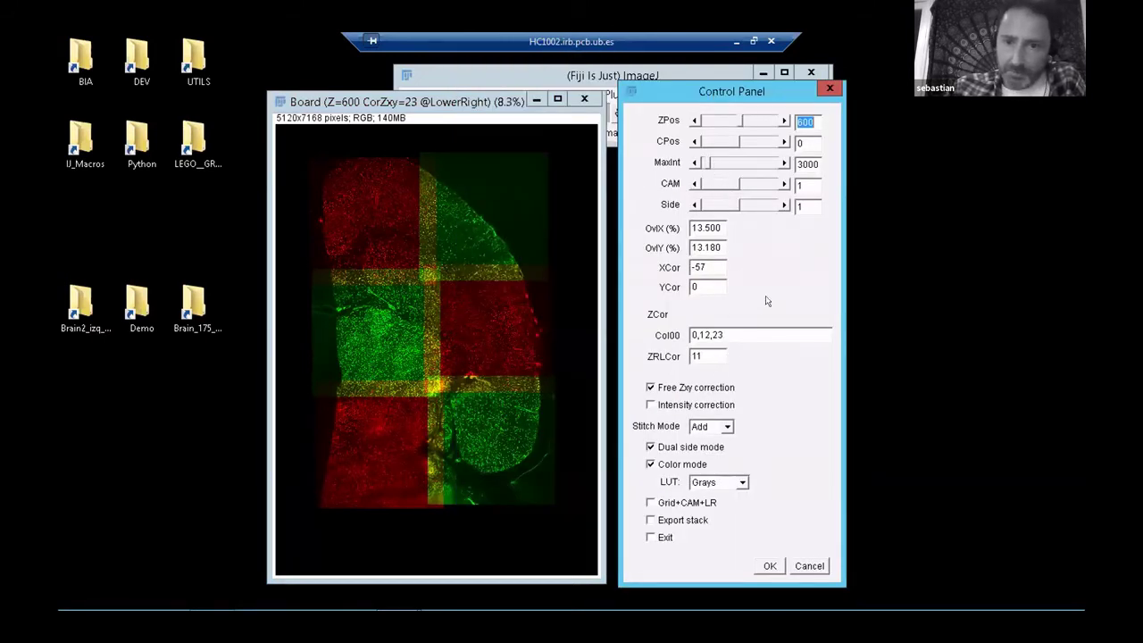
pyautogui.click(674, 466)
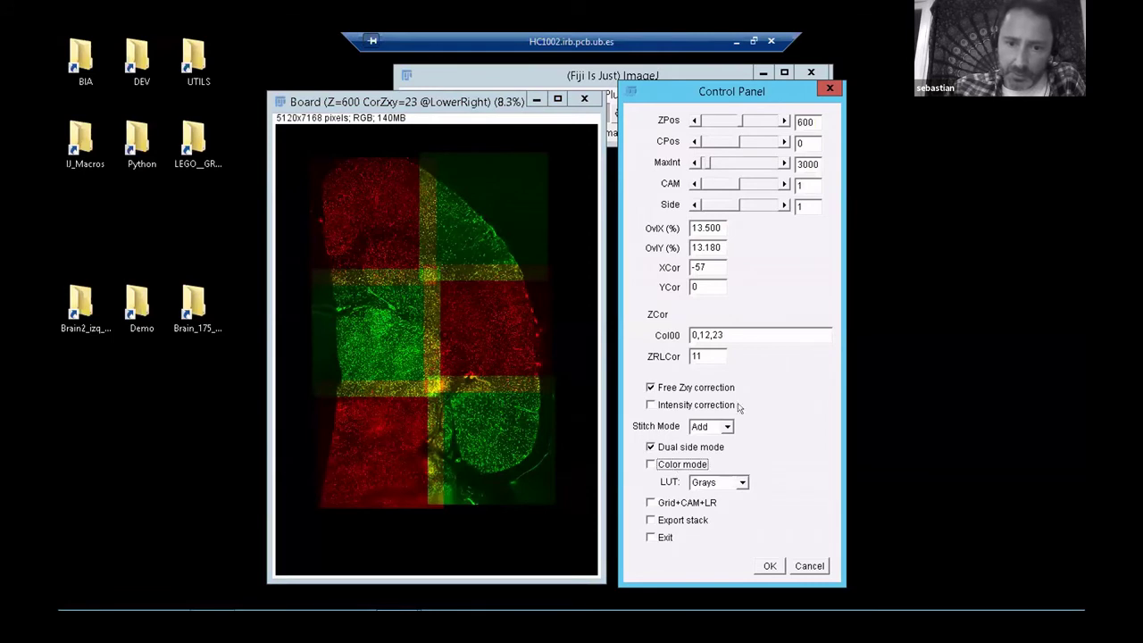
pyautogui.click(727, 482)
pyautogui.click(728, 481)
pyautogui.click(728, 426)
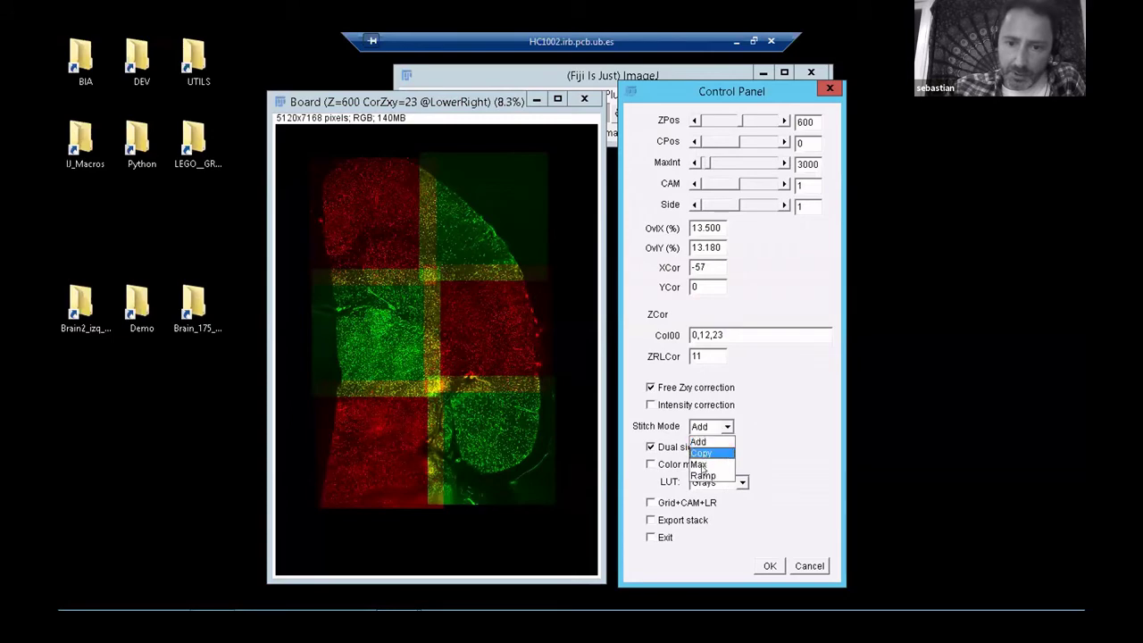
pyautogui.click(704, 461)
pyautogui.click(769, 565)
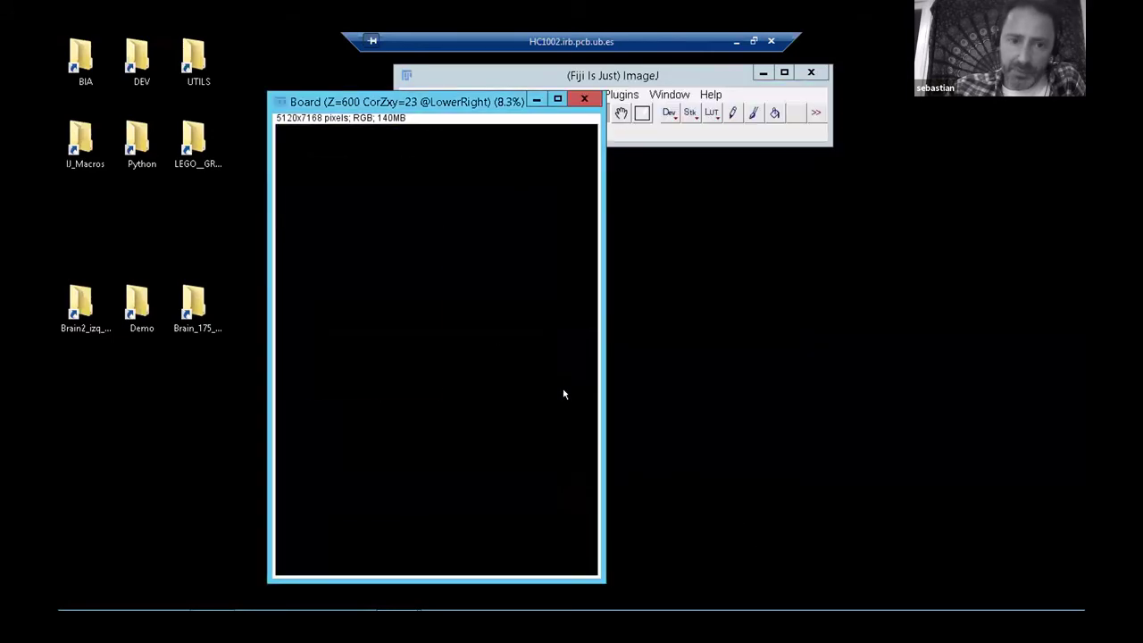
# Step: Examine the stitched board at 75% zoom, then at Z position 1100 with camera 1 and camera 2
pyautogui.scroll(1, 366, 330)
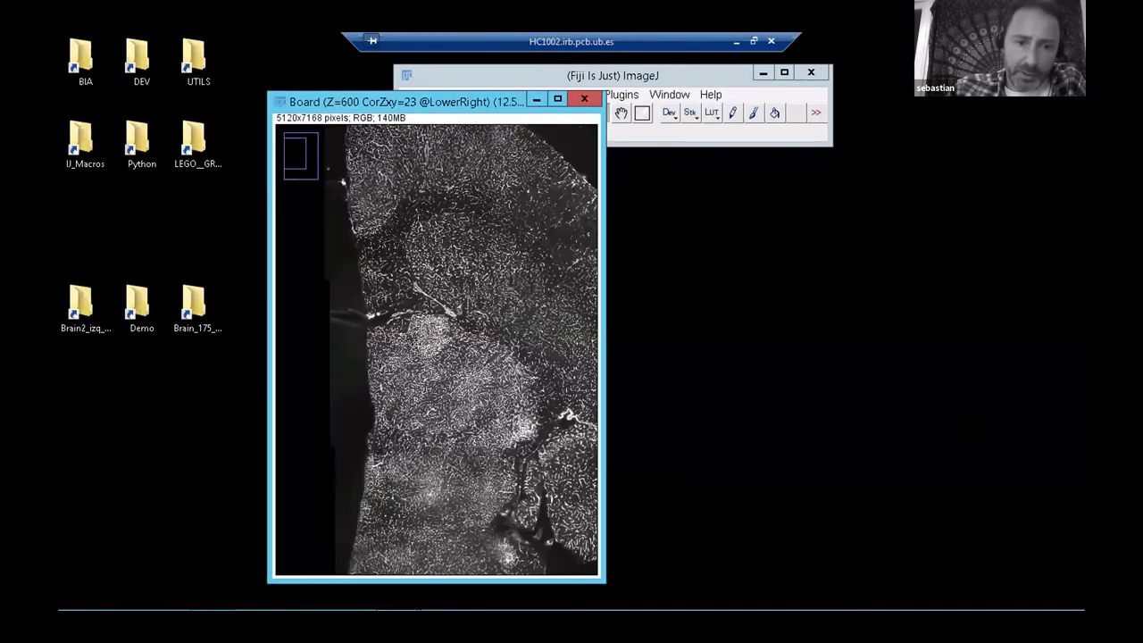
pyautogui.scroll(1, 427, 342)
pyautogui.scroll(2, 432, 354)
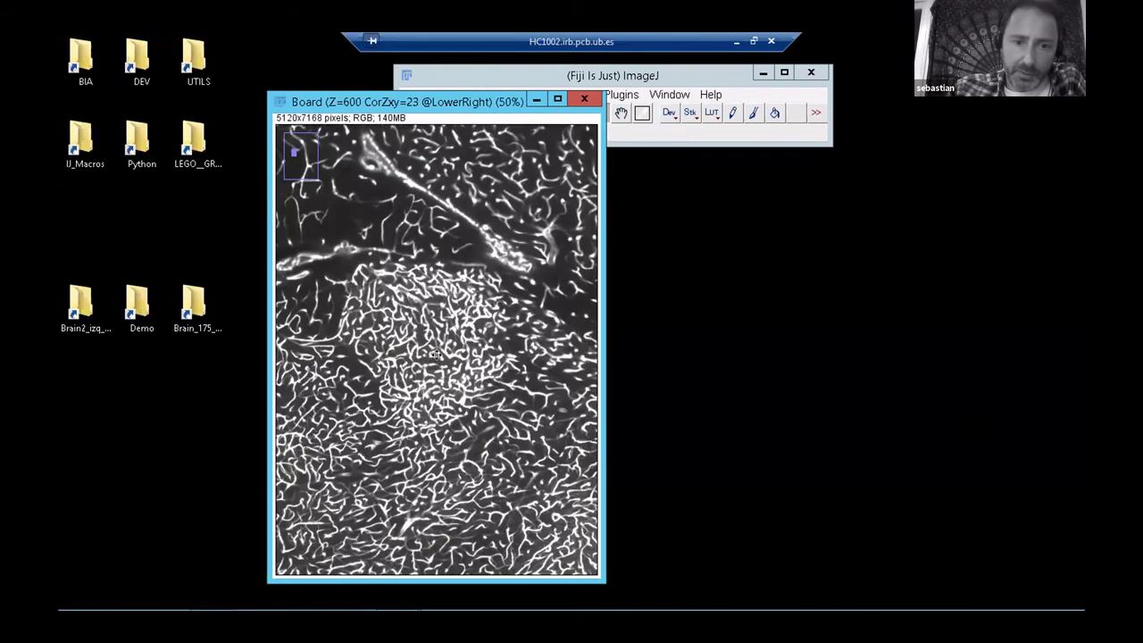
pyautogui.scroll(1, 453, 354)
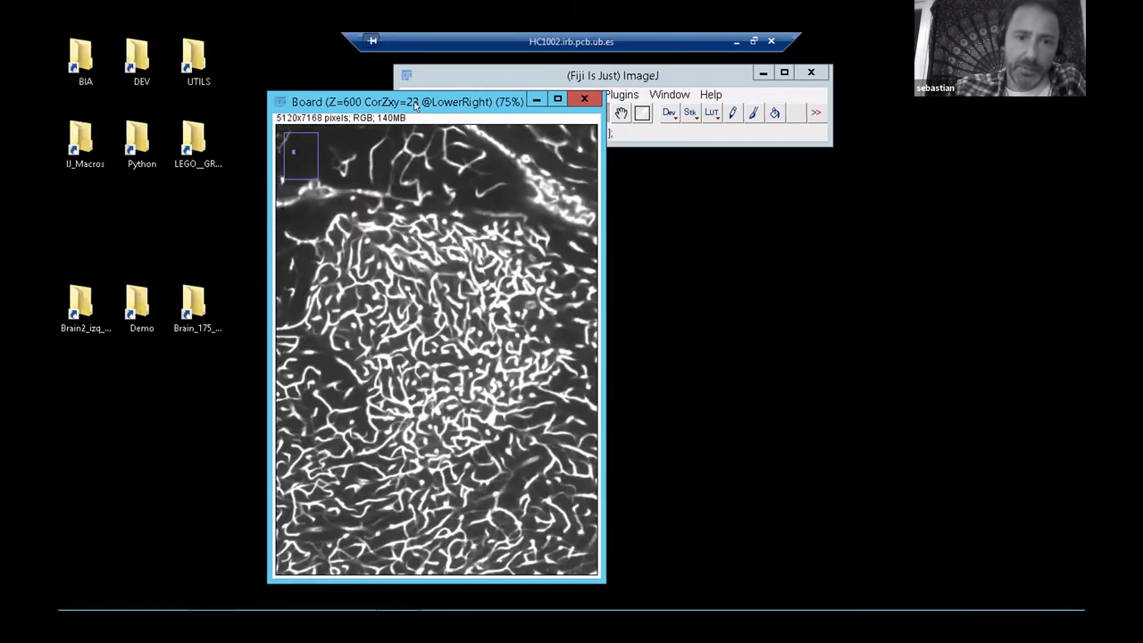
pyautogui.scroll(1, 346, 161)
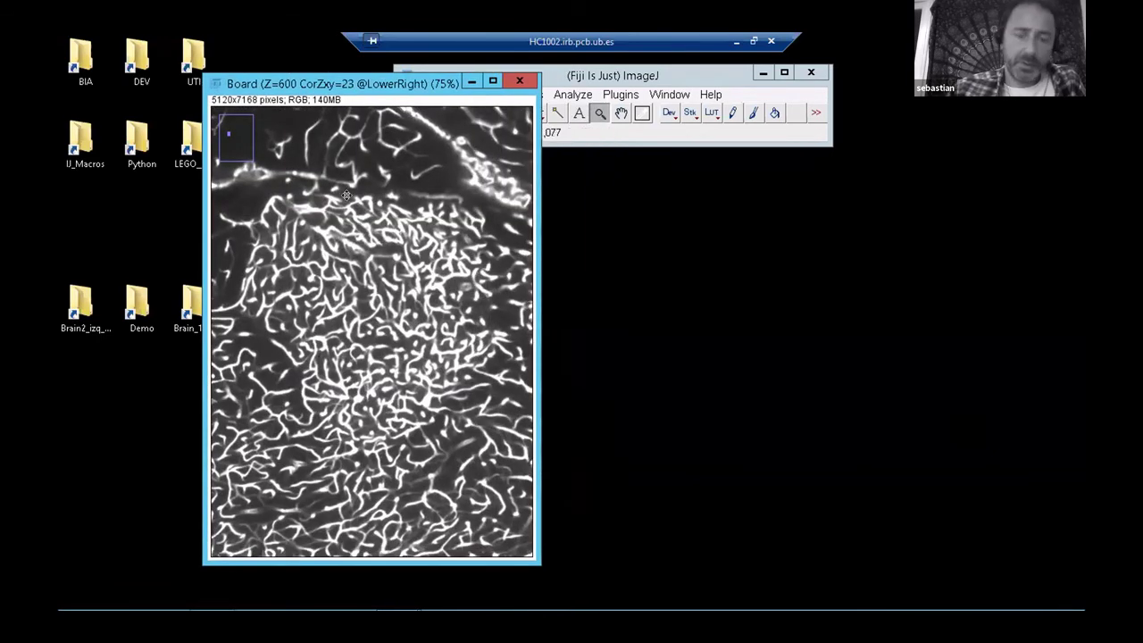
pyautogui.moveTo(360, 85); pyautogui.dragTo(273, 88)
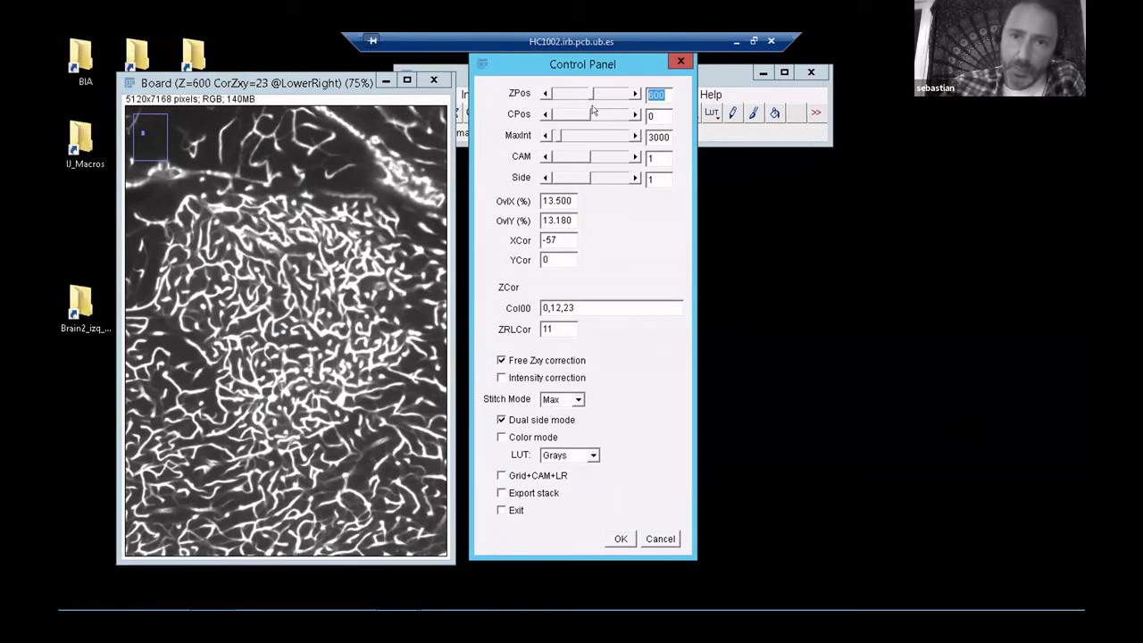
pyautogui.write('1100')
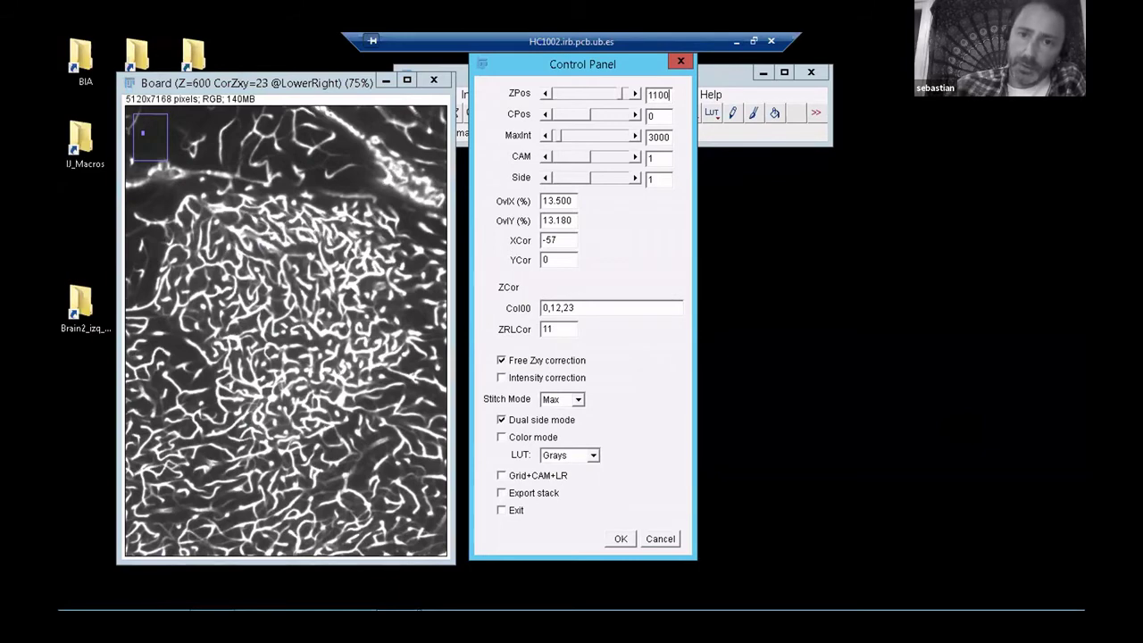
pyautogui.click(620, 539)
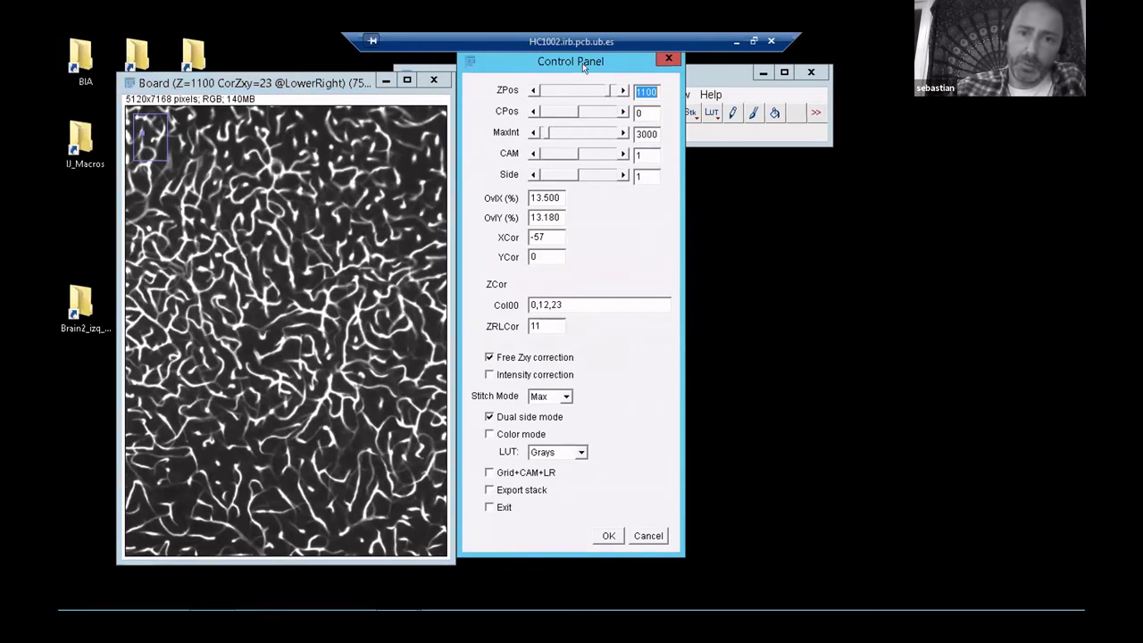
pyautogui.click(605, 153)
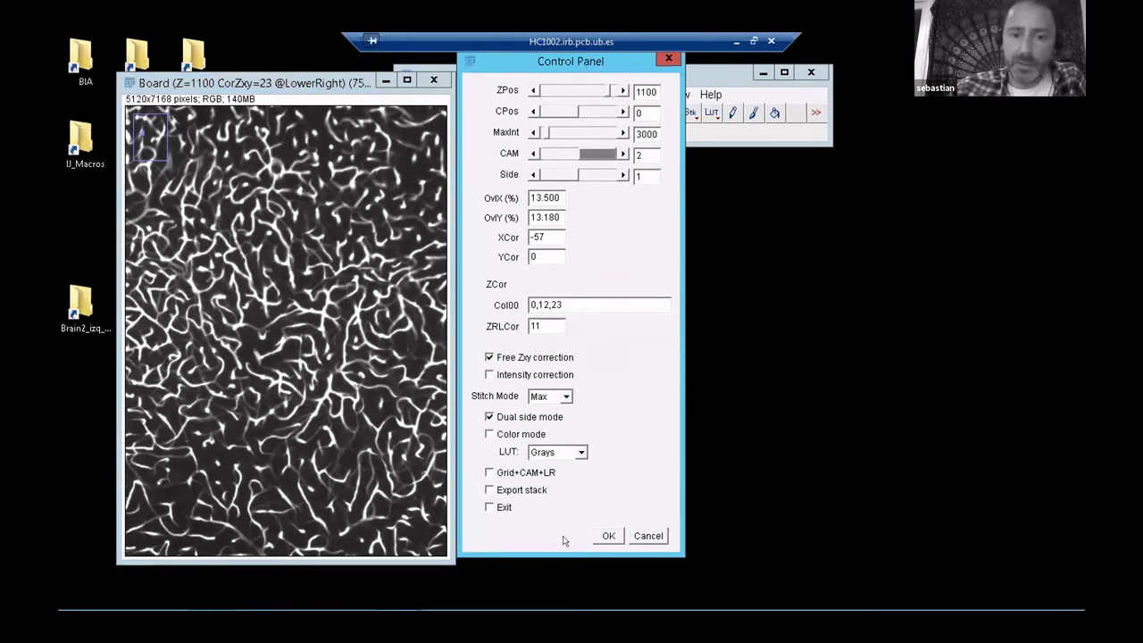
pyautogui.click(608, 538)
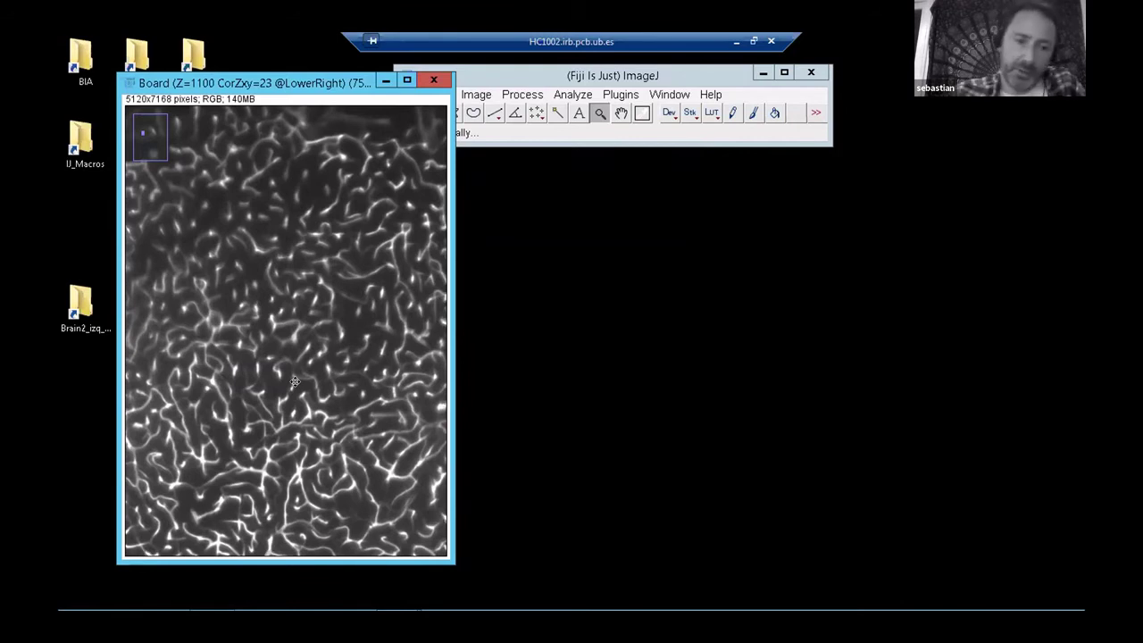
# Step: Compare the two cameras at Z position 100, viewing camera 2 first and switching back to camera 1
pyautogui.click(295, 382)
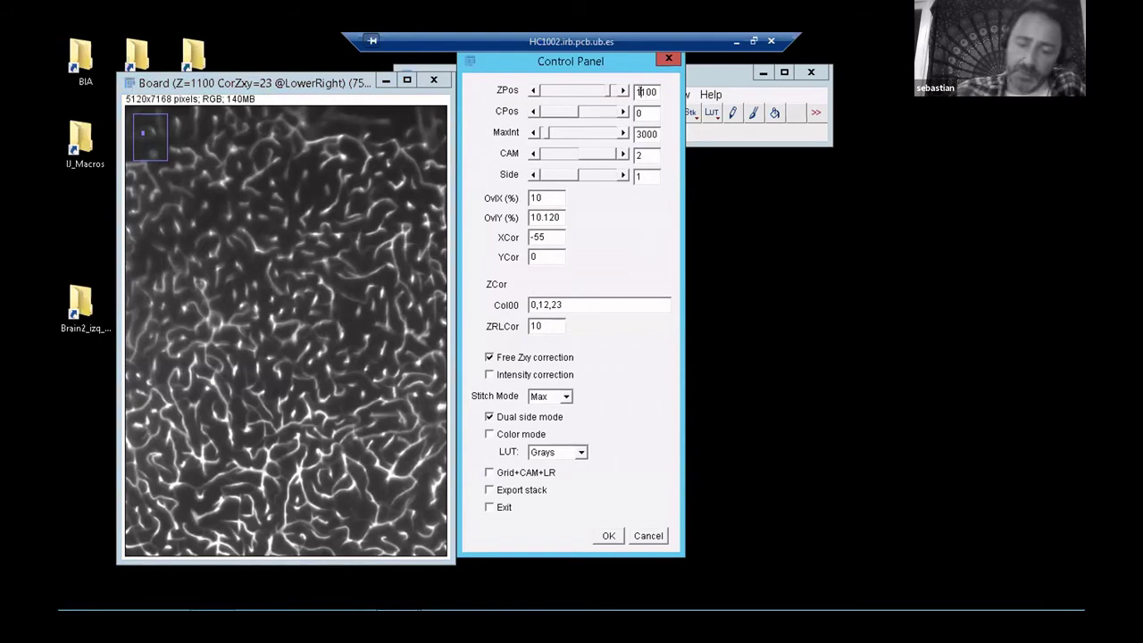
pyautogui.press('BackSpace')
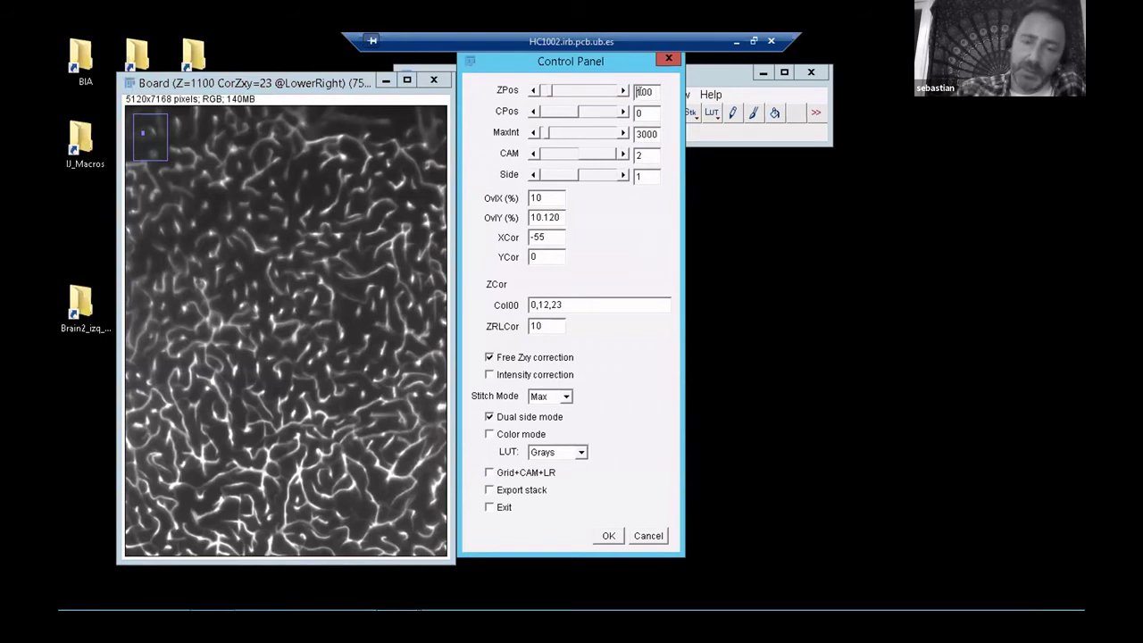
pyautogui.click(609, 536)
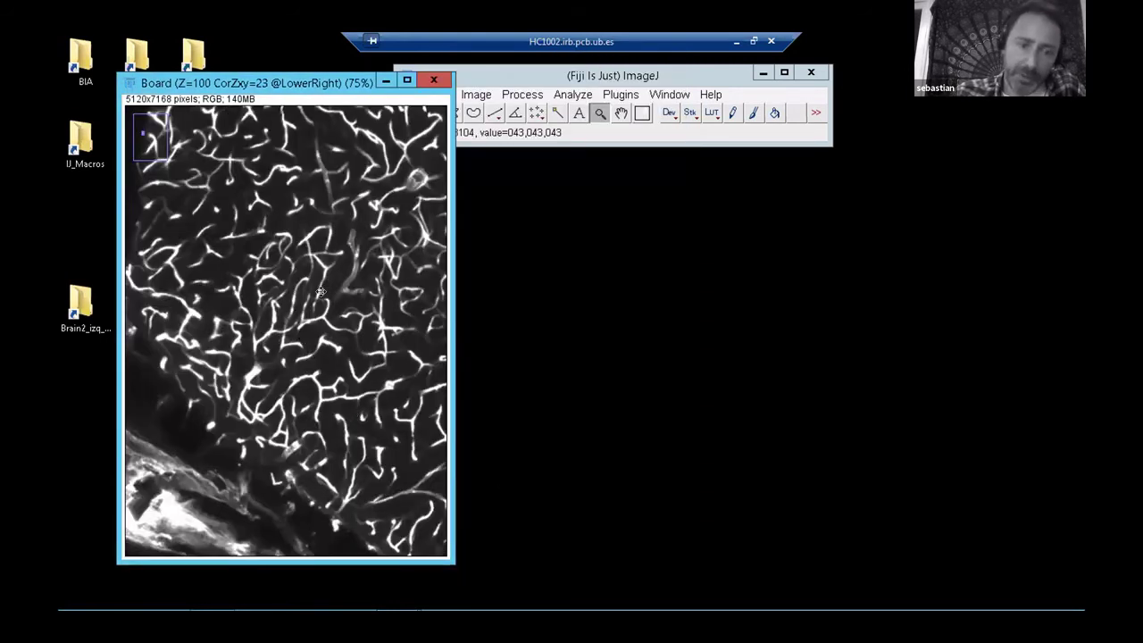
pyautogui.click(306, 289)
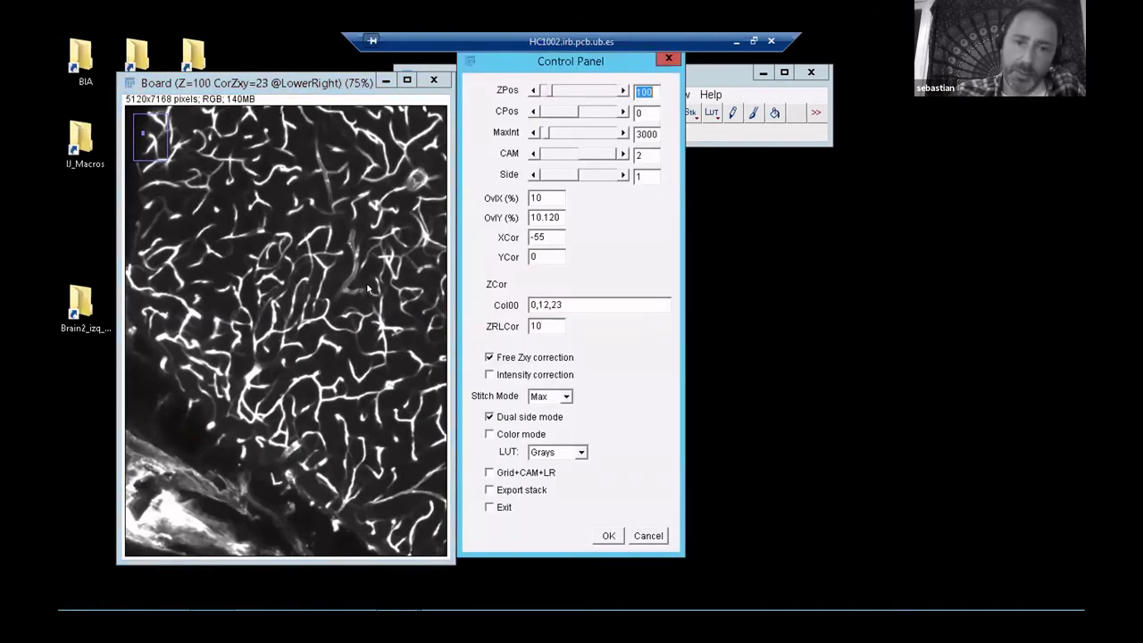
pyautogui.click(562, 155)
pyautogui.click(609, 536)
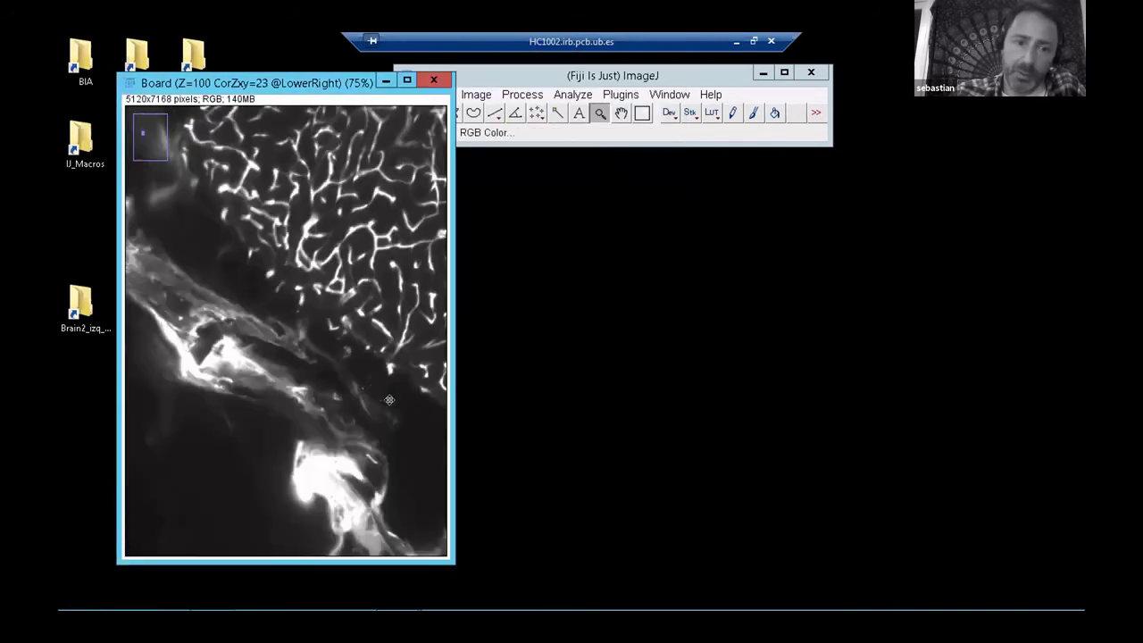
# Step: Bring the board back to Z position 600 with camera 1 to inspect the middle of the sample
pyautogui.click(355, 196)
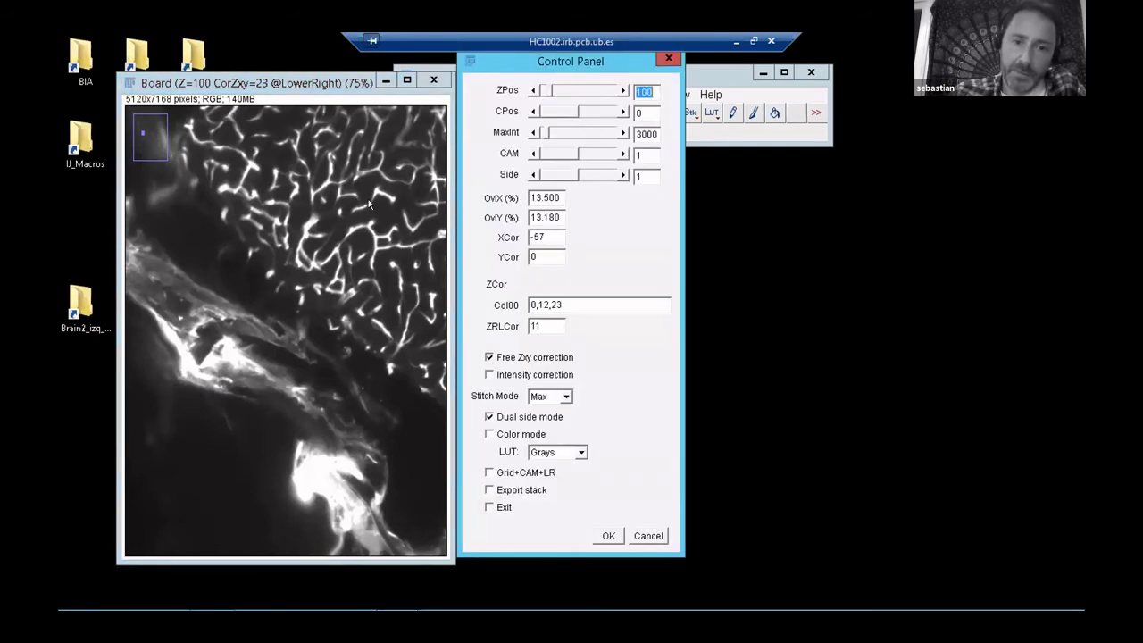
pyautogui.moveTo(656, 93); pyautogui.dragTo(635, 92)
pyautogui.write('600')
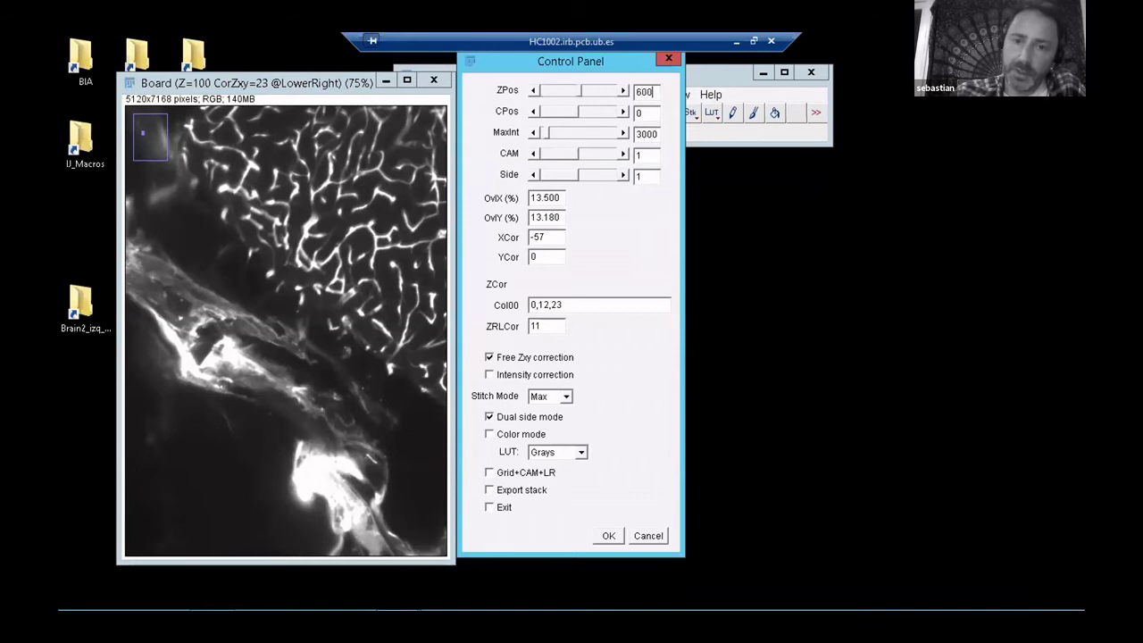
pyautogui.click(600, 540)
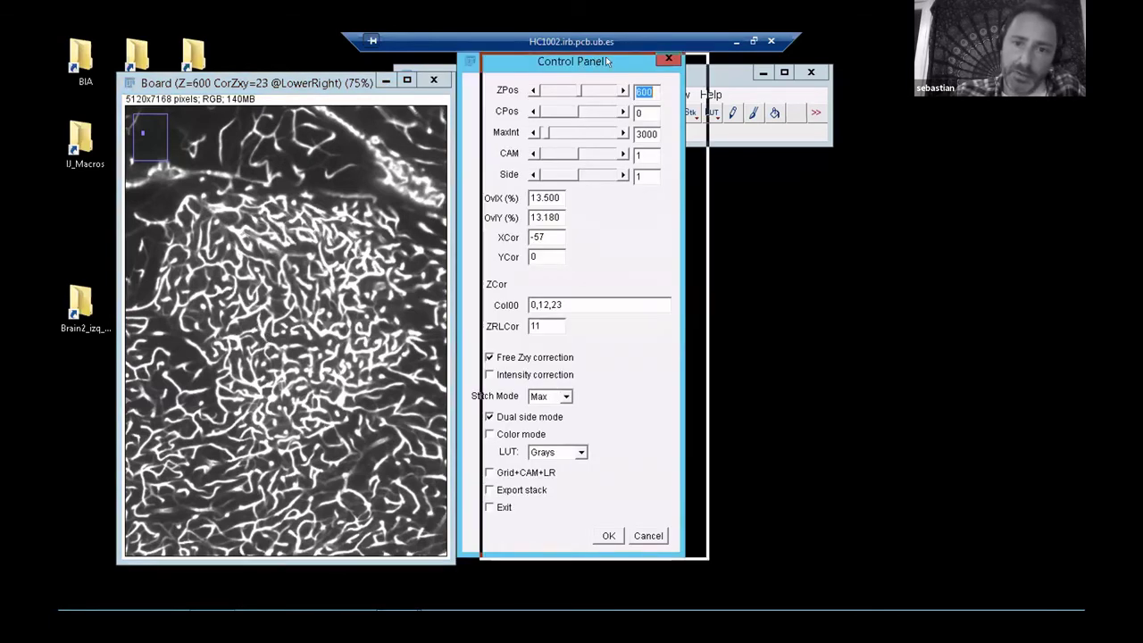
pyautogui.moveTo(581, 62); pyautogui.dragTo(607, 66)
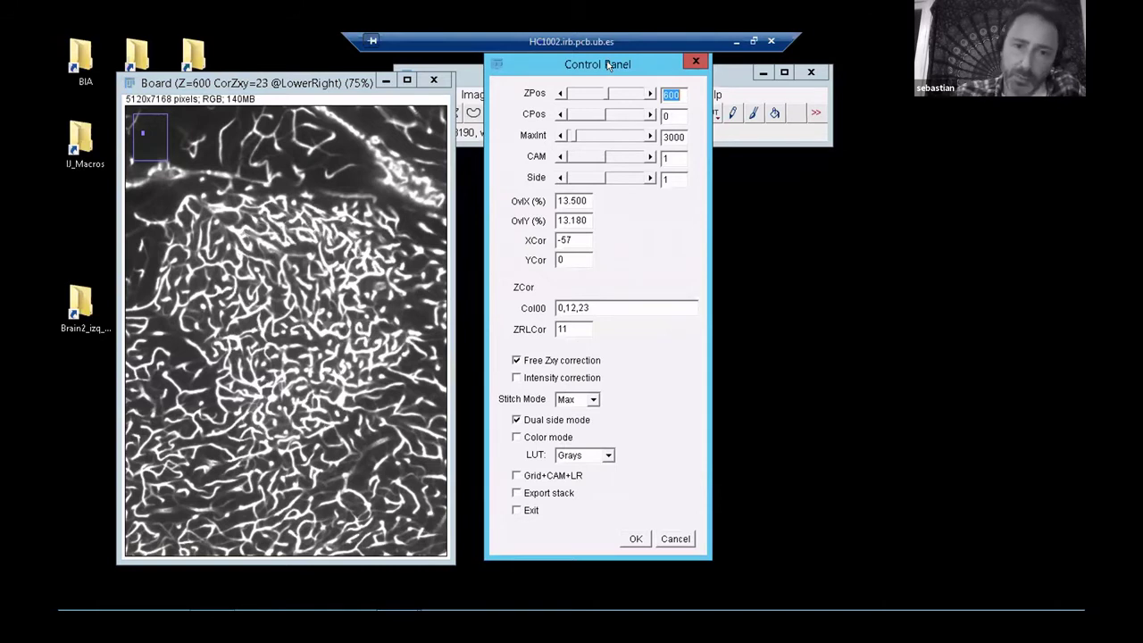
pyautogui.moveTo(622, 63); pyautogui.dragTo(612, 63)
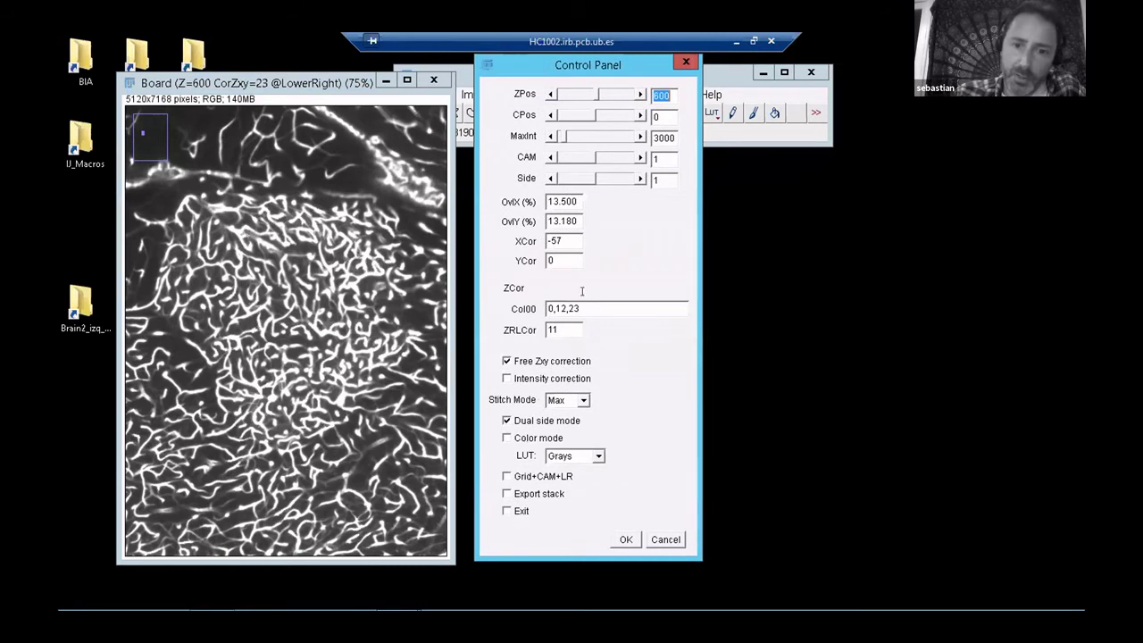
# Step: Enable Overlay CAM1 in the Grid+CAM+LR settings and examine the two-camera overlay with the board moved aside
pyautogui.click(541, 475)
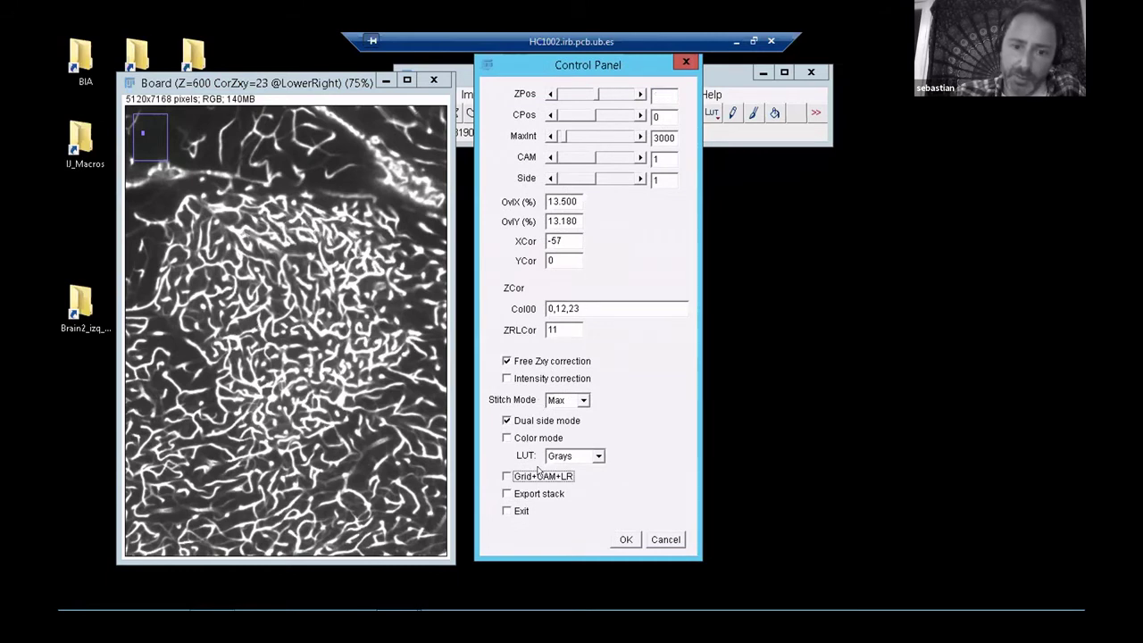
pyautogui.click(624, 539)
pyautogui.click(527, 310)
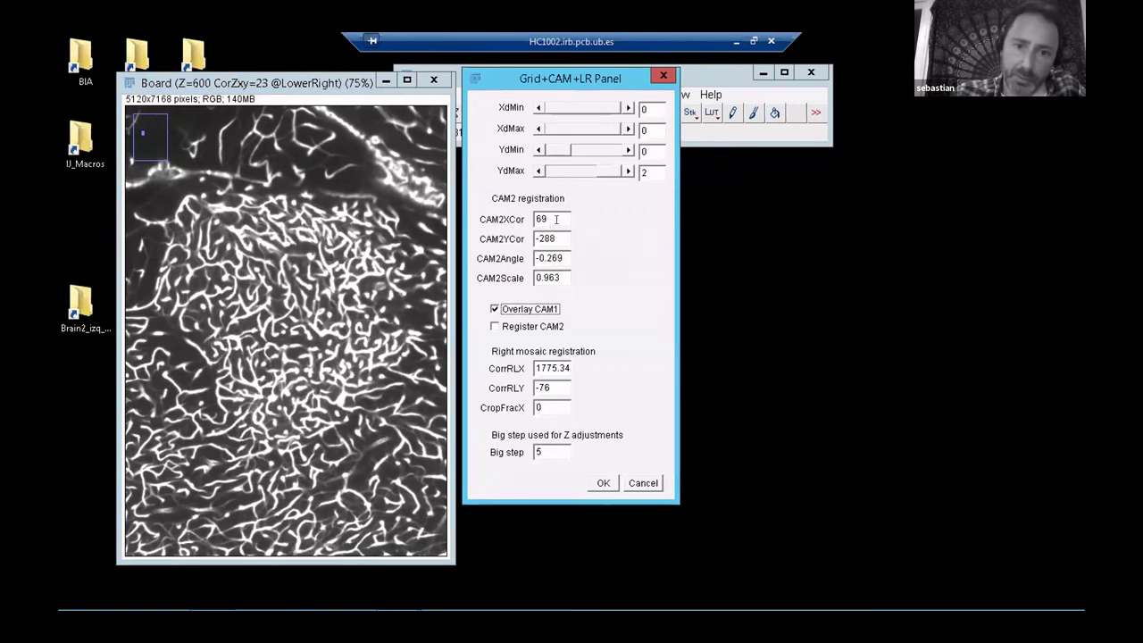
pyautogui.click(600, 483)
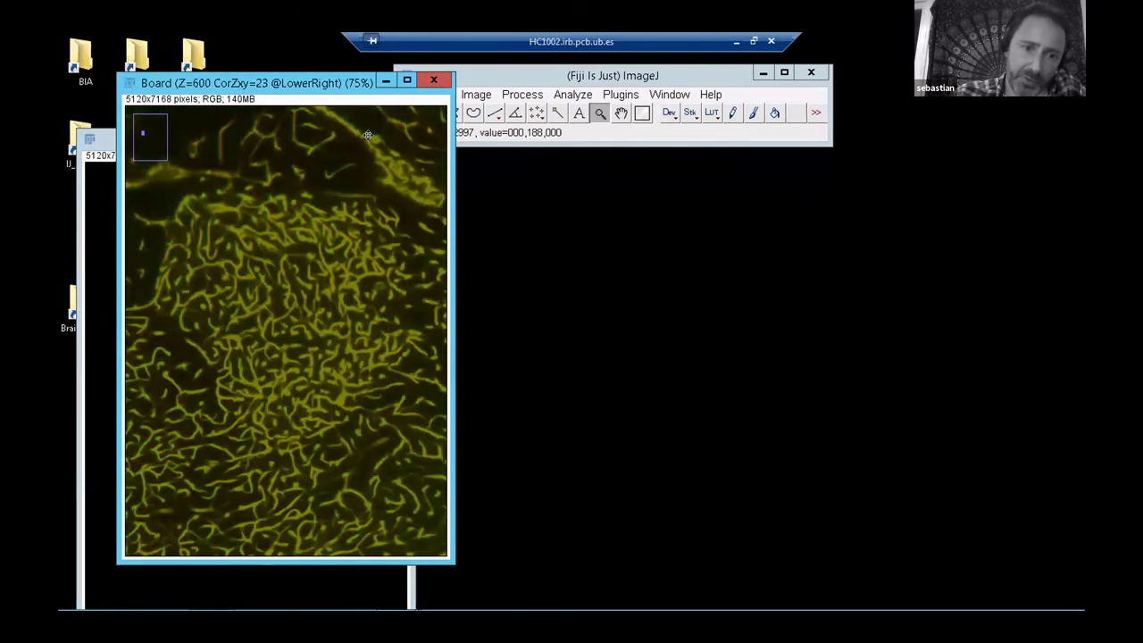
pyautogui.moveTo(561, 93); pyautogui.dragTo(602, 91)
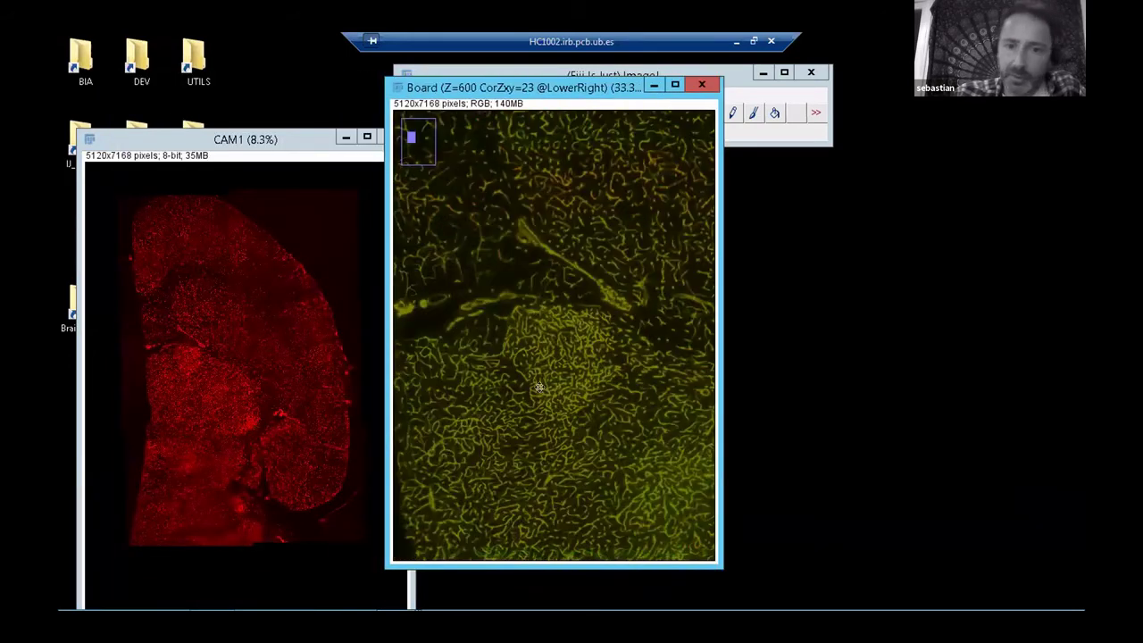
# Step: Close the CAM1 overlay and stop the CAM2 registration through the Grid+CAM+LR settings
pyautogui.click(543, 347)
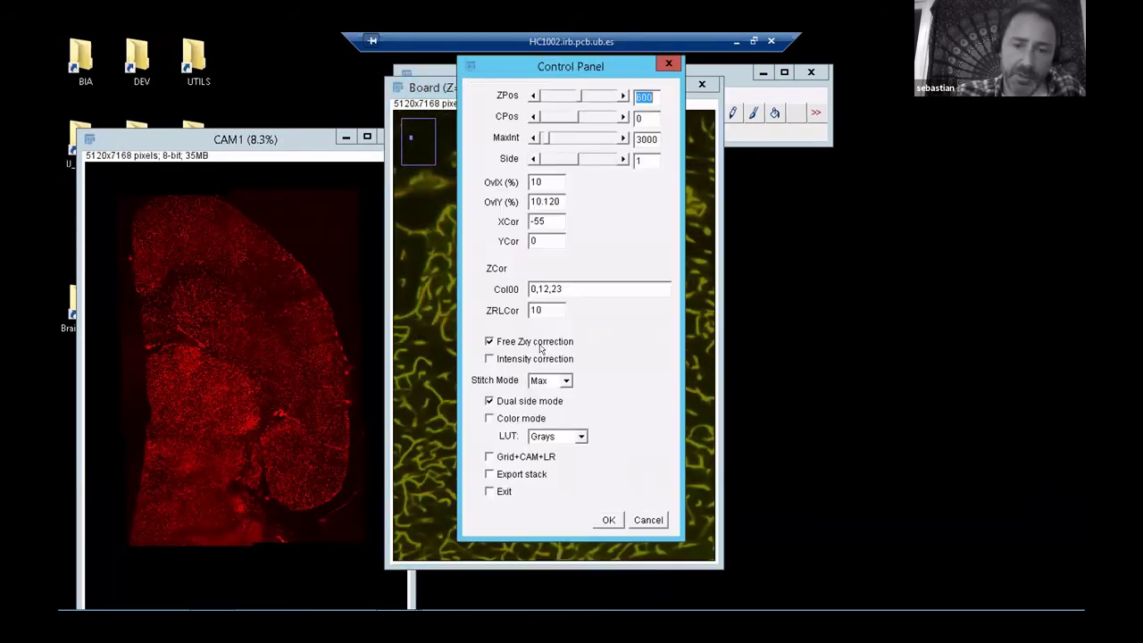
pyautogui.click(522, 457)
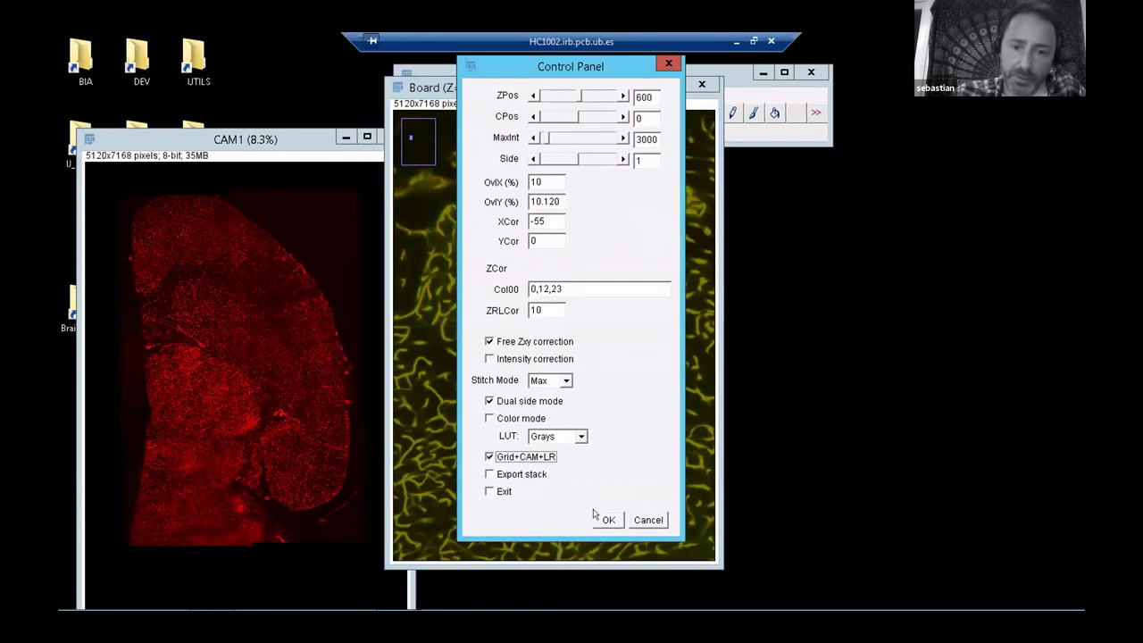
pyautogui.click(607, 521)
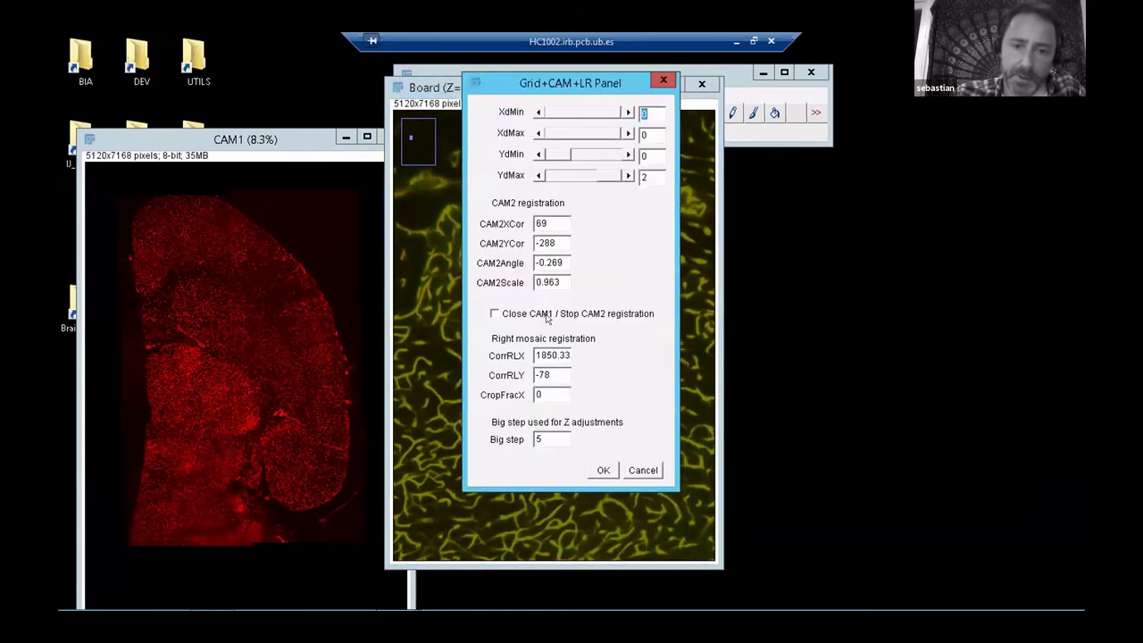
pyautogui.click(496, 313)
pyautogui.click(603, 470)
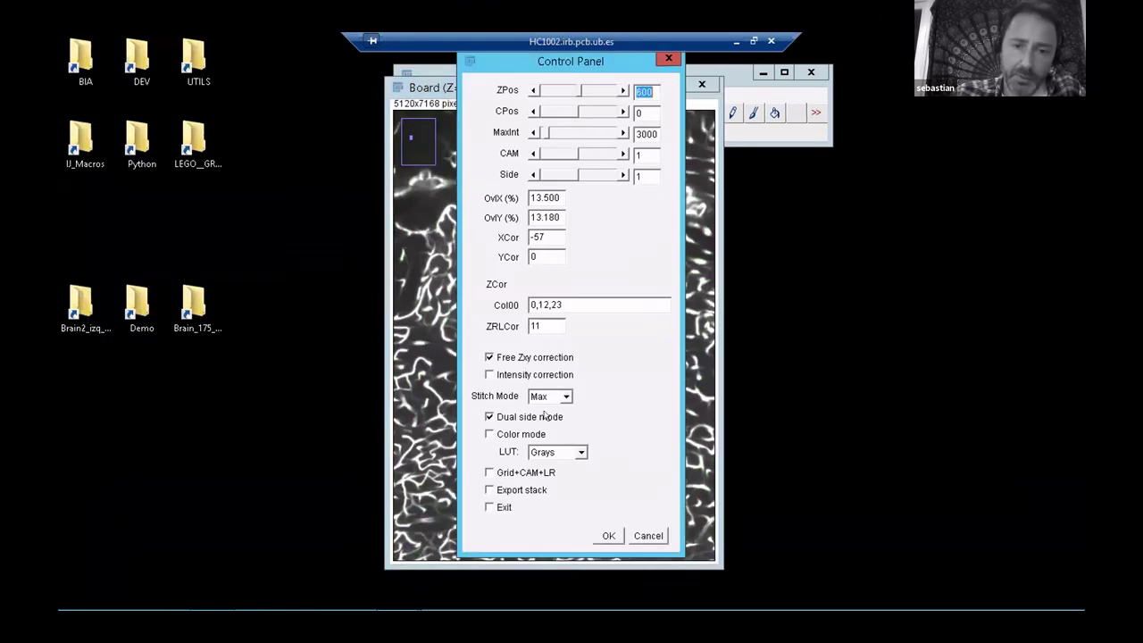
# Step: Configure the stack export with first slice 595 and last slice 605, keeping the CAM union Z slice at 600
pyautogui.click(522, 489)
pyautogui.click(607, 534)
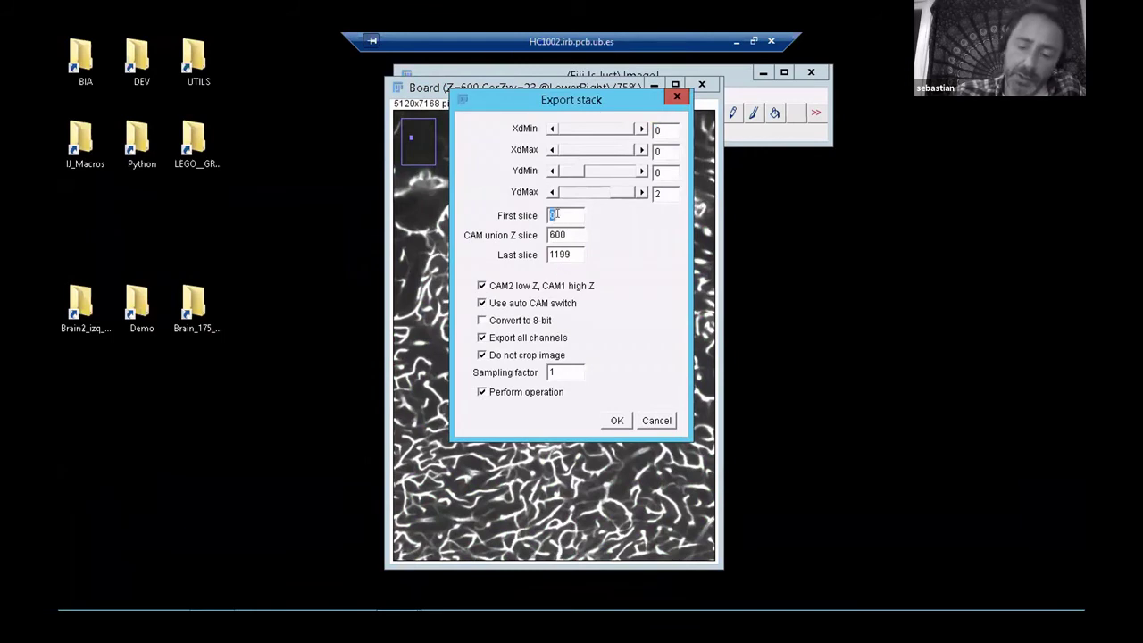
pyautogui.write('595')
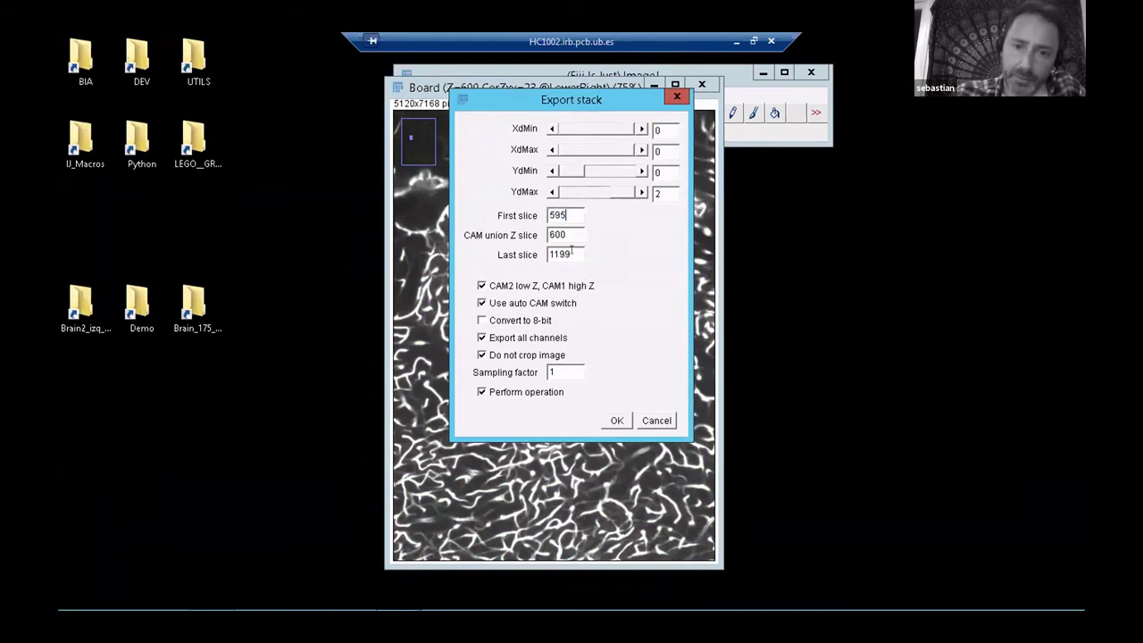
pyautogui.doubleClick(572, 254)
pyautogui.write('605')
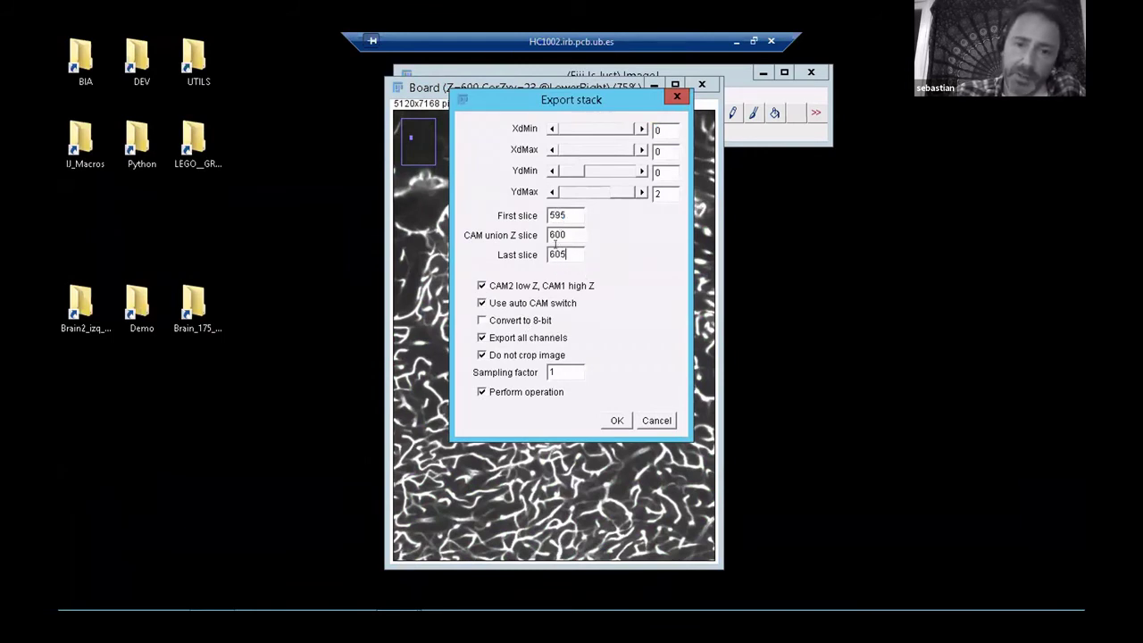
pyautogui.doubleClick(570, 233)
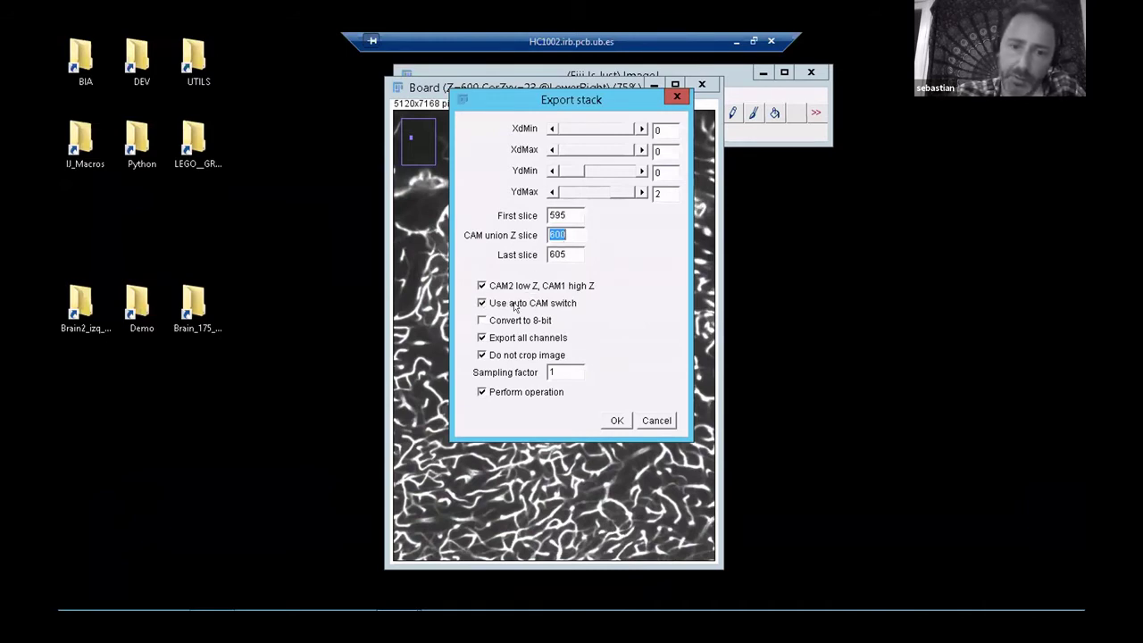
# Step: Run the stack export into the _Export folder inside Lleida_brain
pyautogui.click(617, 421)
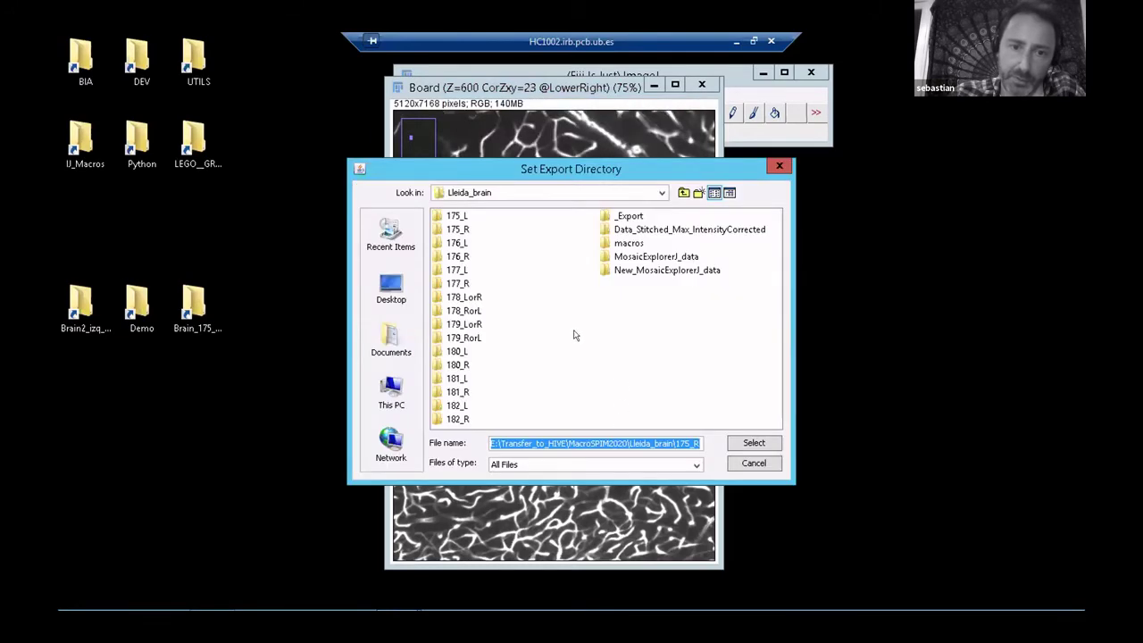
pyautogui.doubleClick(631, 217)
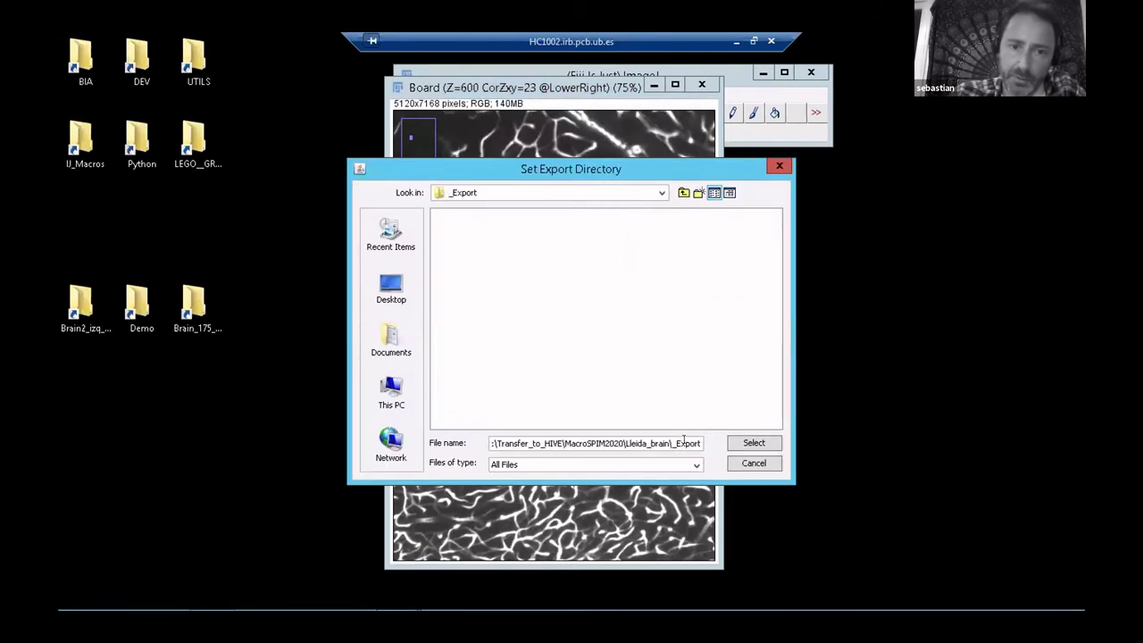
pyautogui.click(753, 442)
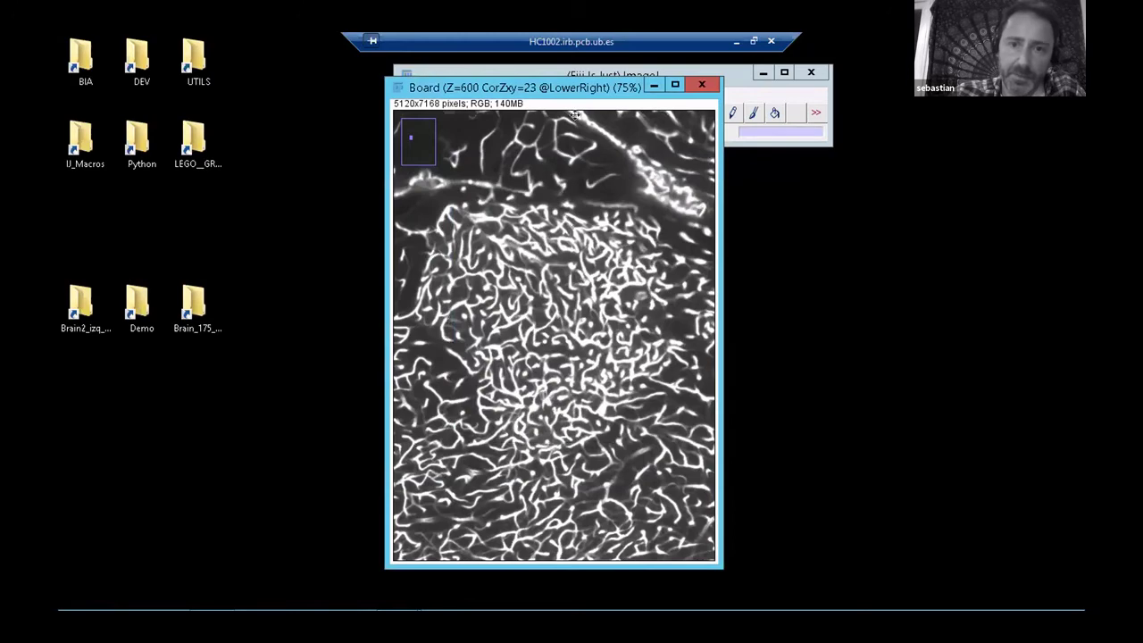
# Step: Move the board aside and exit MosaicExplorerJ without saving the current parameters to the ScanConfig file
pyautogui.moveTo(577, 93); pyautogui.dragTo(322, 77)
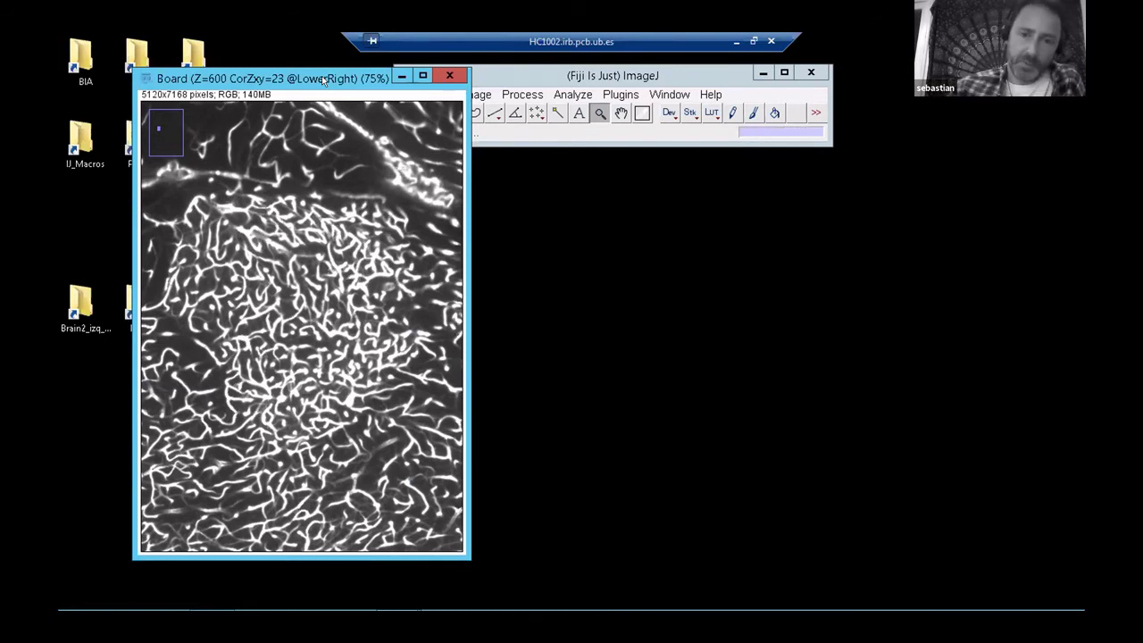
pyautogui.moveTo(323, 79); pyautogui.dragTo(312, 79)
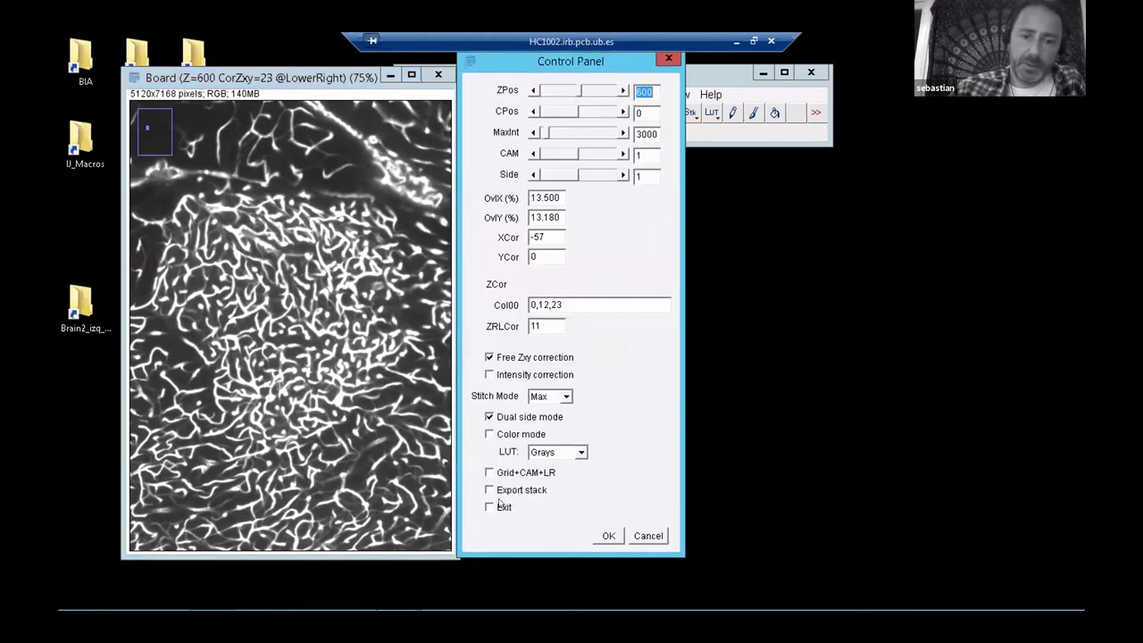
pyautogui.click(503, 508)
pyautogui.click(605, 535)
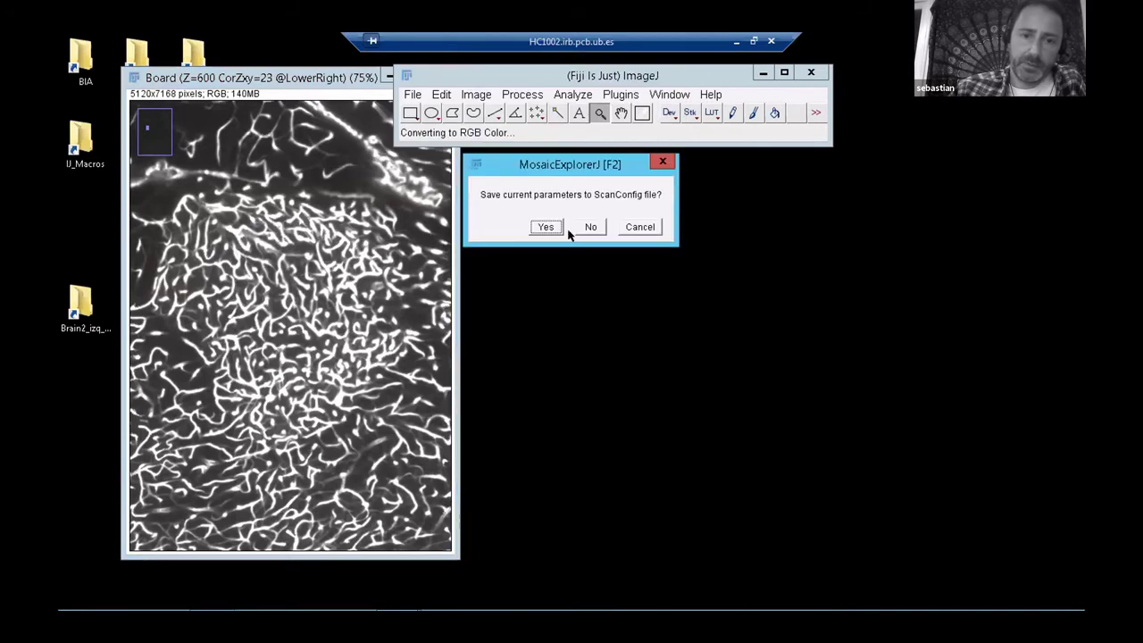
pyautogui.click(591, 227)
# Step: Import the exported TIFF slices from the _Export folder as an image sequence, starting with 175_R_SRL_Z0595_C00.tif
pyautogui.click(413, 94)
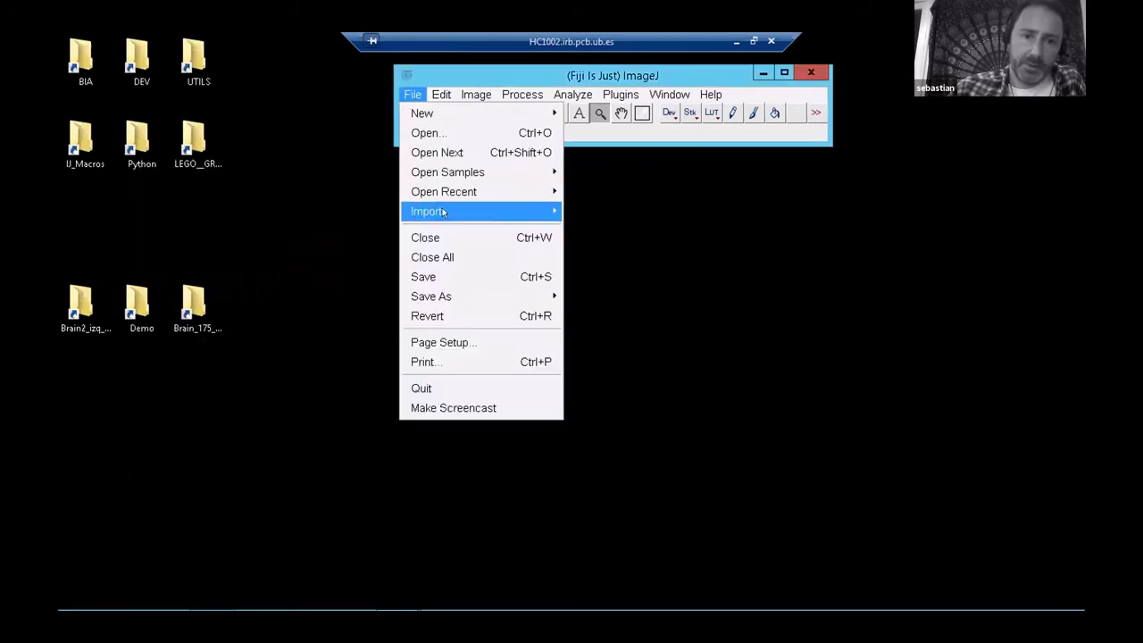
pyautogui.moveTo(447, 212)
pyautogui.click(629, 68)
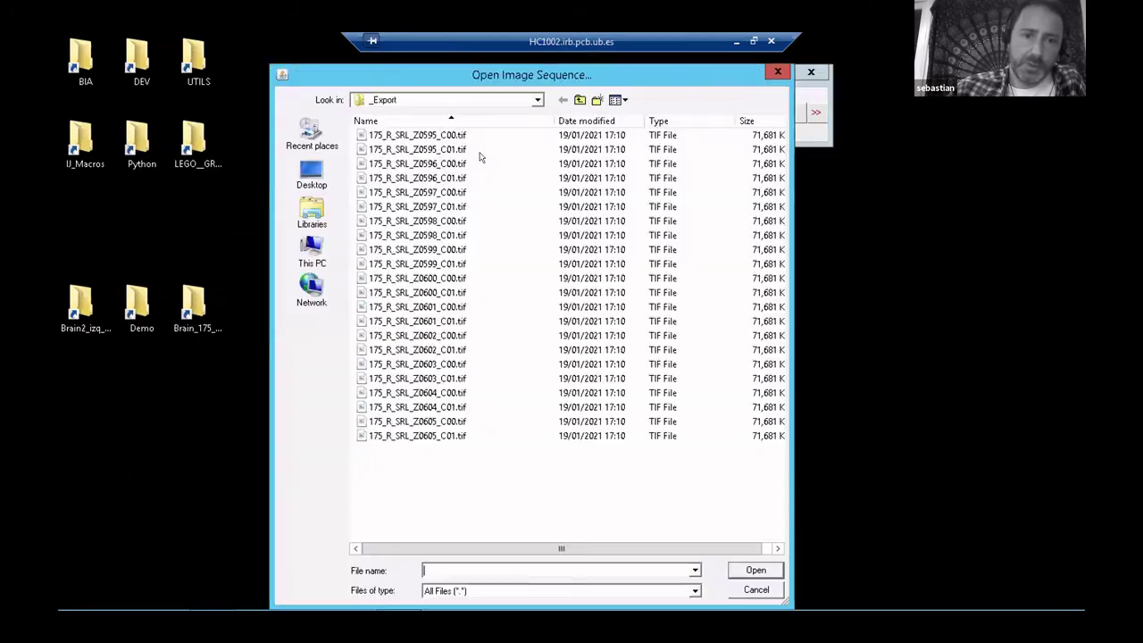
pyautogui.click(416, 134)
pyautogui.doubleClick(416, 134)
pyautogui.click(554, 381)
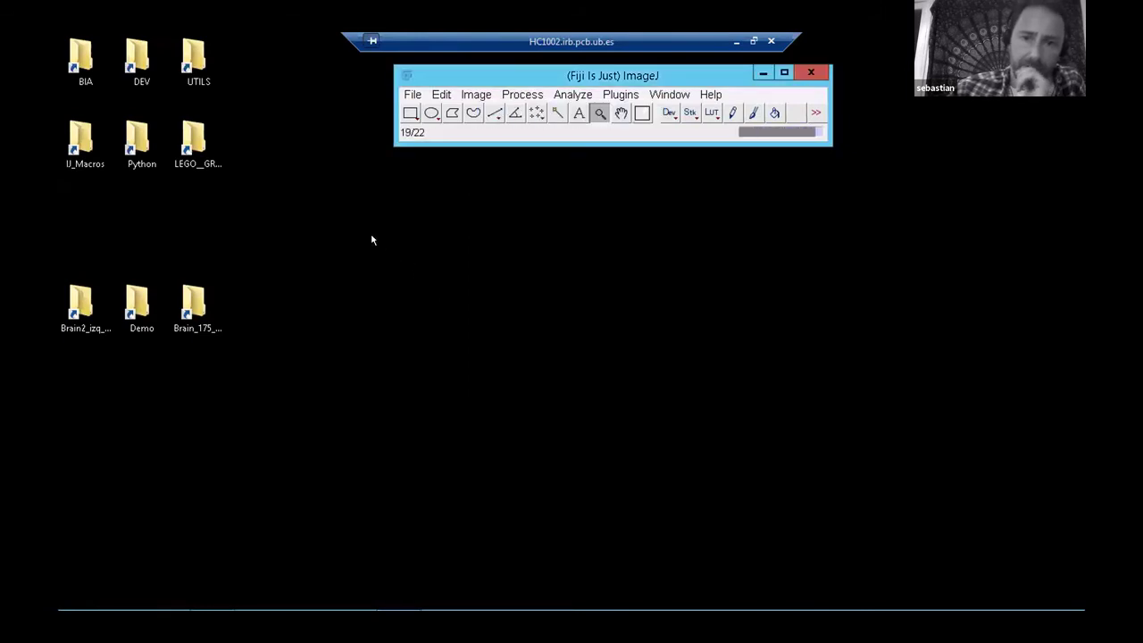
# Step: Convert the imported stack to a hyperstack with 2 channels, 11 slices and 1 frame in grayscale display mode
pyautogui.click(476, 95)
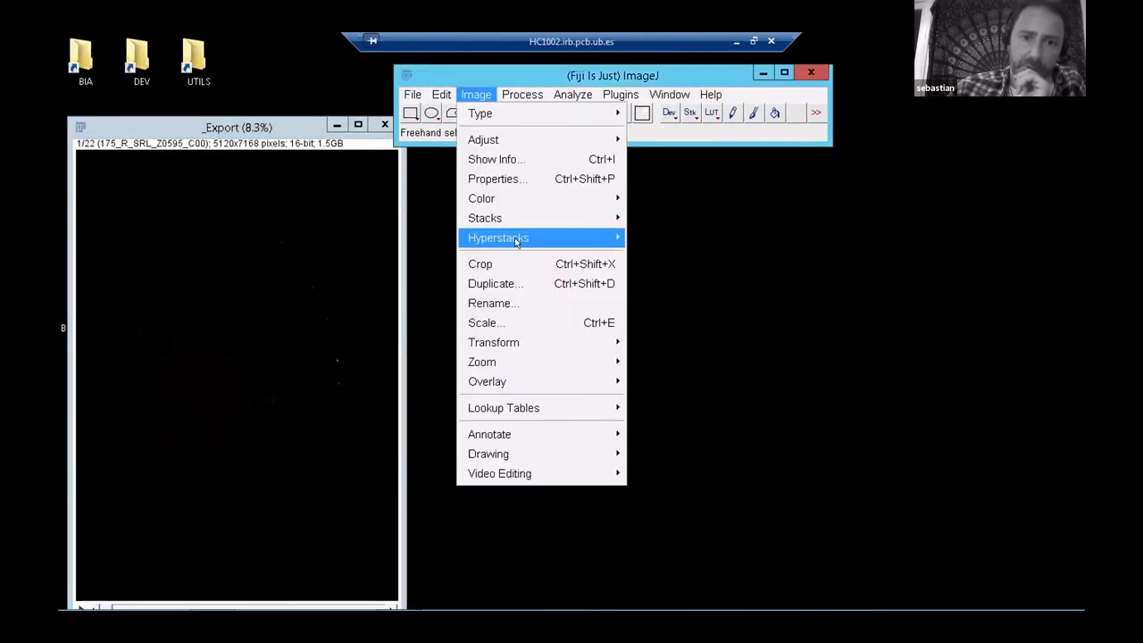
pyautogui.moveTo(518, 239)
pyautogui.click(657, 237)
pyautogui.doubleClick(586, 199)
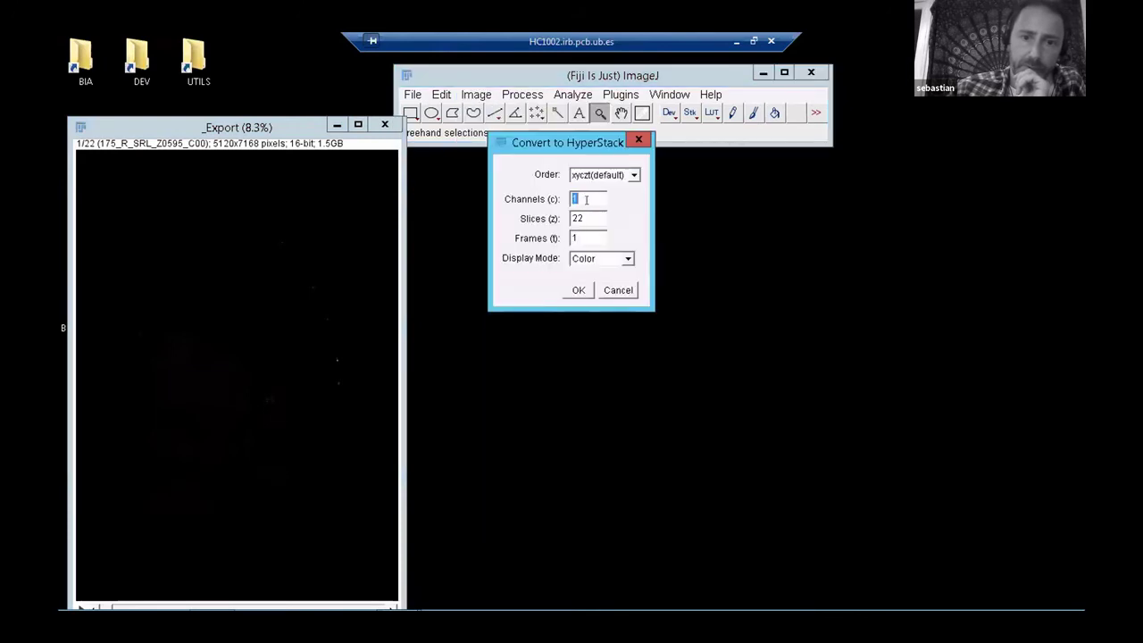
pyautogui.write('11')
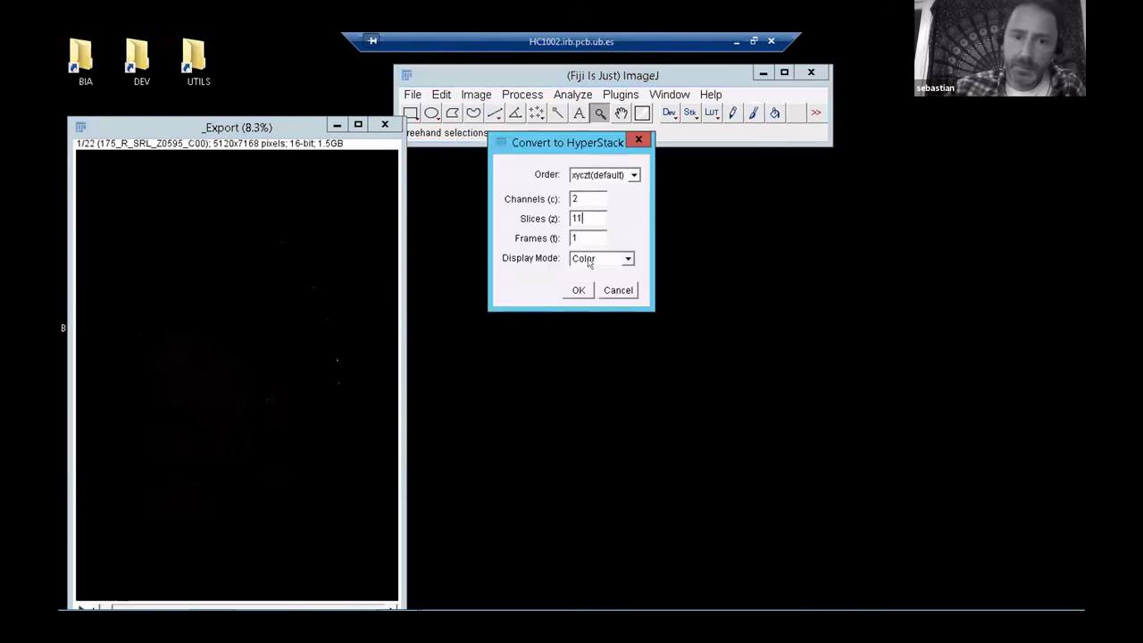
pyautogui.click(628, 258)
pyautogui.click(587, 294)
pyautogui.click(579, 291)
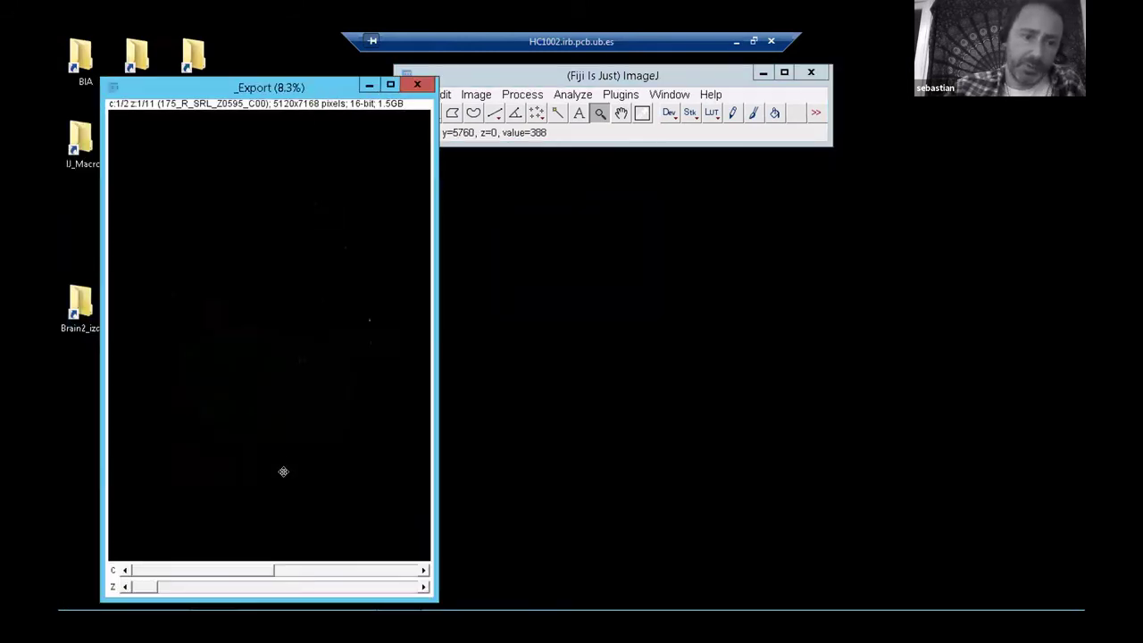
# Step: Set the hyperstack's display range to a minimum of 0 and a maximum of 3000
pyautogui.hotkey('ctrl', 'shift', 'c')
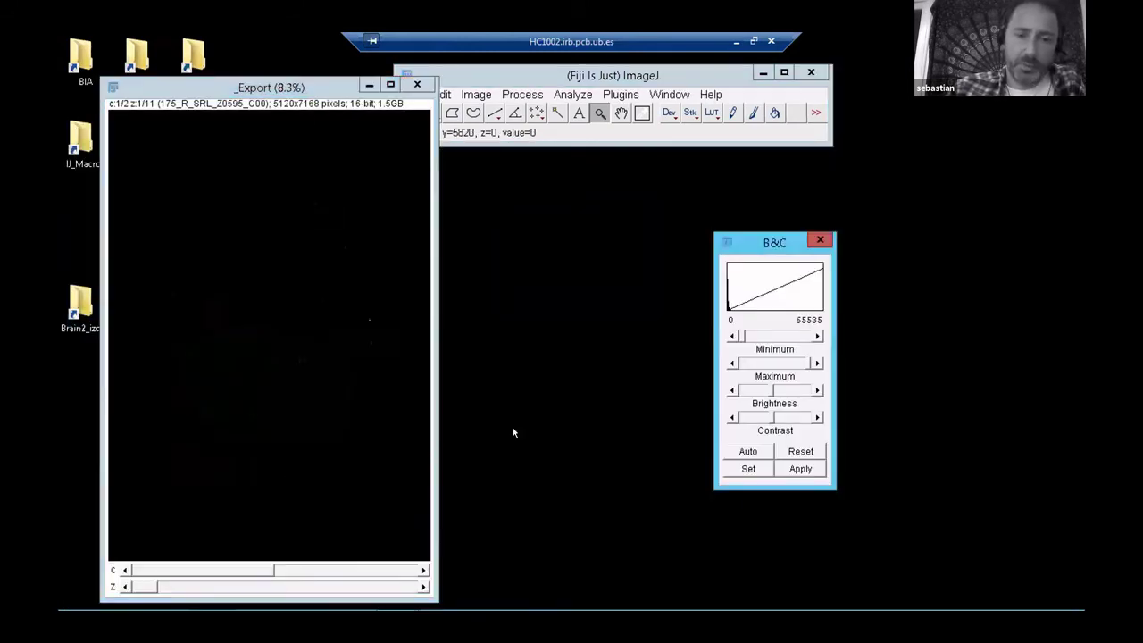
pyautogui.click(748, 468)
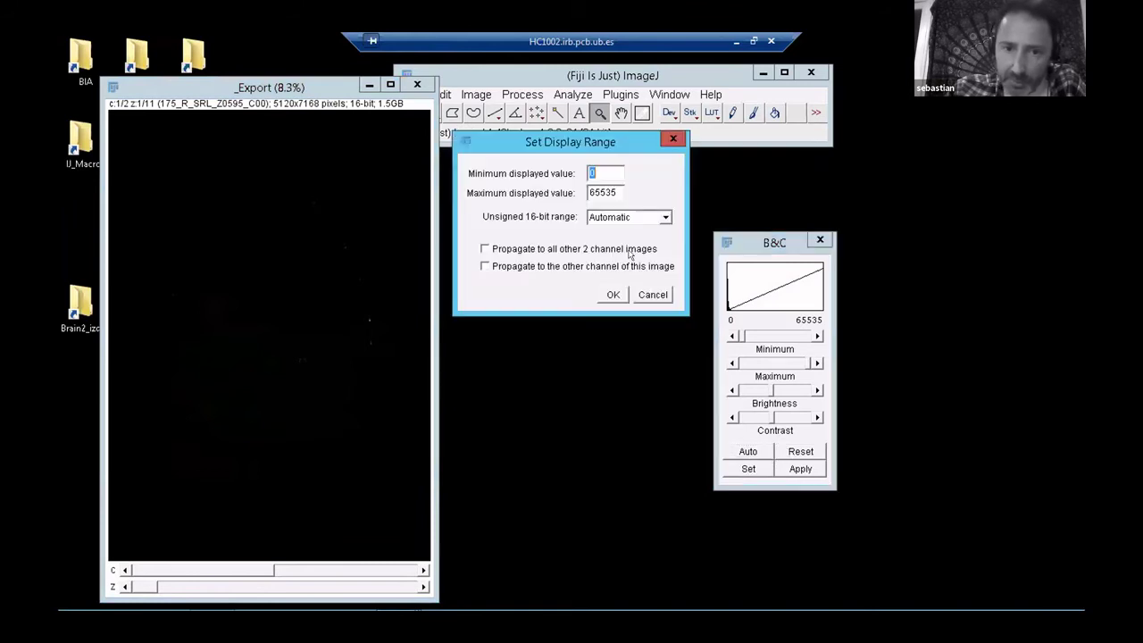
pyautogui.press('Tab')
pyautogui.write('3000')
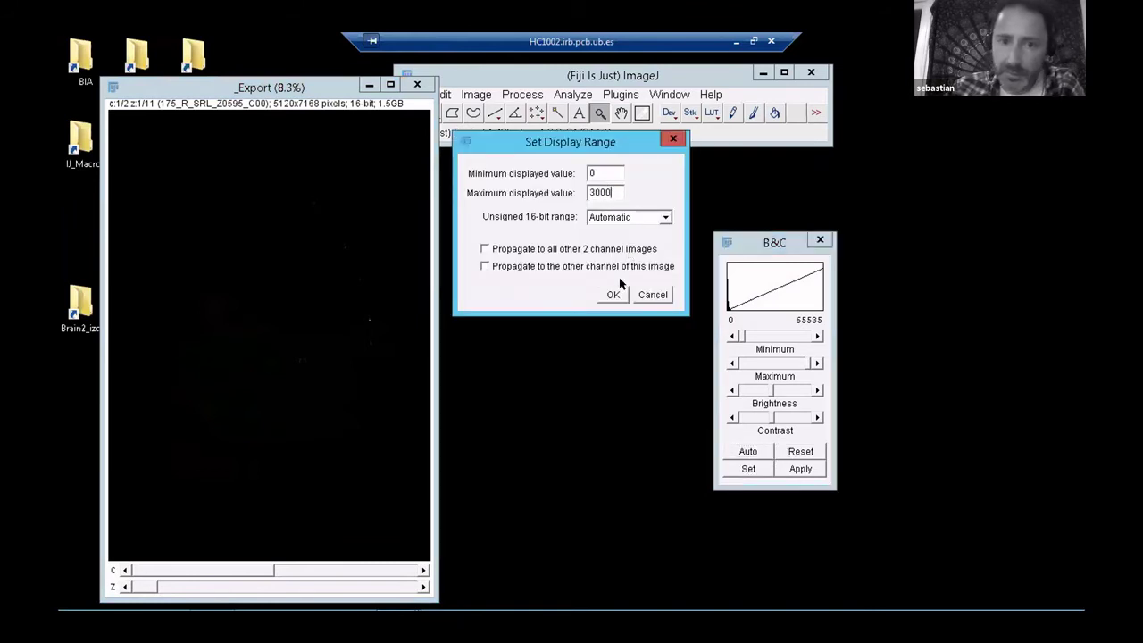
pyautogui.click(615, 295)
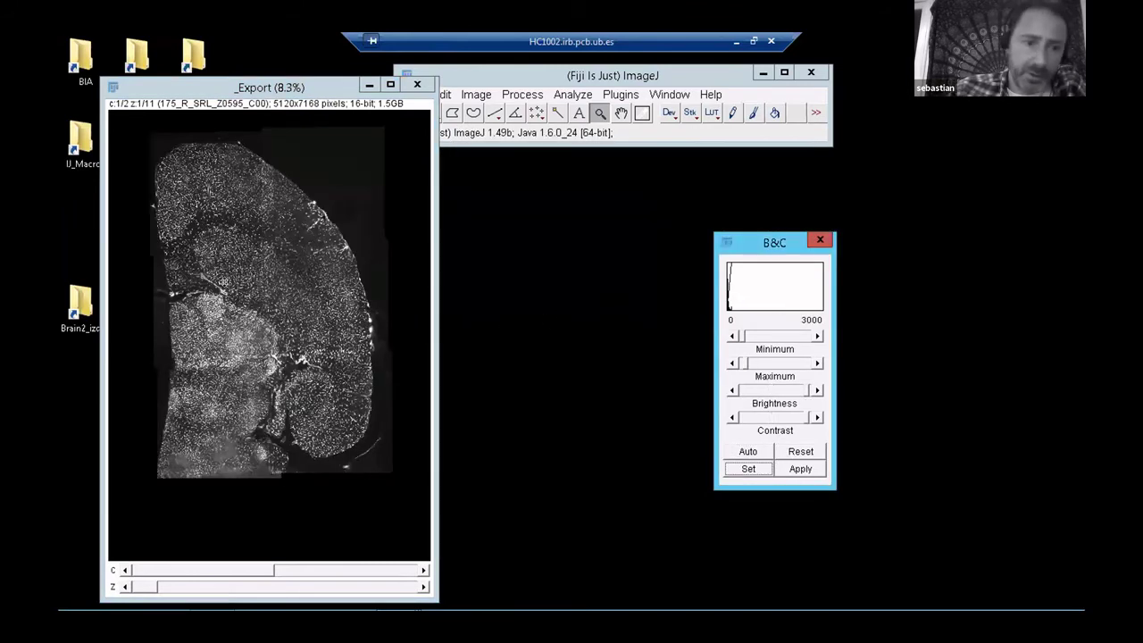
# Step: Zoom into the brain tissue to 75% and browse the Z slices across the camera union to check their continuity
pyautogui.click(281, 328)
pyautogui.click(282, 327)
pyautogui.click(285, 322)
pyautogui.click(290, 316)
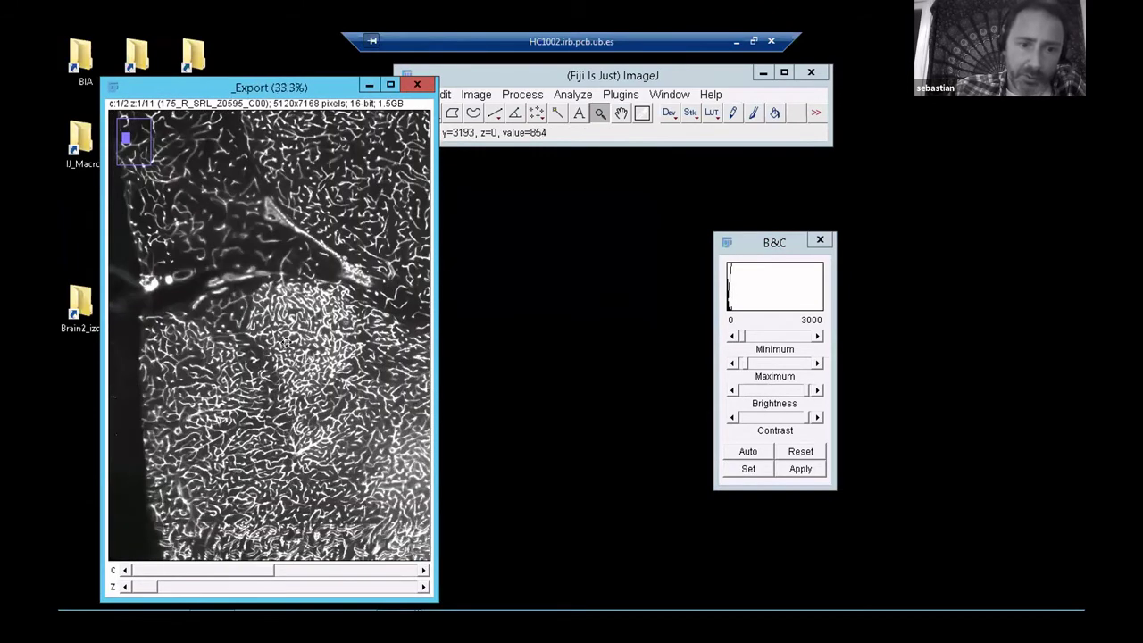
pyautogui.click(293, 310)
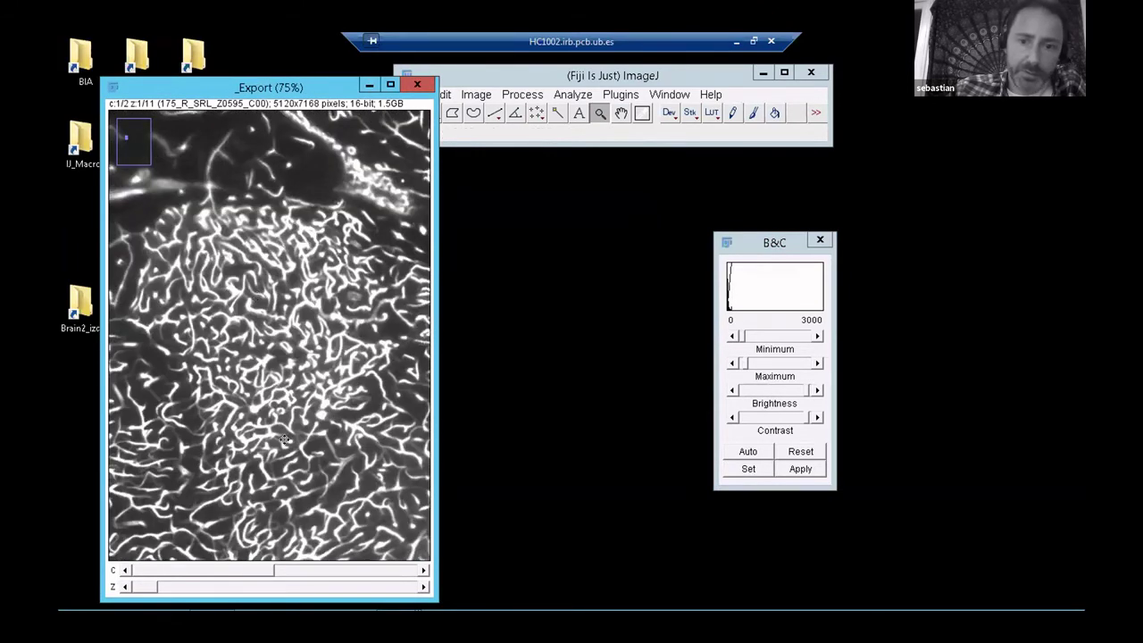
pyautogui.moveTo(150, 586); pyautogui.dragTo(258, 574)
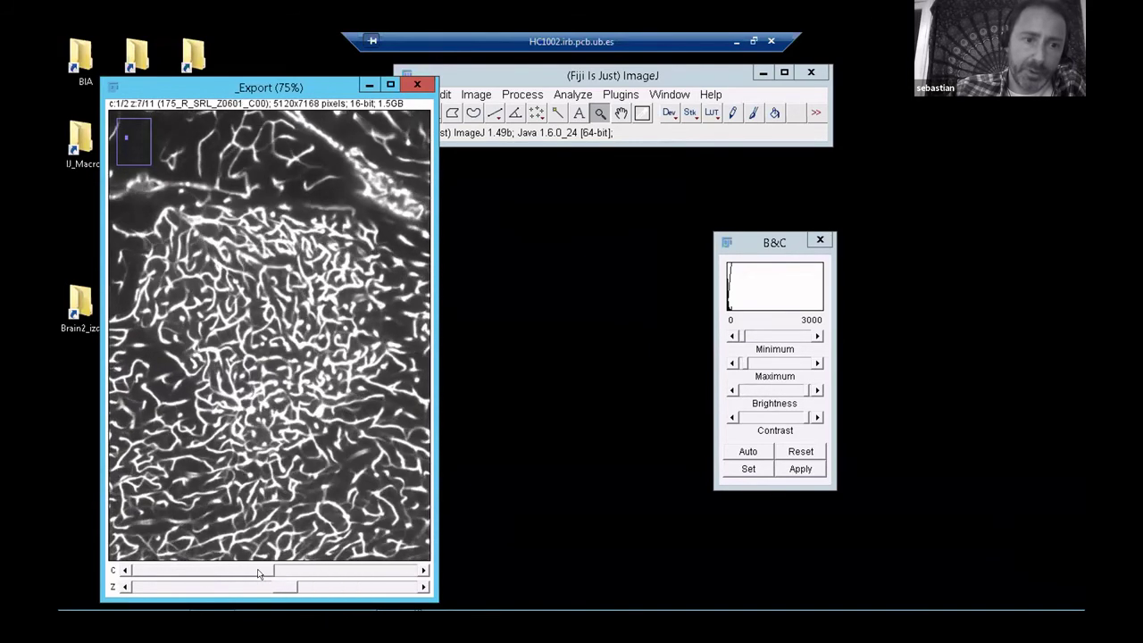
pyautogui.scroll(-3, 258, 586)
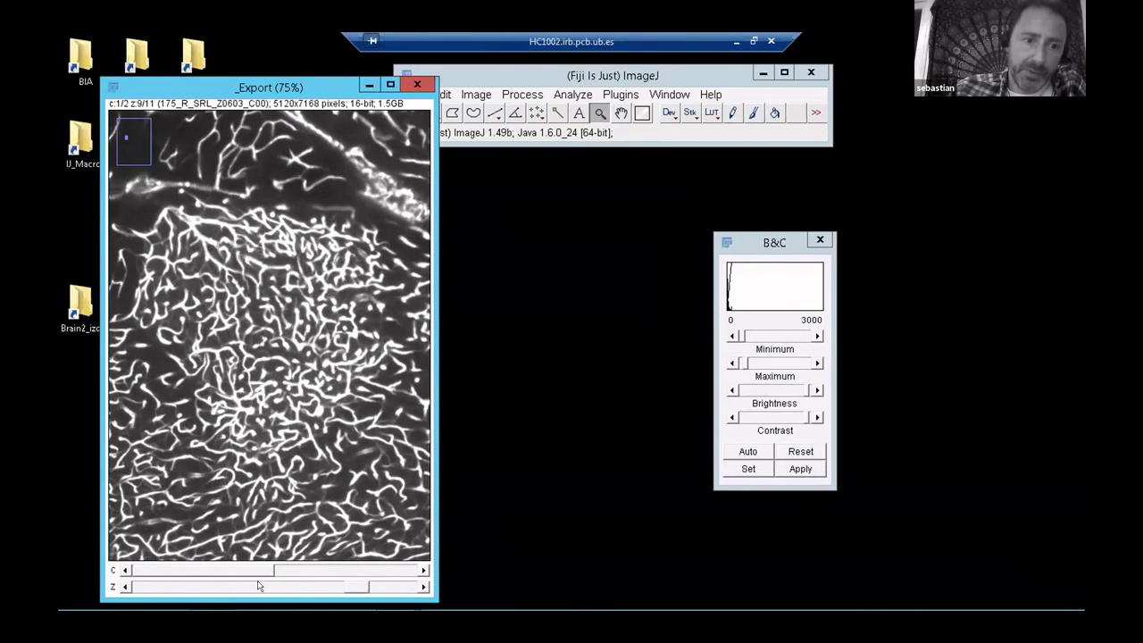
pyautogui.scroll(2, 258, 585)
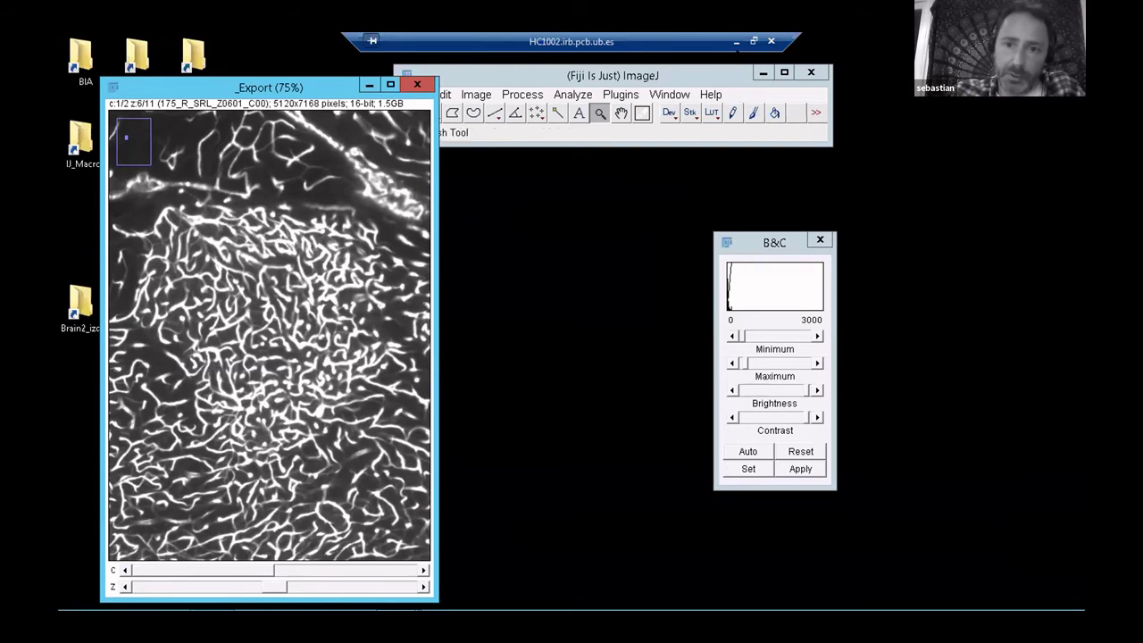
# Step: Minimize the remote session, switch to PowerPoint and start the slide show from the Acknowledgments slide
pyautogui.click(736, 41)
pyautogui.click(153, 599)
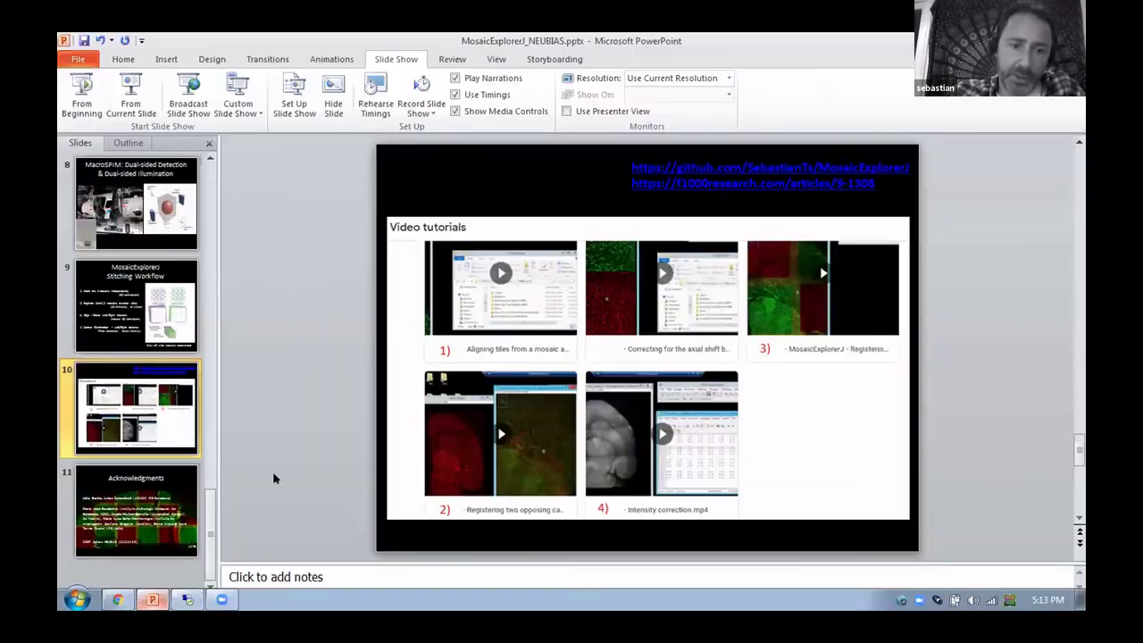
pyautogui.click(136, 509)
pyautogui.click(132, 101)
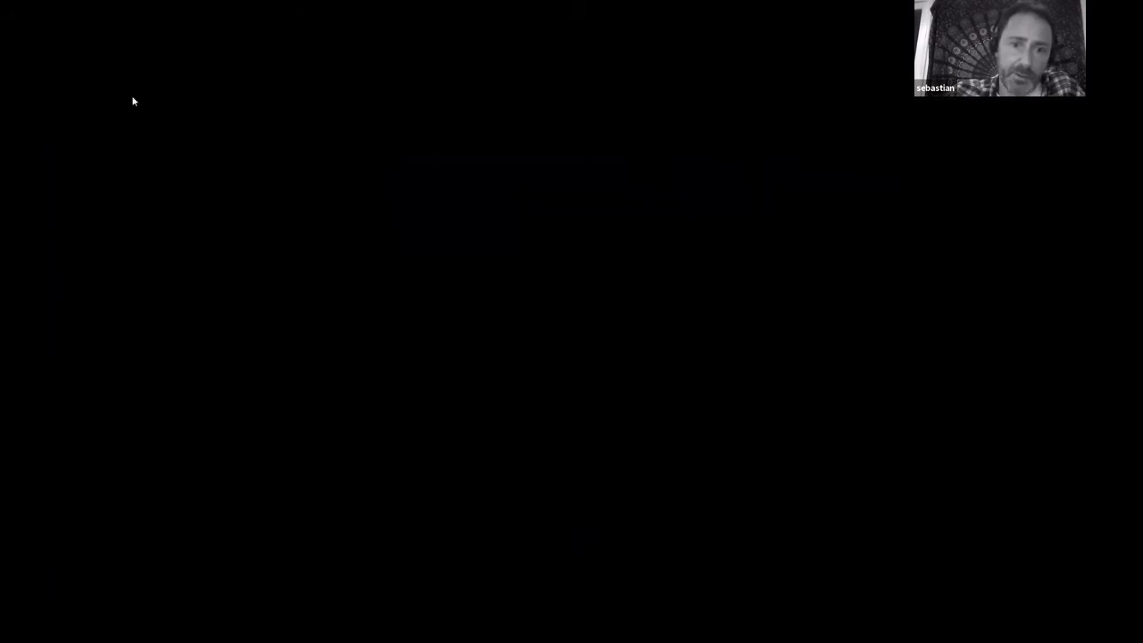
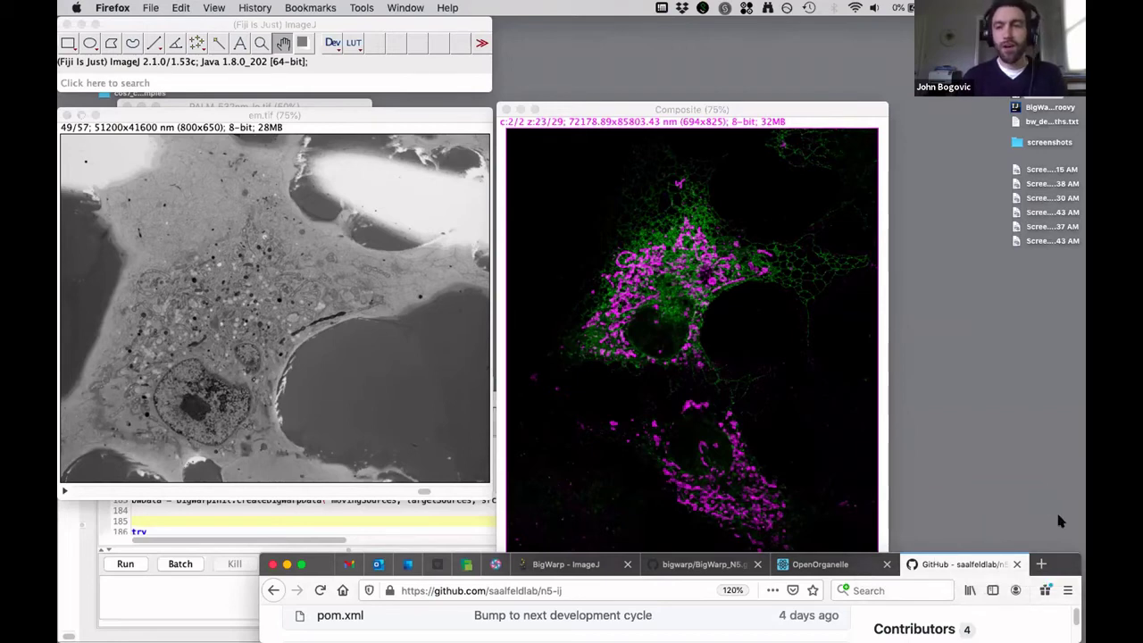
# Step: Raise the Firefox window with the saalfeldlab/n5-ij GitHub page and look over its README and file list
pyautogui.moveTo(1054, 551); pyautogui.dragTo(1034, 148)
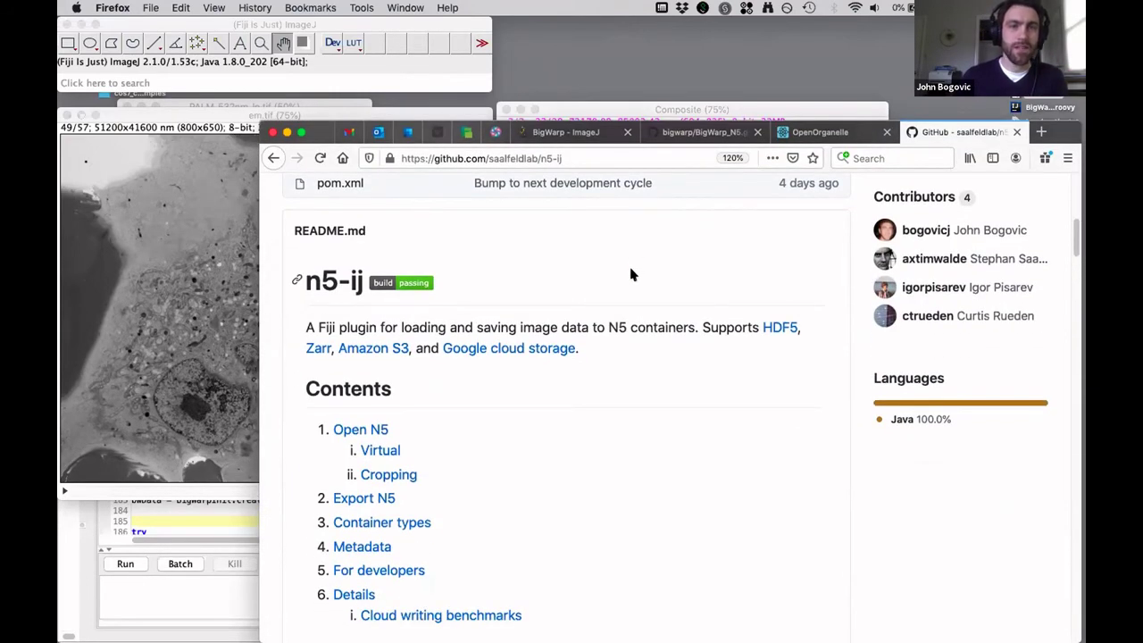
pyautogui.scroll(3, 462, 307)
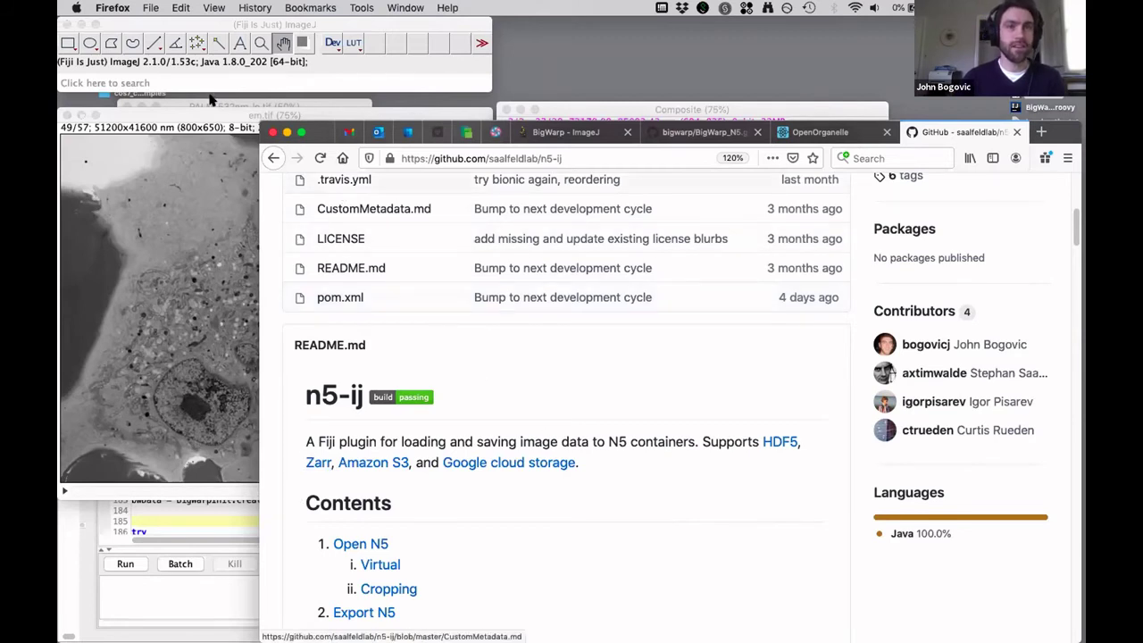
# Step: Switch to Fiji, bring up the N5 import dialog to view its dataset, virtual and crop options, and dismiss it
pyautogui.click(157, 30)
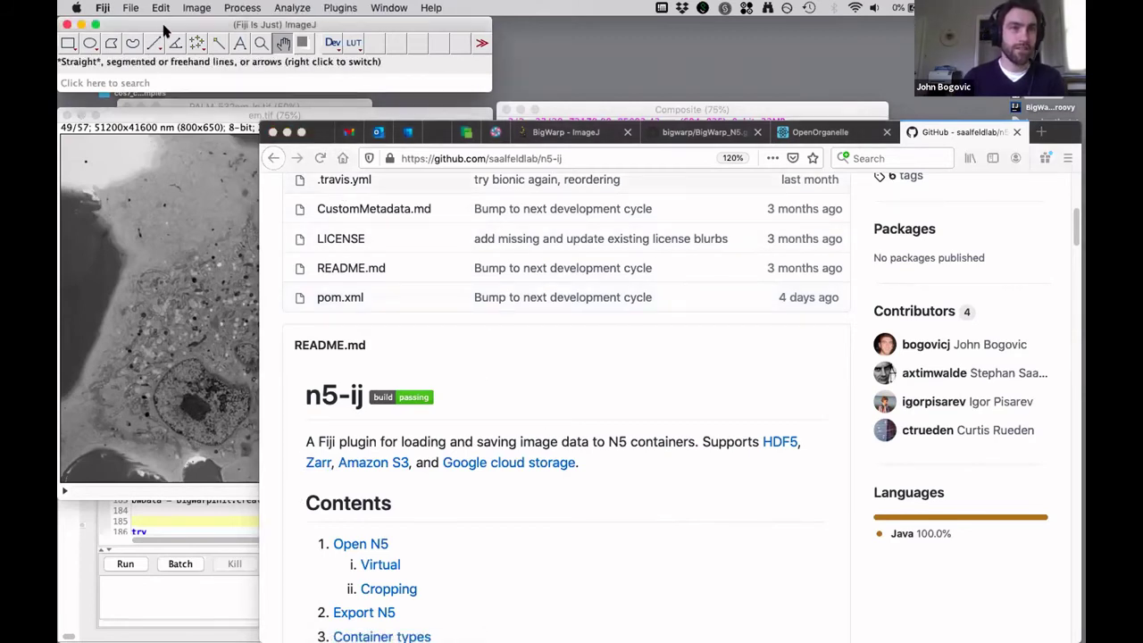
pyautogui.click(130, 8)
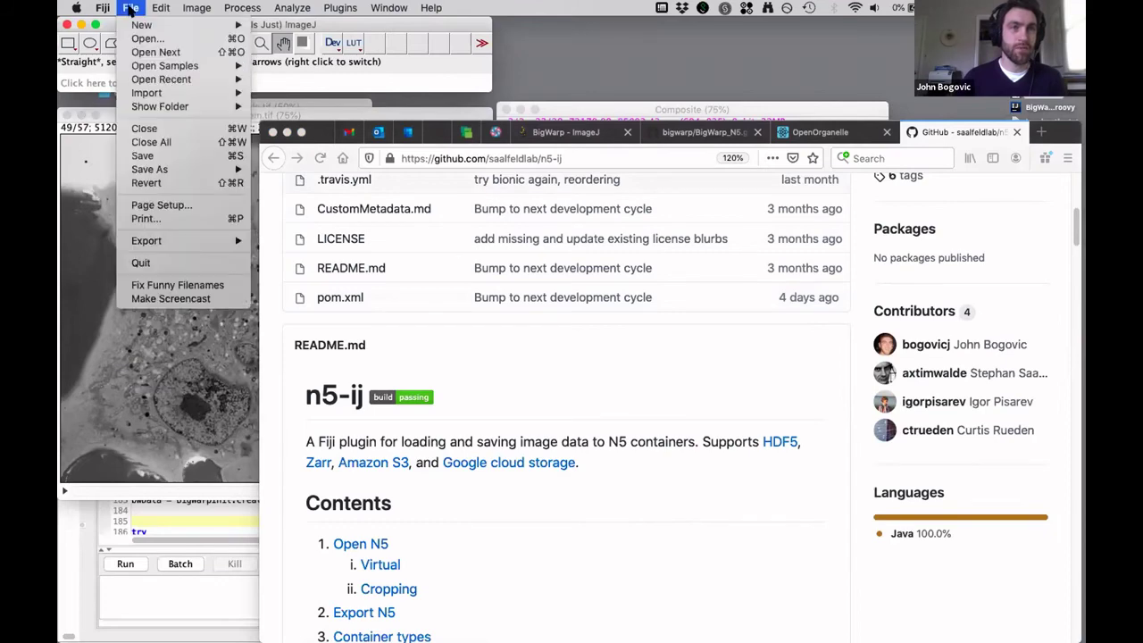
pyautogui.moveTo(145, 93)
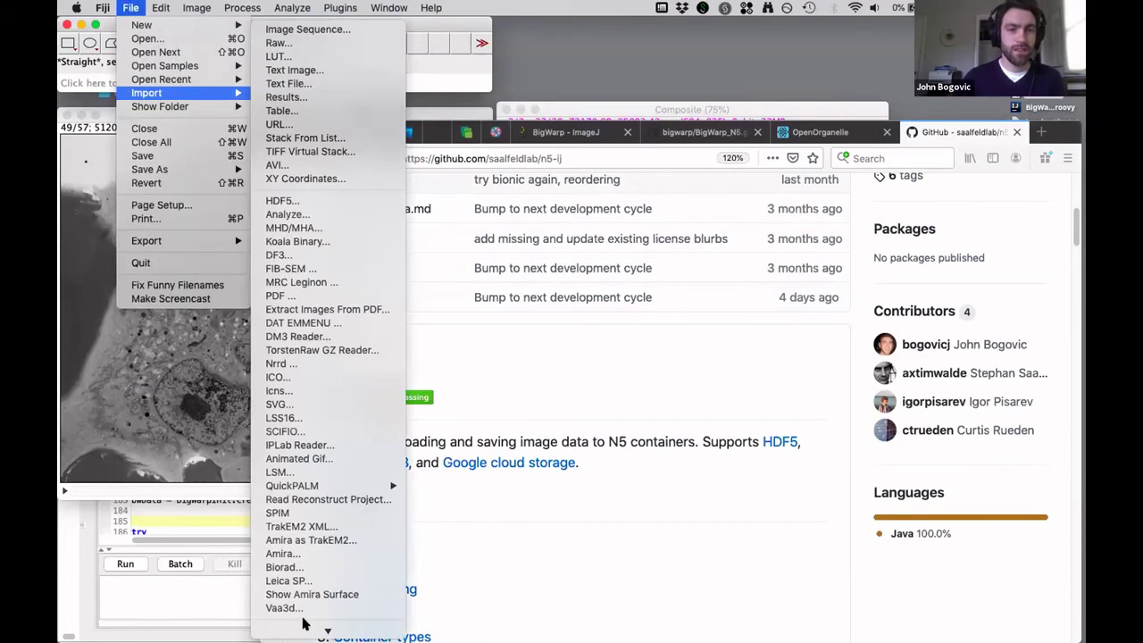
pyautogui.scroll(-3, 302, 623)
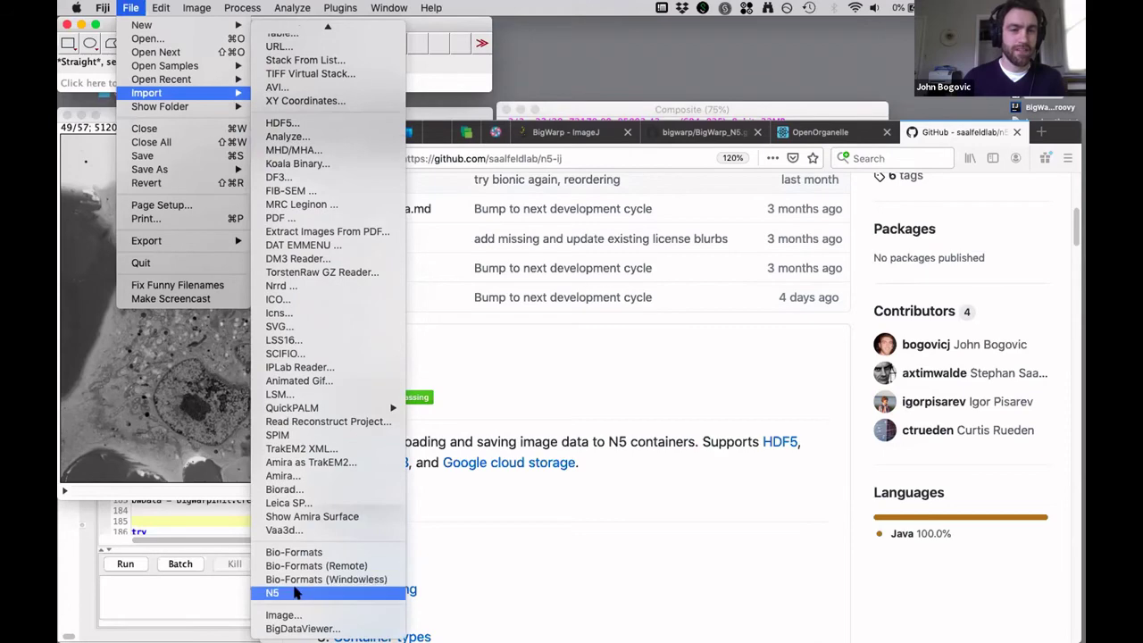
pyautogui.click(296, 593)
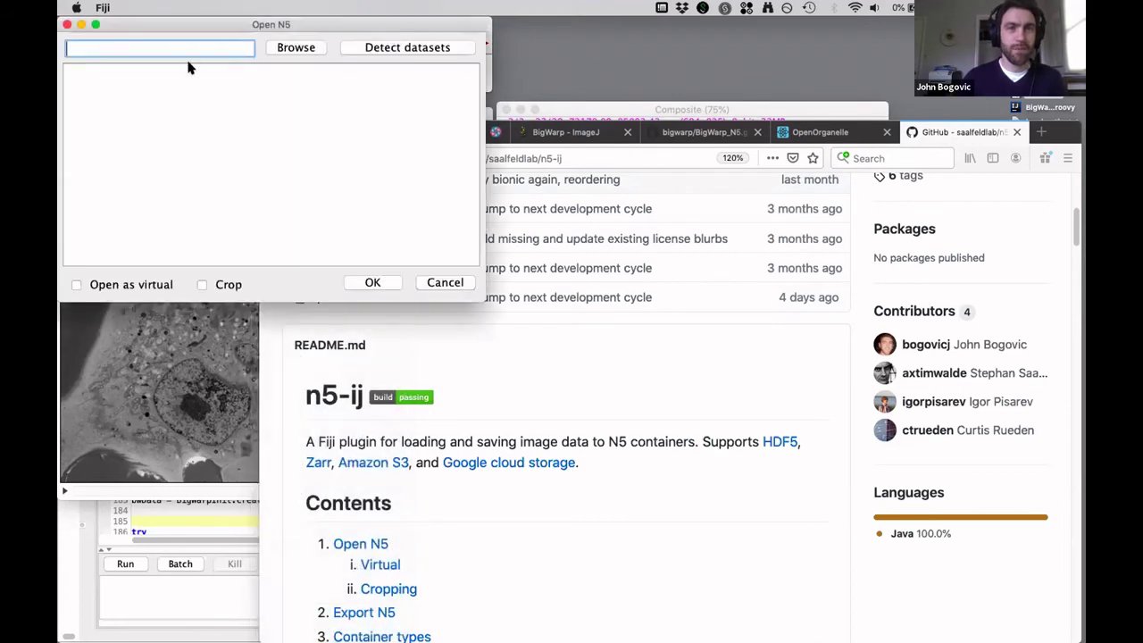
pyautogui.click(442, 282)
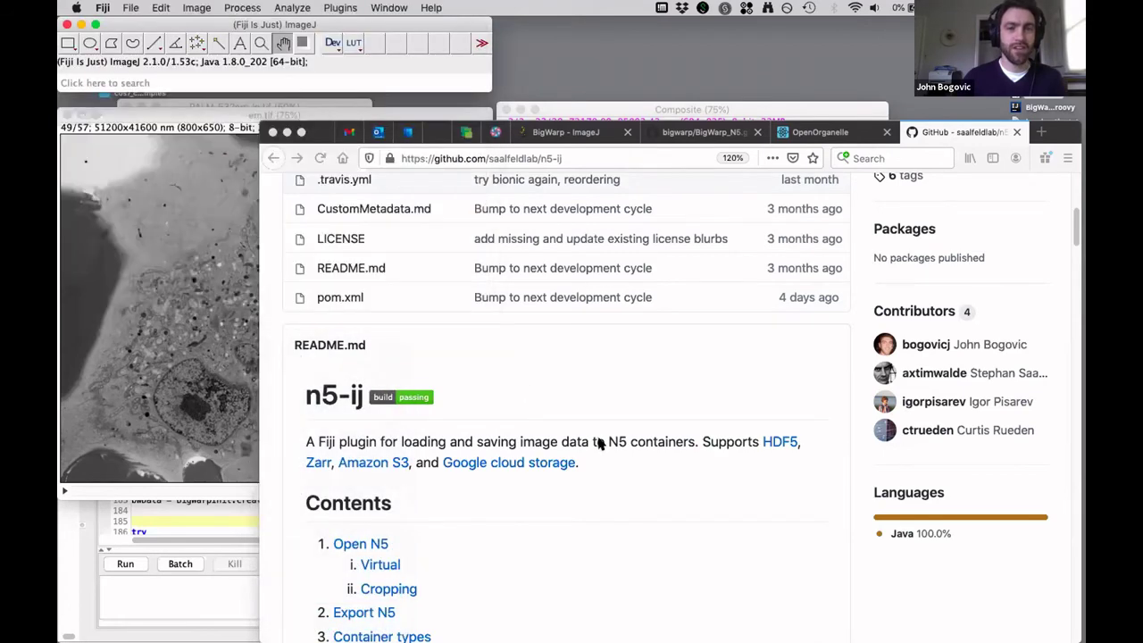
# Step: Return to Firefox and review the n5-ij README's Open N5 instructions and the repository's web address
pyautogui.scroll(-10, 602, 443)
pyautogui.scroll(10, 571, 366)
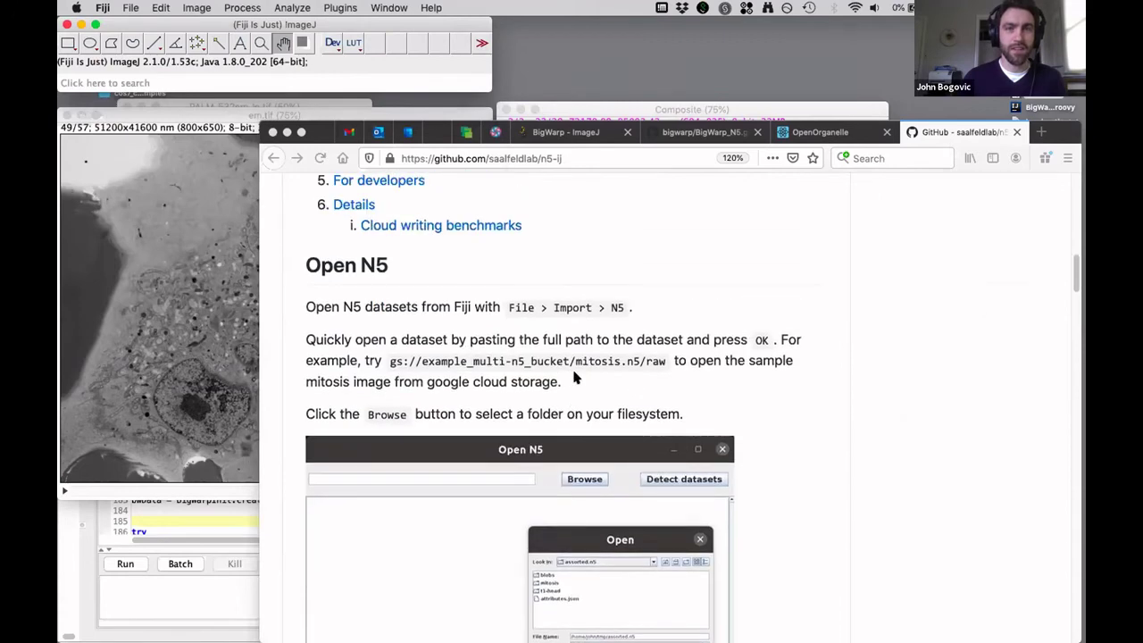
pyautogui.click(458, 158)
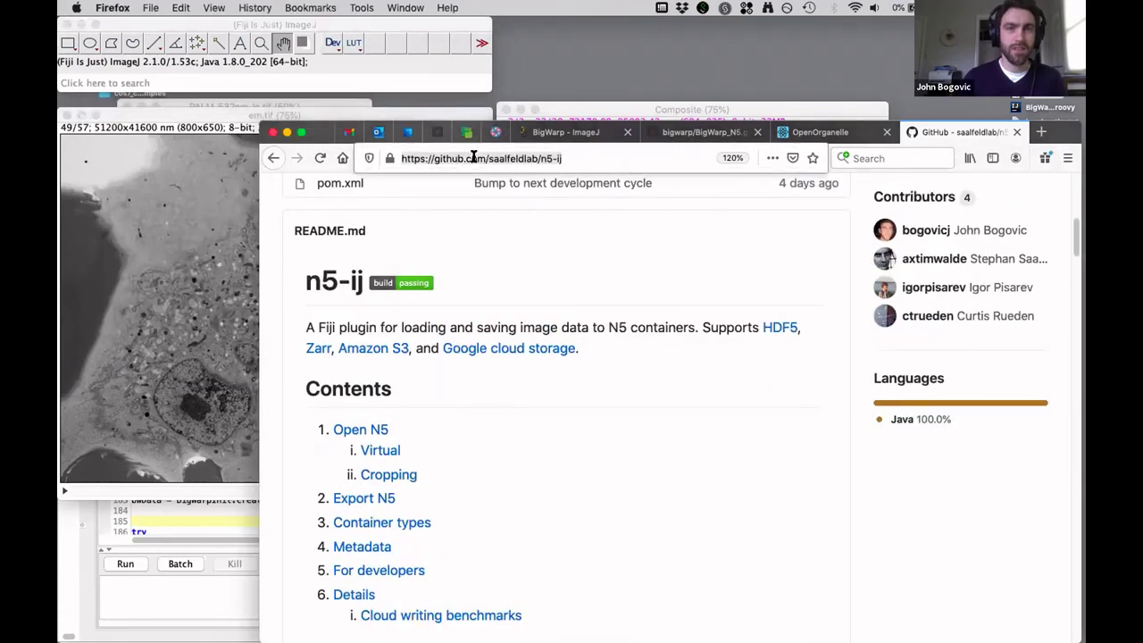
pyautogui.click(517, 156)
pyautogui.hotkey('alt', 'Left')
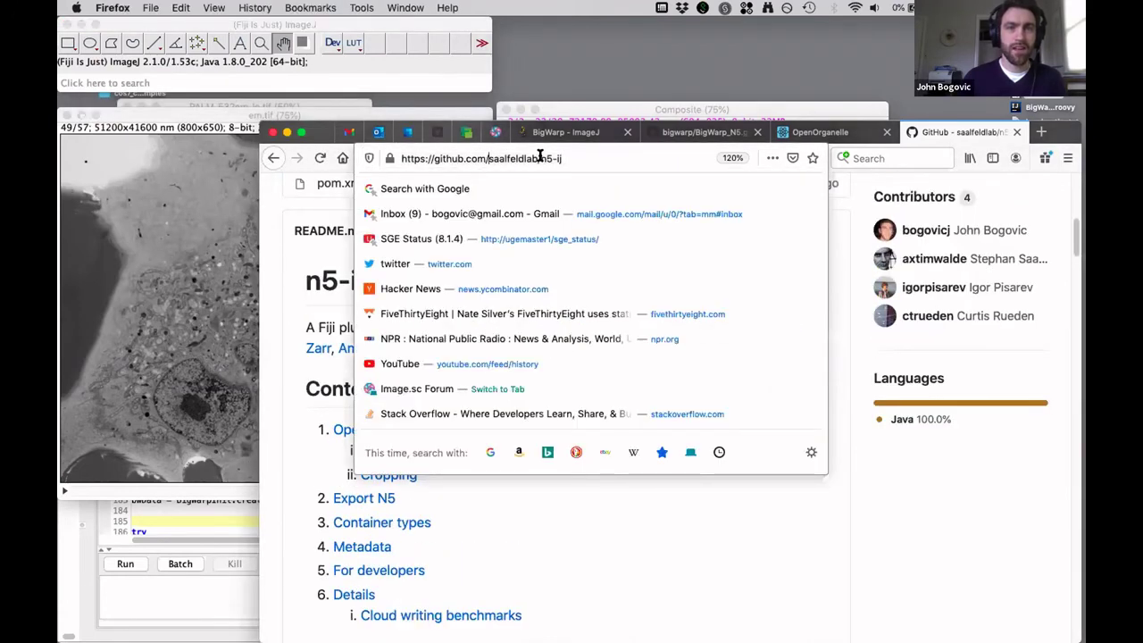
pyautogui.click(625, 541)
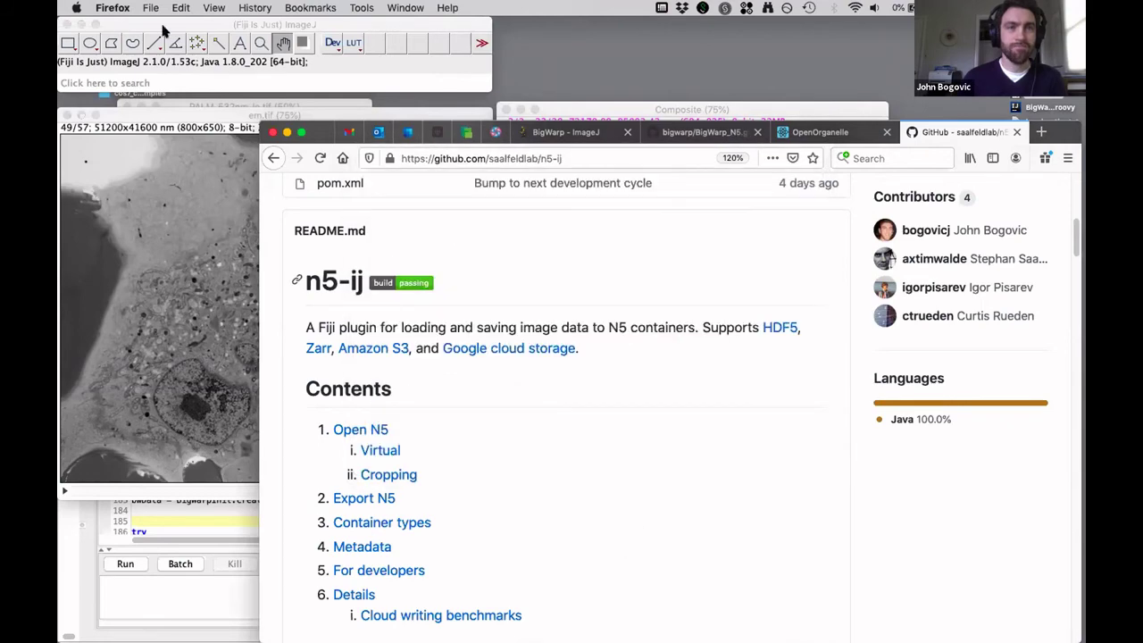
# Step: Switch back to Fiji and open the Export N5 settings for the em.tif image stack
pyautogui.click(125, 58)
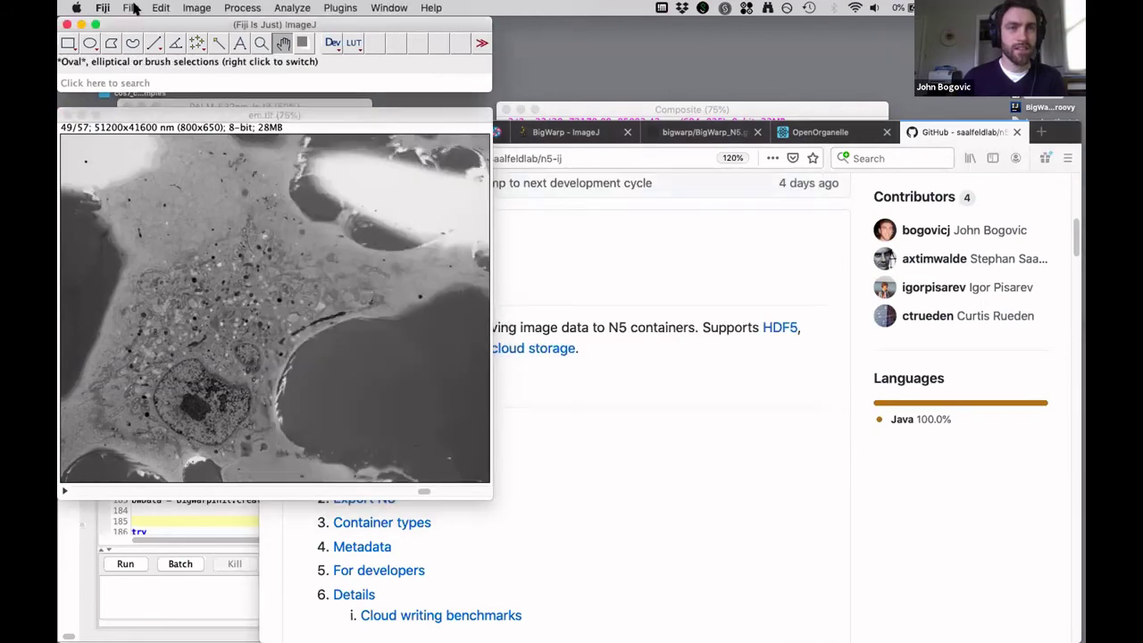
pyautogui.click(130, 8)
pyautogui.moveTo(178, 170)
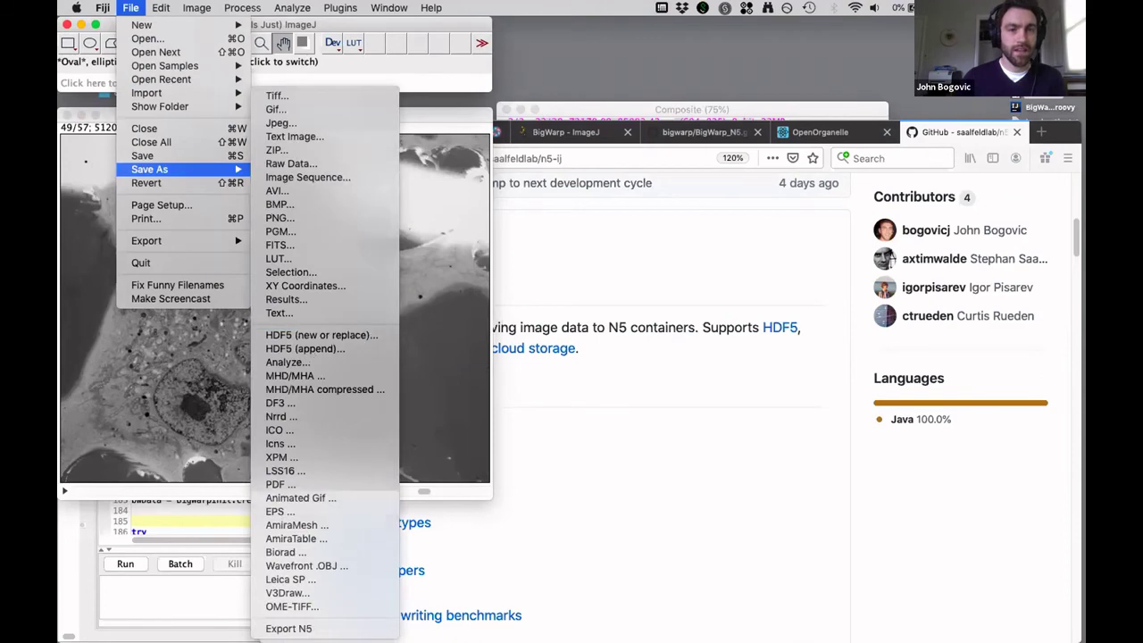
pyautogui.click(302, 628)
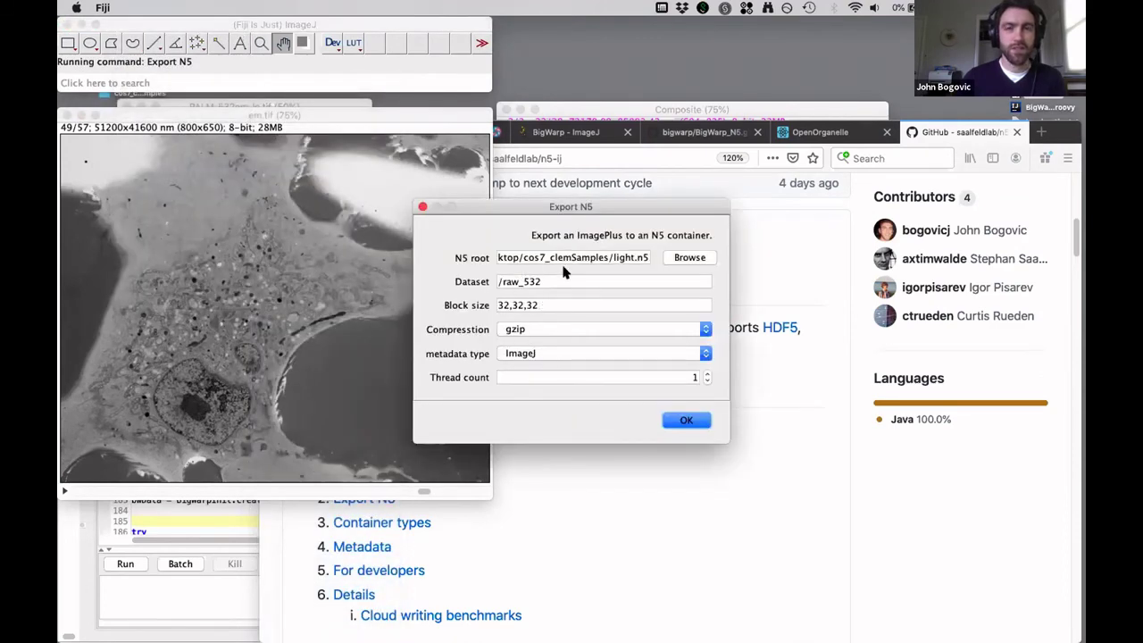
# Step: Dismiss the N5 export dialog without exporting and view the latest topics on the image.sc forum in the browser
pyautogui.click(422, 206)
pyautogui.click(550, 477)
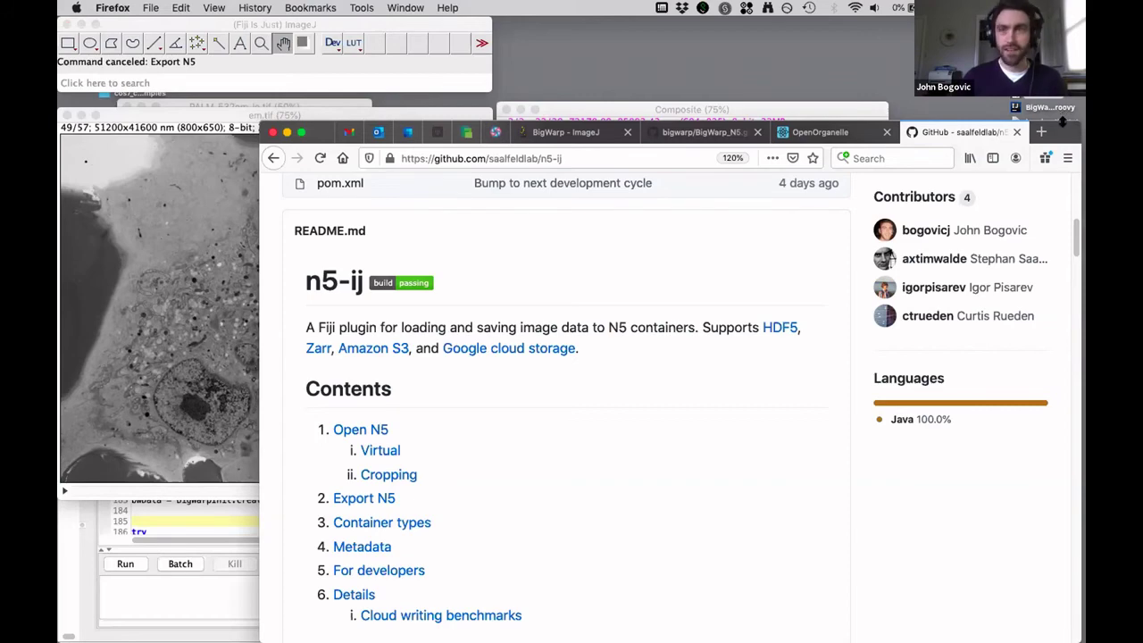
pyautogui.moveTo(1061, 122); pyautogui.dragTo(1063, 95)
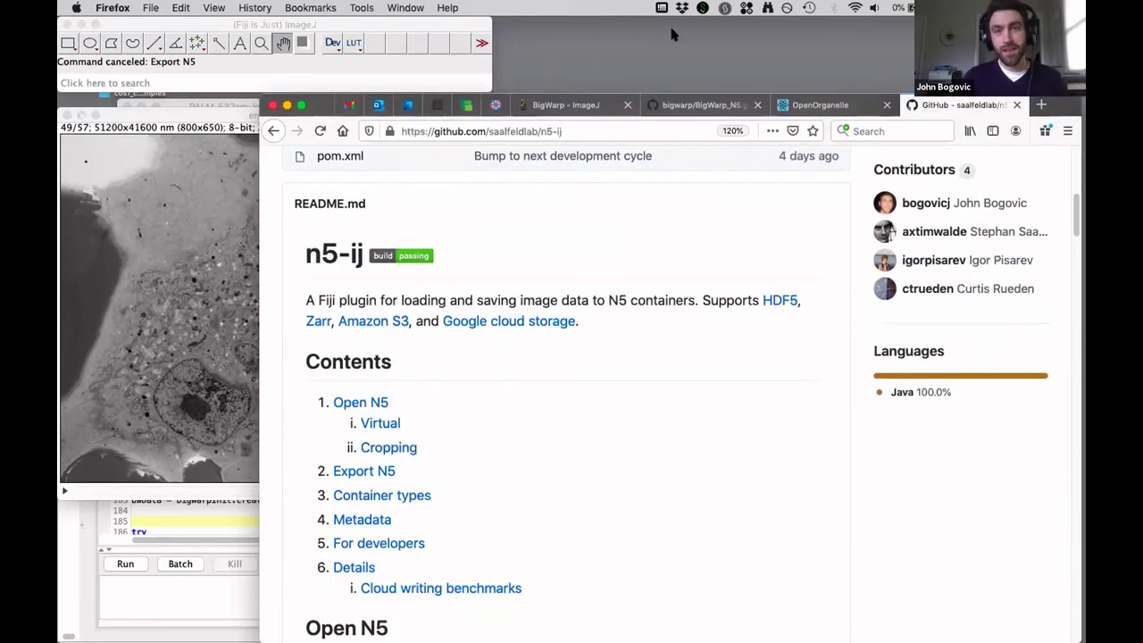
pyautogui.click(495, 105)
pyautogui.scroll(-1, 393, 207)
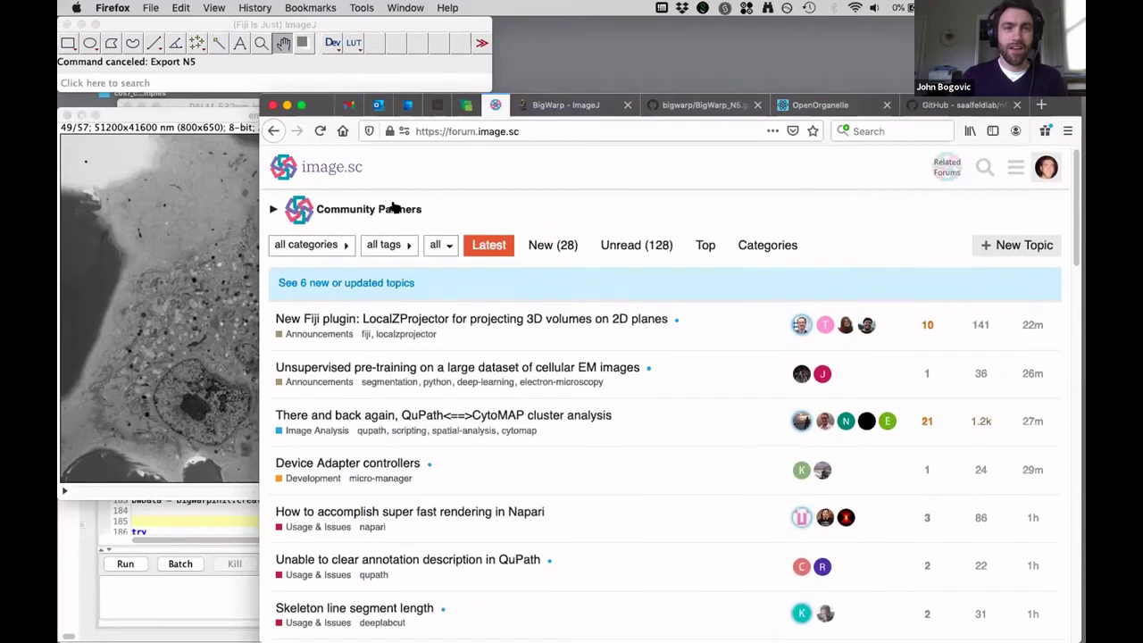
pyautogui.scroll(1, 396, 207)
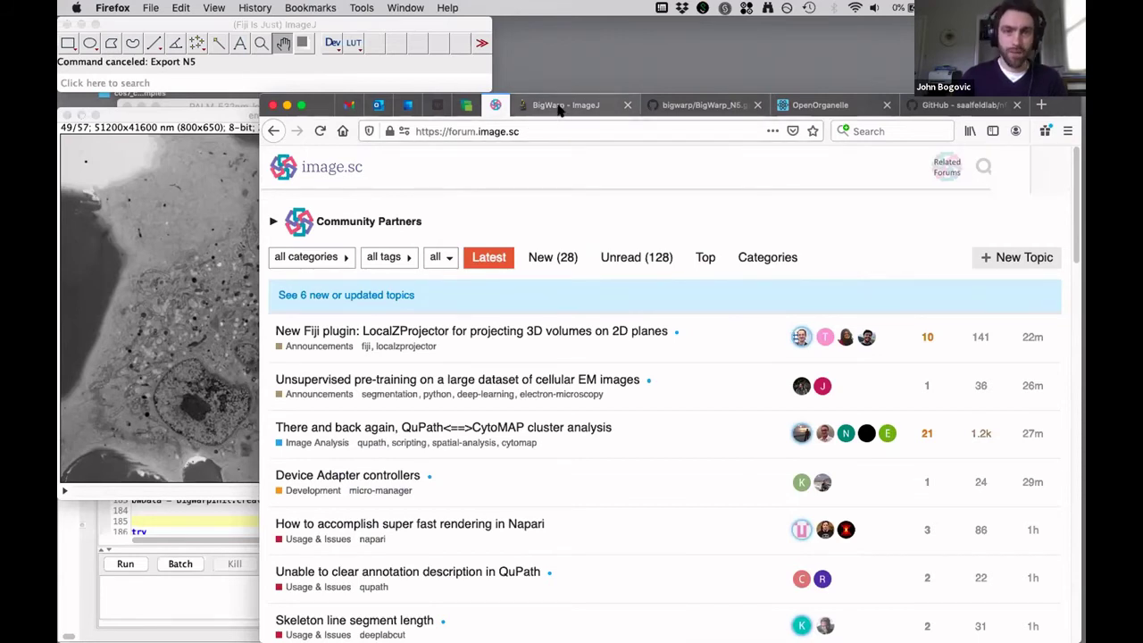
# Step: View the introduction at the start of the BigWarp page on imagej.net
pyautogui.click(563, 108)
pyautogui.scroll(15, 683, 259)
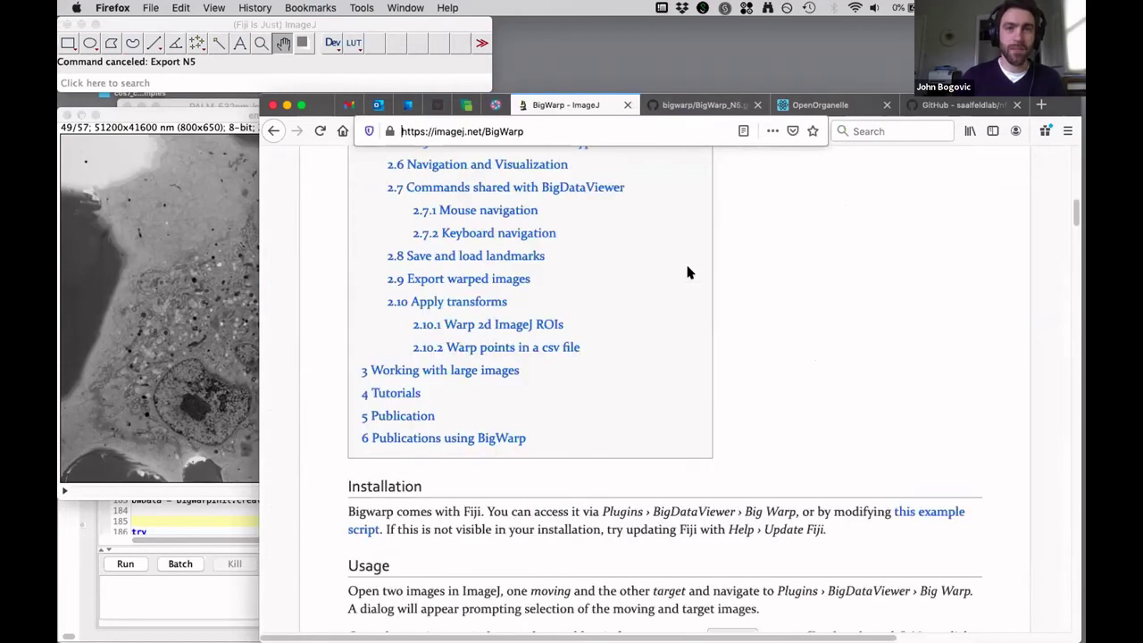
pyautogui.scroll(5, 589, 251)
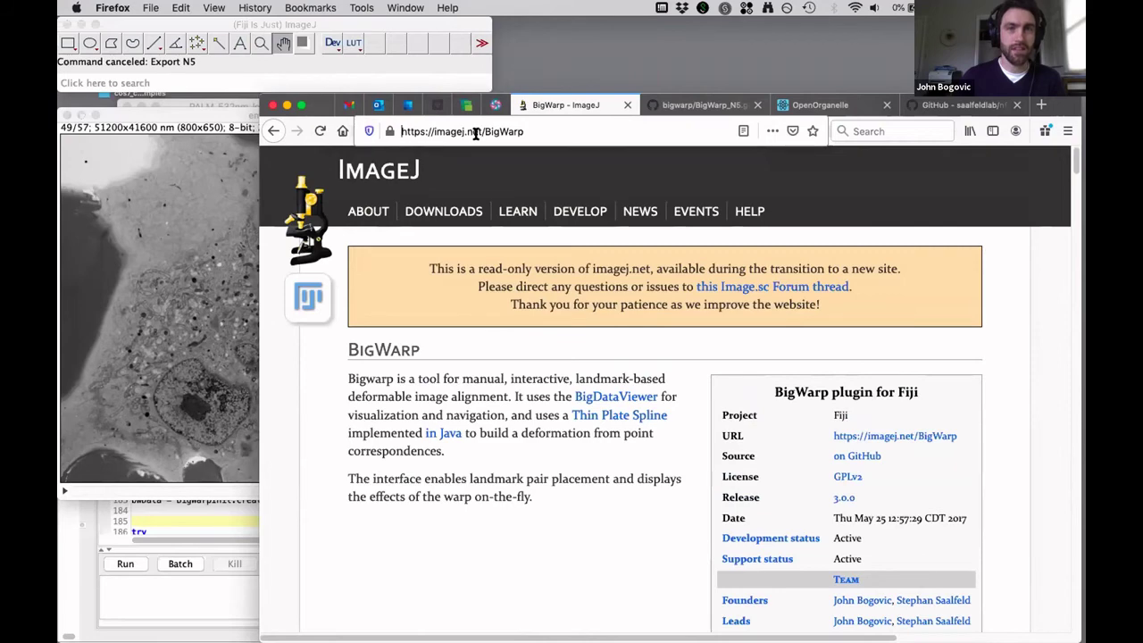
# Step: Clear the browser away from the open images and launch the Big Warp plugin in Fiji
pyautogui.moveTo(1050, 97); pyautogui.dragTo(1050, 521)
pyautogui.click(423, 247)
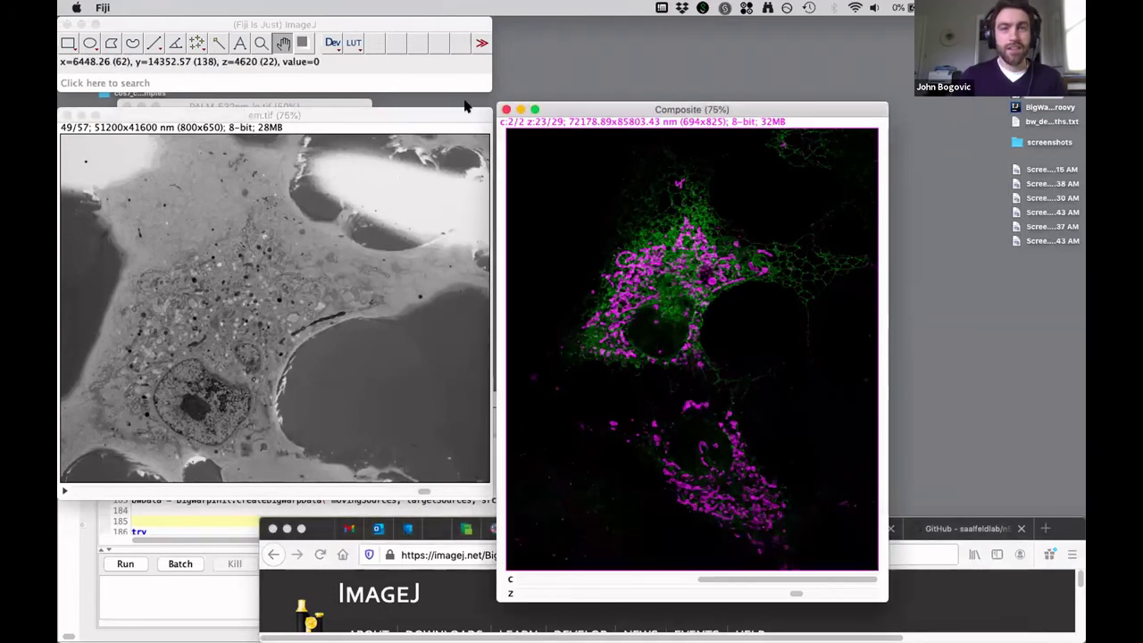
pyautogui.click(209, 21)
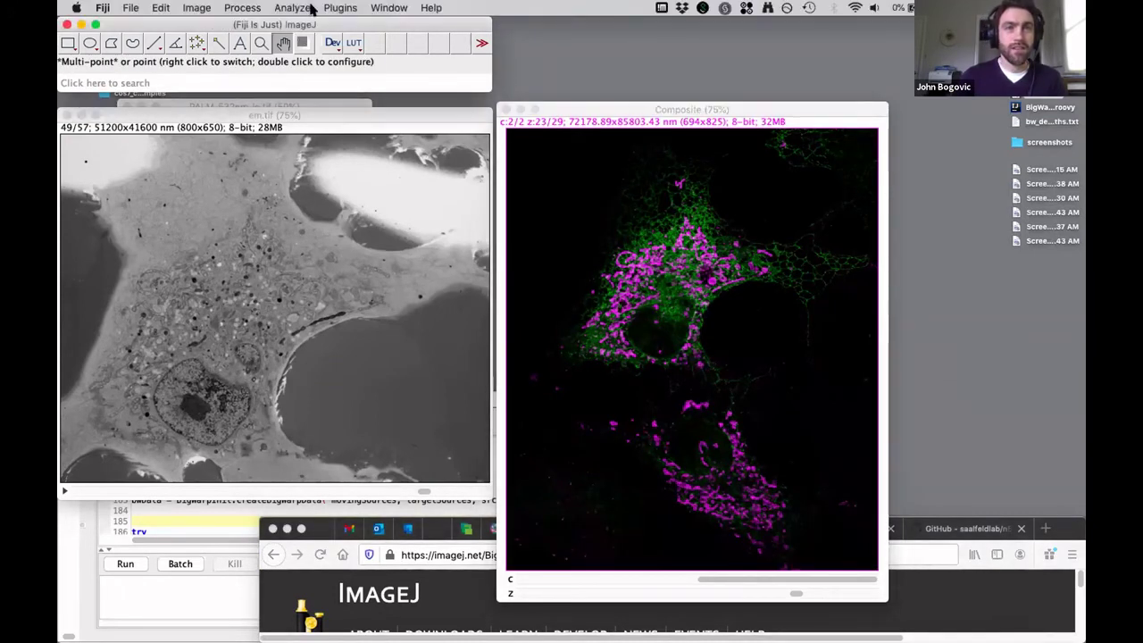
pyautogui.click(340, 8)
pyautogui.moveTo(406, 169)
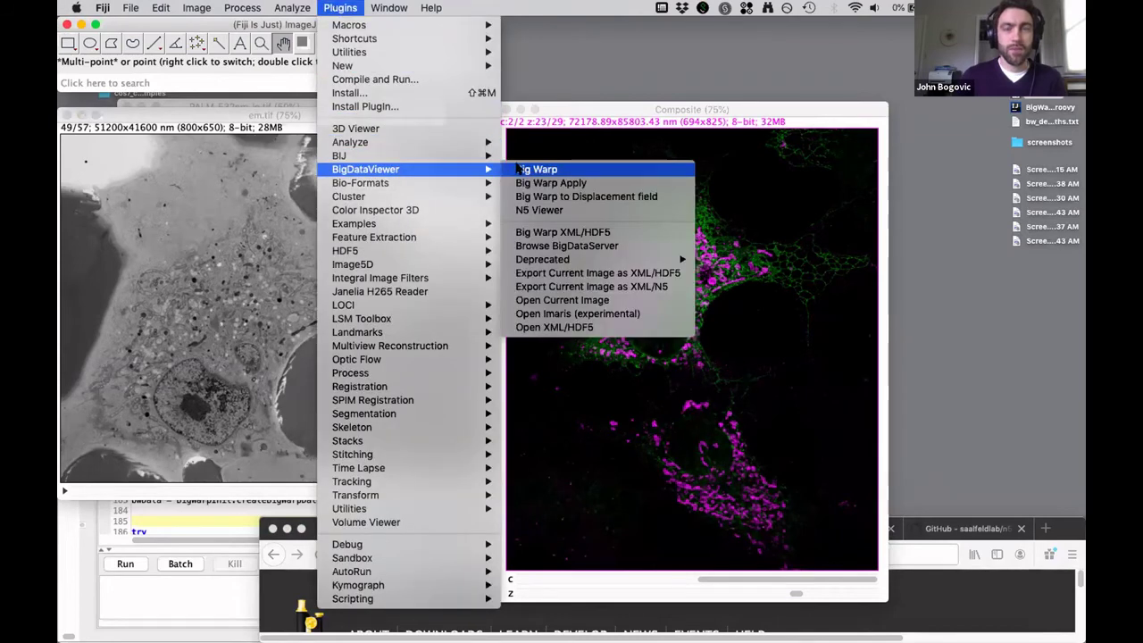
pyautogui.click(518, 169)
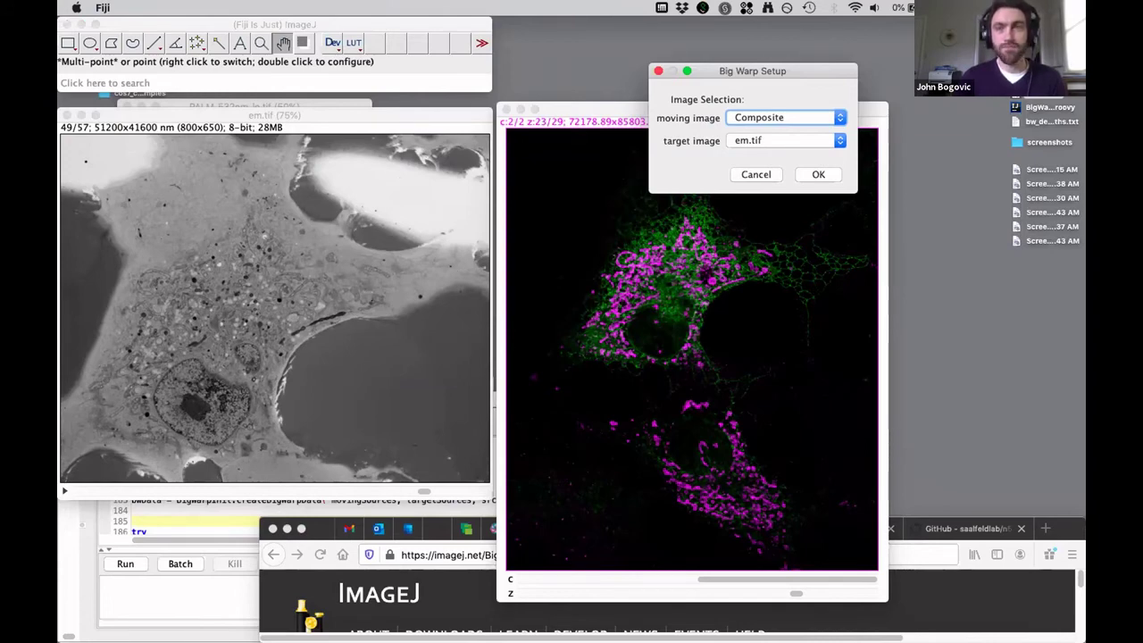
# Step: Start Big Warp with em.tif as the moving image and Composite as the target image
pyautogui.moveTo(729, 71); pyautogui.dragTo(494, 125)
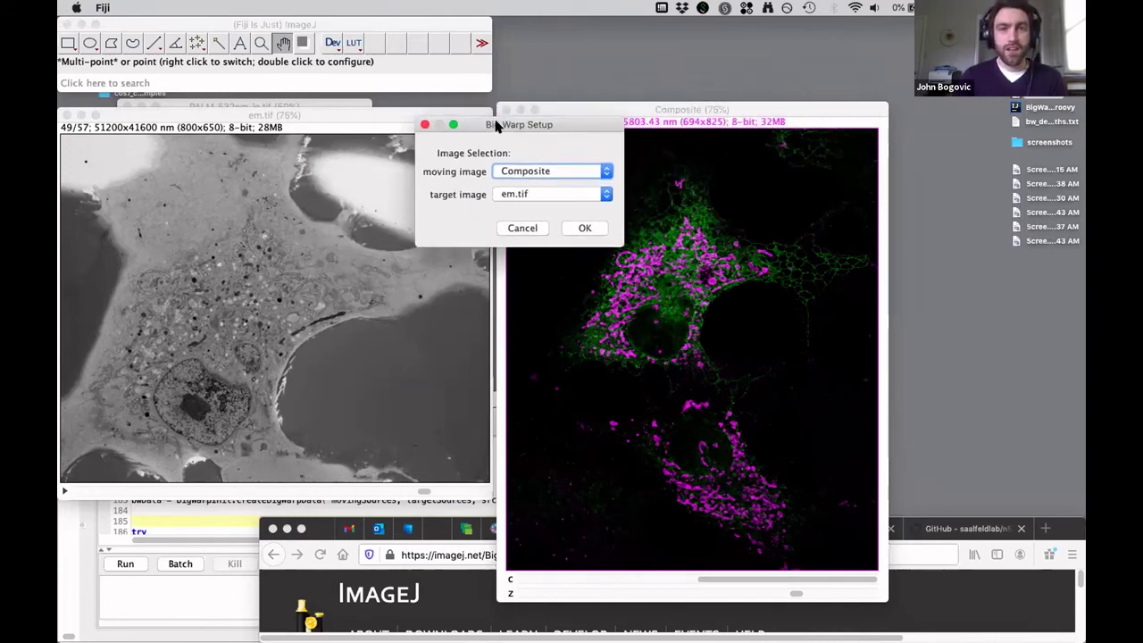
pyautogui.click(493, 170)
pyautogui.click(521, 179)
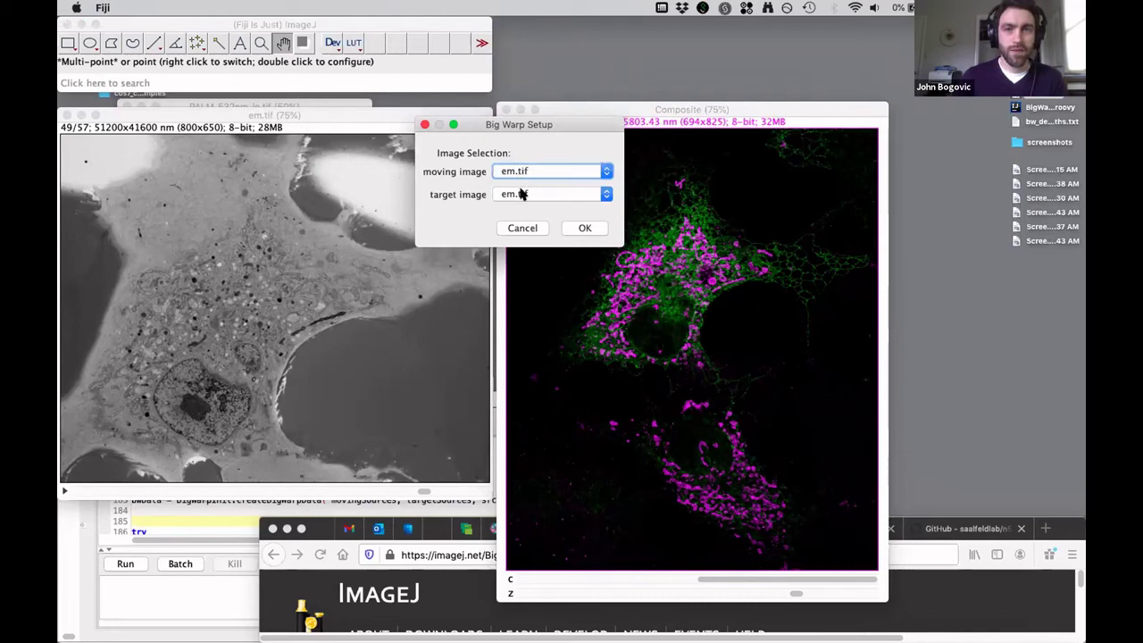
pyautogui.click(524, 193)
pyautogui.click(533, 183)
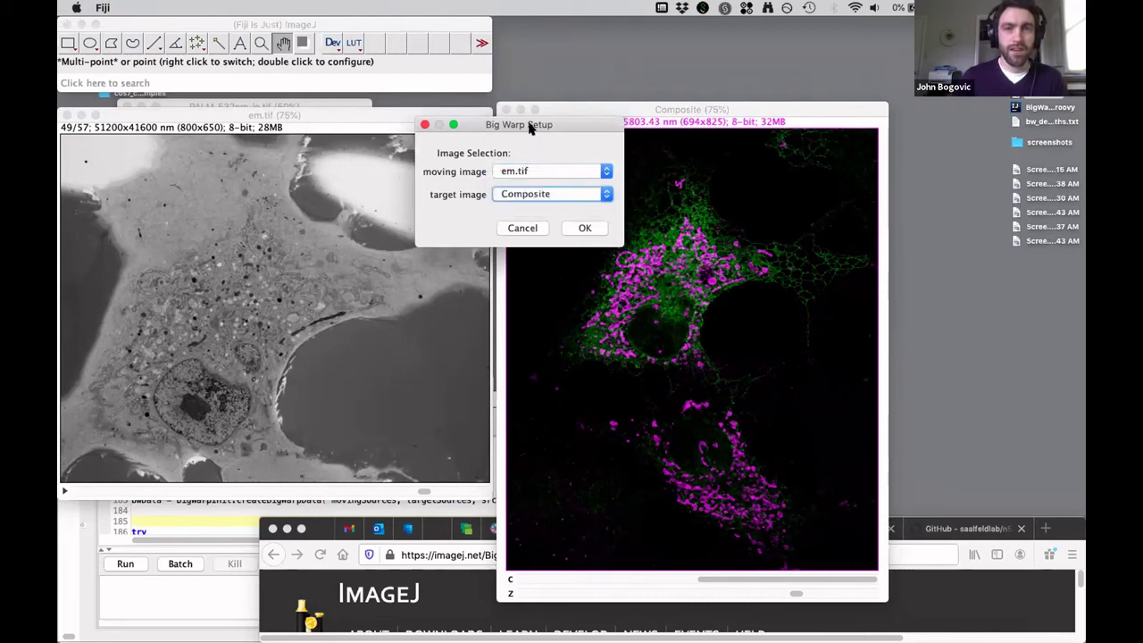
pyautogui.moveTo(527, 125); pyautogui.dragTo(922, 55)
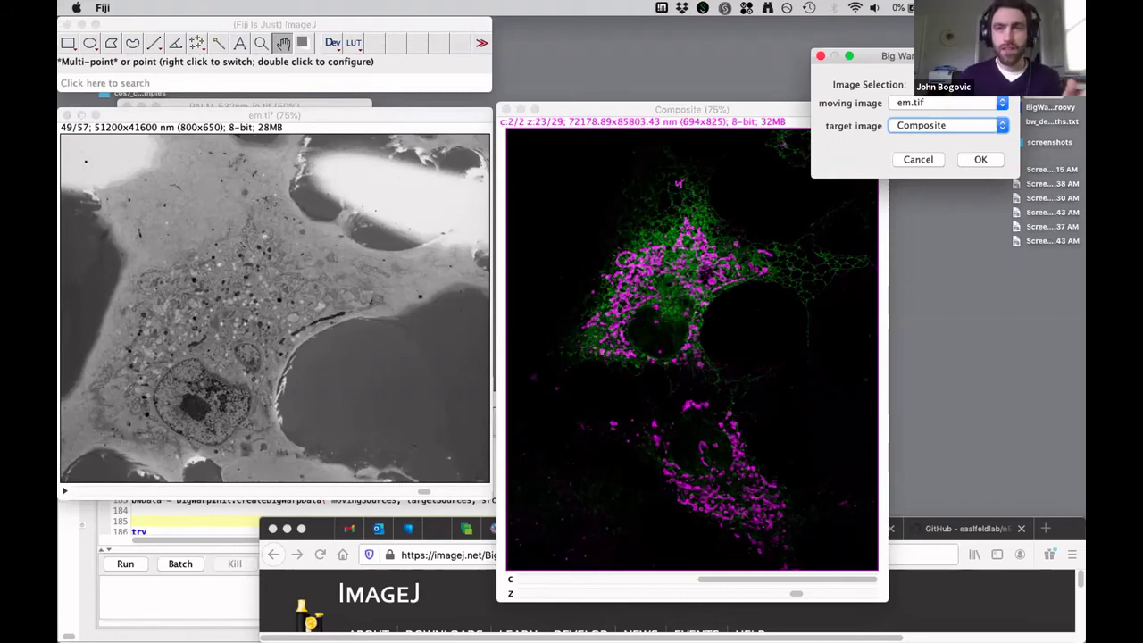
pyautogui.click(980, 159)
# Step: Arrange the Bigwarp moving and fixed image windows side by side and bring the moving image to the front
pyautogui.moveTo(212, 24); pyautogui.dragTo(190, 564)
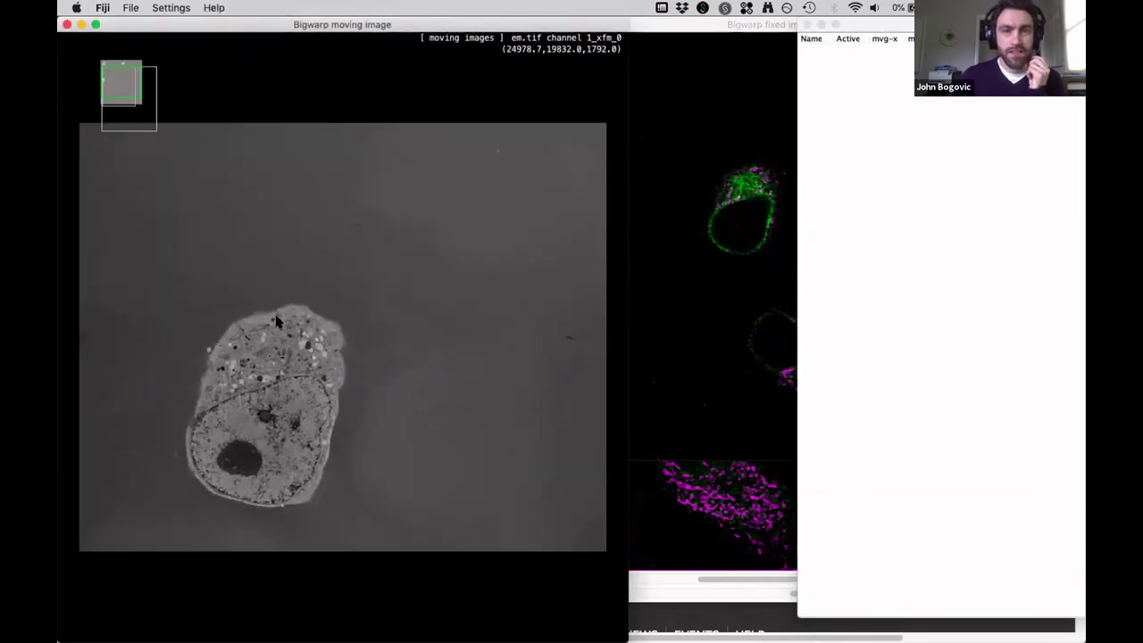
pyautogui.moveTo(276, 319); pyautogui.dragTo(228, 311)
pyautogui.press('super+grave')
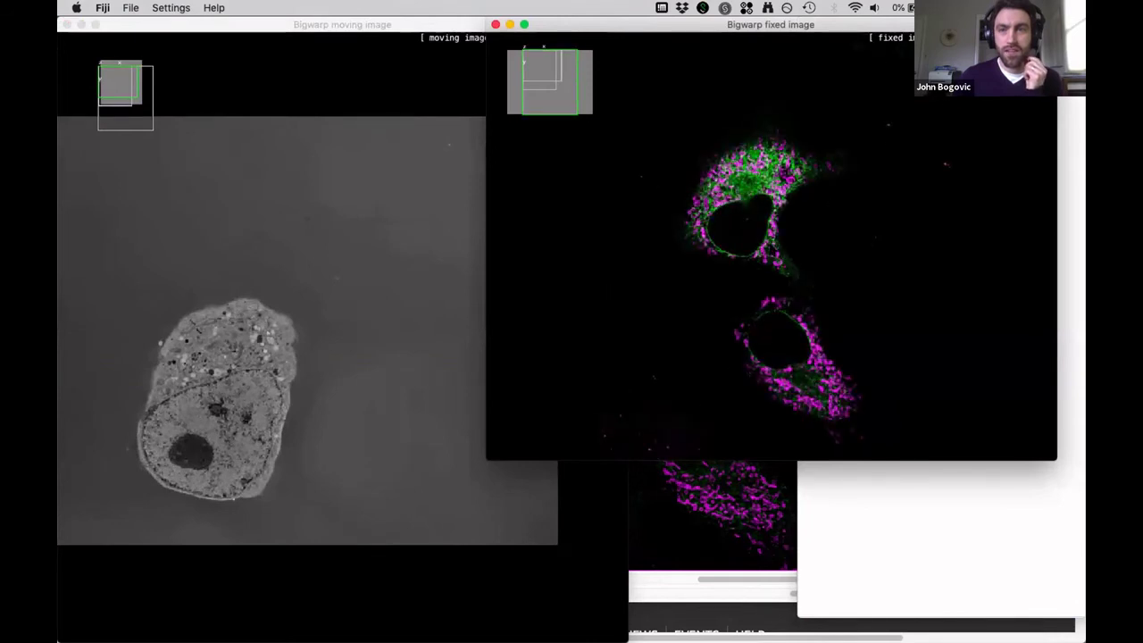
pyautogui.moveTo(784, 24); pyautogui.dragTo(752, 183)
pyautogui.click(885, 22)
pyautogui.moveTo(760, 66); pyautogui.dragTo(760, 18)
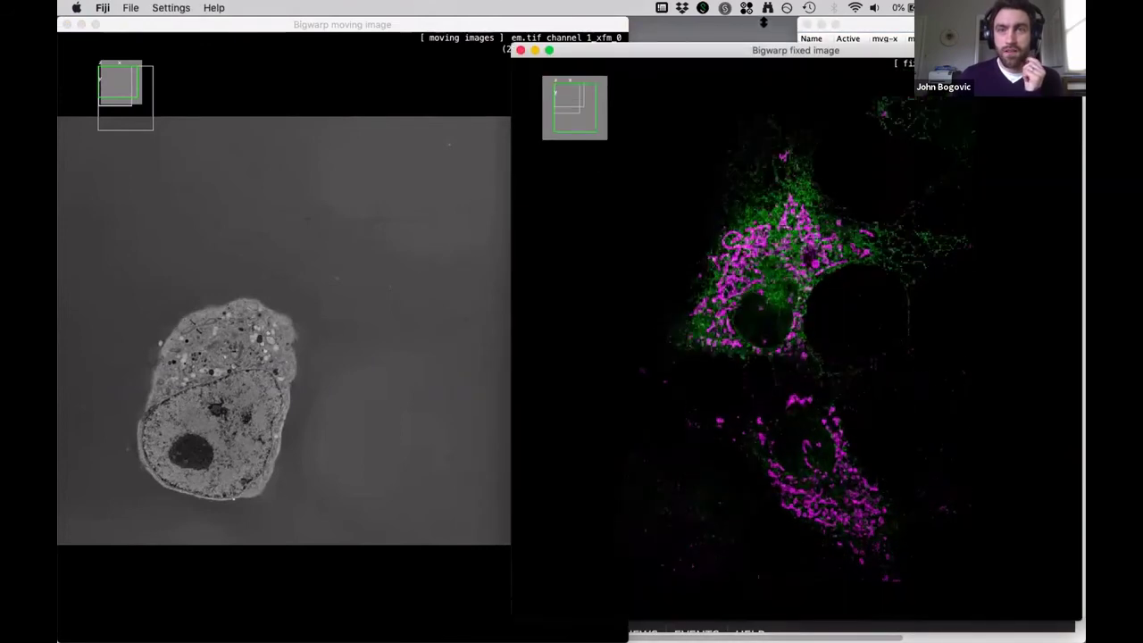
pyautogui.click(467, 341)
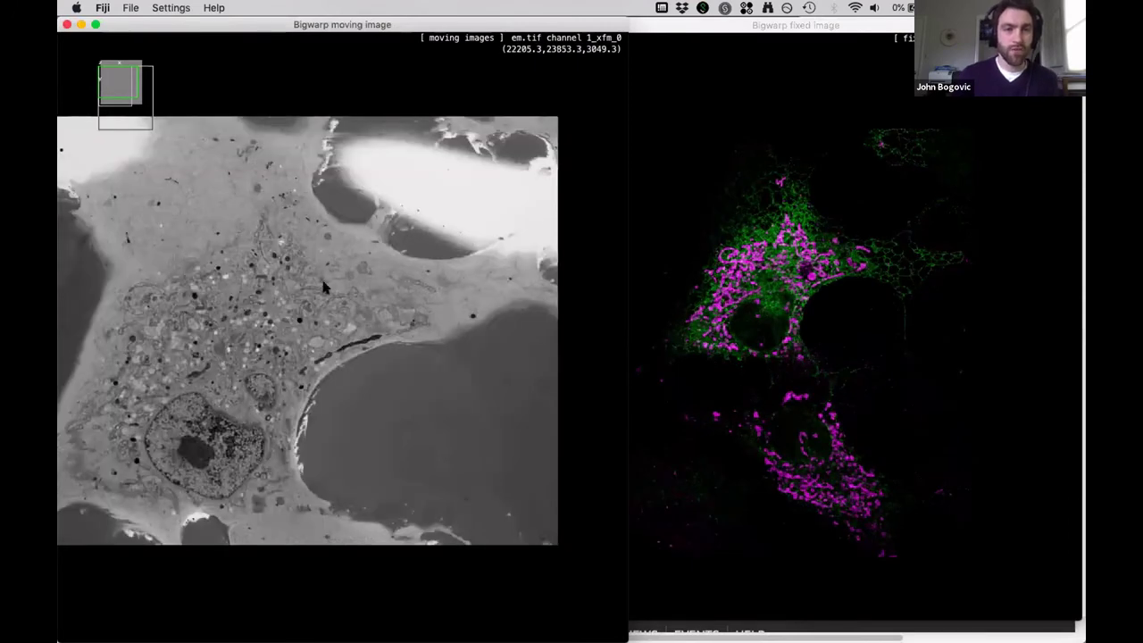
# Step: Place a few trial landmarks in the cell on the moving image and undo them
pyautogui.press('space')
pyautogui.press('space')
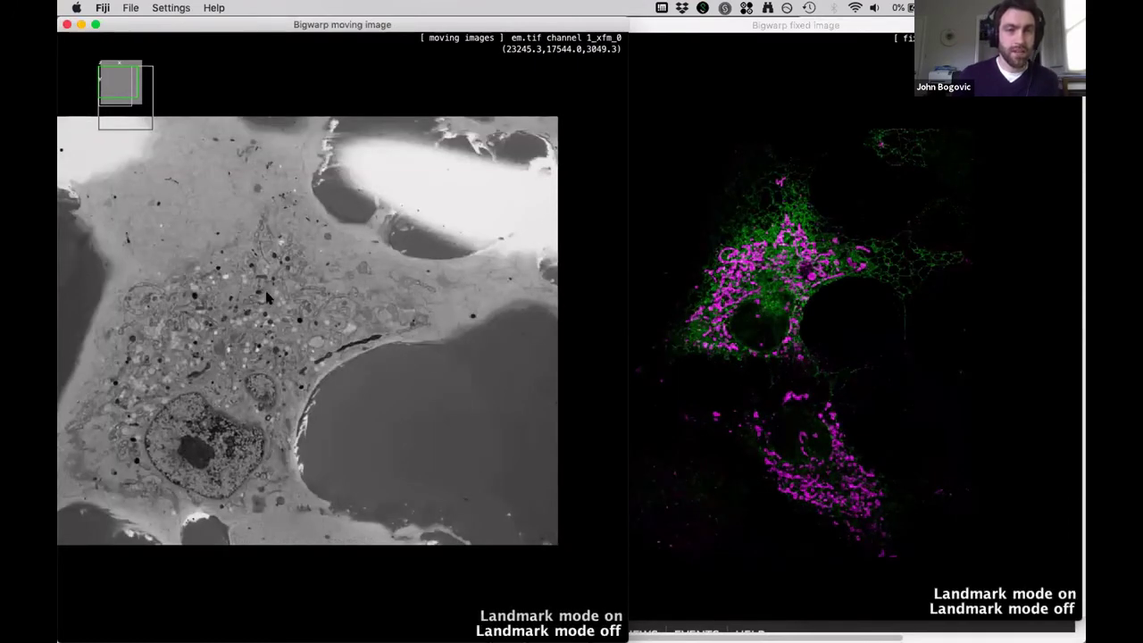
pyautogui.press('space')
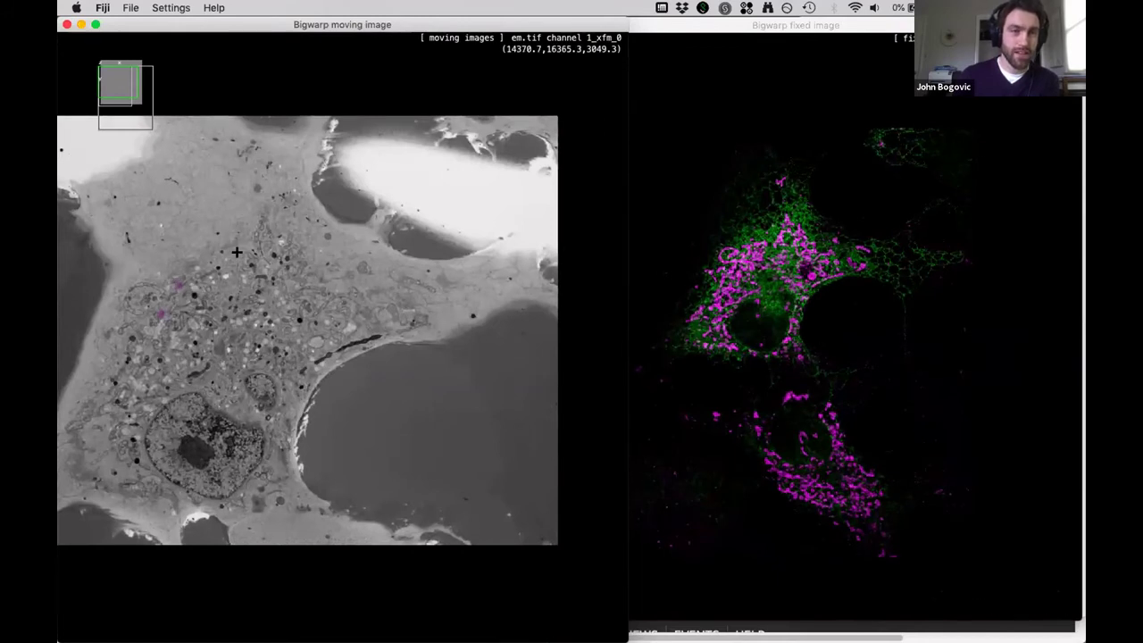
pyautogui.press('space')
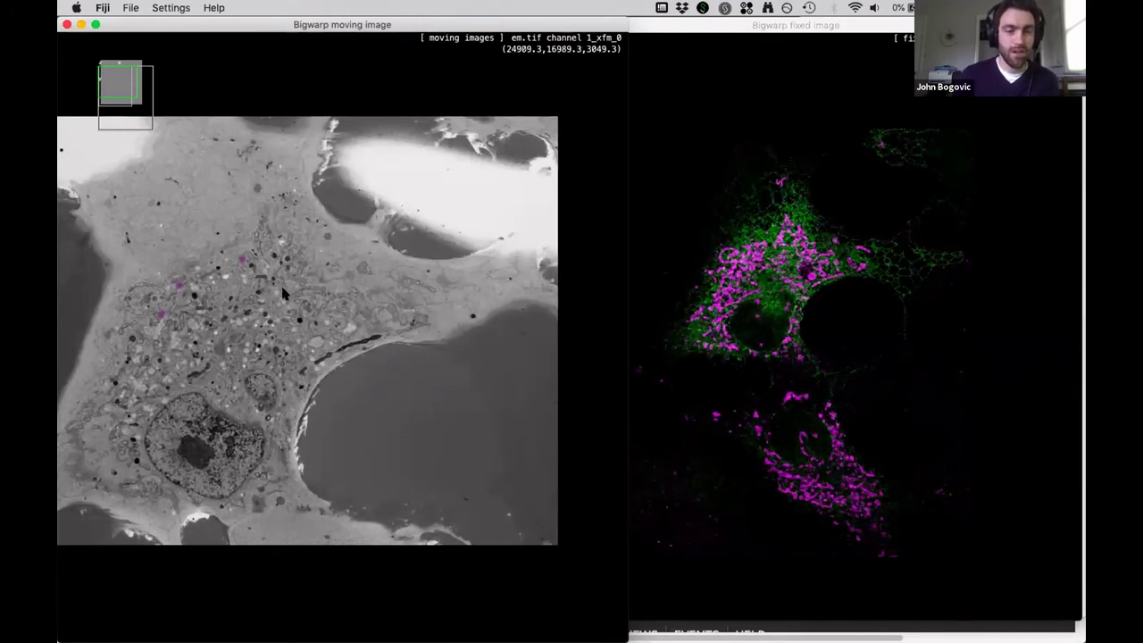
pyautogui.hotkey('ctrl', 'z')
pyautogui.hotkey('ctrl', 'z')
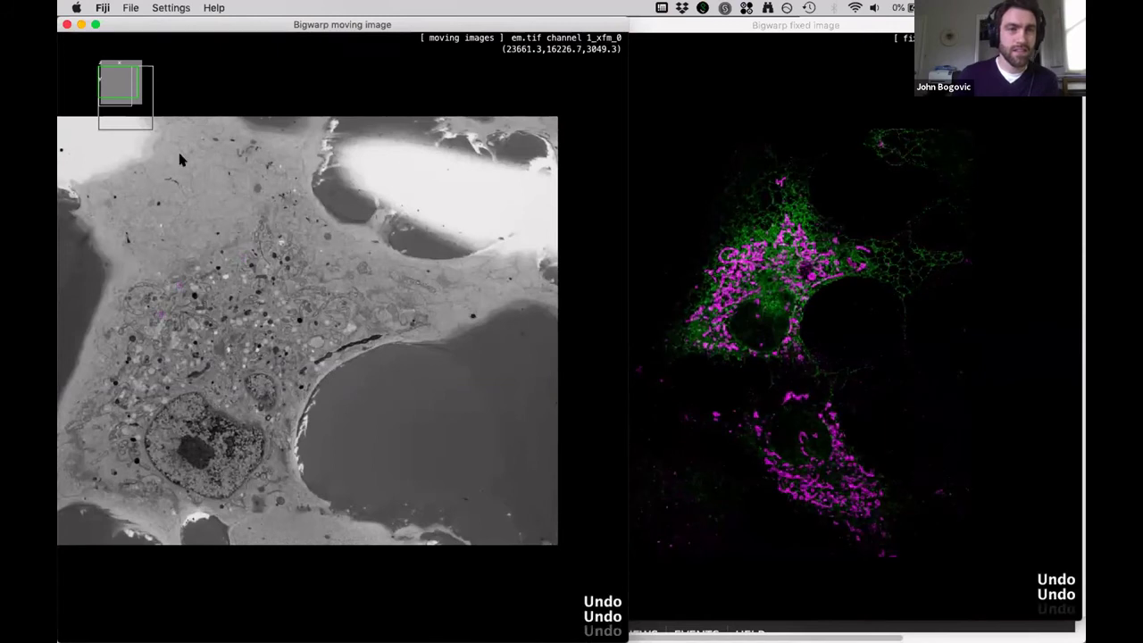
pyautogui.click(168, 8)
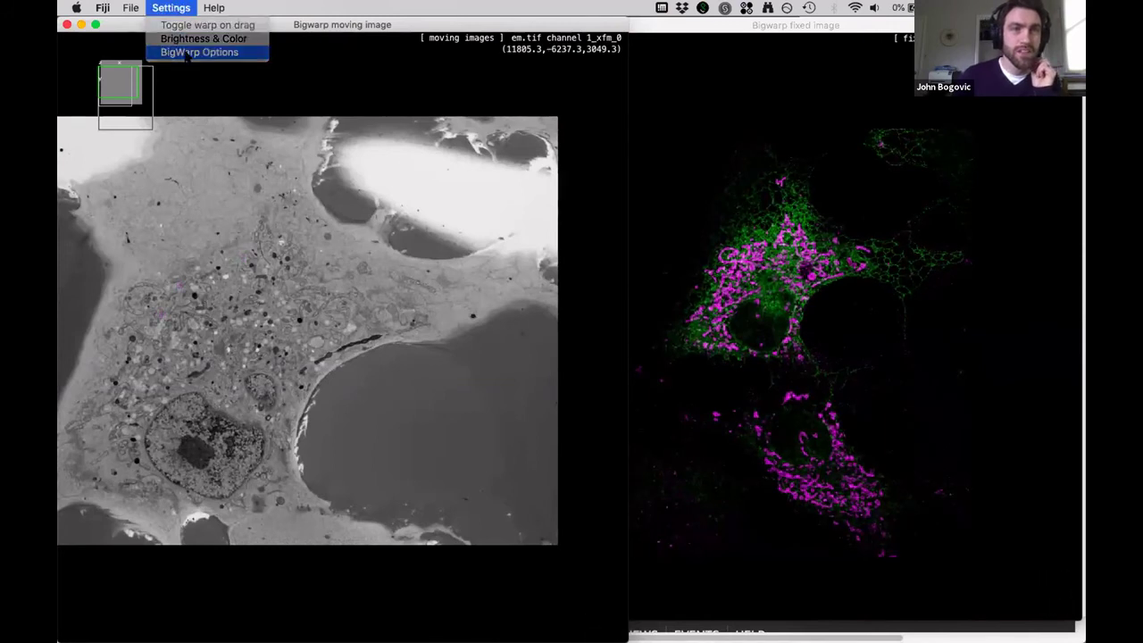
pyautogui.click(198, 51)
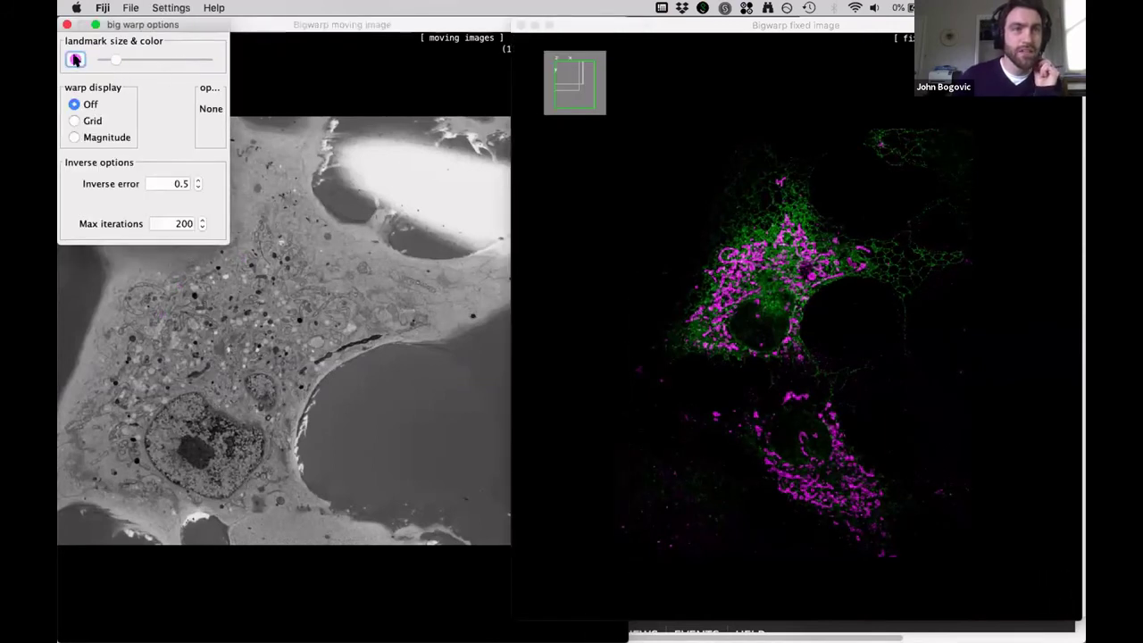
pyautogui.click(74, 59)
pyautogui.click(64, 25)
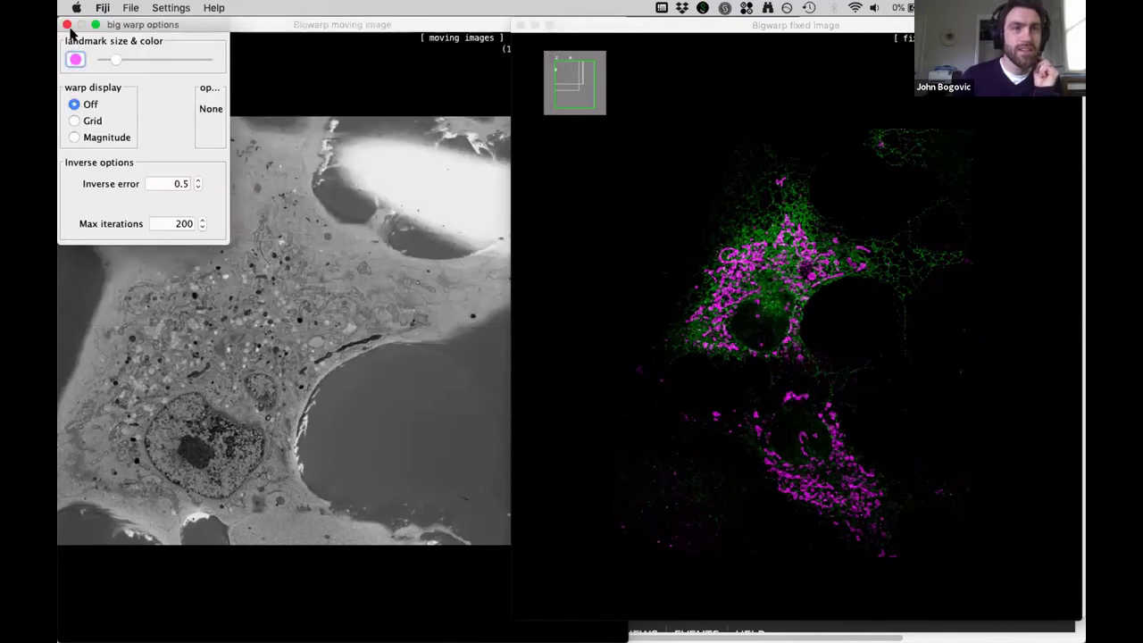
pyautogui.click(66, 25)
# Step: Enlarge the landmark markers and set their colour to cyan in the BigWarp options
pyautogui.click(165, 9)
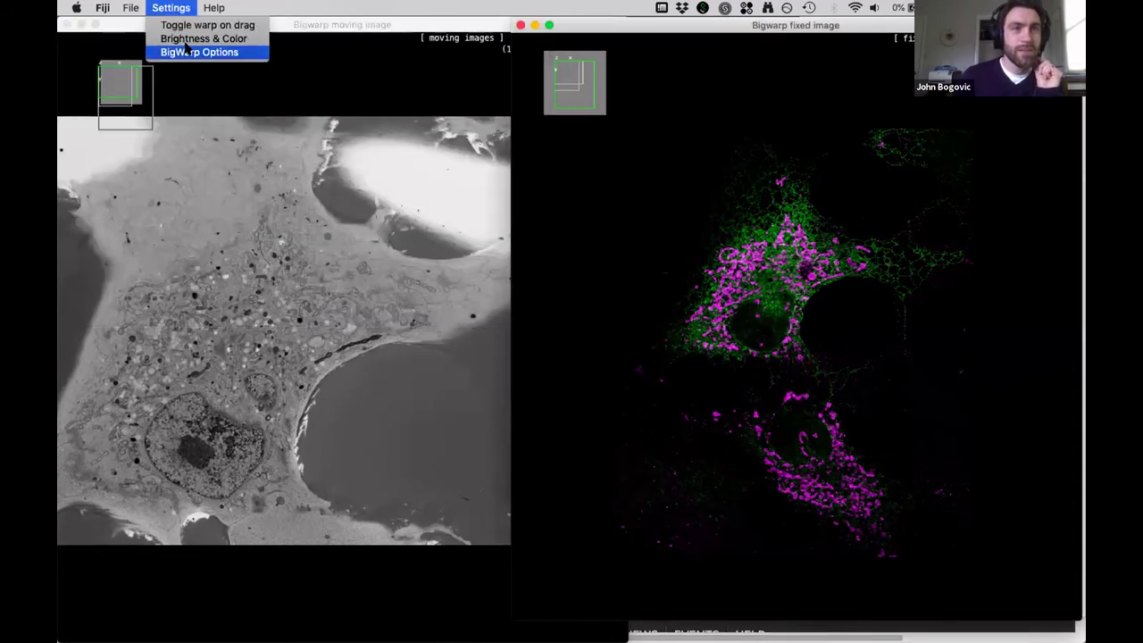
pyautogui.click(186, 51)
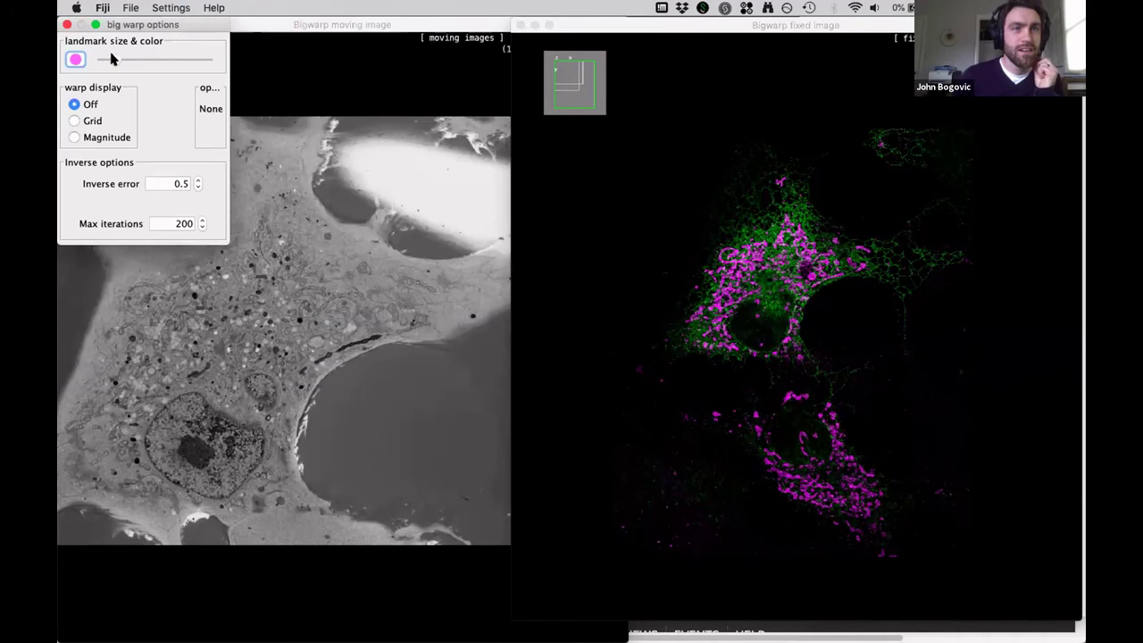
pyautogui.click(75, 59)
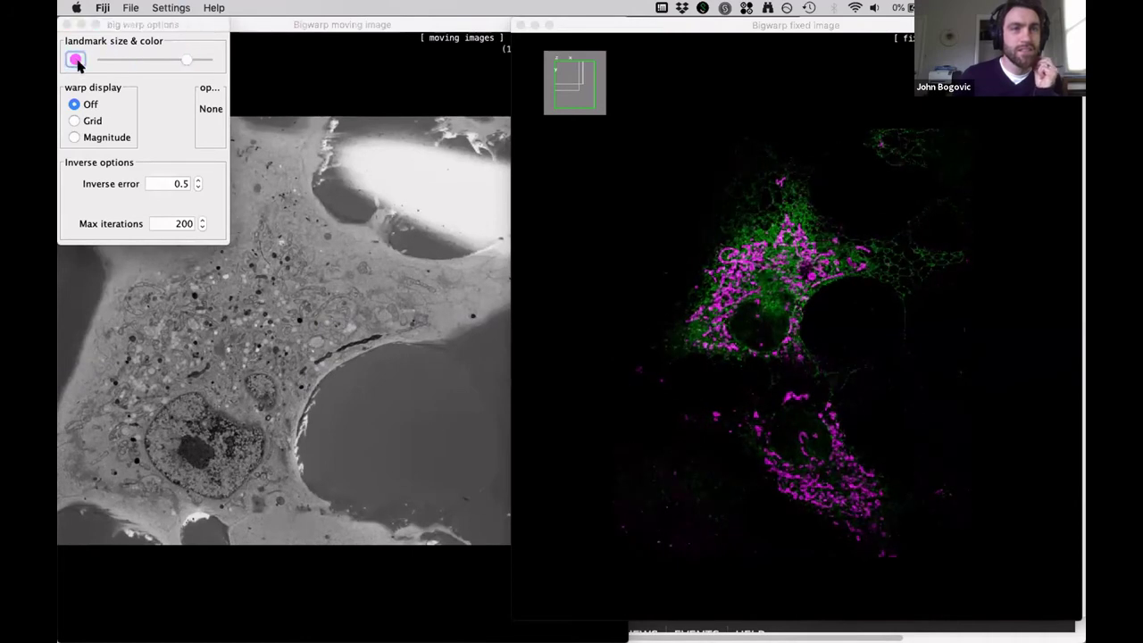
pyautogui.click(165, 141)
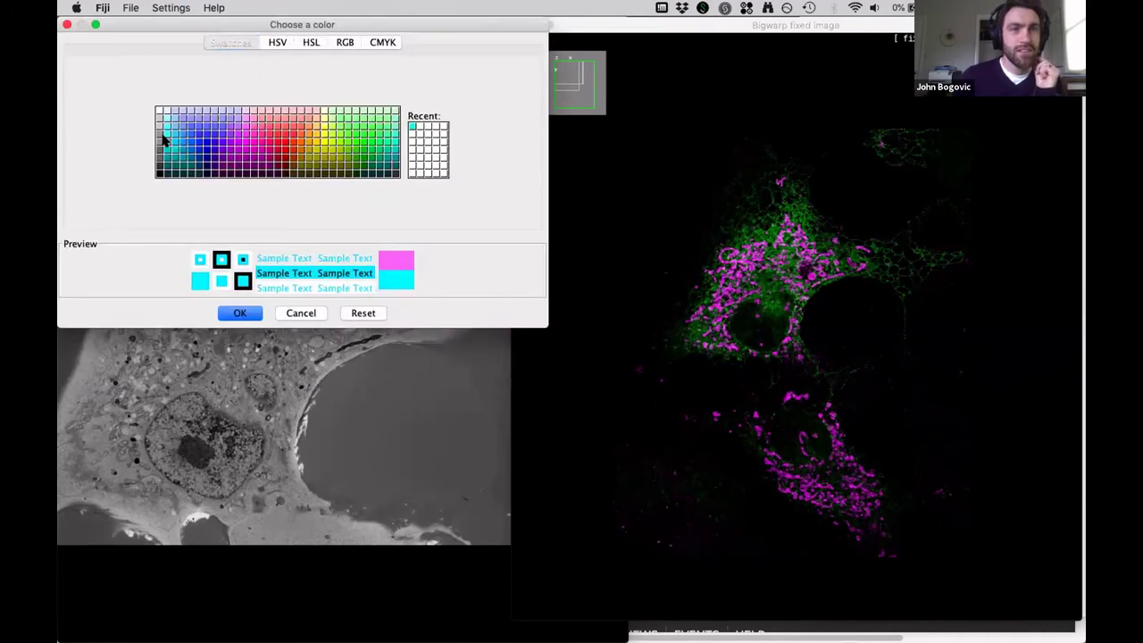
pyautogui.click(242, 312)
pyautogui.click(66, 25)
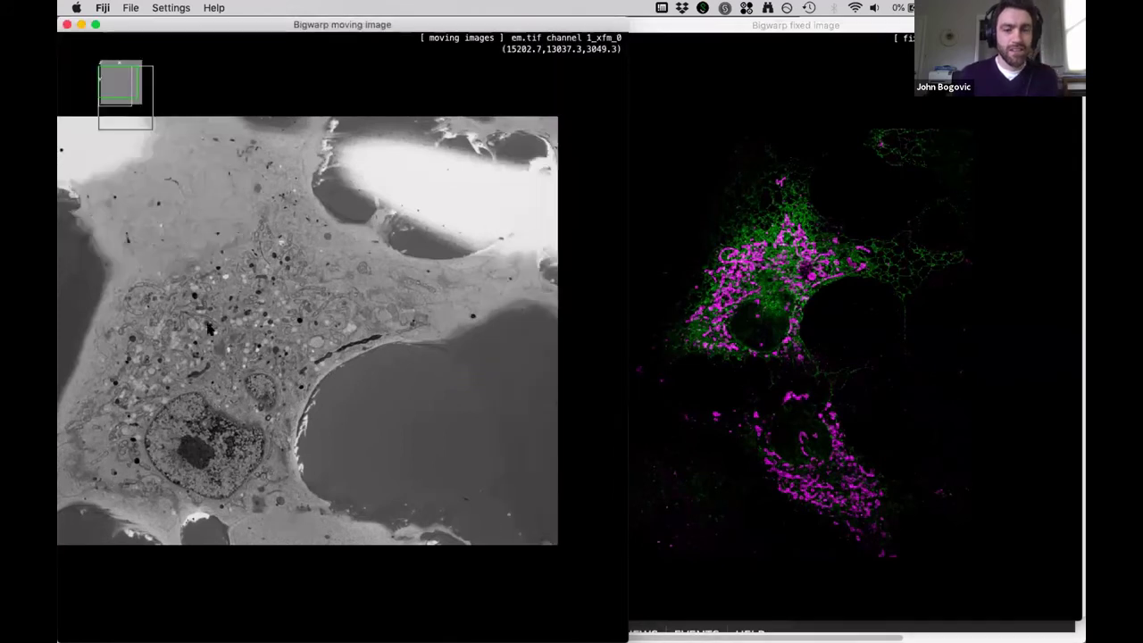
# Step: Place a trial landmark in the cytoplasm above the nucleus on the moving image and show its name
pyautogui.press('space')
pyautogui.press('space')
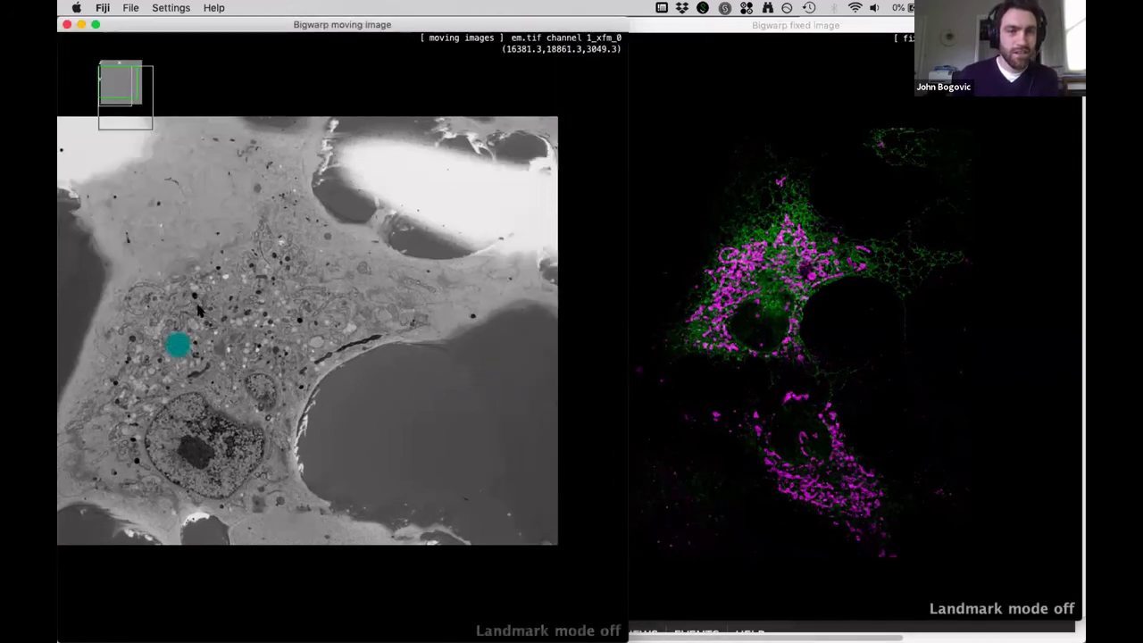
pyautogui.press('space')
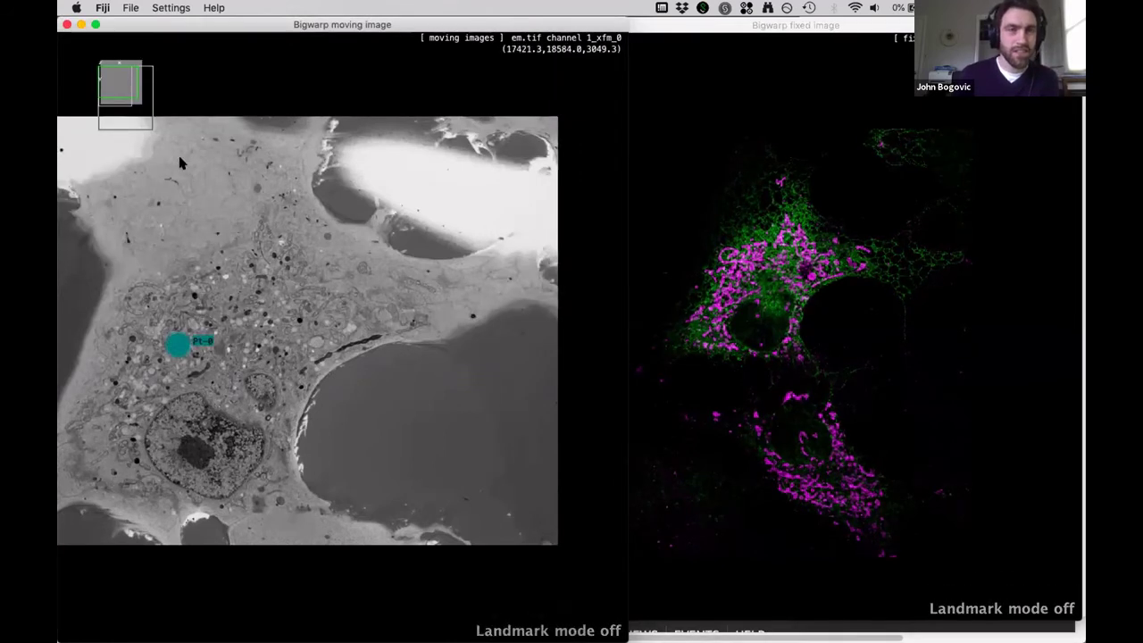
# Step: Reduce the landmark marker size slightly in the BigWarp options and undo the trial landmark
pyautogui.click(170, 7)
pyautogui.click(183, 54)
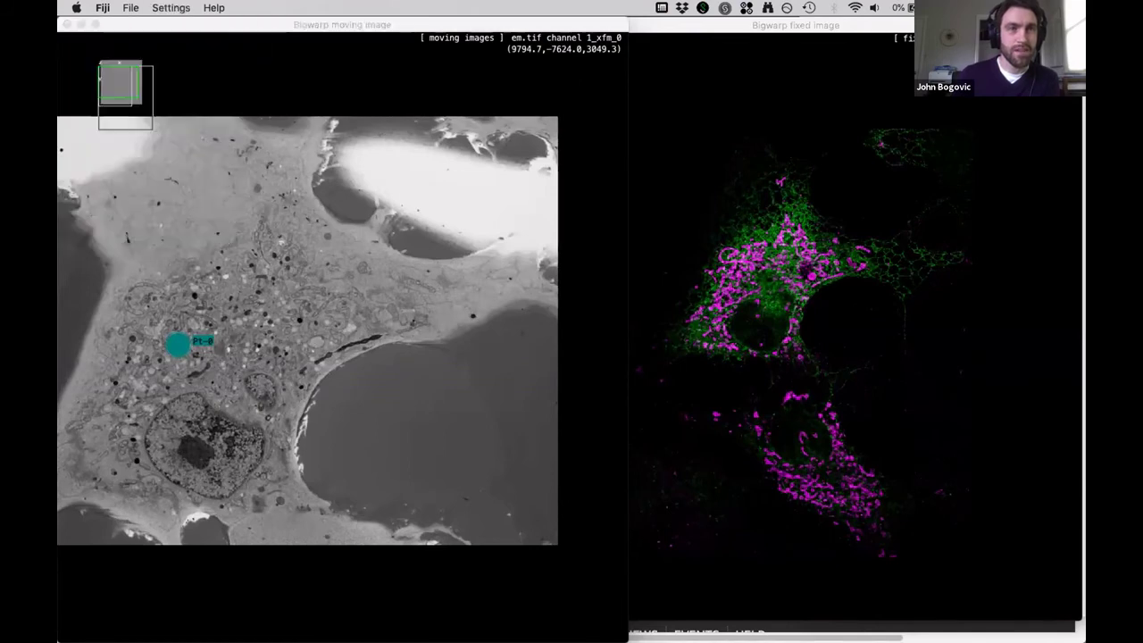
pyautogui.moveTo(169, 58)
pyautogui.mouseDown()
pyautogui.moveTo(188, 59)
pyautogui.moveTo(158, 59)
pyautogui.mouseUp()
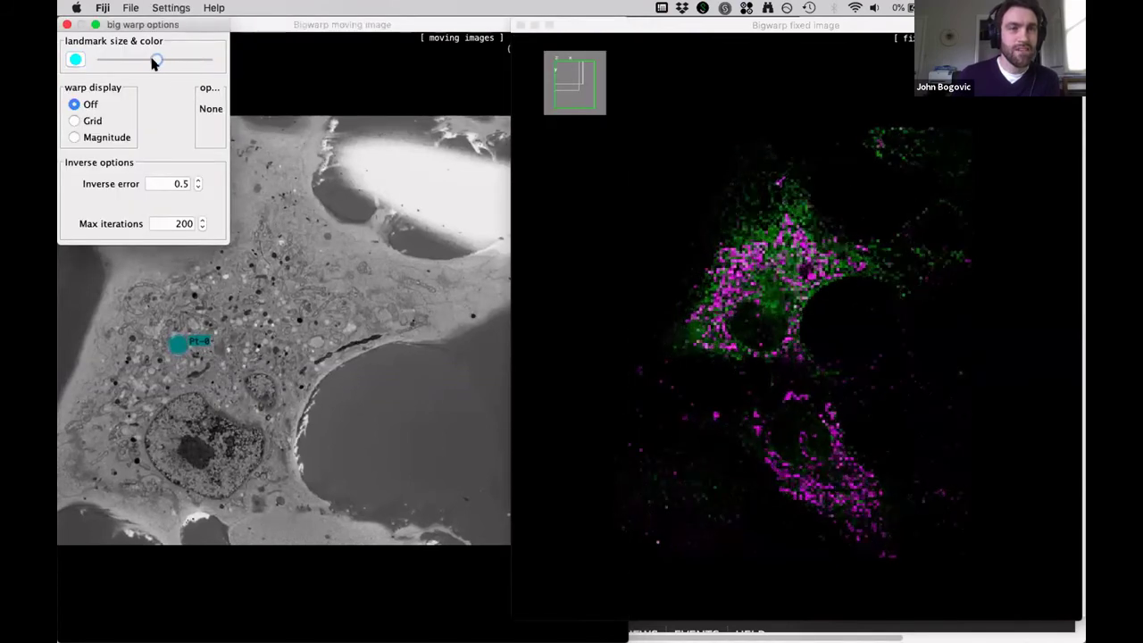
pyautogui.click(67, 24)
pyautogui.hotkey('ctrl', 'z')
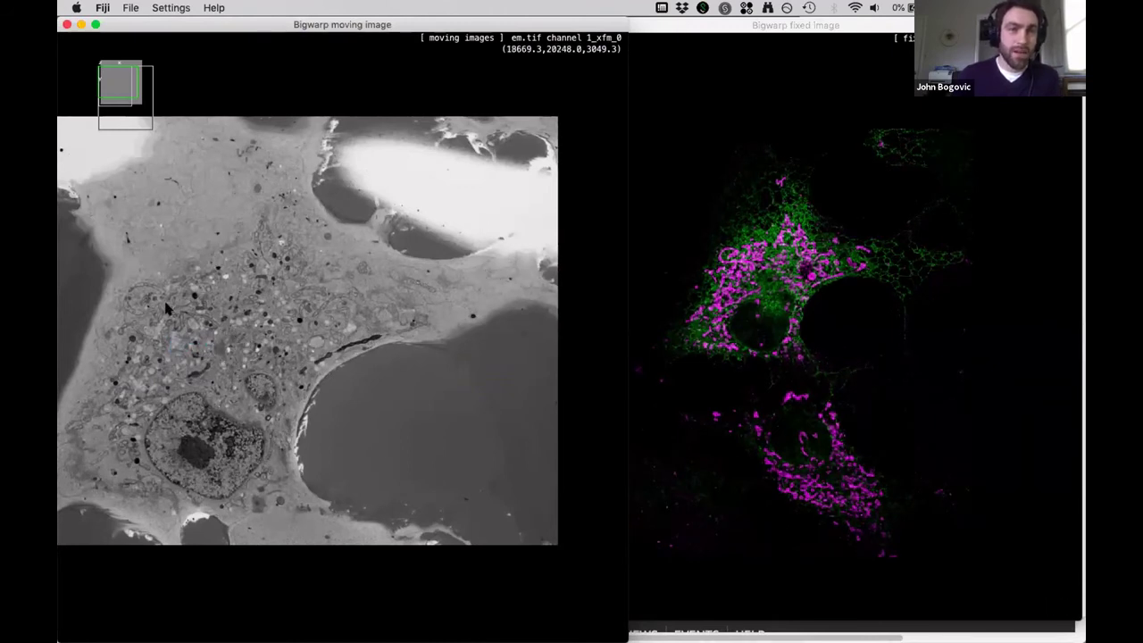
# Step: Find the same curled, ring-shaped mitochondrion near the cell's outer edge in both the moving and the fixed image
pyautogui.scroll(2, 169, 306)
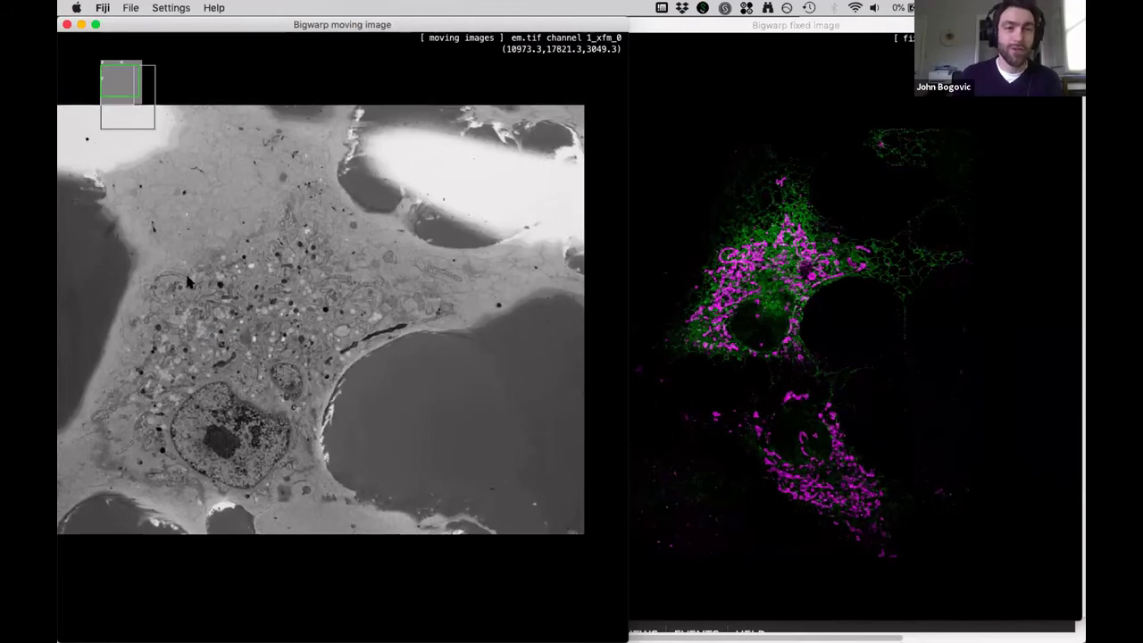
pyautogui.moveTo(163, 282); pyautogui.dragTo(185, 270)
pyautogui.scroll(2, 185, 271)
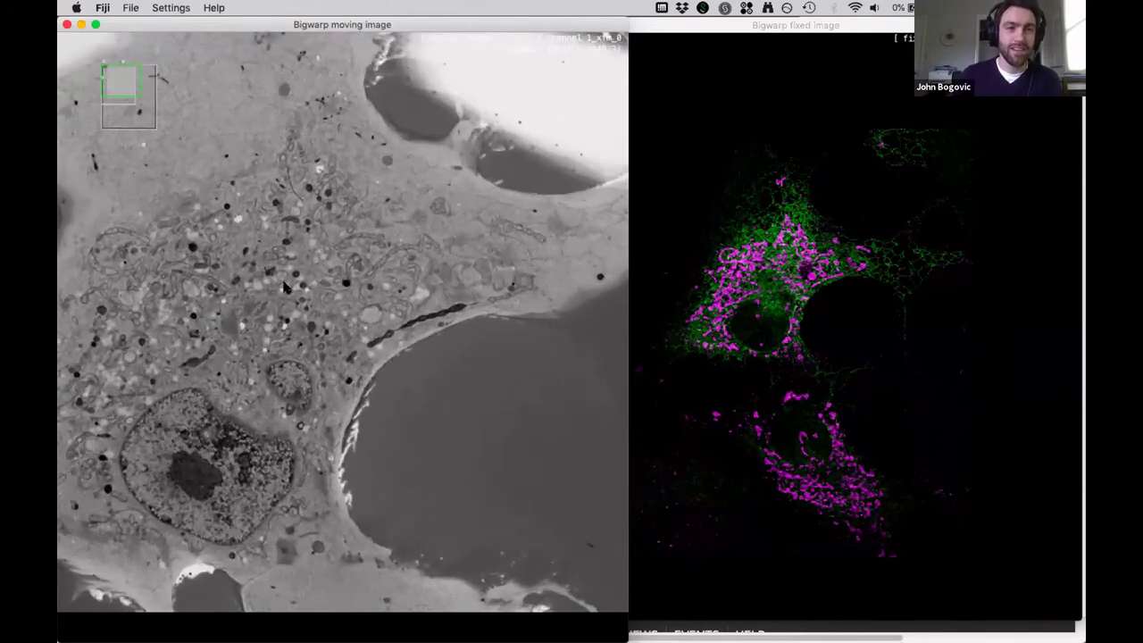
pyautogui.scroll(4, 272, 319)
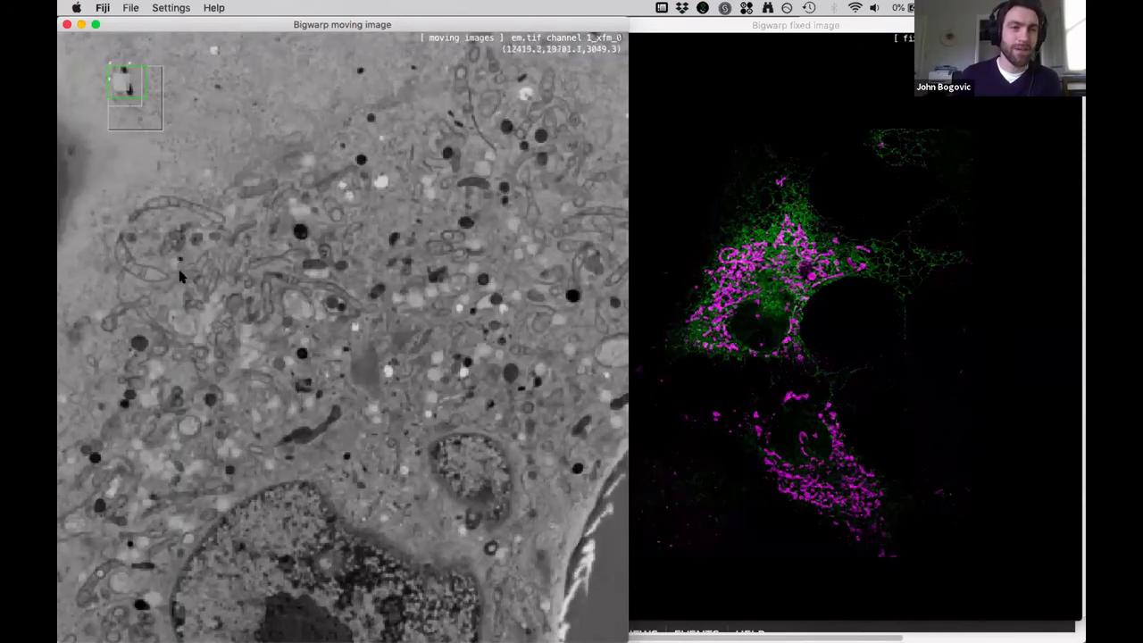
pyautogui.scroll(-2, 148, 259)
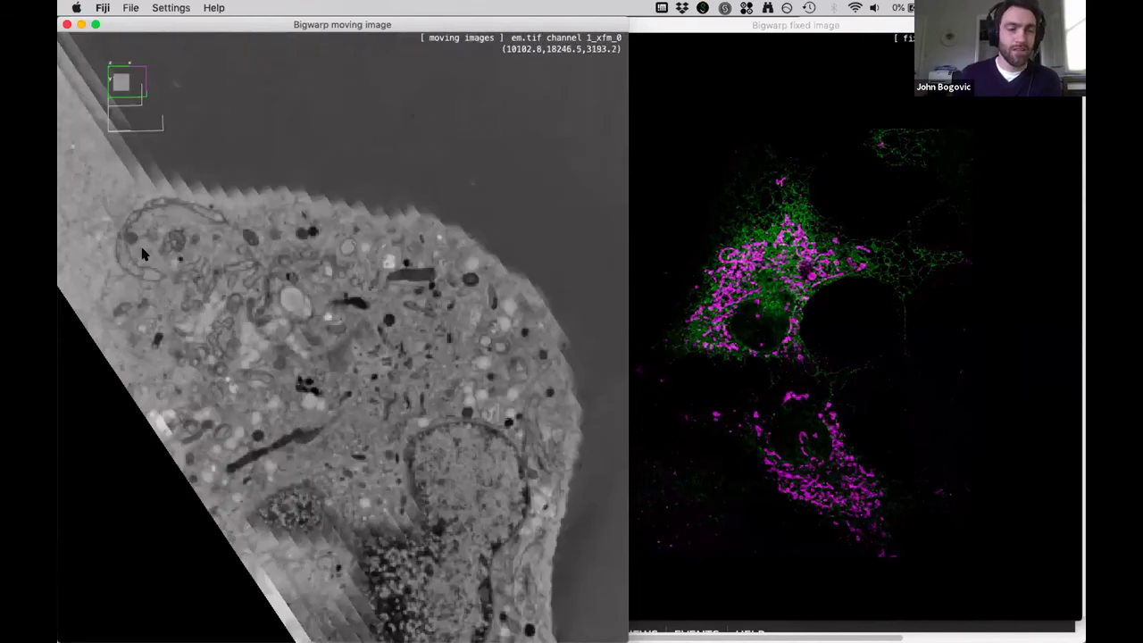
pyautogui.scroll(2, 134, 260)
pyautogui.scroll(2, 147, 257)
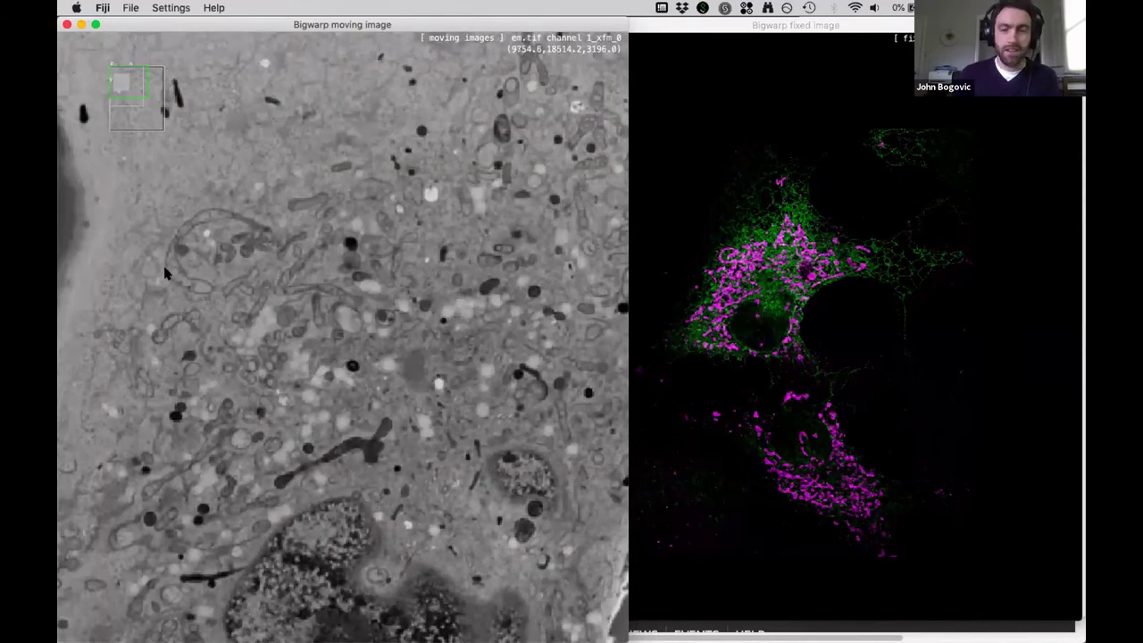
pyautogui.scroll(2, 154, 253)
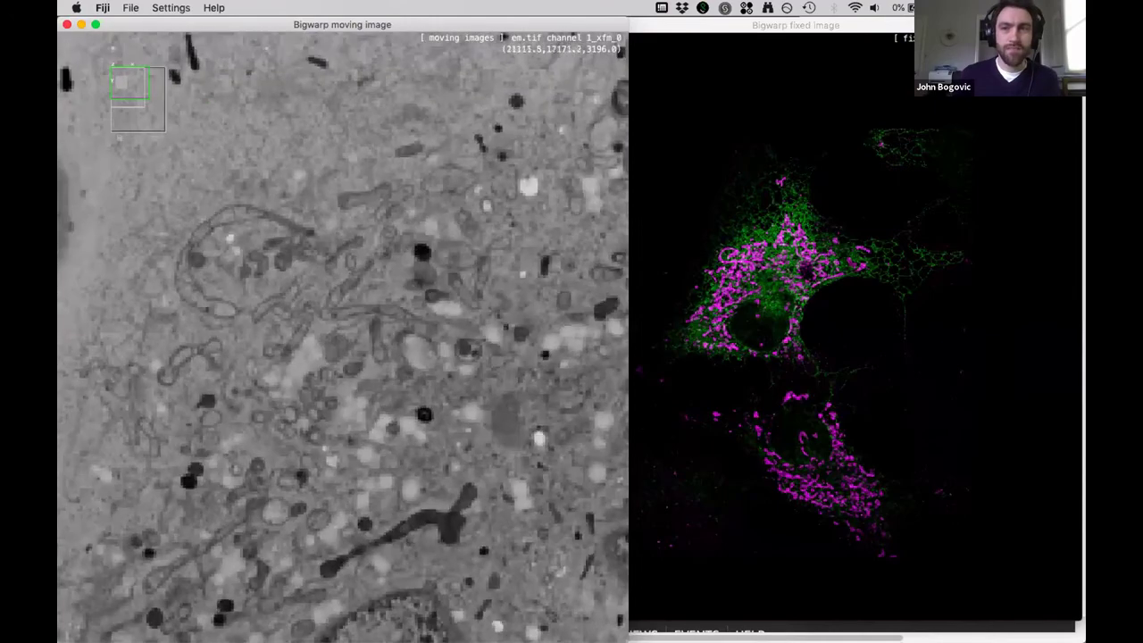
pyautogui.scroll(5, 710, 247)
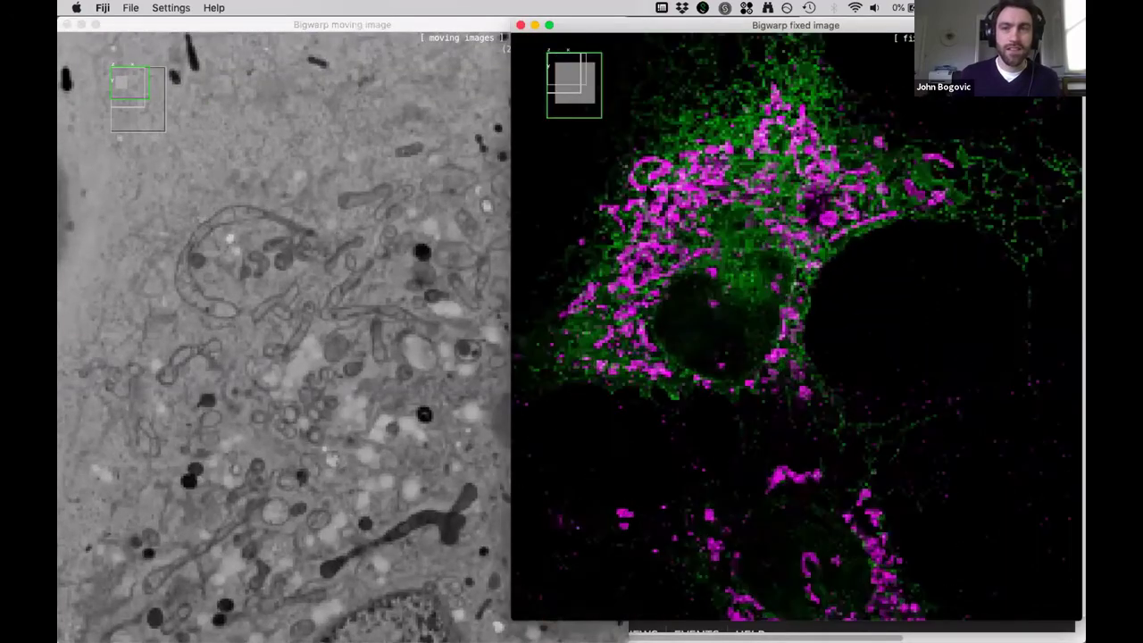
pyautogui.scroll(4, 714, 259)
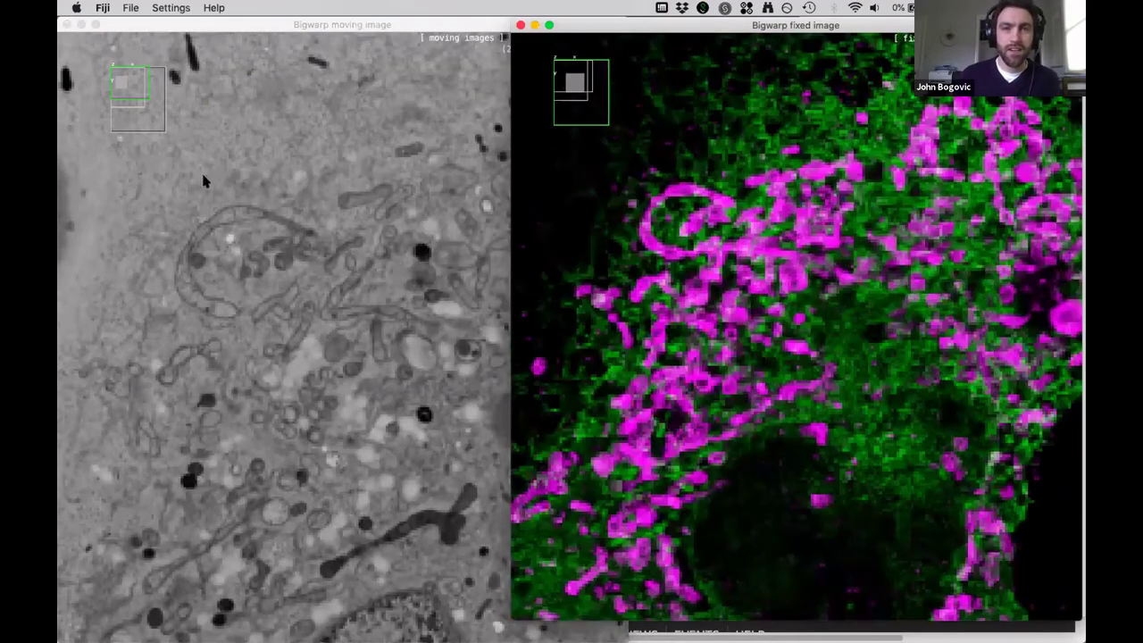
pyautogui.scroll(1, 739, 277)
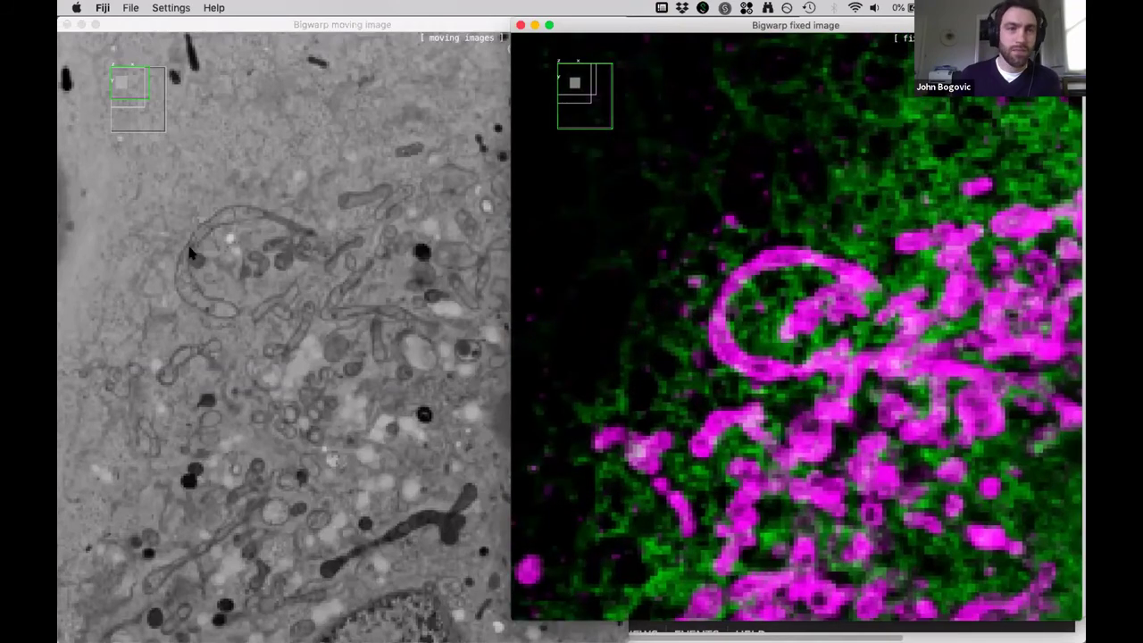
# Step: Place the first landmark pair on the upper-left bend of the ring-shaped mitochondrion in the moving and fixed images
pyautogui.click(188, 250)
pyautogui.press('space')
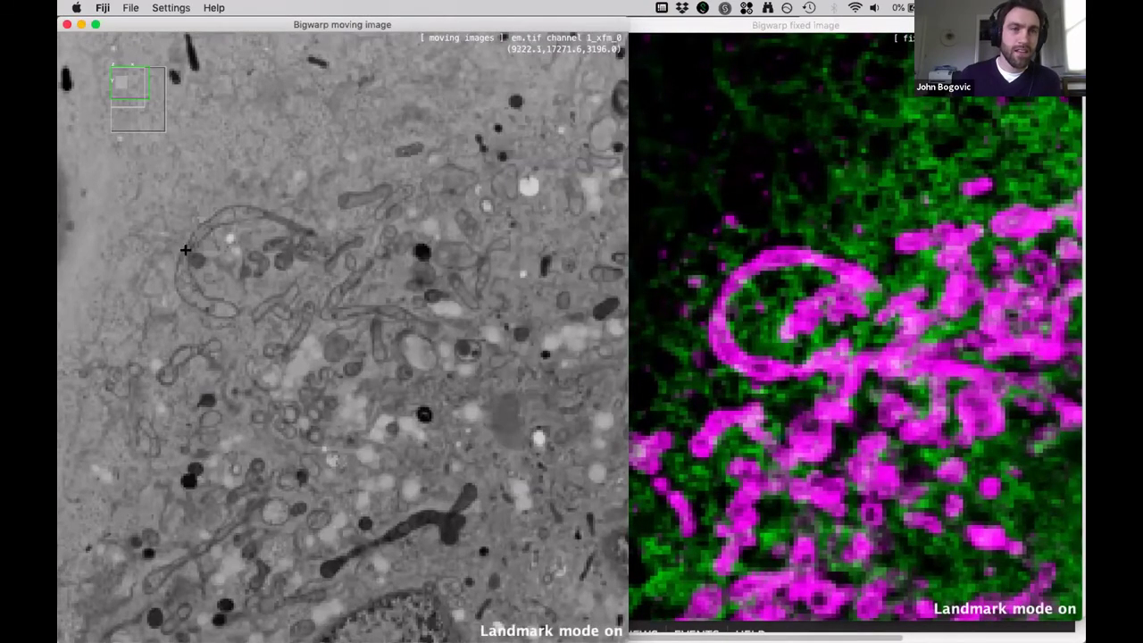
pyautogui.click(185, 248)
pyautogui.click(724, 286)
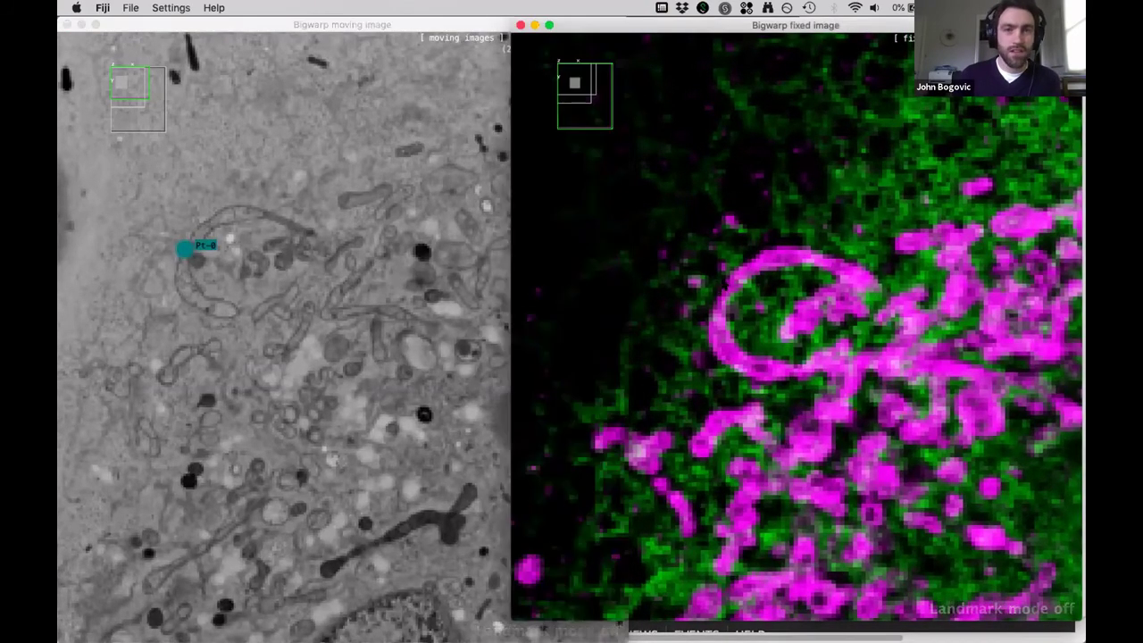
pyautogui.click(726, 293)
pyautogui.press('space')
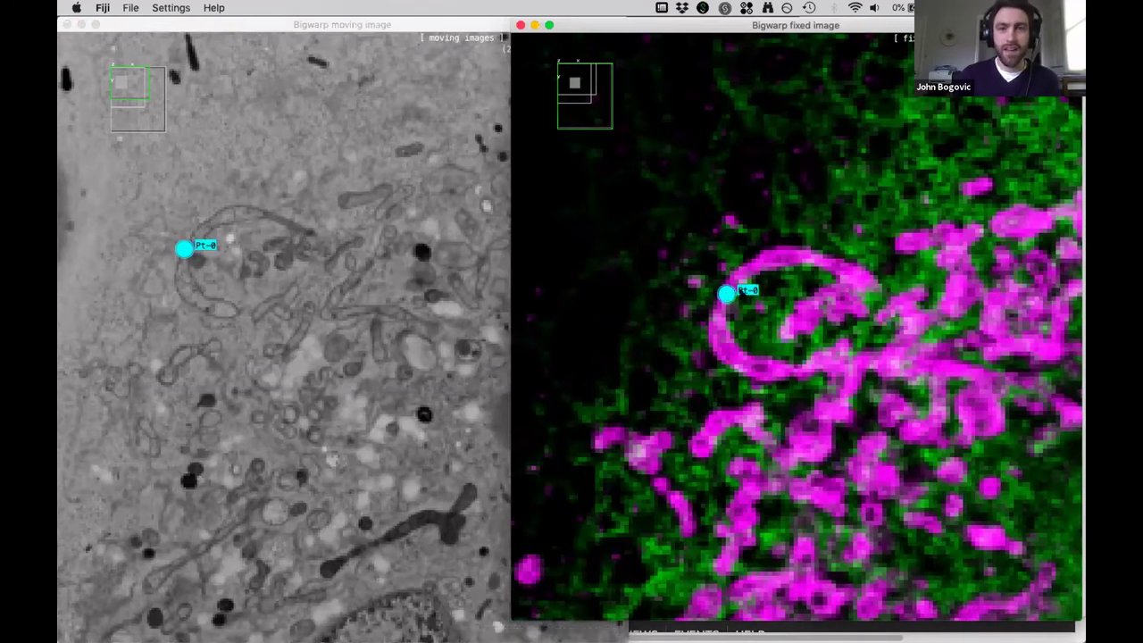
# Step: Place a trial landmark just above the ring-shaped mitochondrion on the fixed image and undo it
pyautogui.press('space')
pyautogui.click(766, 242)
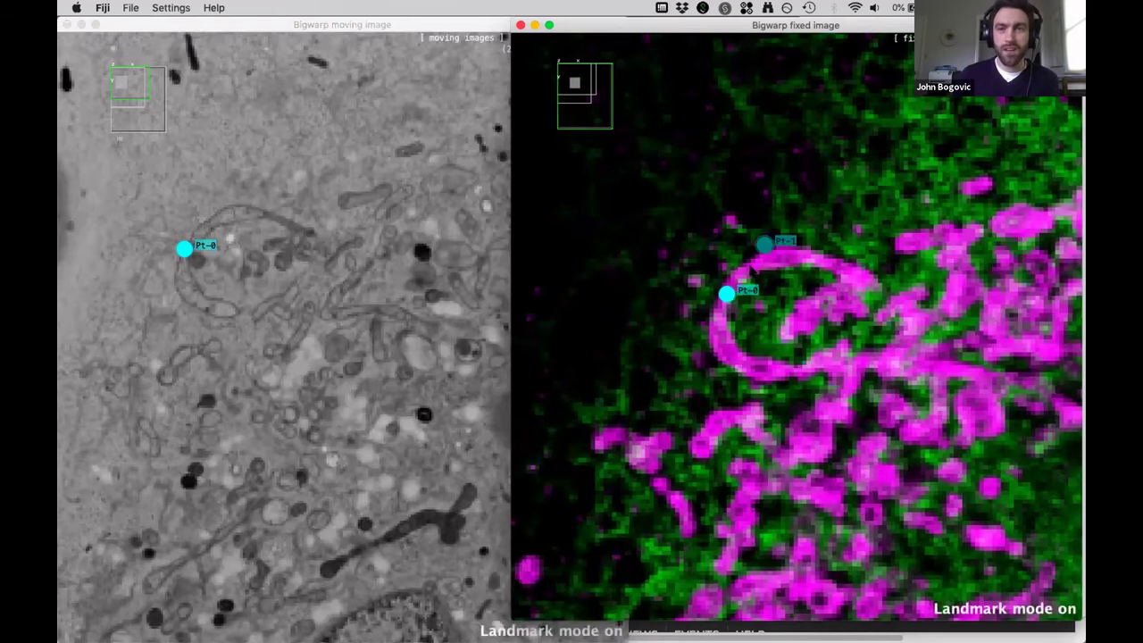
pyautogui.press('space')
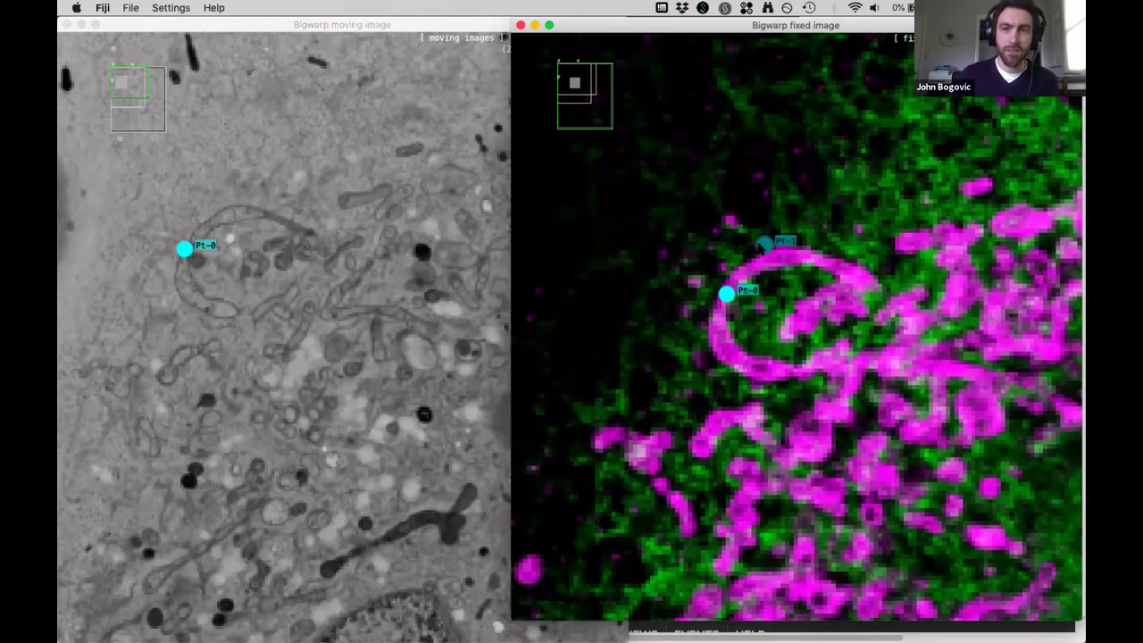
pyautogui.hotkey('ctrl', 'z')
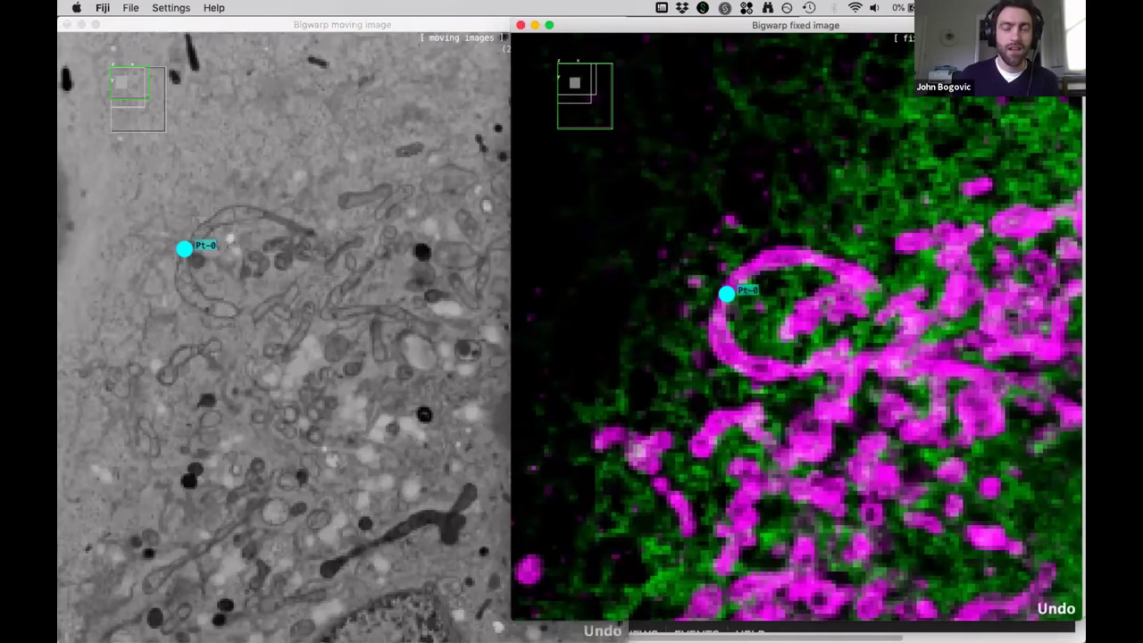
# Step: Shift landmark Pt-0 slightly to the right onto the ring-shaped mitochondrion in the moving image
pyautogui.click(183, 247)
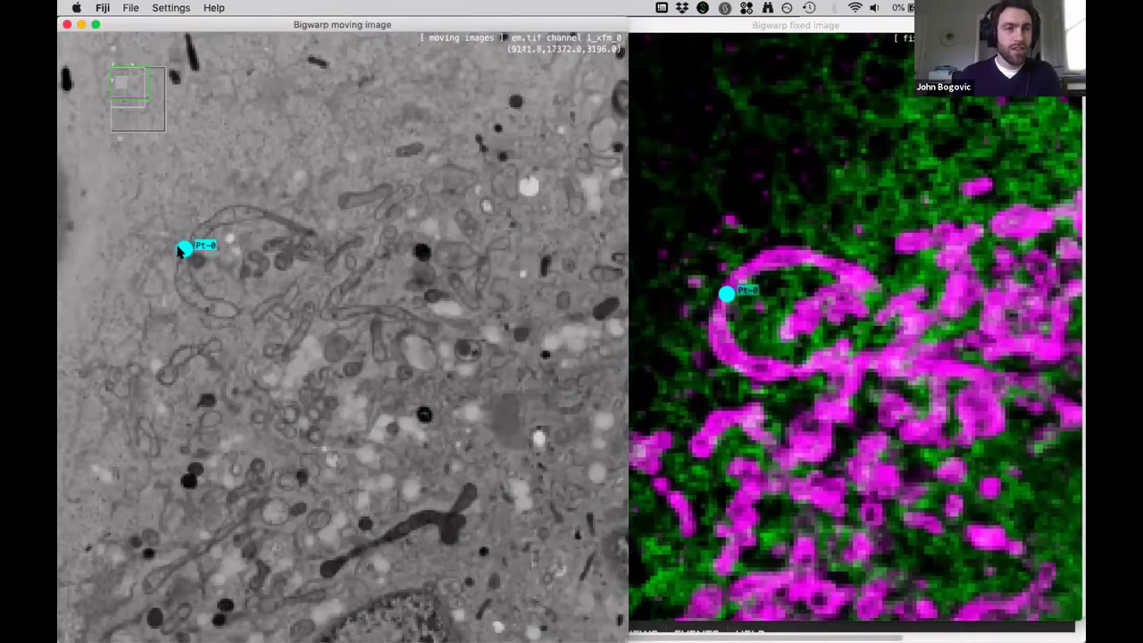
pyautogui.press('space')
pyautogui.moveTo(182, 248); pyautogui.dragTo(190, 249)
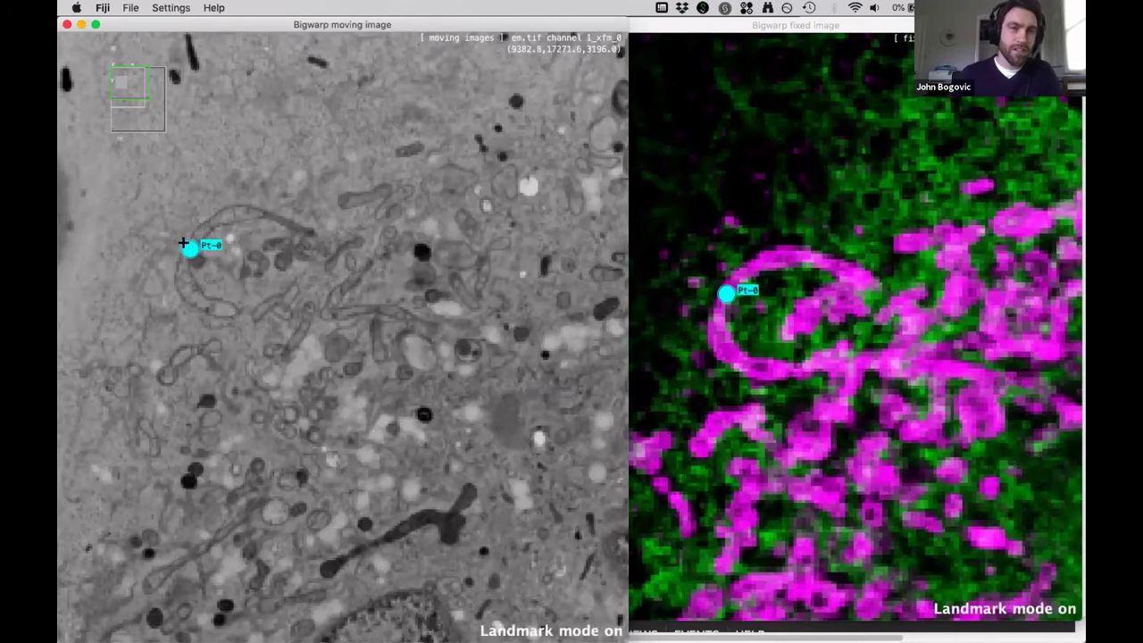
pyautogui.press('space')
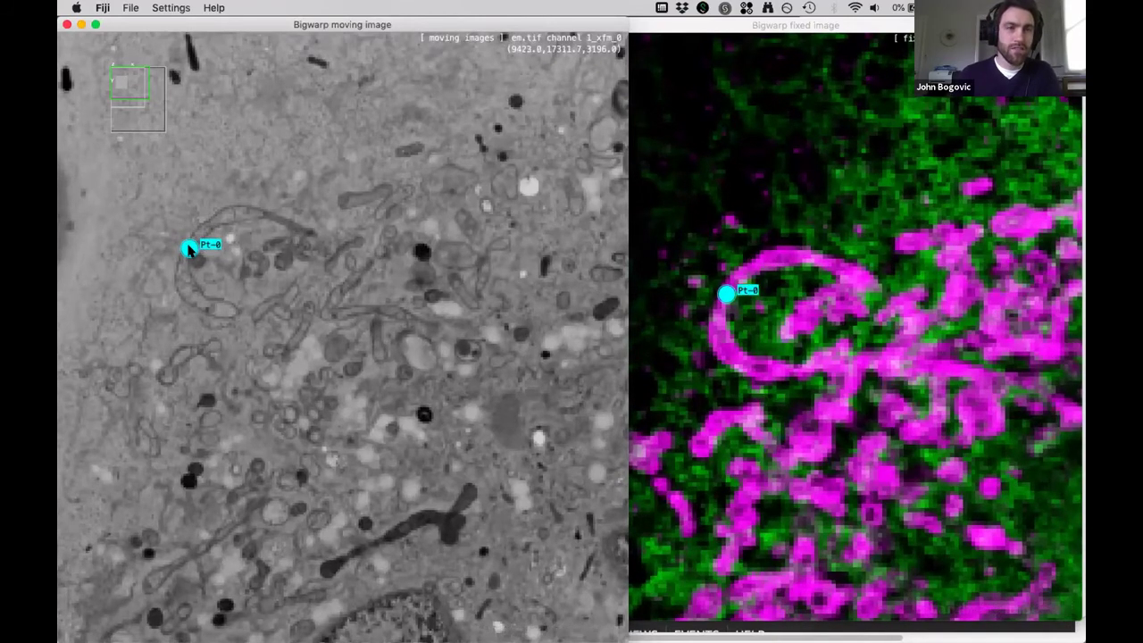
# Step: Check the depth of landmark Pt-0 in the XZ side view of both images and return both to the XY view
pyautogui.hotkey('shift', 'y')
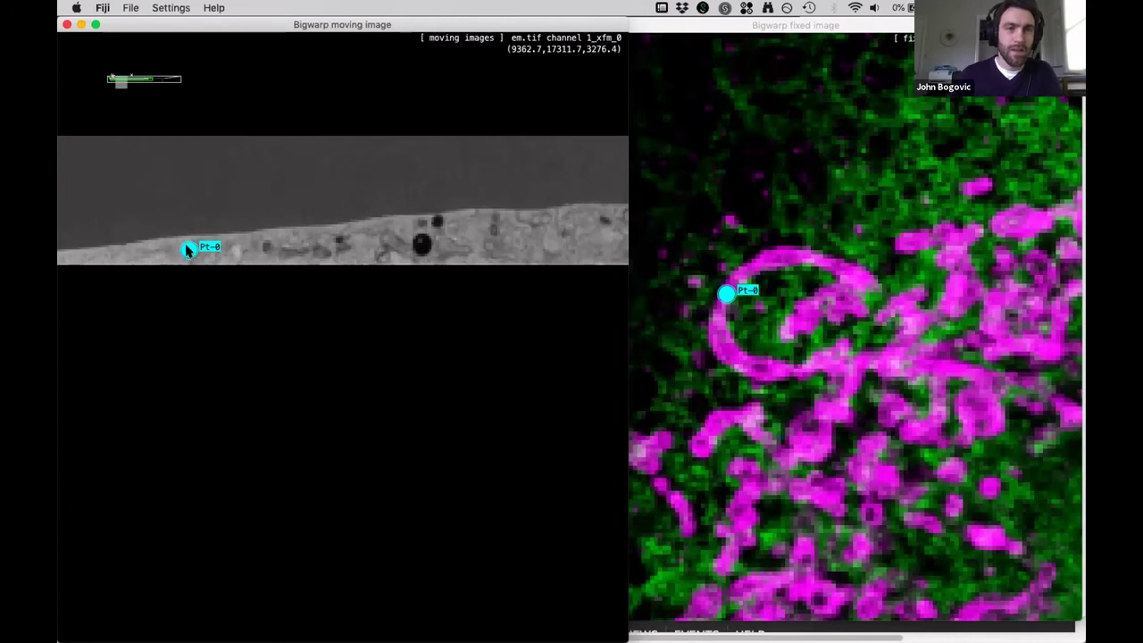
pyautogui.click(726, 295)
pyautogui.hotkey('shift', 'y')
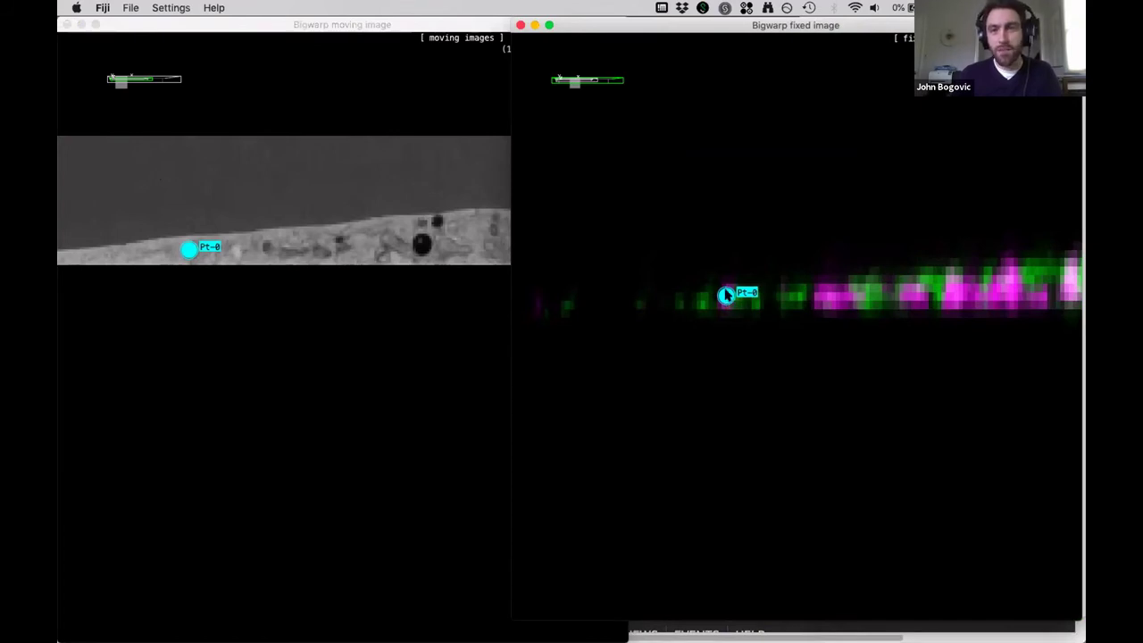
pyautogui.click(189, 252)
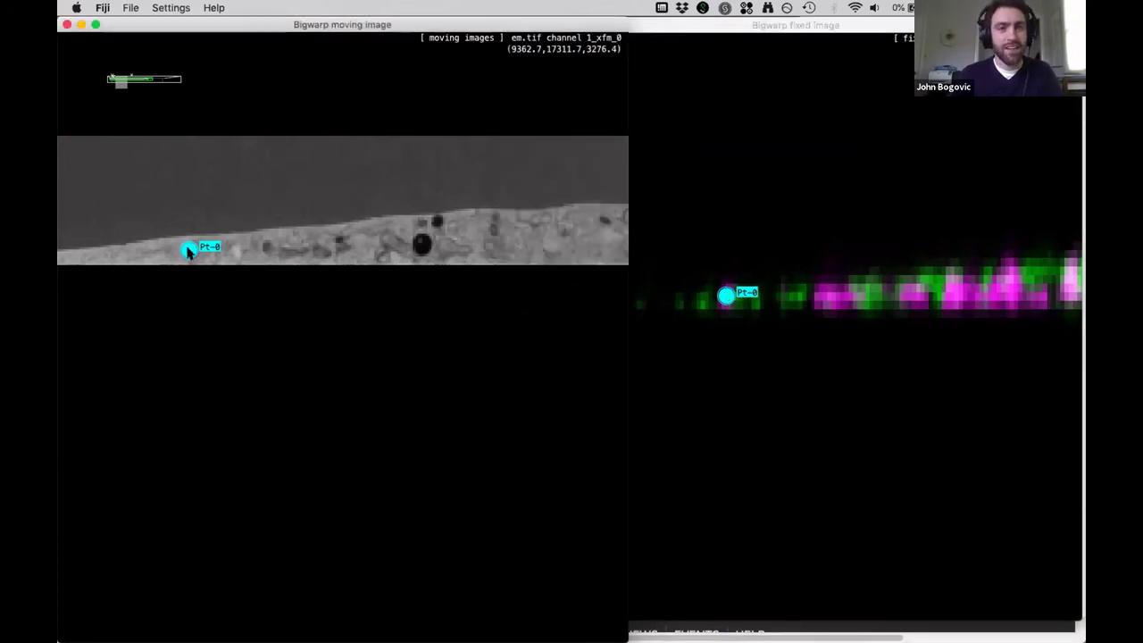
pyautogui.press('t')
pyautogui.click(726, 295)
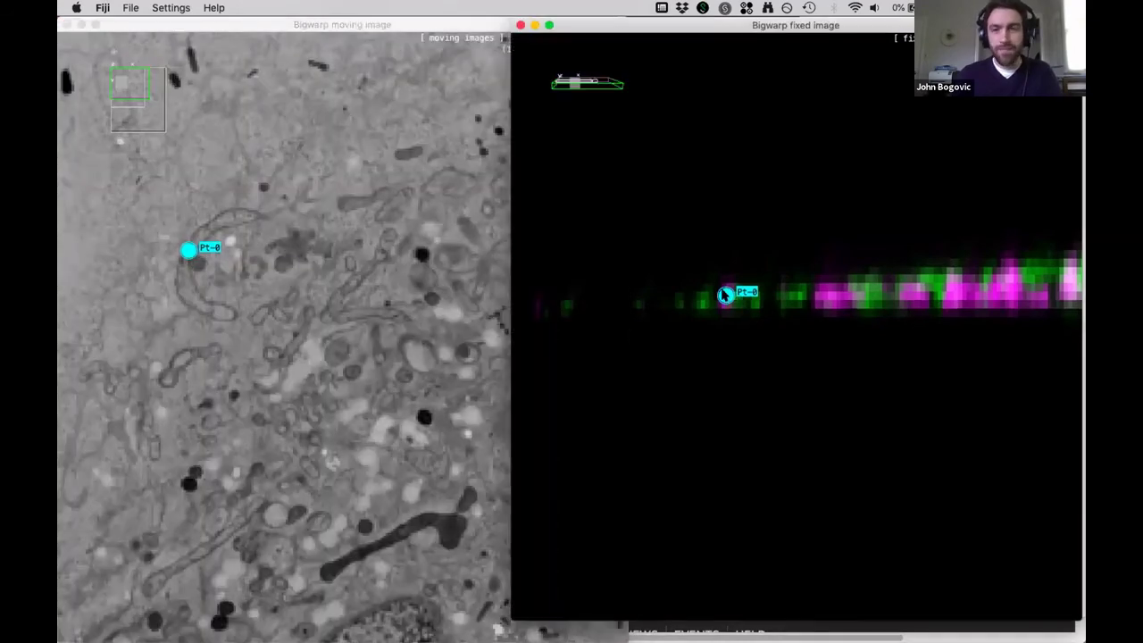
pyautogui.hotkey('shift', 'z')
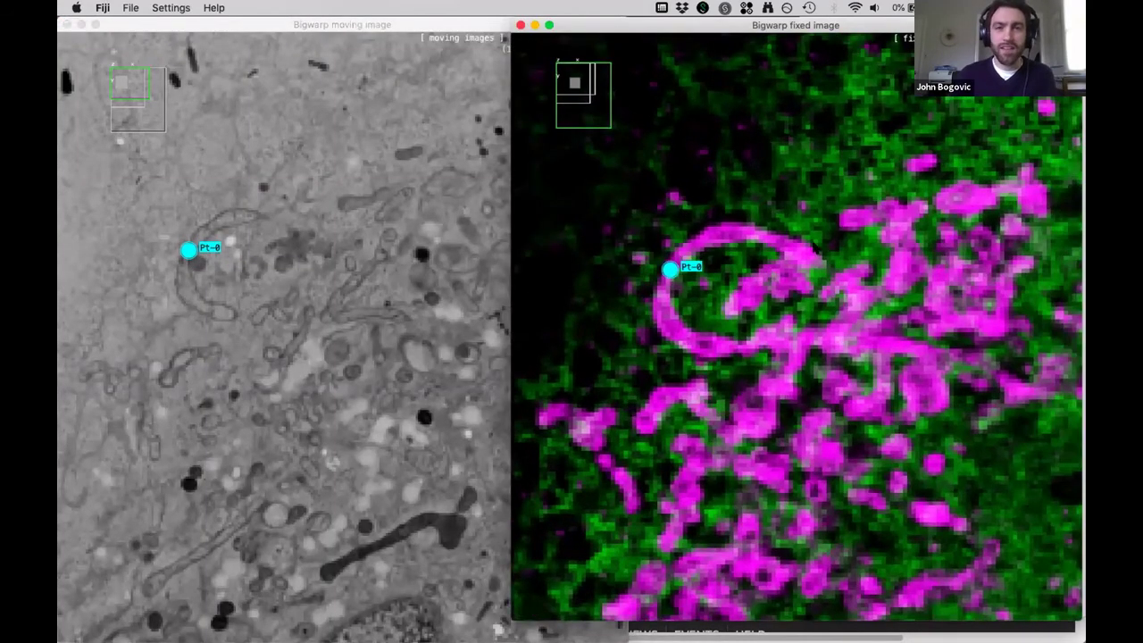
# Step: Place a second landmark on the fork of the isolated branched mitochondrion near the cell's upper end in the moving image
pyautogui.moveTo(814, 248); pyautogui.dragTo(256, 161)
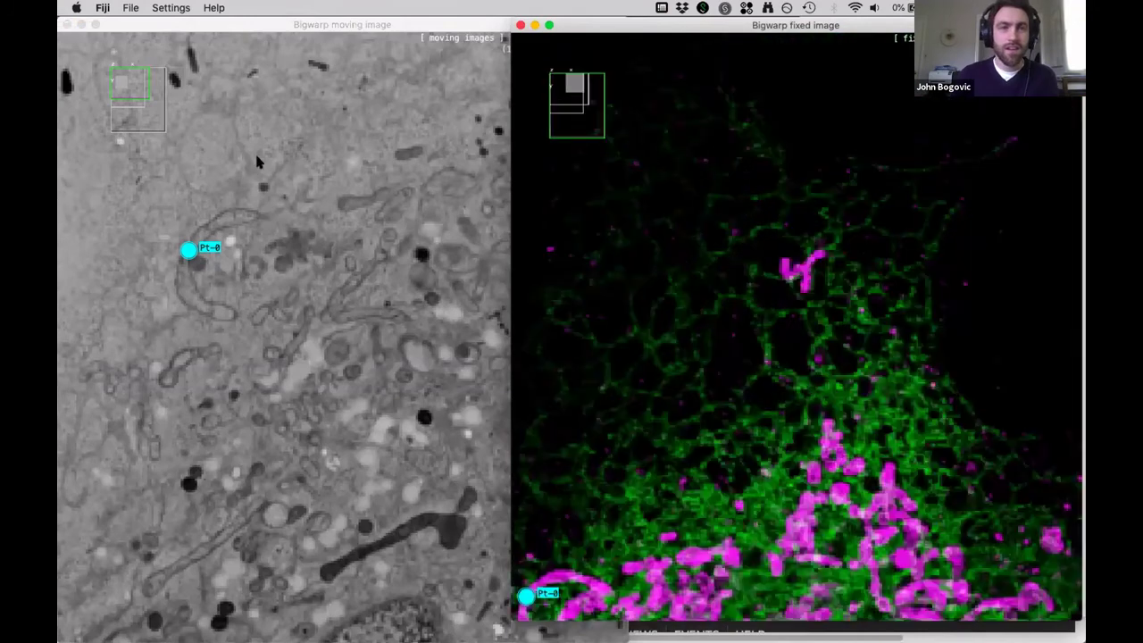
pyautogui.click(256, 161)
pyautogui.hotkey('shift', 'z')
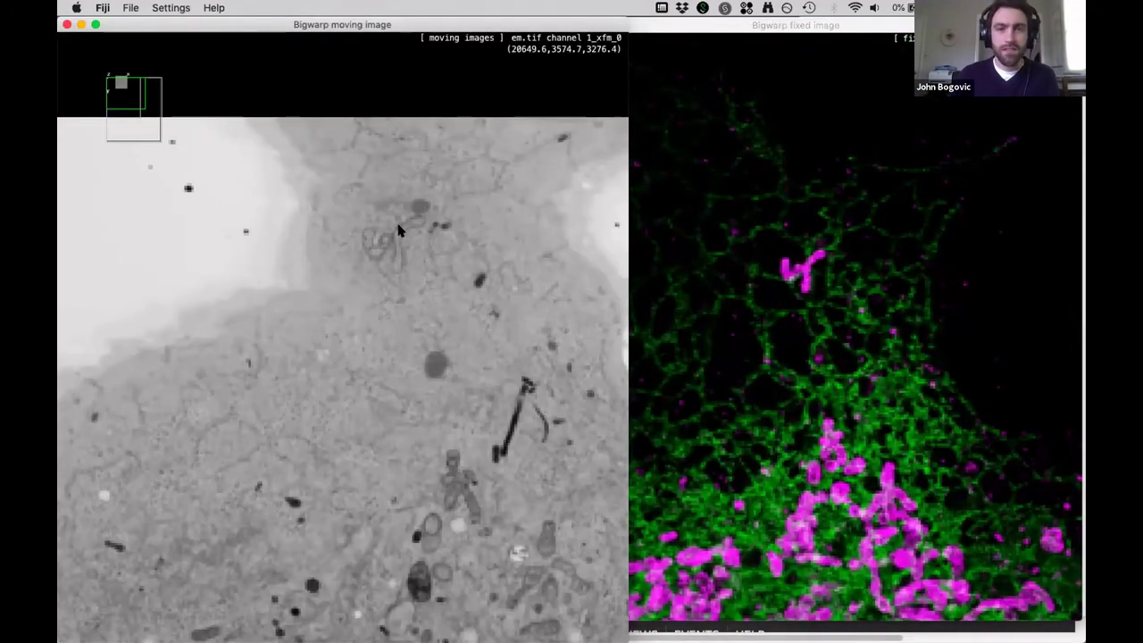
pyautogui.scroll(2, 398, 231)
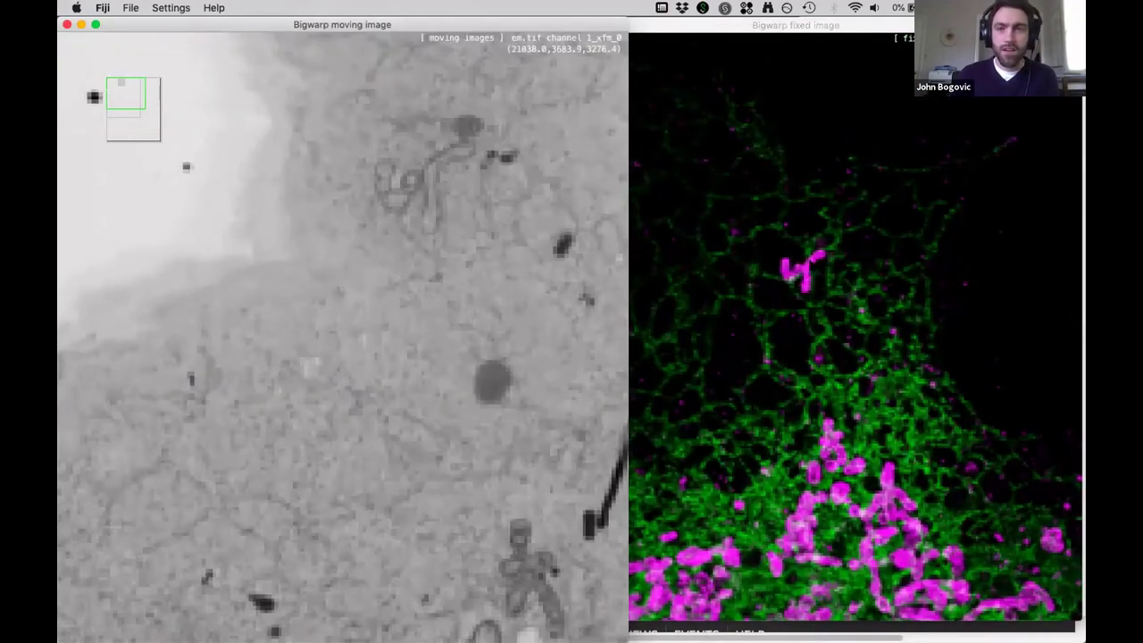
pyautogui.scroll(1, 403, 214)
pyautogui.scroll(1, 398, 242)
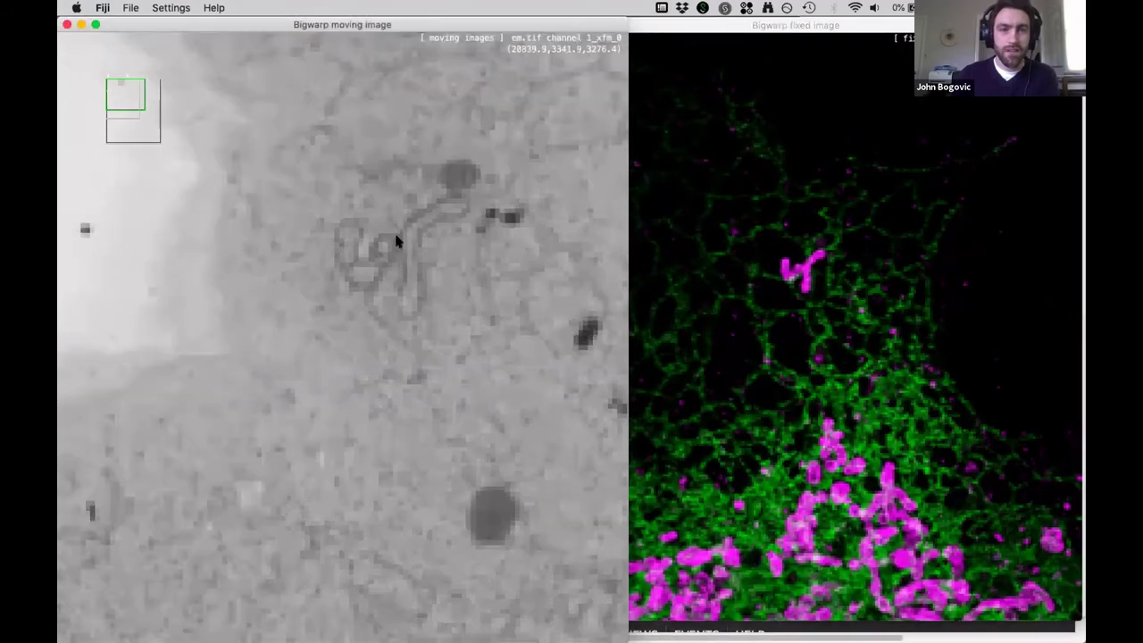
pyautogui.press('space')
pyautogui.click(401, 239)
pyautogui.press('space')
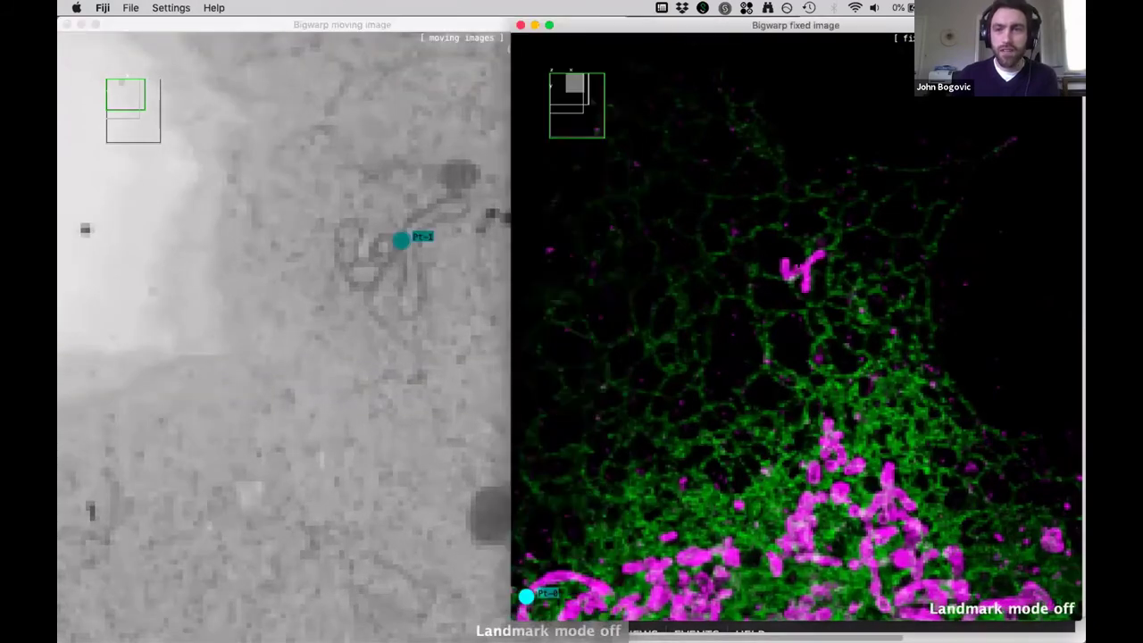
# Step: Place the matching second landmark on the fork of the isolated magenta mitochondrion in the fixed image
pyautogui.press('space')
pyautogui.click(806, 265)
pyautogui.press('space')
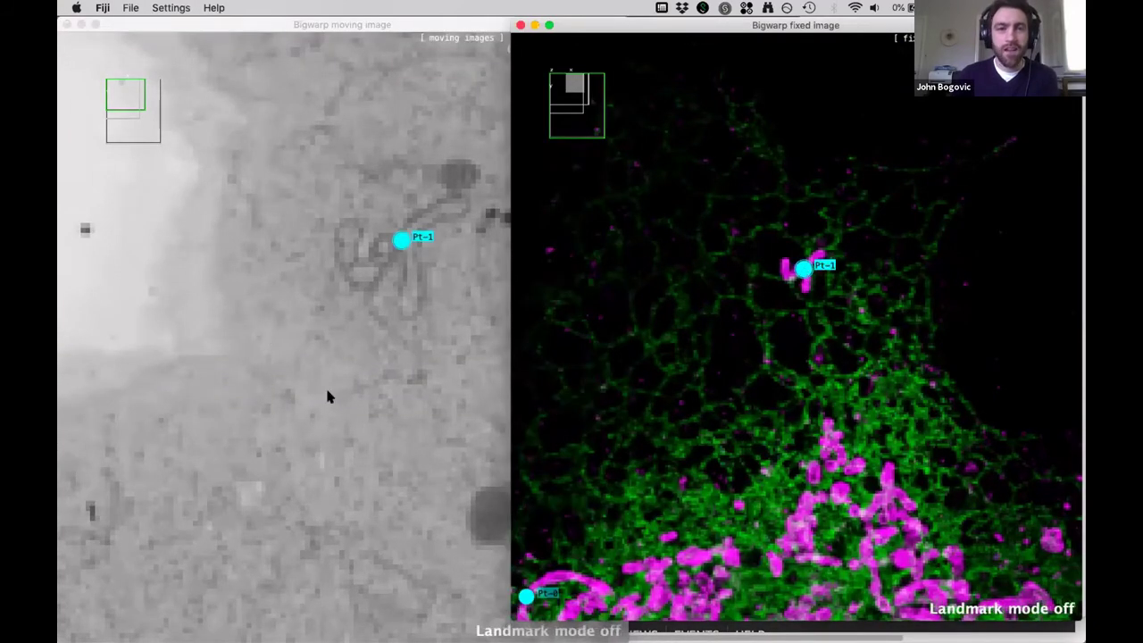
# Step: Place a third landmark on the rounded left end of the elongated mitochondrion below the bright gap in the moving image
pyautogui.click(299, 237)
pyautogui.scroll(-3, 282, 282)
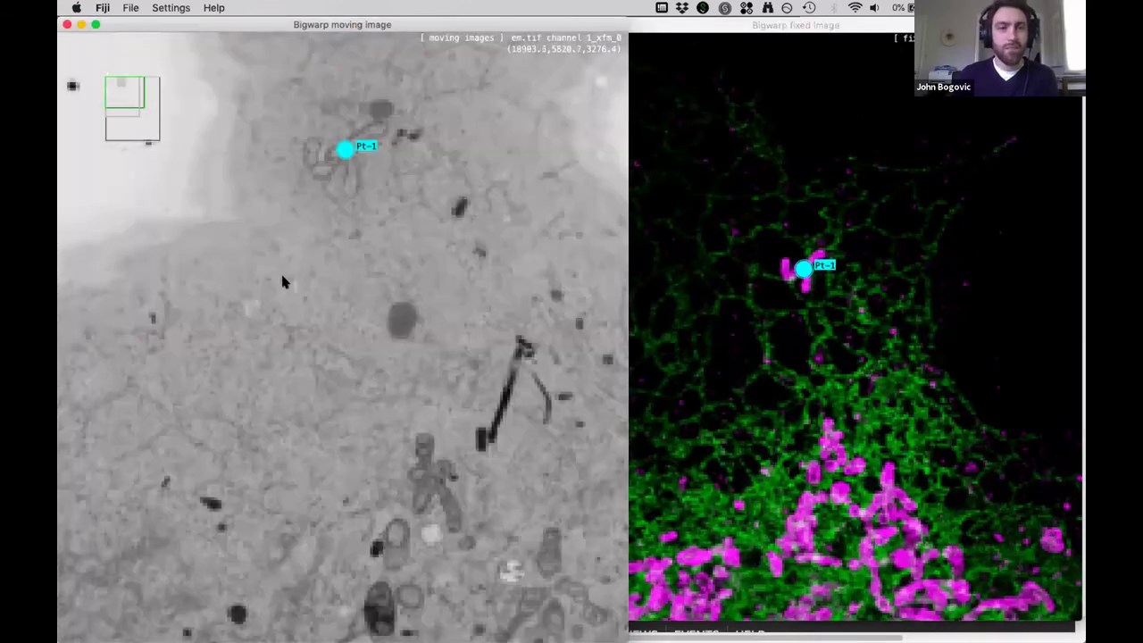
pyautogui.scroll(-2, 353, 302)
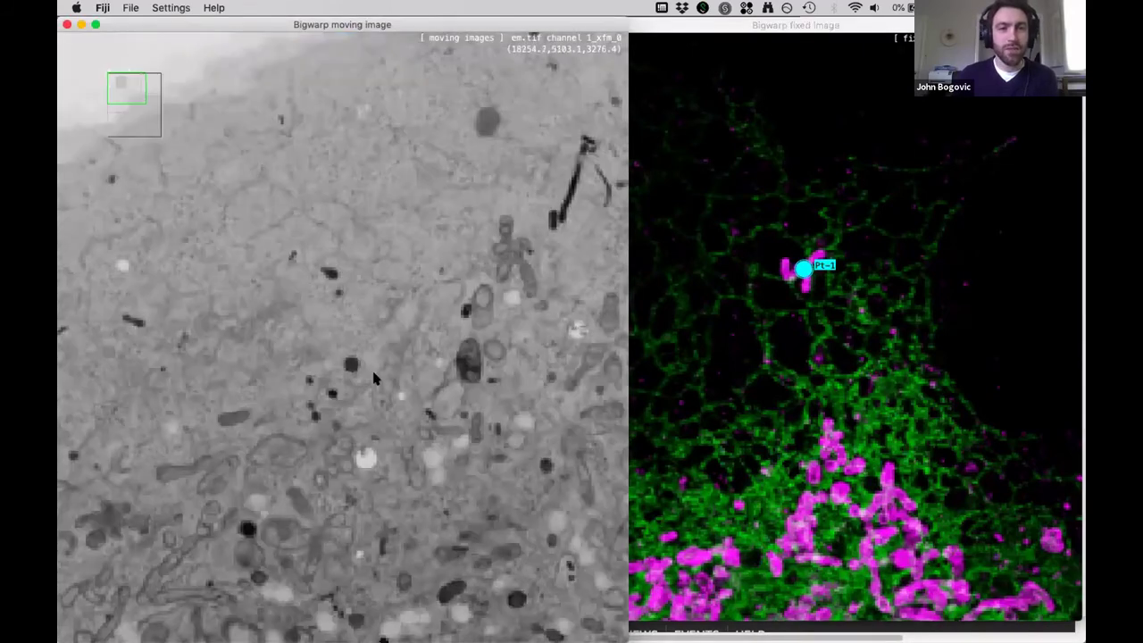
pyautogui.scroll(2, 357, 304)
pyautogui.scroll(-2, 357, 304)
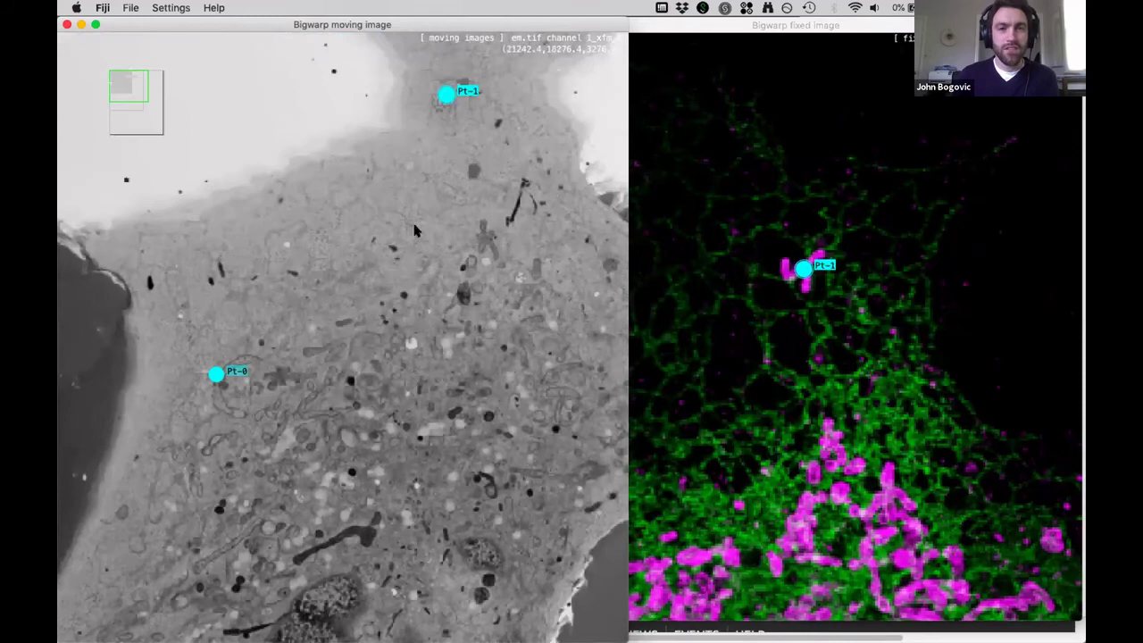
pyautogui.moveTo(418, 232); pyautogui.dragTo(184, 472)
pyautogui.scroll(1, 183, 472)
pyautogui.scroll(2, 414, 391)
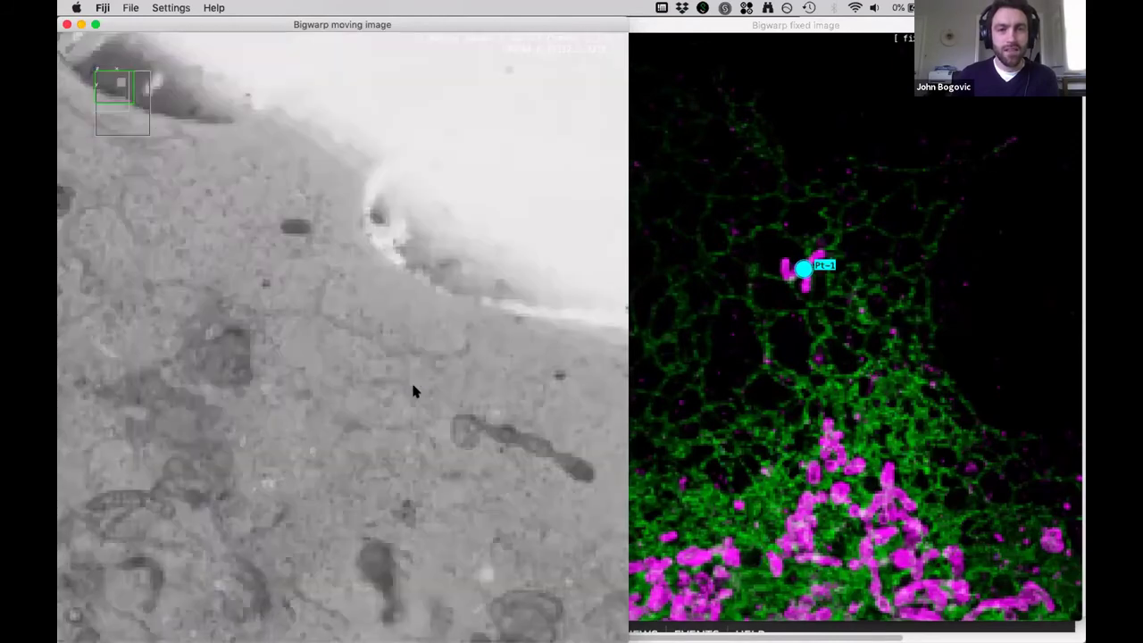
pyautogui.moveTo(373, 355); pyautogui.dragTo(297, 276)
pyautogui.scroll(1, 297, 276)
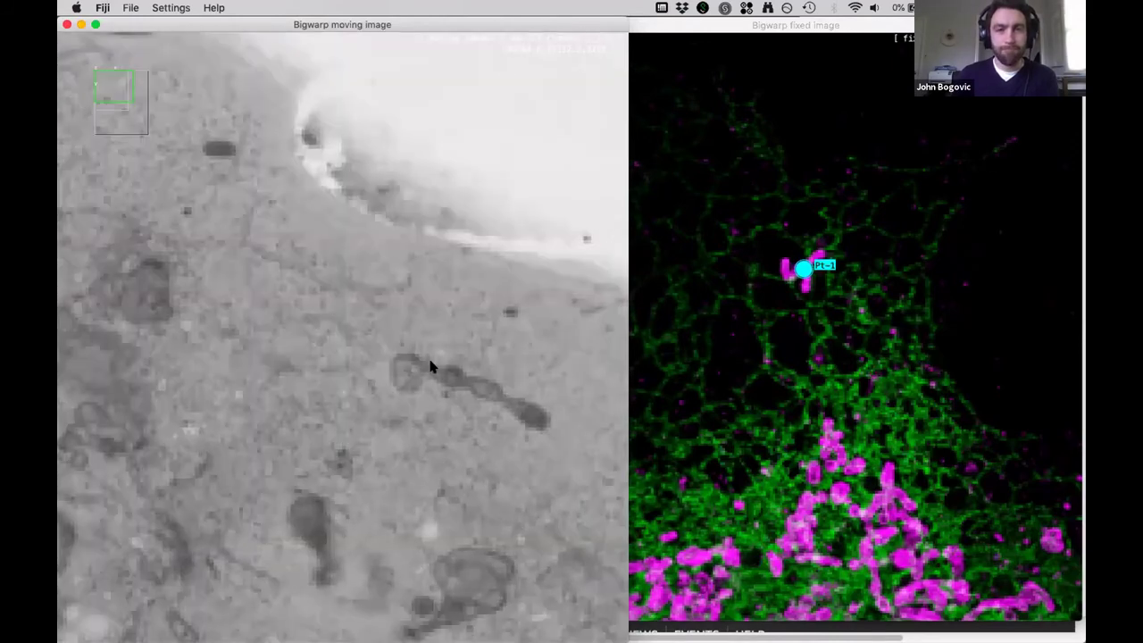
pyautogui.press('space')
pyautogui.click(407, 371)
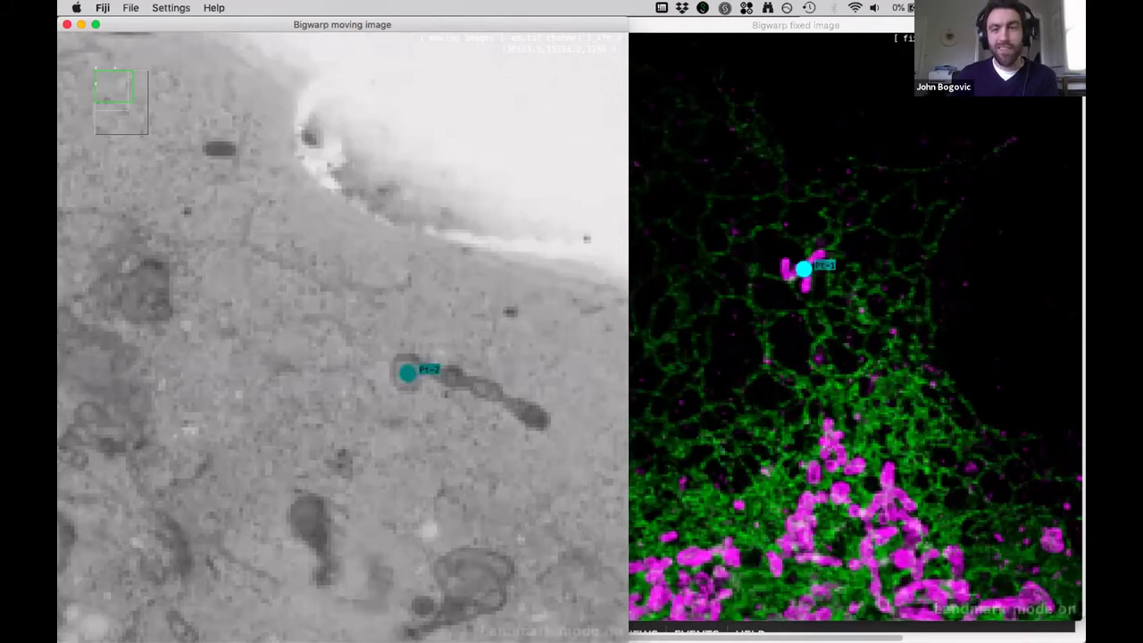
# Step: Place the matching third landmark on the left end of the elongated magenta mitochondrion near the cell's right side in the fixed image
pyautogui.press('space')
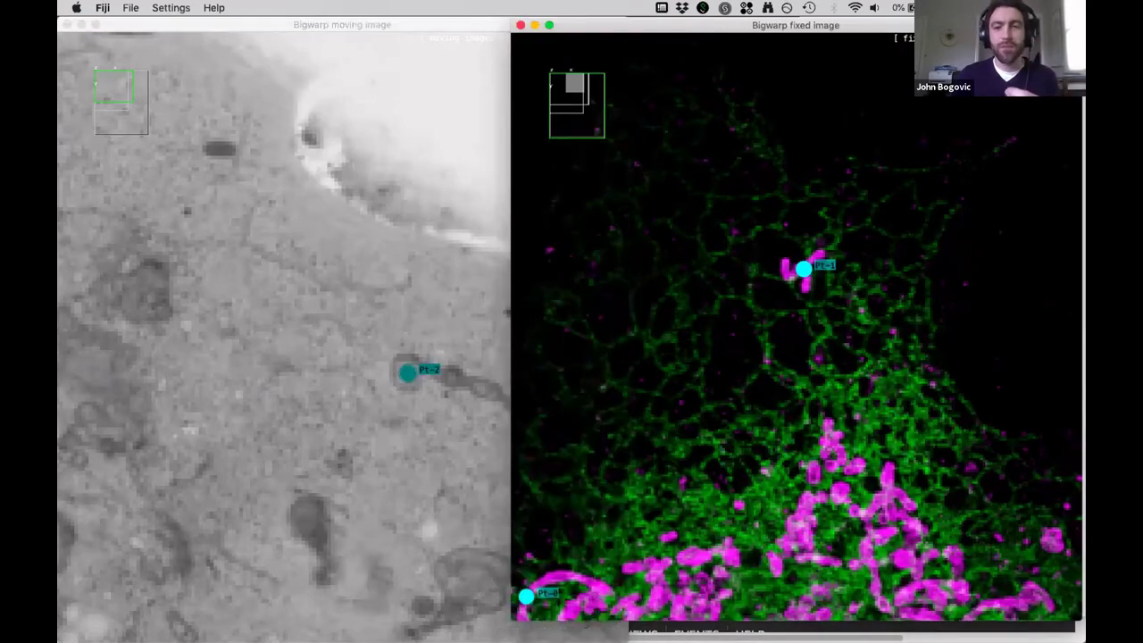
pyautogui.hotkey('shift', 'x')
pyautogui.hotkey('shift', 'z')
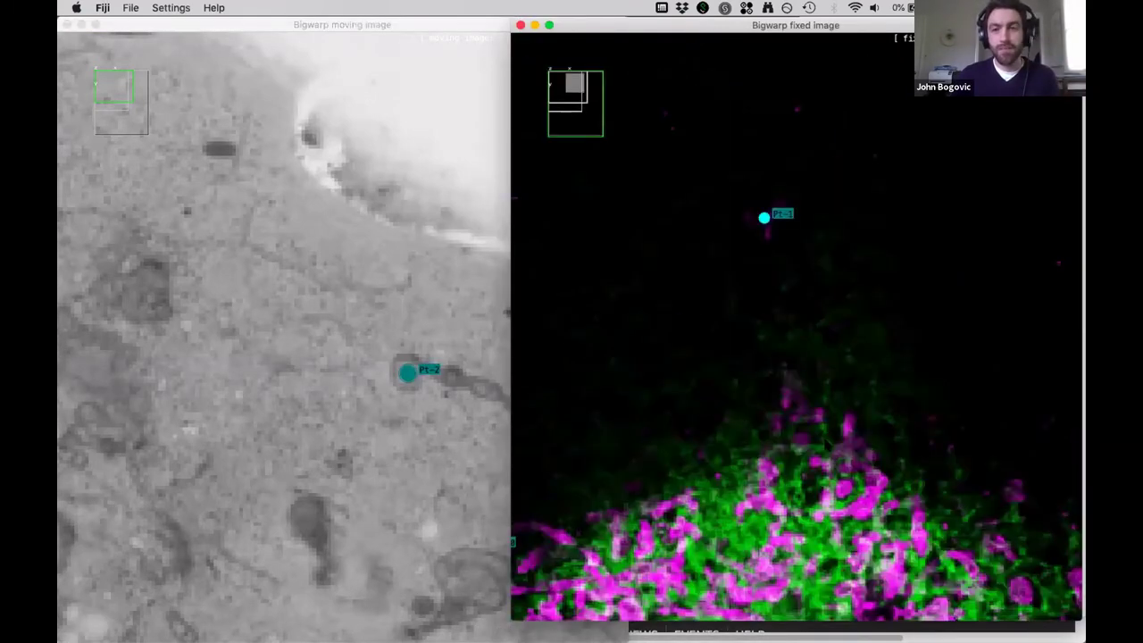
pyautogui.press('.')
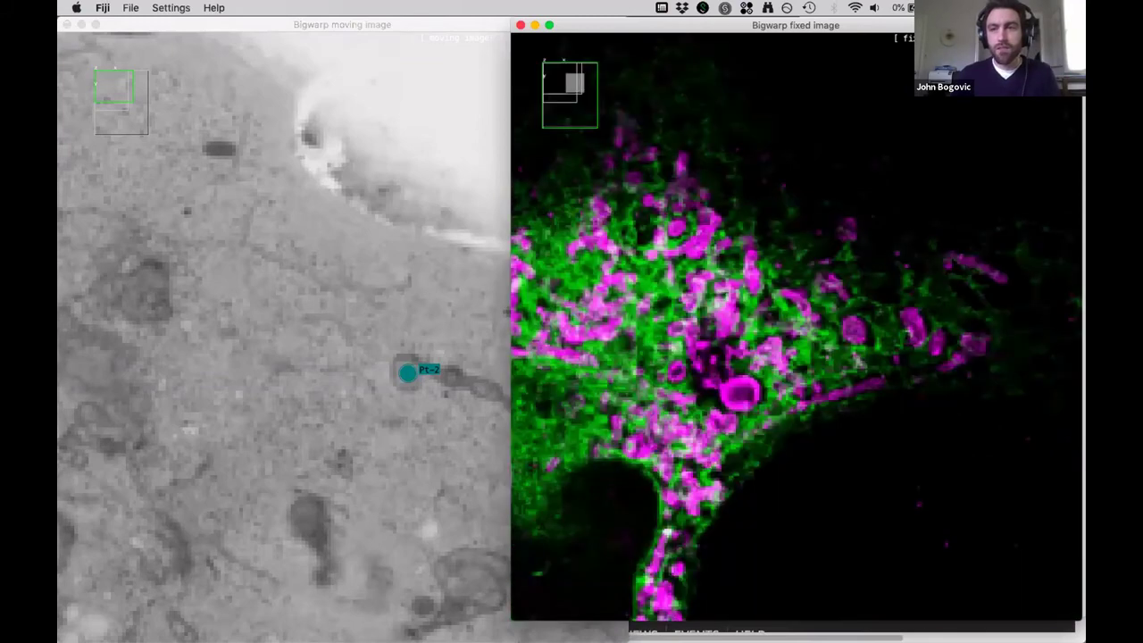
pyautogui.press('.')
pyautogui.press('space')
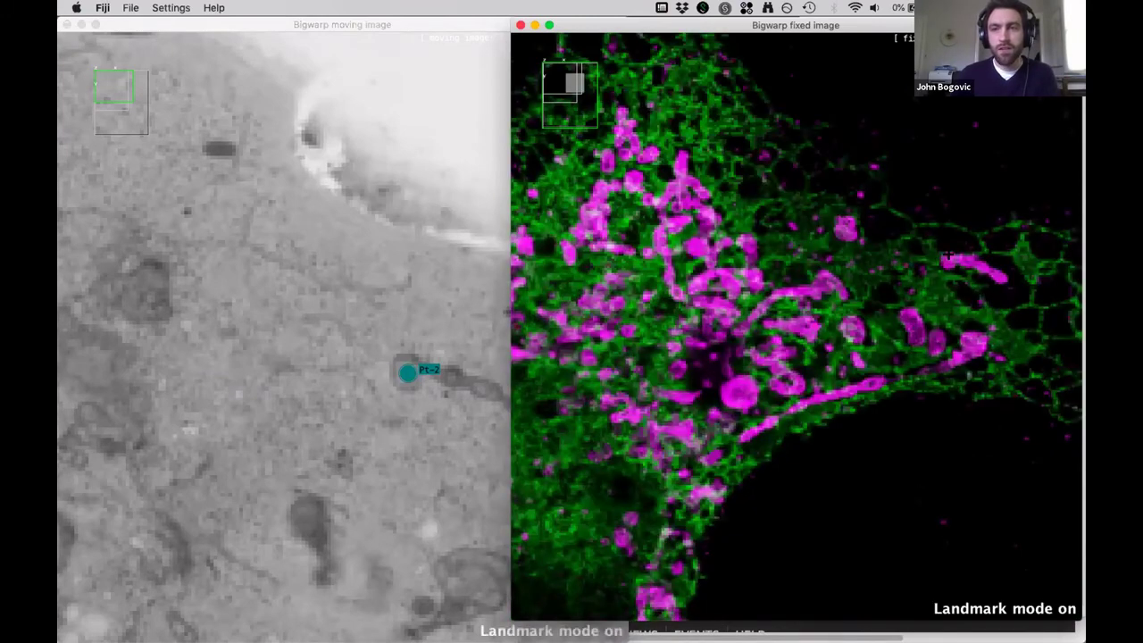
pyautogui.click(948, 261)
pyautogui.press('space')
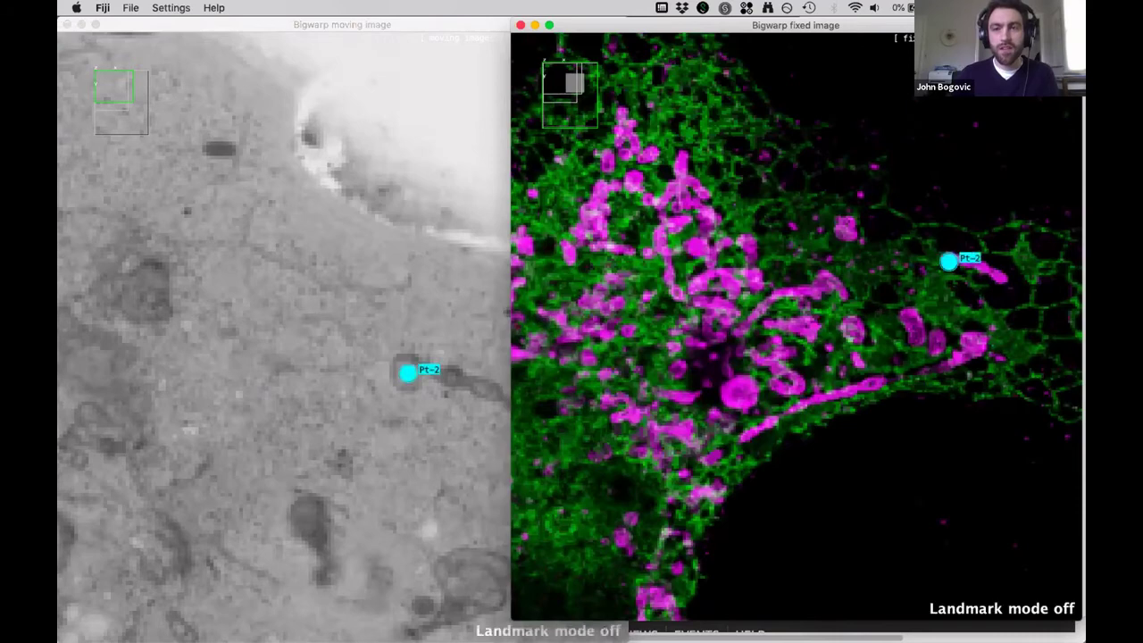
# Step: Place a fourth landmark on the left end of the small magenta mitochondrion at the lower right of the nucleus in the fixed image
pyautogui.press('.')
pyautogui.press('.')
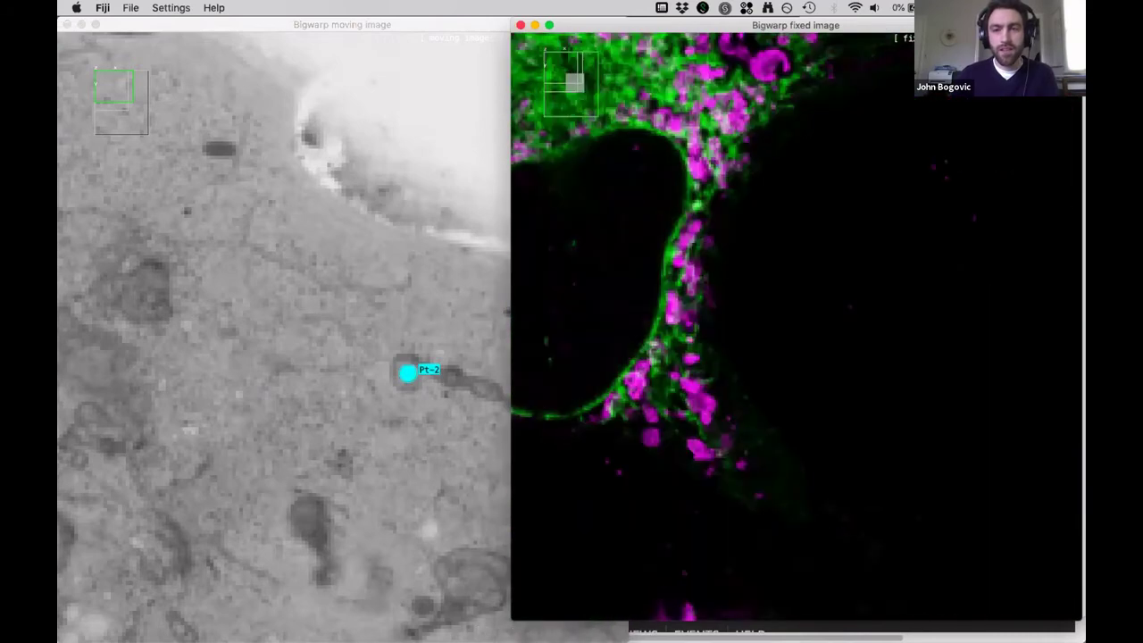
pyautogui.press('space')
pyautogui.click(693, 445)
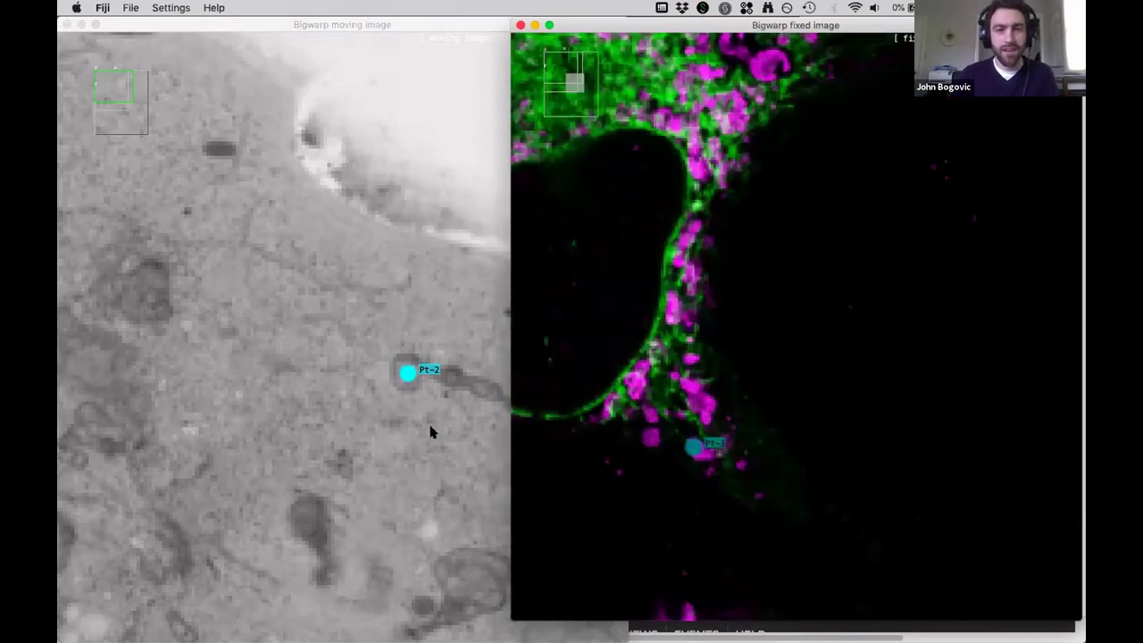
# Step: Place the matching fourth landmark on the mitochondrion in the narrowing cytoplasm at the lower right of the nucleus in the moving image
pyautogui.click(482, 53)
pyautogui.press('space')
pyautogui.press('.')
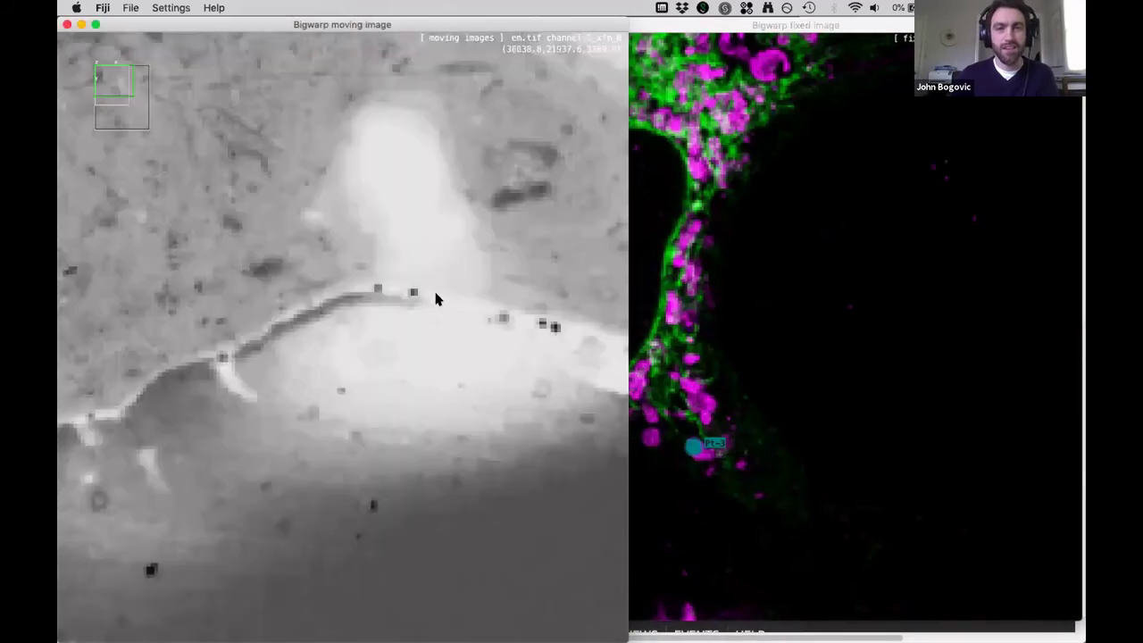
pyautogui.press('.')
pyautogui.press('.')
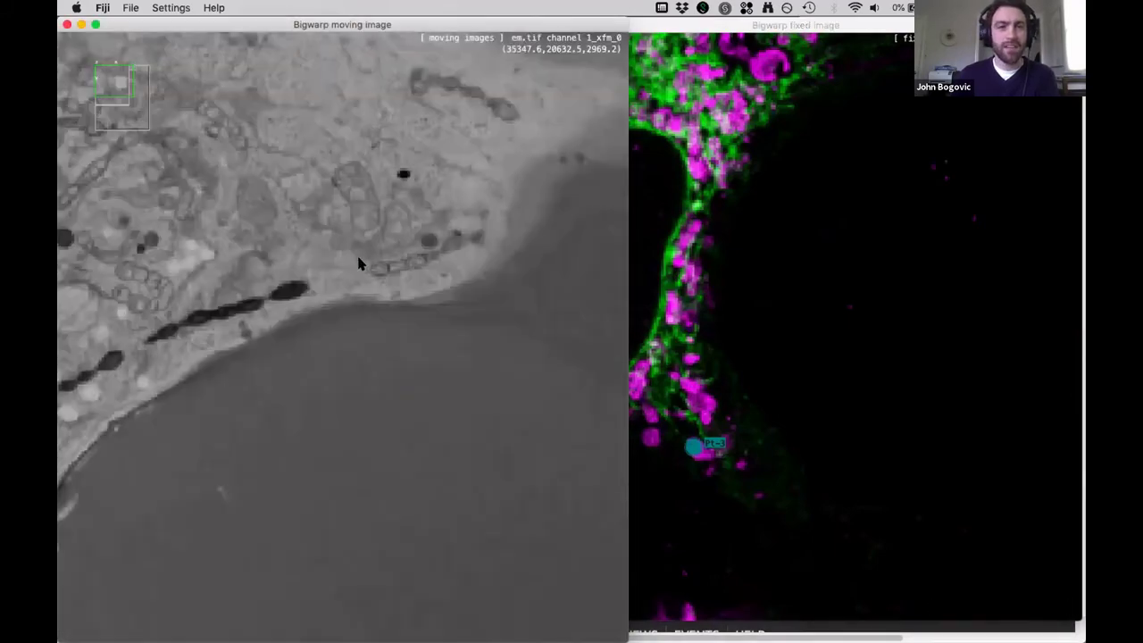
pyautogui.press('.')
pyautogui.press('.')
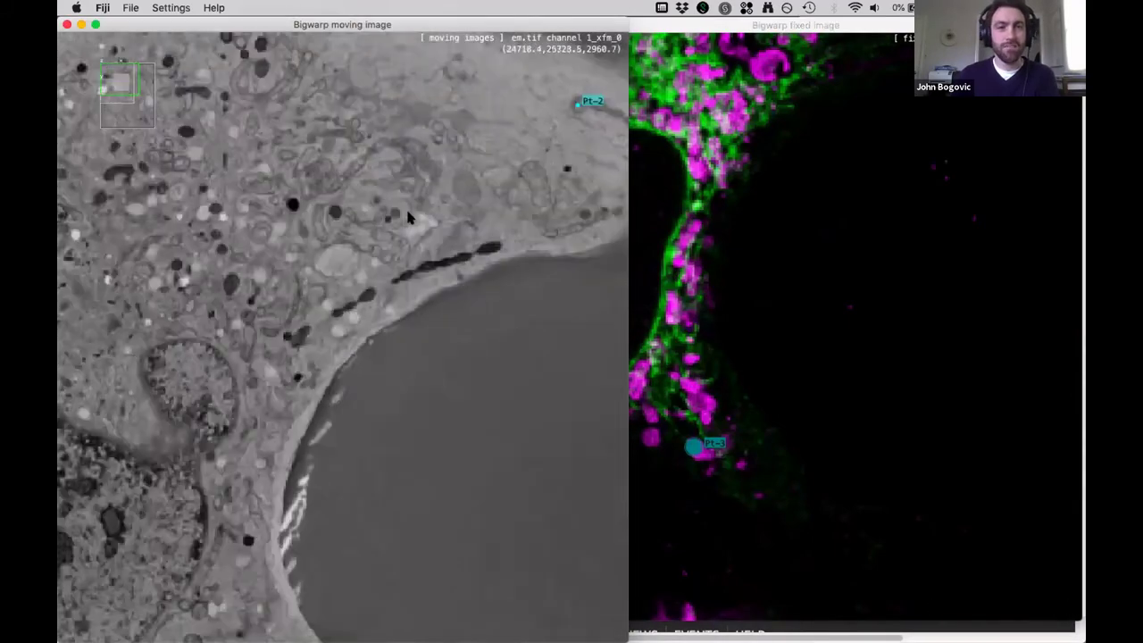
pyautogui.press('.')
pyautogui.press('.')
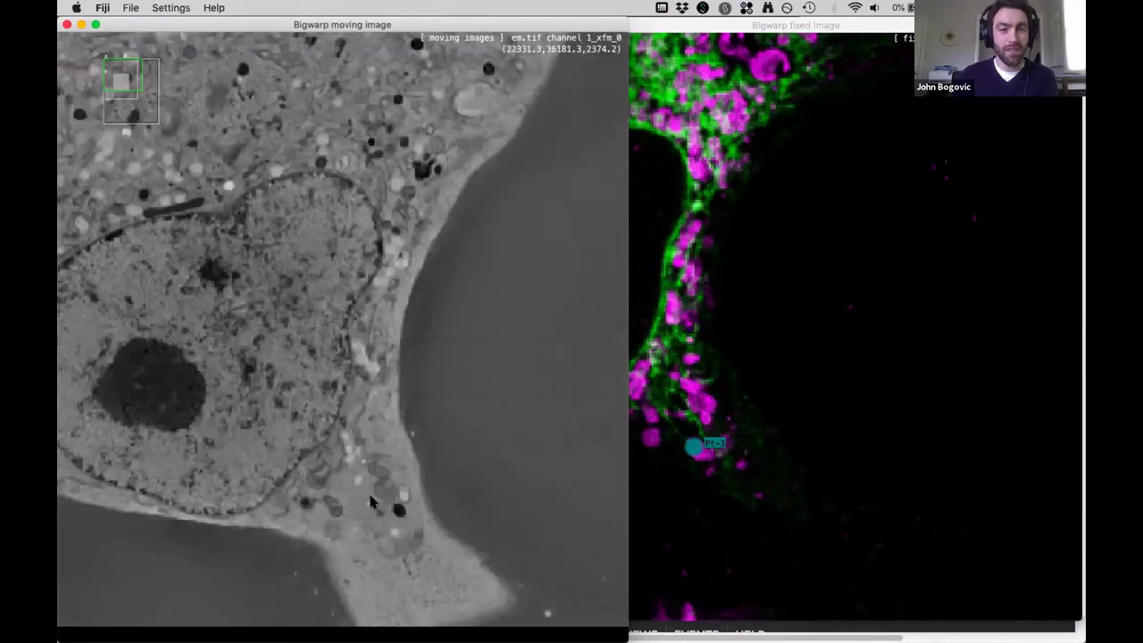
pyautogui.press('.')
pyautogui.press('.')
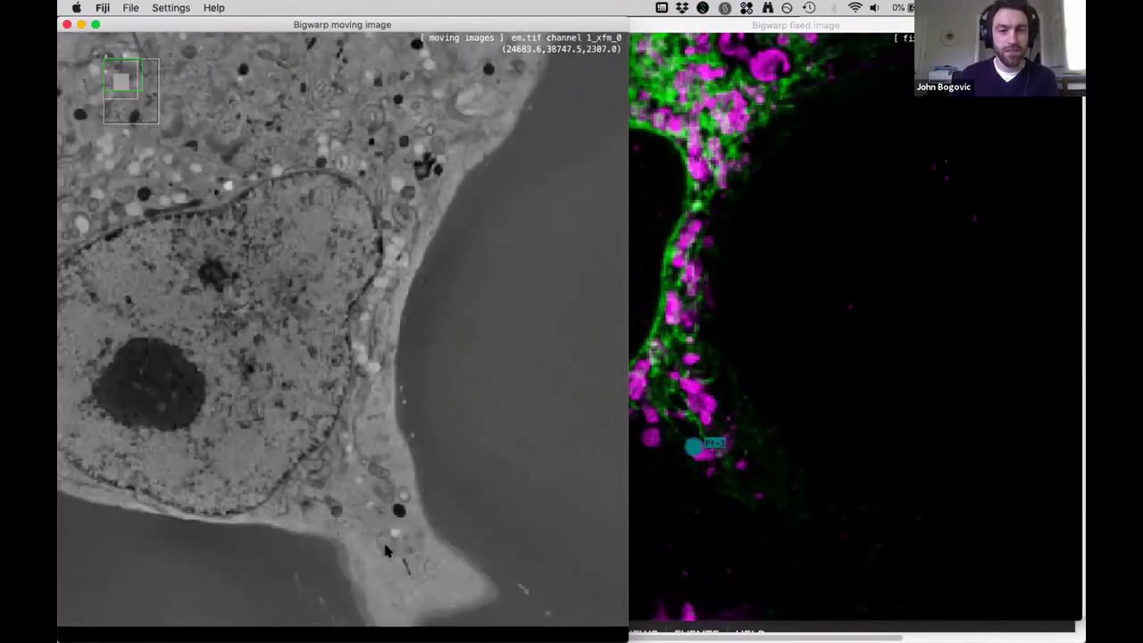
pyautogui.press('.')
pyautogui.press('.')
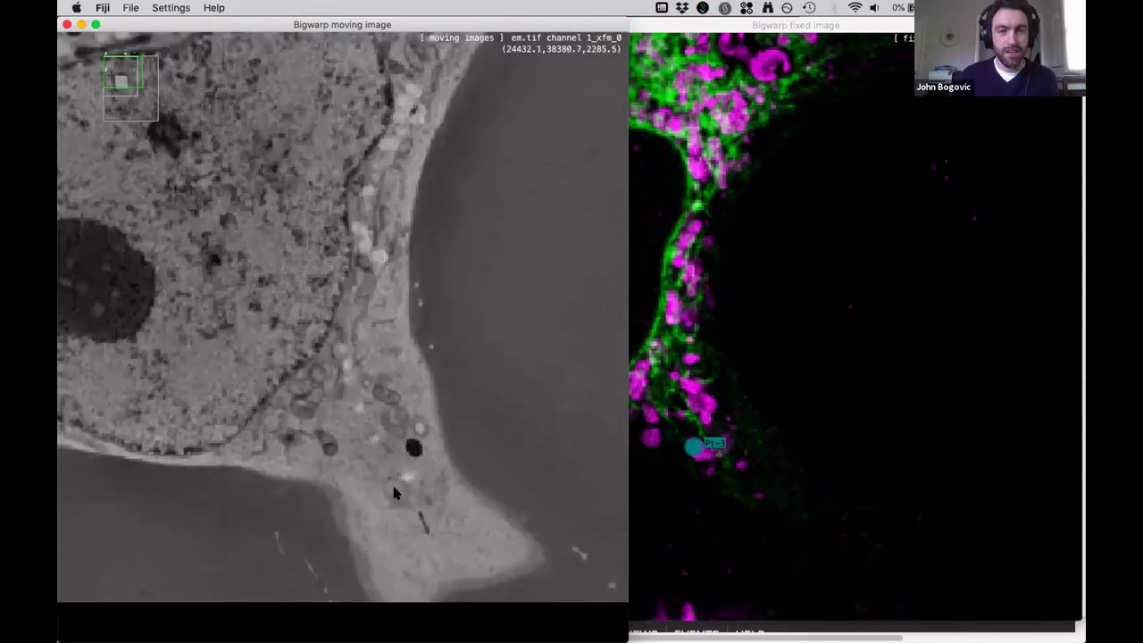
pyautogui.press('.')
pyautogui.press('space')
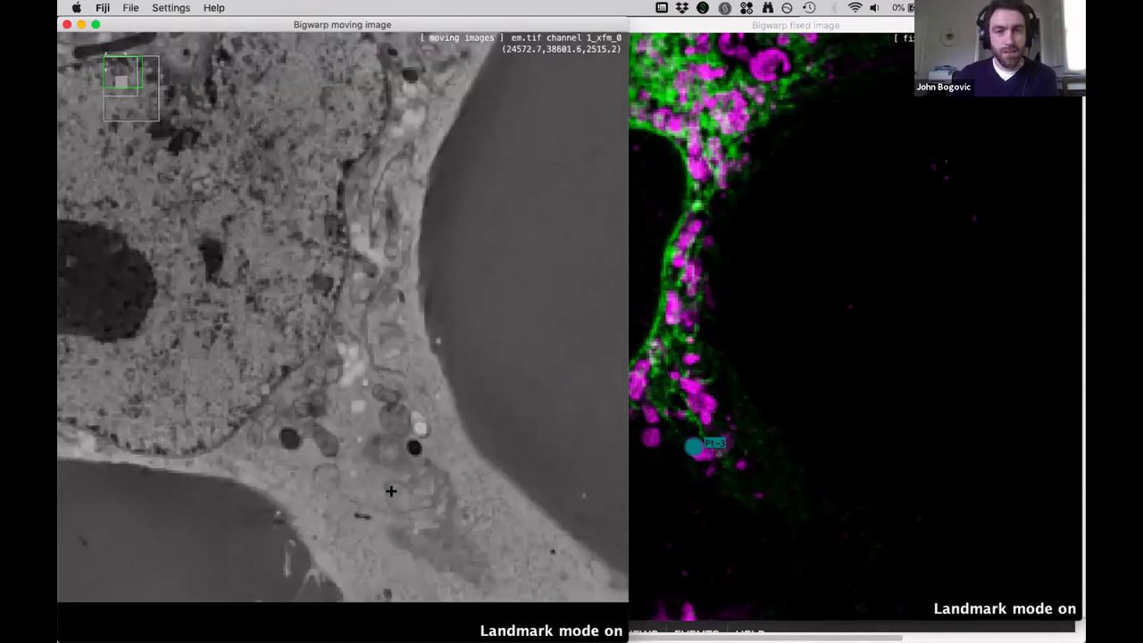
pyautogui.click(397, 498)
pyautogui.press('space')
# Step: Uncover the landmark table and jump the moving image to landmarks Pt-3, Pt-2, Pt-1 and Pt-0 in turn
pyautogui.press('super+Tab')
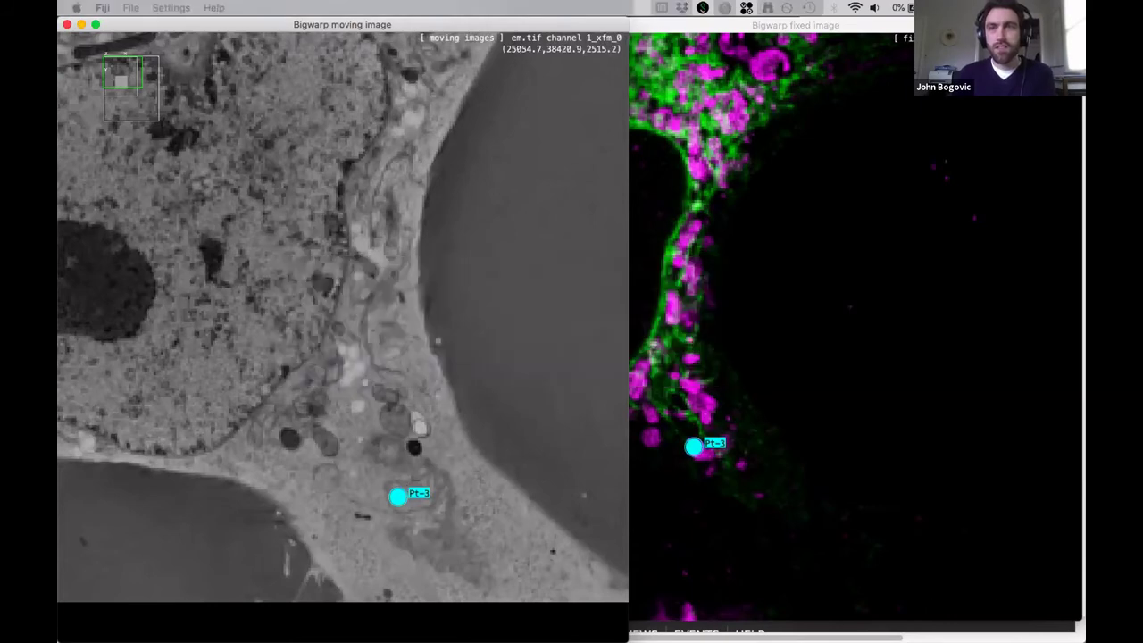
pyautogui.click(840, 27)
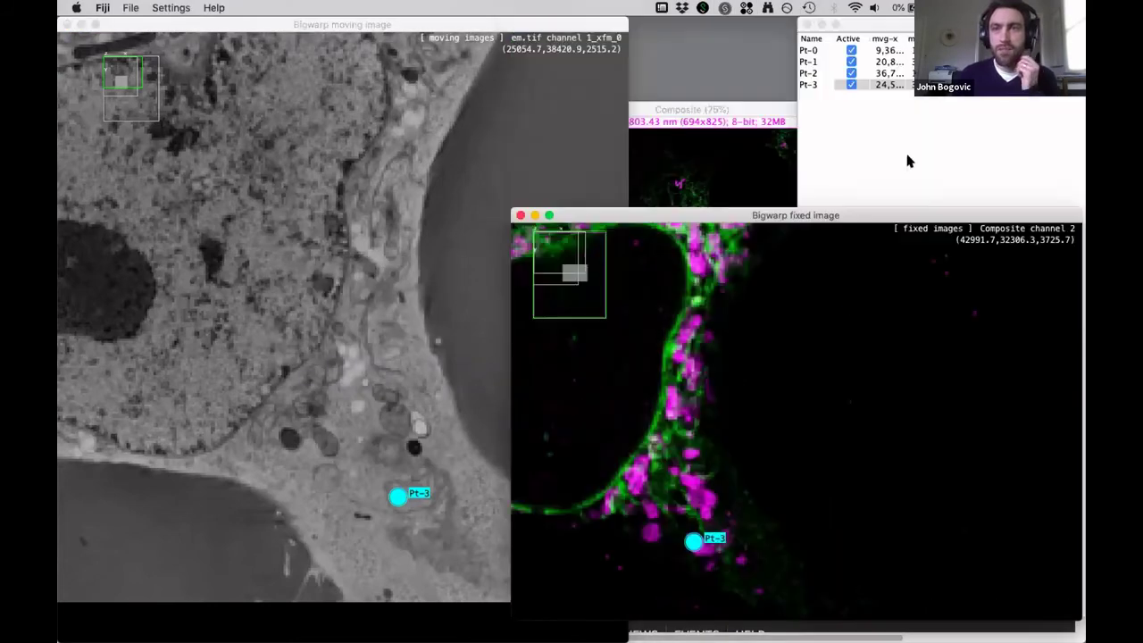
pyautogui.click(887, 86)
pyautogui.click(882, 84)
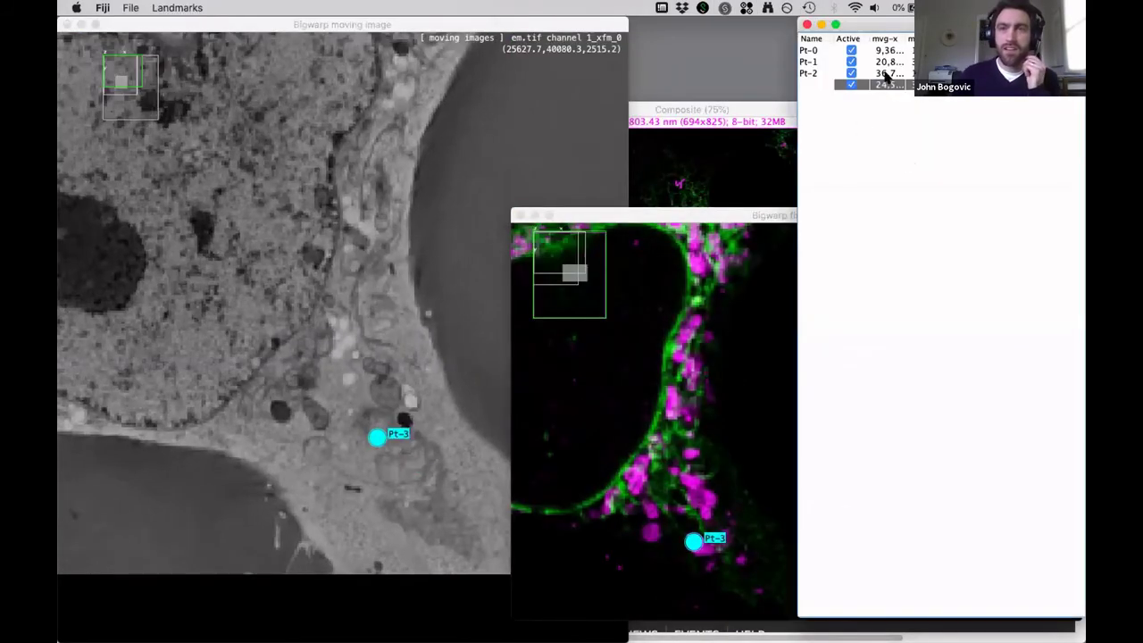
pyautogui.click(887, 75)
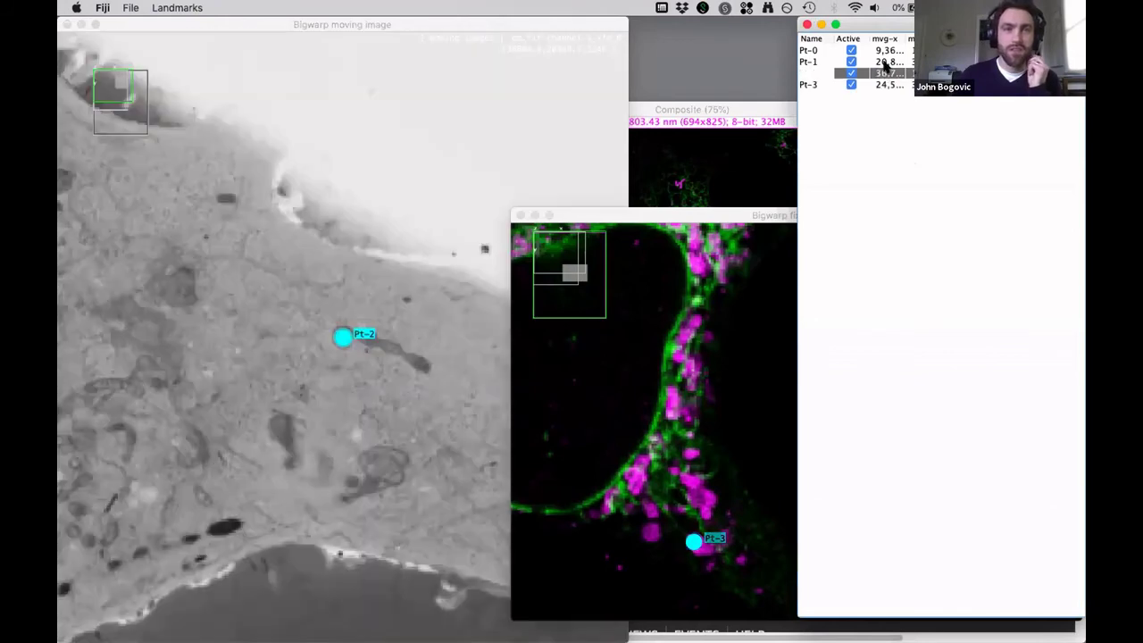
pyautogui.click(885, 62)
pyautogui.click(889, 47)
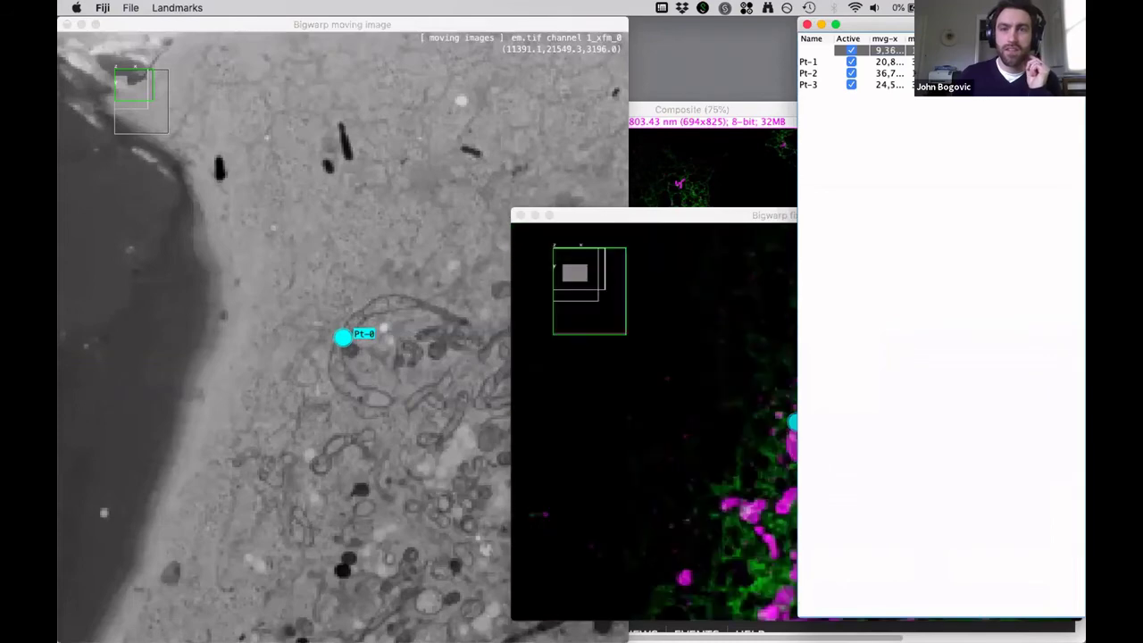
# Step: Enlarge the fixed image window in height and fit the whole cell with its landmarks into view
pyautogui.click(714, 217)
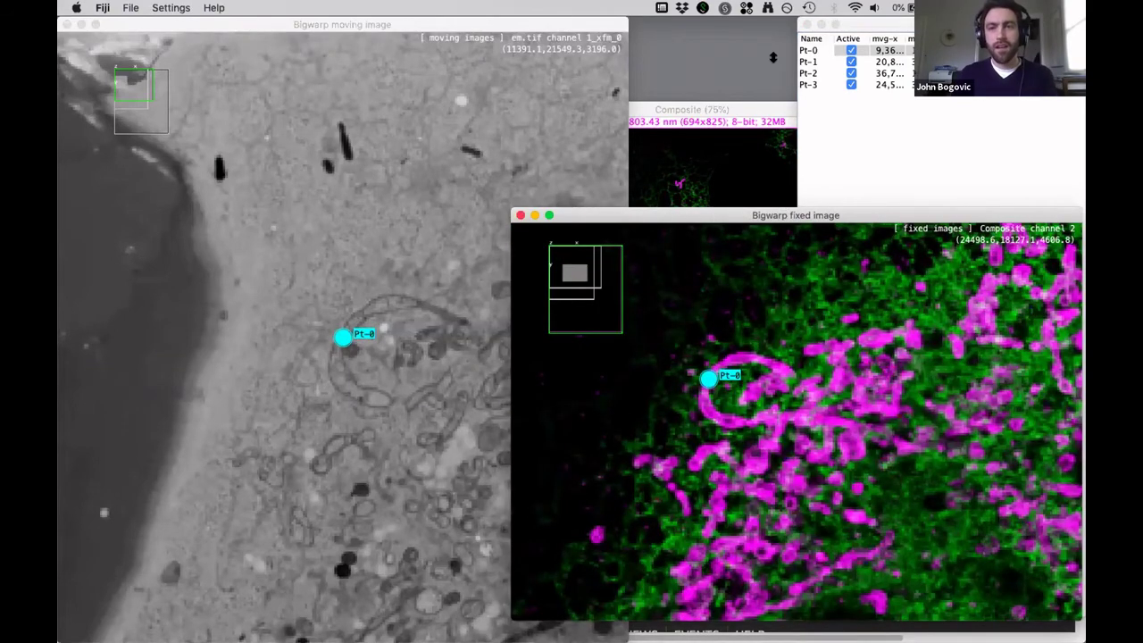
pyautogui.moveTo(715, 209); pyautogui.dragTo(715, 62)
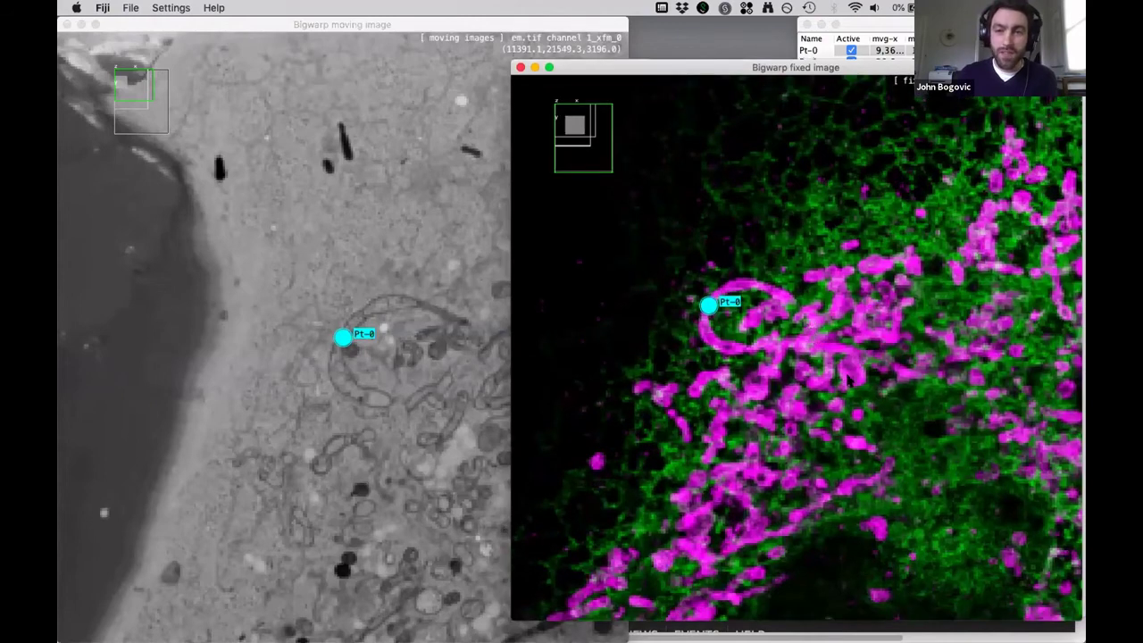
pyautogui.scroll(-3, 728, 374)
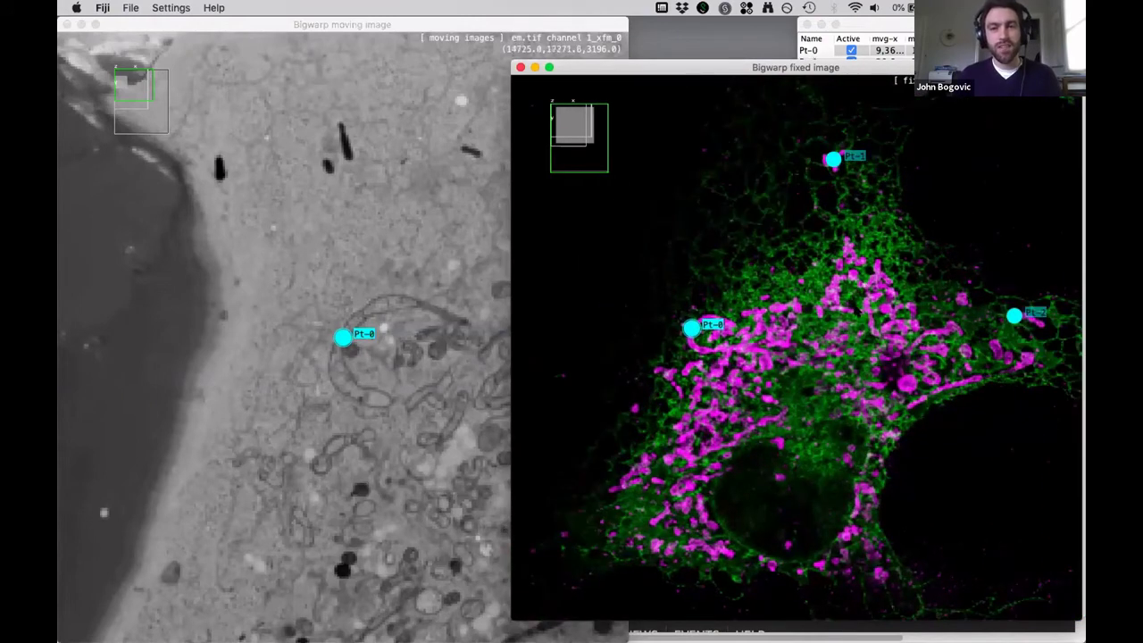
# Step: Display the moving image warped by the landmarks and overlay it on the fixed image in fused mode
pyautogui.press('t')
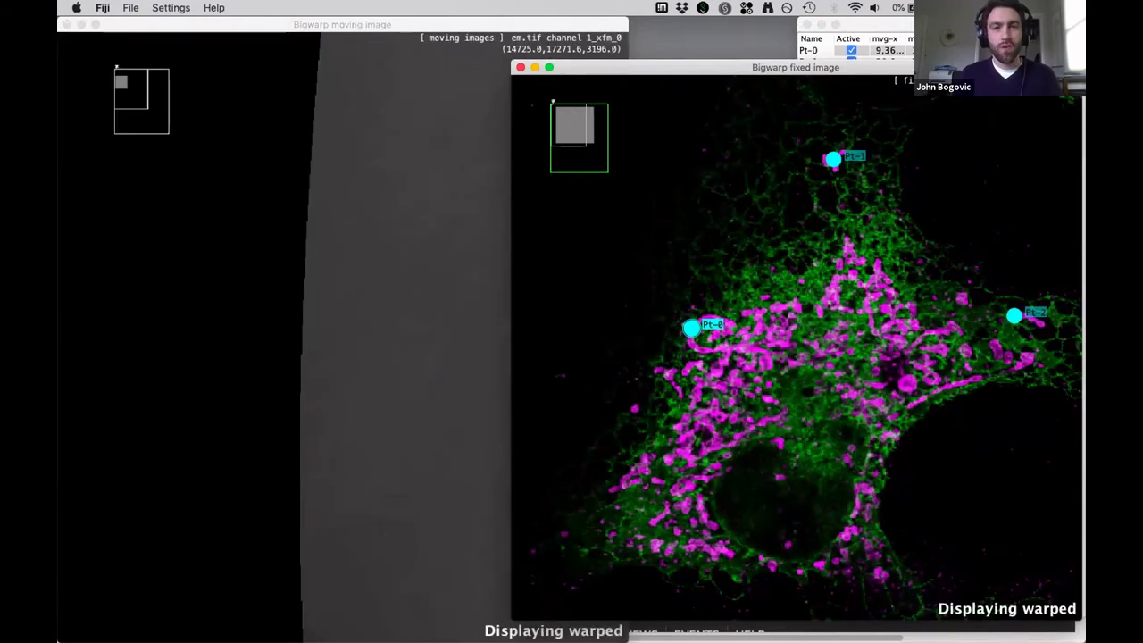
pyautogui.click(487, 330)
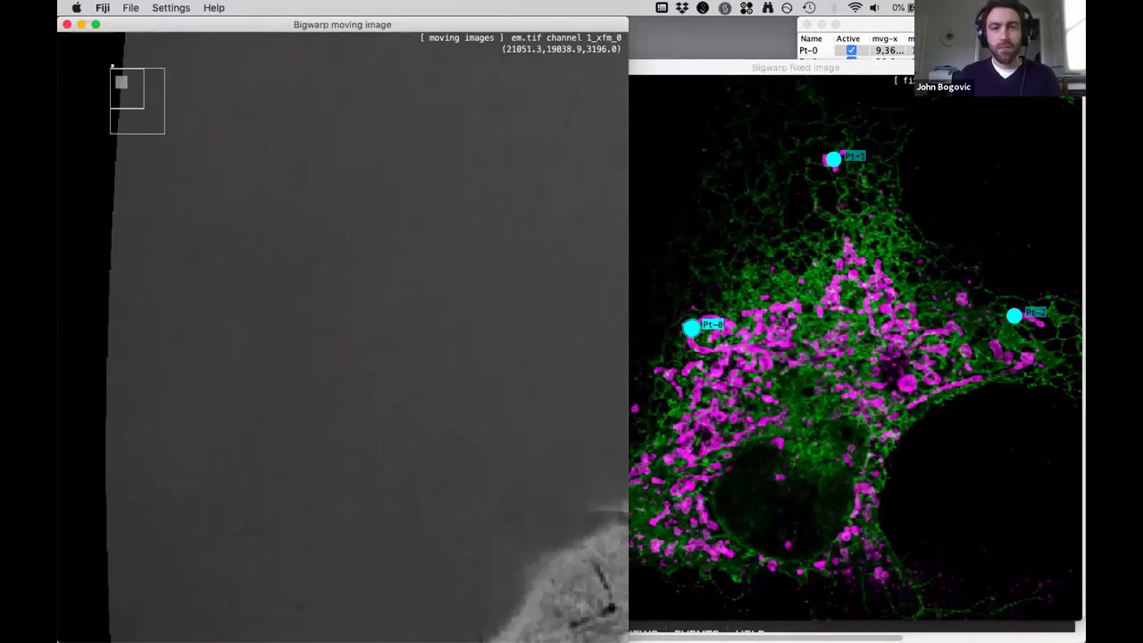
pyautogui.press('super+grave')
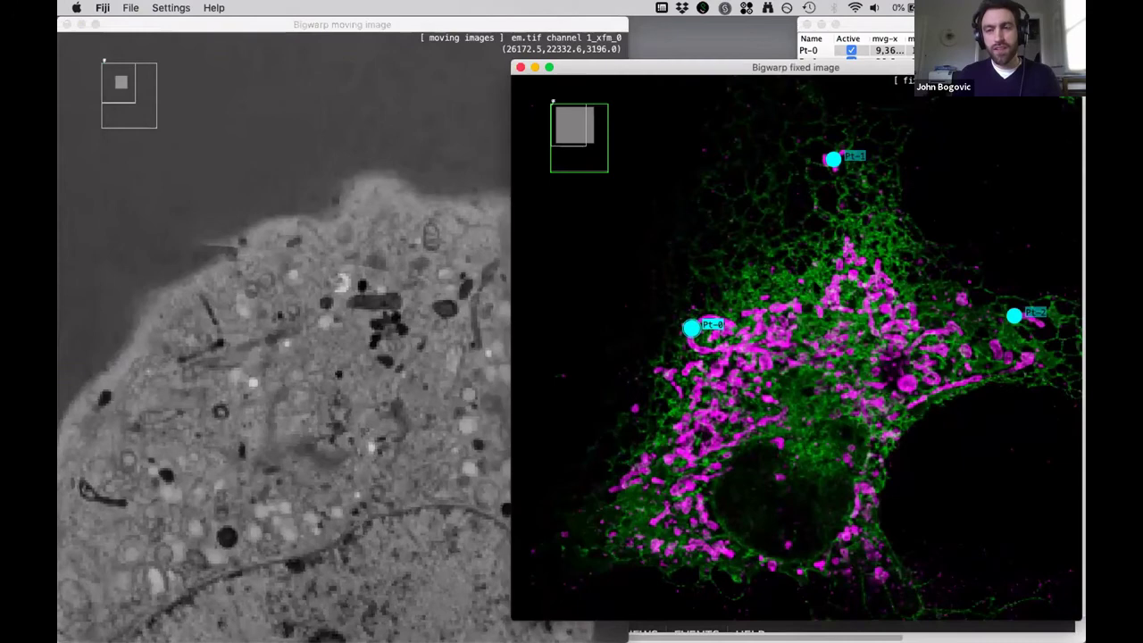
pyautogui.press('f')
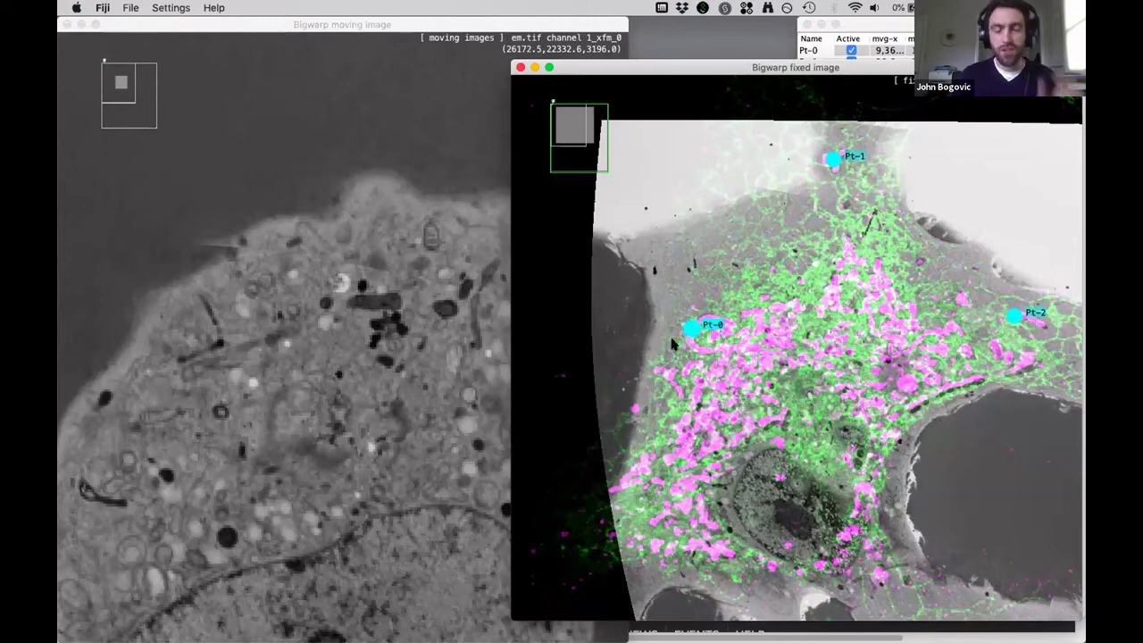
pyautogui.moveTo(822, 307); pyautogui.dragTo(805, 251)
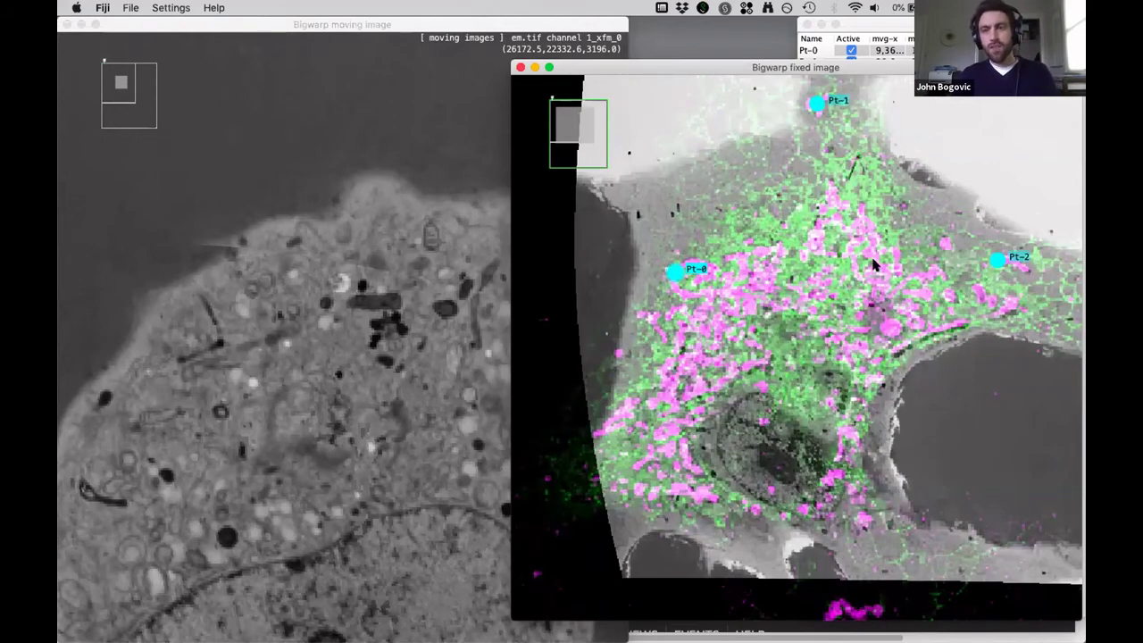
# Step: Inspect the warped em.tif stack in the XZ side view of the moving image
pyautogui.click(378, 406)
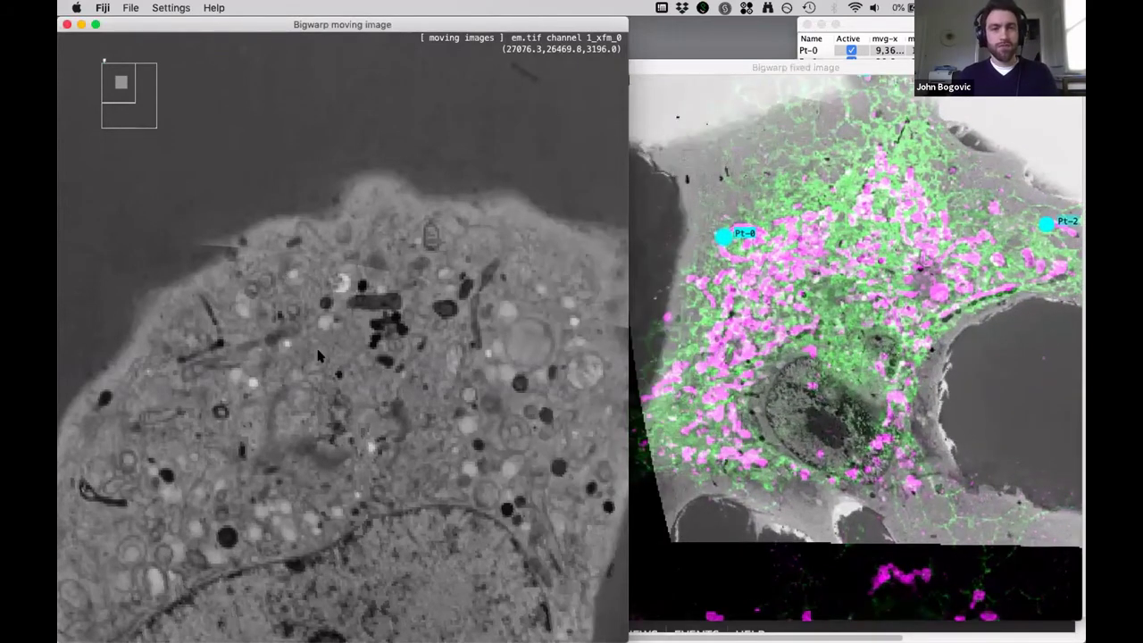
pyautogui.hotkey('shift', 'y')
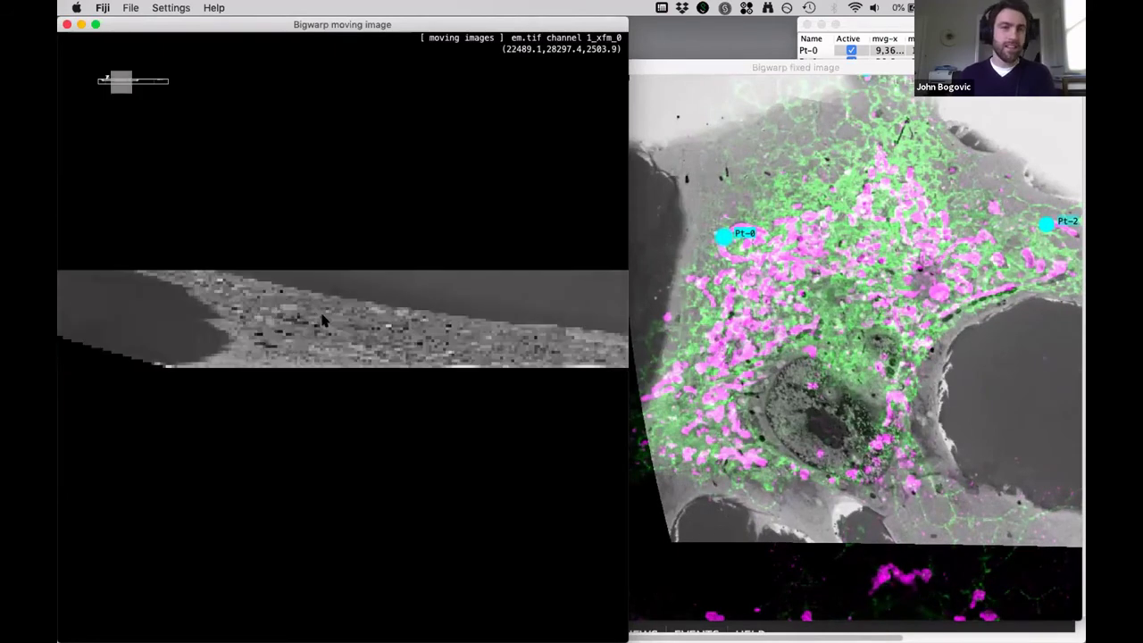
pyautogui.scroll(-2, 351, 342)
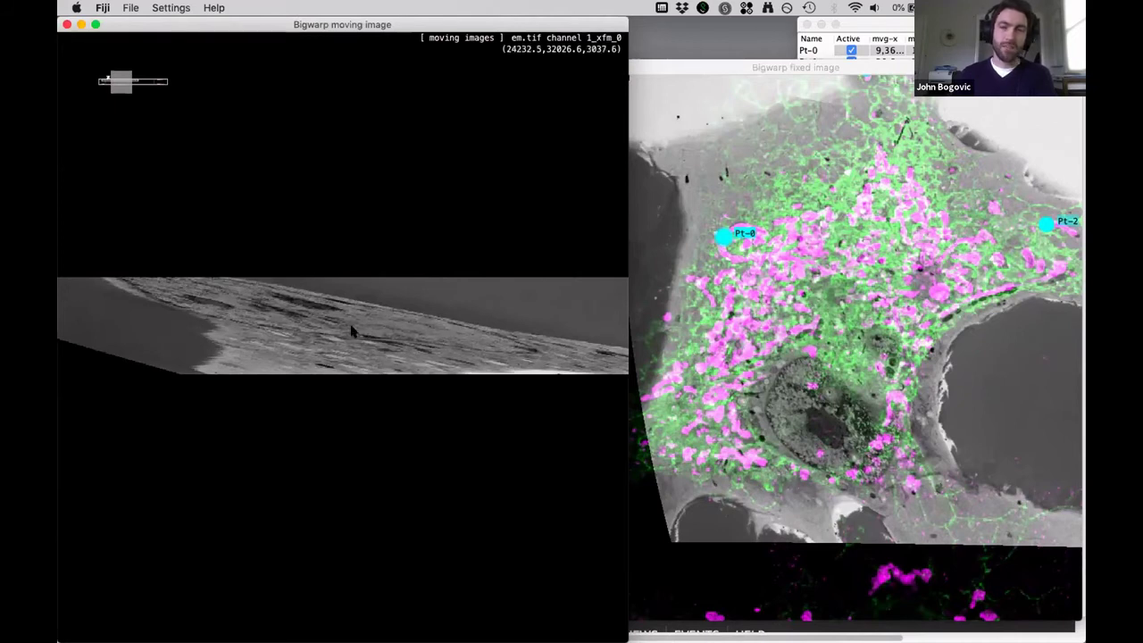
# Step: Return both images to raw display and examine the cell around the nucleus in the moving image's XY and XZ views
pyautogui.click(900, 409)
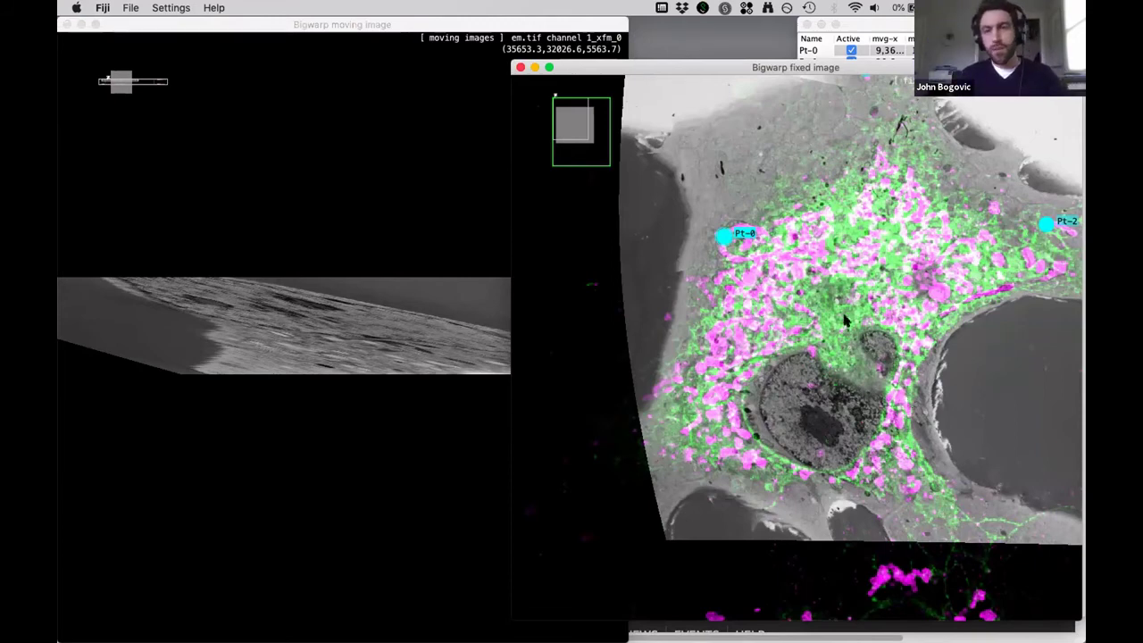
pyautogui.press('t')
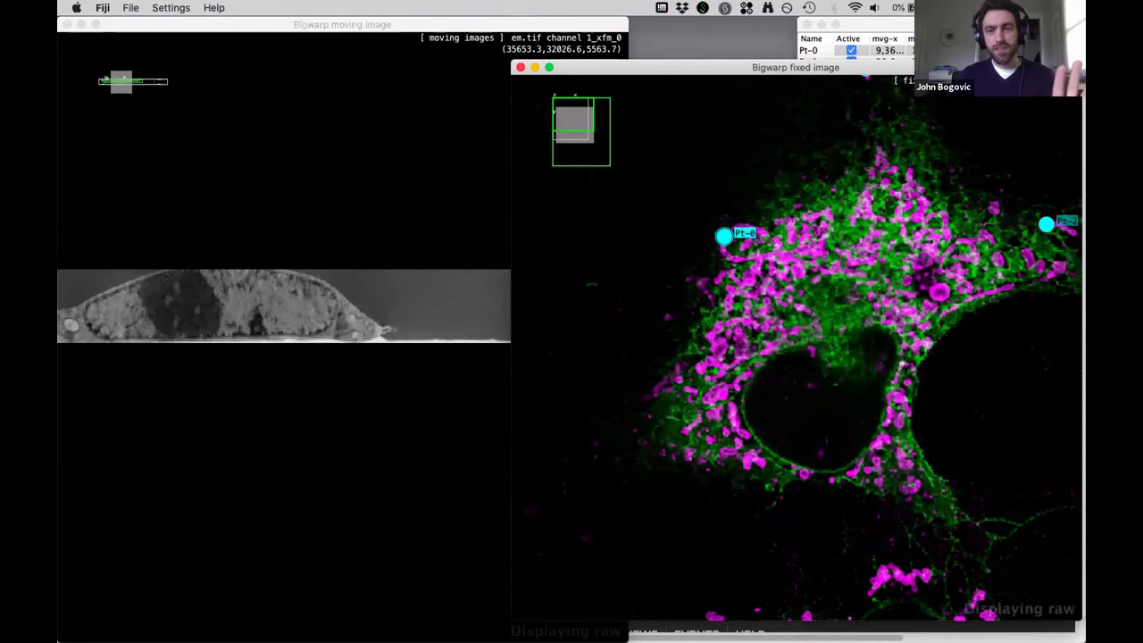
pyautogui.click(192, 275)
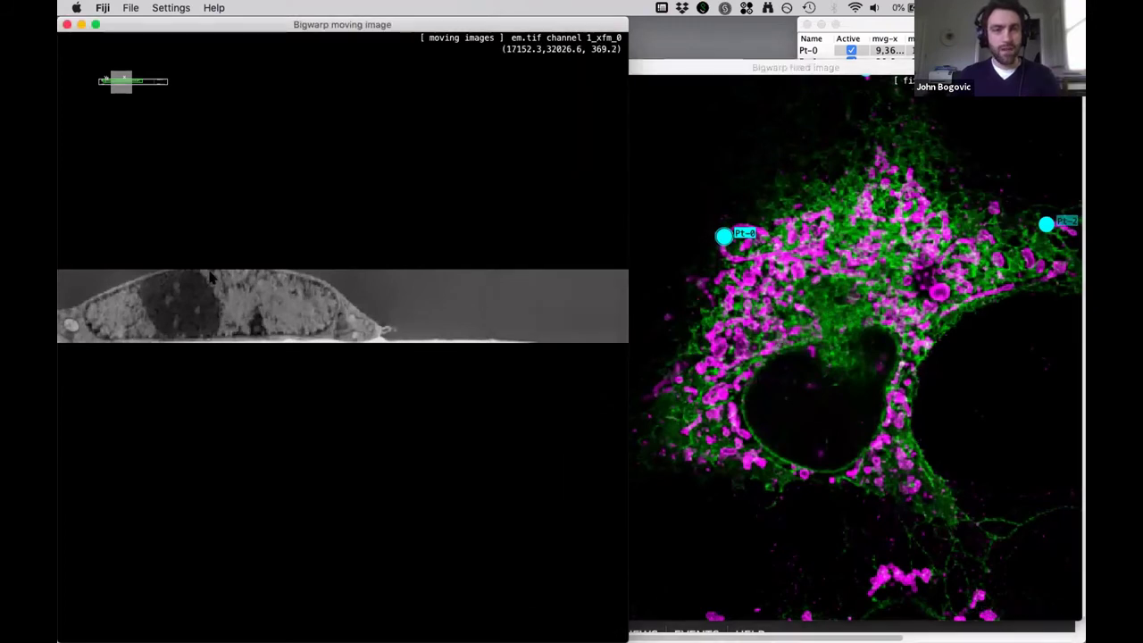
pyautogui.hotkey('shift', 'z')
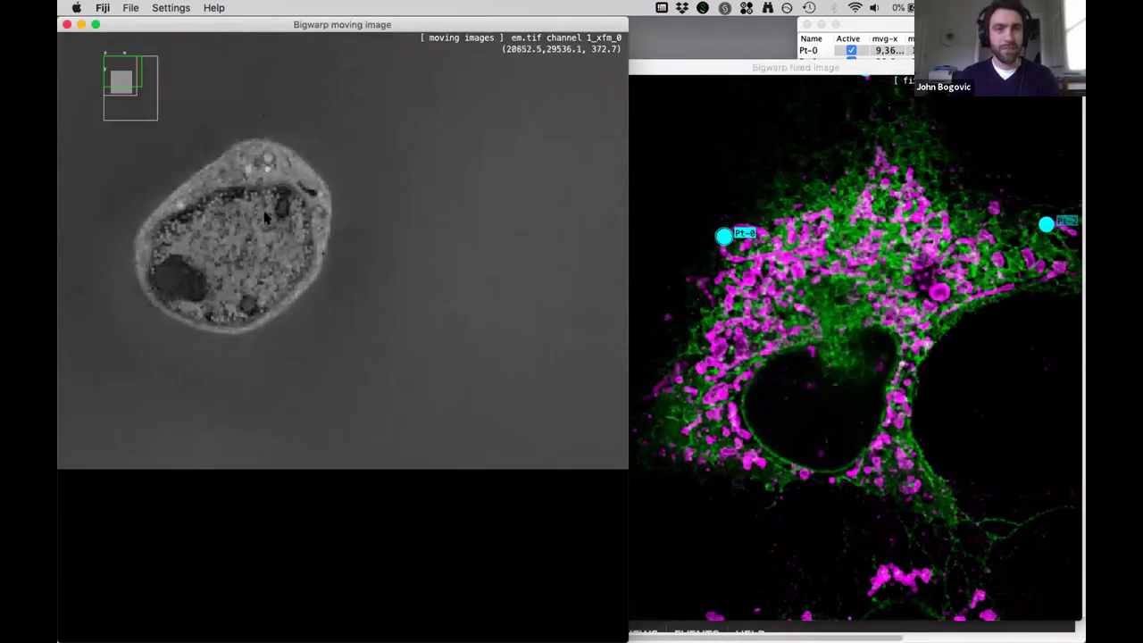
pyautogui.hotkey('shift', 'y')
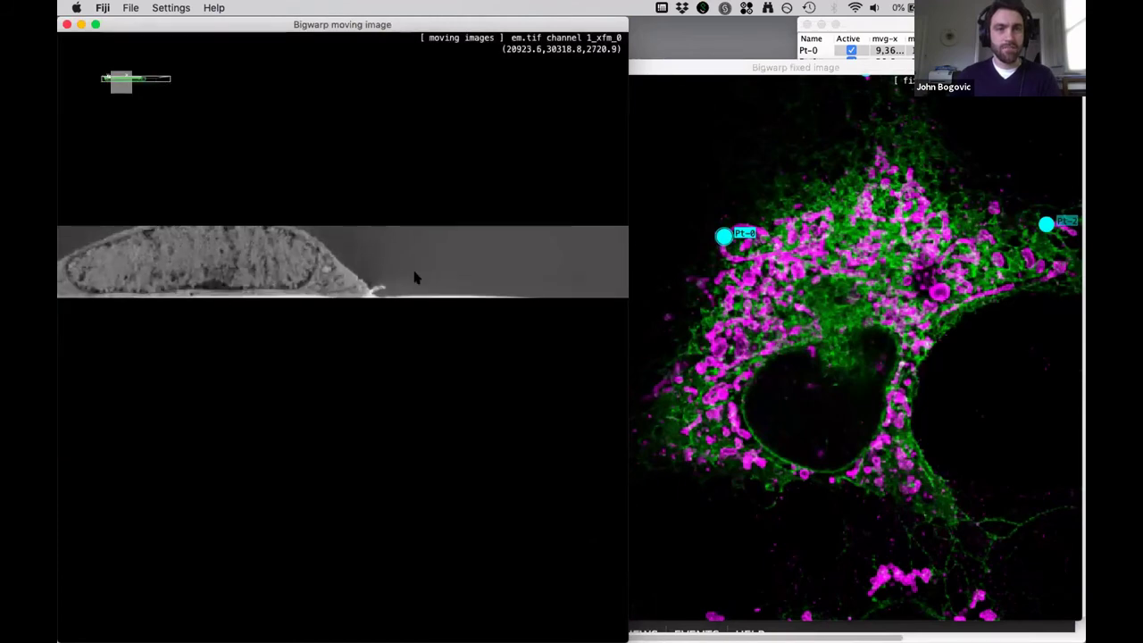
# Step: Examine the cell and its nucleus through the slices of the raw em.tif stack in the moving image's XY view
pyautogui.scroll(-3, 404, 282)
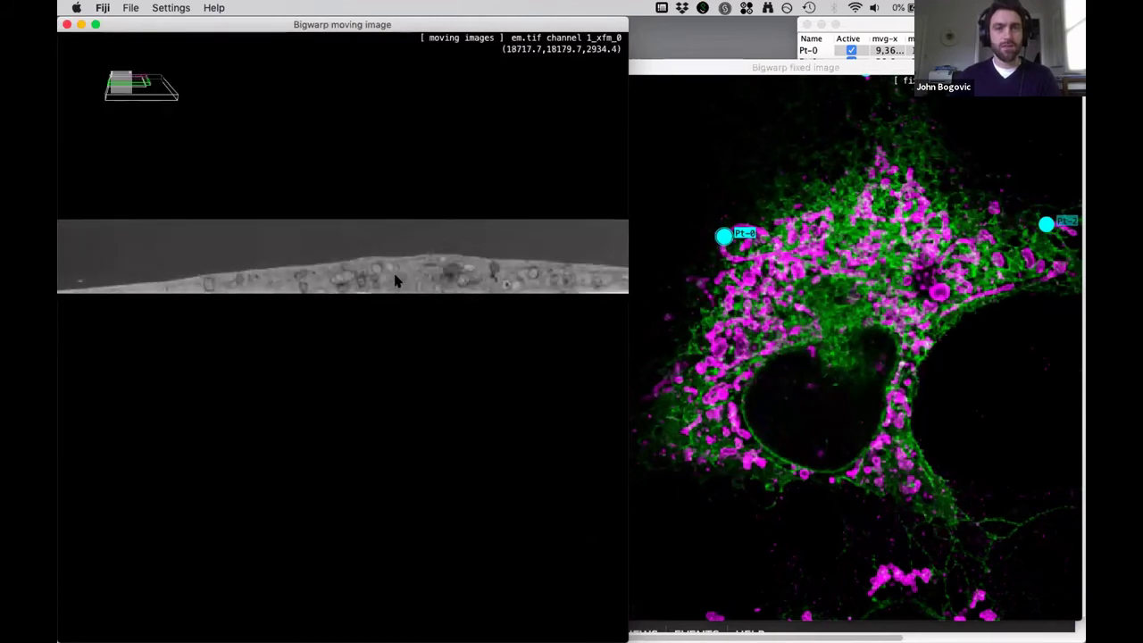
pyautogui.hotkey('shift', 'z')
pyautogui.scroll(-3, 393, 351)
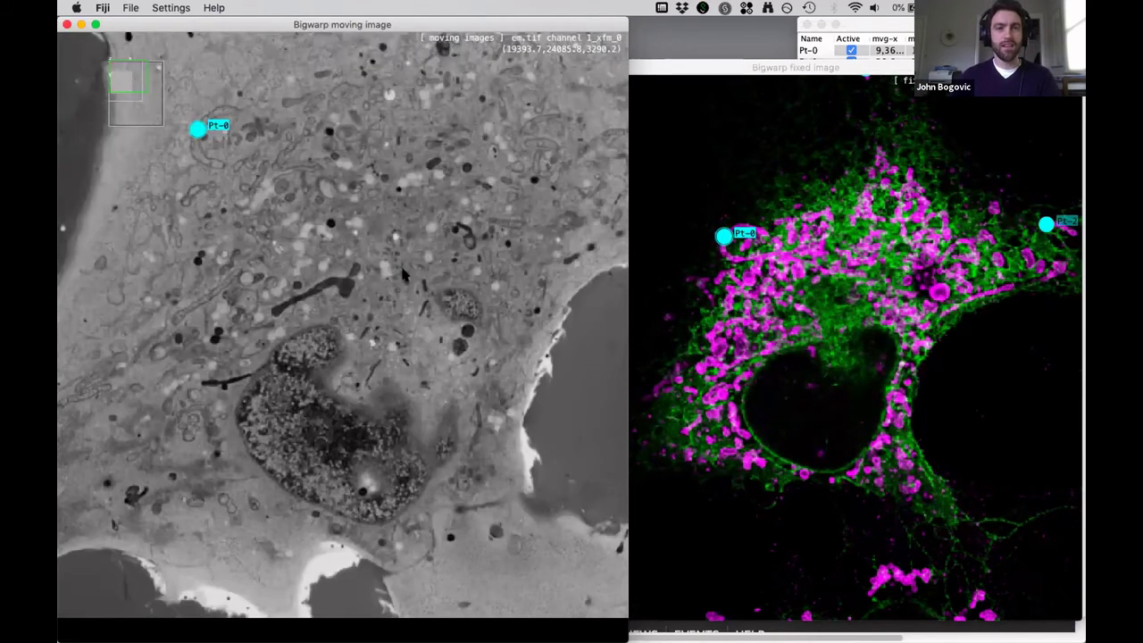
pyautogui.scroll(-3, 391, 348)
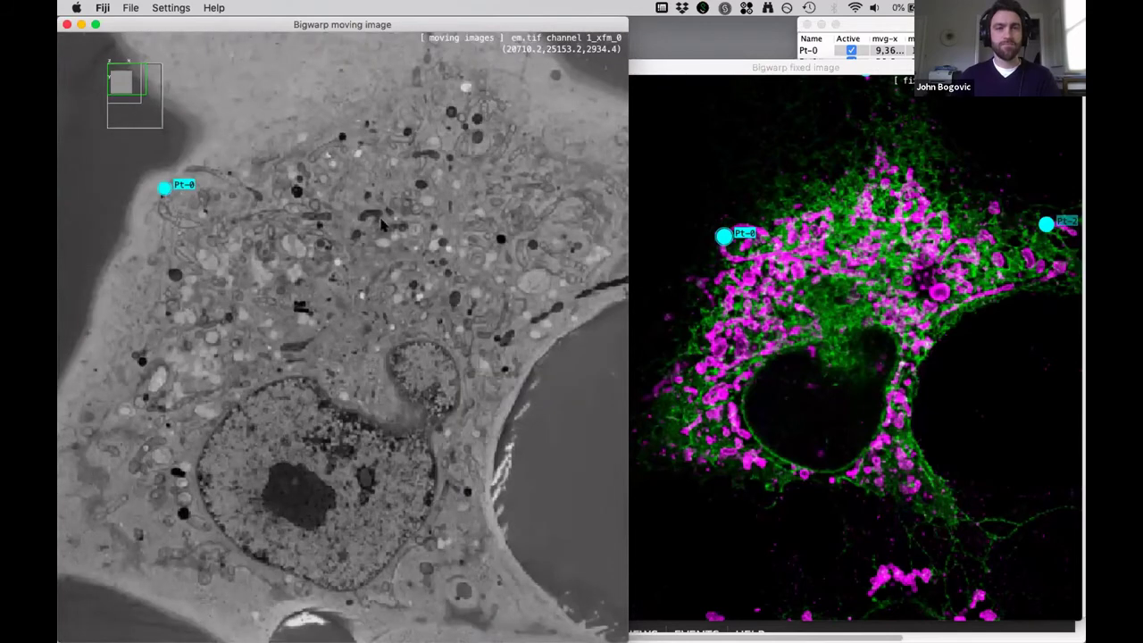
pyautogui.scroll(-2, 381, 239)
pyautogui.scroll(-2, 382, 247)
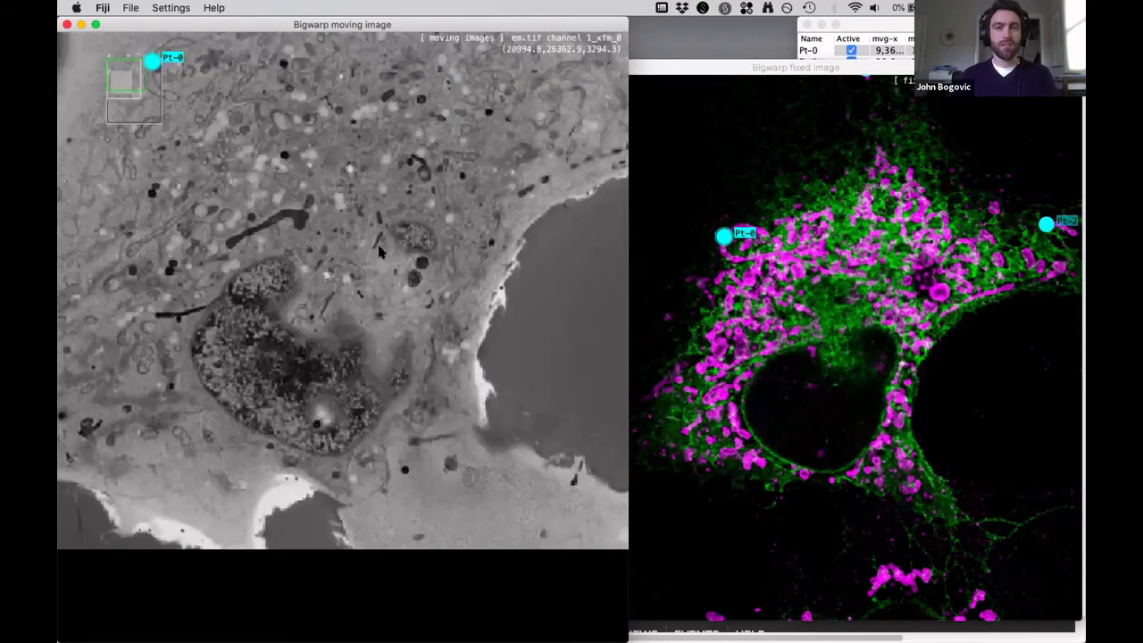
pyautogui.scroll(-2, 347, 230)
pyautogui.scroll(-2, 361, 308)
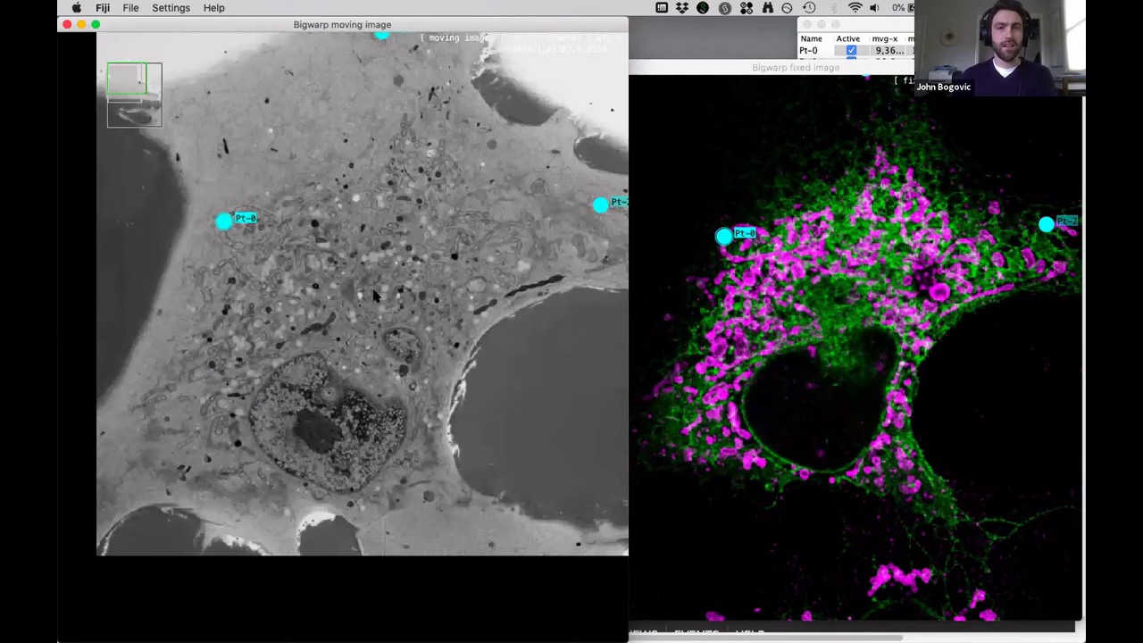
pyautogui.scroll(-2, 375, 300)
pyautogui.scroll(-2, 380, 353)
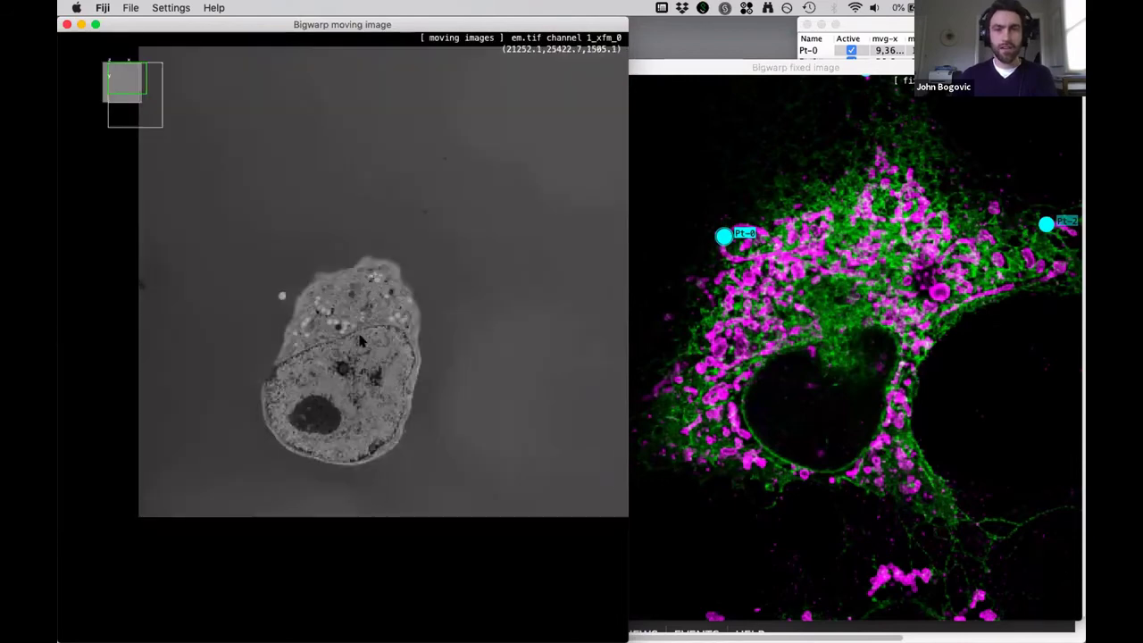
pyautogui.scroll(-2, 366, 339)
pyautogui.scroll(2, 388, 310)
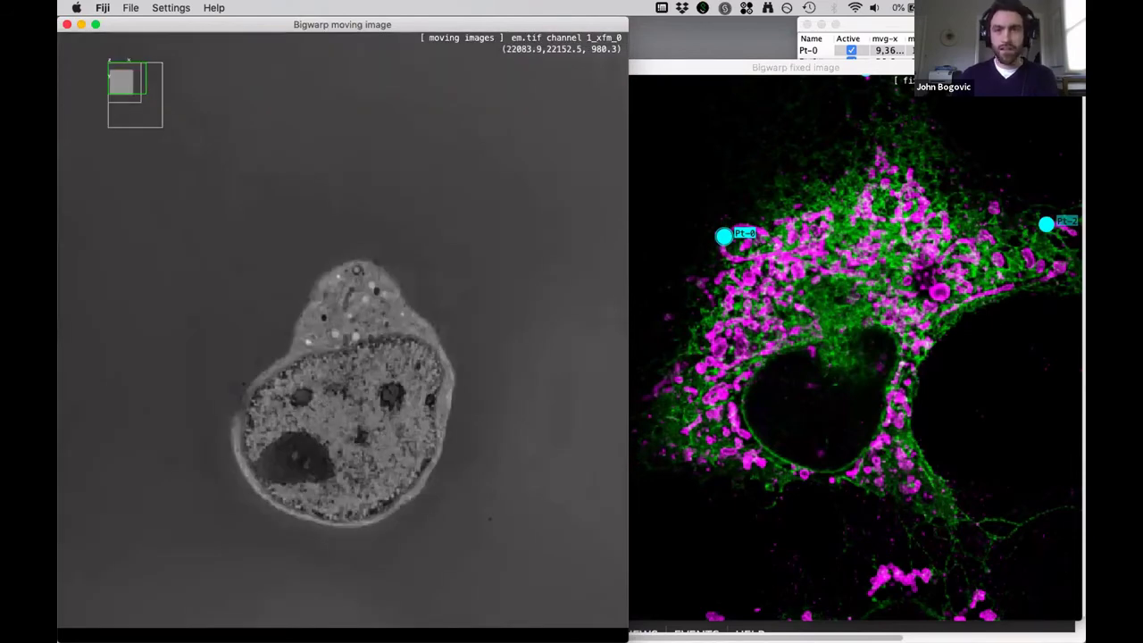
pyautogui.scroll(2, 436, 338)
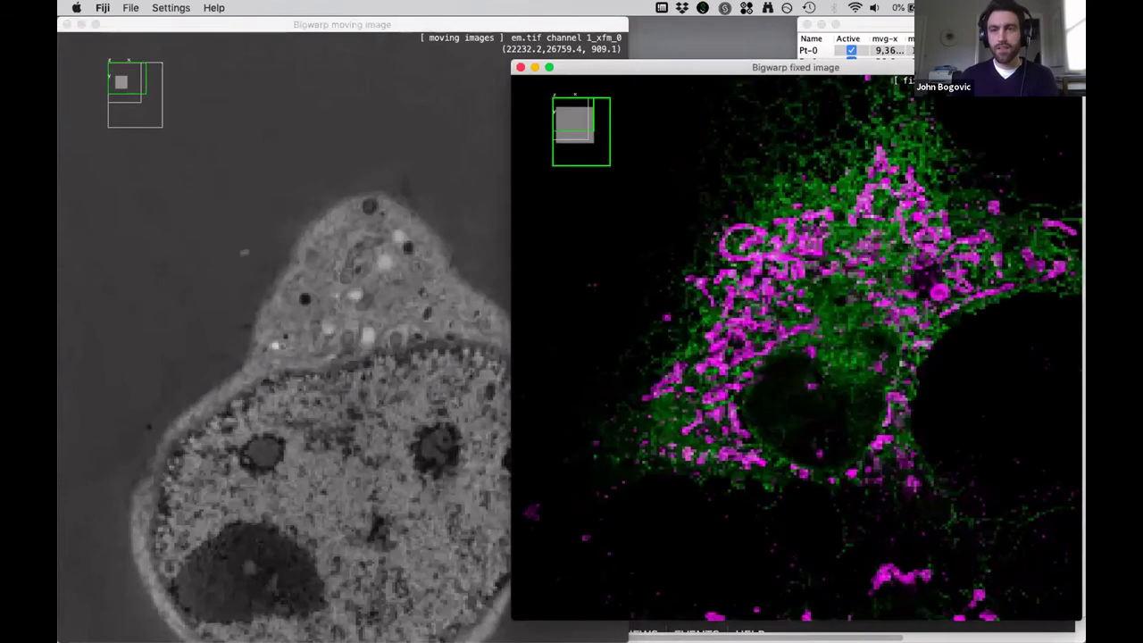
# Step: Place a new landmark on the moving image at the edge of the nucleus, in a slice near the top of the cell
pyautogui.scroll(-3, 817, 380)
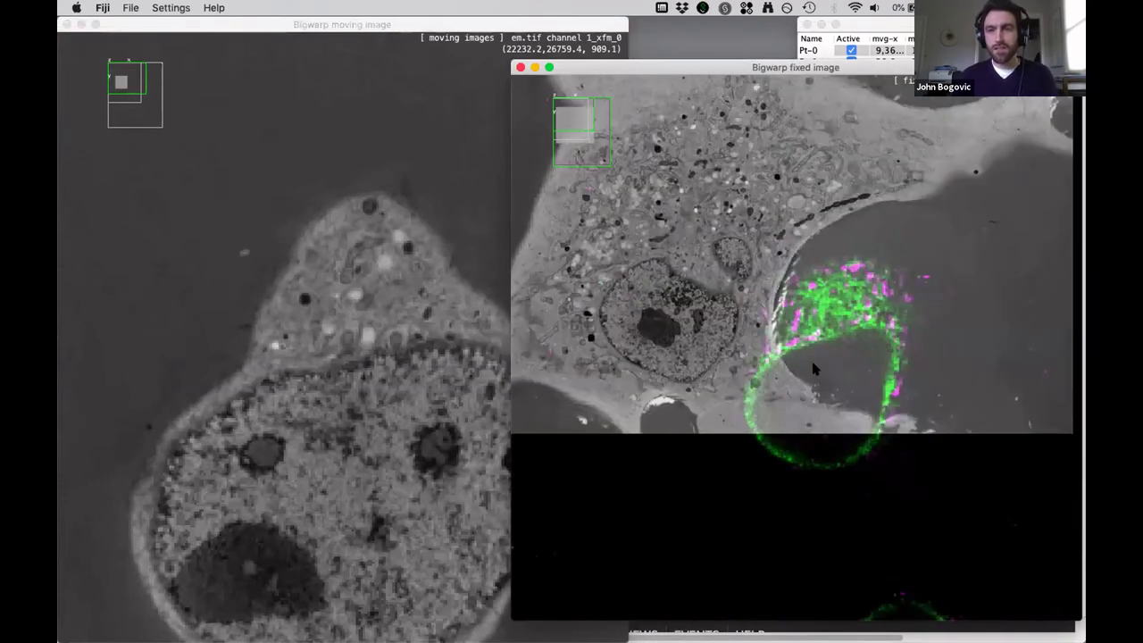
pyautogui.press('f')
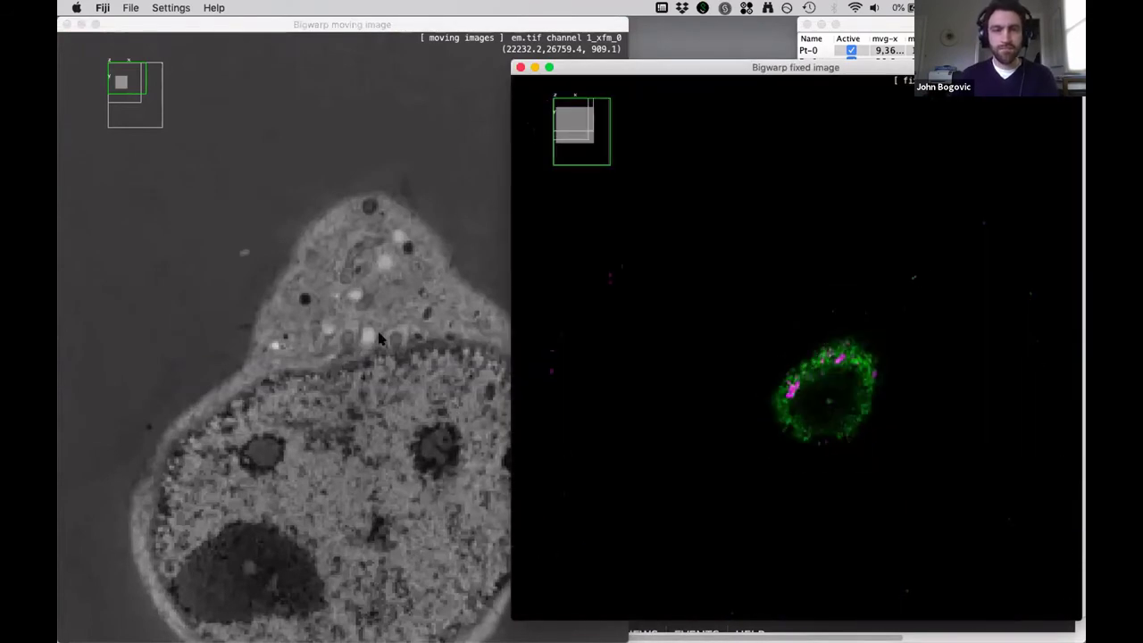
pyautogui.moveTo(383, 338); pyautogui.dragTo(473, 426)
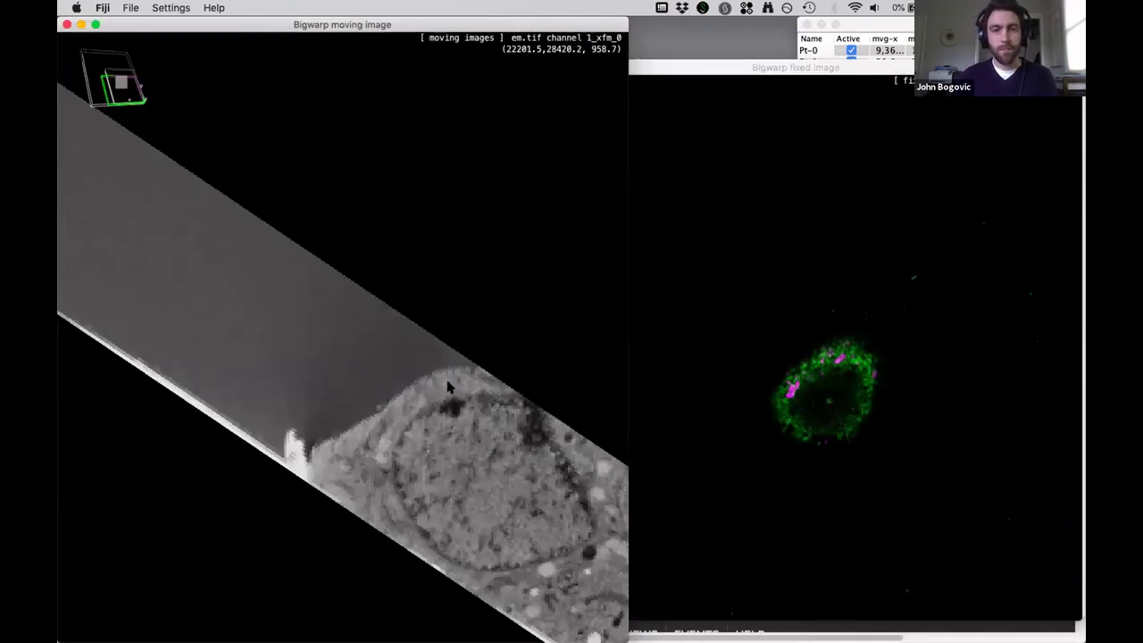
pyautogui.hotkey('shift', 'z')
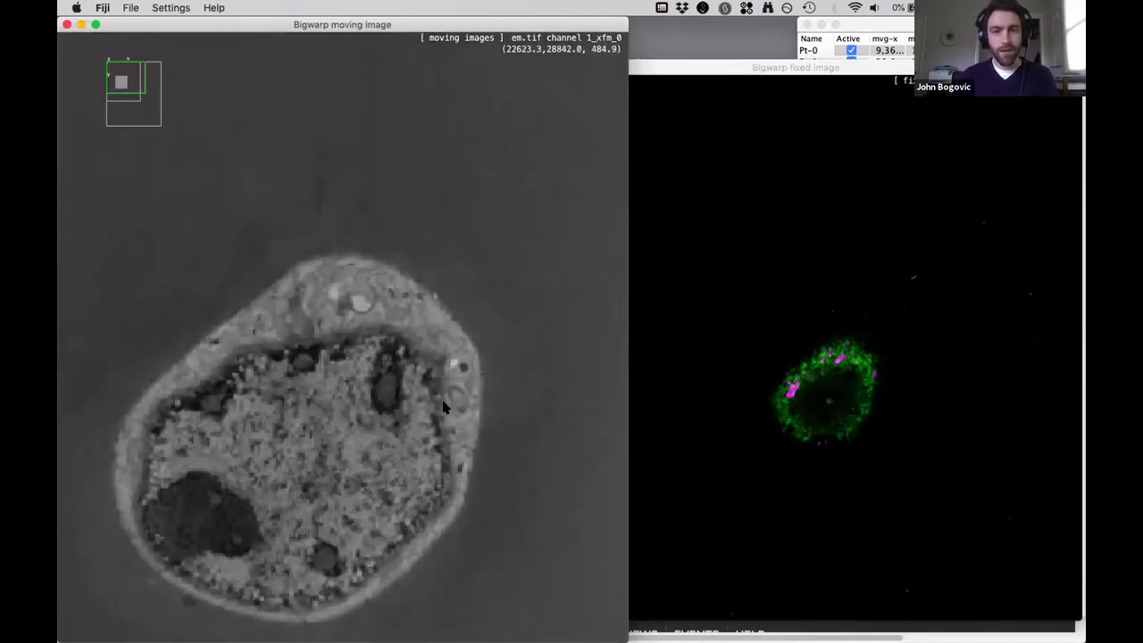
pyautogui.scroll(5, 446, 400)
pyautogui.press('space')
pyautogui.click(436, 401)
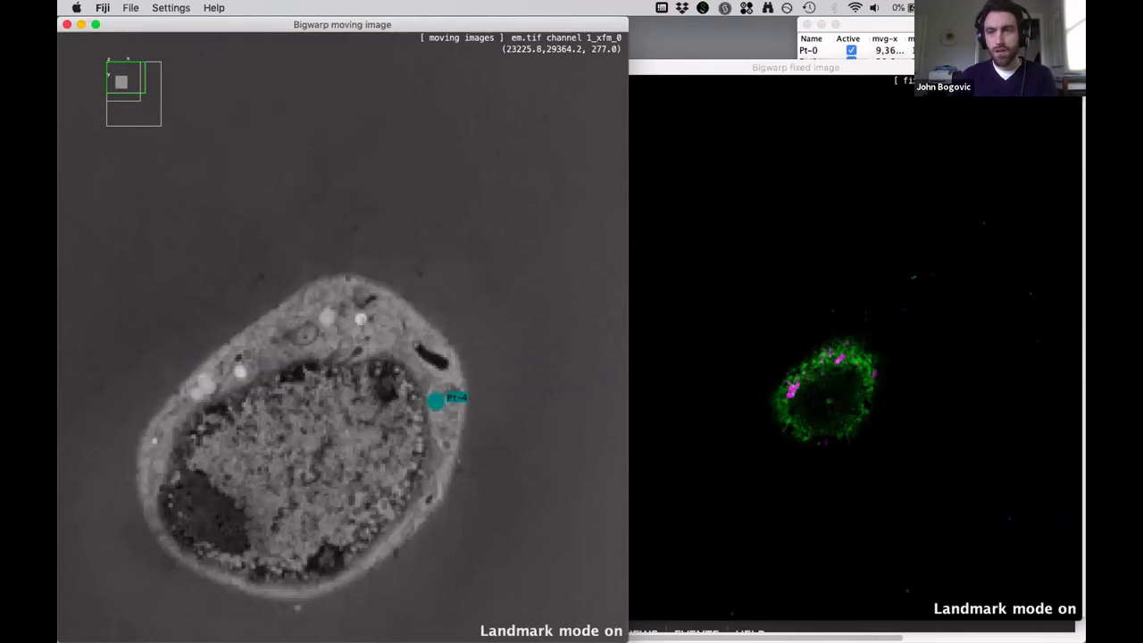
pyautogui.press('space')
# Step: Place the matching Pt-4 landmark on the fixed image at the nucleus edge near the top of the cell
pyautogui.scroll(-3, 827, 388)
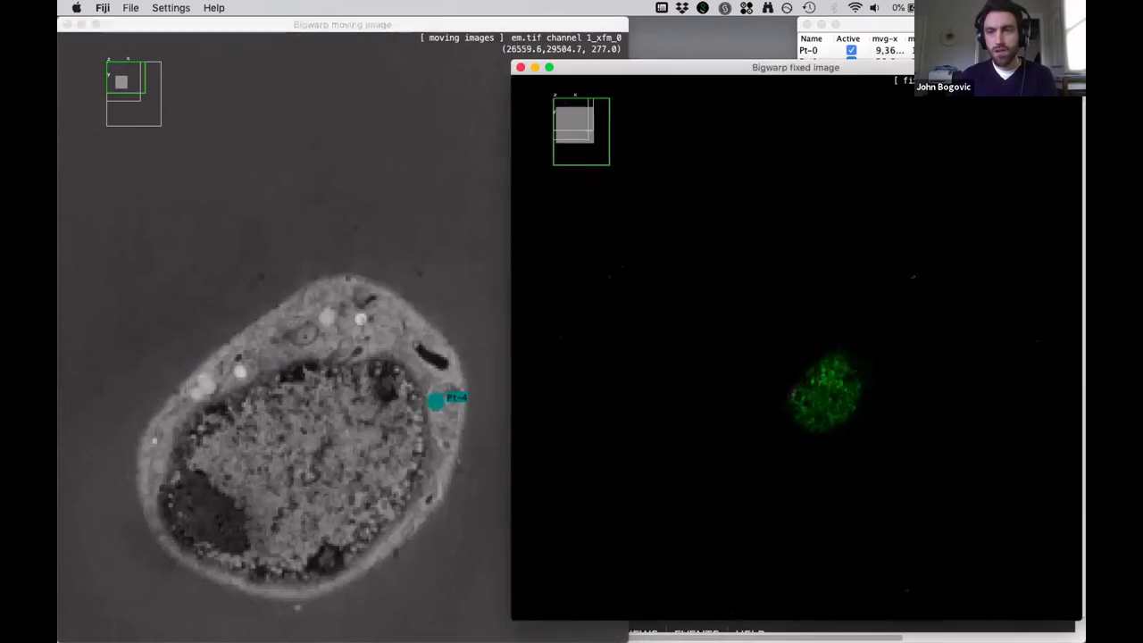
pyautogui.press('space')
pyautogui.scroll(3, 870, 368)
pyautogui.click(875, 374)
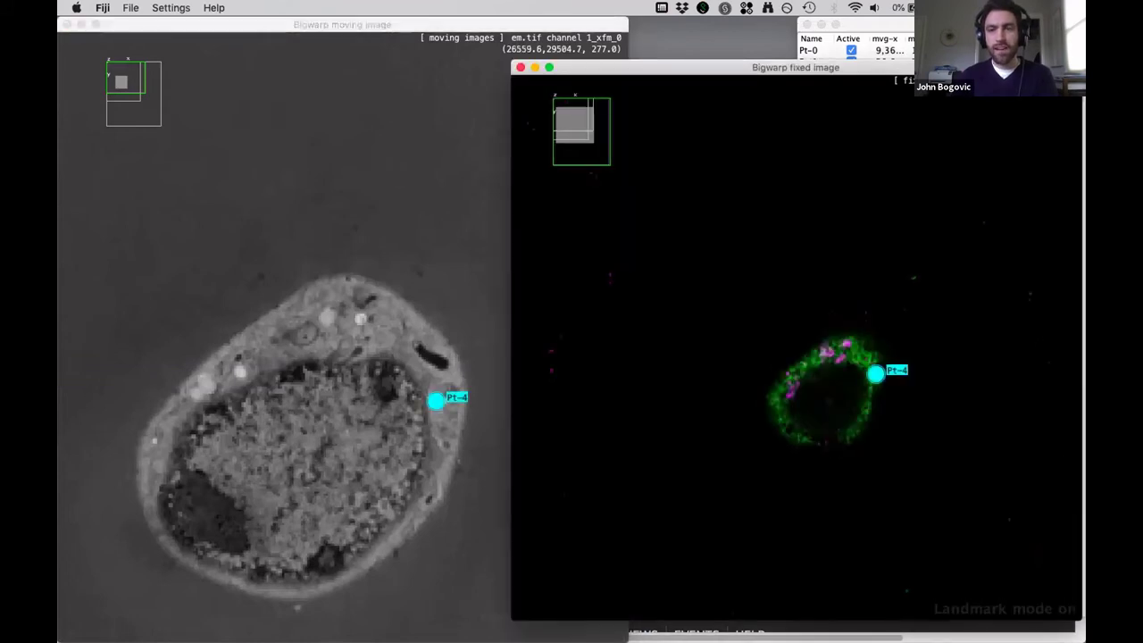
pyautogui.press('space')
# Step: Display the warped moving image fused over the fixed image and check the overlay around the nucleus through several slices
pyautogui.press('t')
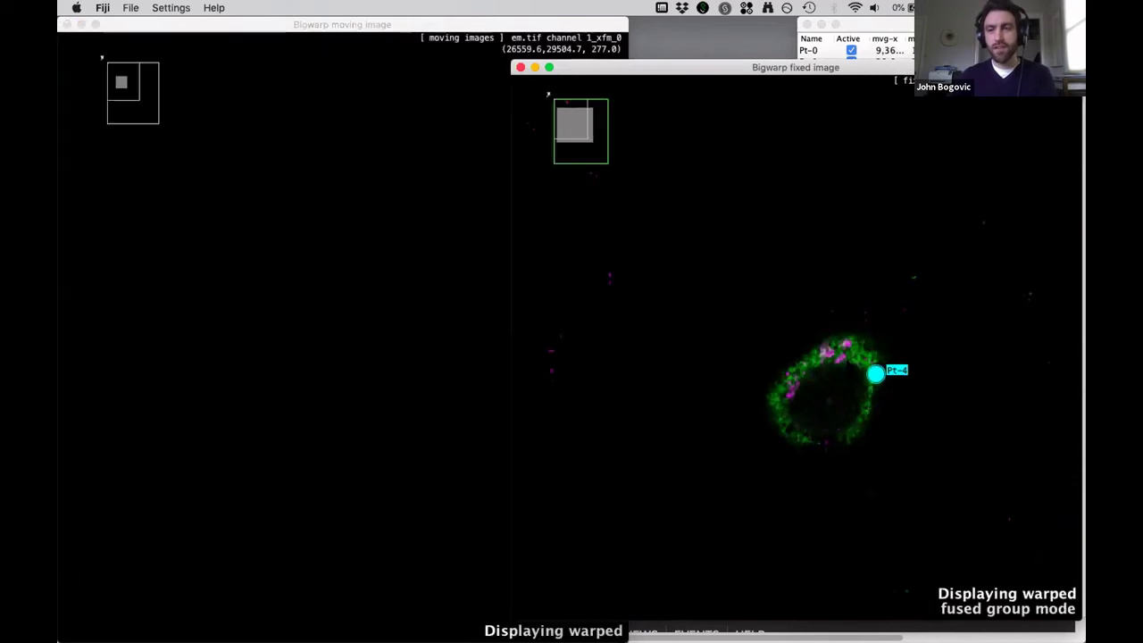
pyautogui.scroll(-3, 846, 366)
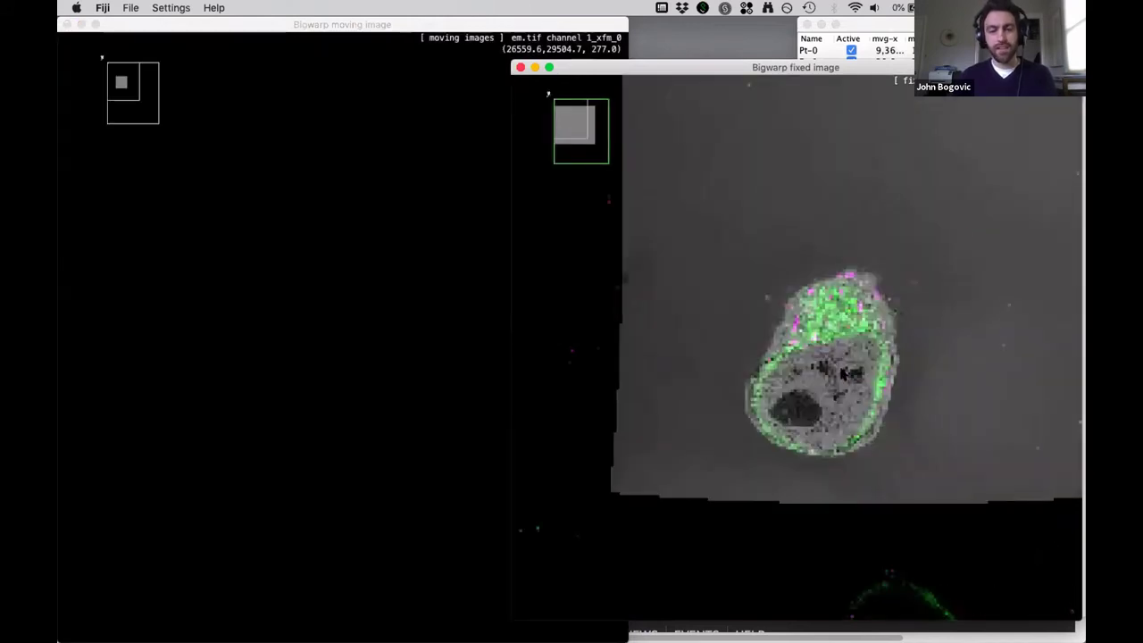
pyautogui.scroll(-3, 772, 310)
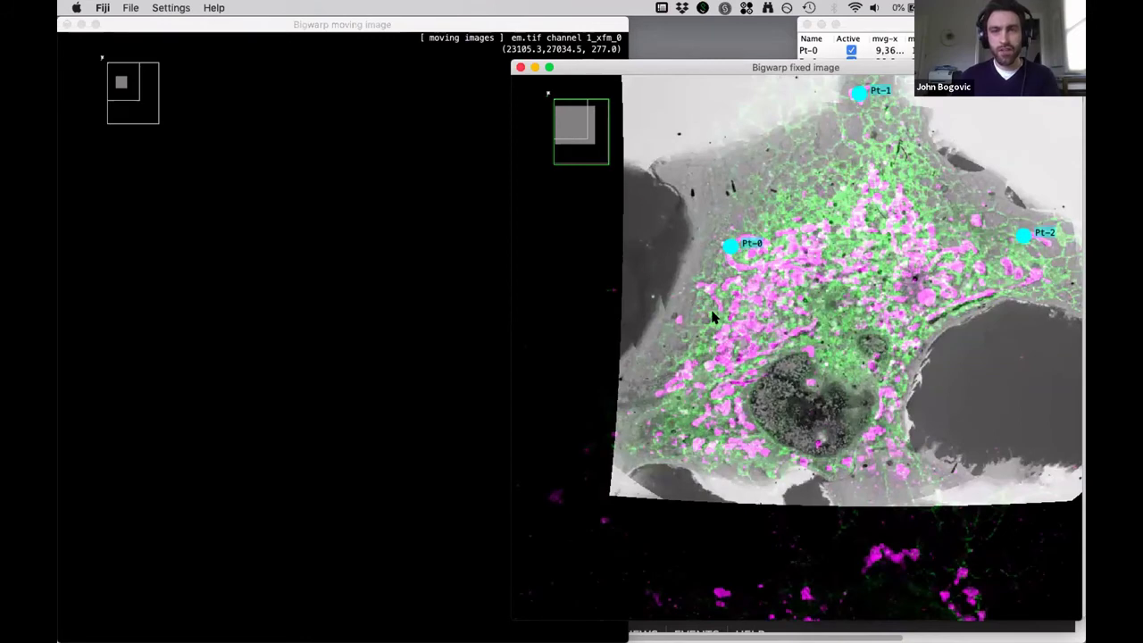
# Step: Match the moving image's view to the fixed image's view so both show the same region of the cell
pyautogui.press('q')
pyautogui.press('q')
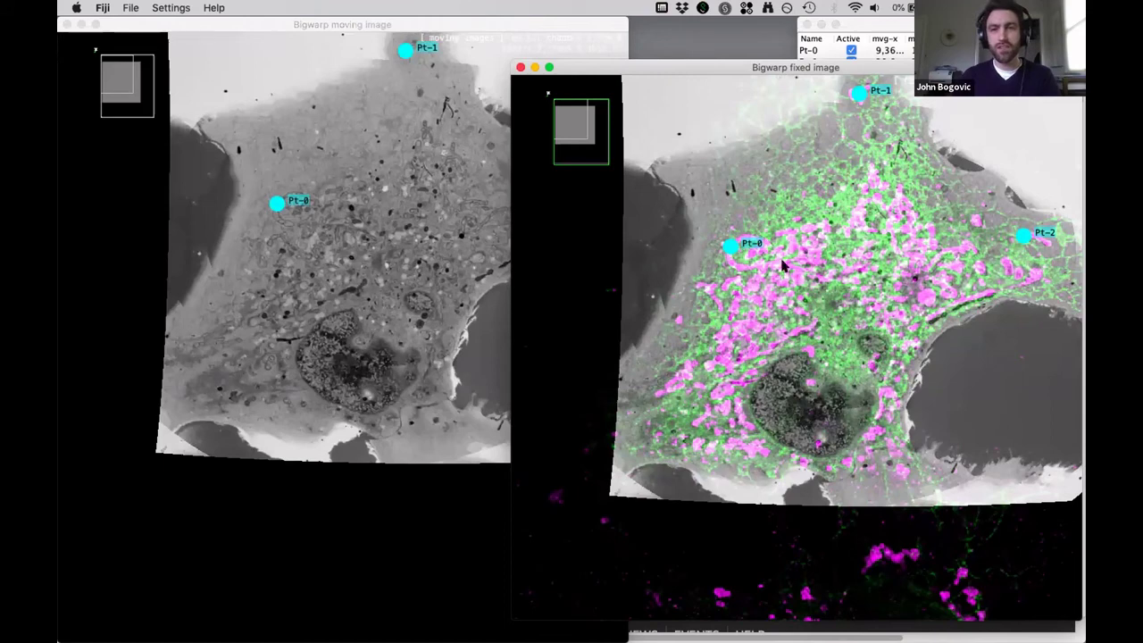
pyautogui.press('q')
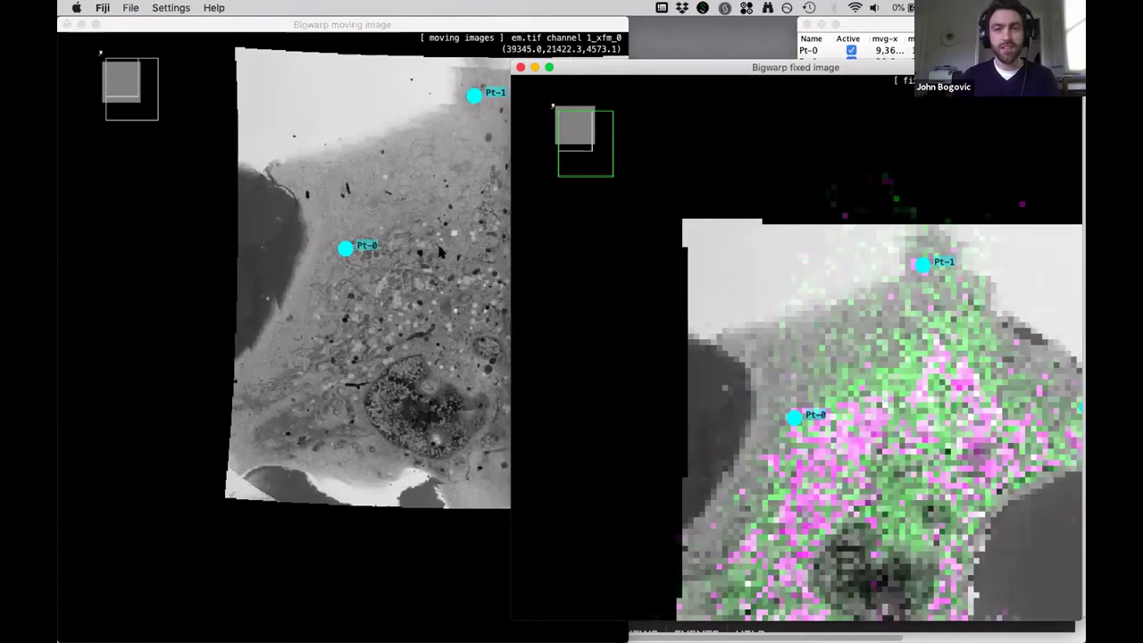
pyautogui.press('q')
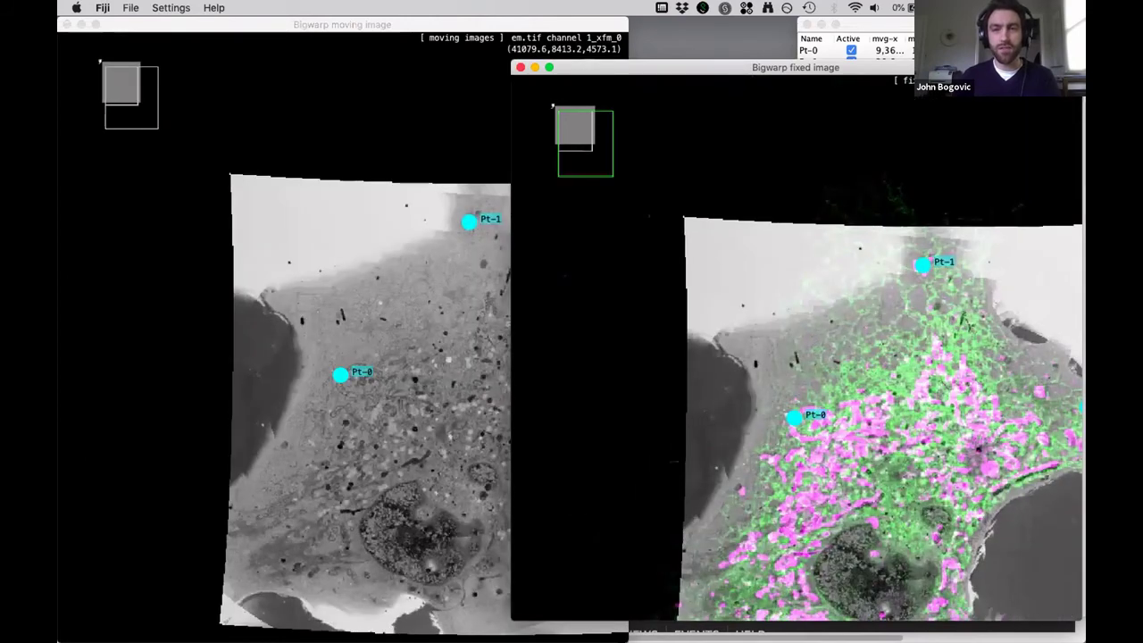
# Step: Inspect the warped moving image in the XZ side view and return it to the XY view
pyautogui.click(446, 404)
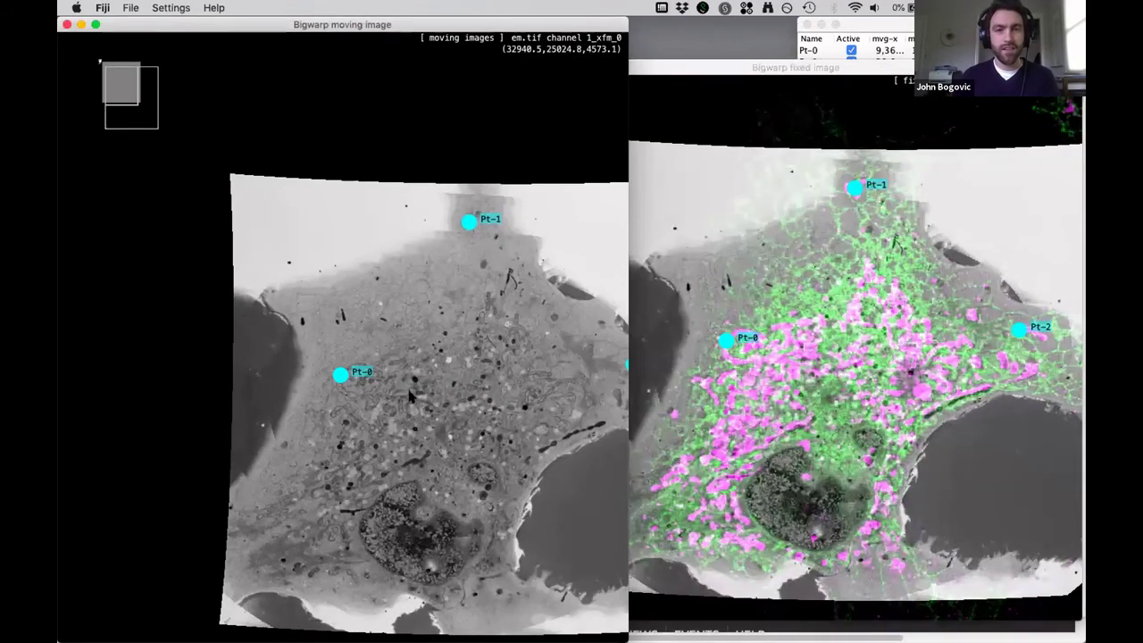
pyautogui.hotkey('shift', 'y')
pyautogui.moveTo(464, 396); pyautogui.dragTo(339, 379)
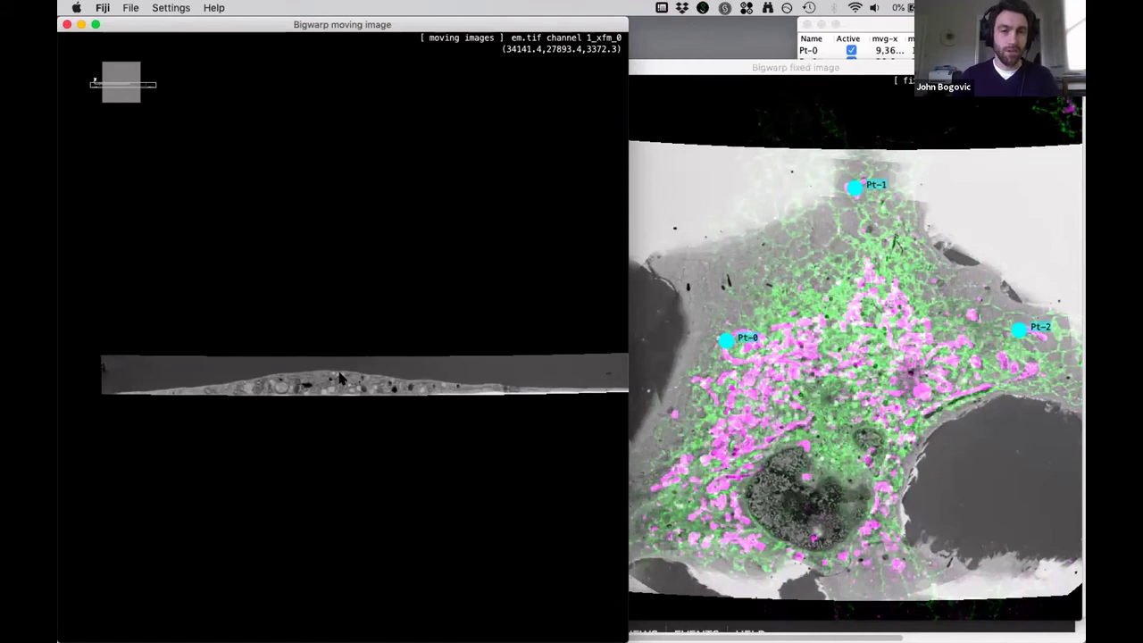
pyautogui.hotkey('shift', 'z')
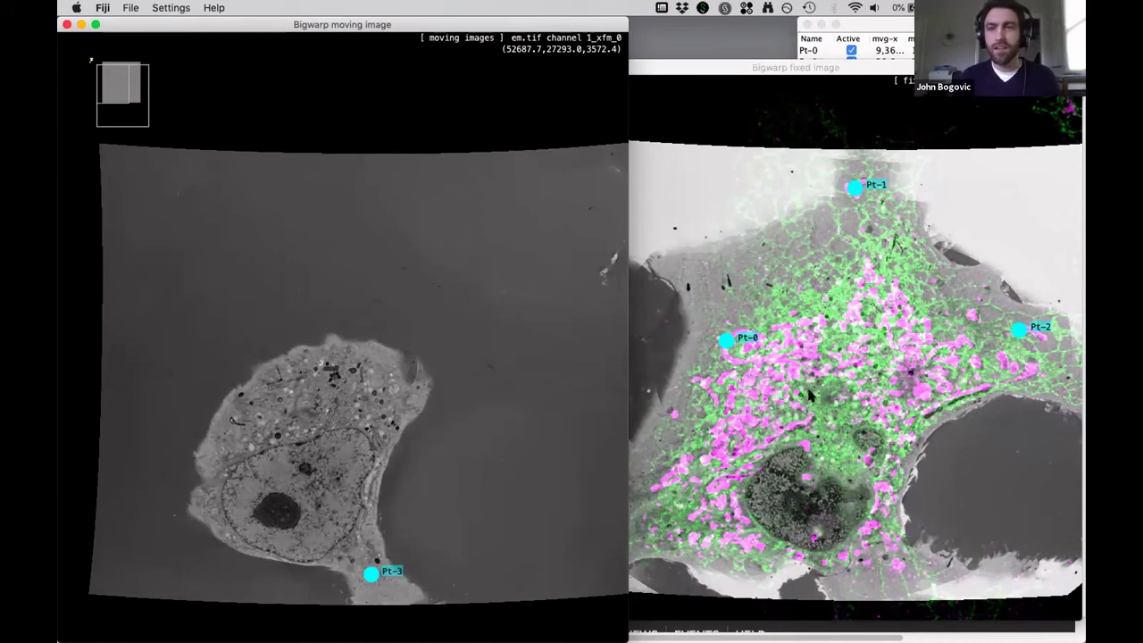
# Step: Open the transform type options and bring the fixed image back to the front
pyautogui.click(813, 399)
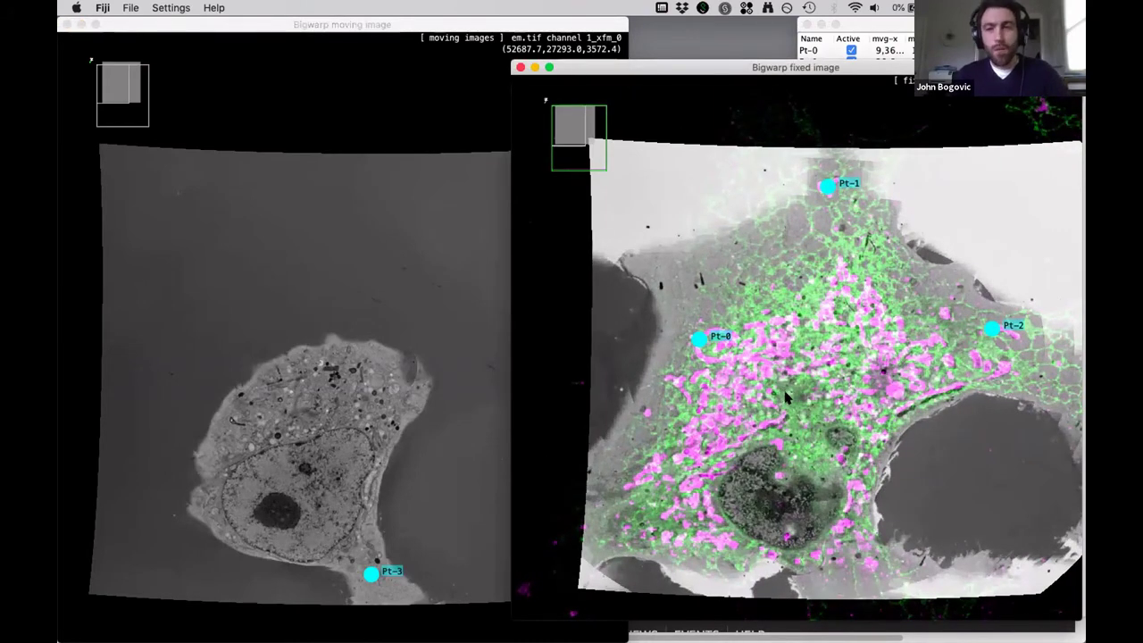
pyautogui.press('F2')
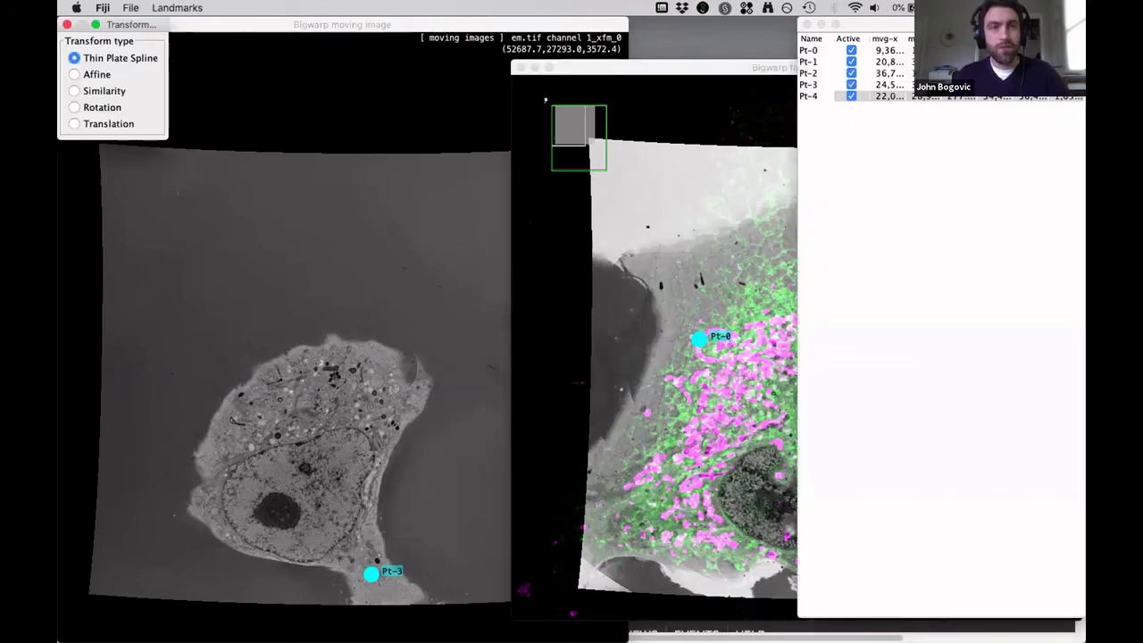
pyautogui.click(674, 252)
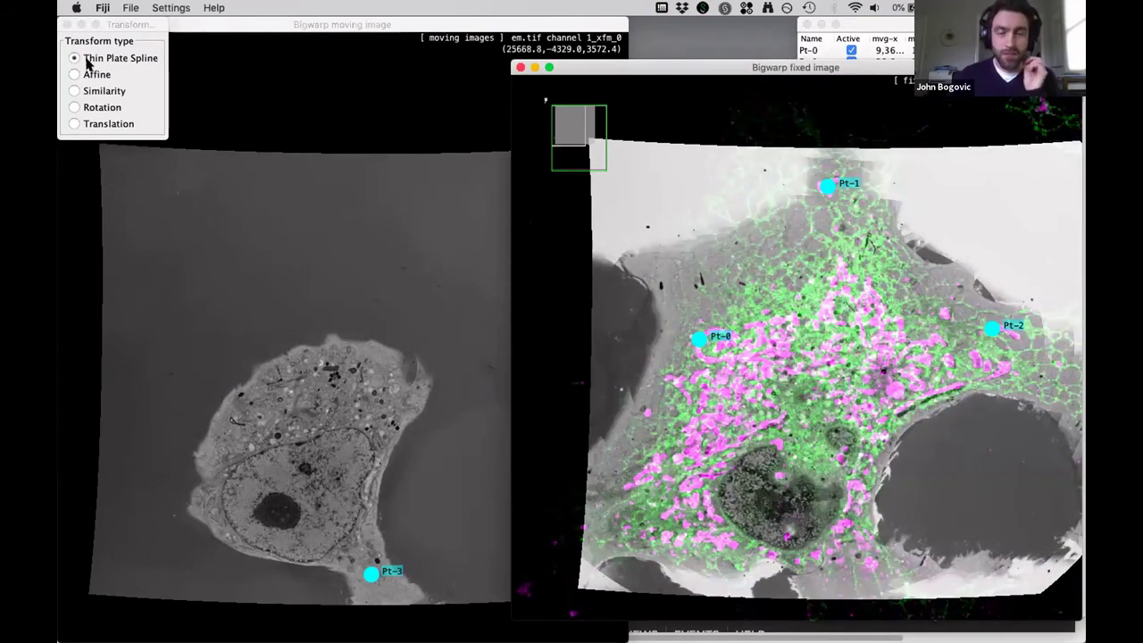
# Step: Try moving landmark Pt-0 slightly upward in the fixed image under the Thin Plate Spline warp, and undo the move
pyautogui.press('space')
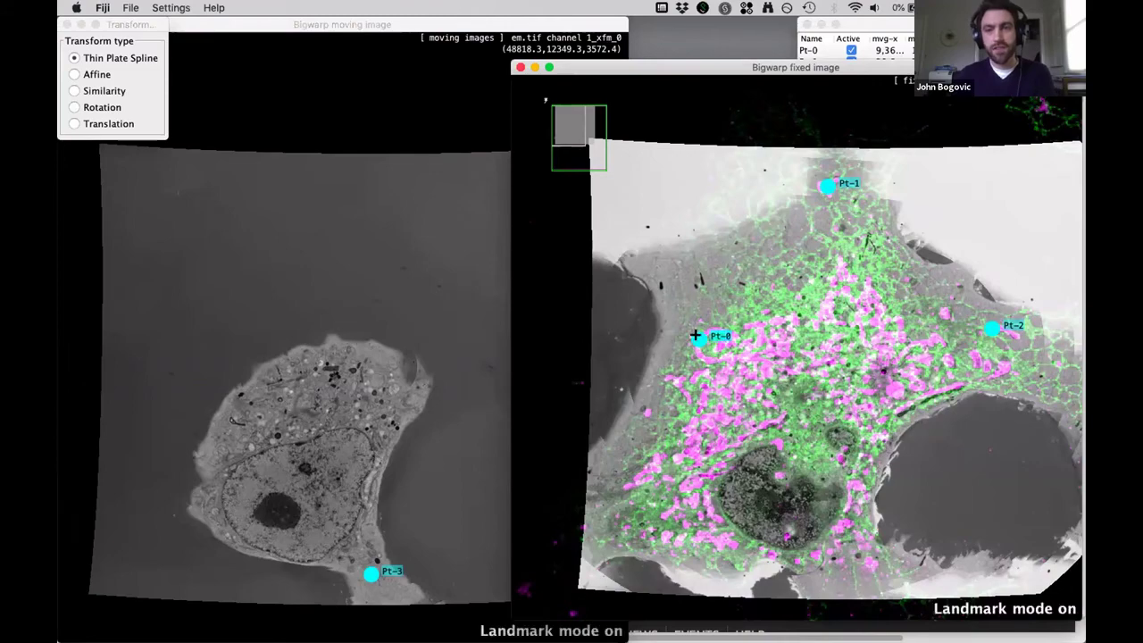
pyautogui.moveTo(684, 316)
pyautogui.mouseDown()
pyautogui.moveTo(697, 302)
pyautogui.moveTo(742, 322)
pyautogui.moveTo(897, 339)
pyautogui.moveTo(699, 323)
pyautogui.mouseUp()
pyautogui.press('space')
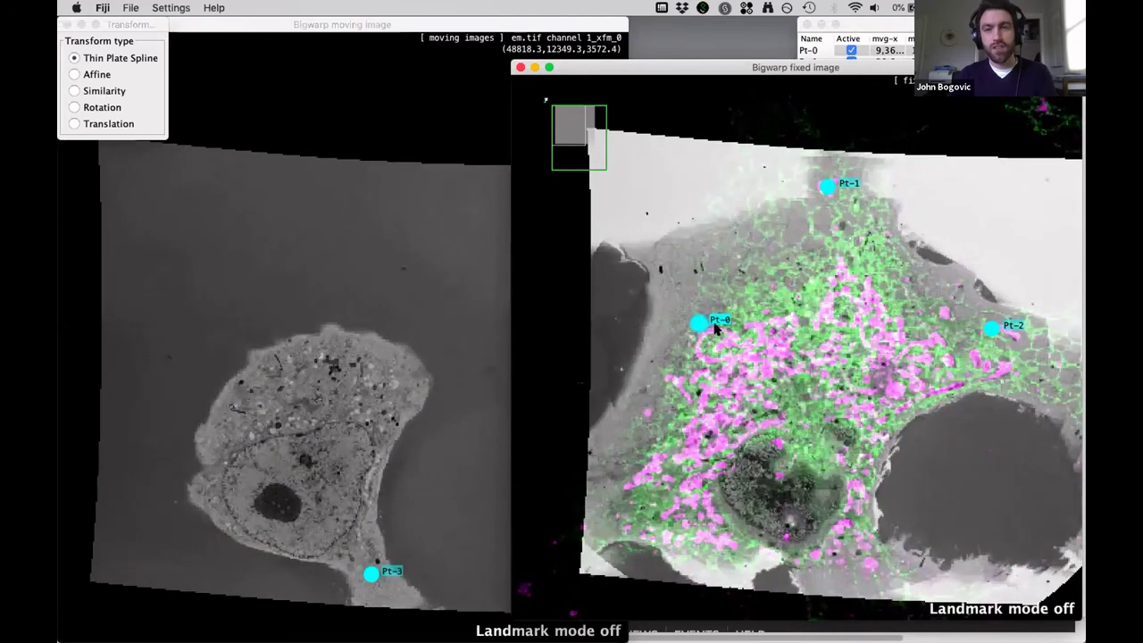
pyautogui.hotkey('ctrl', 'z')
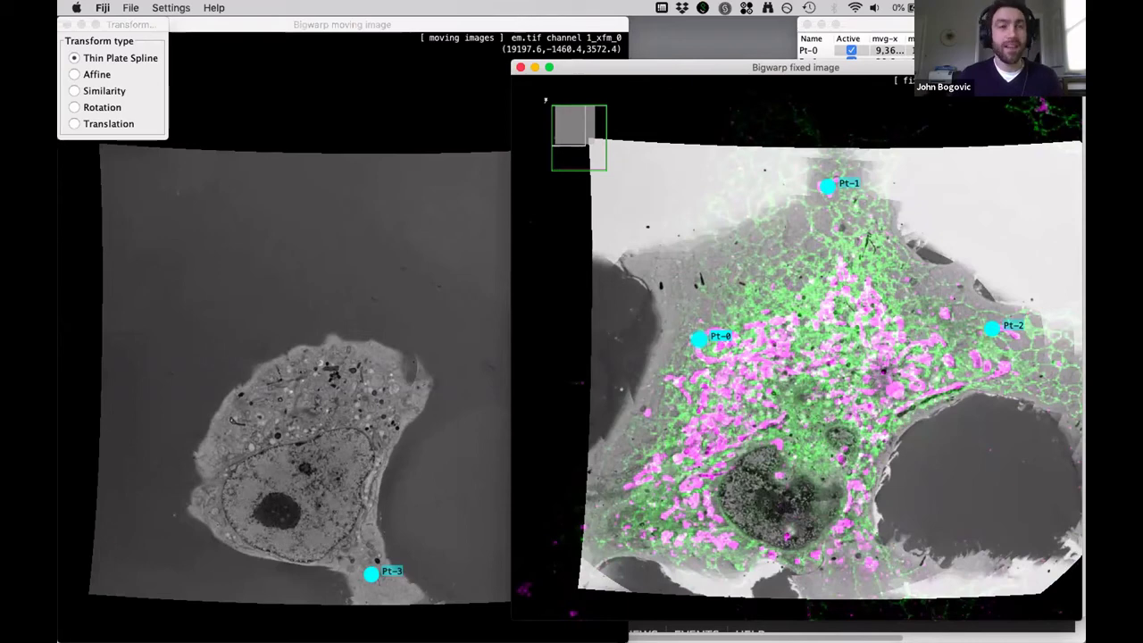
# Step: Compare the Affine, Similarity, Rotation and Translation transform types on the overlay and set the transform type to Affine
pyautogui.click(75, 75)
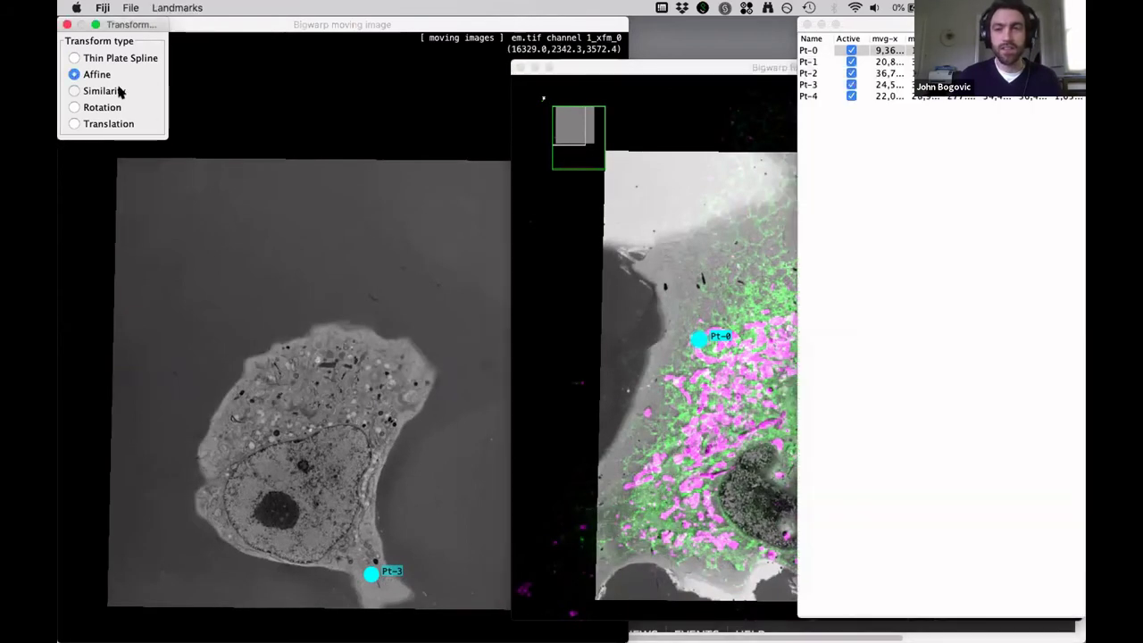
pyautogui.click(104, 91)
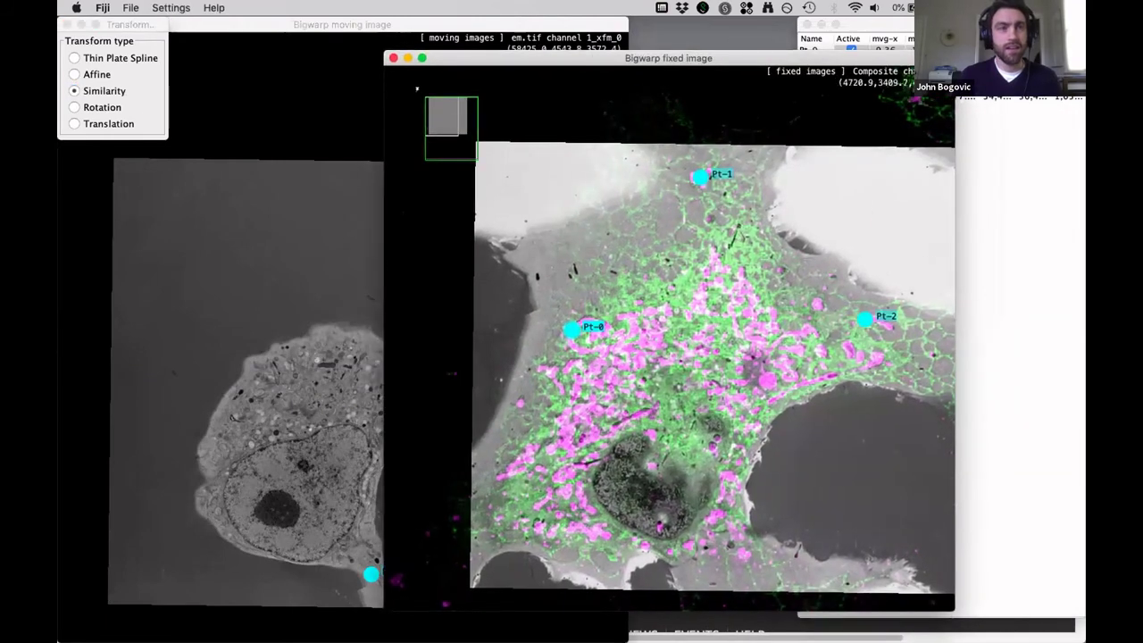
pyautogui.click(102, 107)
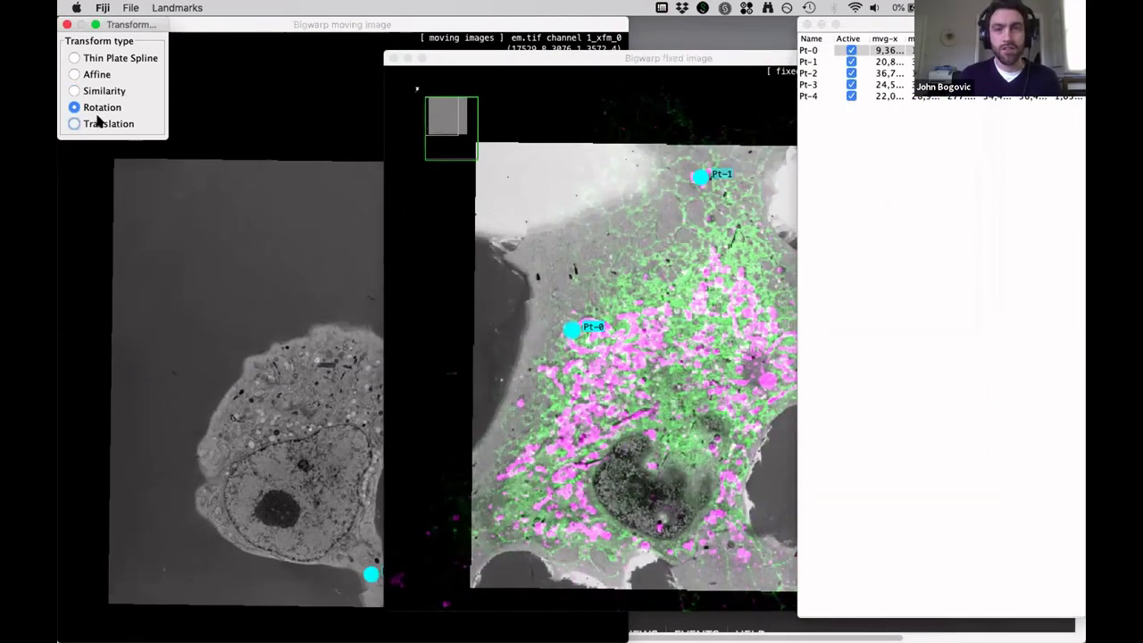
pyautogui.click(98, 123)
pyautogui.click(100, 91)
pyautogui.click(97, 74)
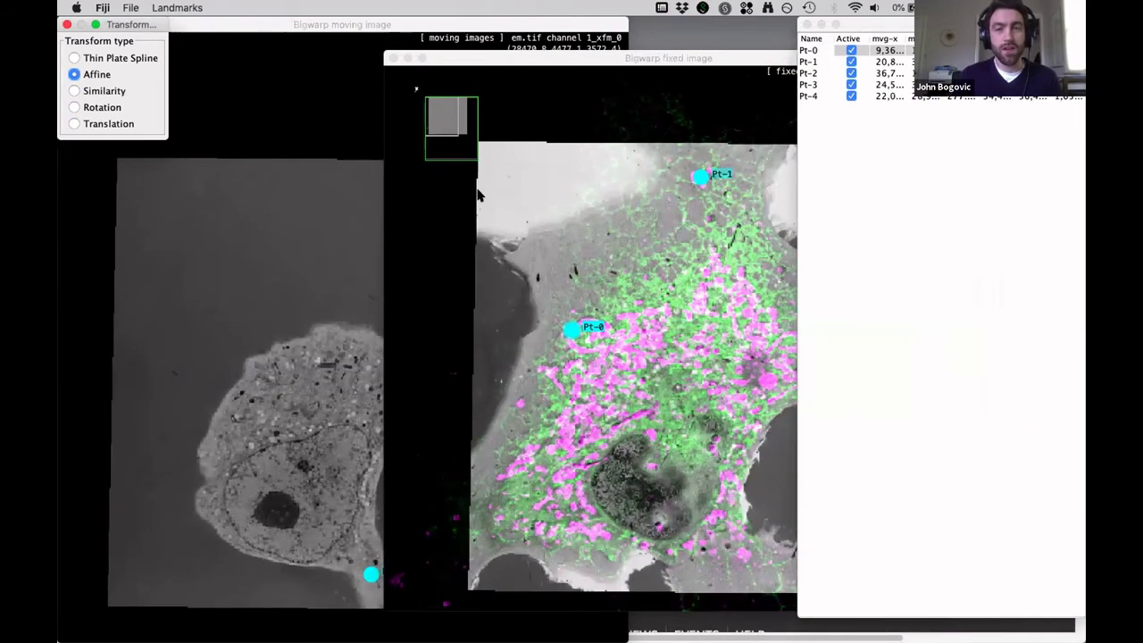
pyautogui.click(519, 194)
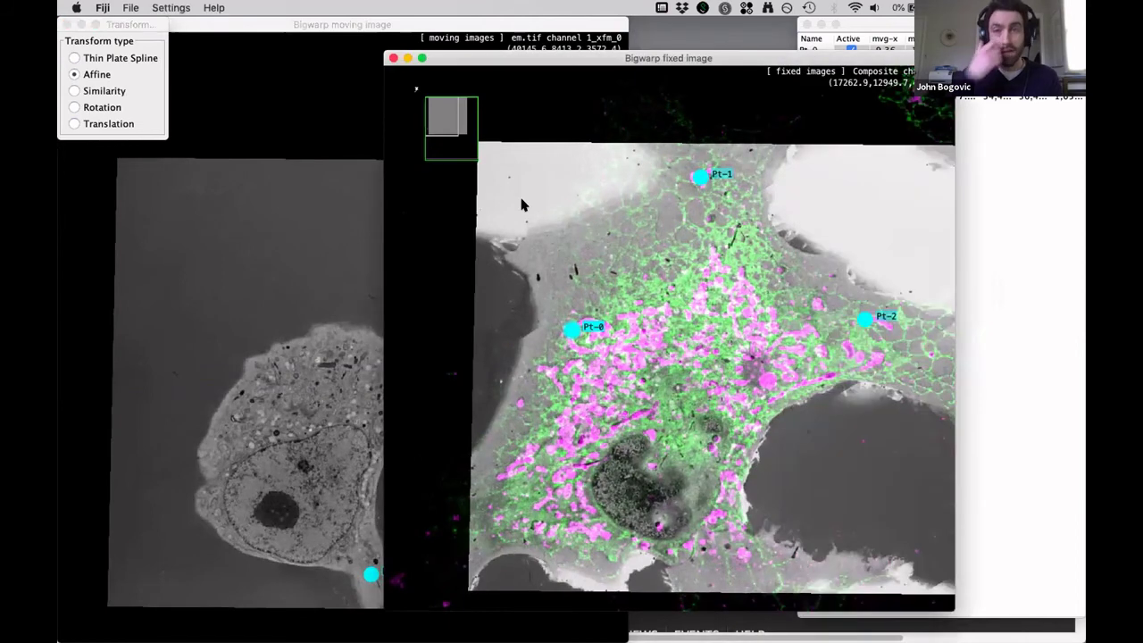
# Step: Set the transform type to Thin Plate Spline and close the transform type options
pyautogui.click(76, 57)
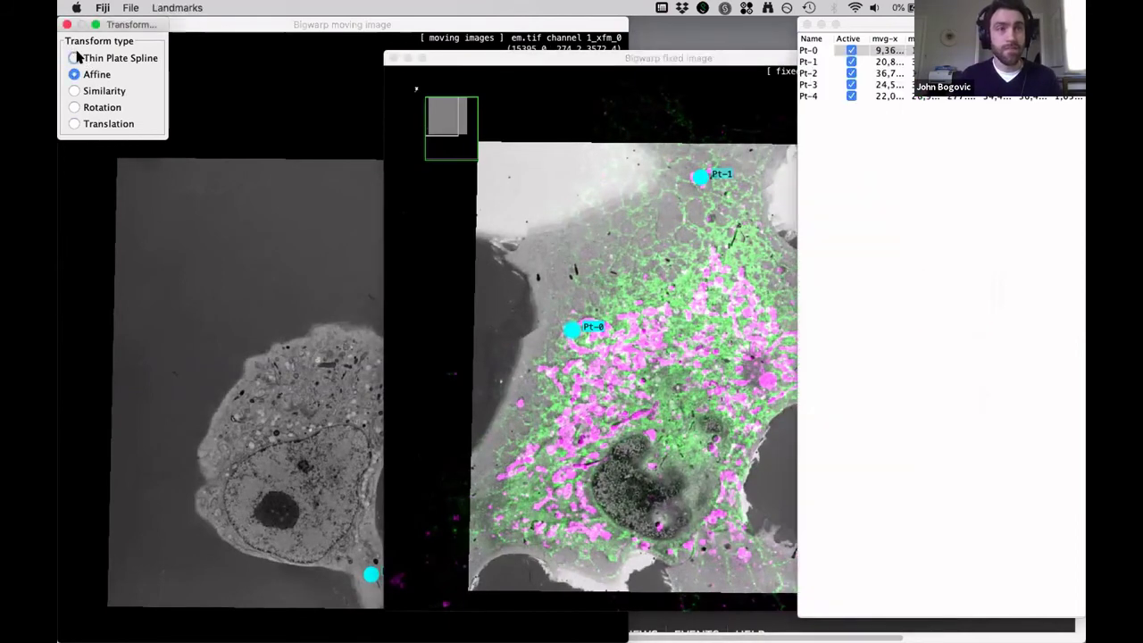
pyautogui.click(77, 57)
pyautogui.moveTo(70, 25); pyautogui.dragTo(88, 47)
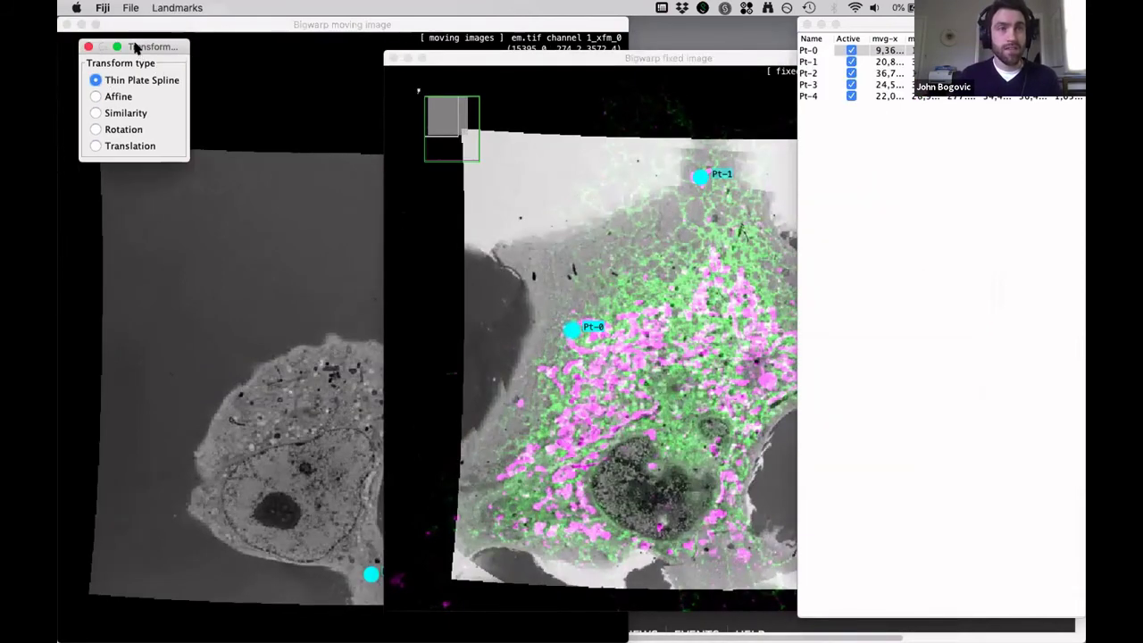
pyautogui.click(87, 47)
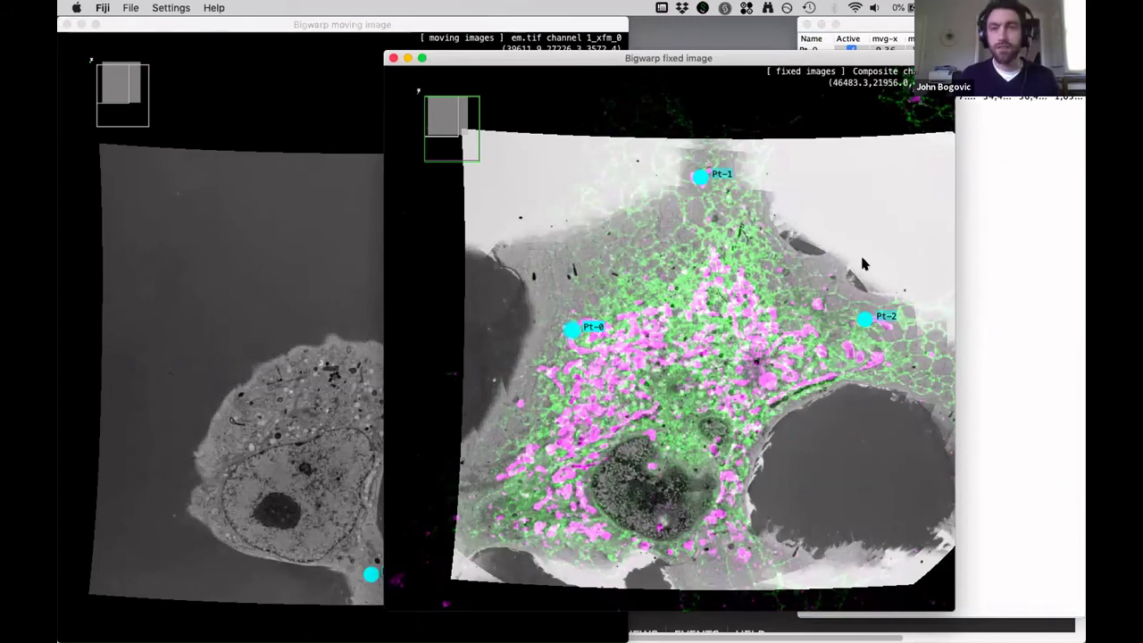
pyautogui.click(874, 31)
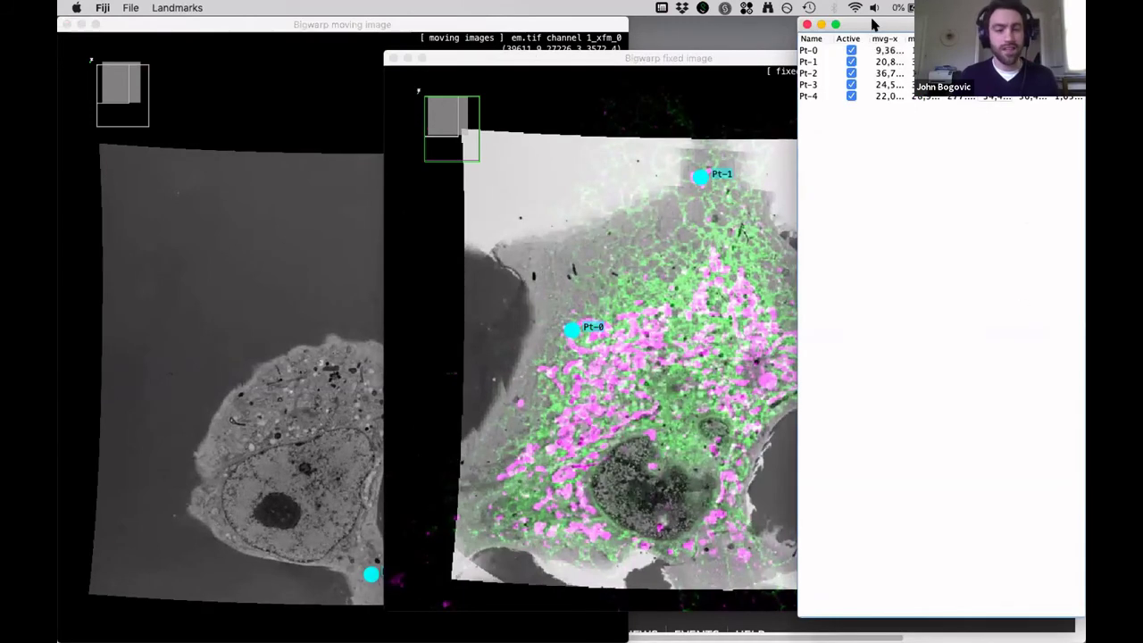
pyautogui.hotkey('ctrl', 's')
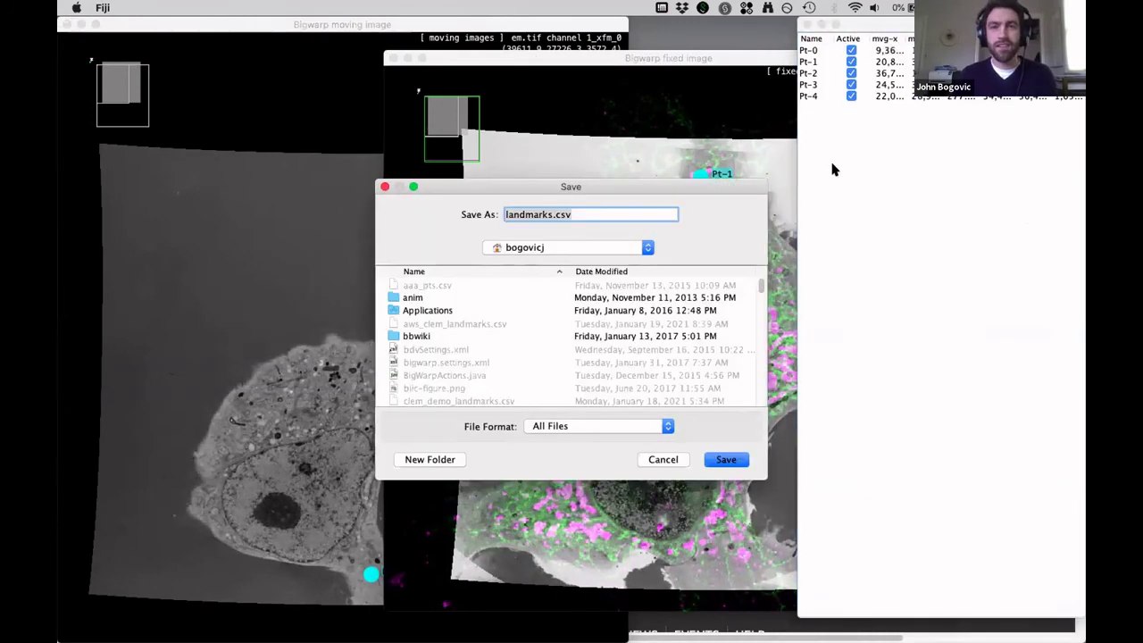
pyautogui.click(572, 215)
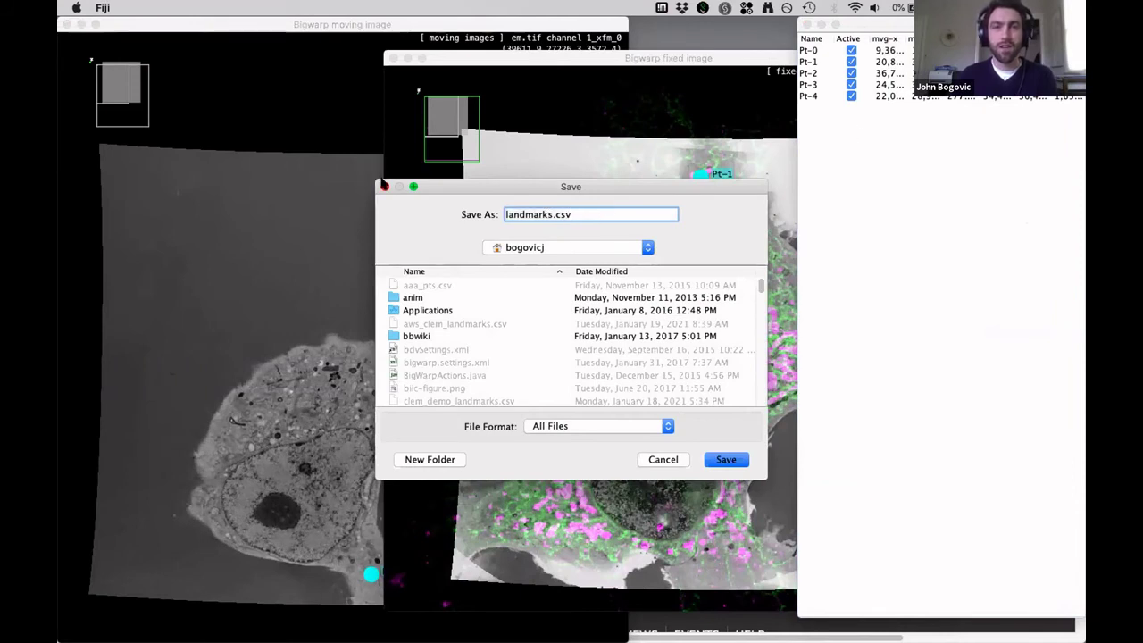
pyautogui.click(385, 186)
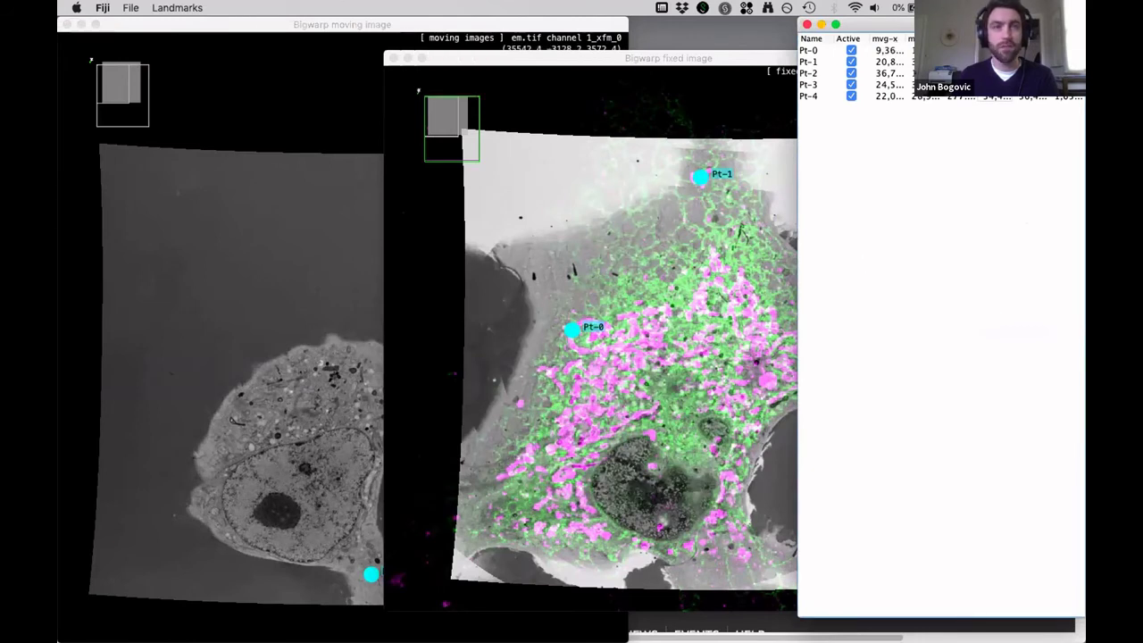
# Step: Export the landmarks to a CSV file named clem_landmarks.csv
pyautogui.click(132, 9)
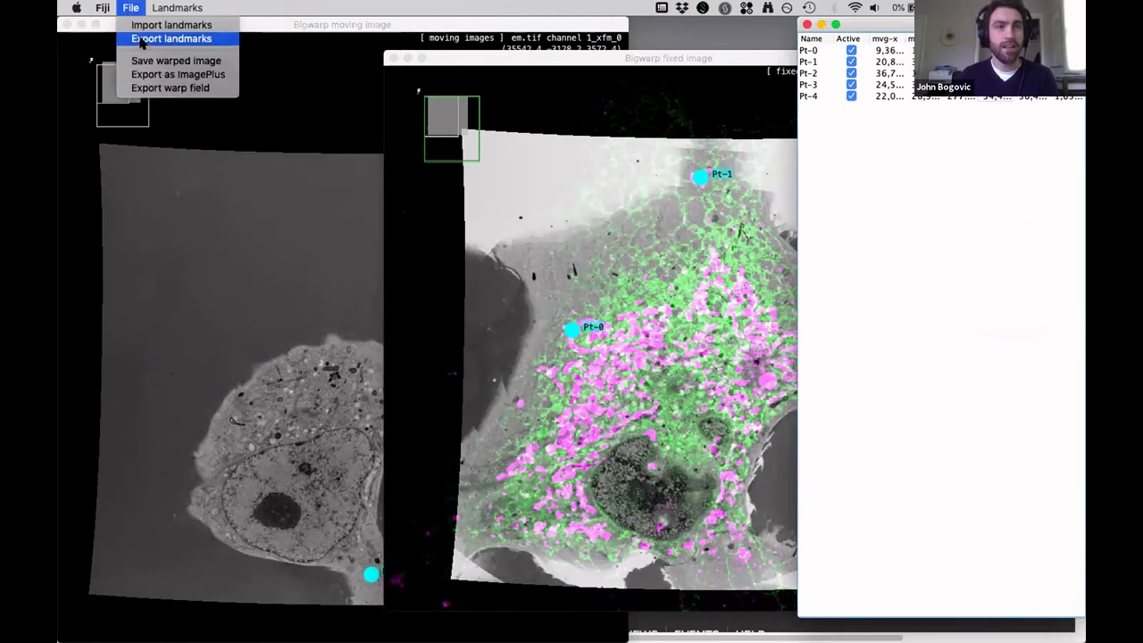
pyautogui.click(143, 39)
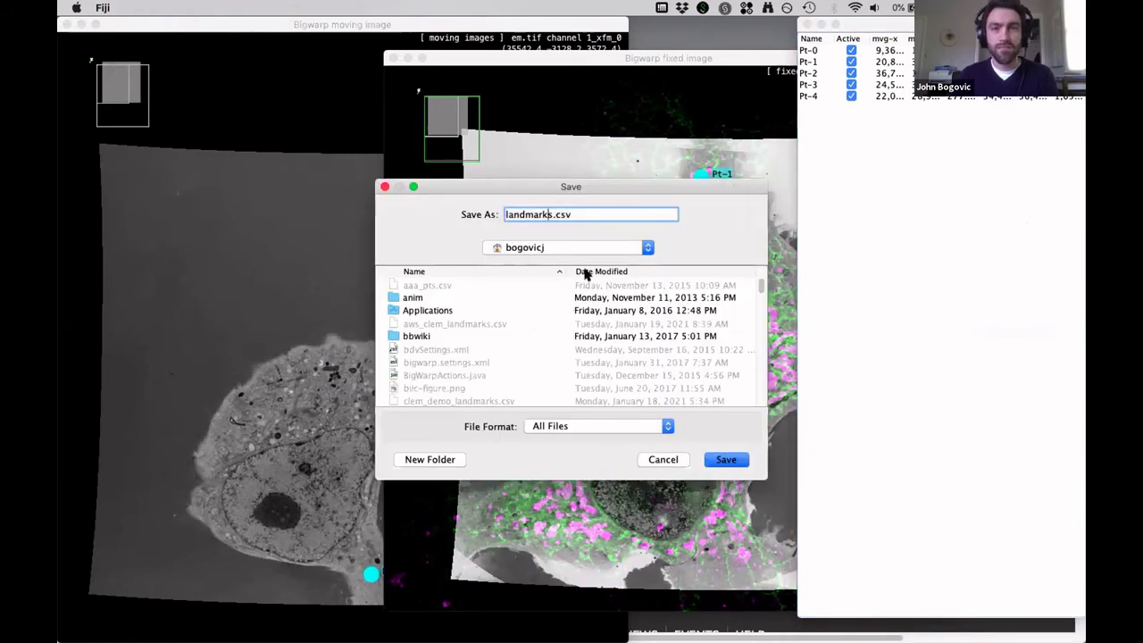
pyautogui.write('clem_demo_')
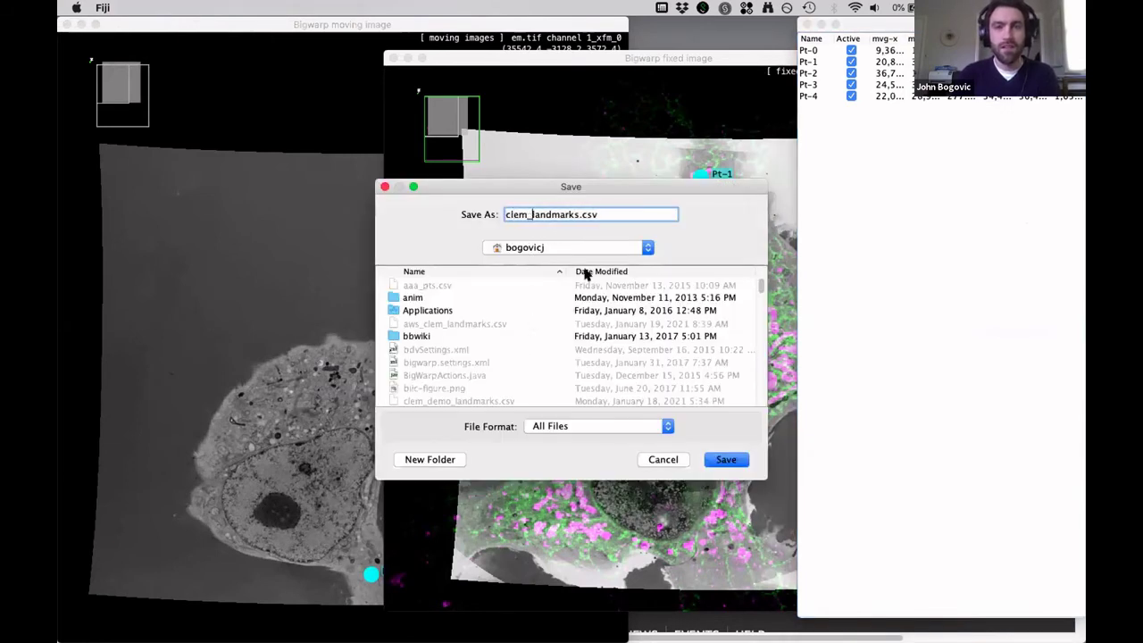
pyautogui.click(742, 462)
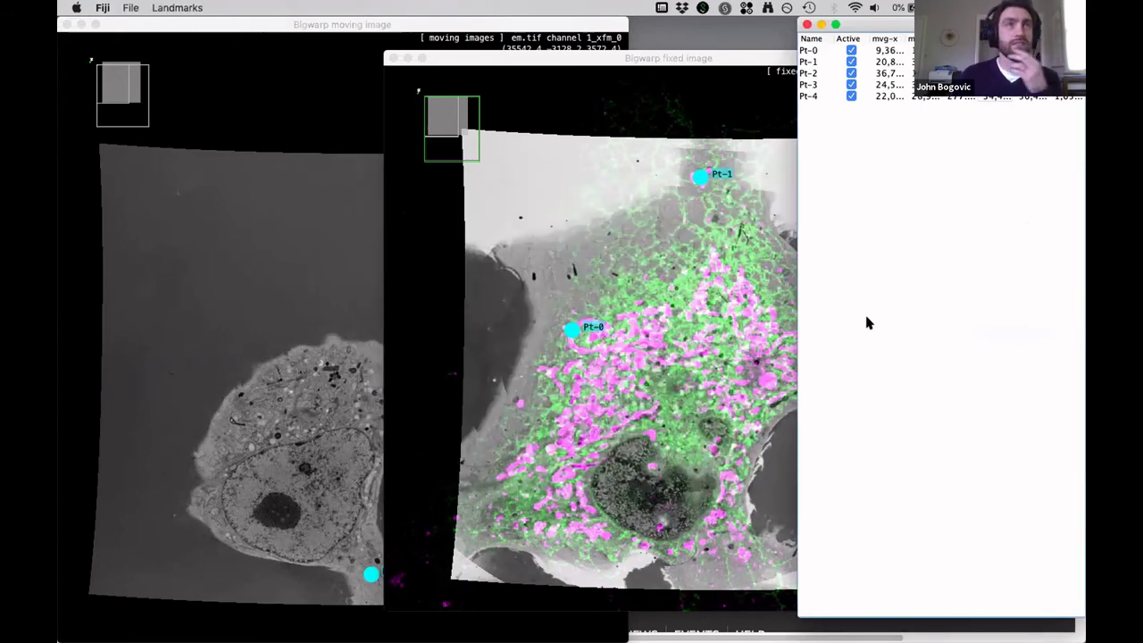
# Step: Export the warped moving image with Target resolution, Target field of view, Linear interpolation and 1 thread
pyautogui.click(641, 223)
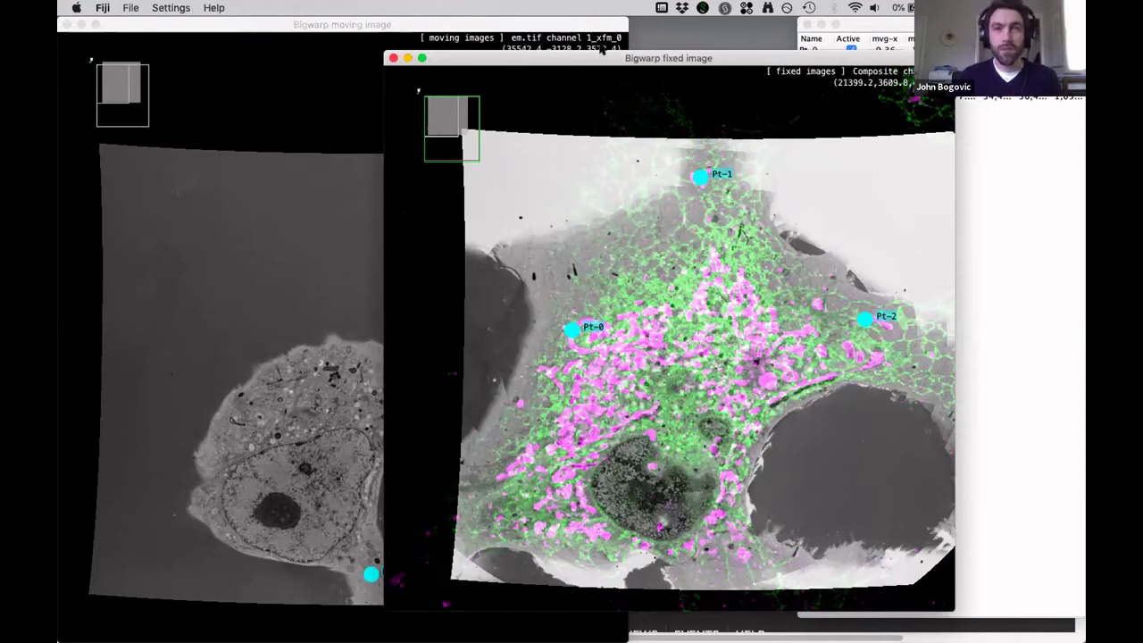
pyautogui.click(205, 24)
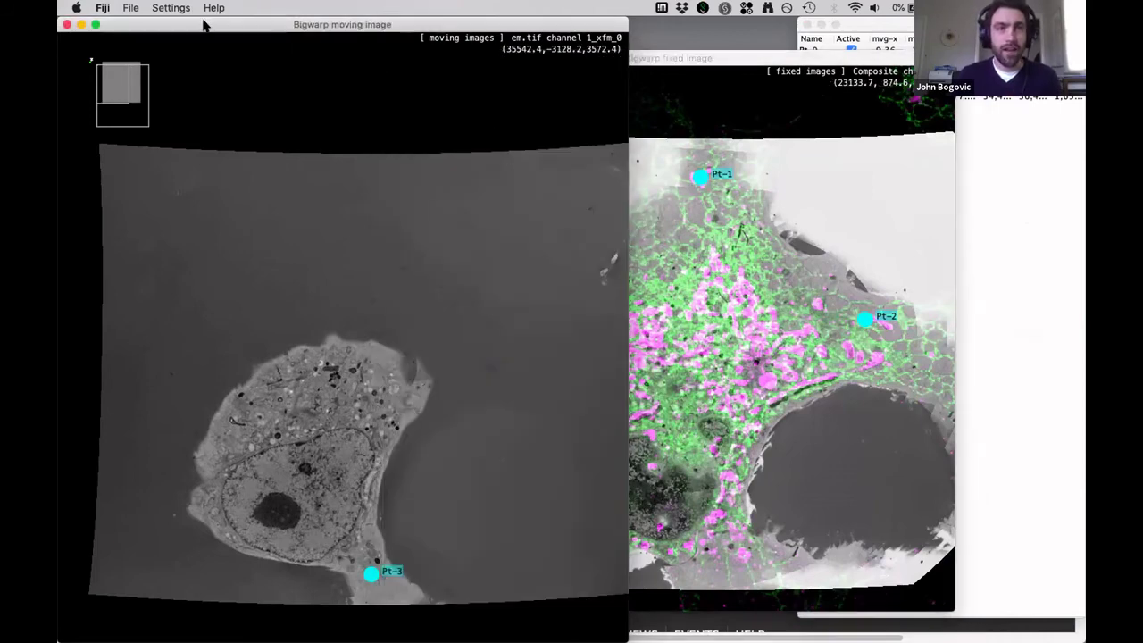
pyautogui.click(797, 364)
pyautogui.hotkey('ctrl', 'e')
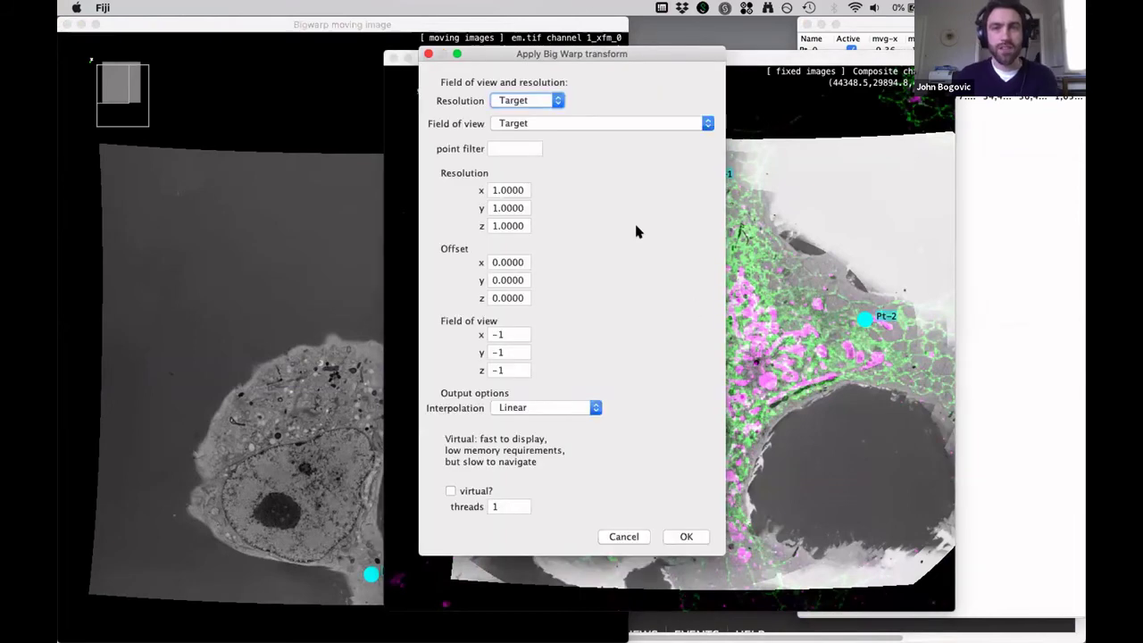
pyautogui.moveTo(680, 53); pyautogui.dragTo(762, 80)
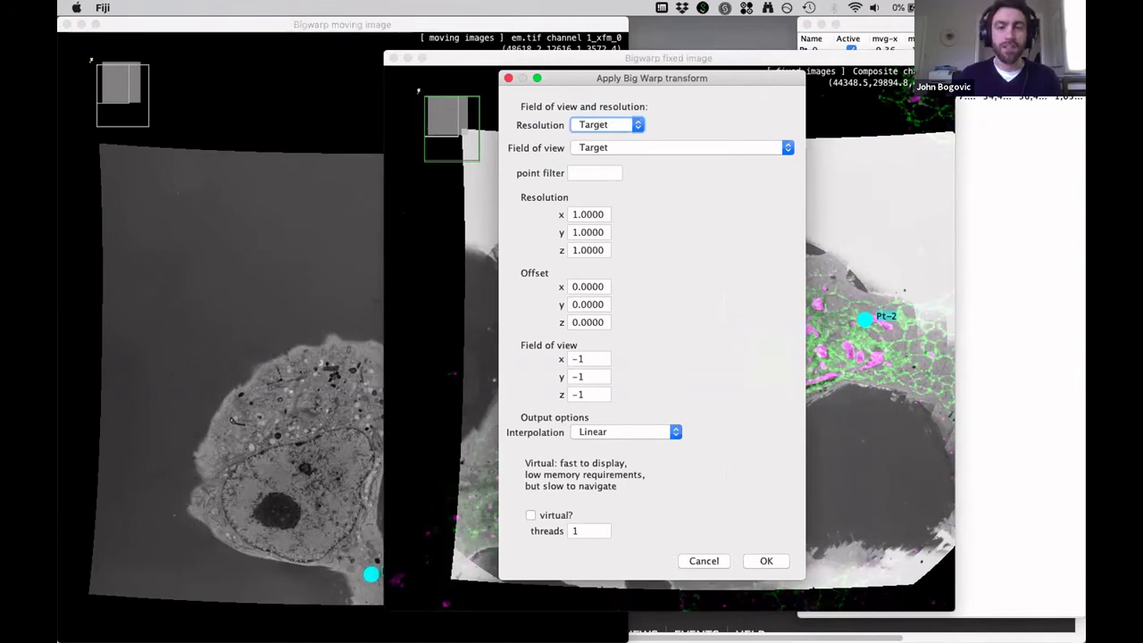
pyautogui.click(765, 561)
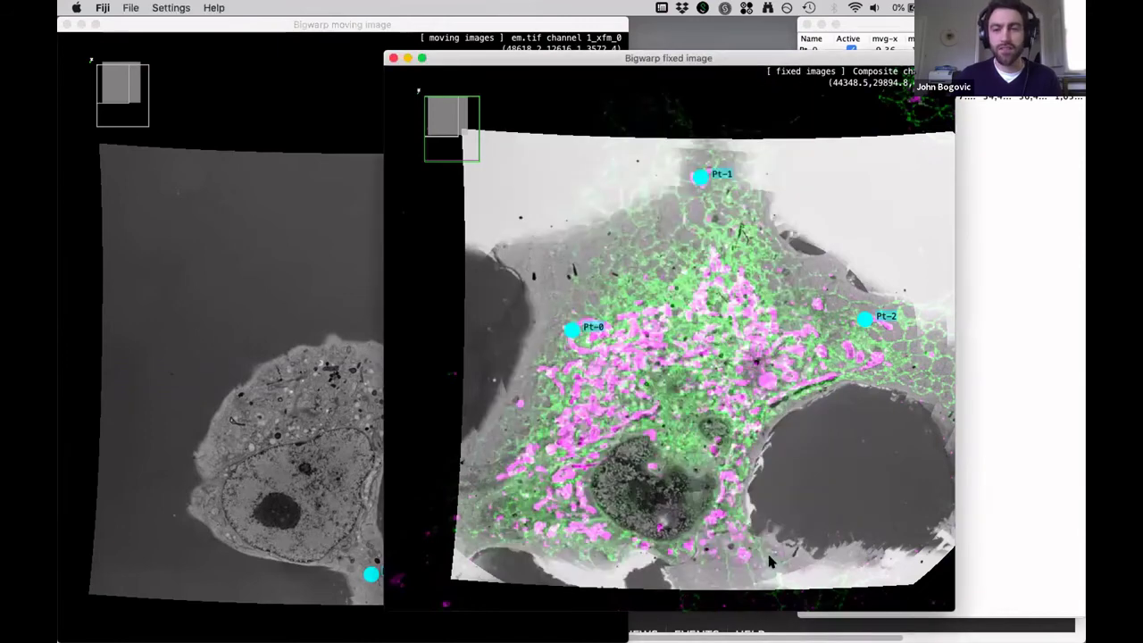
# Step: Rearrange the image windows and bring the exported warped em.tif stack to slice 20
pyautogui.moveTo(304, 27); pyautogui.dragTo(318, 49)
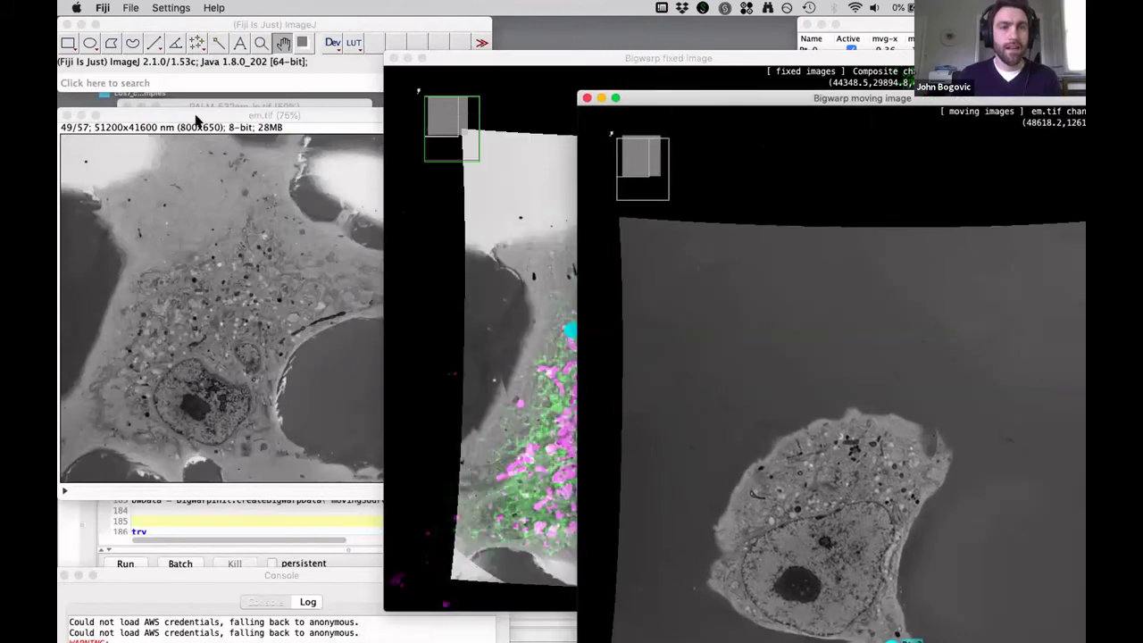
pyautogui.moveTo(198, 115); pyautogui.dragTo(650, 134)
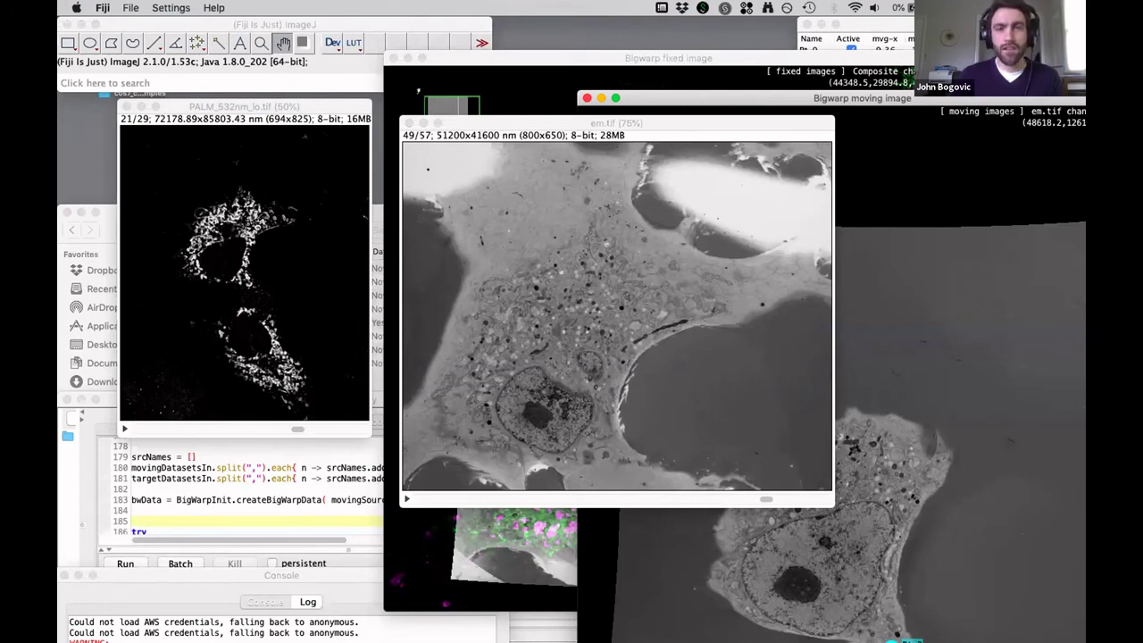
pyautogui.moveTo(268, 109); pyautogui.dragTo(227, 113)
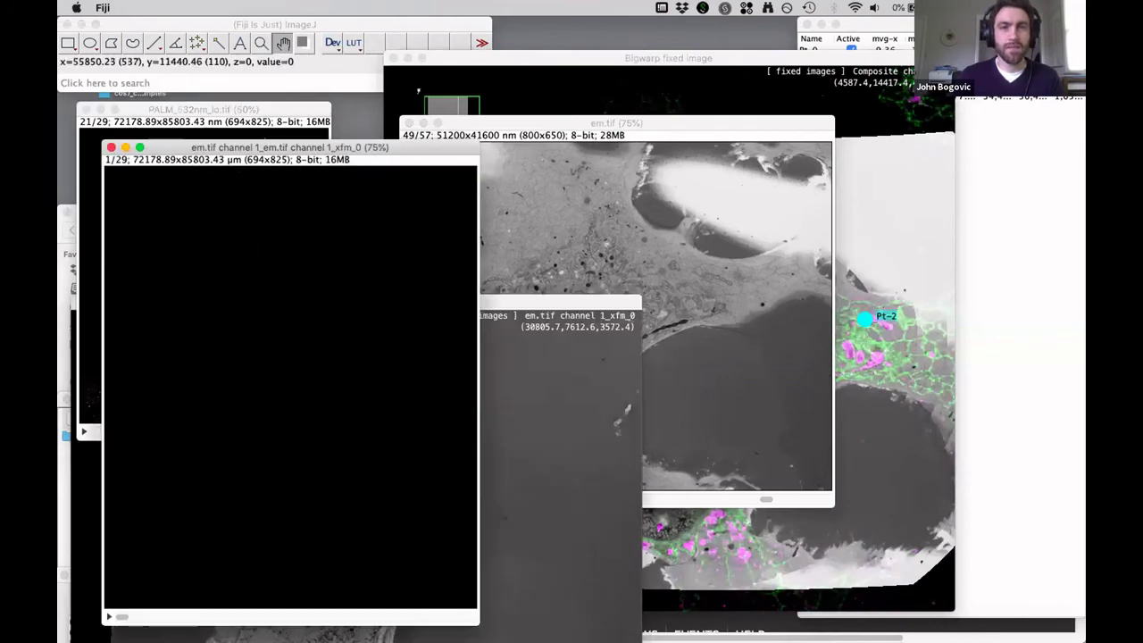
pyautogui.moveTo(294, 140); pyautogui.dragTo(516, 75)
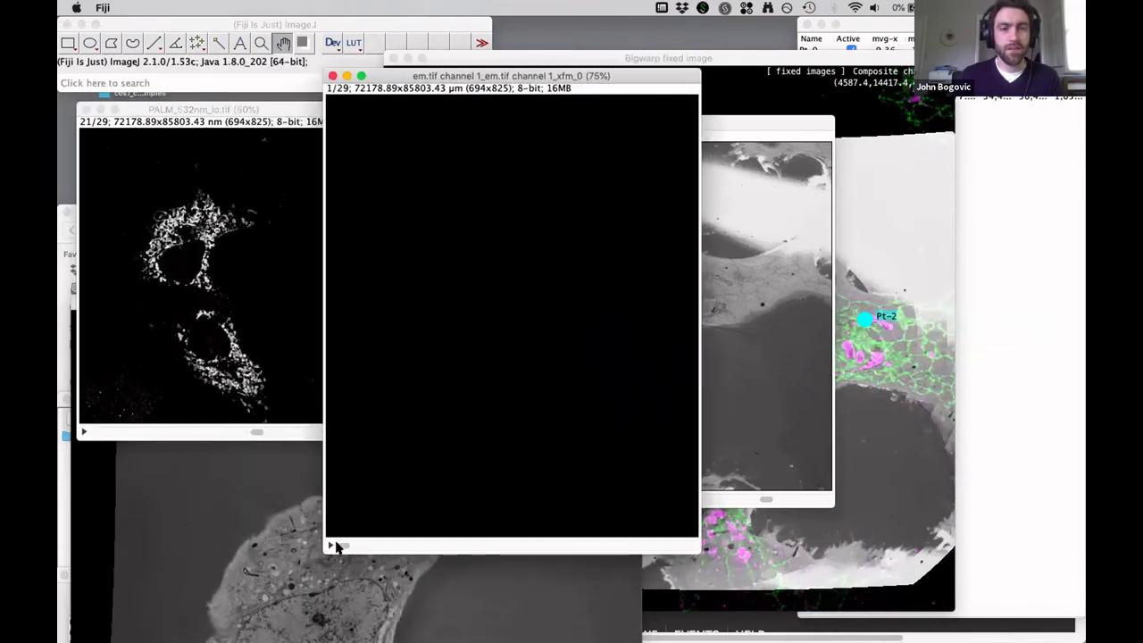
pyautogui.moveTo(338, 547); pyautogui.dragTo(555, 558)
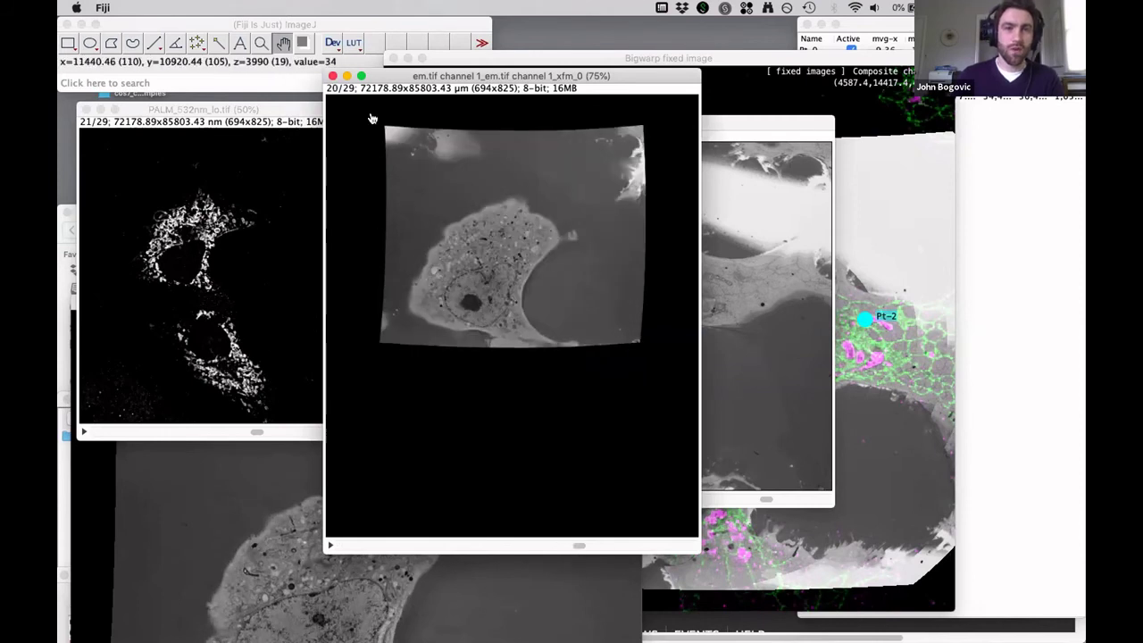
# Step: Zoom PALM_532nm_lo.tif to 75% and place it side by side with the exported warped stack
pyautogui.click(295, 122)
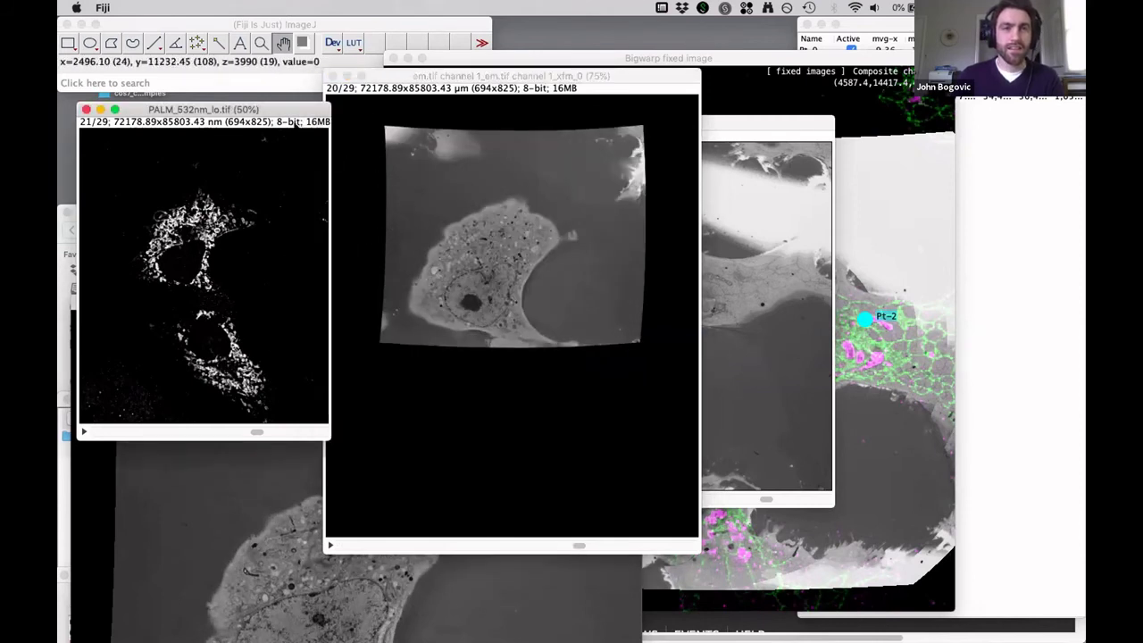
pyautogui.moveTo(243, 109); pyautogui.dragTo(223, 106)
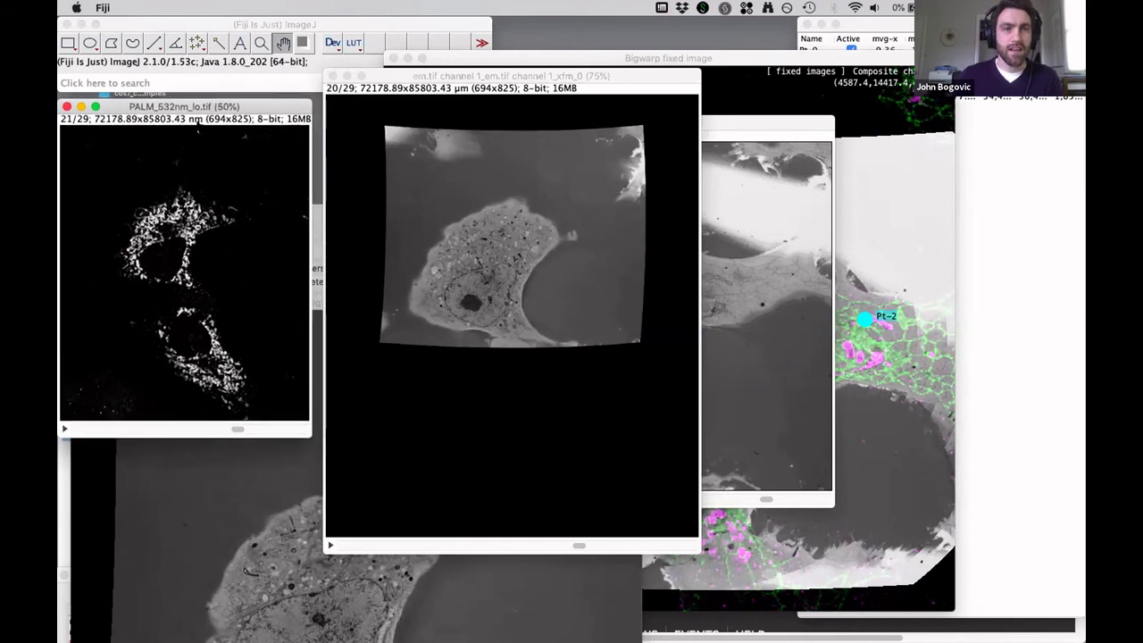
pyautogui.press('+')
pyautogui.moveTo(394, 78); pyautogui.dragTo(503, 117)
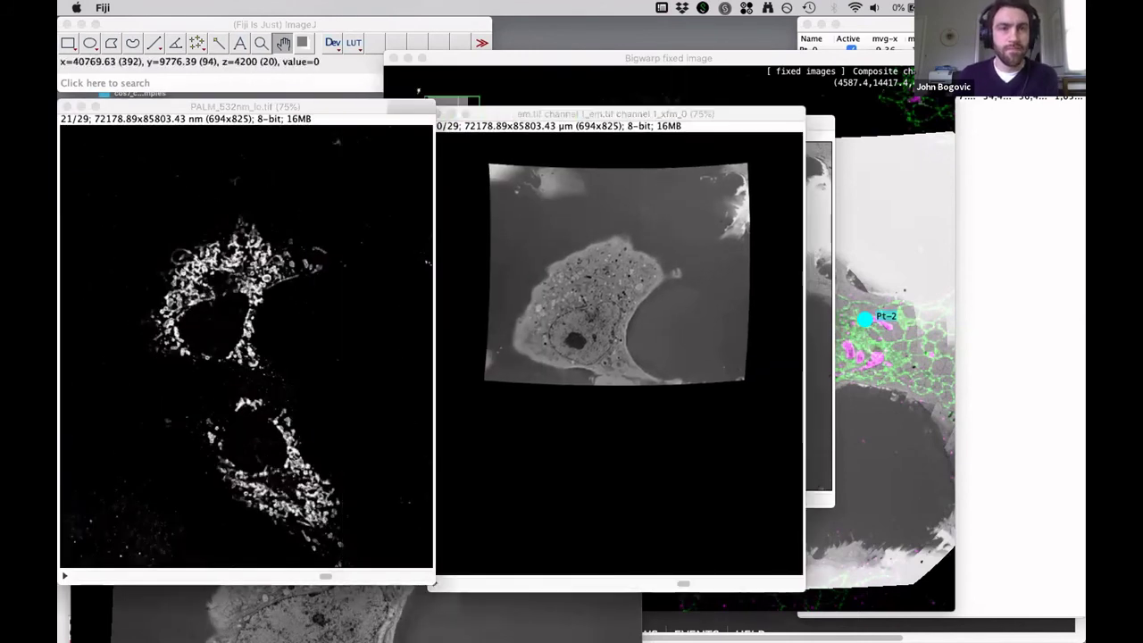
# Step: Check the image properties of the exported warped stack and of PALM_532nm_lo.tif, and close the exported stack
pyautogui.click(546, 265)
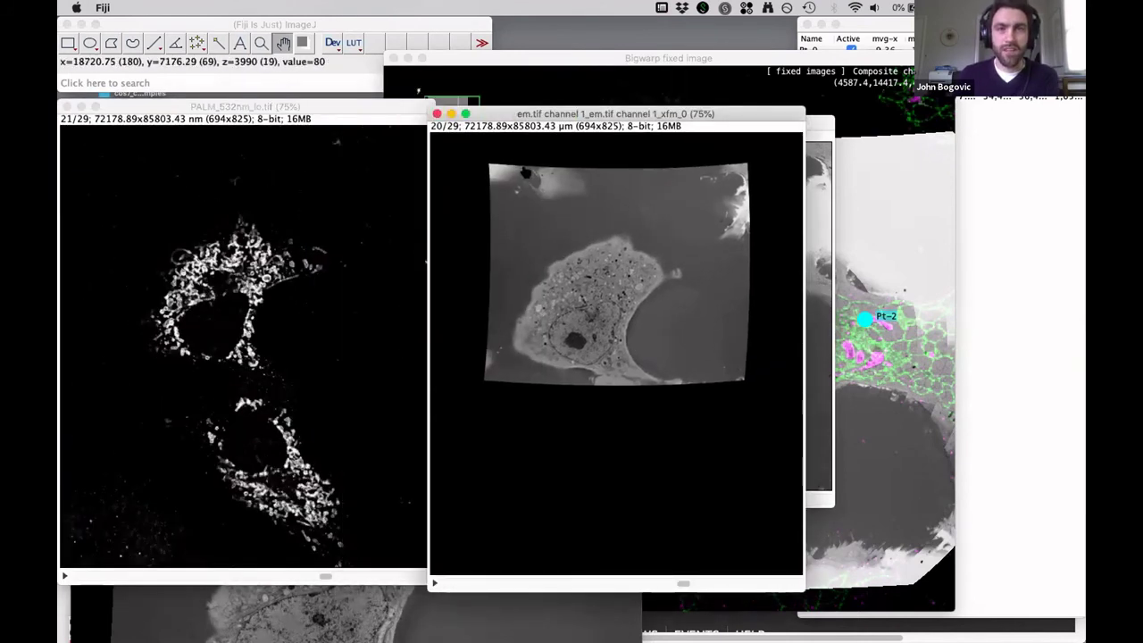
pyautogui.press('super+shift+p')
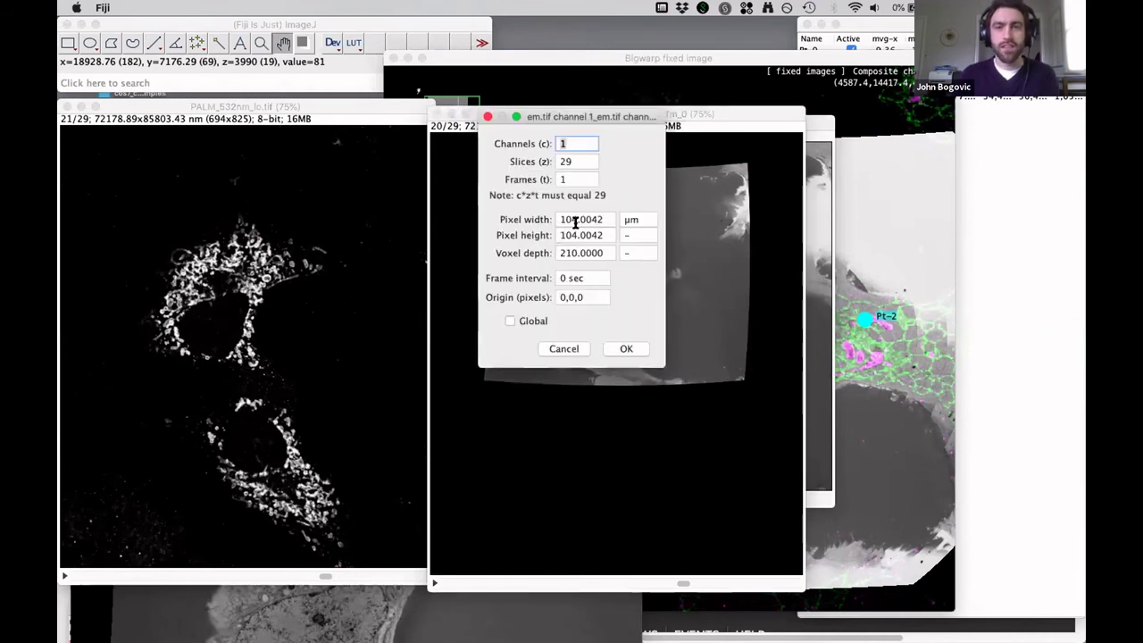
pyautogui.click(564, 348)
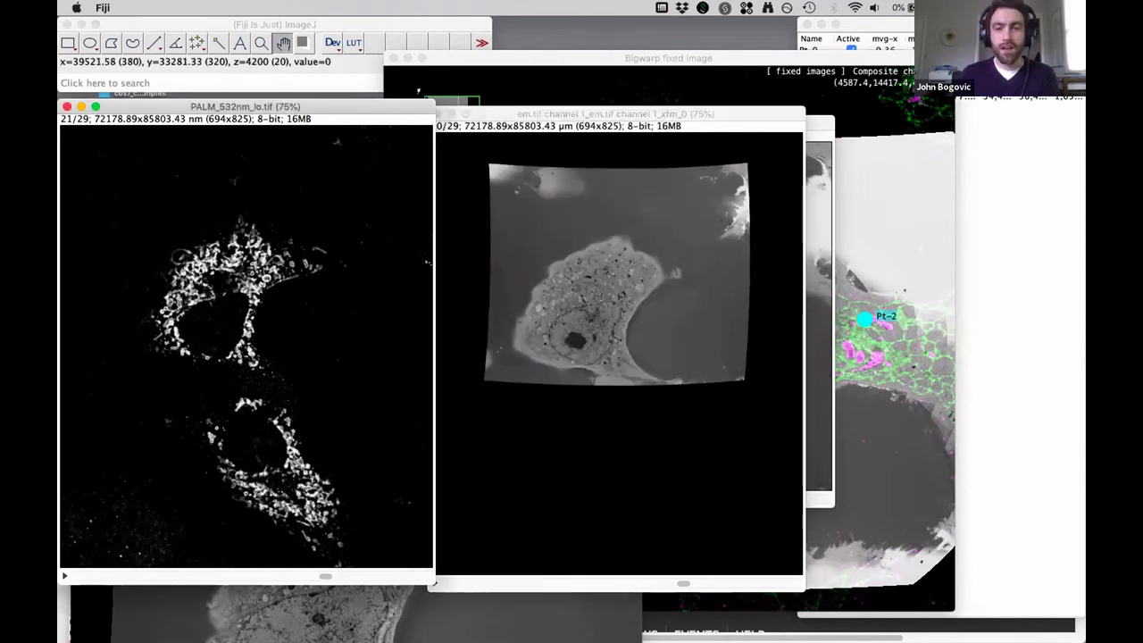
pyautogui.press('super+shift+p')
pyautogui.click(565, 348)
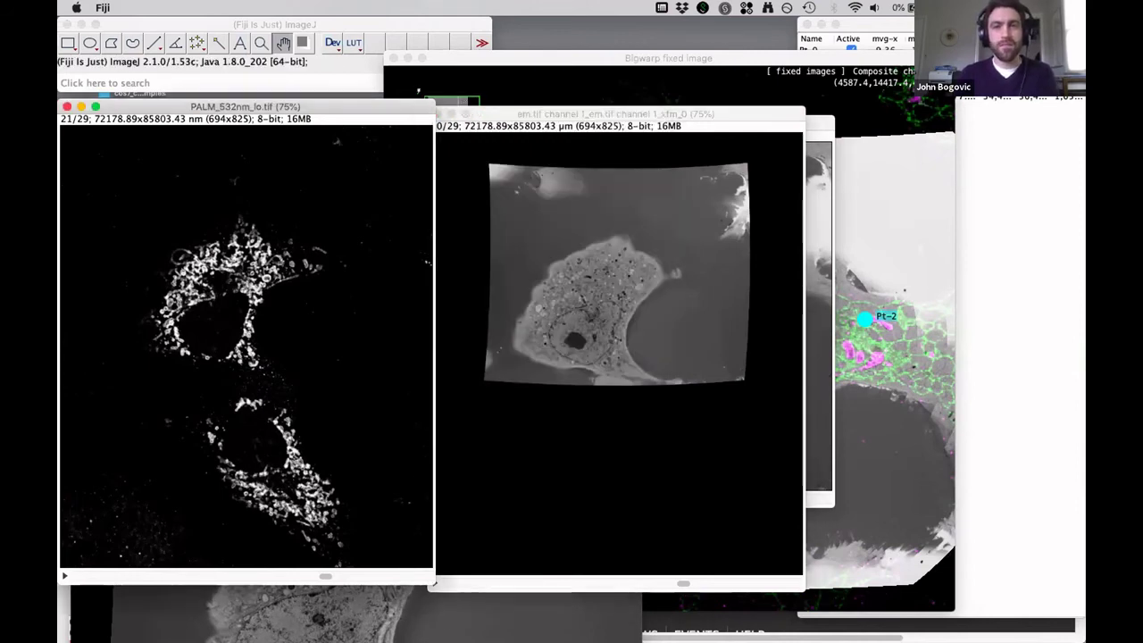
pyautogui.click(438, 114)
pyautogui.click(438, 114)
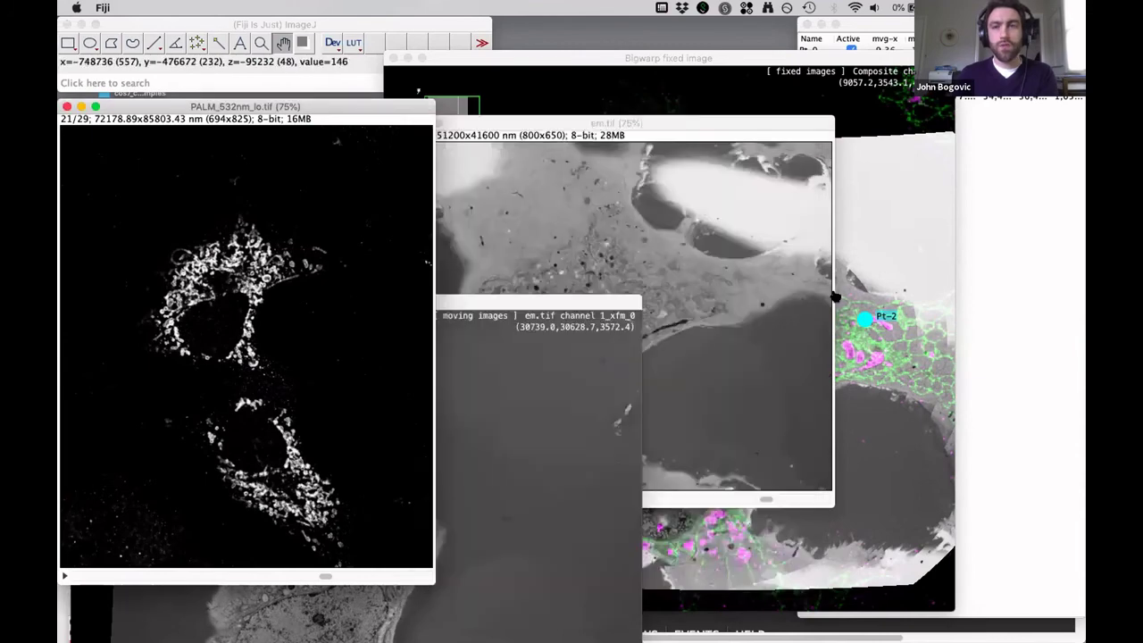
# Step: Reopen the Apply Big Warp transform settings from the fixed image, try the Specified resolution option and set the resolution back to Target
pyautogui.click(914, 285)
pyautogui.hotkey('ctrl', 'e')
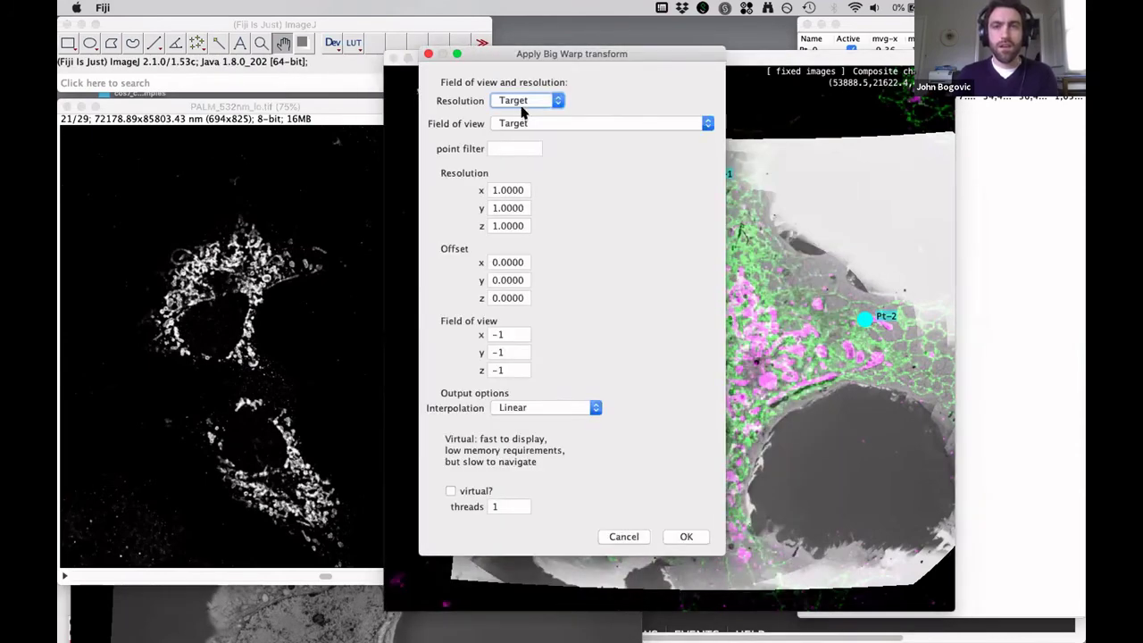
pyautogui.moveTo(690, 55); pyautogui.dragTo(727, 77)
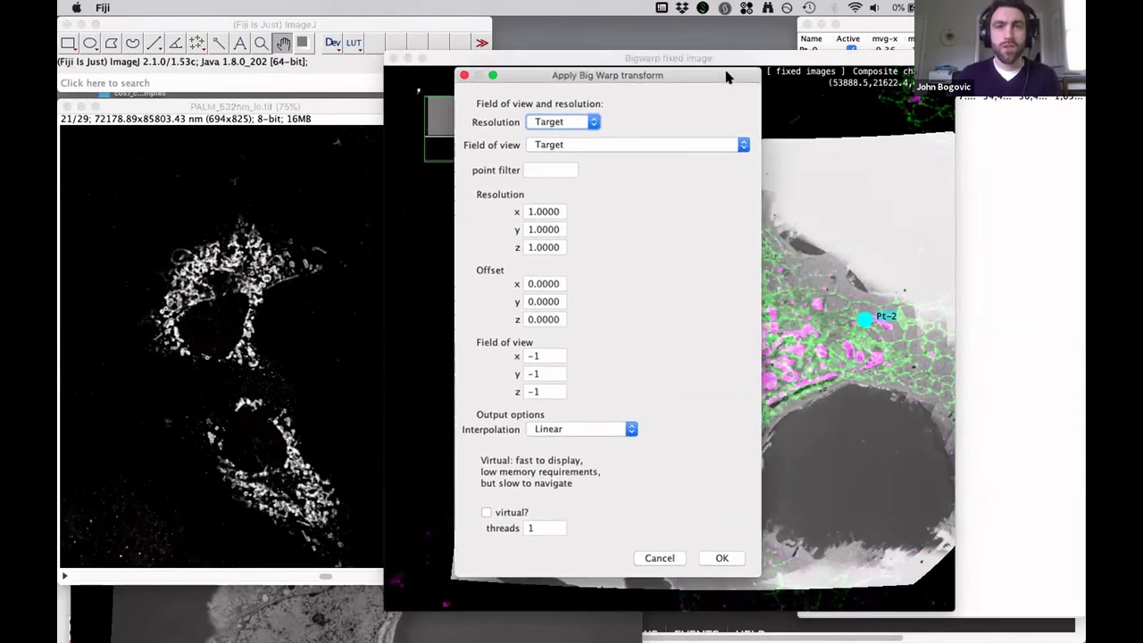
pyautogui.click(551, 121)
pyautogui.click(551, 121)
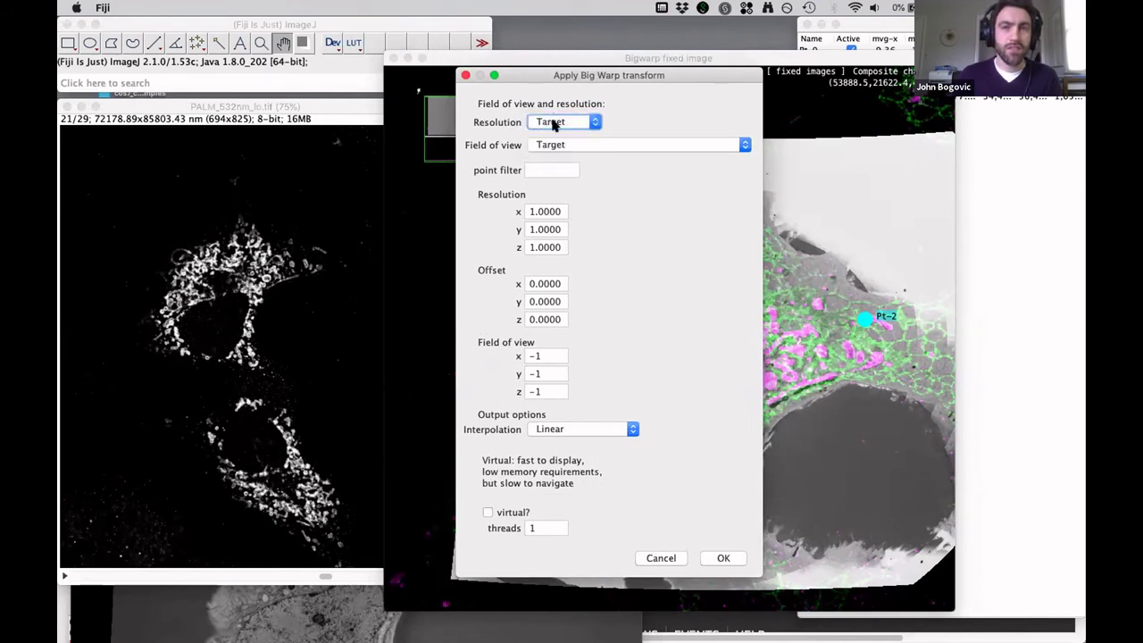
pyautogui.click(548, 122)
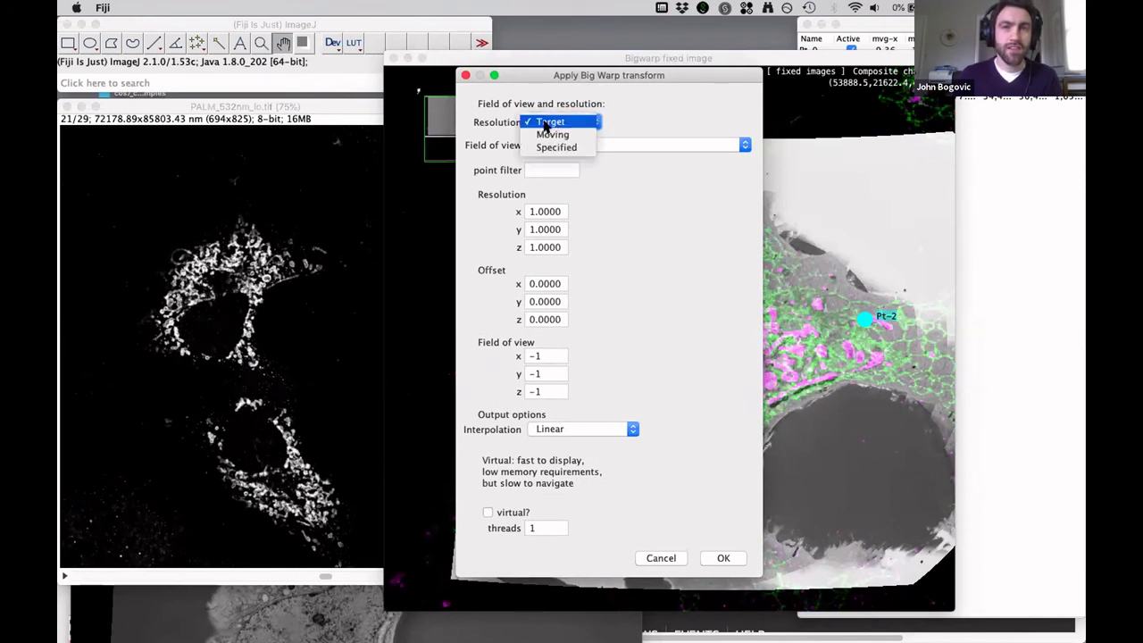
pyautogui.click(557, 147)
pyautogui.click(547, 124)
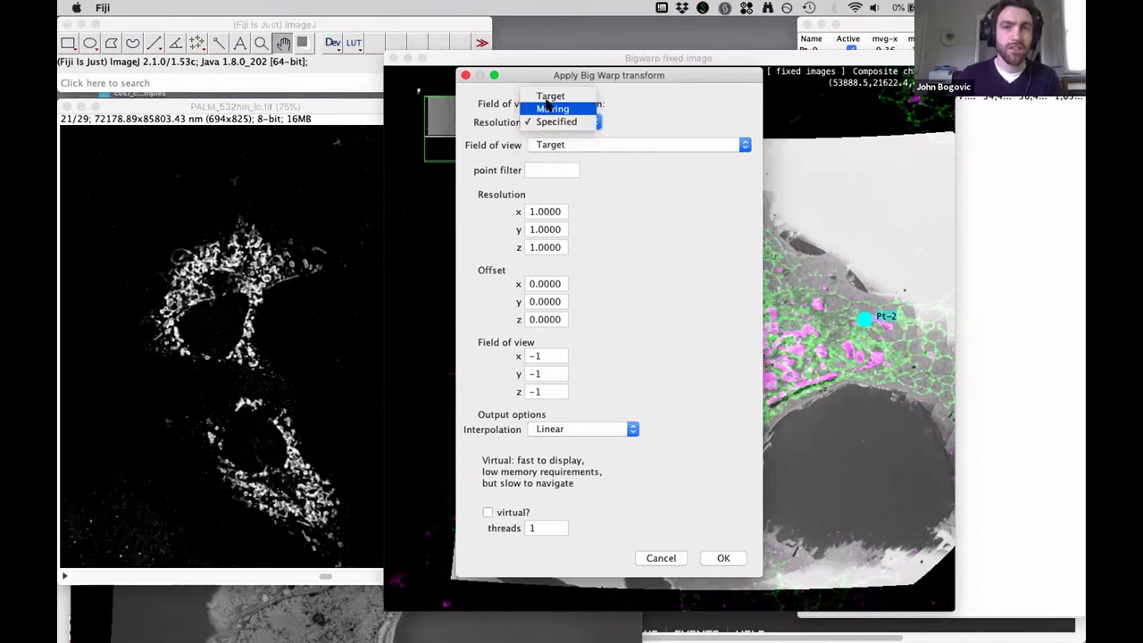
pyautogui.click(545, 95)
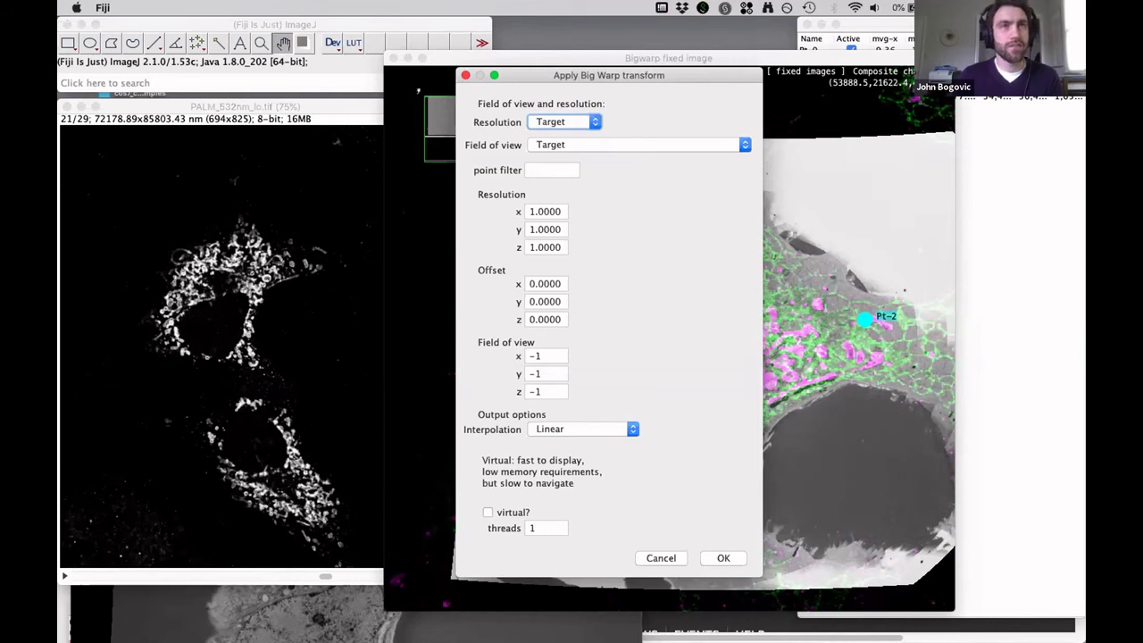
# Step: Choose the Specified resolution for the warped export and set the x and y resolution to 200
pyautogui.click(558, 125)
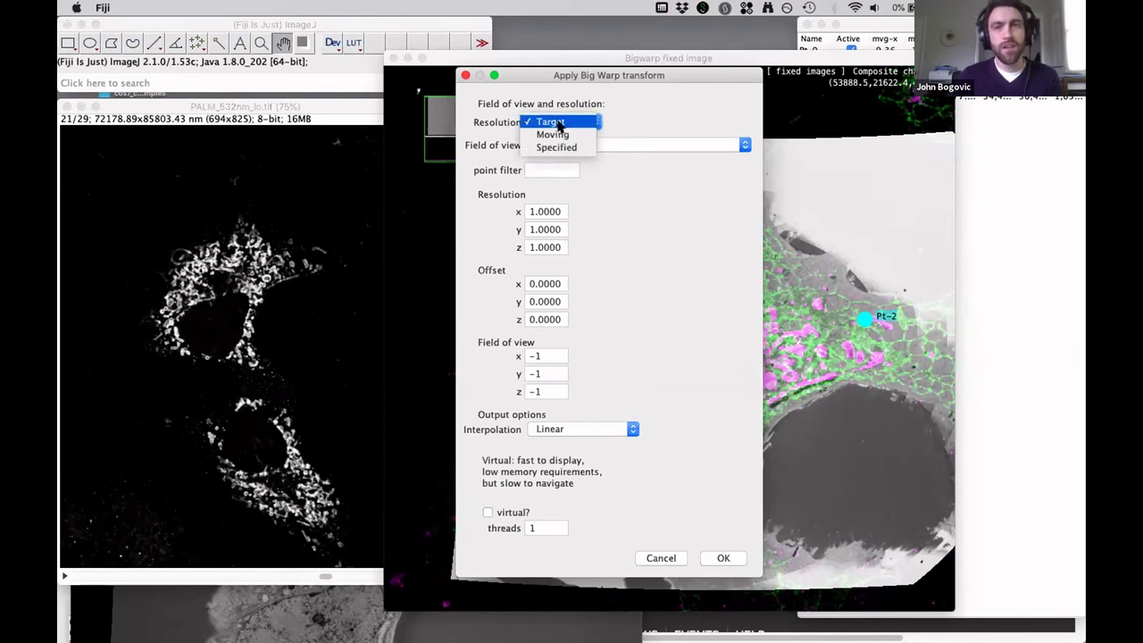
pyautogui.click(563, 148)
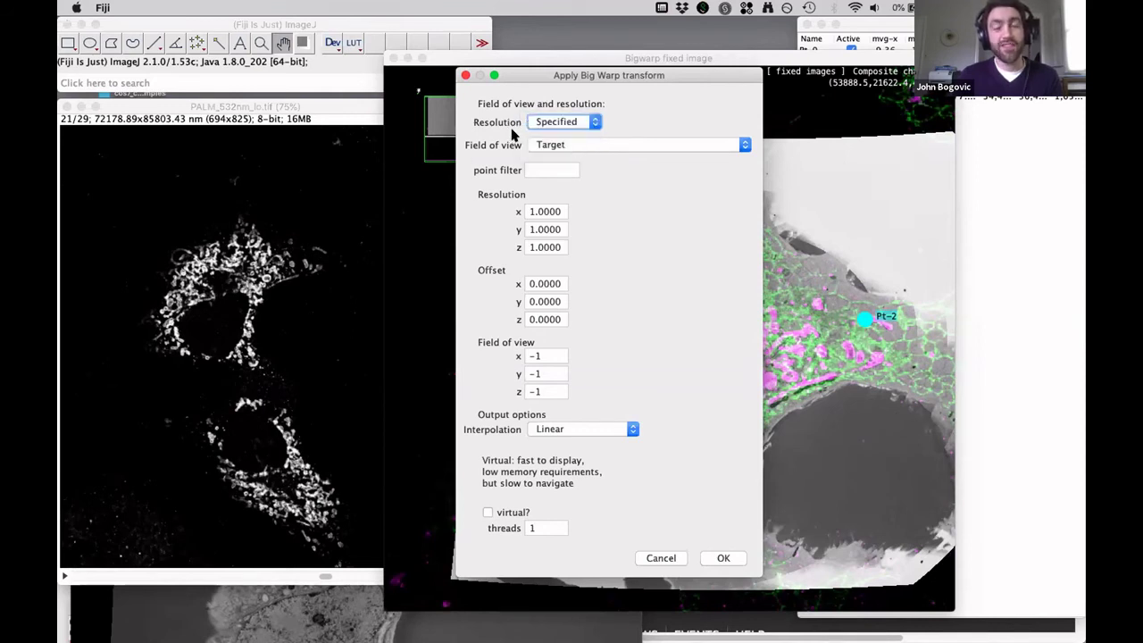
pyautogui.doubleClick(565, 209)
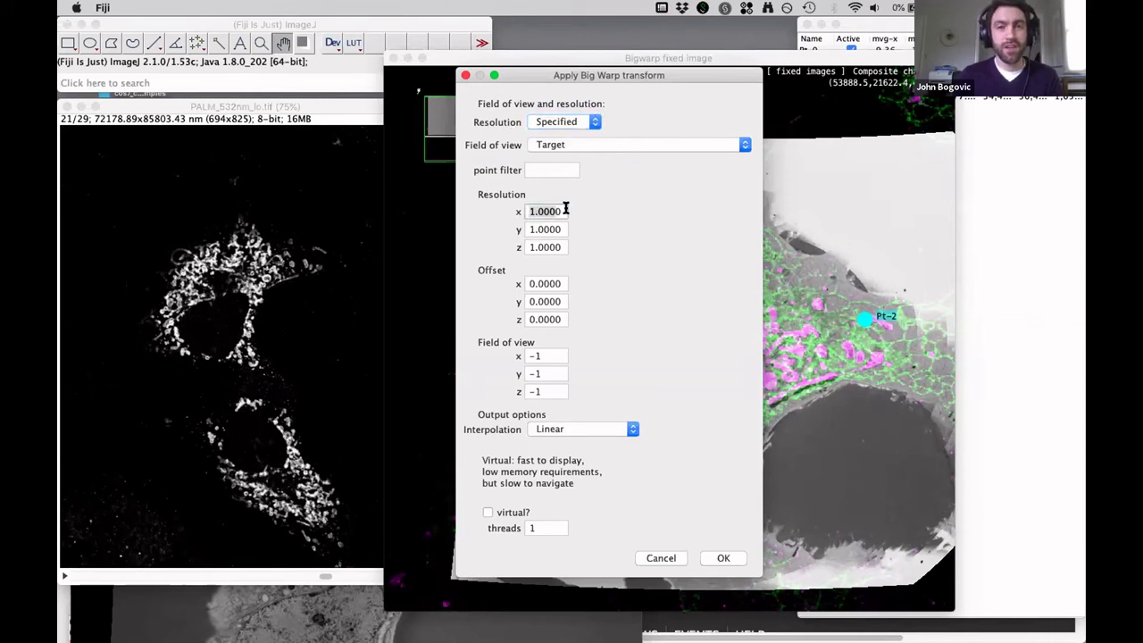
pyautogui.write('2000')
pyautogui.press('Tab')
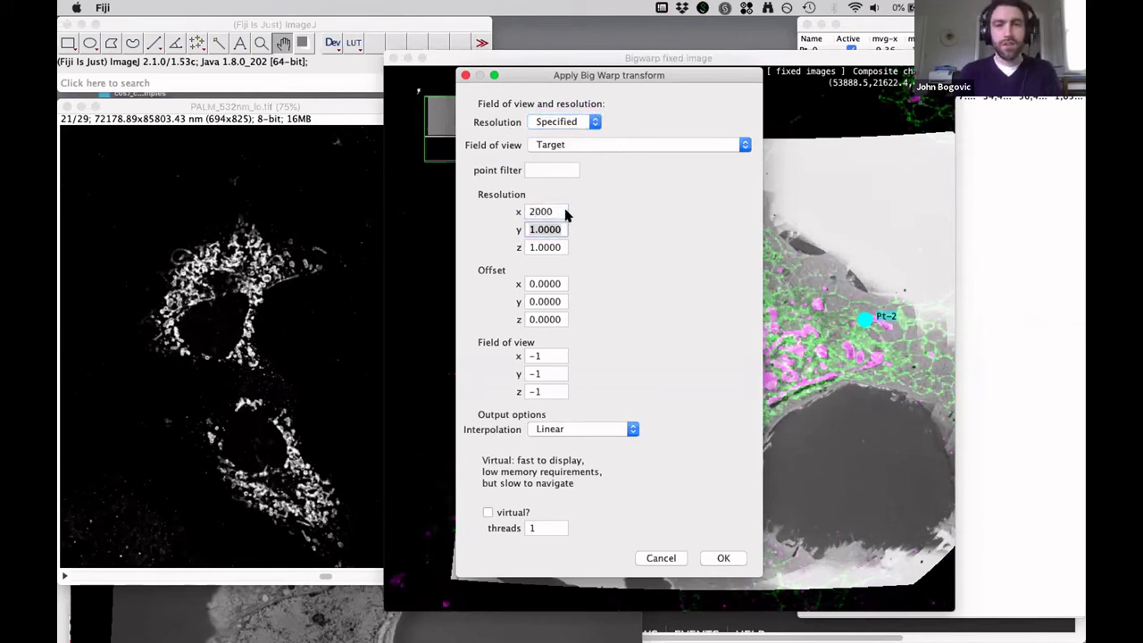
pyautogui.click(553, 212)
pyautogui.click(554, 215)
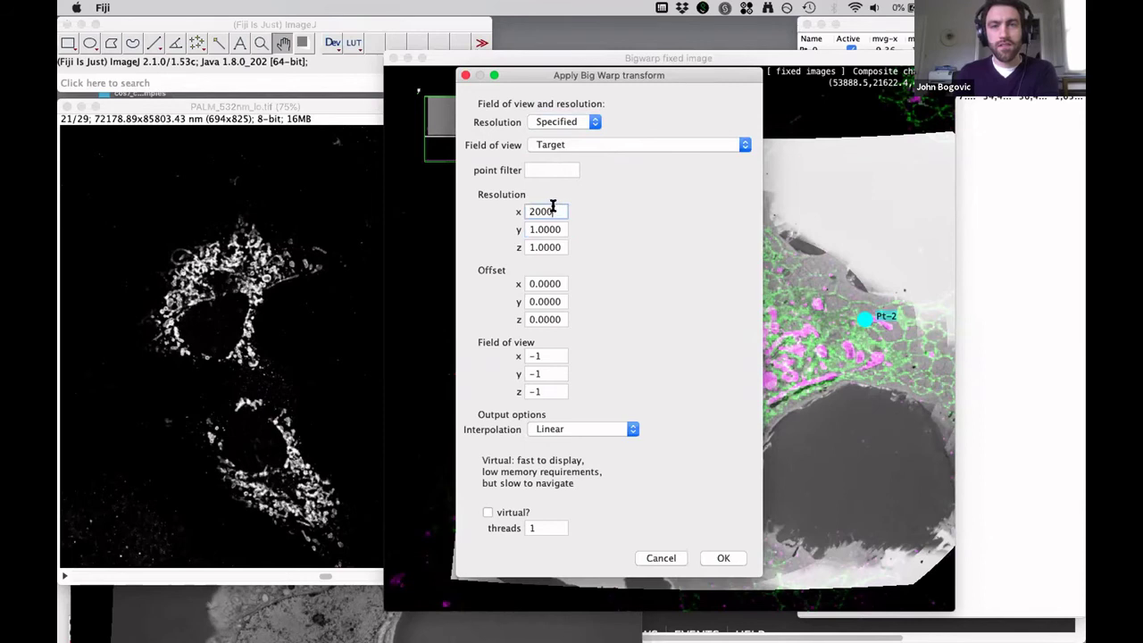
pyautogui.press('BackSpace')
pyautogui.press('Tab')
pyautogui.write('200')
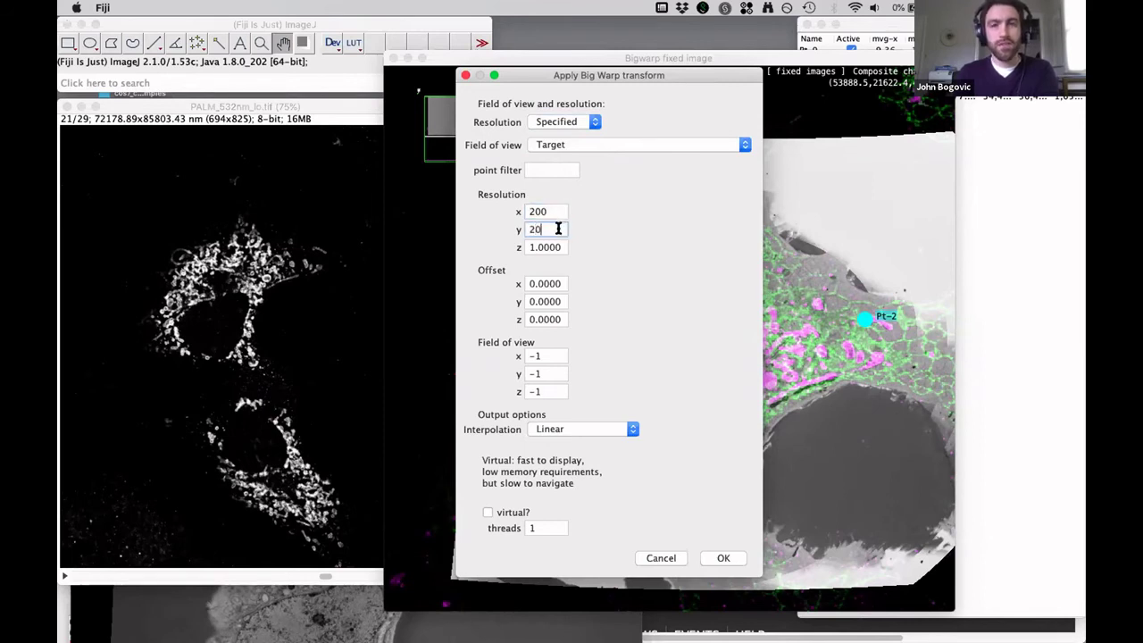
# Step: Set the z resolution to 400 and export the warped em.tif stack with the Target field of view
pyautogui.click(555, 247)
pyautogui.write('400')
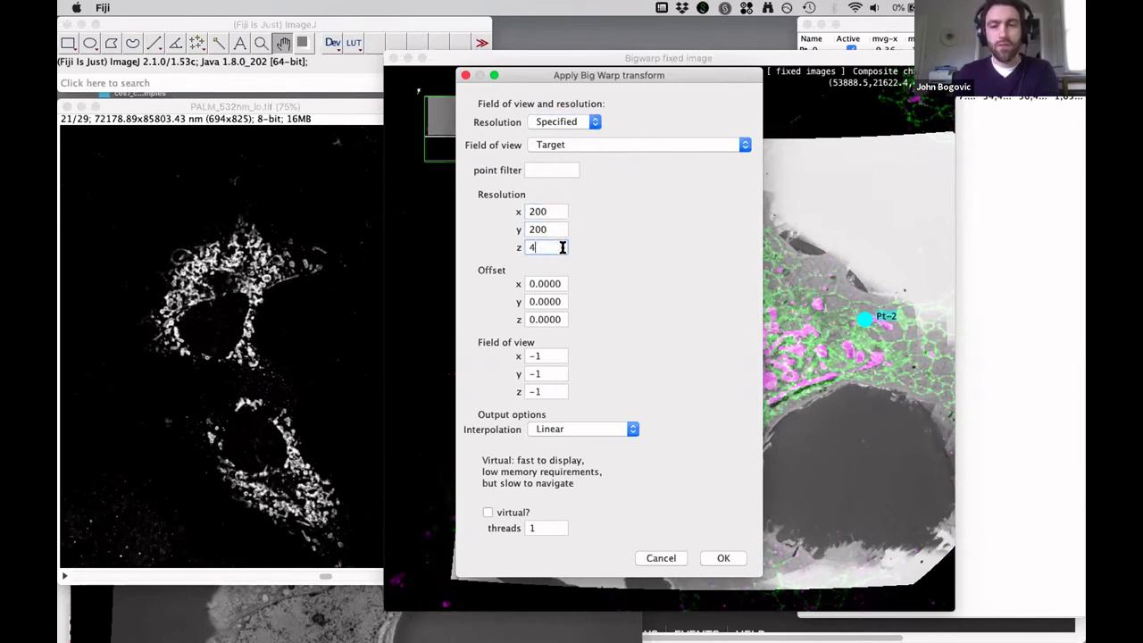
pyautogui.click(556, 231)
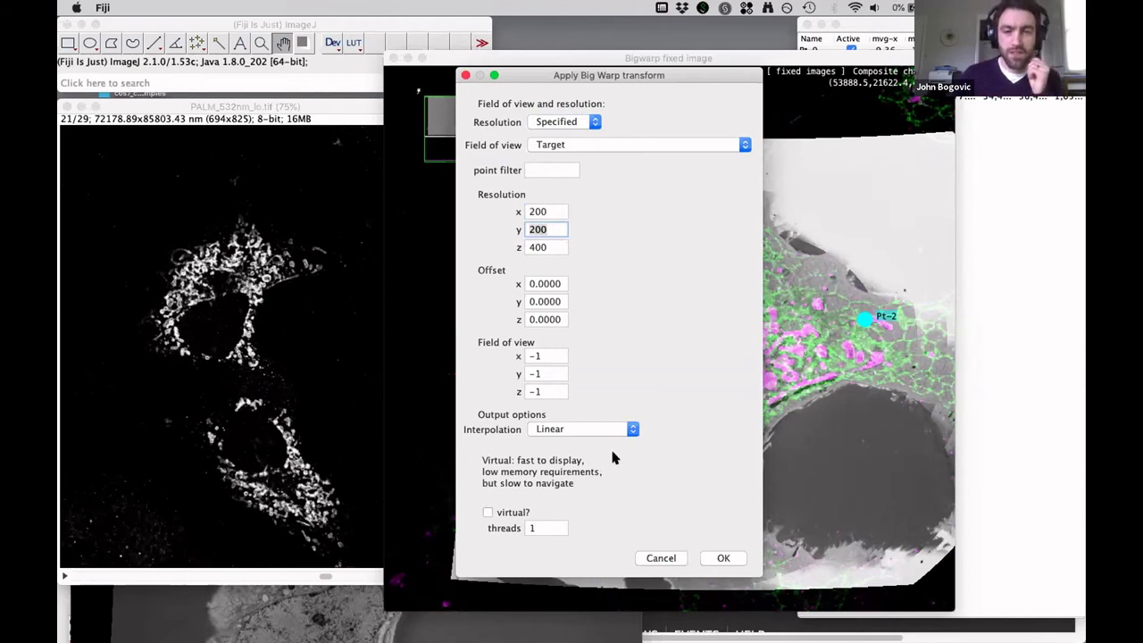
pyautogui.click(722, 557)
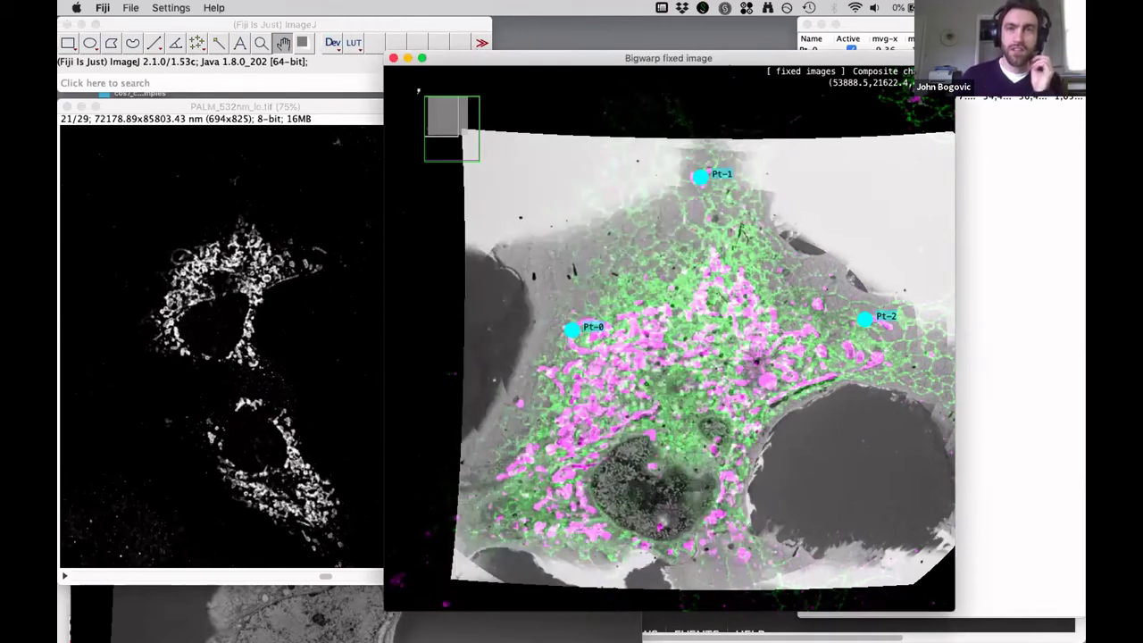
# Step: Zoom the newly exported warped stack to 150% and bring it to slice 10, clear of the fixed image
pyautogui.moveTo(753, 64); pyautogui.dragTo(862, 66)
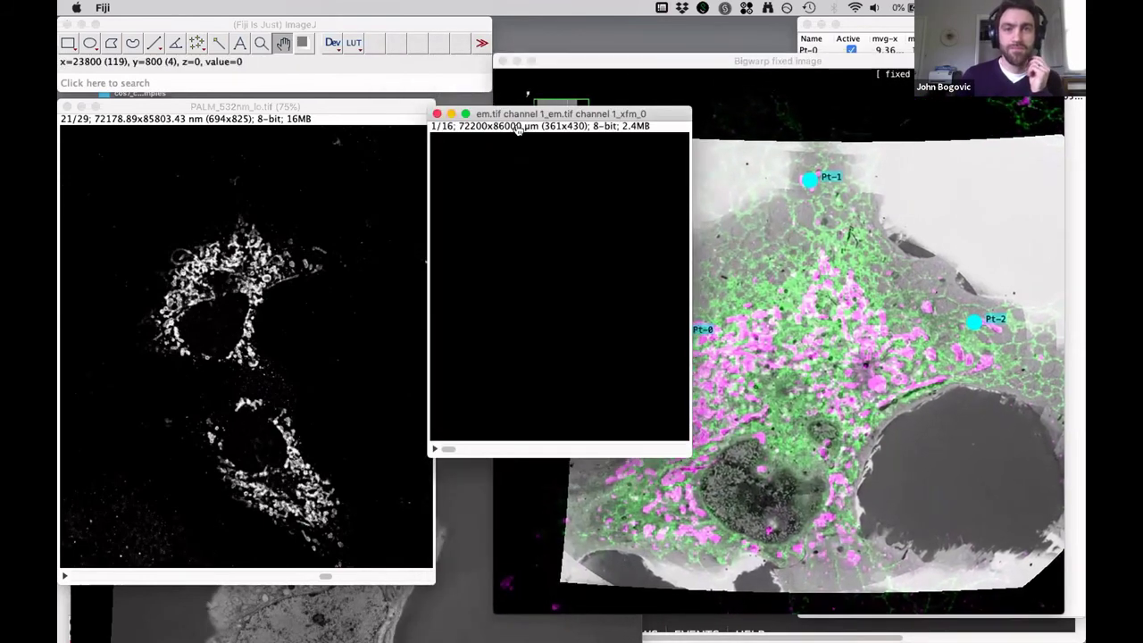
pyautogui.press('+')
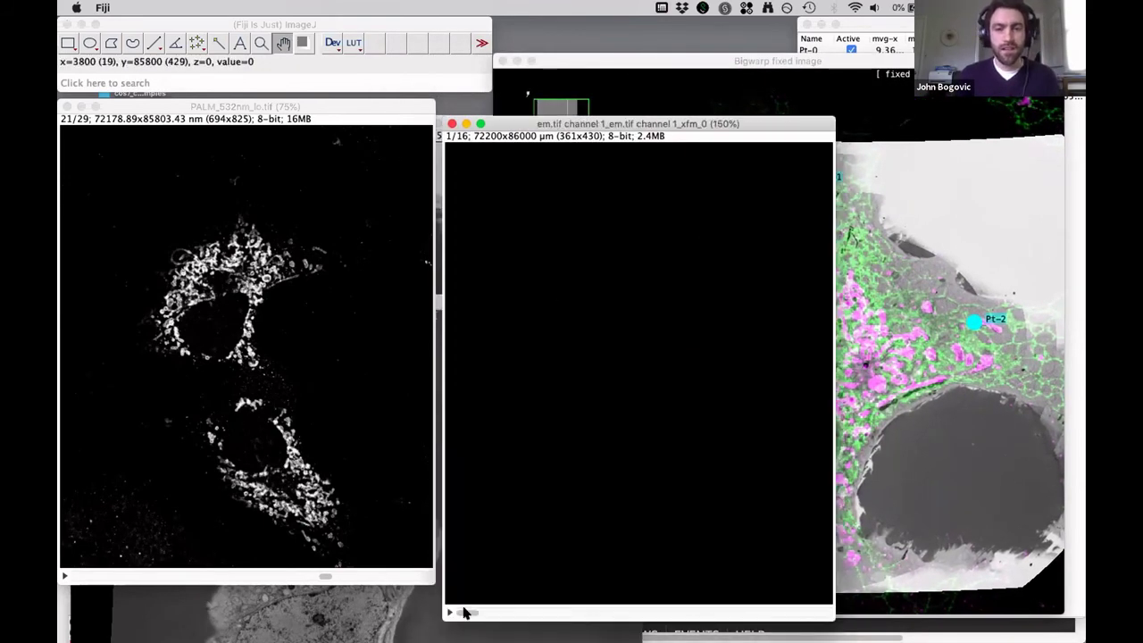
pyautogui.moveTo(462, 612); pyautogui.dragTo(715, 612)
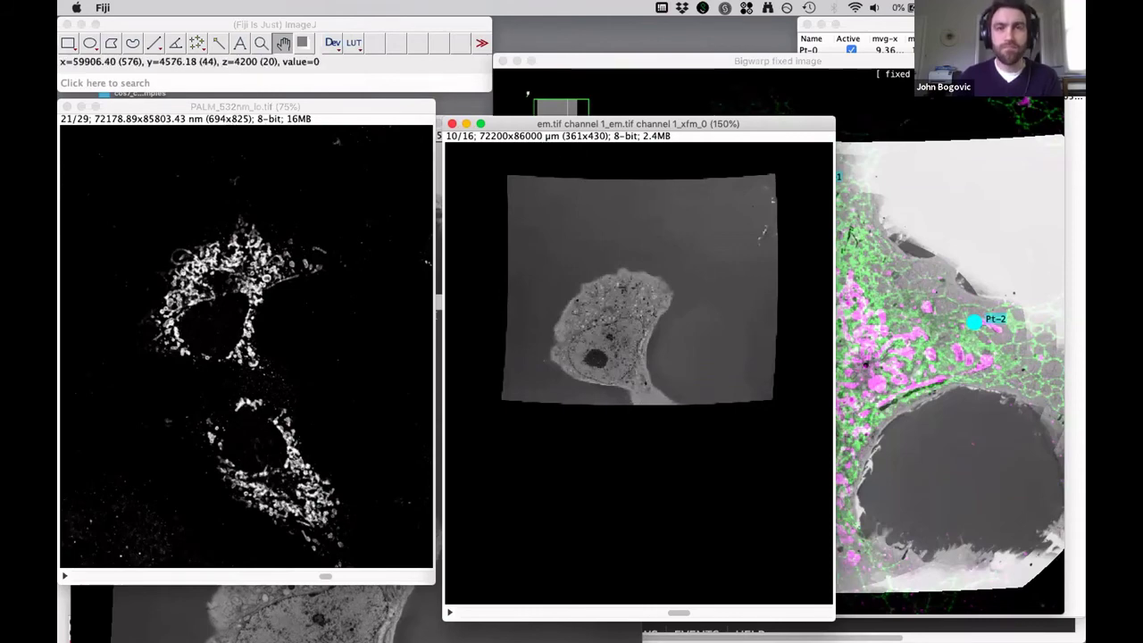
pyautogui.moveTo(521, 124); pyautogui.dragTo(525, 103)
# Step: Close the exported warped stack and PALM_532nm_lo.tif, and move the BigWarp fixed image beside the landmark table
pyautogui.click(456, 102)
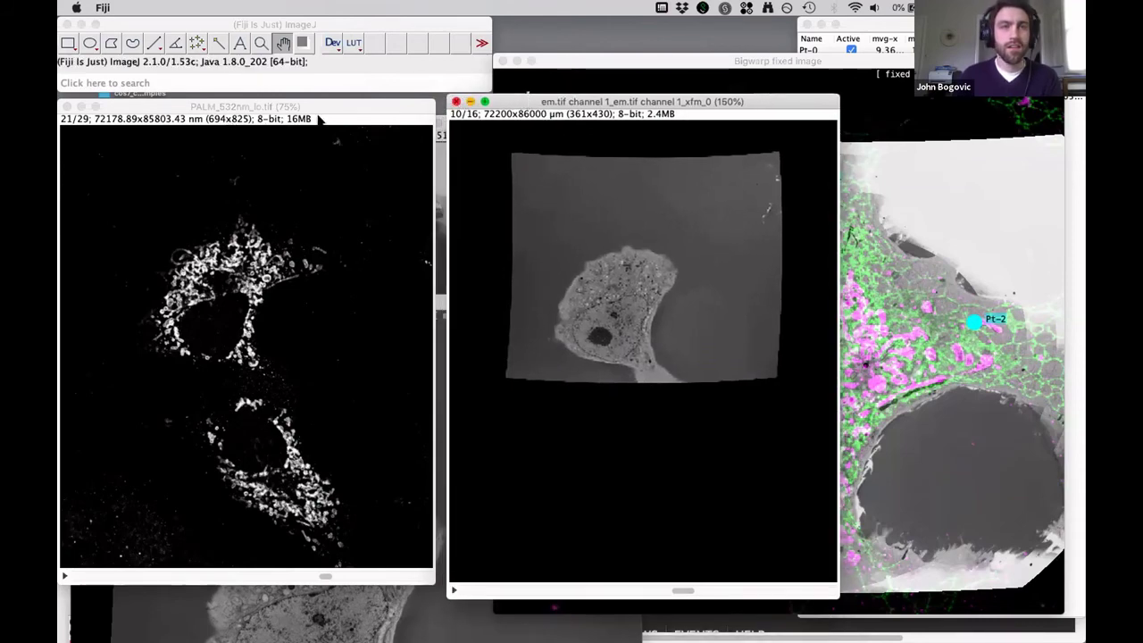
pyautogui.click(65, 107)
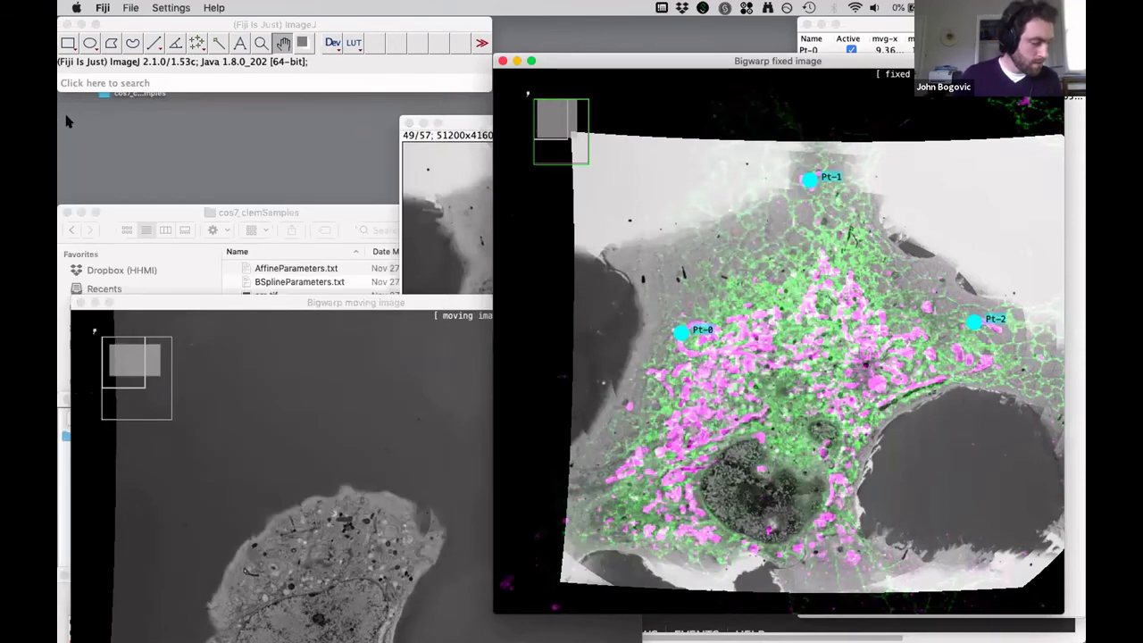
pyautogui.moveTo(702, 61); pyautogui.dragTo(443, 80)
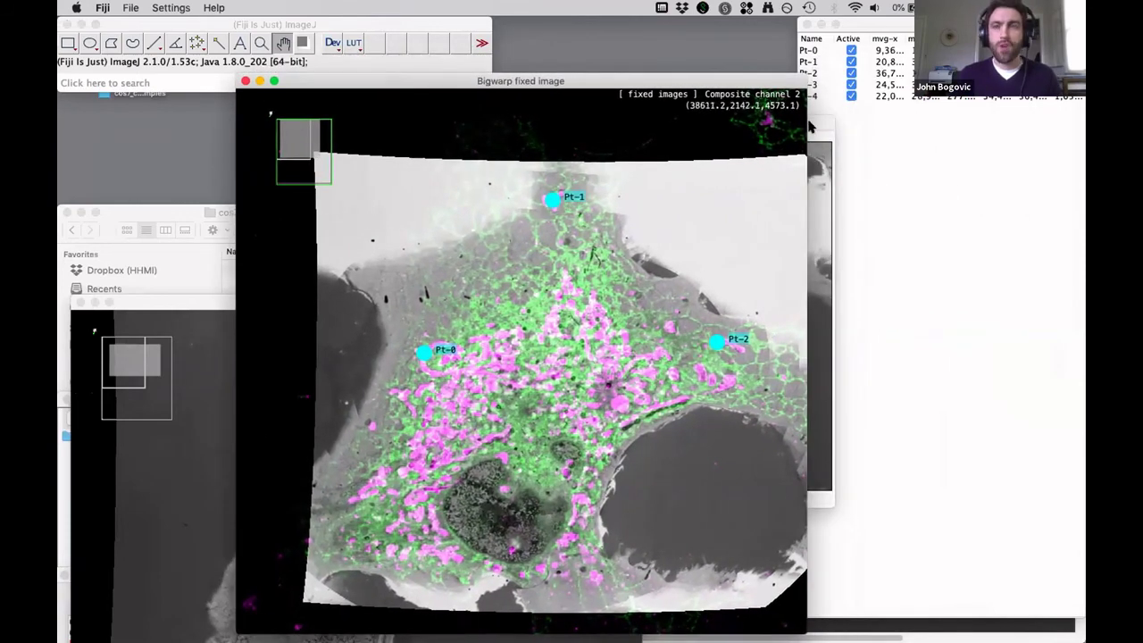
pyautogui.click(893, 126)
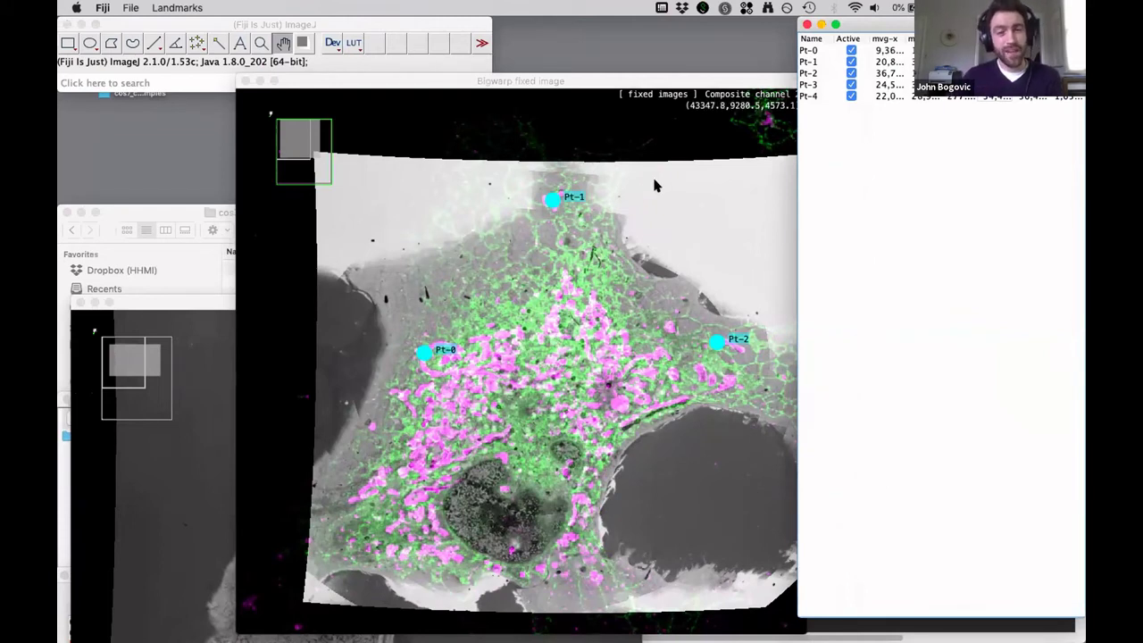
pyautogui.click(461, 81)
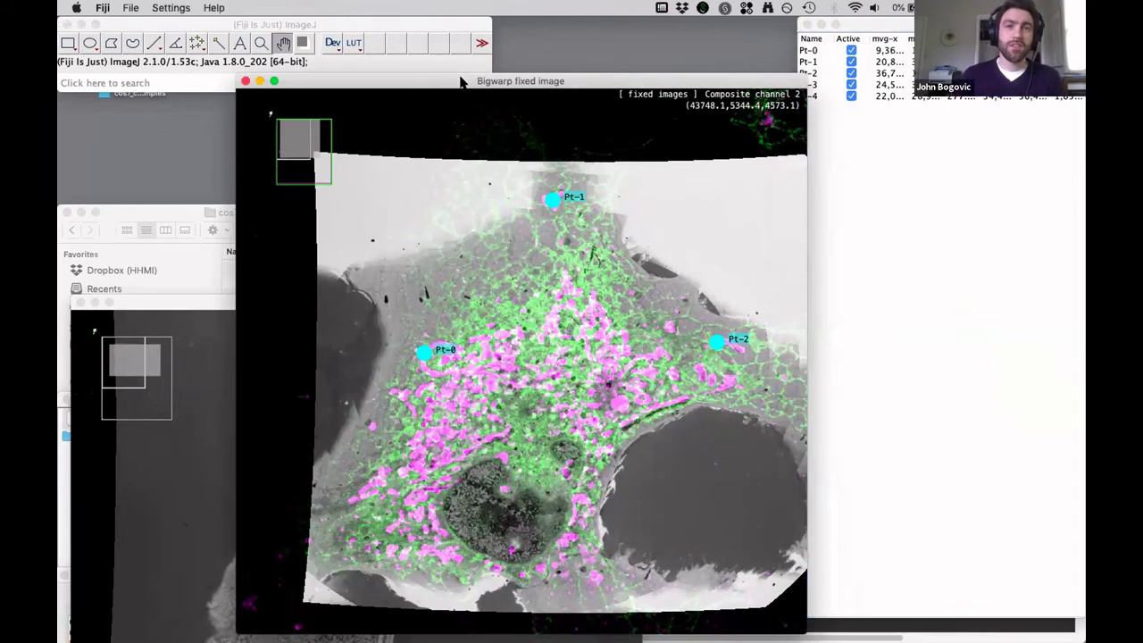
pyautogui.click(952, 166)
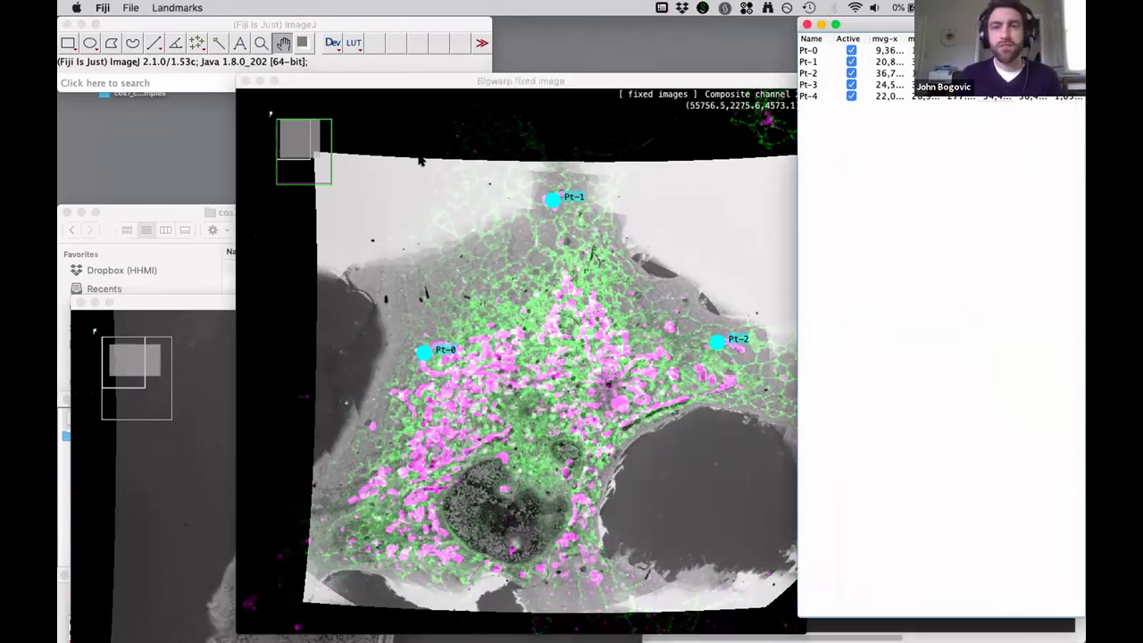
pyautogui.click(330, 86)
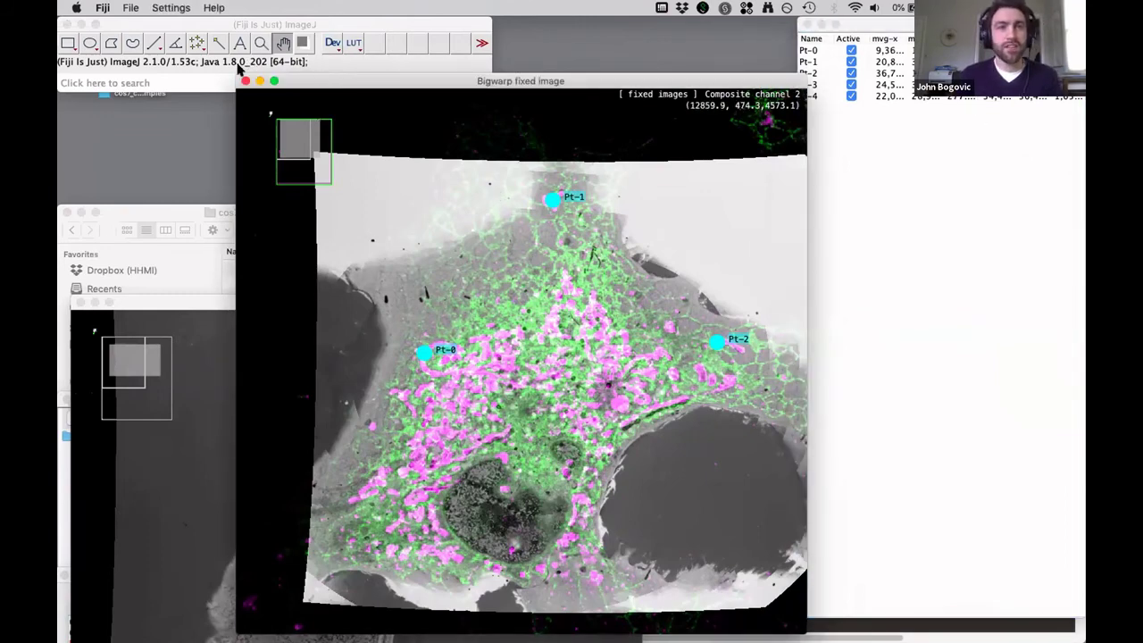
pyautogui.click(186, 27)
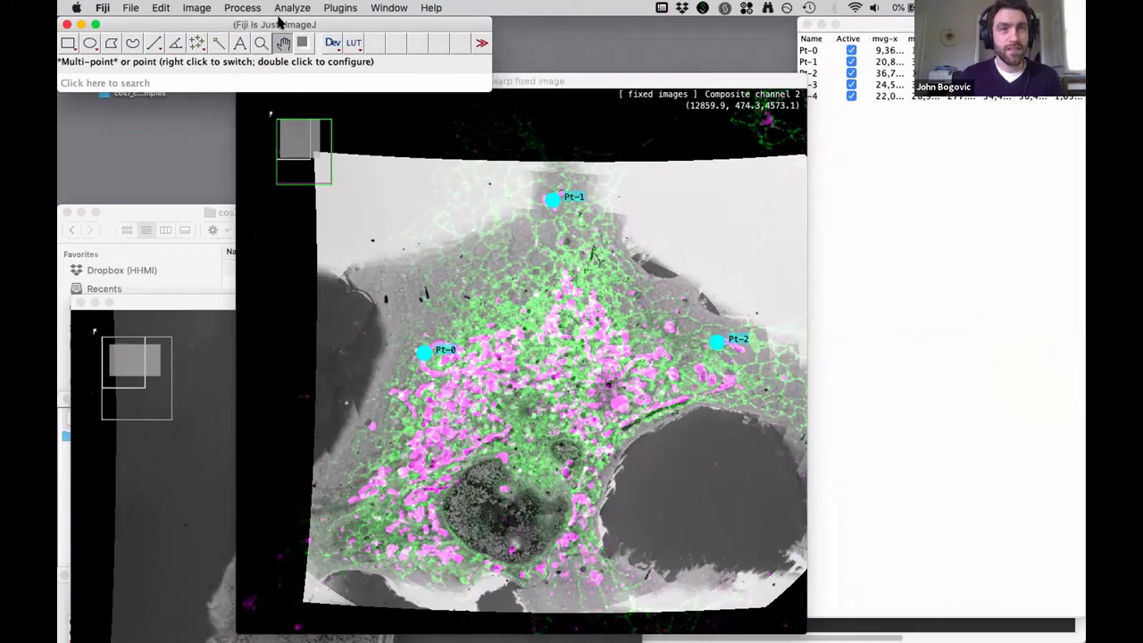
# Step: Export the warp field from the BigWarp fixed image, keeping the affine part and using 1 thread
pyautogui.click(291, 100)
pyautogui.click(171, 8)
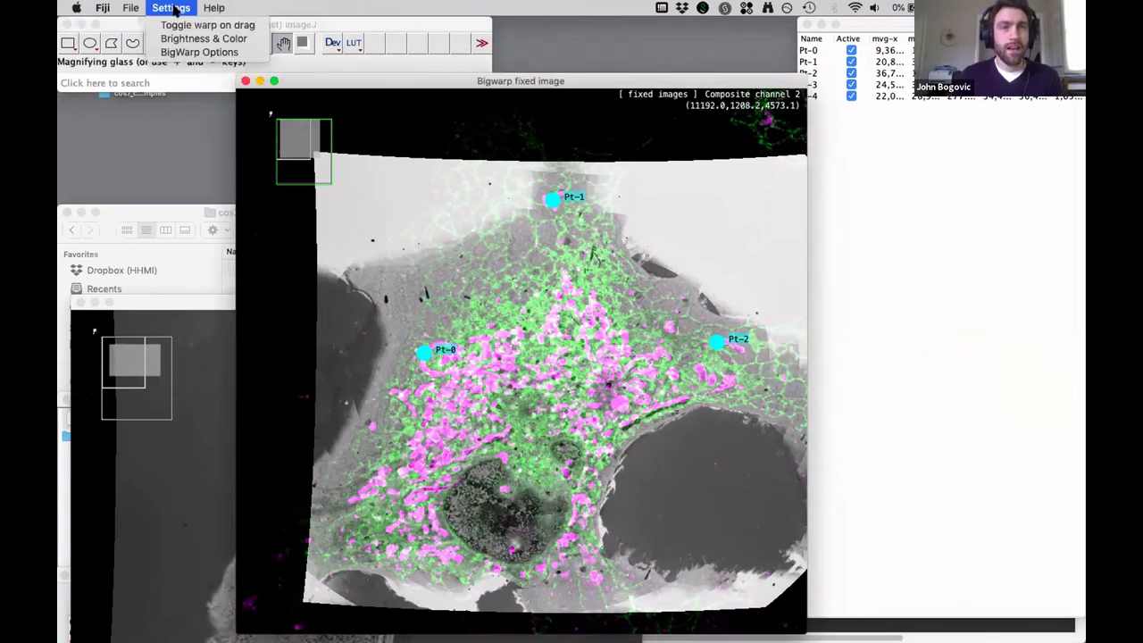
pyautogui.moveTo(126, 9)
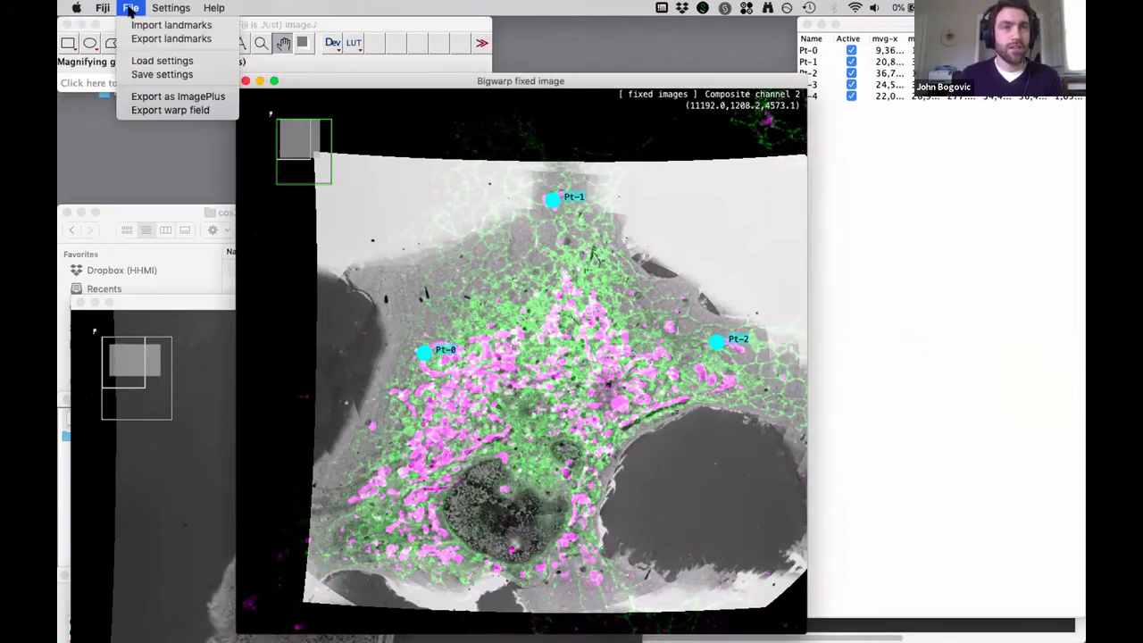
pyautogui.click(178, 111)
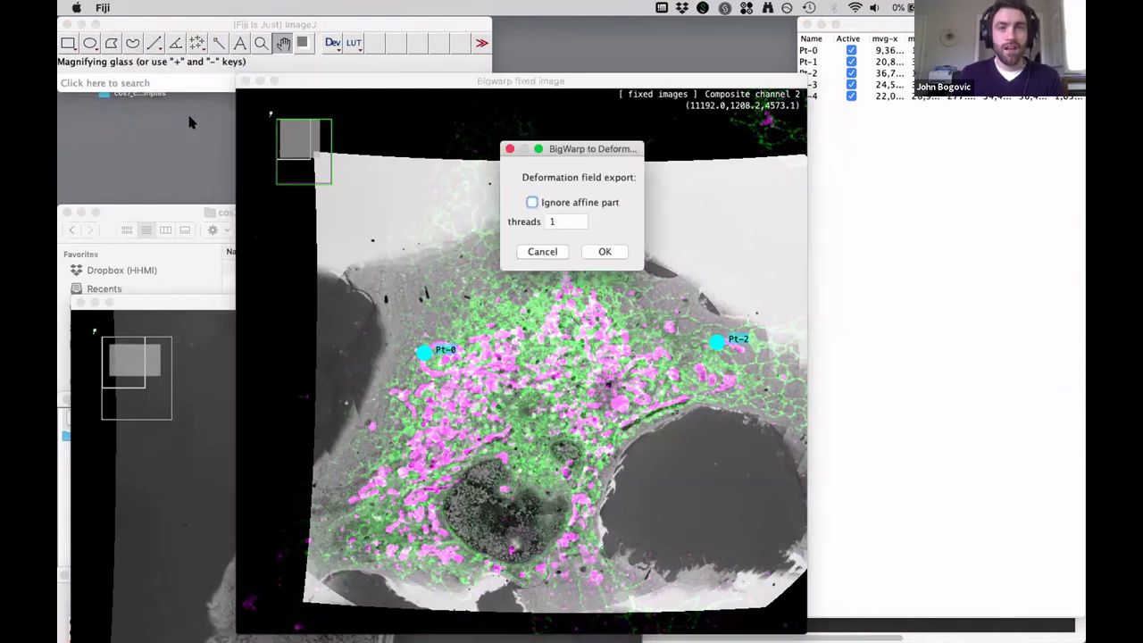
pyautogui.click(605, 252)
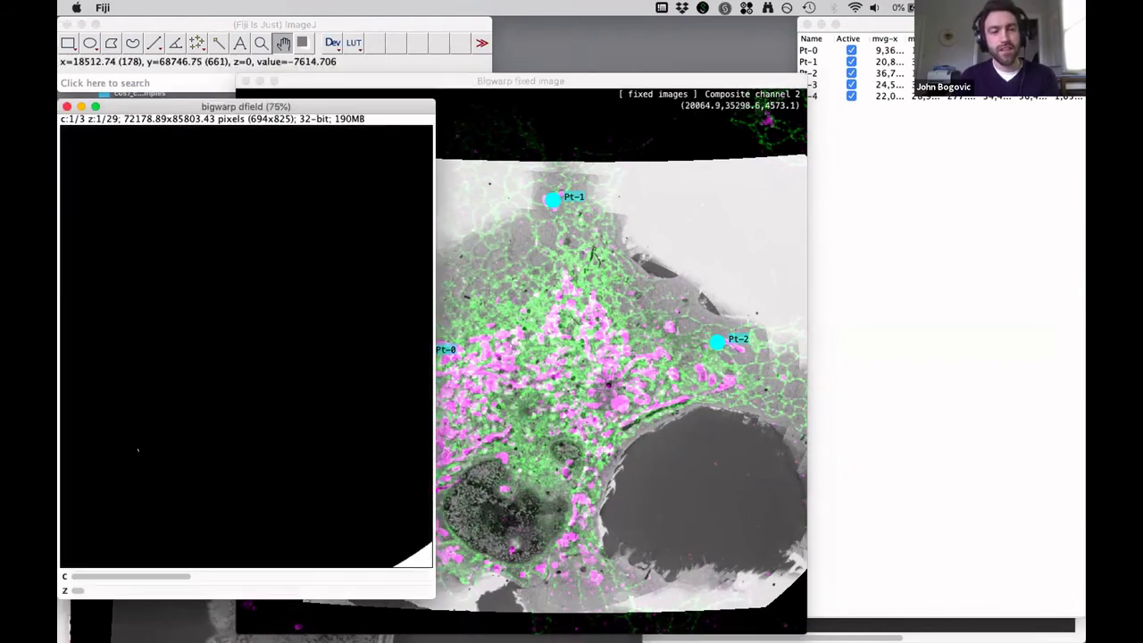
# Step: Show channel 2, slice 12 of the exported warp field and auto-adjust its brightness and contrast
pyautogui.moveTo(78, 590); pyautogui.dragTo(227, 585)
pyautogui.click(250, 576)
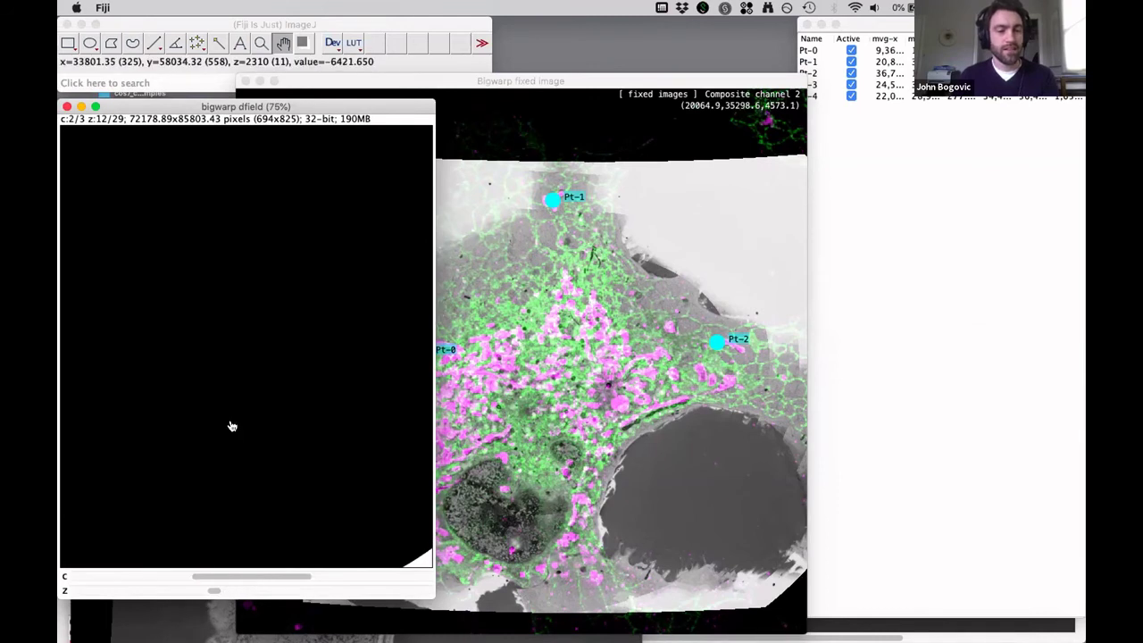
pyautogui.hotkey('ctrl', 'shift', 'c')
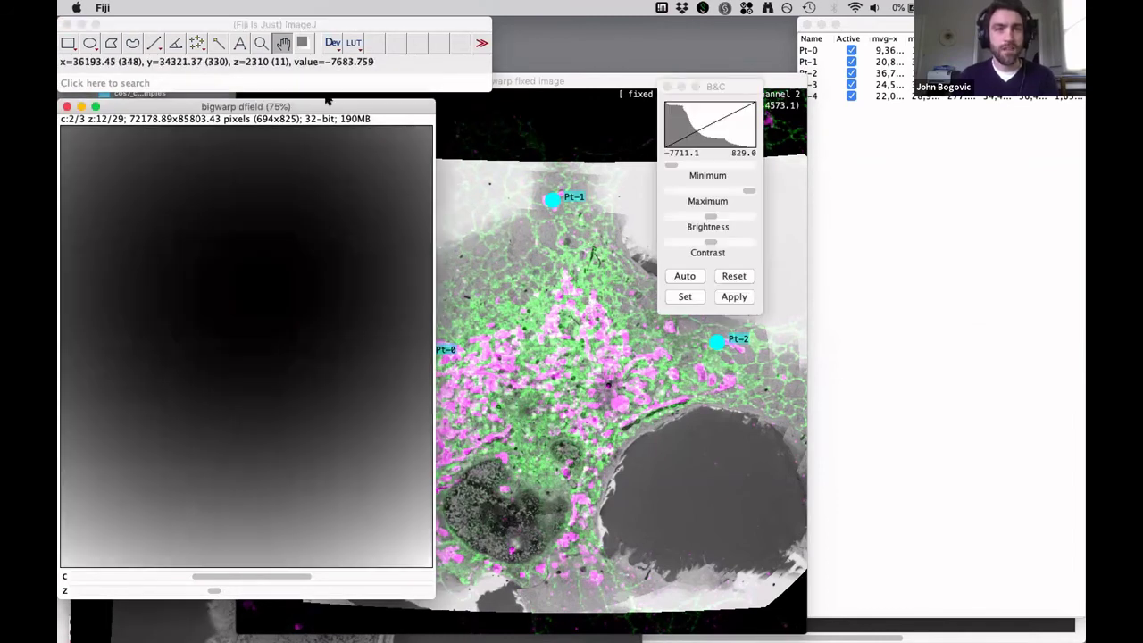
pyautogui.click(685, 275)
pyautogui.click(666, 86)
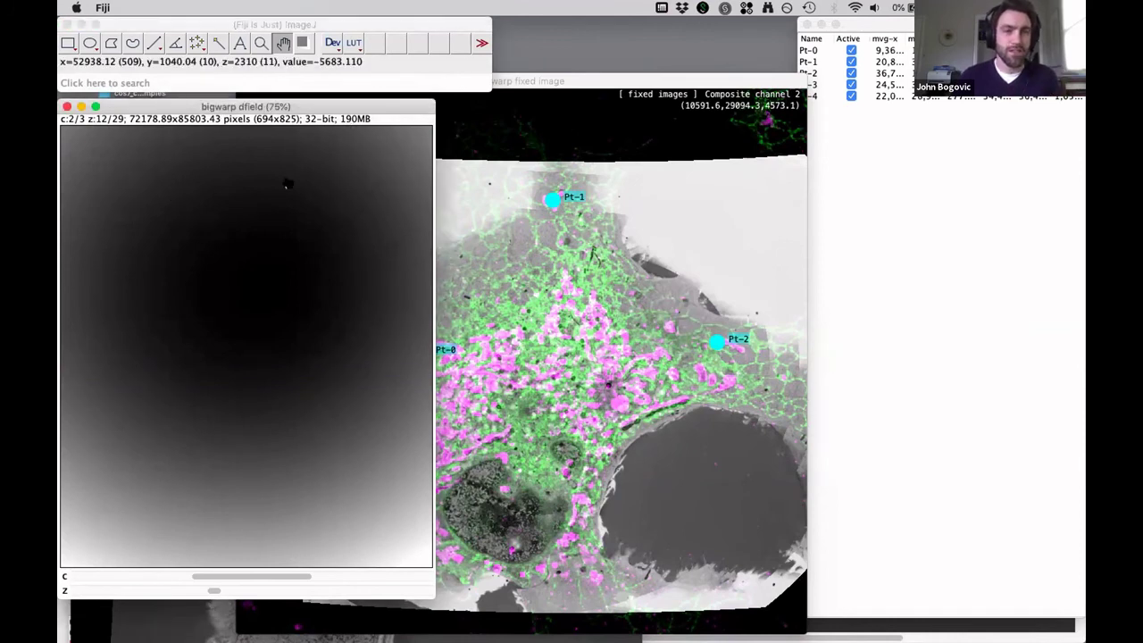
# Step: Flip back and forth through the three channels of the warp field at slice 12 to compare the displacement components
pyautogui.moveTo(255, 107); pyautogui.dragTo(305, 107)
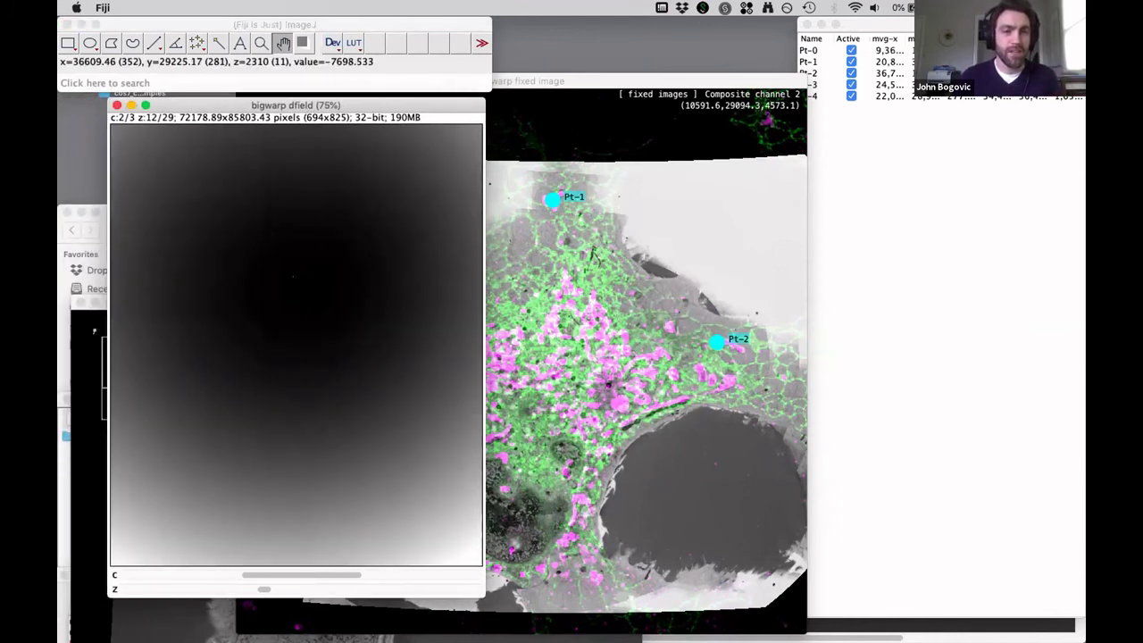
pyautogui.press('Right')
pyautogui.press('Left')
pyautogui.press('Left')
pyautogui.press('Right')
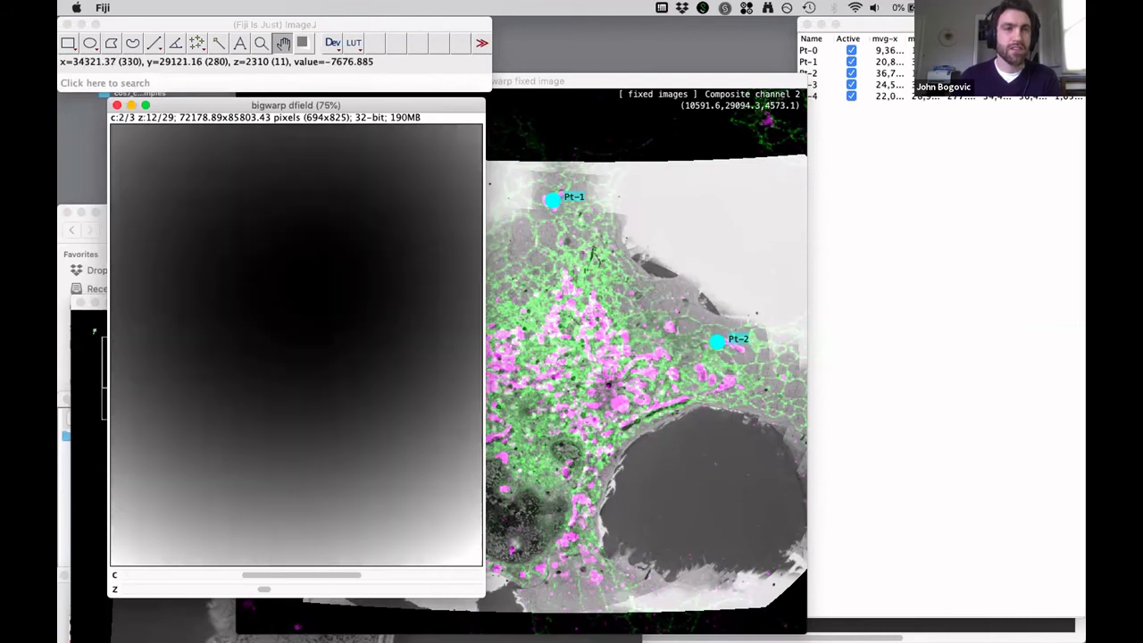
pyautogui.press('Right')
pyautogui.press('Left')
pyautogui.press('Left')
pyautogui.press('Right')
pyautogui.press('Right')
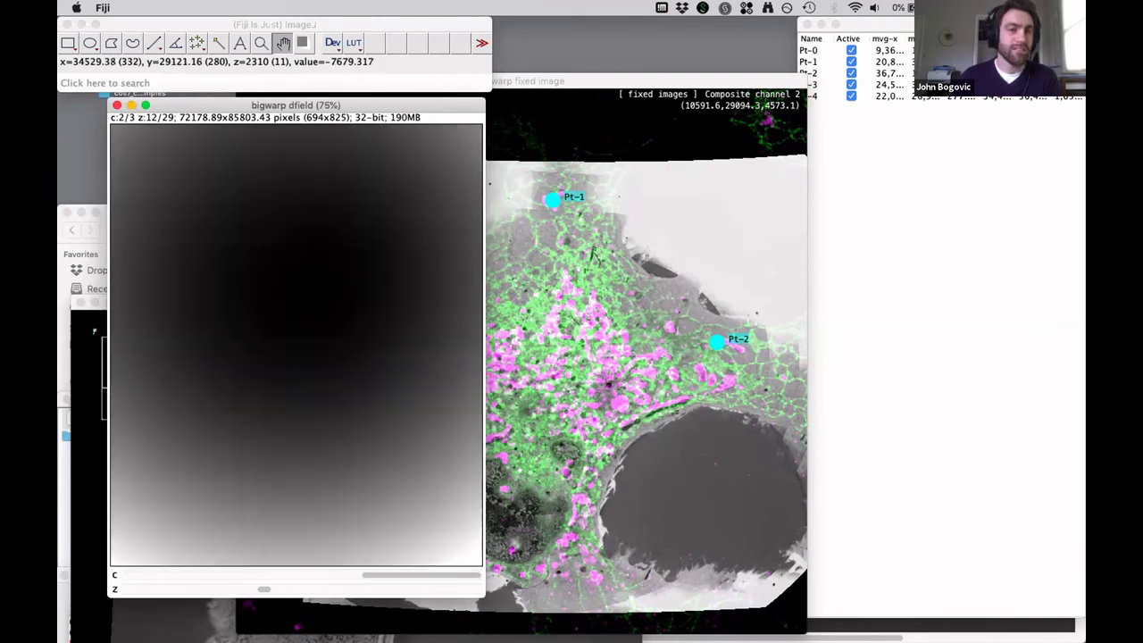
pyautogui.press('Left')
pyautogui.press('Left')
pyautogui.press('Right')
pyautogui.press('Right')
pyautogui.press('Left')
pyautogui.press('Left')
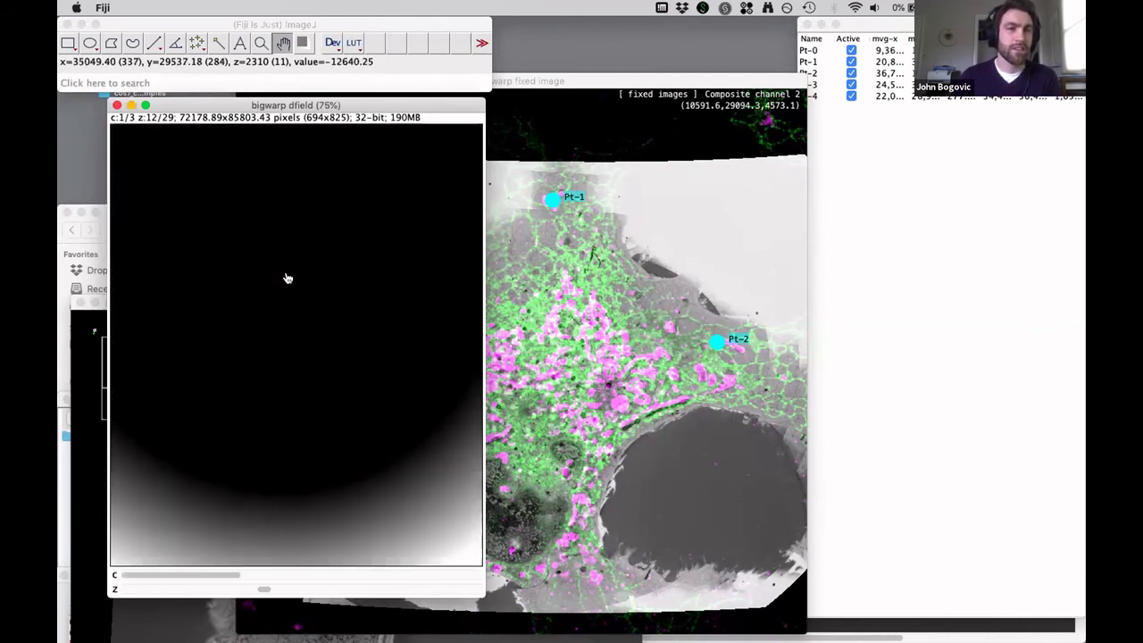
pyautogui.press('Right')
pyautogui.press('Right')
pyautogui.press('Left')
pyautogui.press('Left')
pyautogui.press('Right')
pyautogui.press('Right')
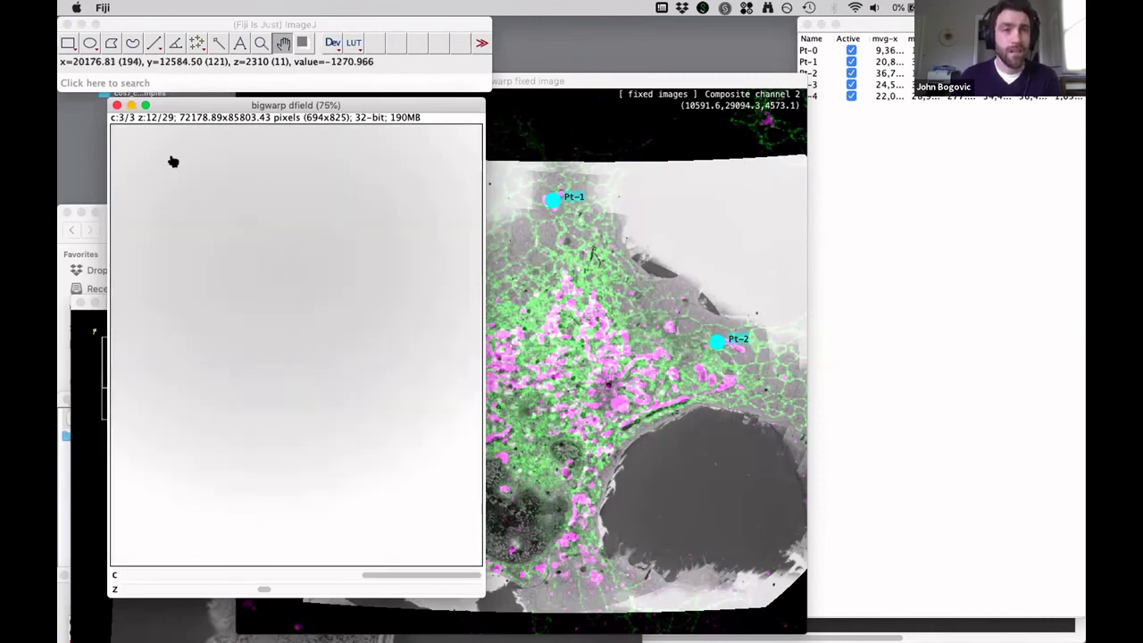
# Step: Close the exported warp field, the BigWarp session and the em.tif stack
pyautogui.click(116, 105)
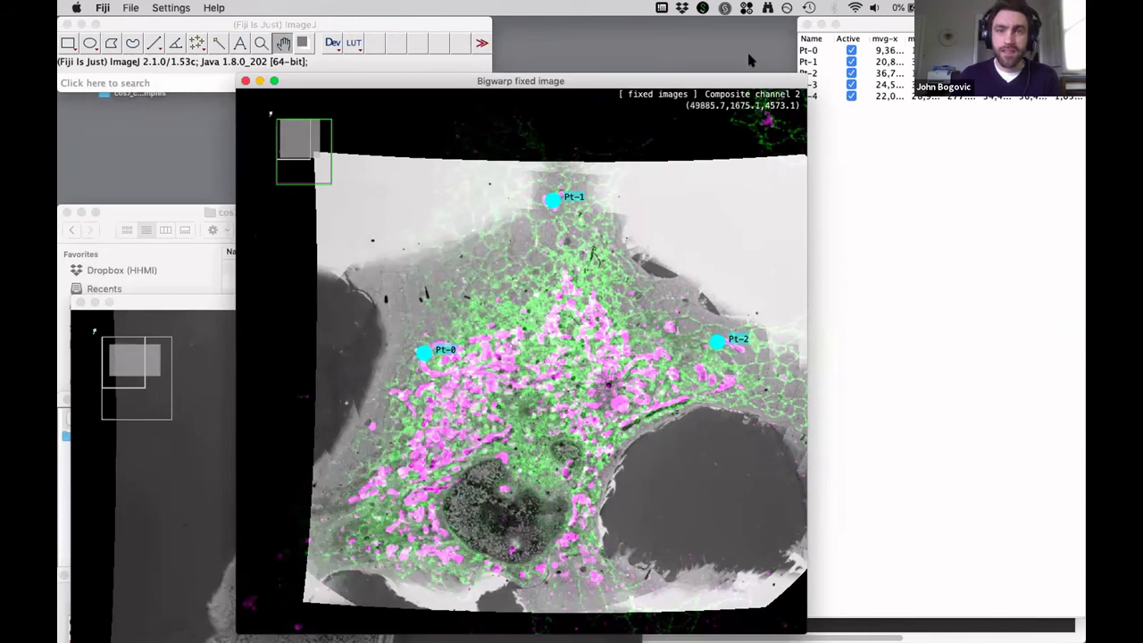
pyautogui.click(806, 24)
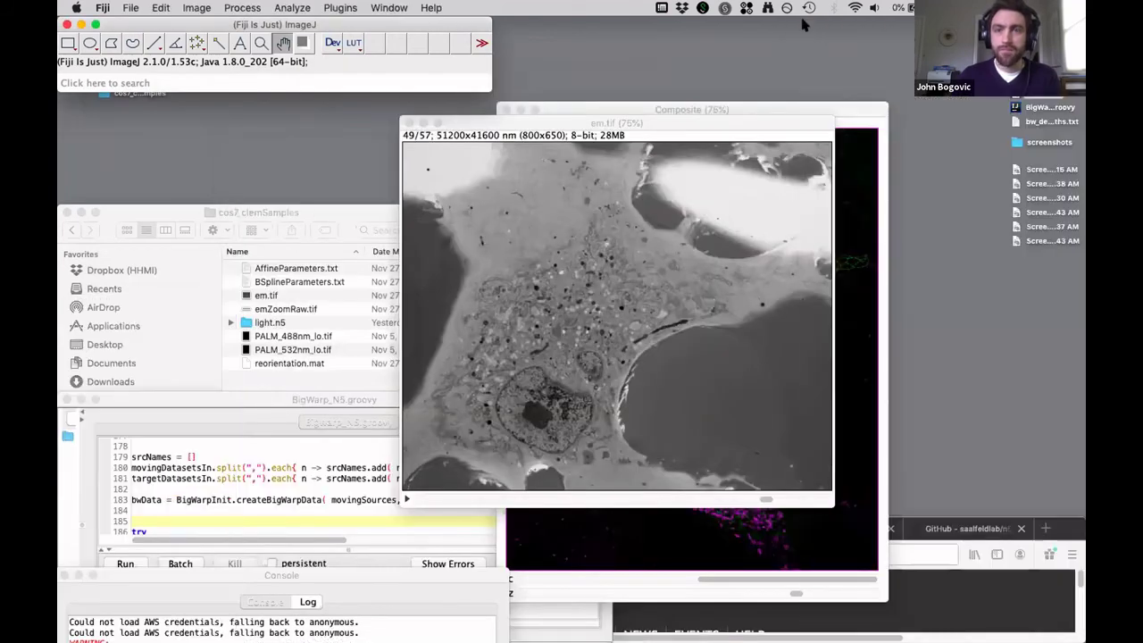
pyautogui.click(406, 123)
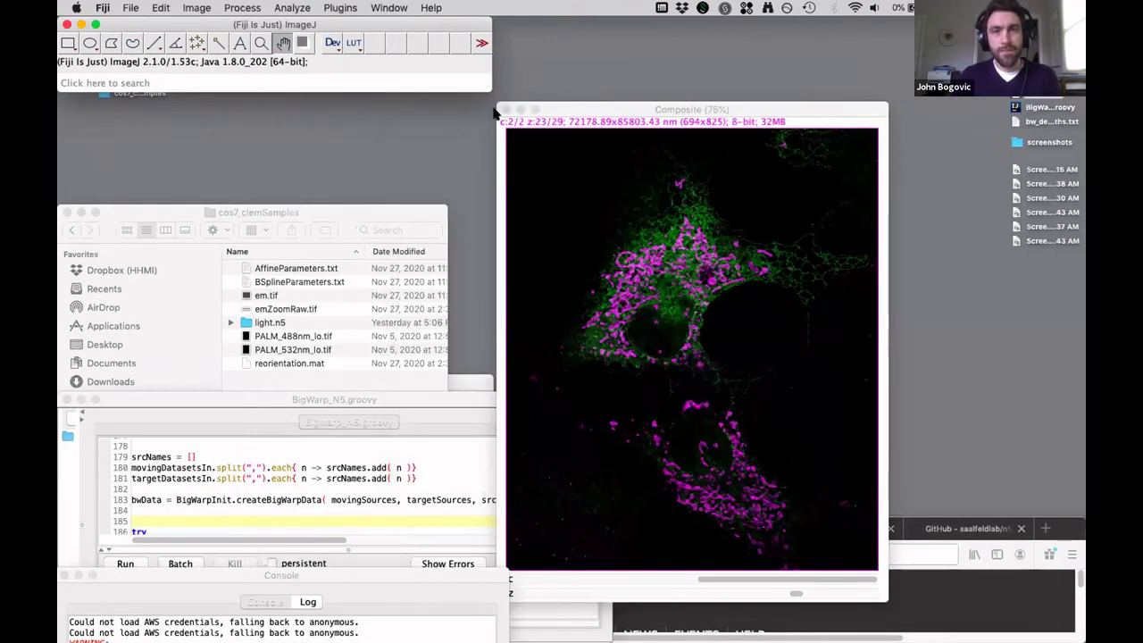
# Step: Close the Composite image and bring the Firefox window with the BigWarp wiki page forward into view
pyautogui.click(507, 109)
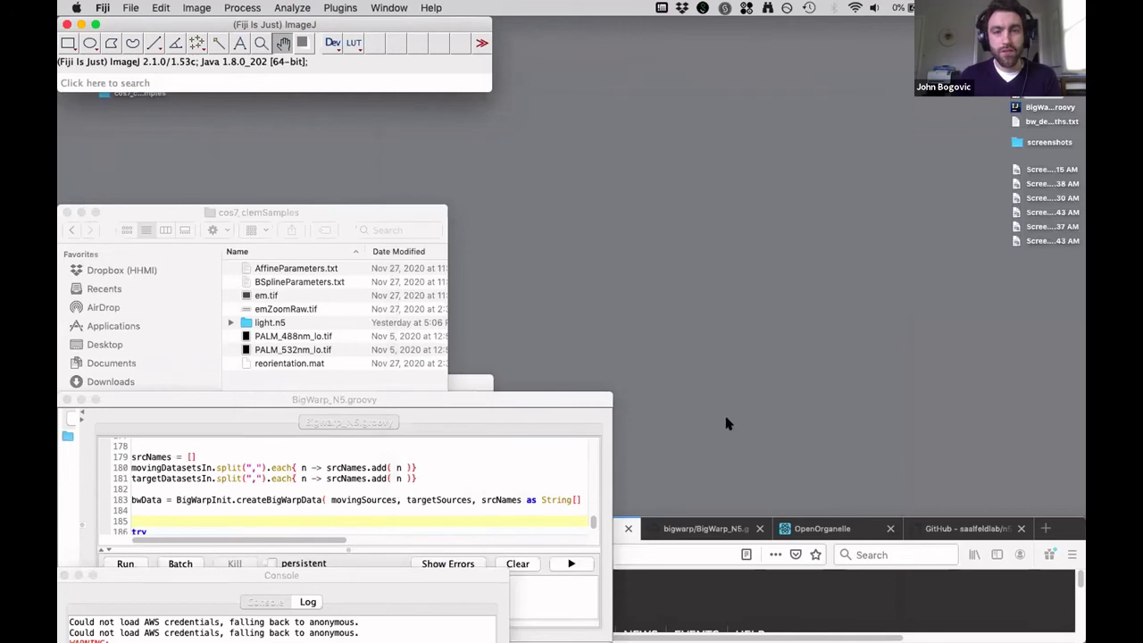
pyautogui.click(587, 400)
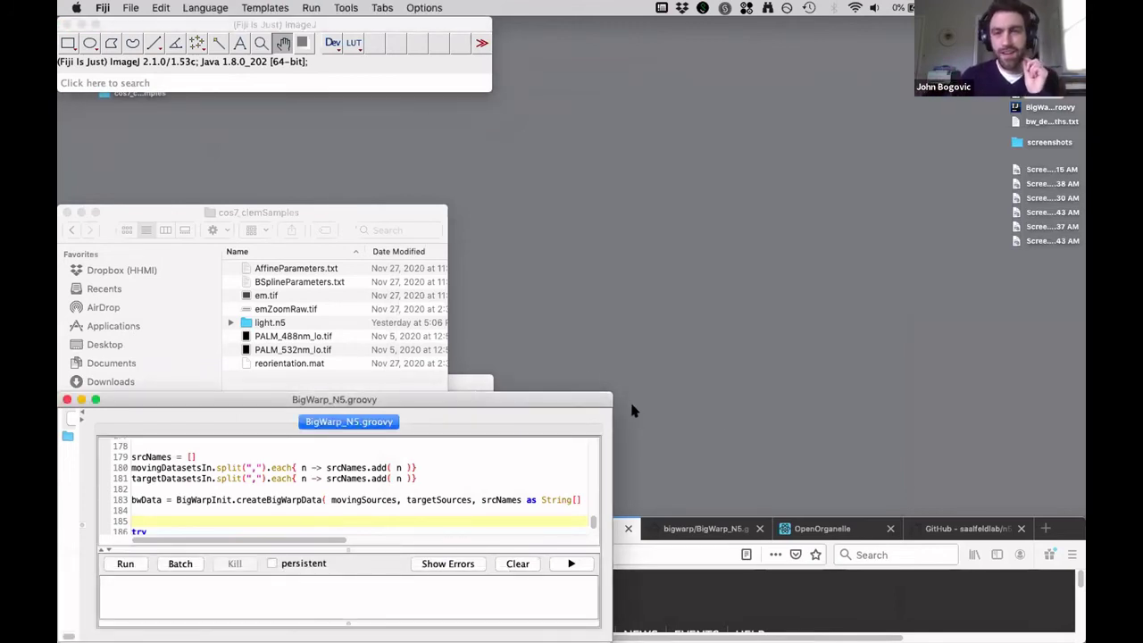
pyautogui.click(1068, 527)
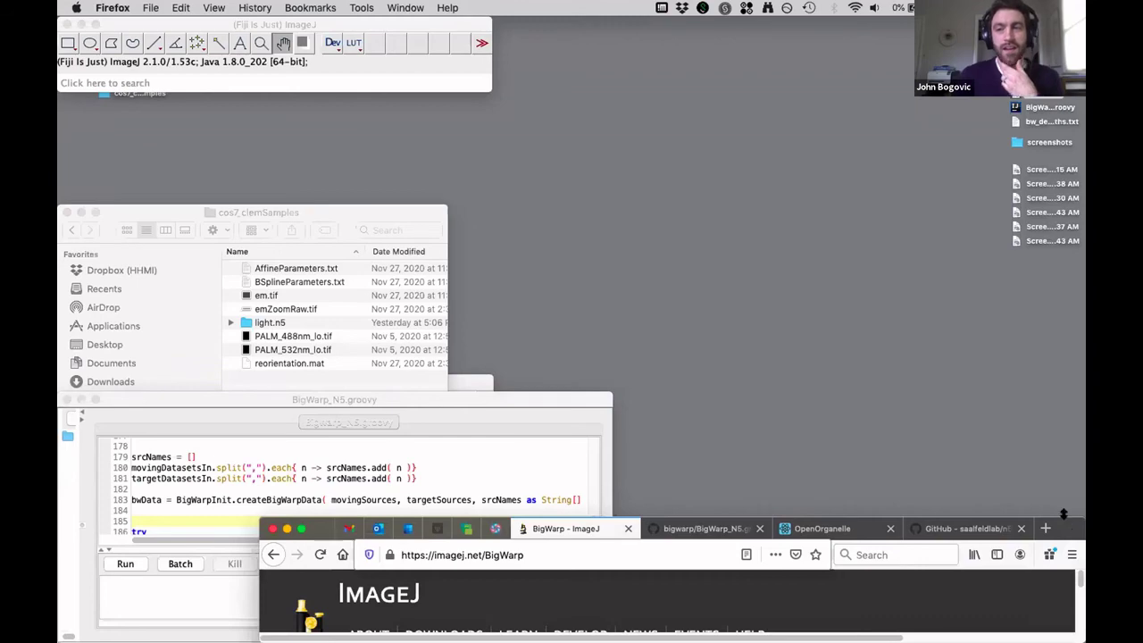
pyautogui.moveTo(1064, 513); pyautogui.dragTo(1042, 124)
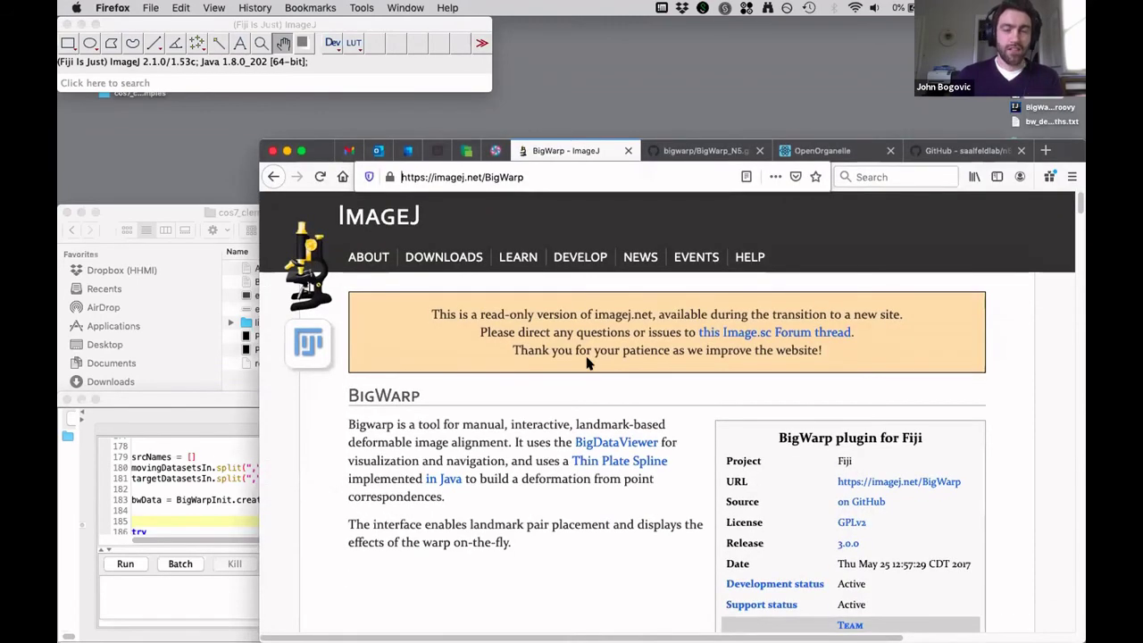
# Step: On the OpenOrganelle site, open the jrc_cos7-11 COS-7 cell CLEM dataset page and view its dataset details
pyautogui.click(809, 152)
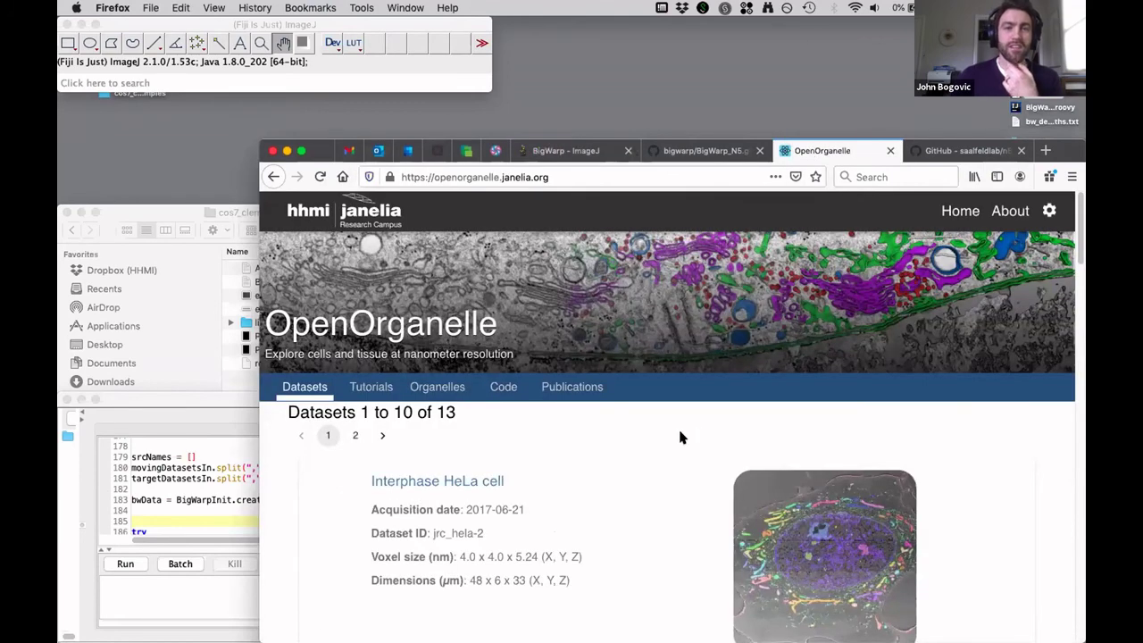
pyautogui.scroll(-1, 679, 436)
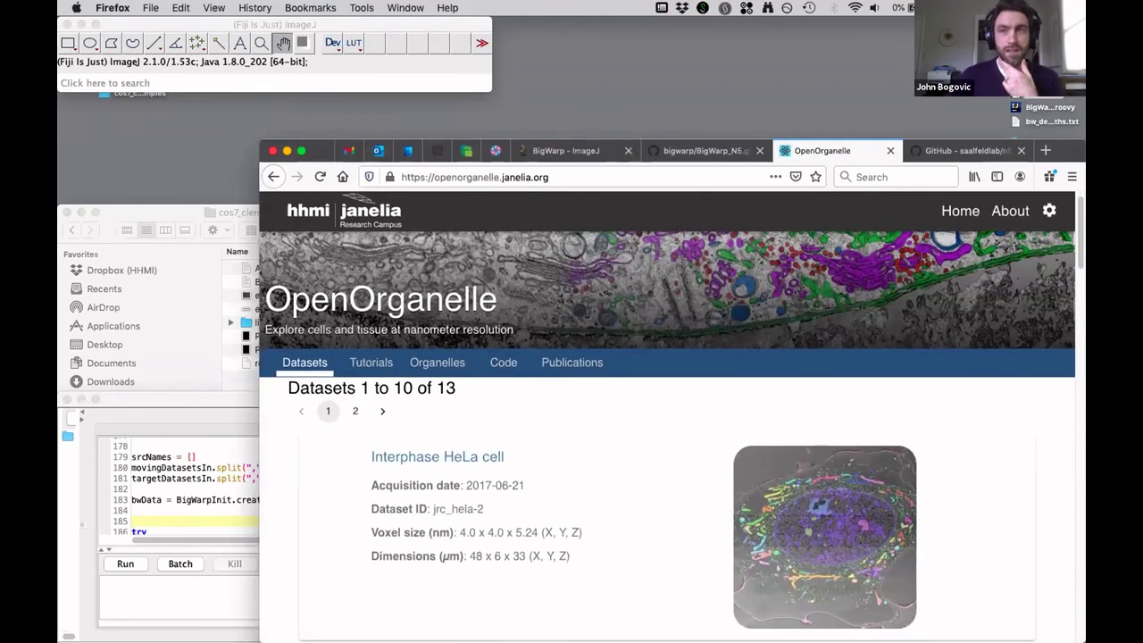
pyautogui.moveTo(589, 141); pyautogui.dragTo(589, 96)
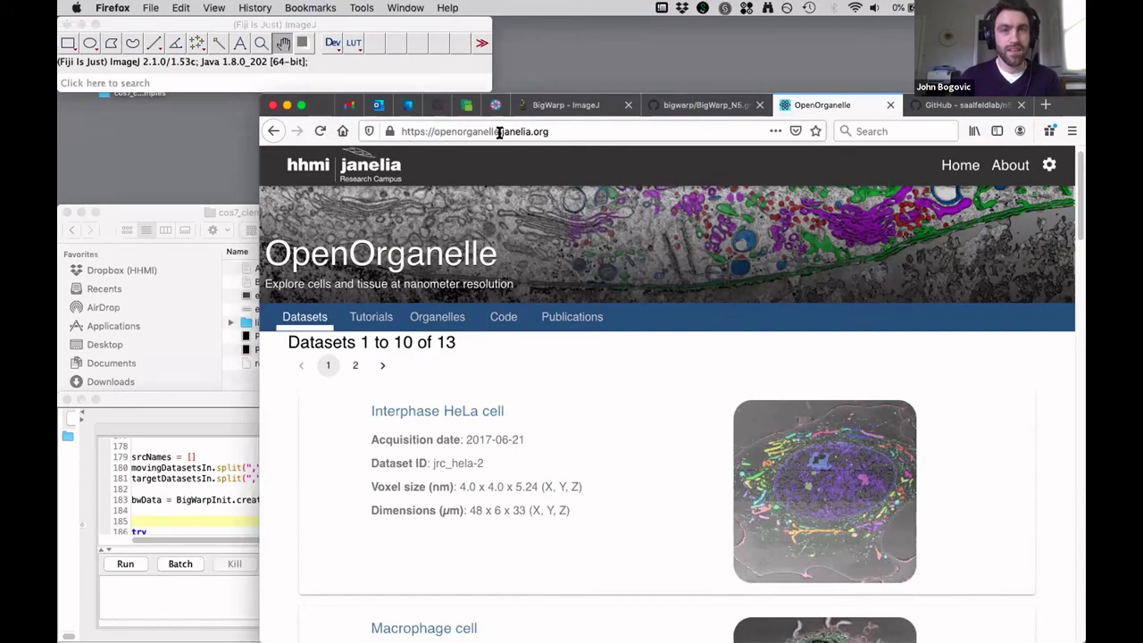
pyautogui.scroll(-15, 614, 355)
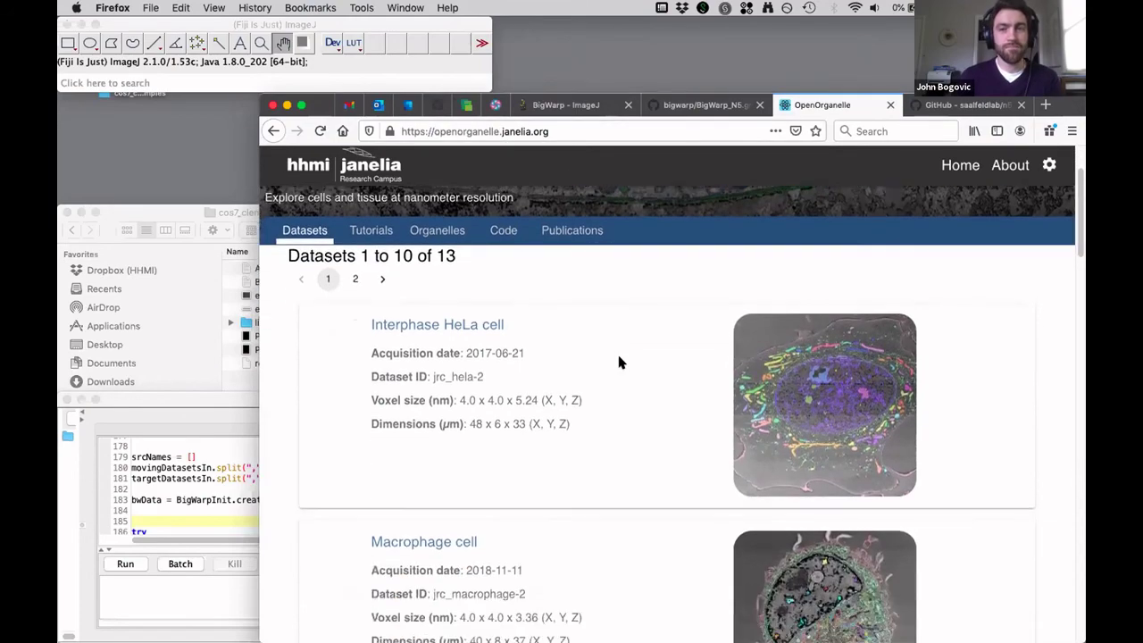
pyautogui.scroll(-15, 582, 394)
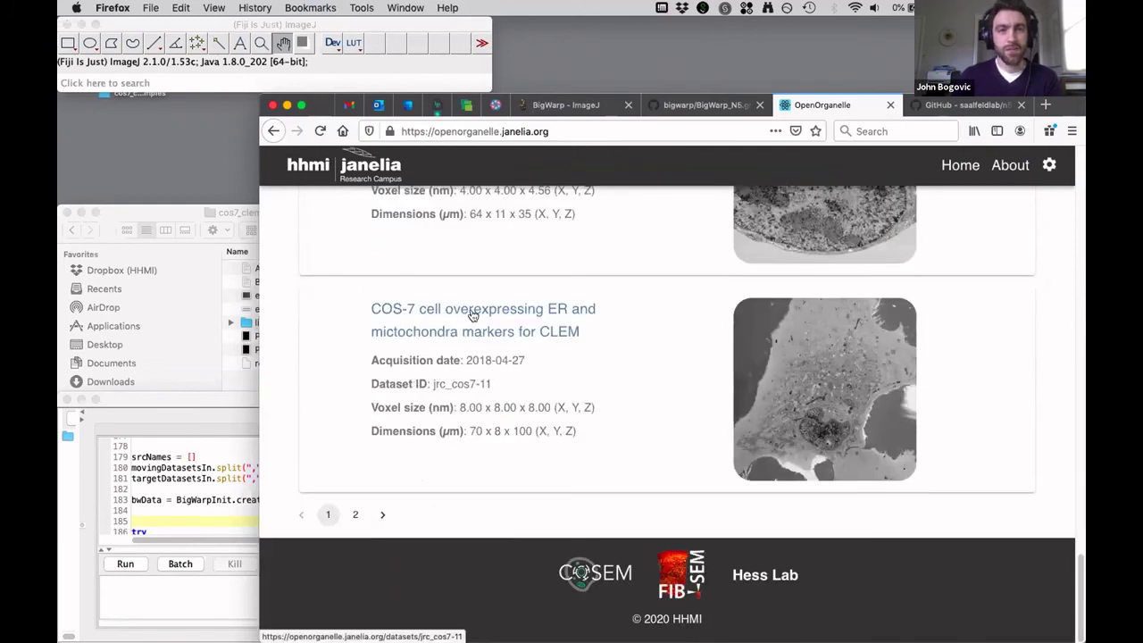
pyautogui.click(530, 332)
pyautogui.scroll(3, 555, 361)
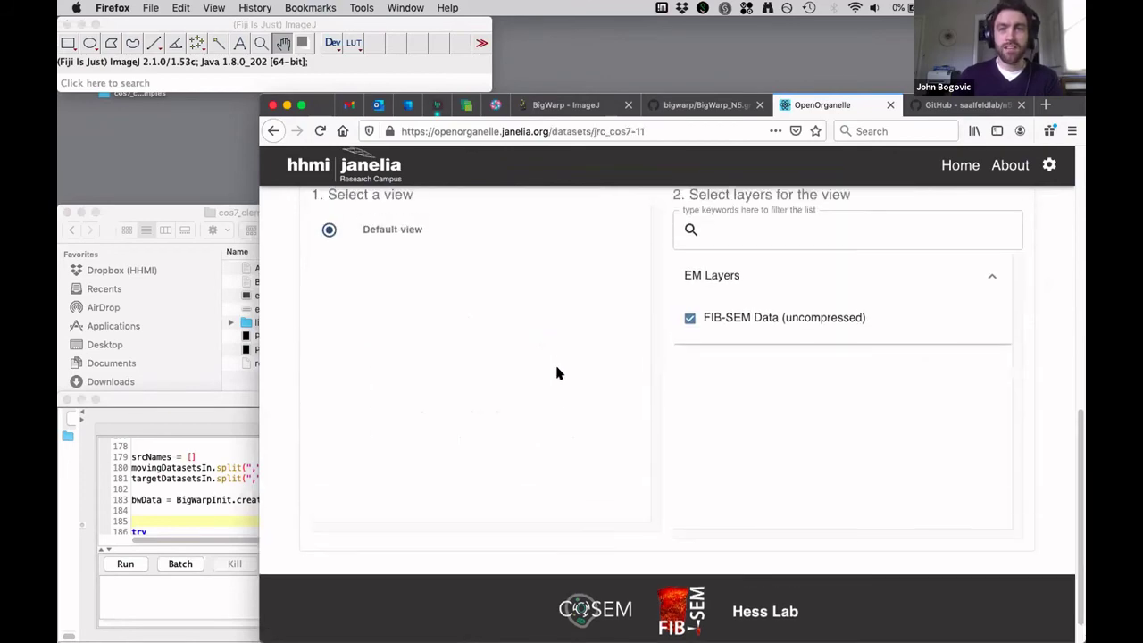
pyautogui.scroll(-1, 577, 396)
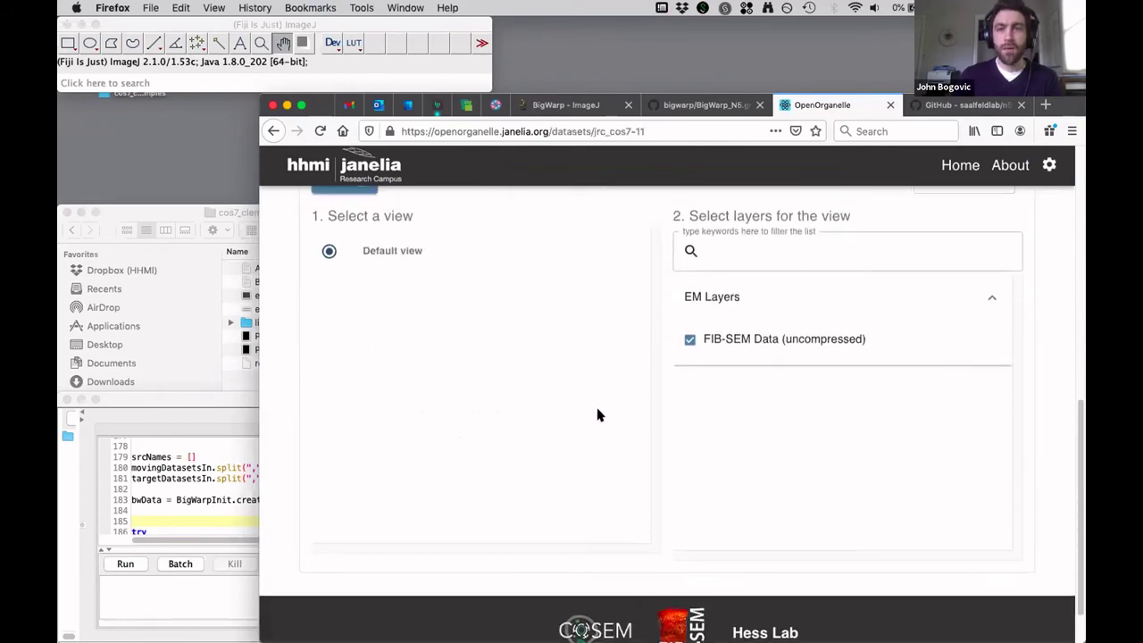
pyautogui.scroll(5, 600, 414)
pyautogui.scroll(1, 654, 293)
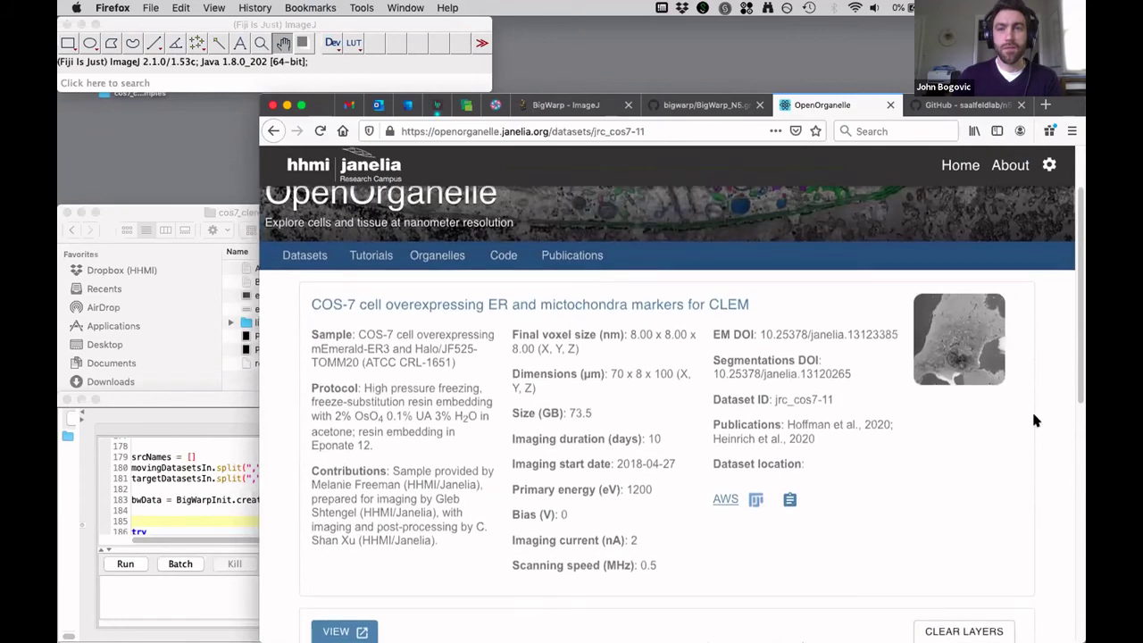
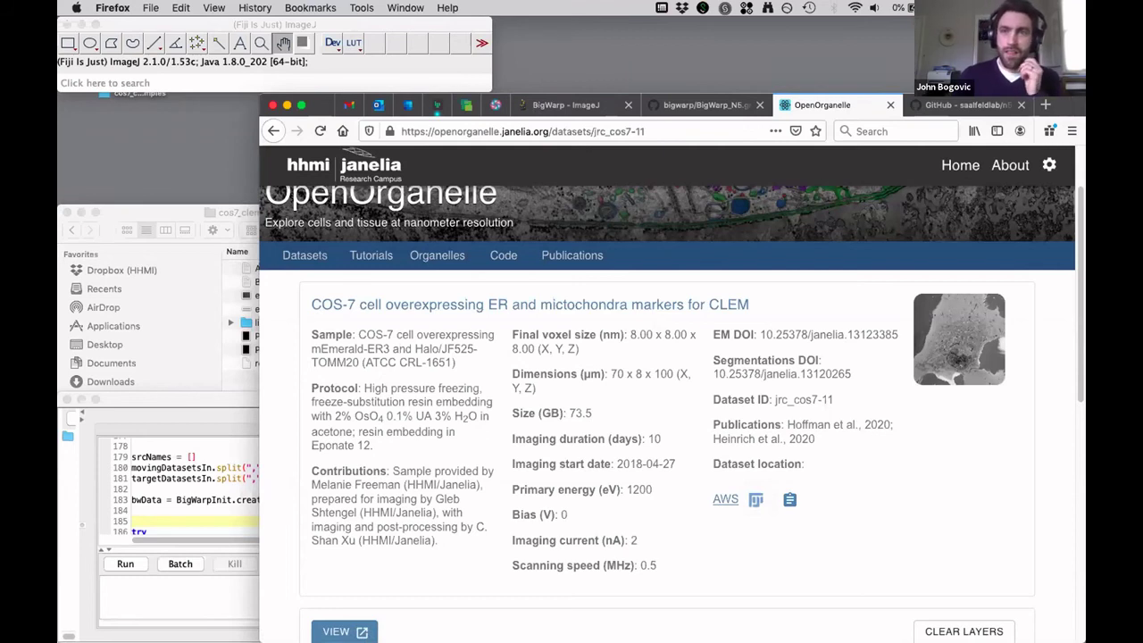
# Step: Switch to Fiji, try to start Big Warp without any open image, and dismiss the message
pyautogui.click(368, 22)
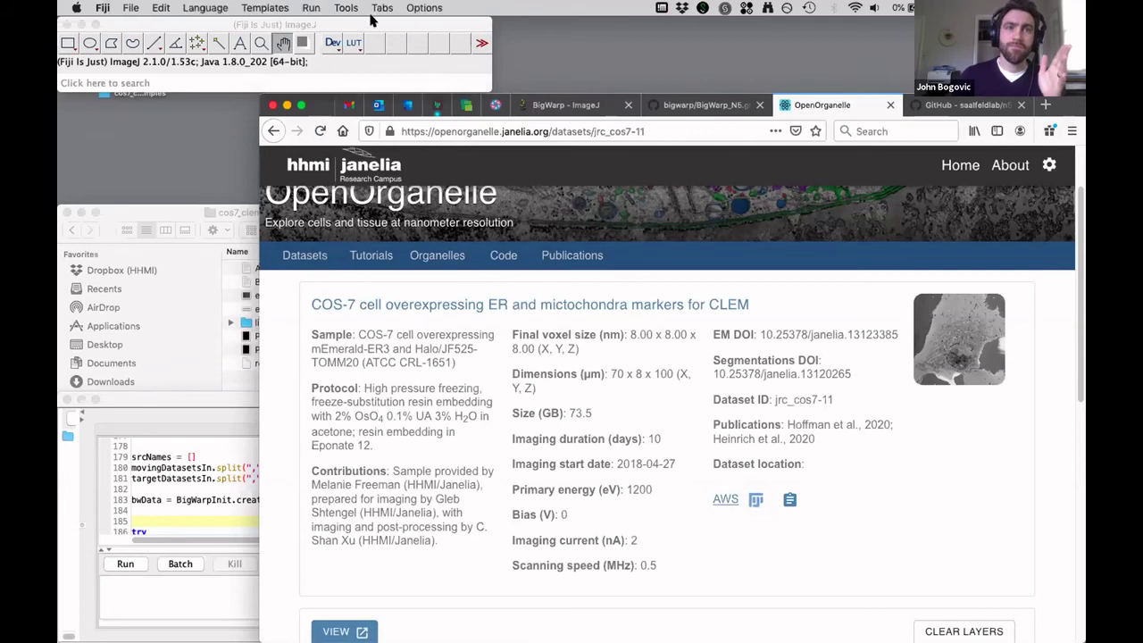
pyautogui.click(330, 7)
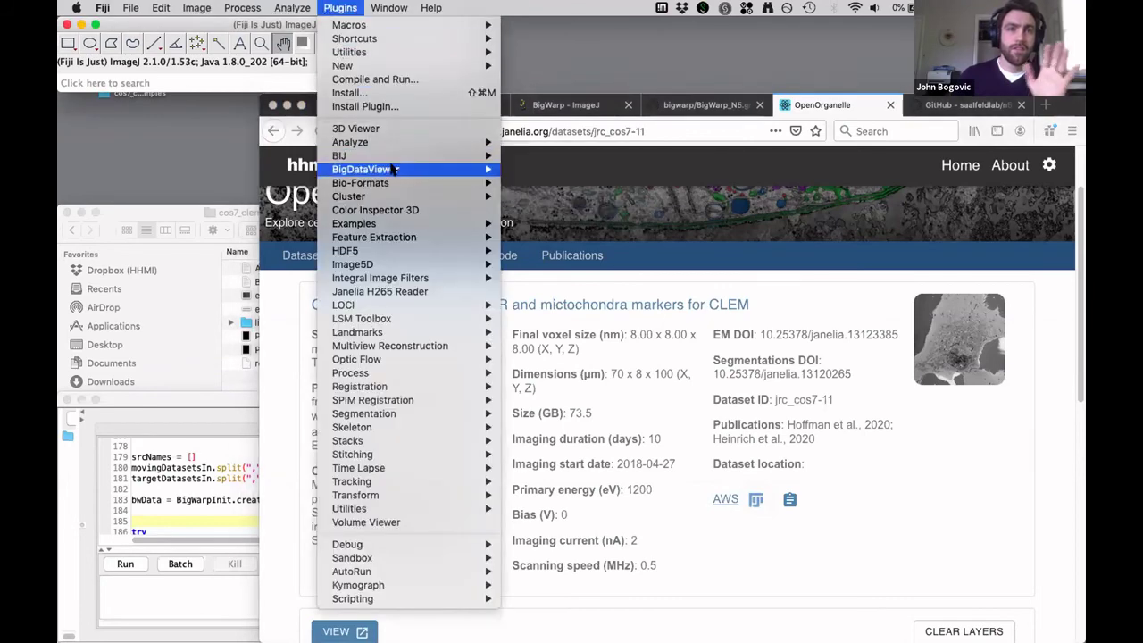
pyautogui.moveTo(446, 169)
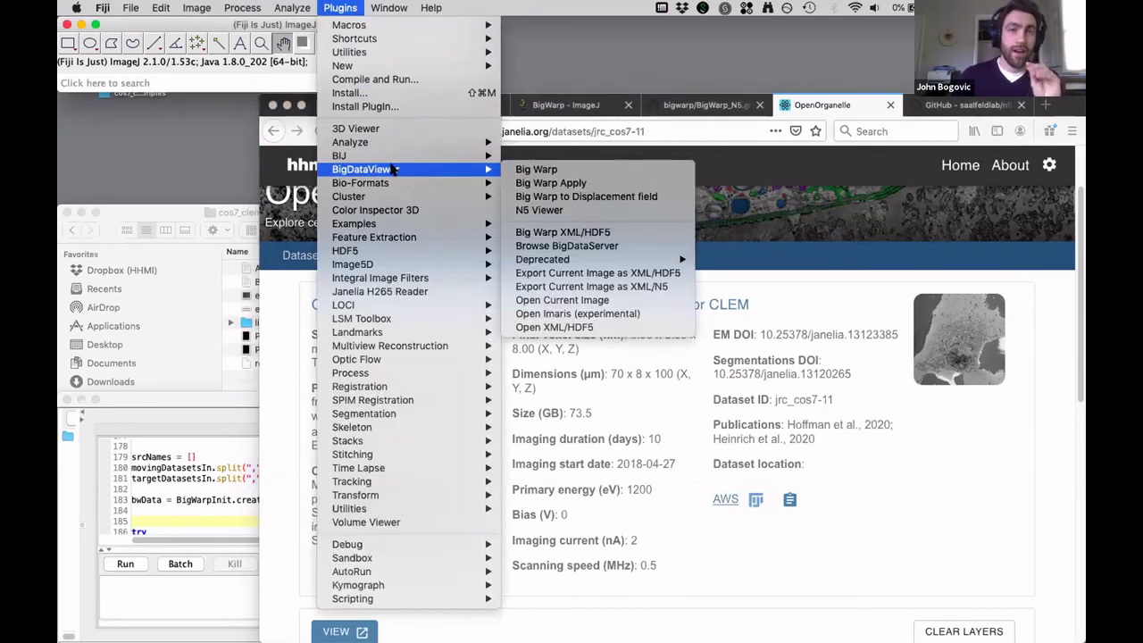
pyautogui.click(565, 170)
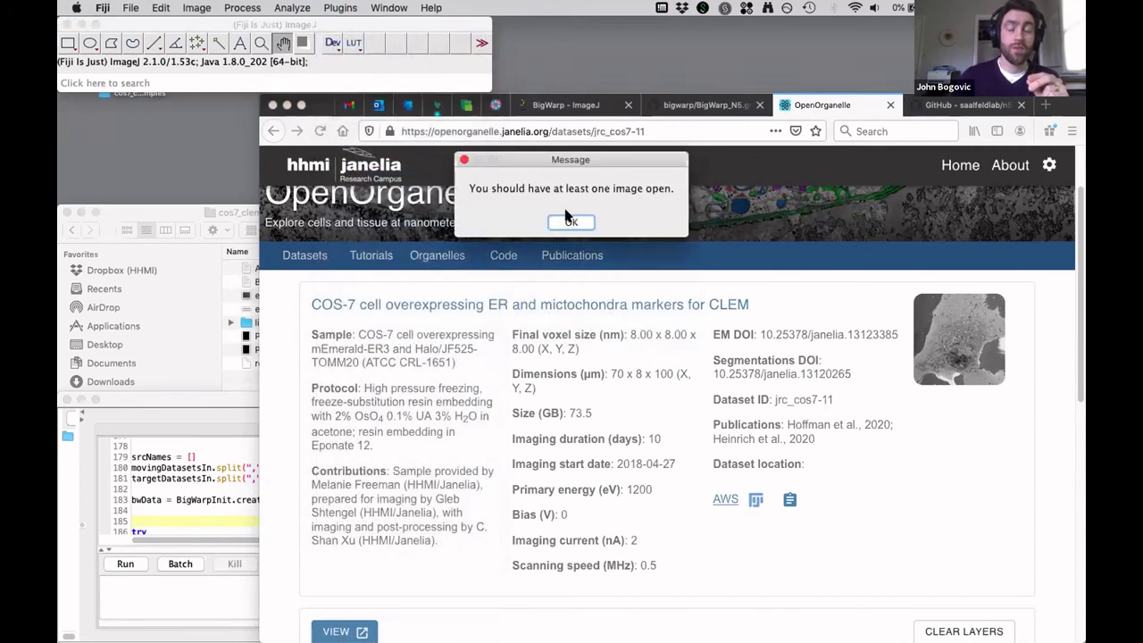
pyautogui.click(569, 221)
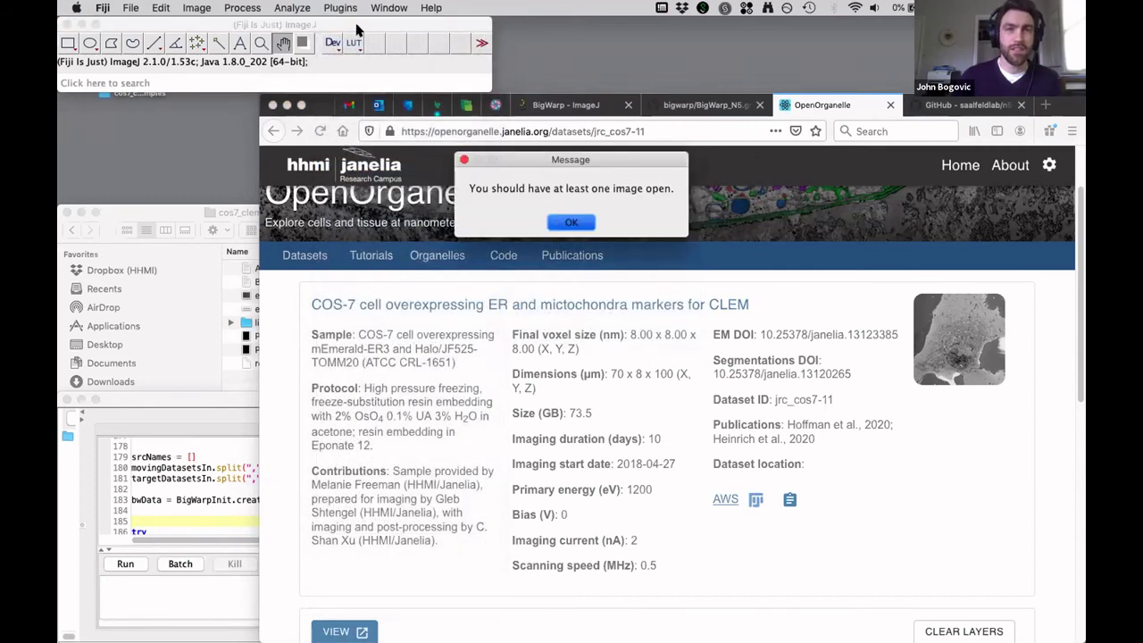
pyautogui.click(339, 7)
pyautogui.moveTo(418, 169)
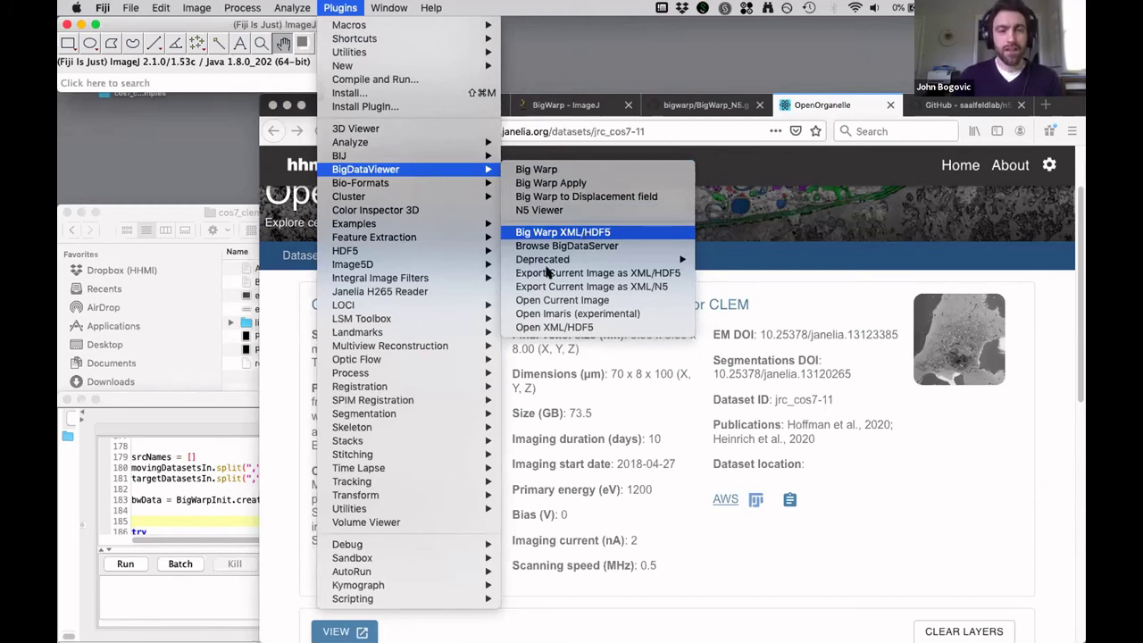
pyautogui.click(163, 506)
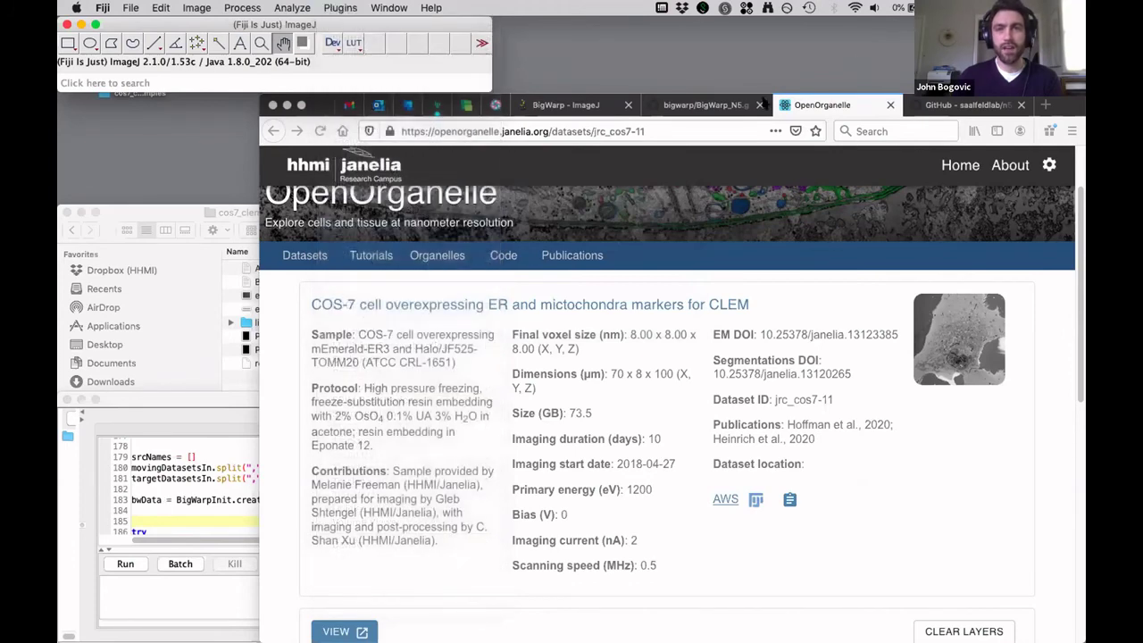
# Step: On GitHub in Firefox, open BigWarp_N5.groovy from the scripts folder of the saalfeldlab/bigwarp repository
pyautogui.click(767, 105)
pyautogui.click(683, 107)
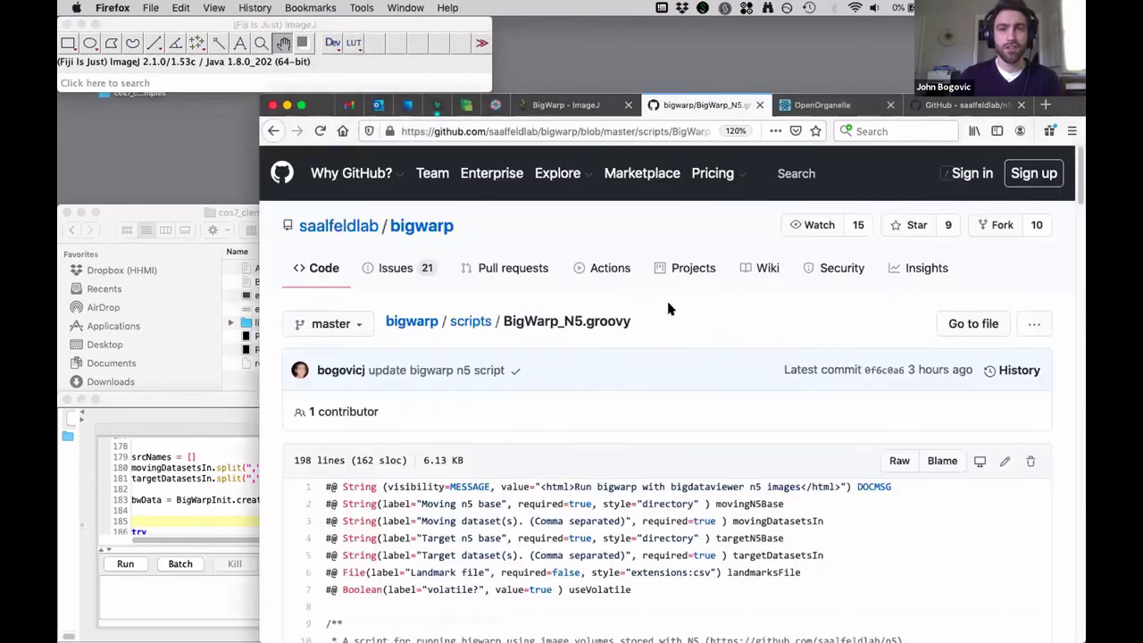
pyautogui.click(426, 234)
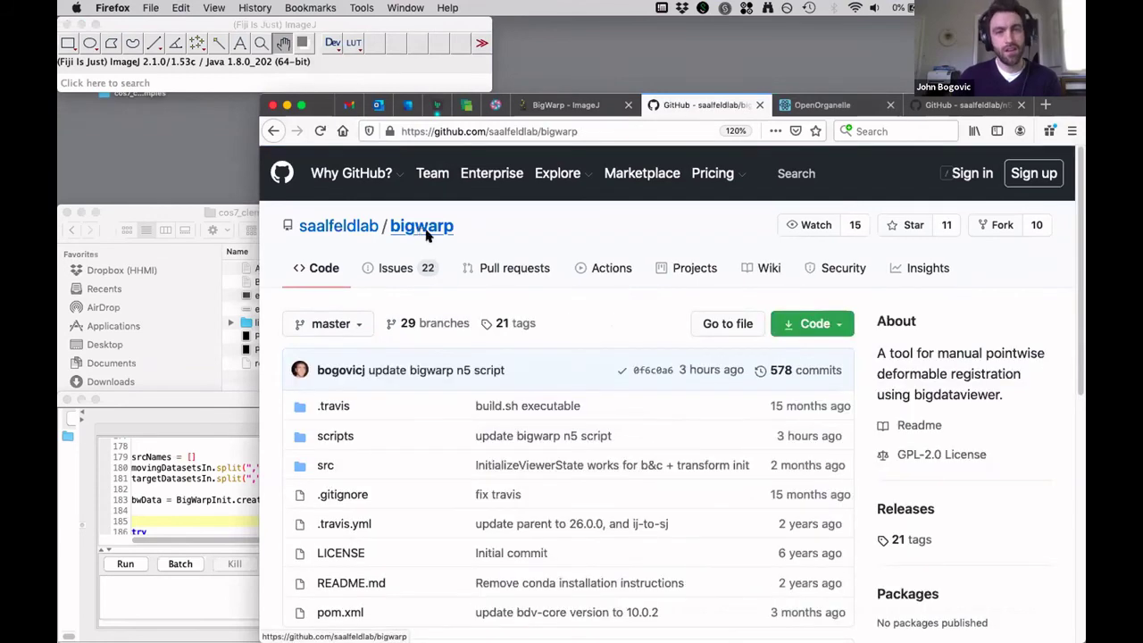
pyautogui.click(335, 436)
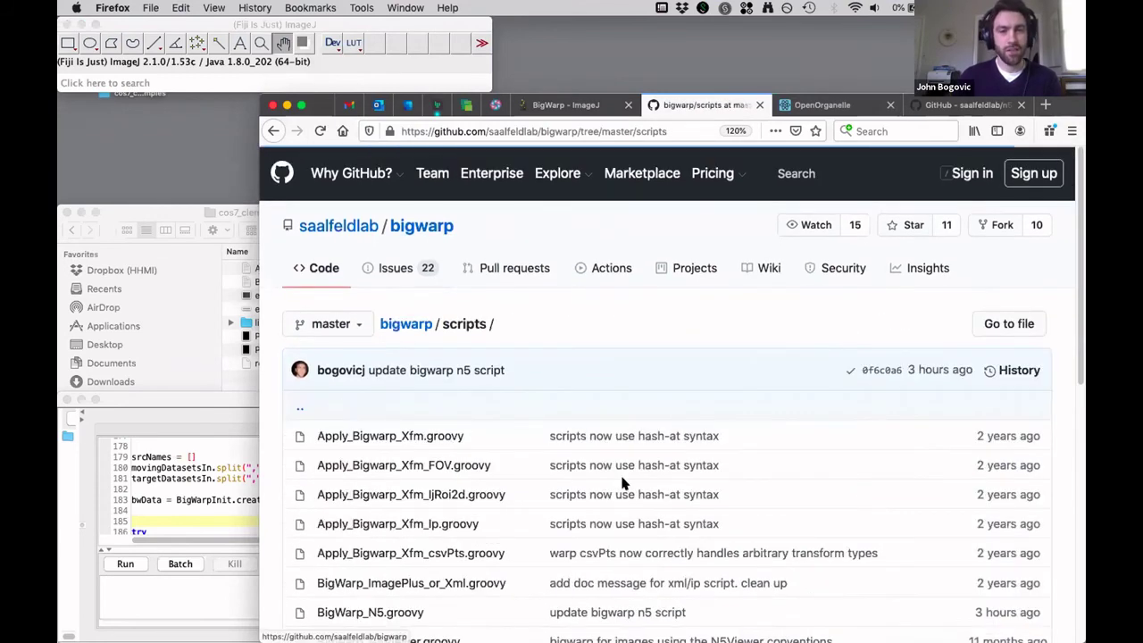
pyautogui.scroll(-3, 623, 483)
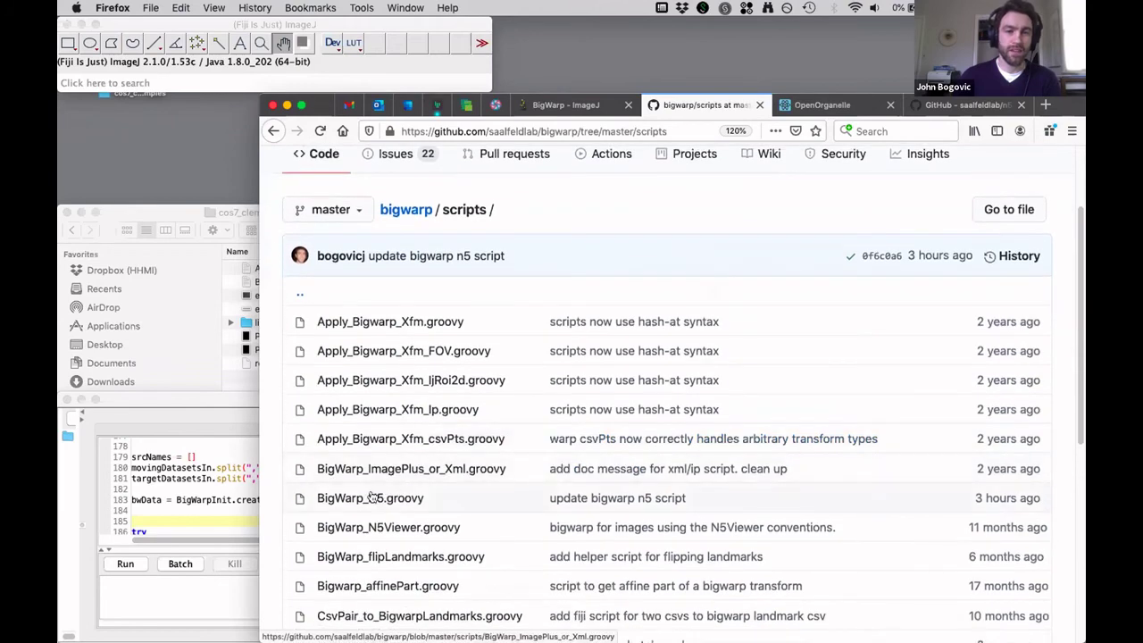
pyautogui.click(373, 498)
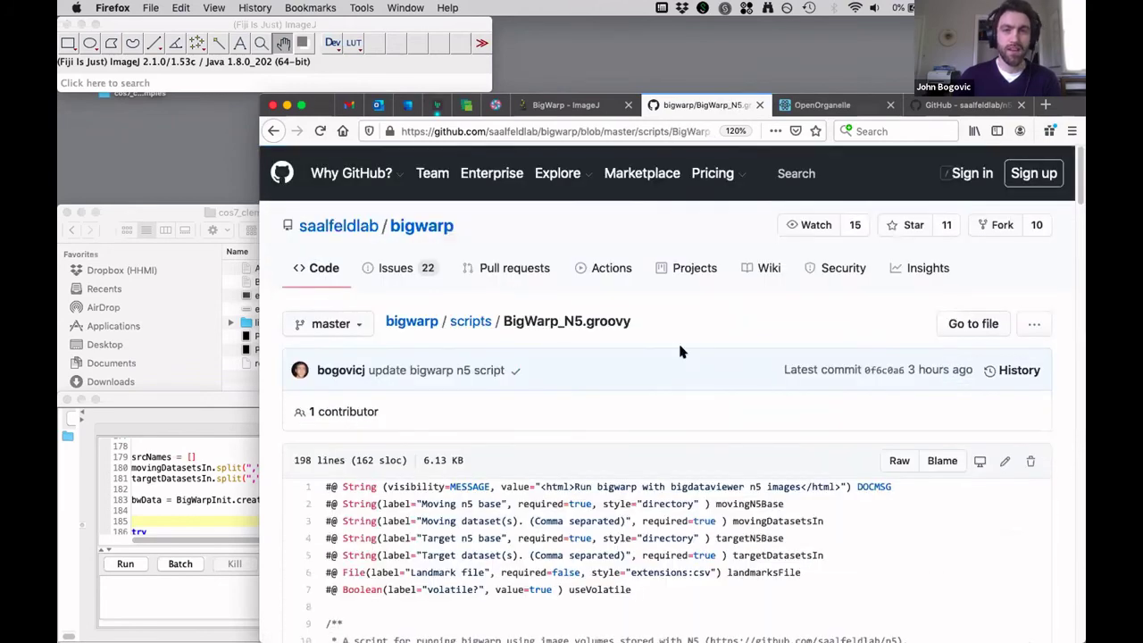
pyautogui.scroll(-2, 630, 313)
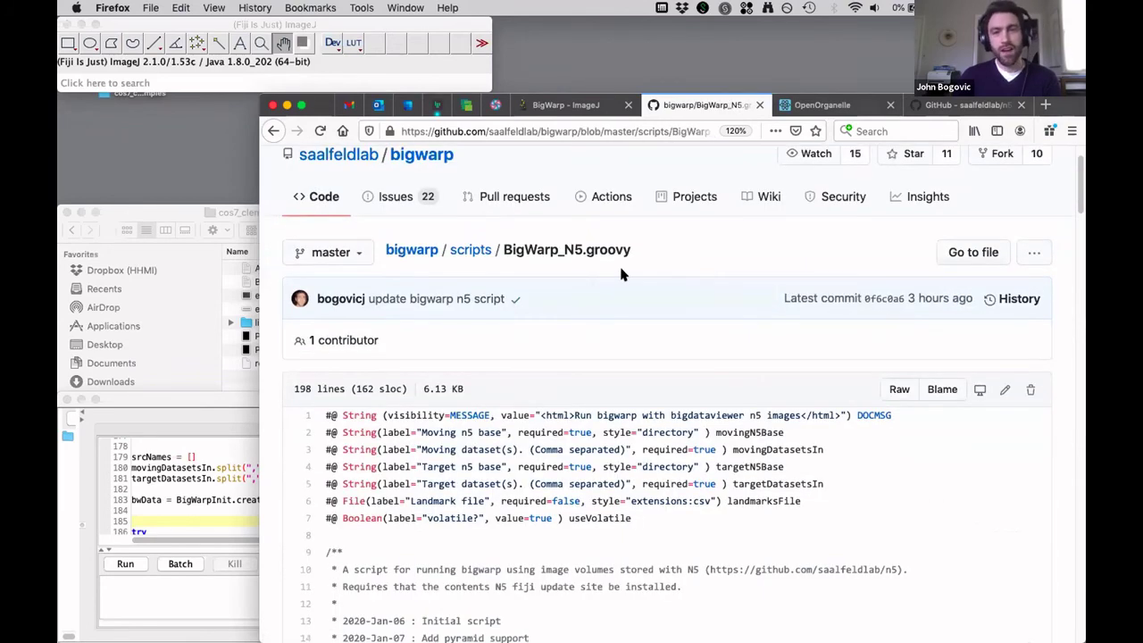
# Step: Bring Fiji's BigWarp_N5.groovy script editor forward, enlarge it, and move the browser and editor to clear the workspace
pyautogui.click(195, 507)
pyautogui.moveTo(604, 393); pyautogui.dragTo(693, 142)
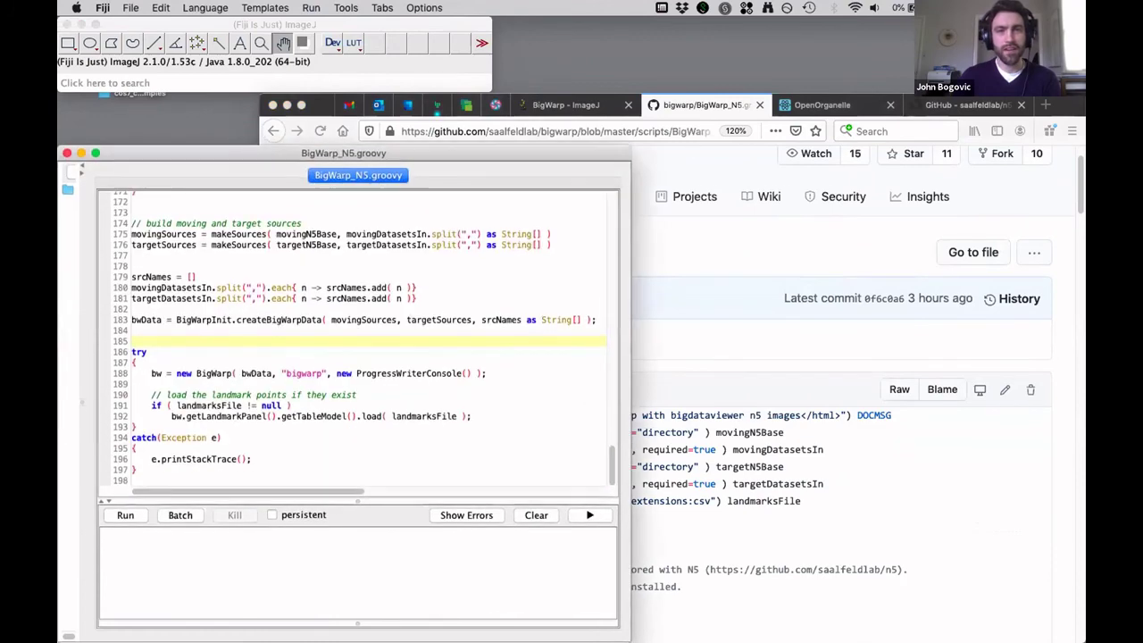
pyautogui.click(759, 223)
pyautogui.moveTo(1058, 104); pyautogui.dragTo(1058, 571)
pyautogui.click(339, 342)
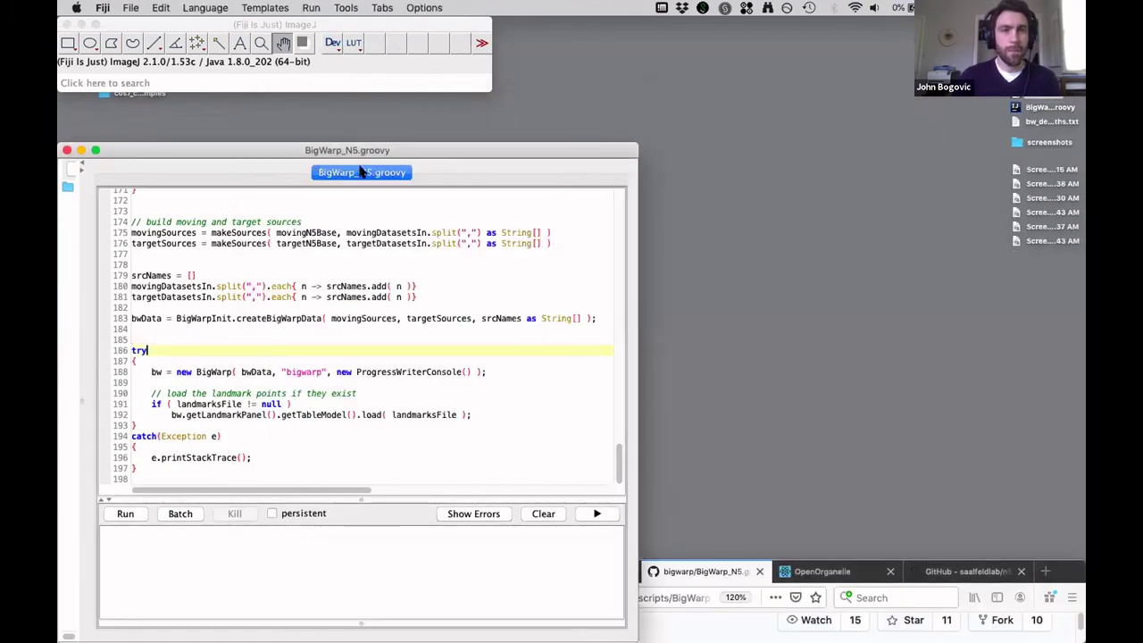
pyautogui.doubleClick(435, 146)
# Step: In Finder, open the light.n5 folder in cos7_clemSamples and select its raw_532 dataset folder
pyautogui.click(275, 207)
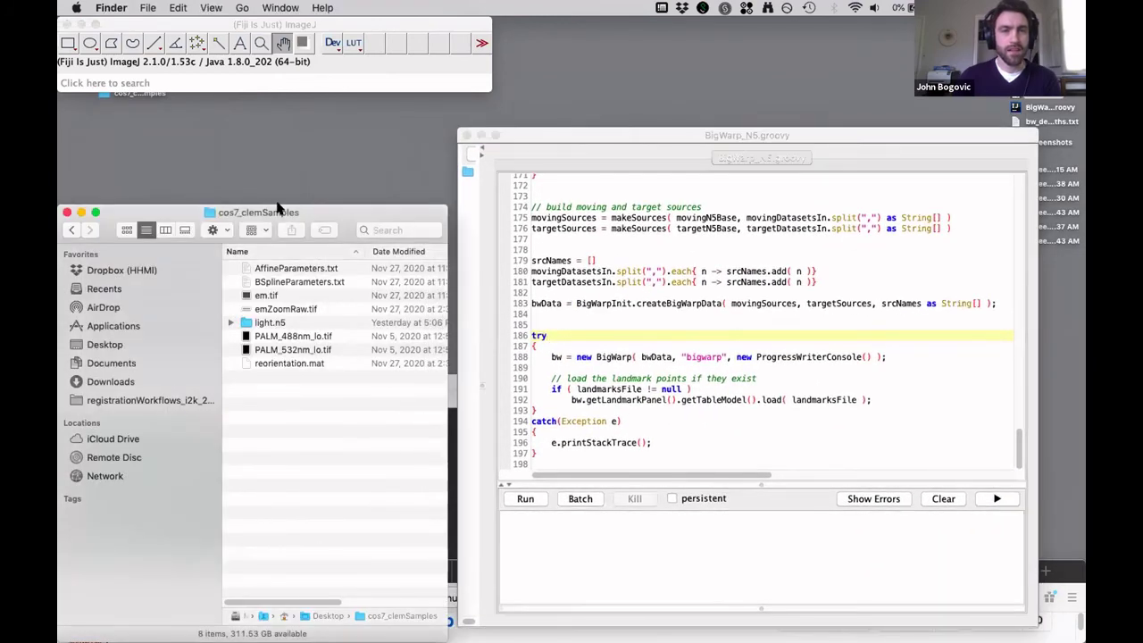
pyautogui.moveTo(276, 203); pyautogui.dragTo(276, 130)
pyautogui.click(257, 250)
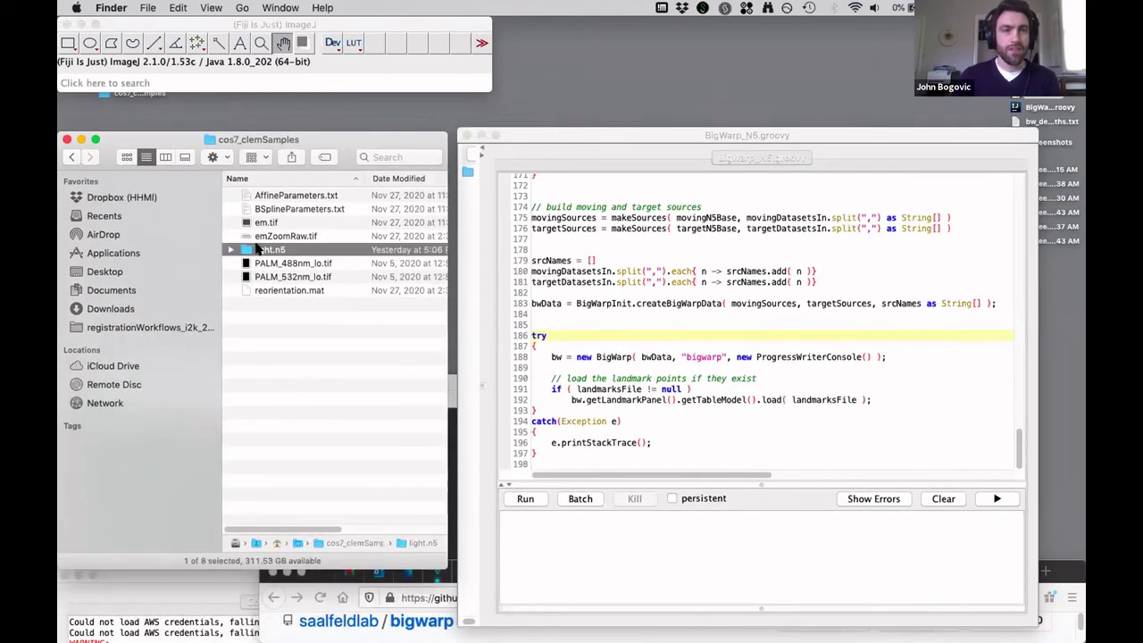
pyautogui.doubleClick(256, 249)
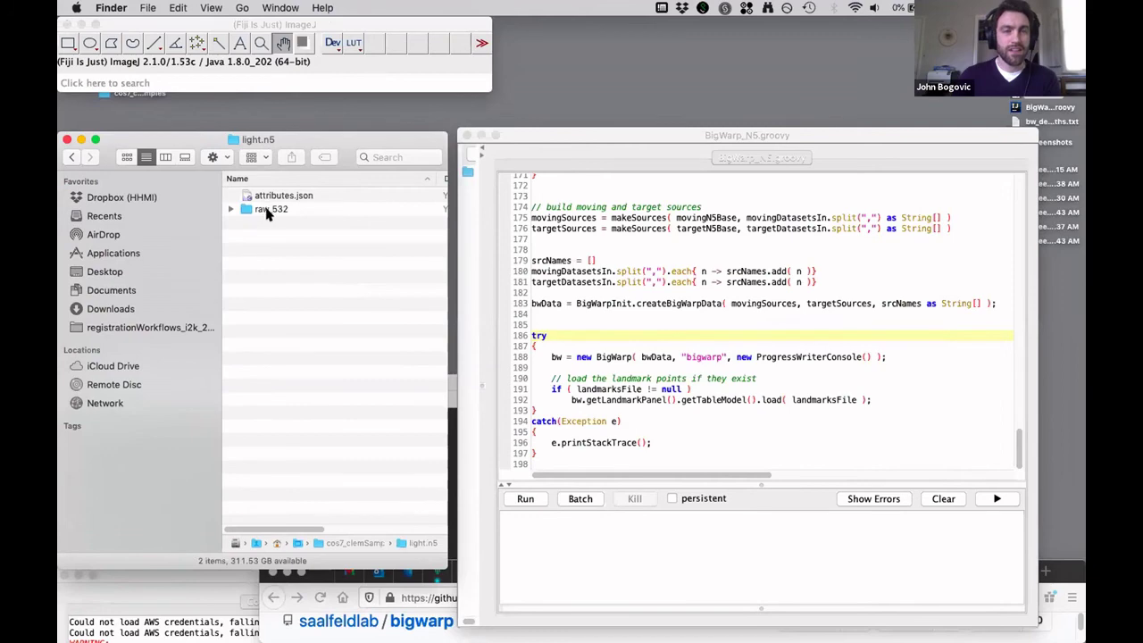
pyautogui.click(265, 211)
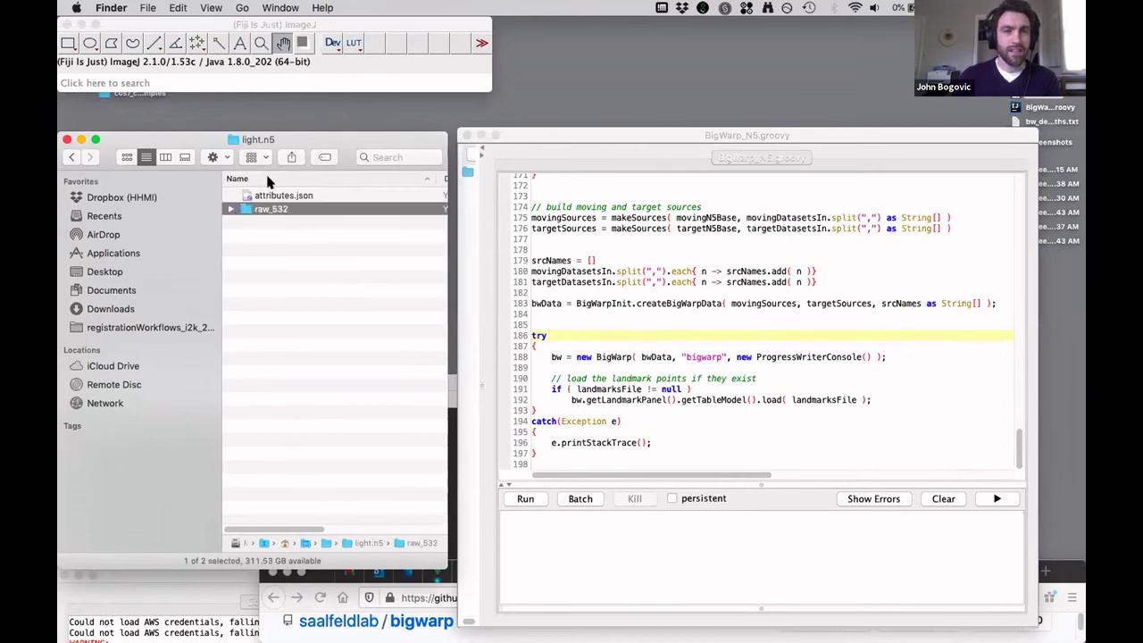
pyautogui.moveTo(258, 141); pyautogui.dragTo(259, 213)
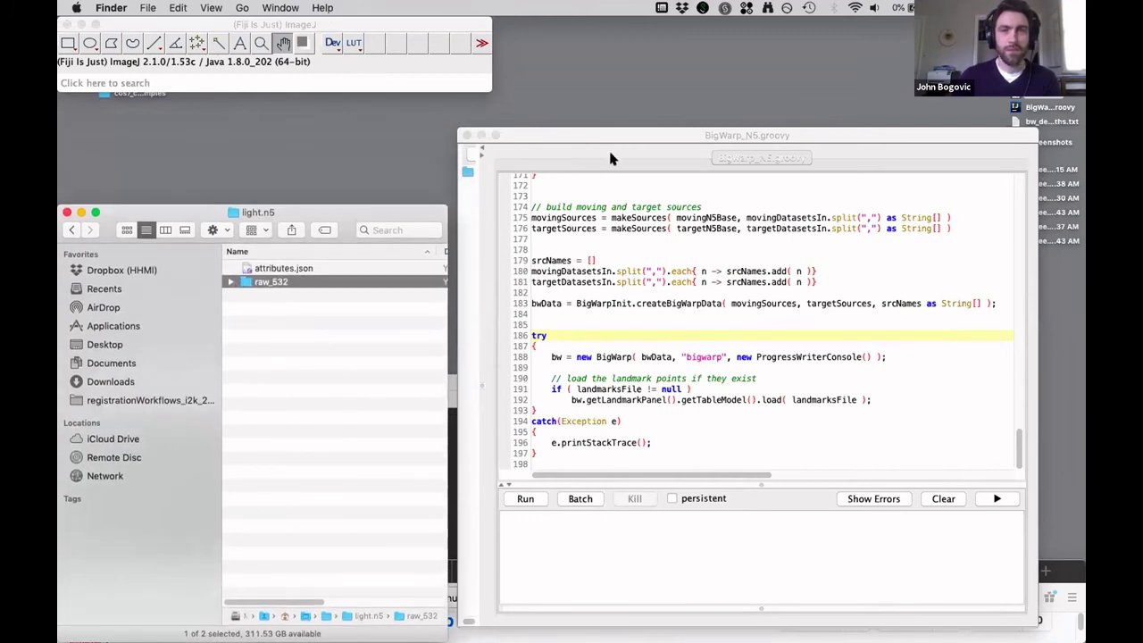
# Step: Run the BigWarp_N5.groovy script and check its moving N5 base, target N5 base and landmark file paths
pyautogui.moveTo(578, 130); pyautogui.dragTo(216, 145)
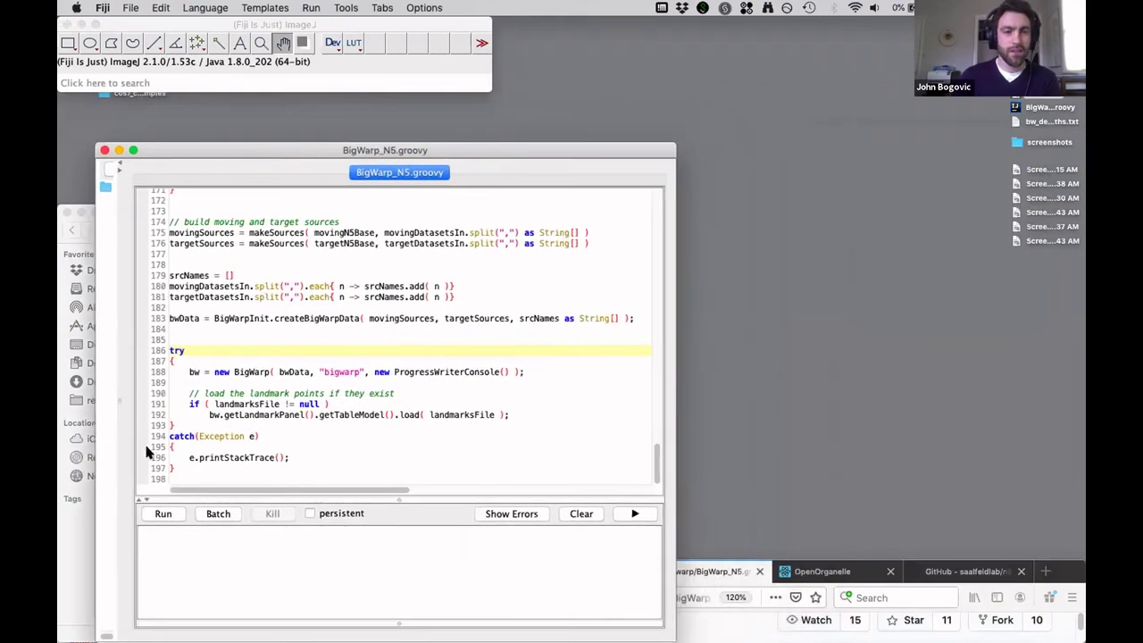
pyautogui.click(161, 514)
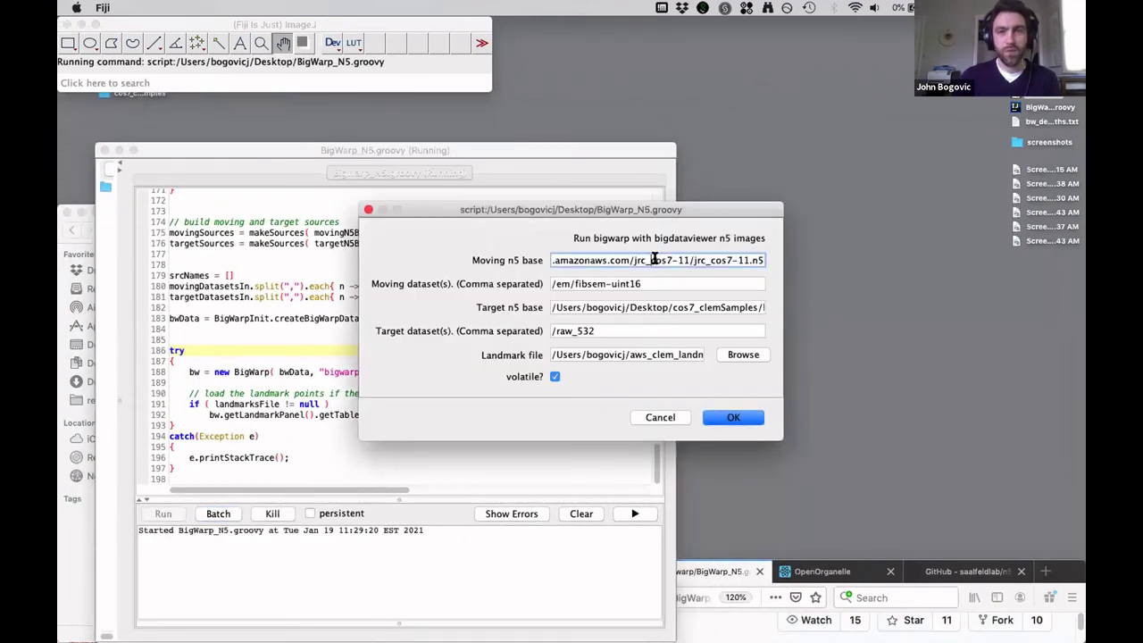
pyautogui.click(677, 266)
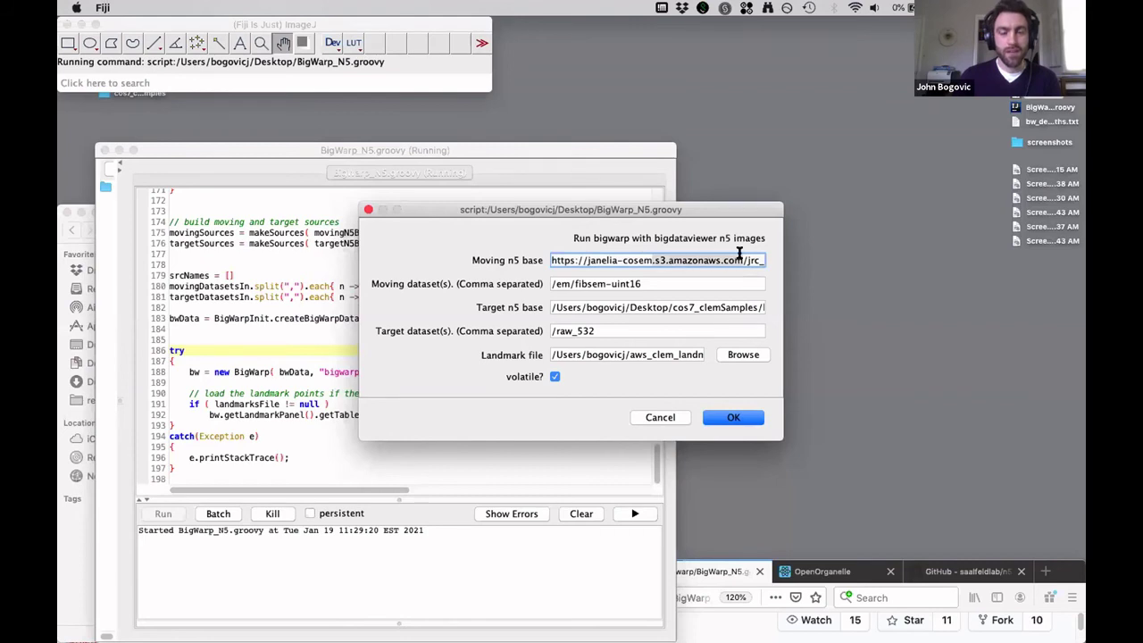
pyautogui.click(662, 312)
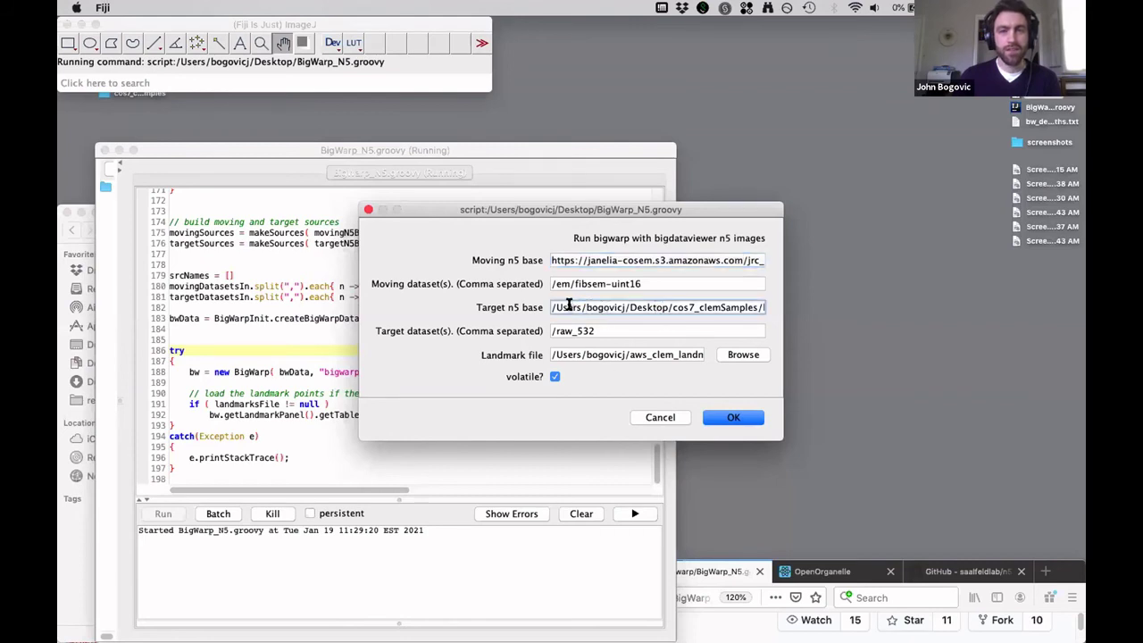
pyautogui.moveTo(566, 306); pyautogui.dragTo(763, 306)
pyautogui.click(614, 350)
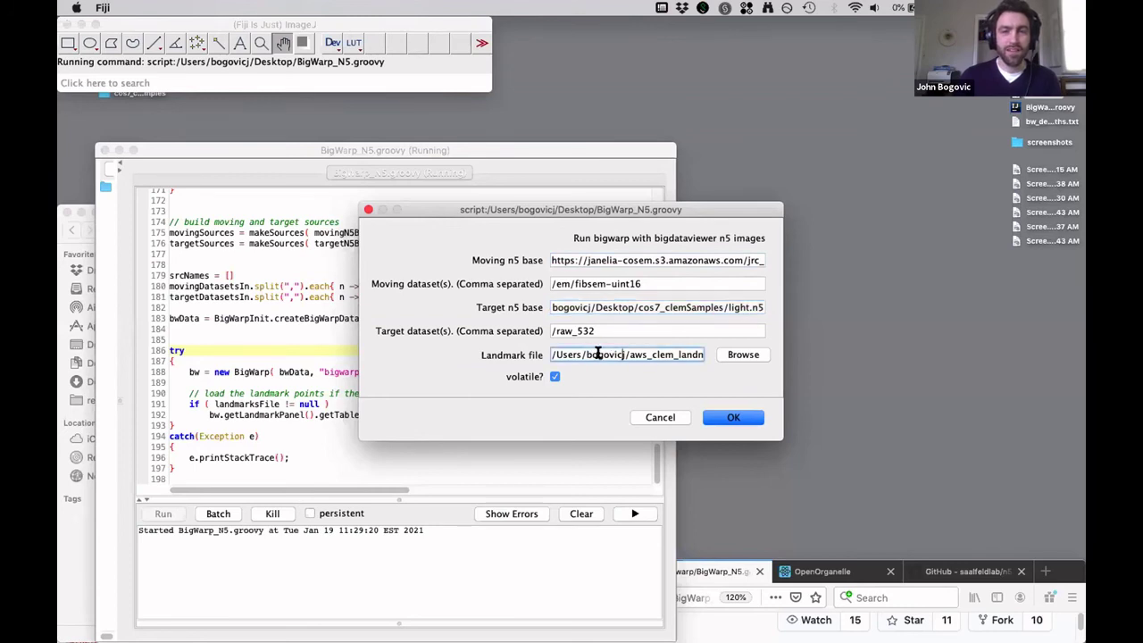
# Step: Launch BigWarp with the prefilled N5 datasets, landmark file and volatile loading, and shrink the script editor window
pyautogui.click(731, 420)
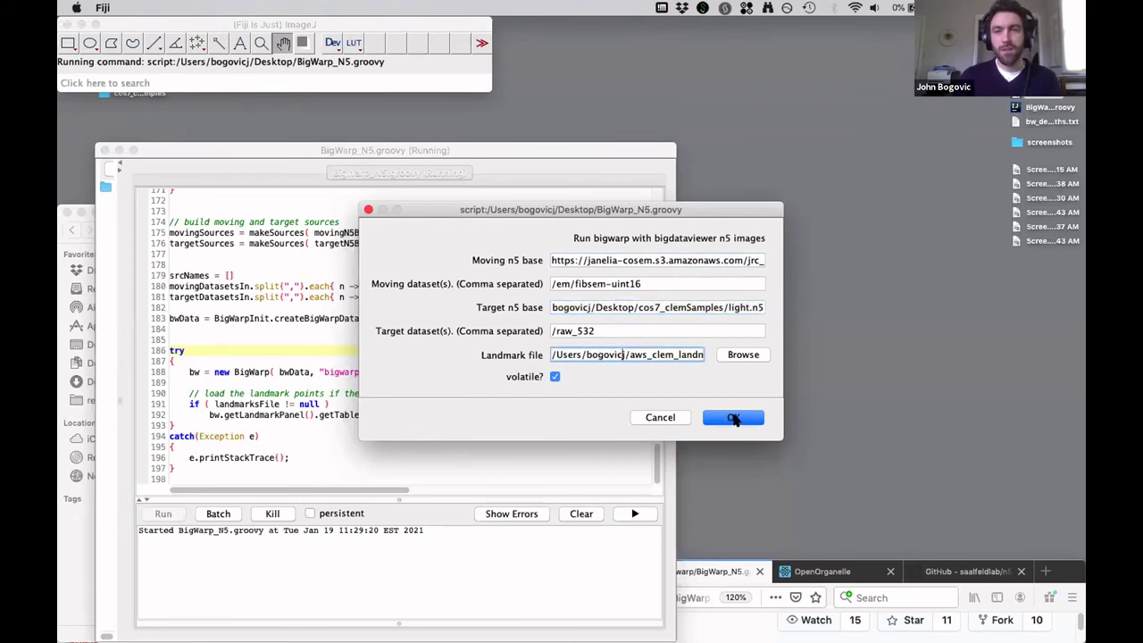
pyautogui.click(734, 419)
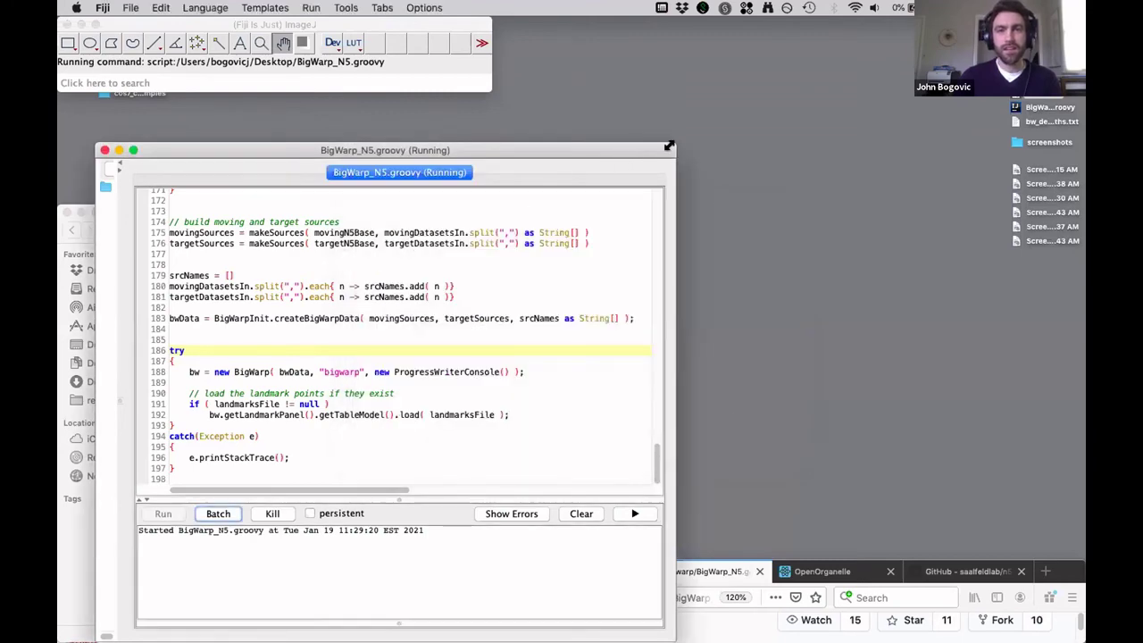
pyautogui.moveTo(670, 145); pyautogui.dragTo(639, 266)
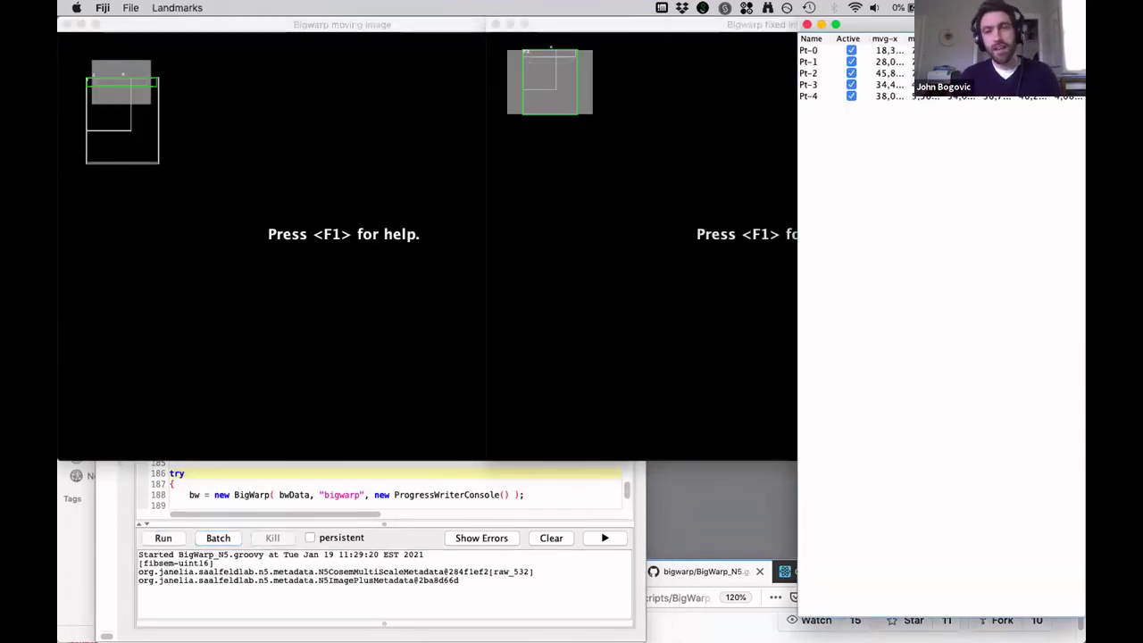
# Step: Open the brightness and color settings, lower the EM image's display maximum to about 4,450, and reveal the range limits
pyautogui.press('s')
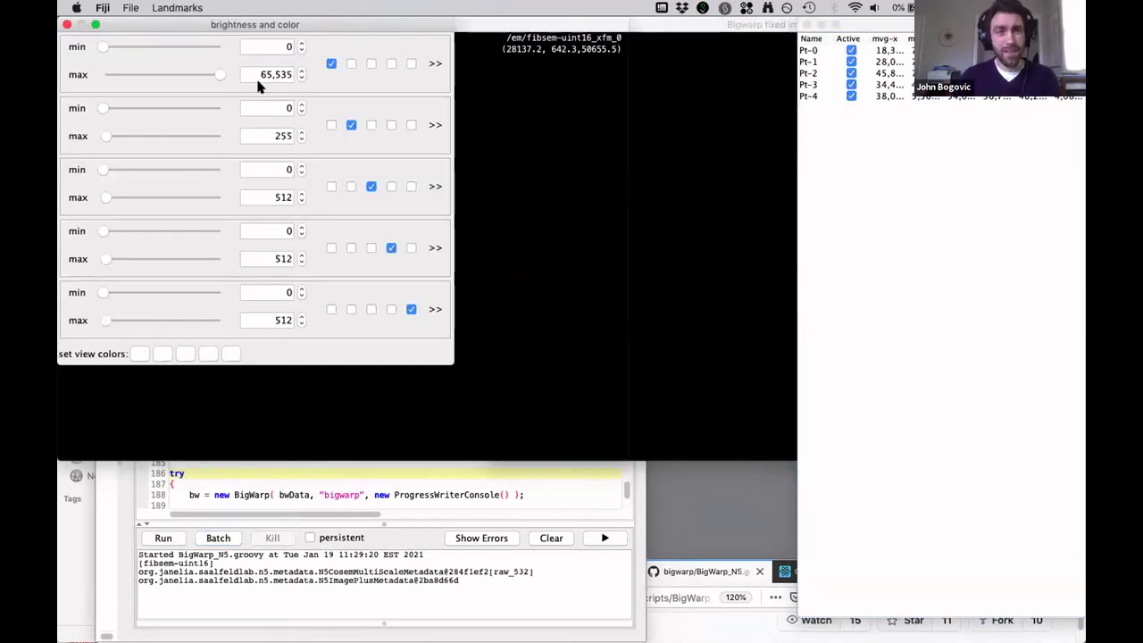
pyautogui.moveTo(233, 25); pyautogui.dragTo(783, 287)
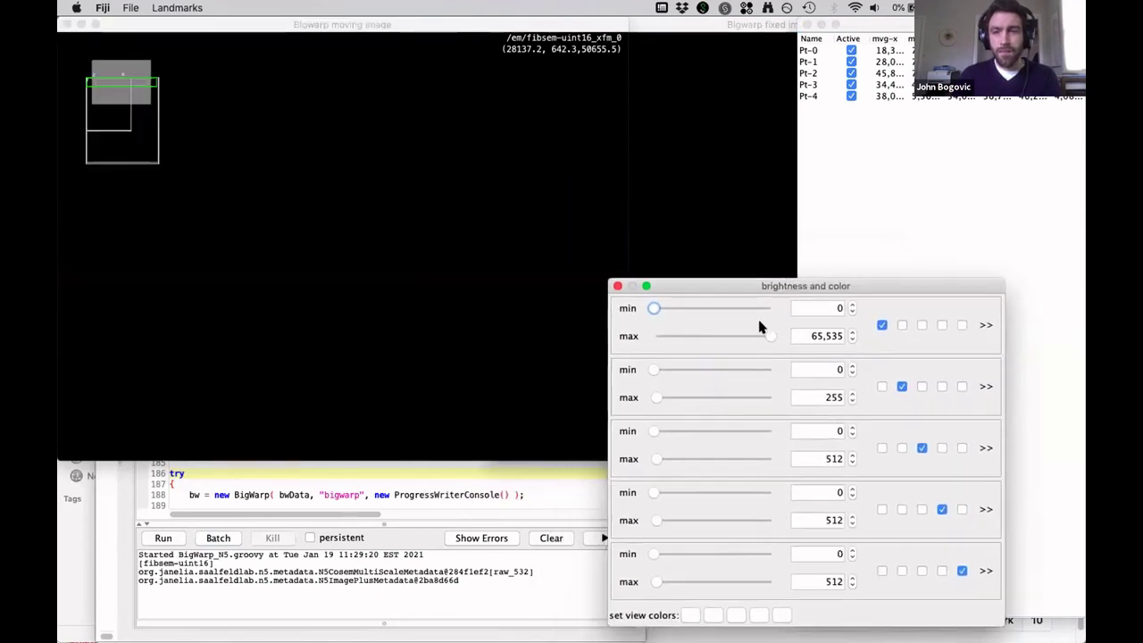
pyautogui.moveTo(765, 334); pyautogui.dragTo(663, 335)
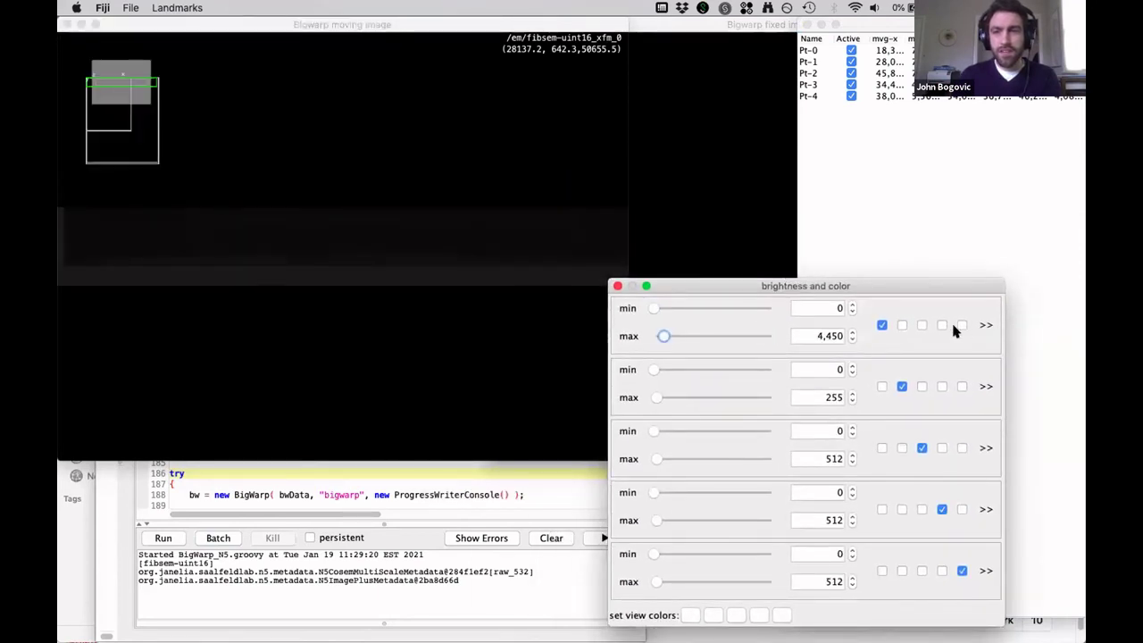
pyautogui.click(986, 325)
pyautogui.moveTo(942, 284); pyautogui.dragTo(783, 257)
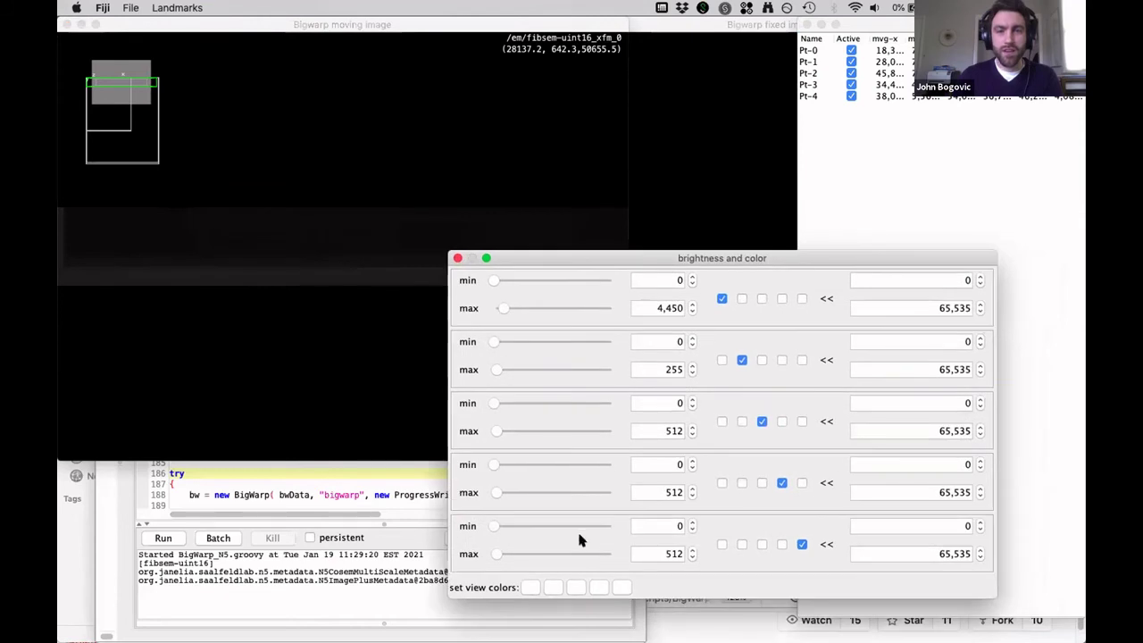
# Step: Set the EM image's upper range limit to 2,000 and its display maximum to about 593
pyautogui.moveTo(946, 308); pyautogui.dragTo(1002, 309)
pyautogui.press('BackSpace')
pyautogui.write('200')
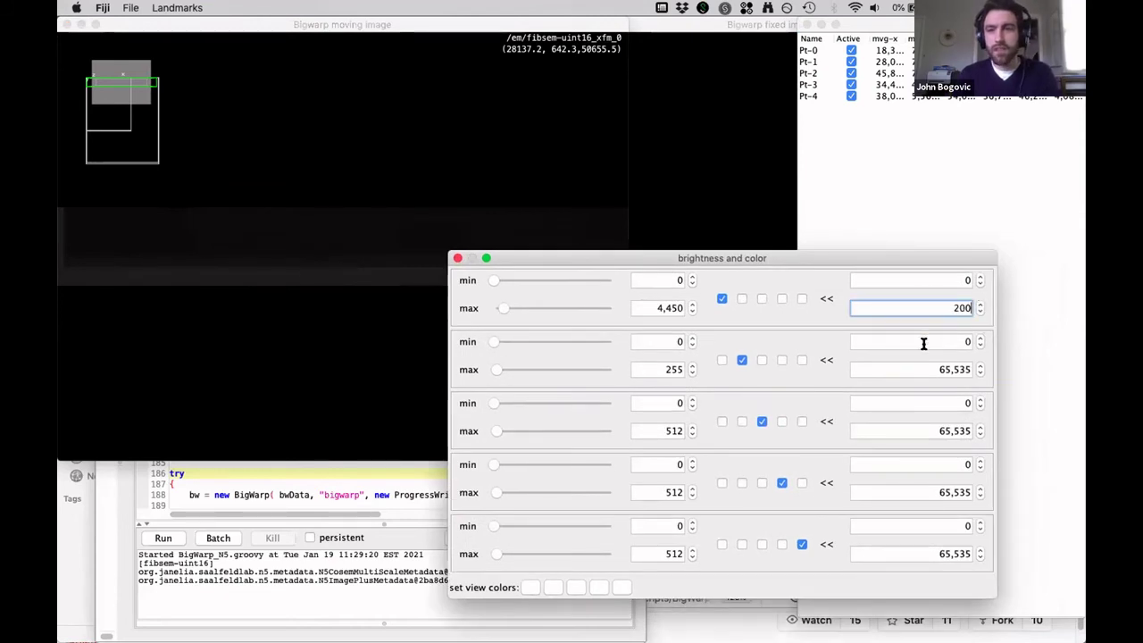
pyautogui.press('Return')
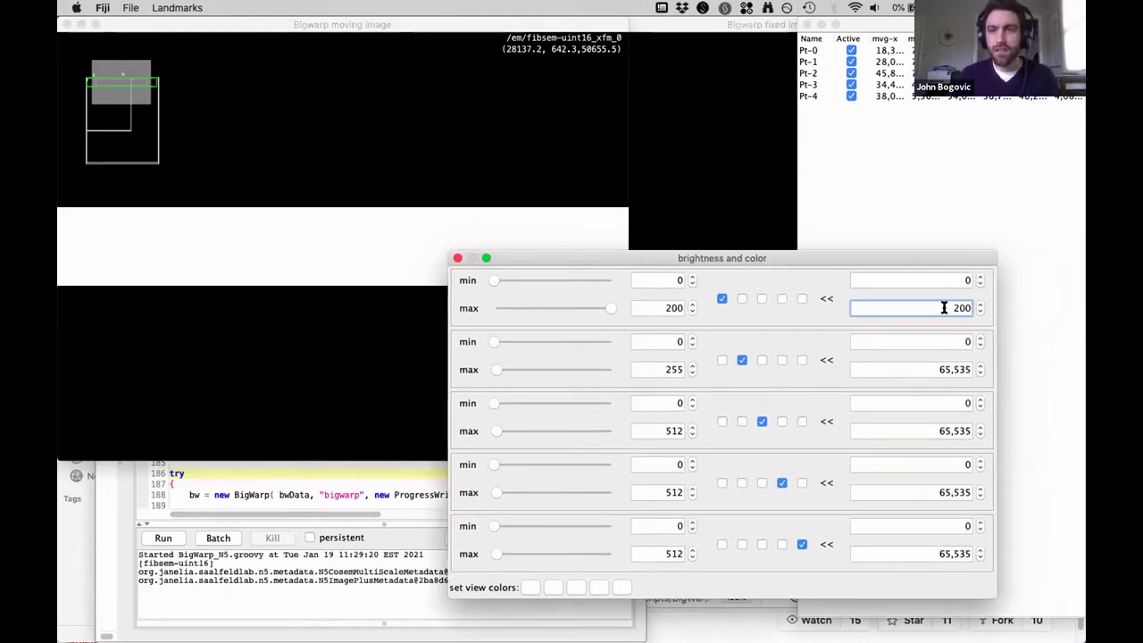
pyautogui.press('Return')
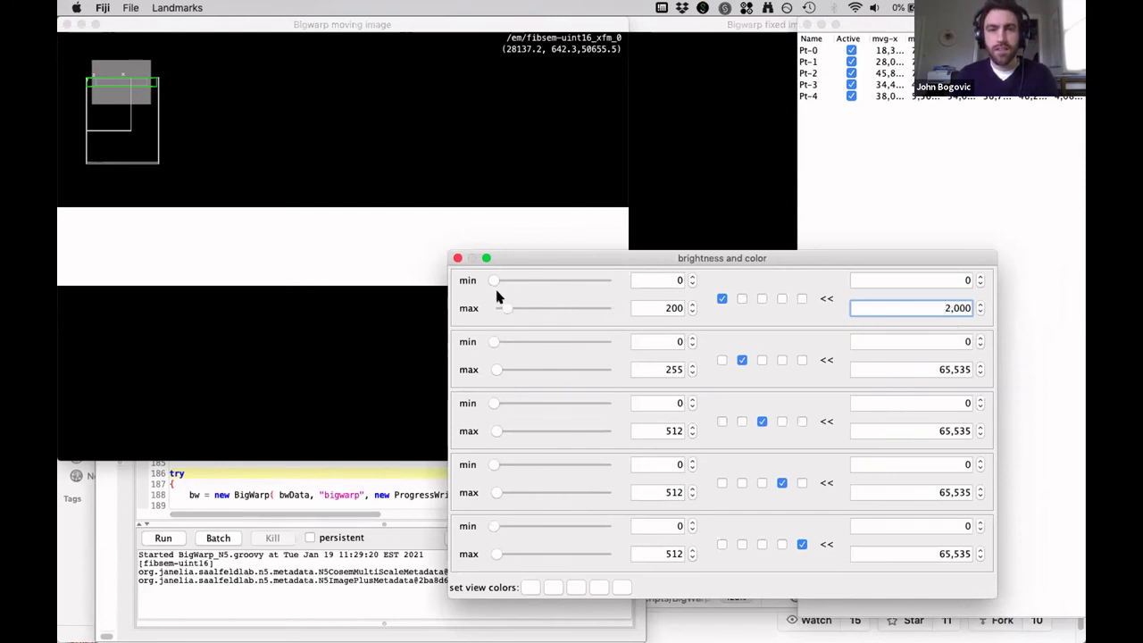
pyautogui.moveTo(505, 313); pyautogui.dragTo(531, 309)
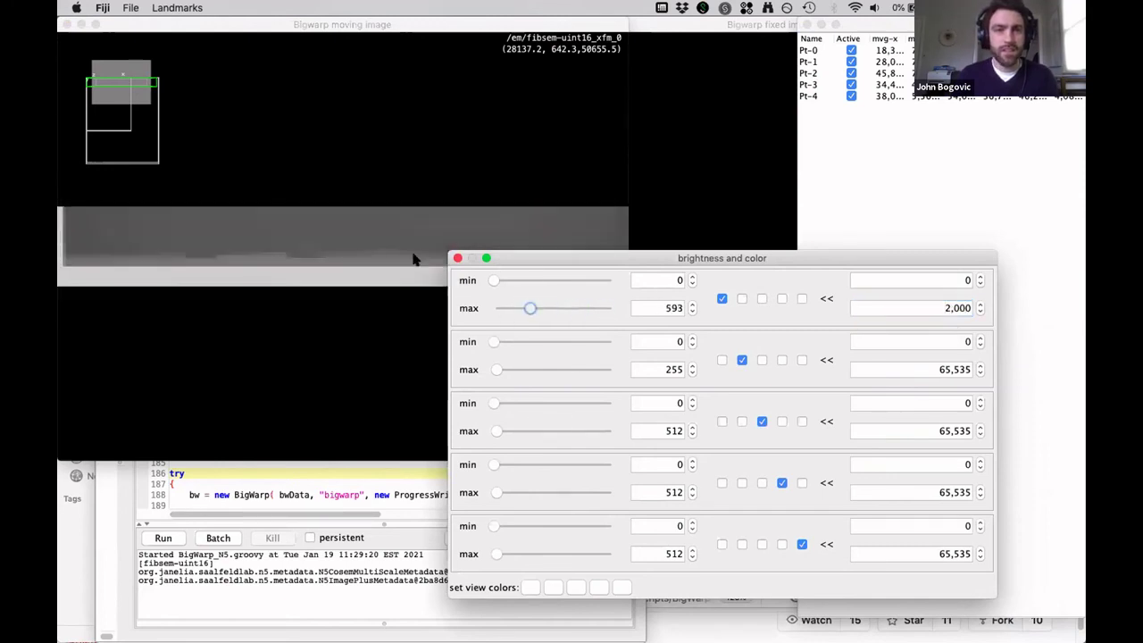
# Step: Examine the cloud-hosted EM volume in the moving image window at different zoom levels and depths
pyautogui.click(351, 263)
pyautogui.scroll(3, 349, 256)
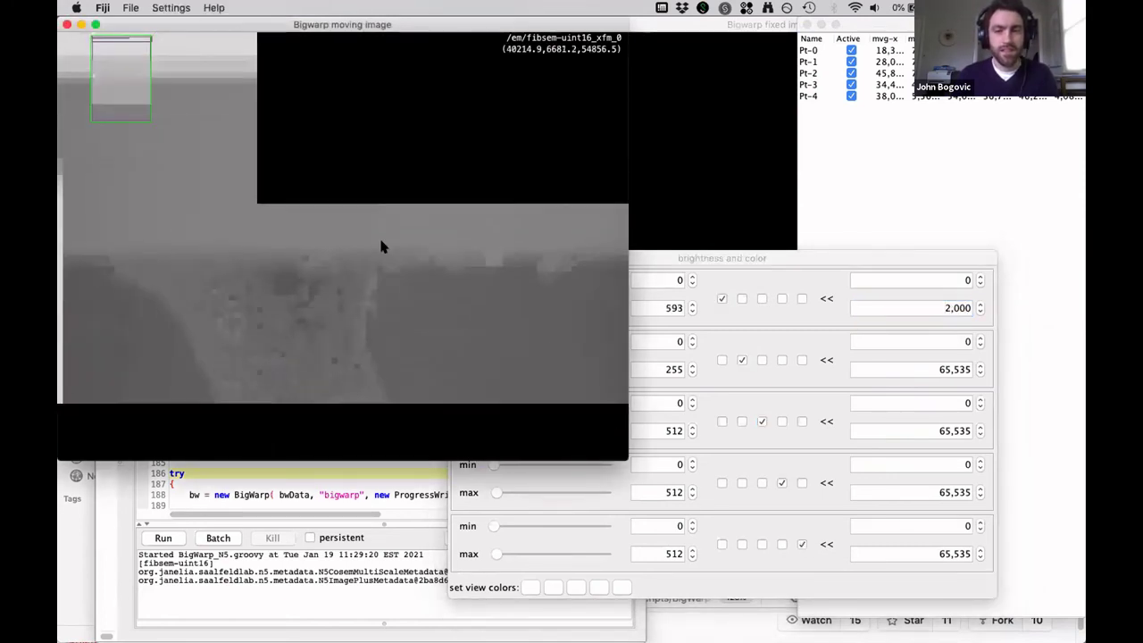
pyautogui.scroll(-3, 302, 312)
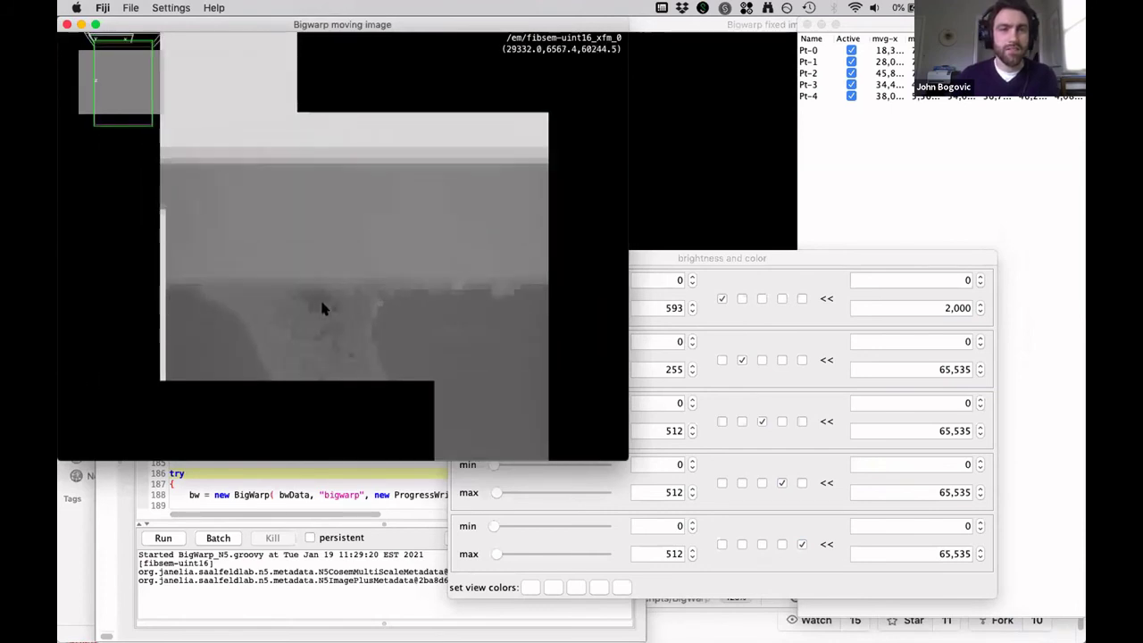
pyautogui.scroll(4, 320, 308)
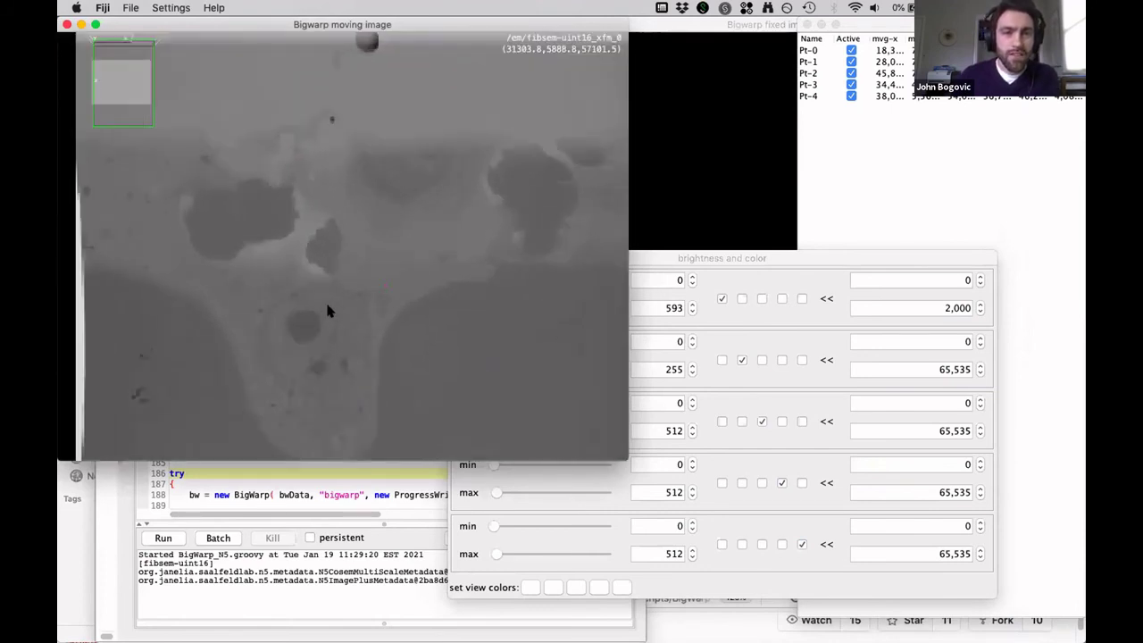
pyautogui.scroll(-5, 325, 304)
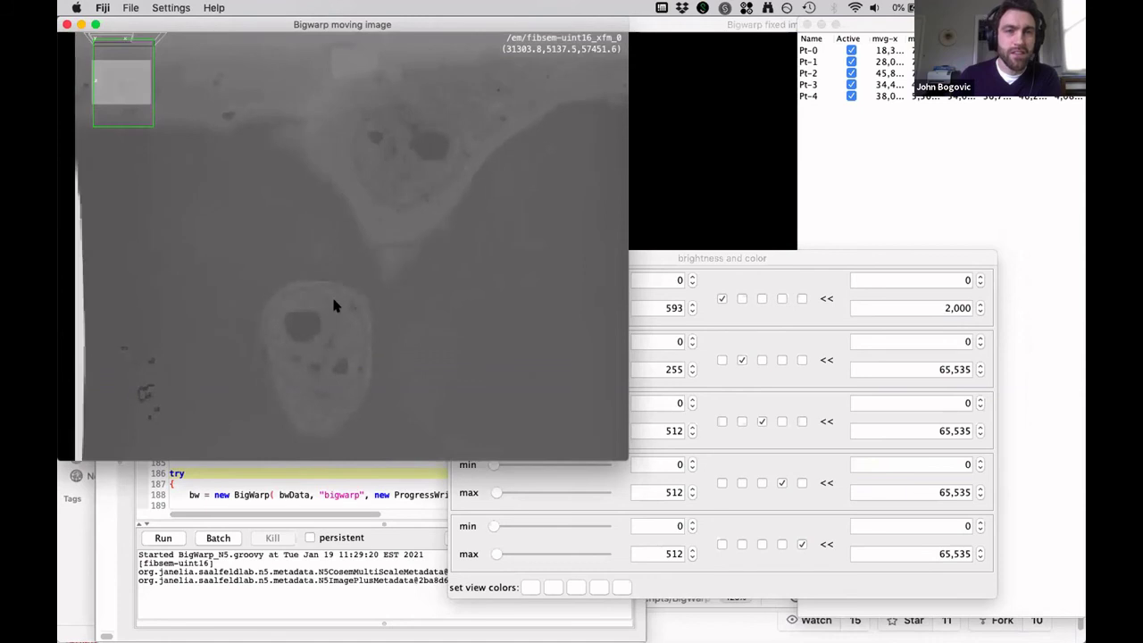
pyautogui.scroll(6, 329, 306)
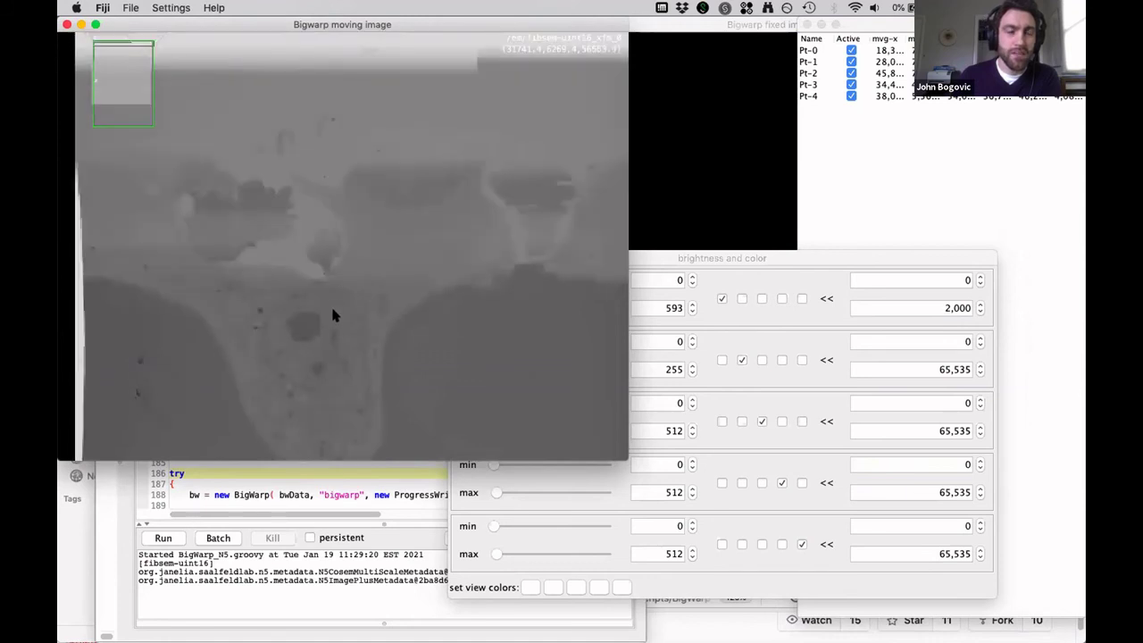
pyautogui.scroll(-10, 333, 311)
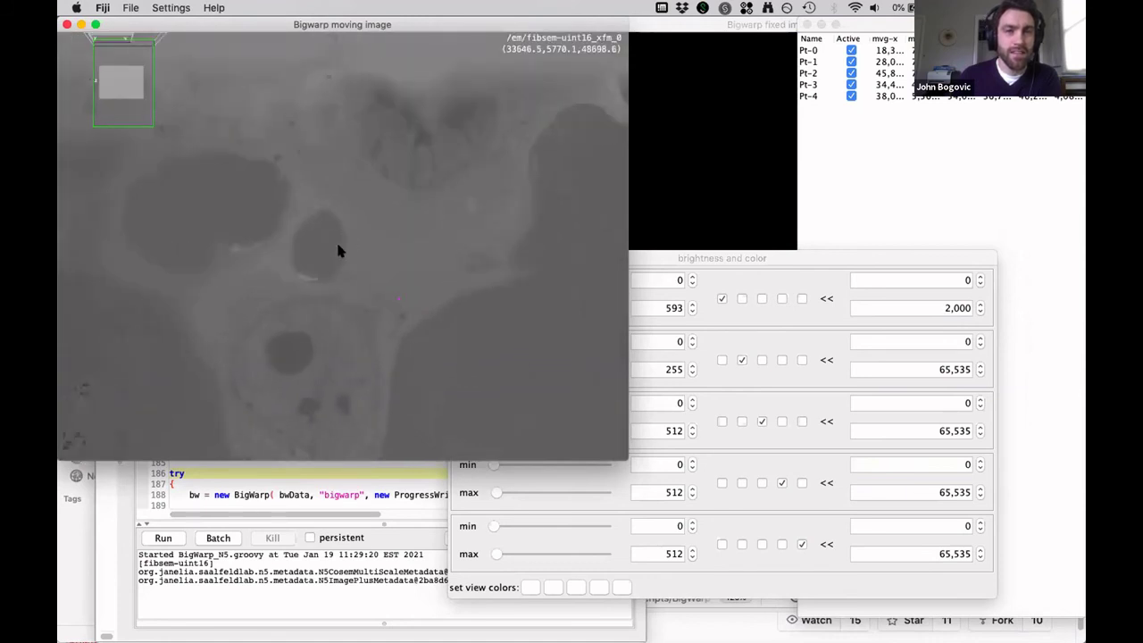
pyautogui.scroll(3, 336, 255)
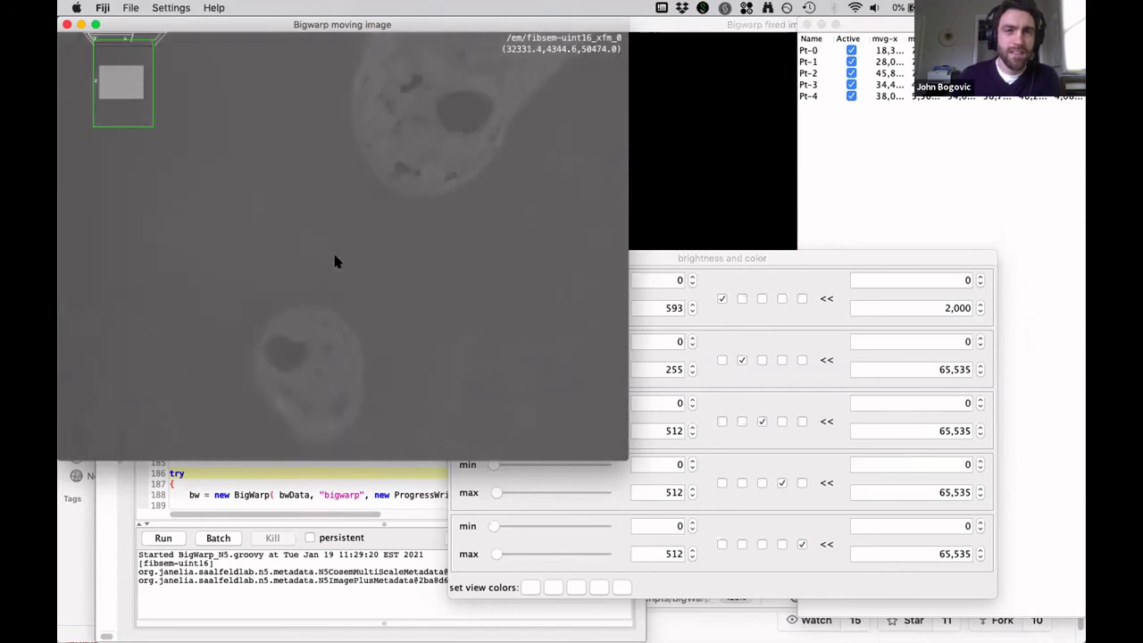
pyautogui.scroll(-8, 335, 259)
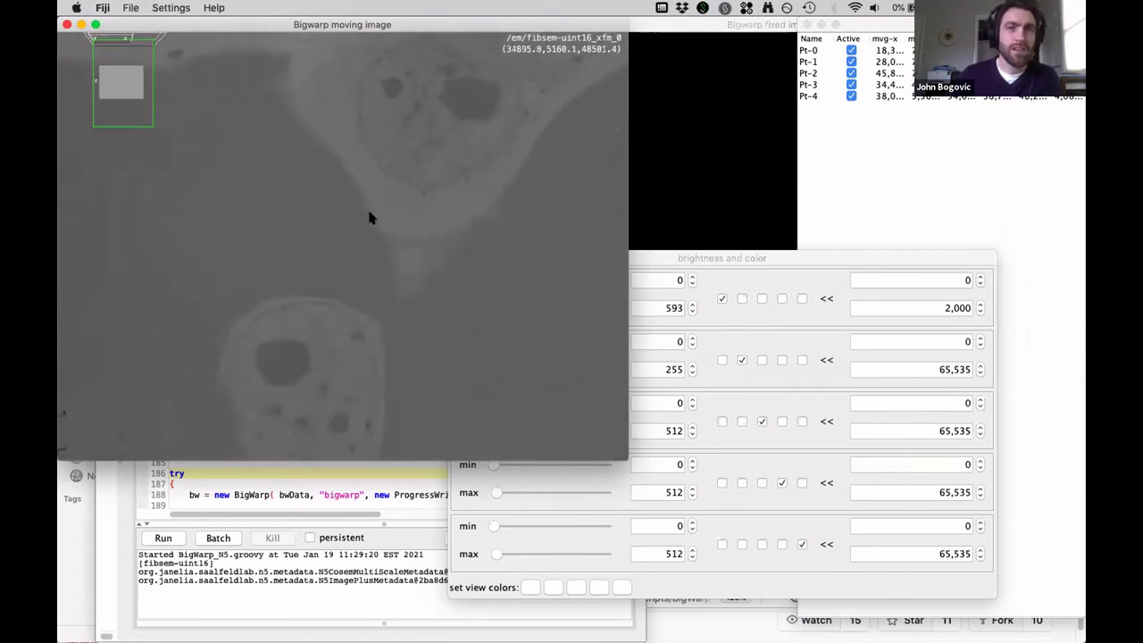
pyautogui.scroll(2, 350, 352)
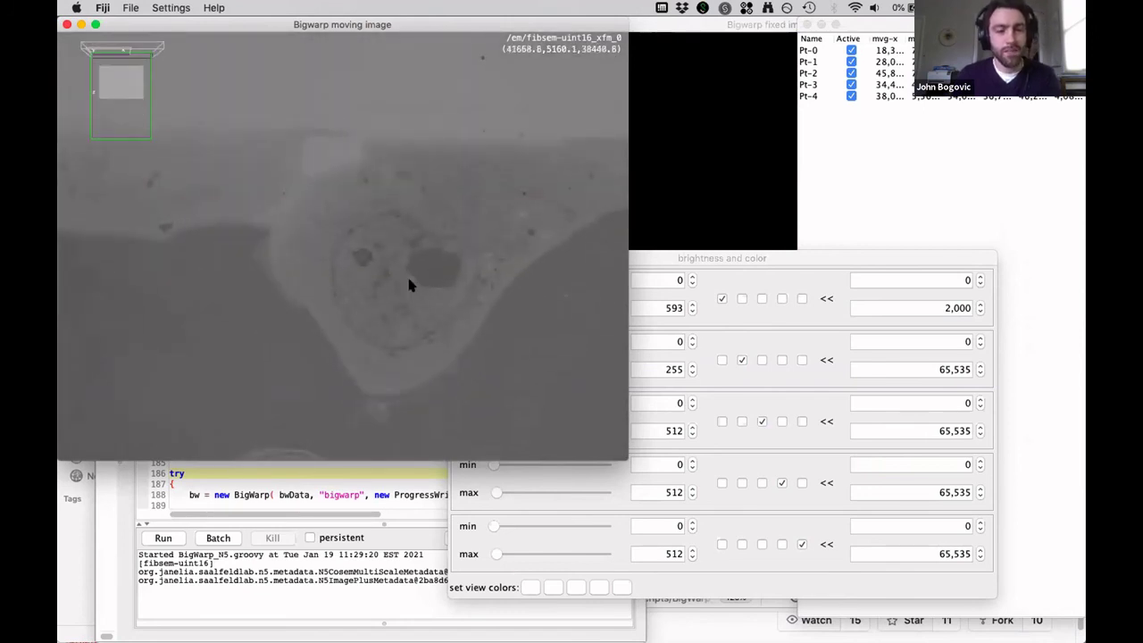
# Step: Set the fixed light image's upper range limit to 200 and its display maximum to about 195
pyautogui.click(714, 179)
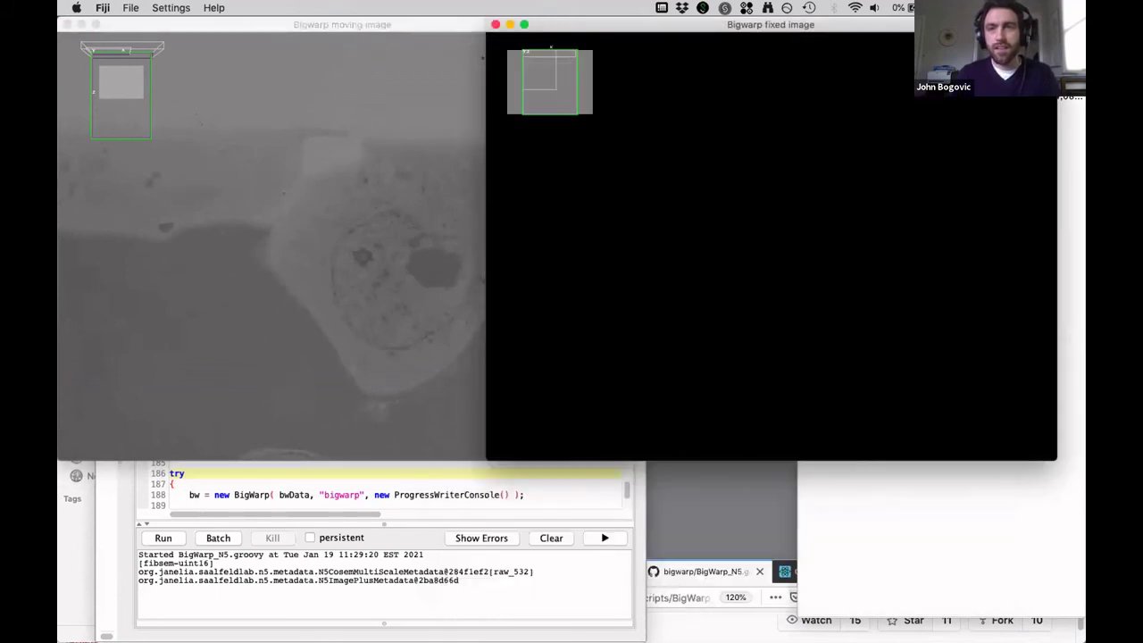
pyautogui.press('s')
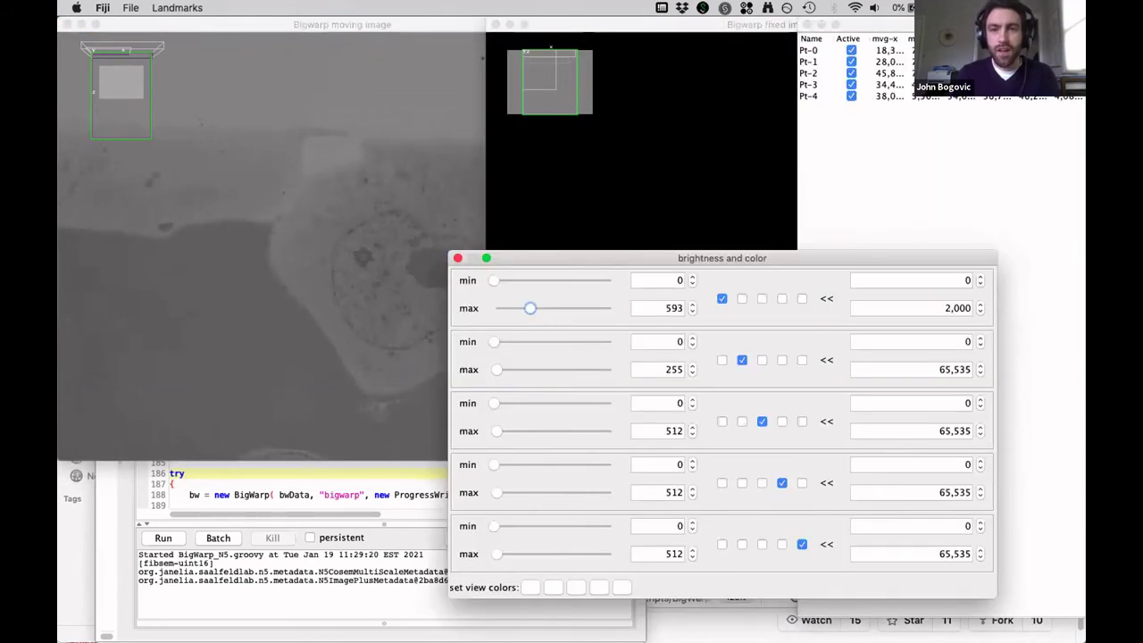
pyautogui.doubleClick(943, 366)
pyautogui.press('BackSpace')
pyautogui.write('200')
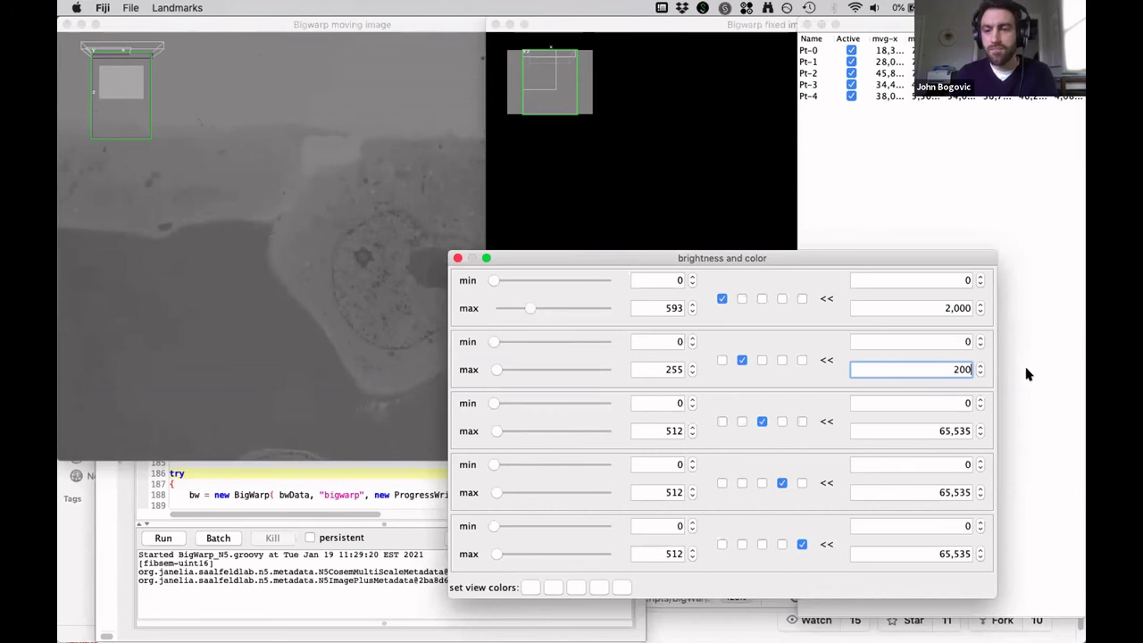
pyautogui.press('Return')
pyautogui.click(602, 368)
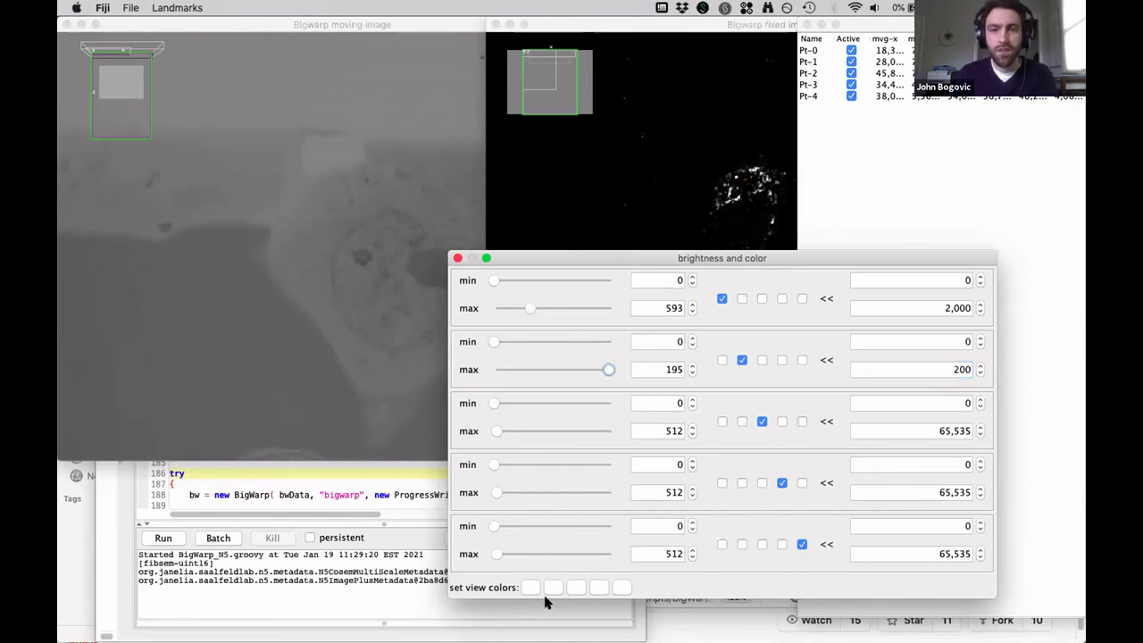
# Step: Color the fixed light image magenta and close the brightness and color settings
pyautogui.click(547, 585)
pyautogui.click(757, 462)
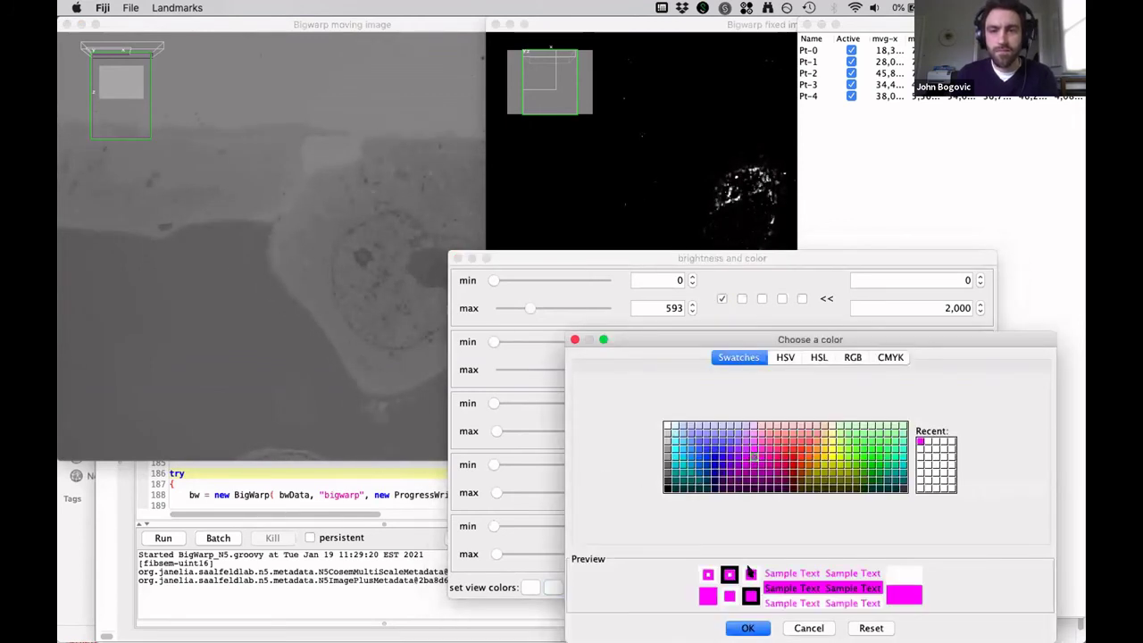
pyautogui.click(745, 628)
pyautogui.click(457, 257)
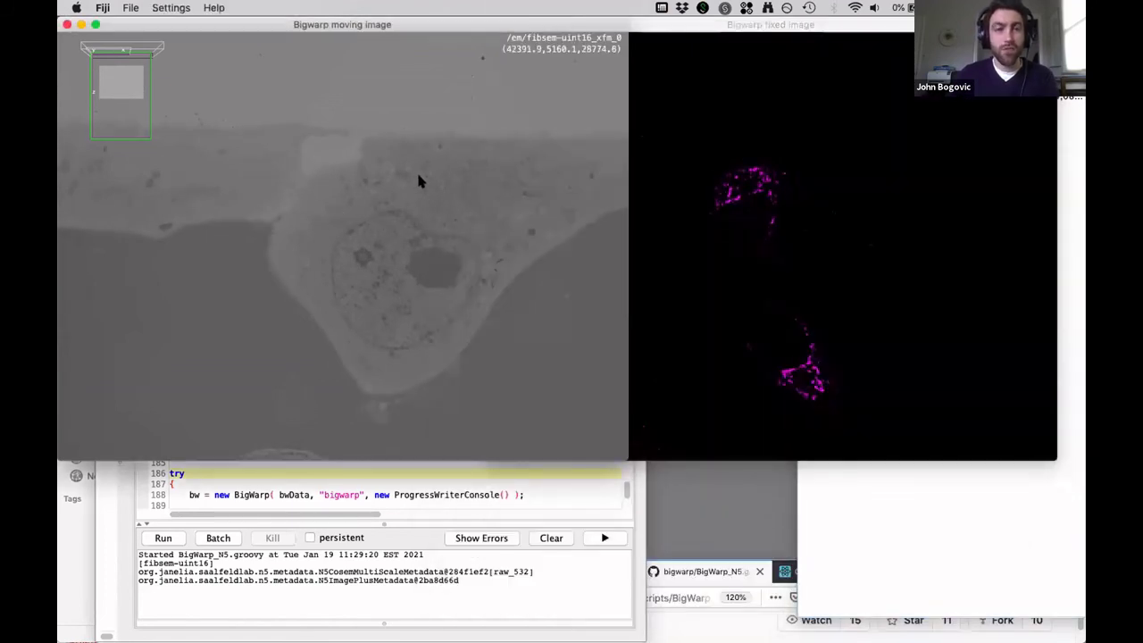
# Step: Apply the landmark transform and overlay the warped EM on the fixed image in fused mode, enlarging the fixed image window
pyautogui.scroll(-5, 402, 186)
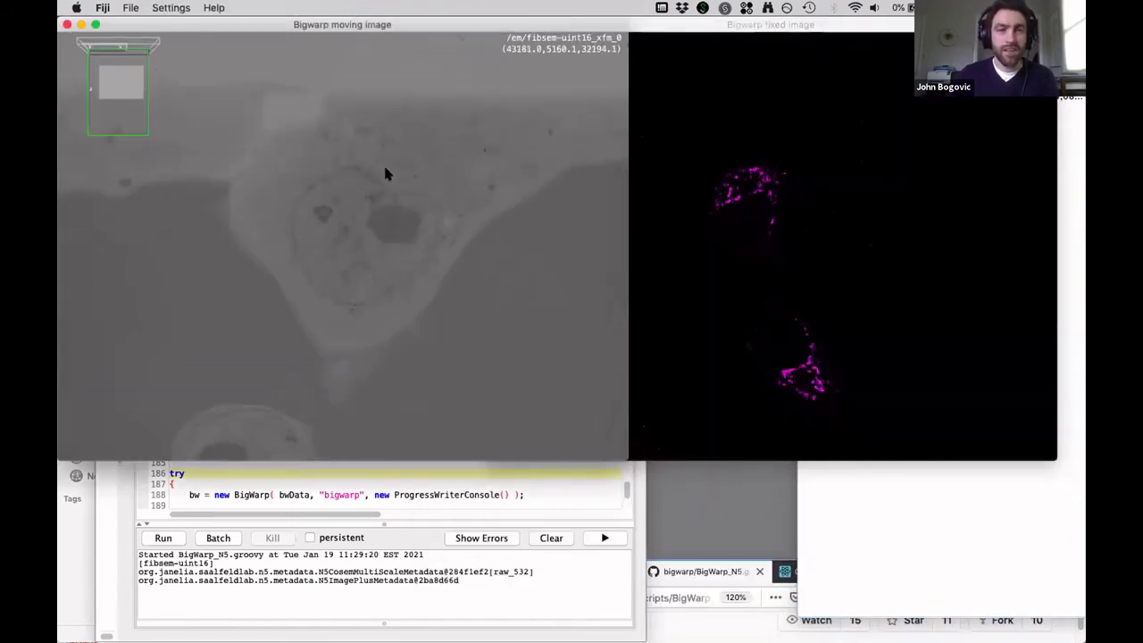
pyautogui.press('super+grave')
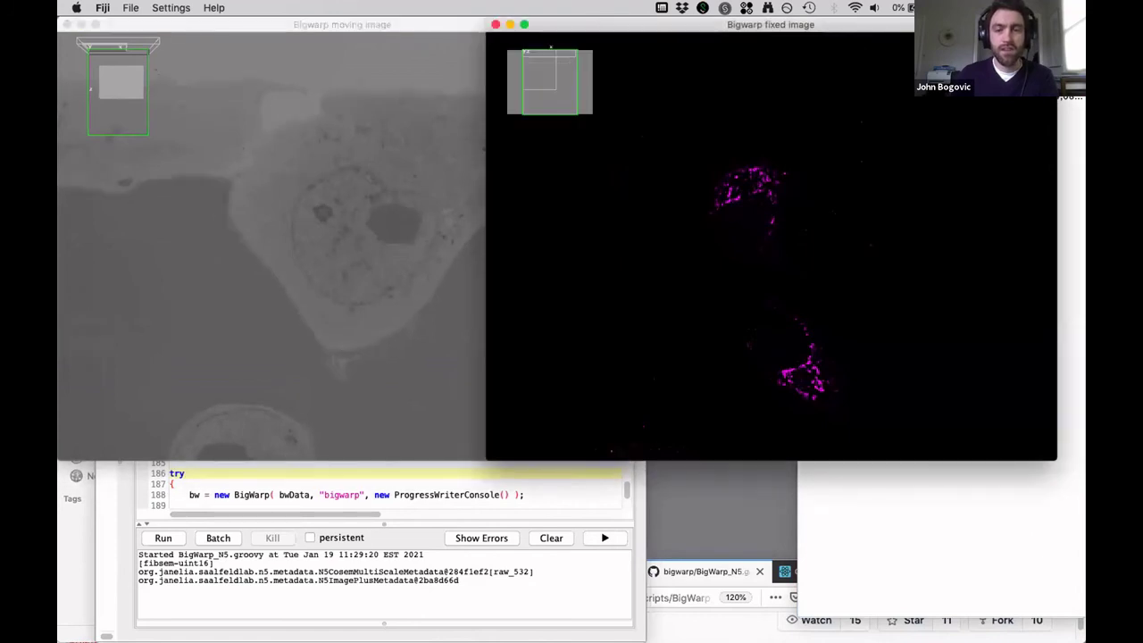
pyautogui.press('t')
pyautogui.press('f')
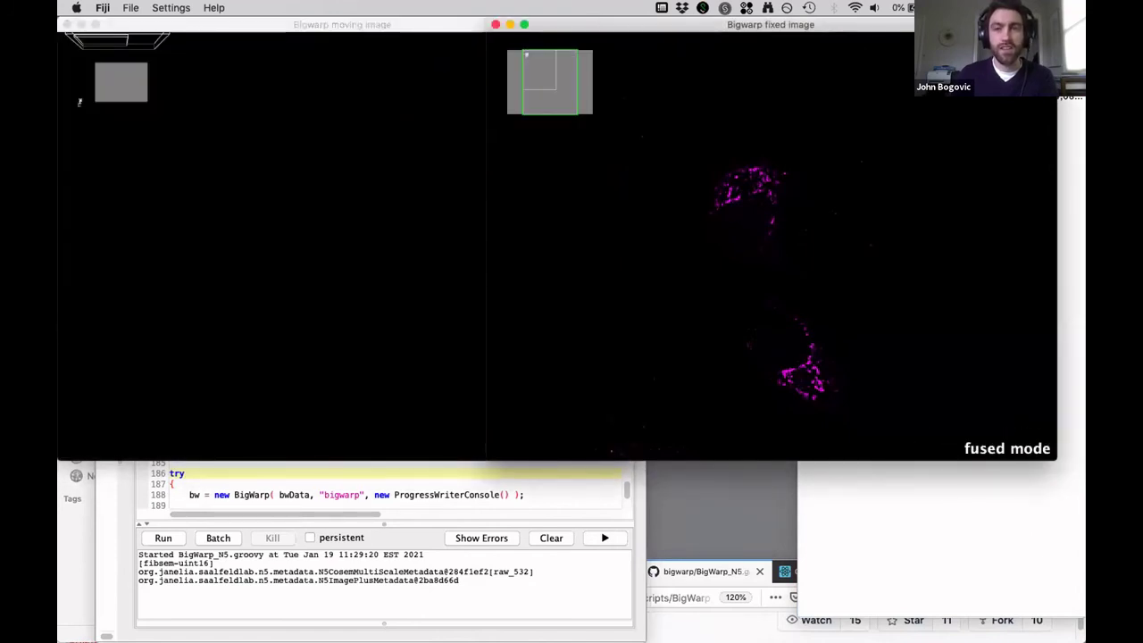
pyautogui.moveTo(487, 461); pyautogui.dragTo(330, 559)
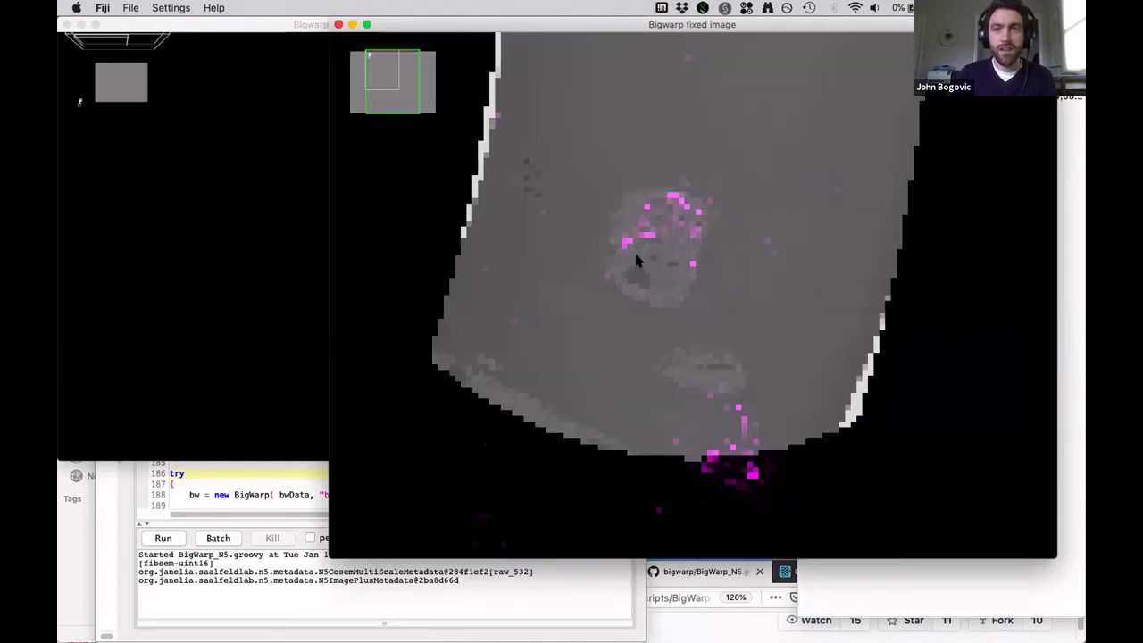
# Step: Switch the fixed image to tri-linear interpolation and examine the EM and light overlay at several depths and zoom levels
pyautogui.scroll(2, 643, 241)
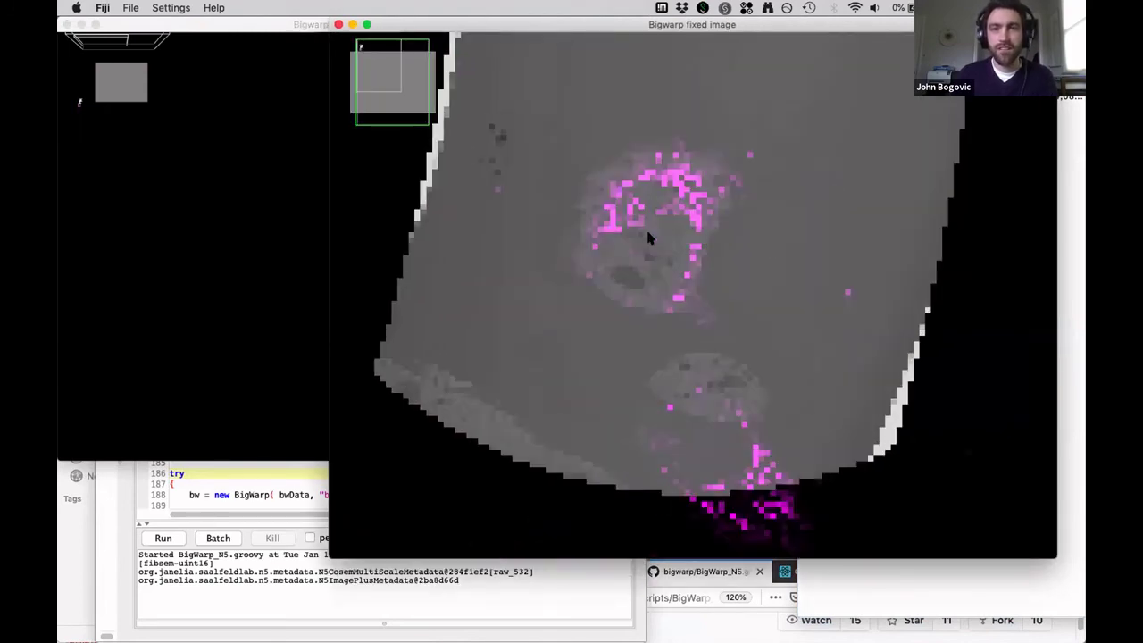
pyautogui.scroll(-2, 644, 226)
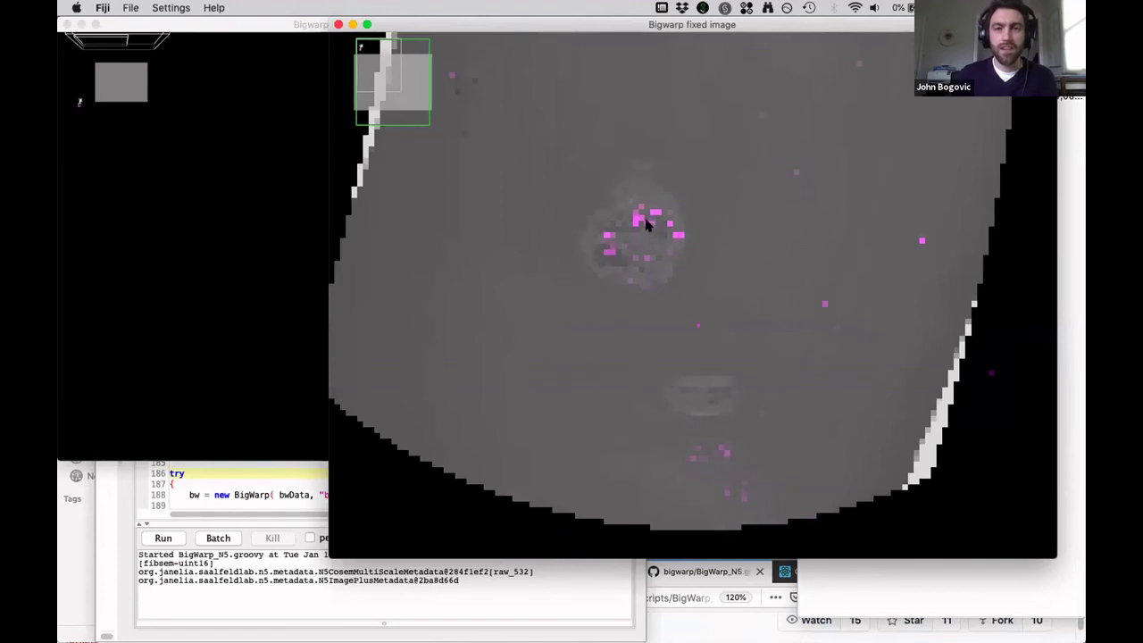
pyautogui.press('i')
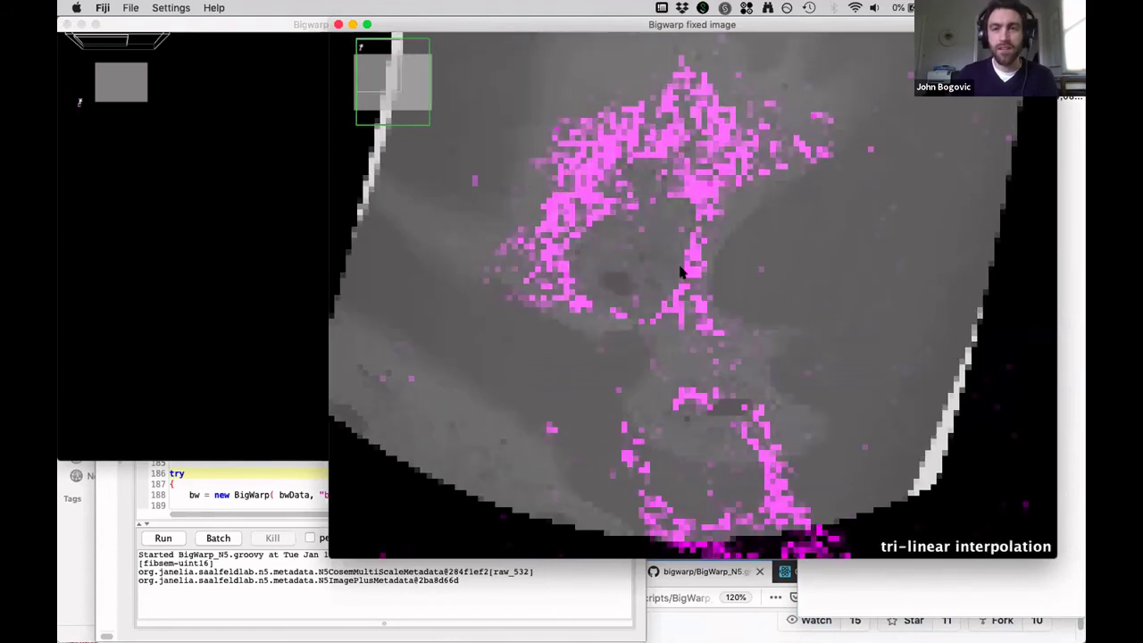
pyautogui.moveTo(666, 239); pyautogui.dragTo(689, 259)
pyautogui.scroll(-3, 695, 262)
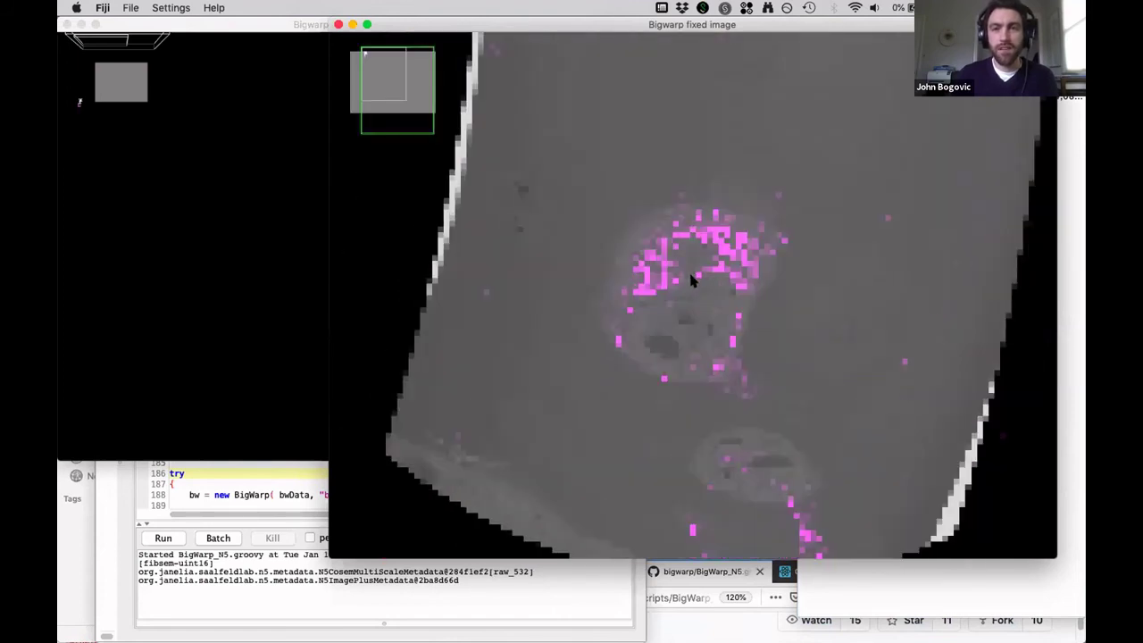
pyautogui.scroll(-2, 690, 279)
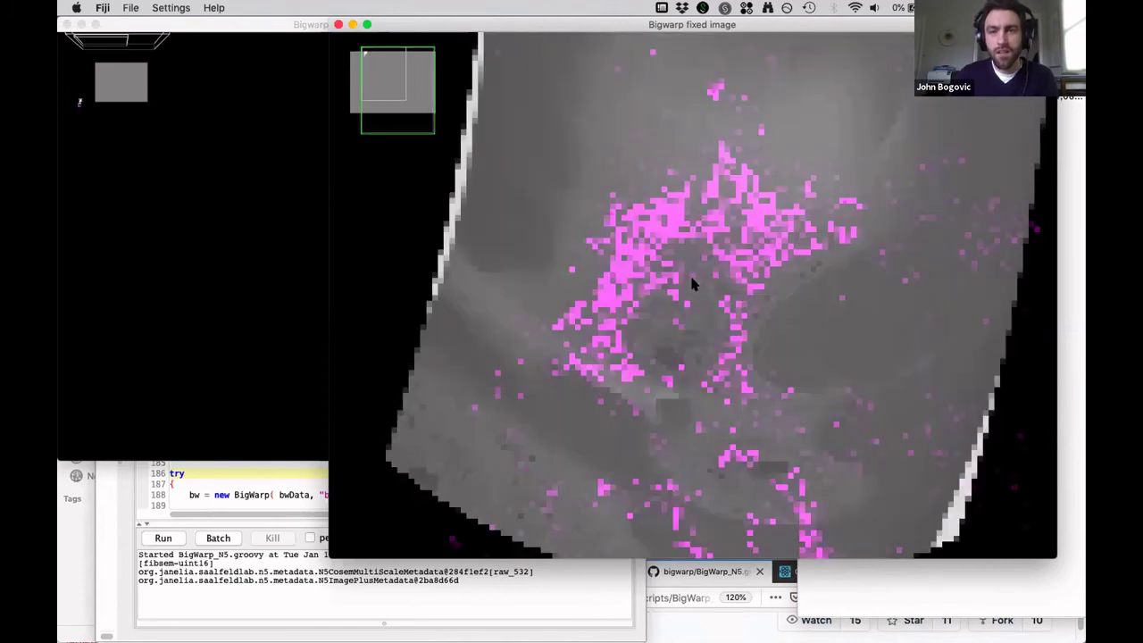
pyautogui.scroll(2, 688, 282)
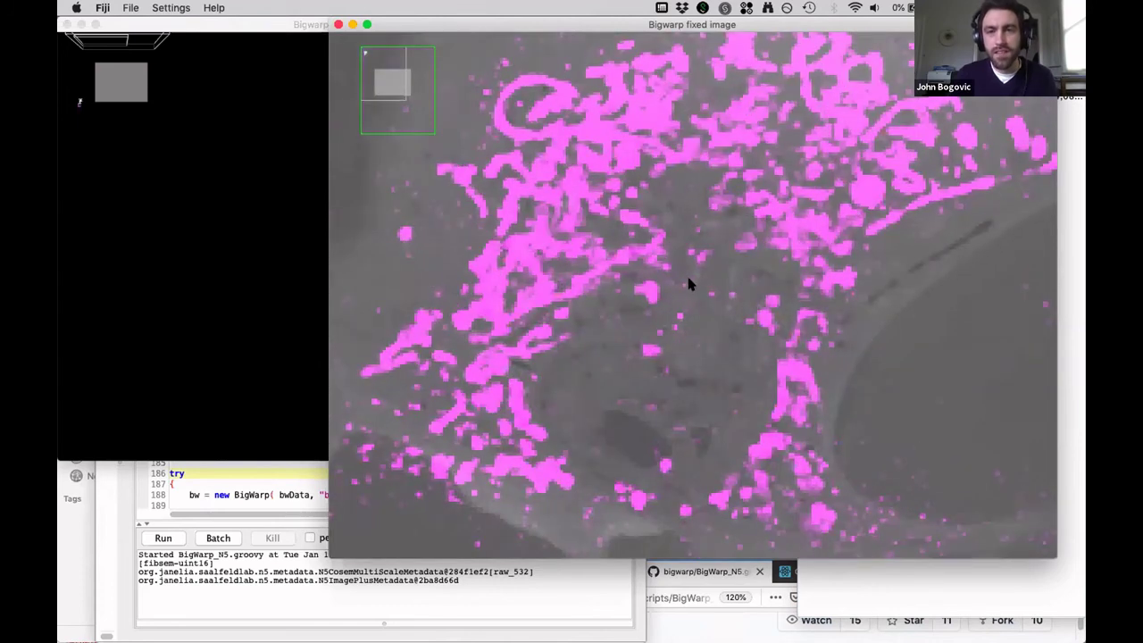
# Step: Adjust the moving EM source's display minimum and maximum so the EM appears darker beneath the magenta light signal
pyautogui.hotkey('shift', 's')
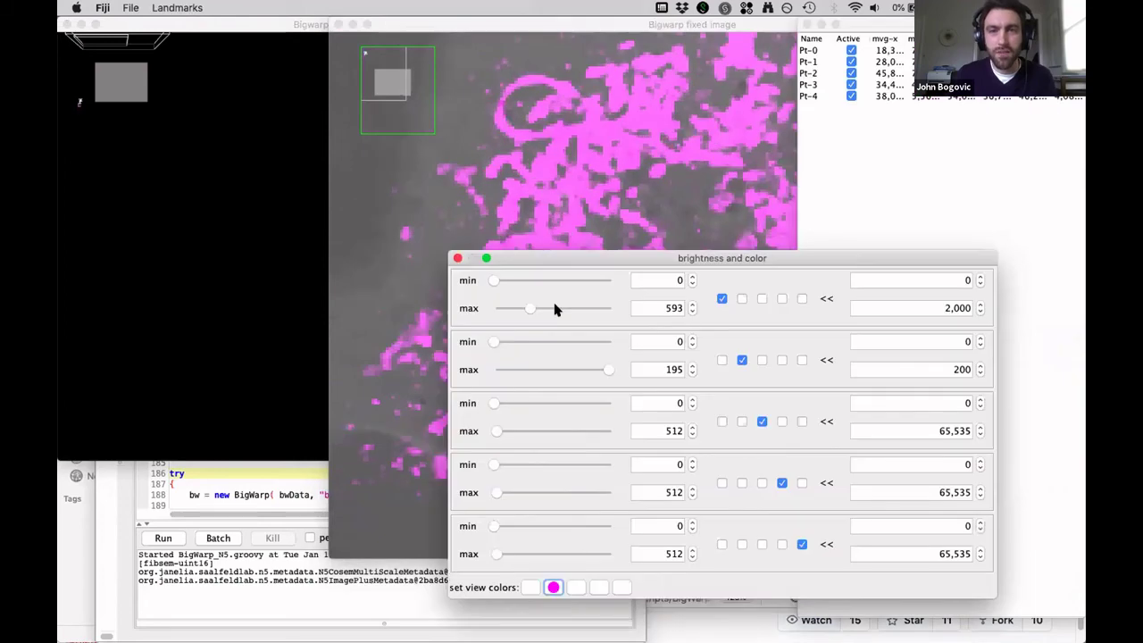
pyautogui.moveTo(521, 308)
pyautogui.mouseDown()
pyautogui.moveTo(506, 307)
pyautogui.moveTo(496, 280)
pyautogui.moveTo(527, 305)
pyautogui.mouseUp()
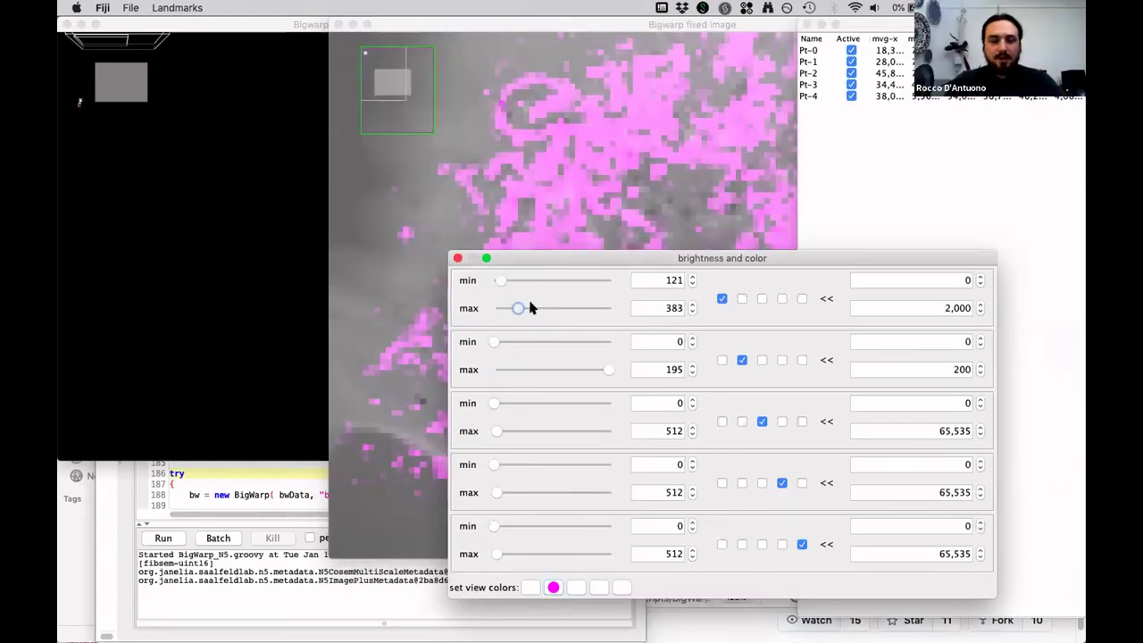
pyautogui.click(544, 209)
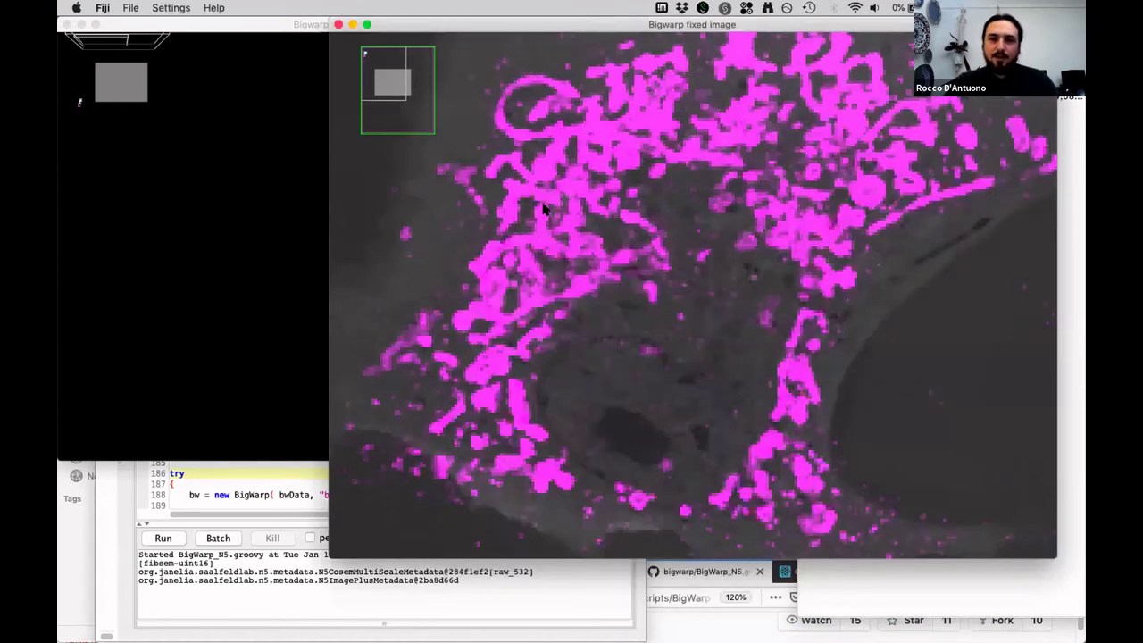
pyautogui.moveTo(554, 211); pyautogui.dragTo(672, 214)
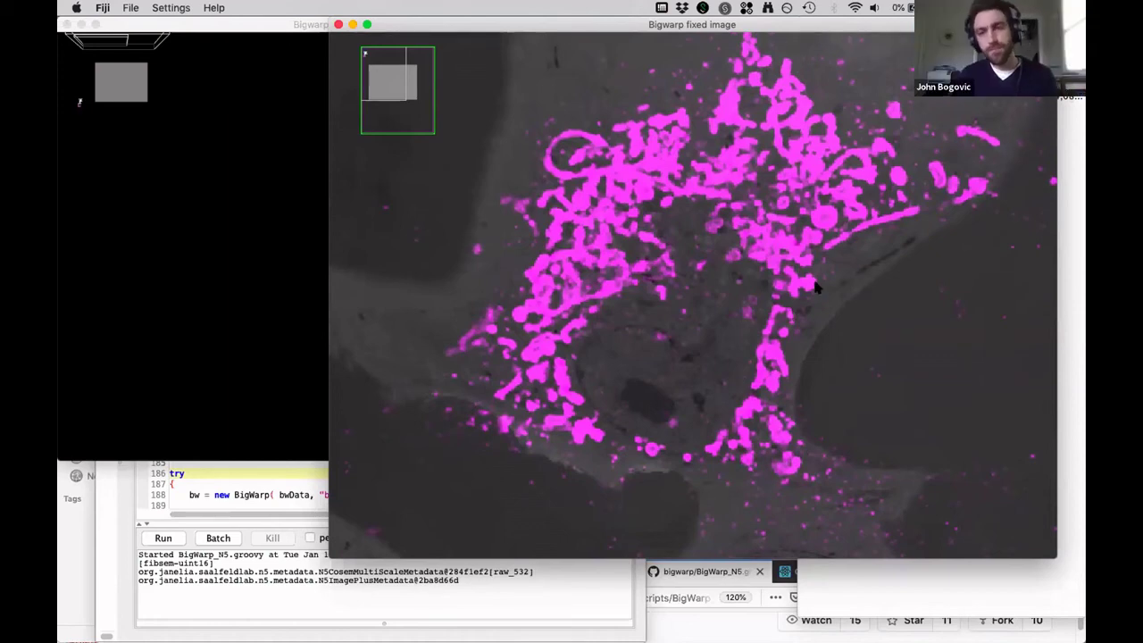
pyautogui.scroll(-2, 740, 277)
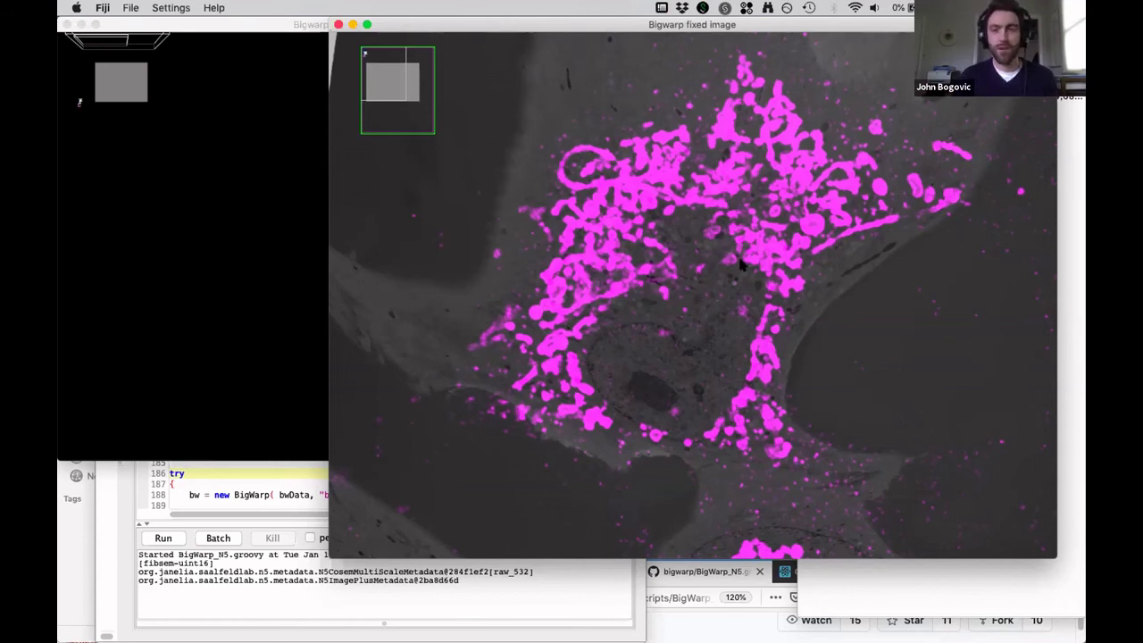
pyautogui.scroll(3, 740, 264)
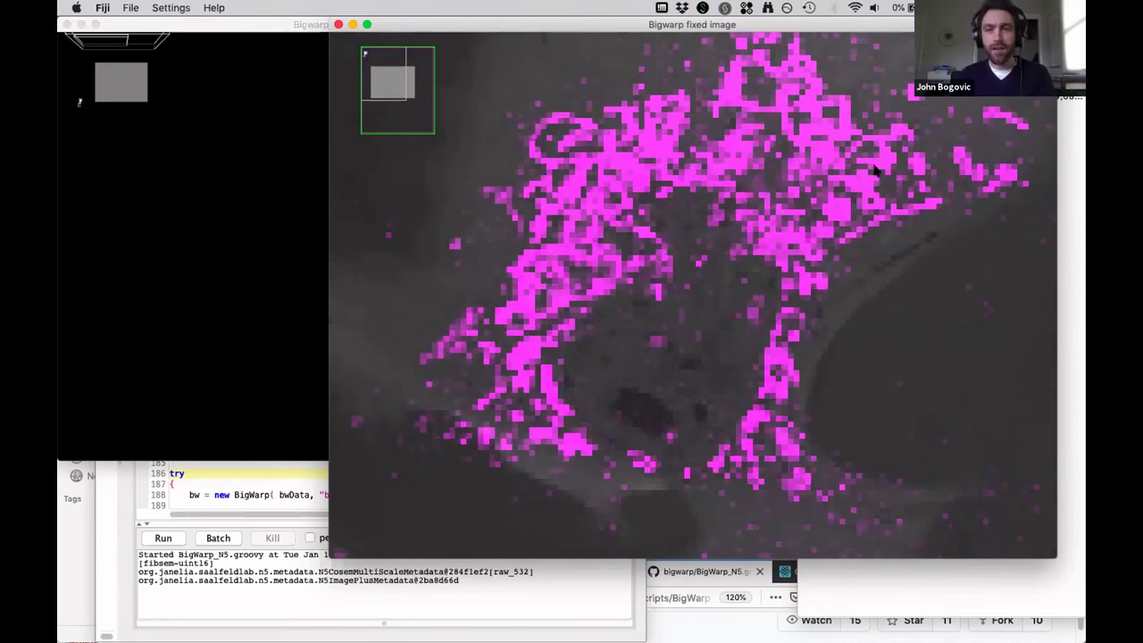
# Step: Shift the fixed image window to uncover the landmark table and set the landmark point color to cyan in the BigWarp options
pyautogui.moveTo(726, 40); pyautogui.dragTo(530, 60)
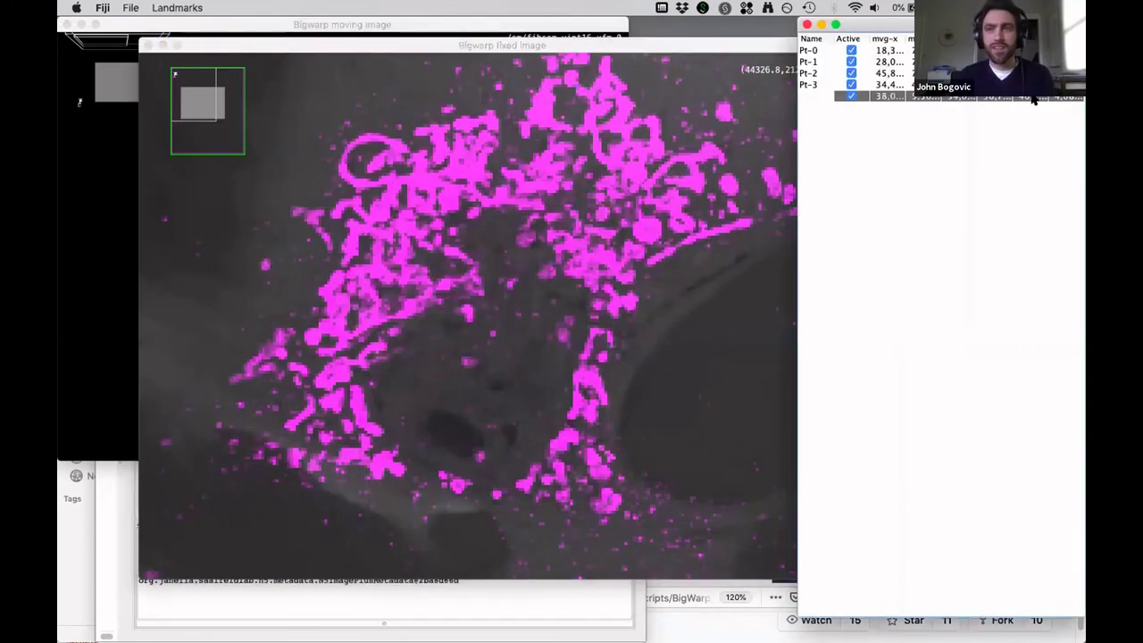
pyautogui.scroll(5, 536, 284)
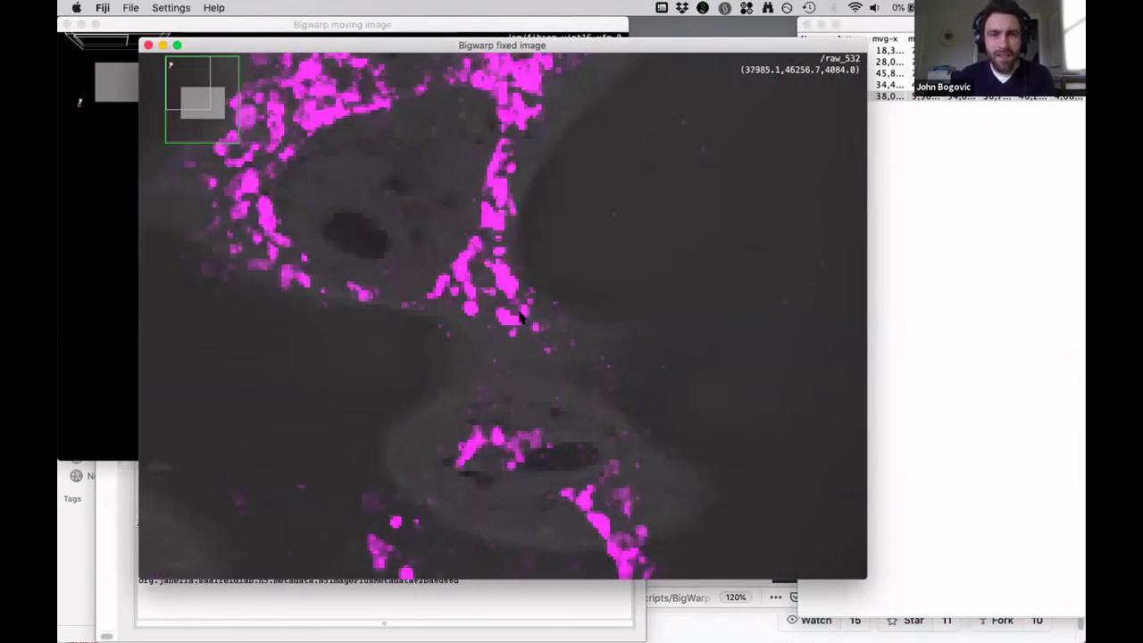
pyautogui.click(170, 7)
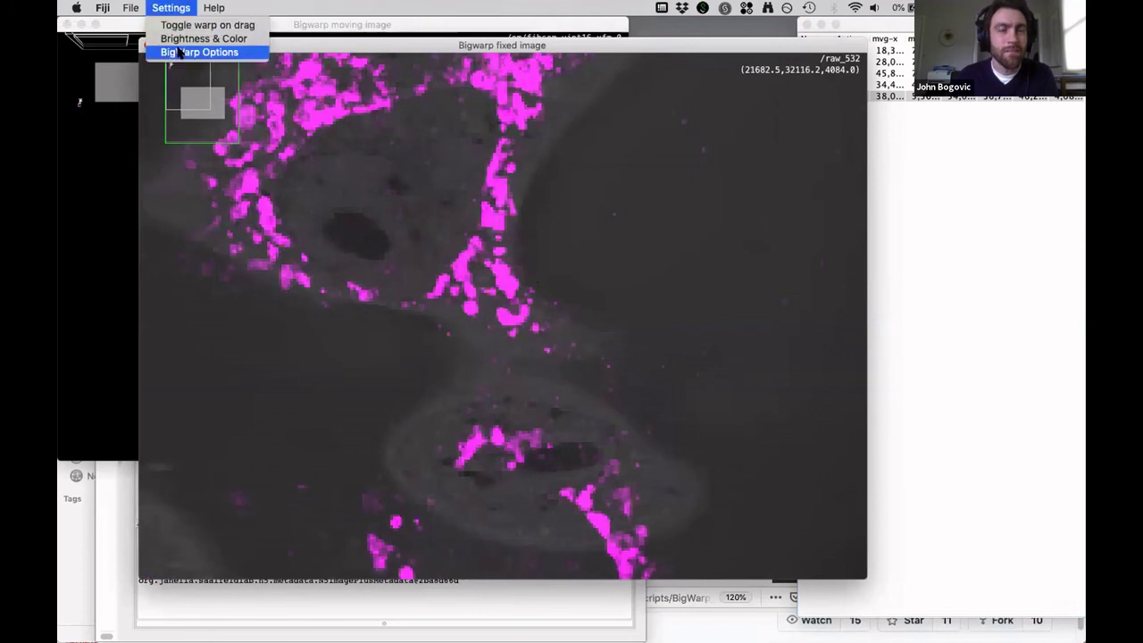
pyautogui.click(174, 51)
pyautogui.click(72, 61)
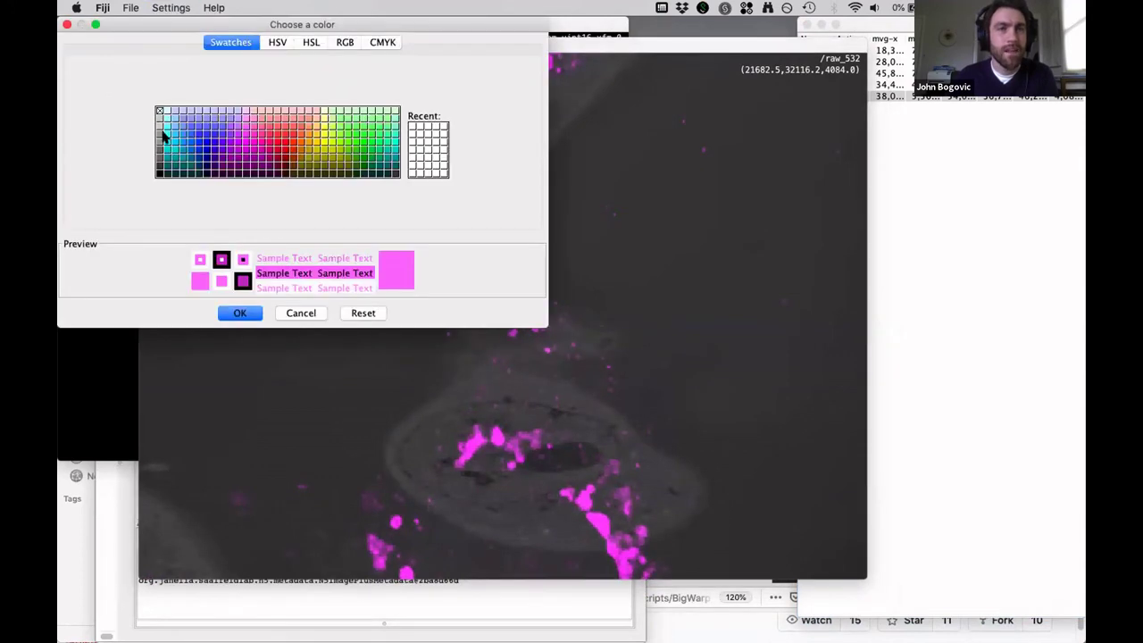
pyautogui.click(166, 134)
pyautogui.click(239, 313)
pyautogui.click(66, 24)
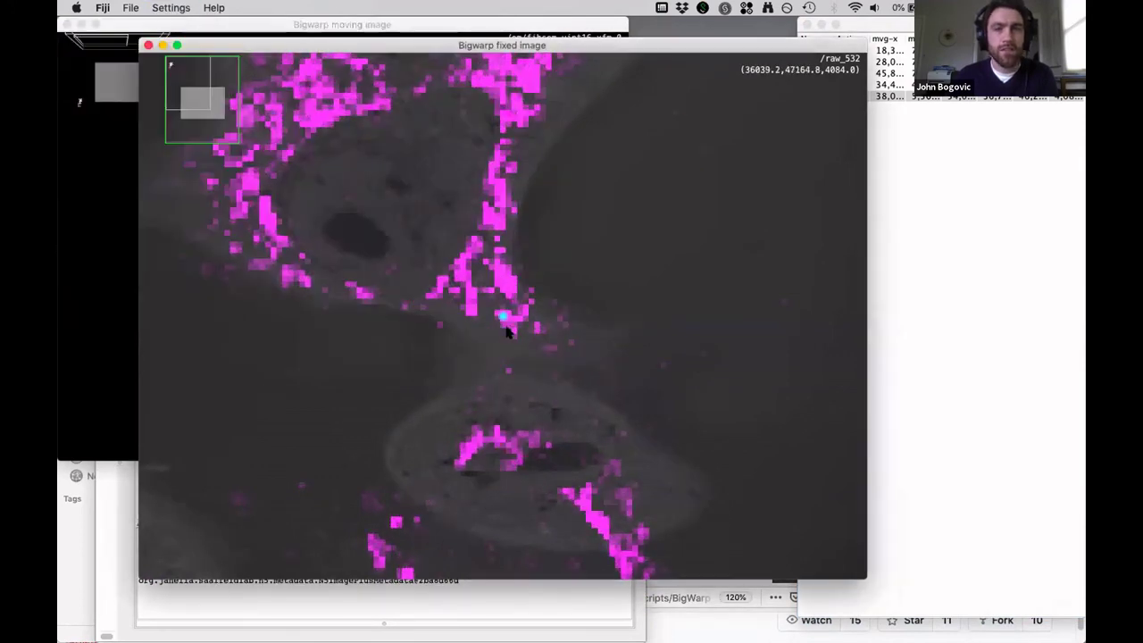
# Step: In landmark mode, reposition the landmark at the magenta cell's lower tip to warp the EM, and leave landmark mode
pyautogui.press('space')
pyautogui.moveTo(511, 306); pyautogui.dragTo(590, 198)
pyautogui.moveTo(582, 262); pyautogui.dragTo(535, 330)
pyautogui.press('space')
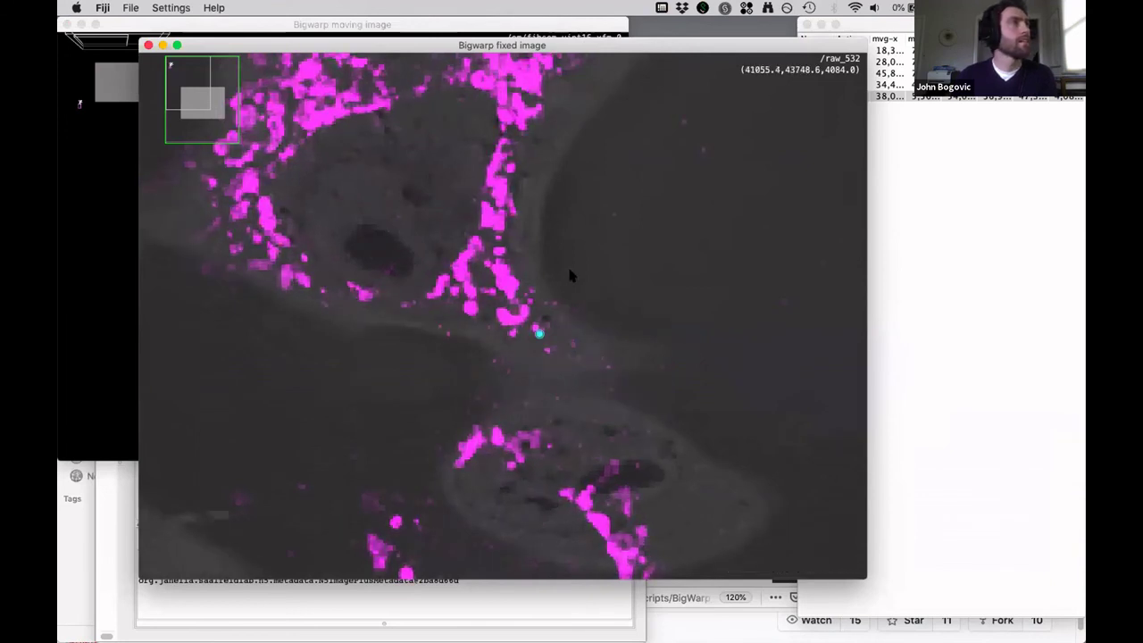
# Step: Change the transform type to Affine, close the selection window and inspect the overlay around the upper cell's nucleus
pyautogui.press('F2')
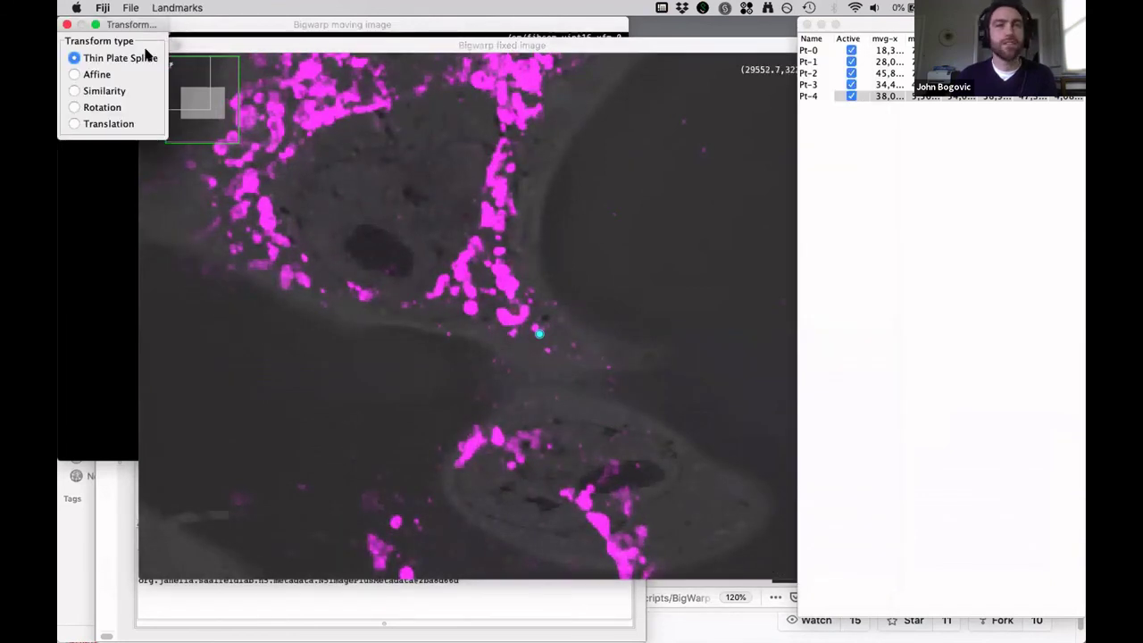
pyautogui.click(74, 75)
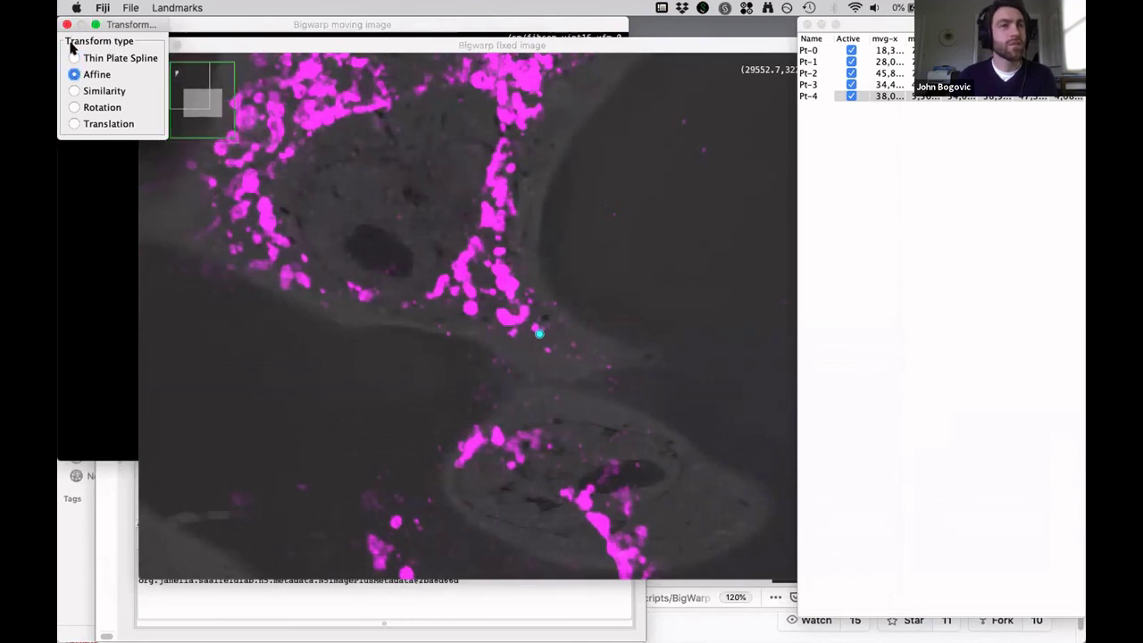
pyautogui.click(67, 26)
pyautogui.click(337, 223)
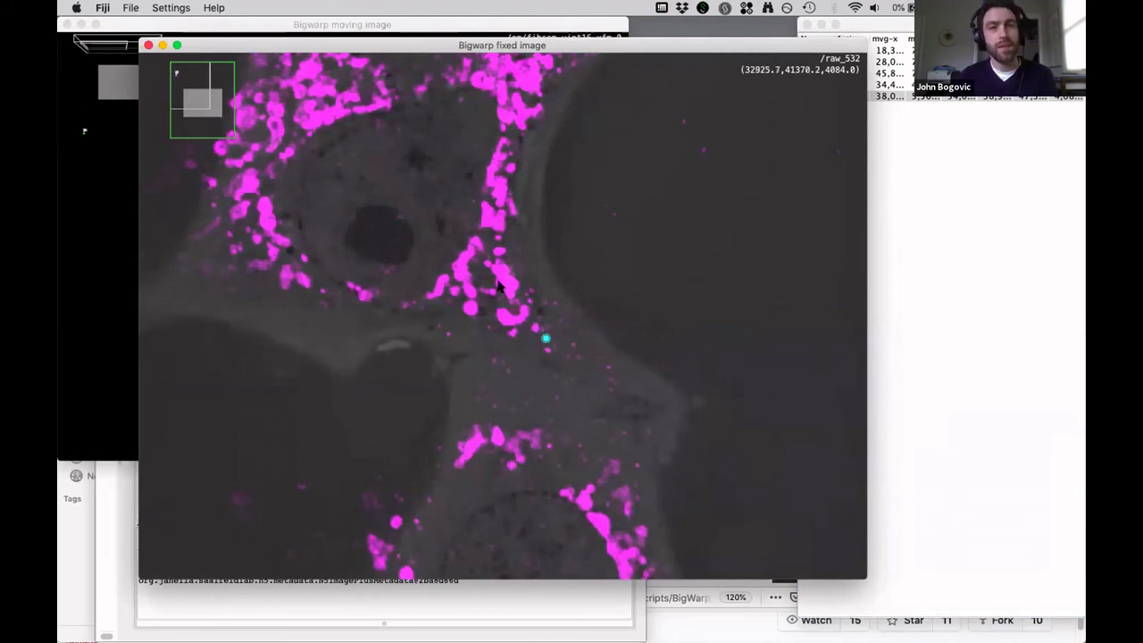
pyautogui.scroll(2, 536, 340)
pyautogui.scroll(1, 533, 350)
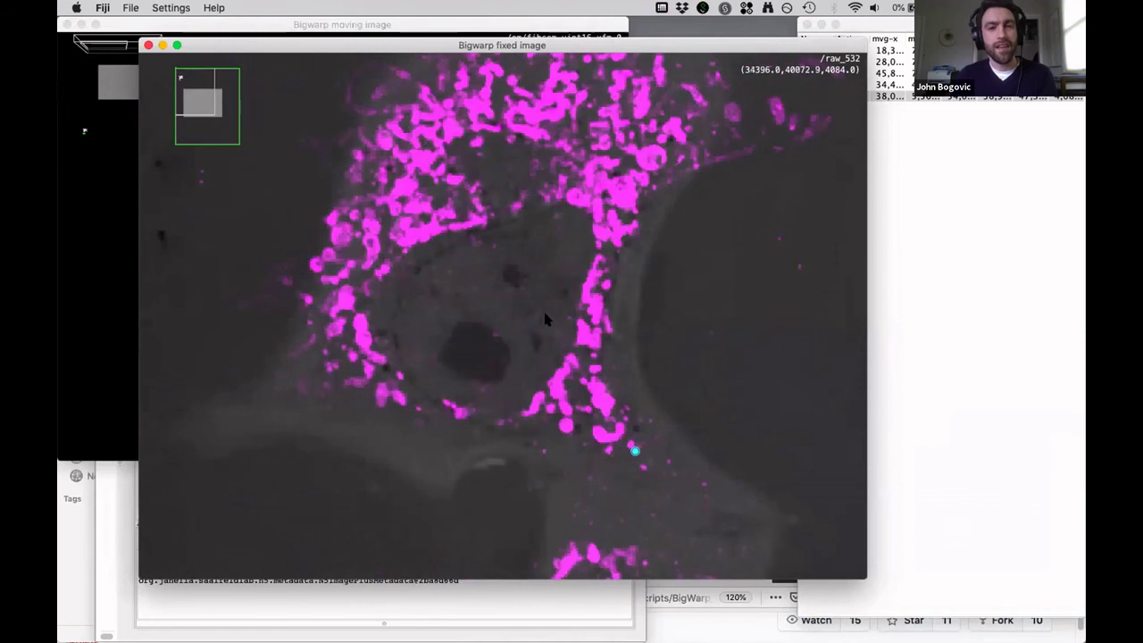
# Step: Try the Similarity transform type on the overlay, return to Affine and close the selection window
pyautogui.press('F2')
pyautogui.click(66, 24)
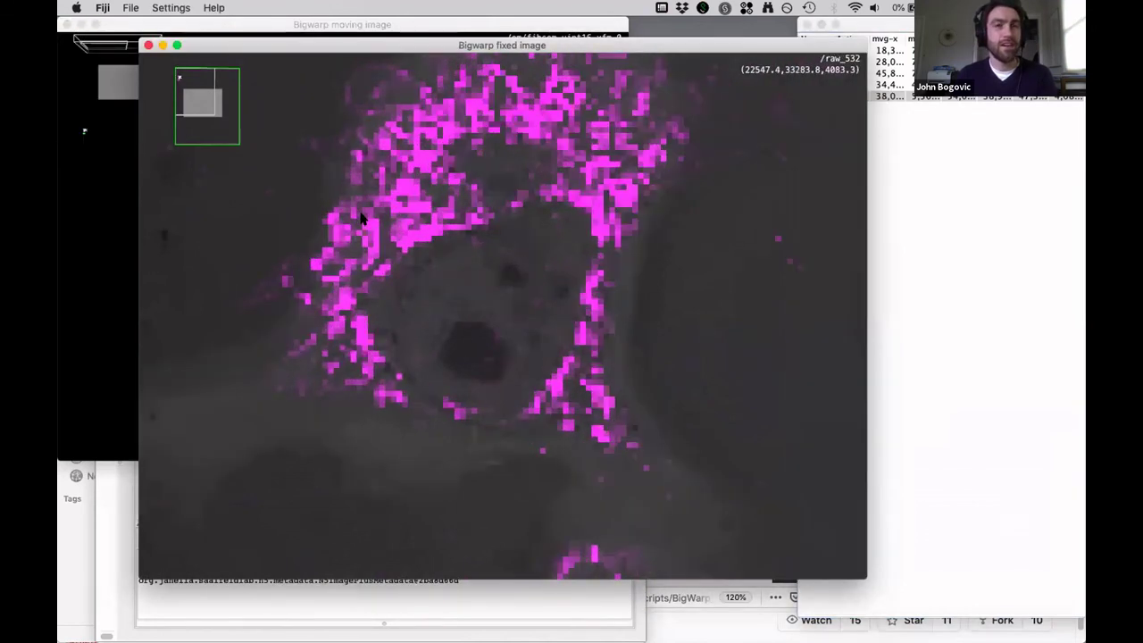
pyautogui.press('F2')
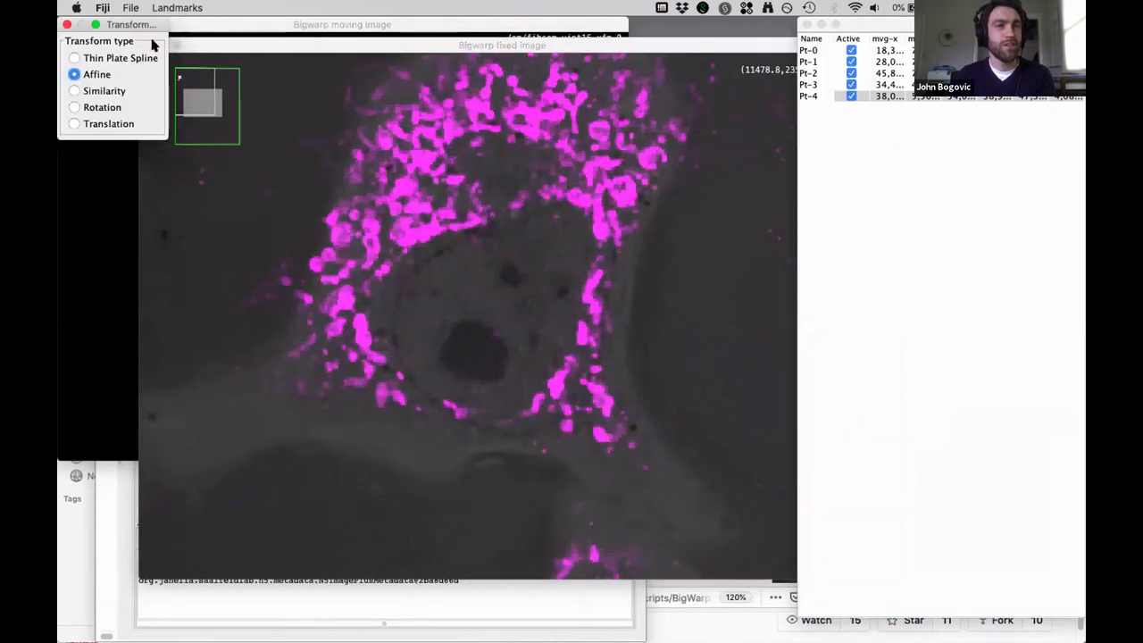
pyautogui.moveTo(133, 24); pyautogui.dragTo(178, 57)
pyautogui.click(150, 122)
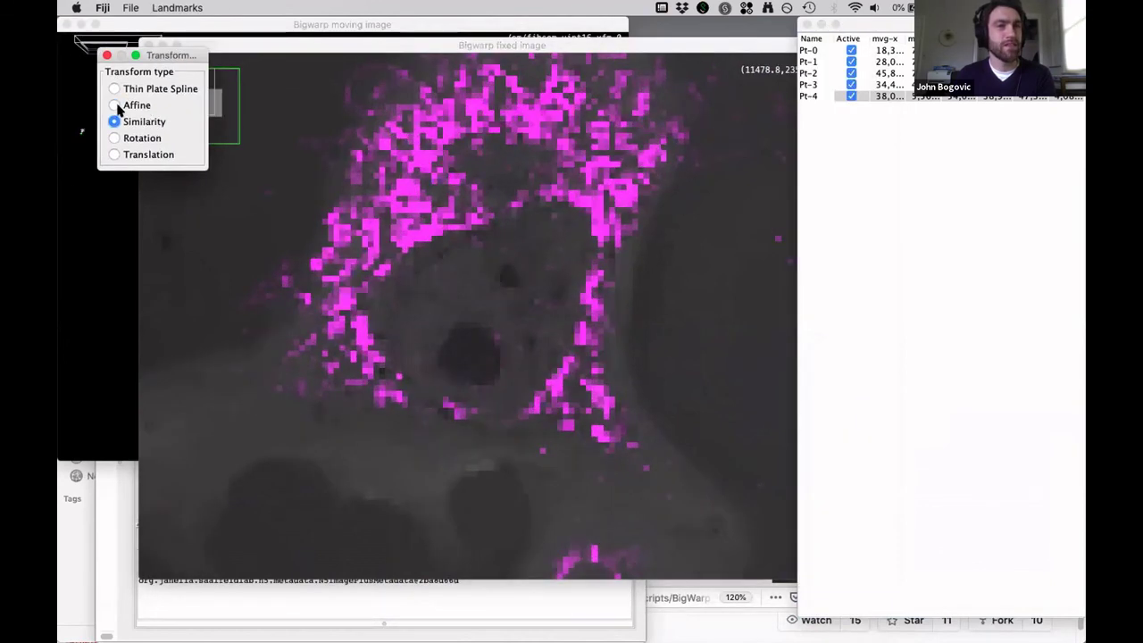
pyautogui.click(134, 105)
pyautogui.click(104, 56)
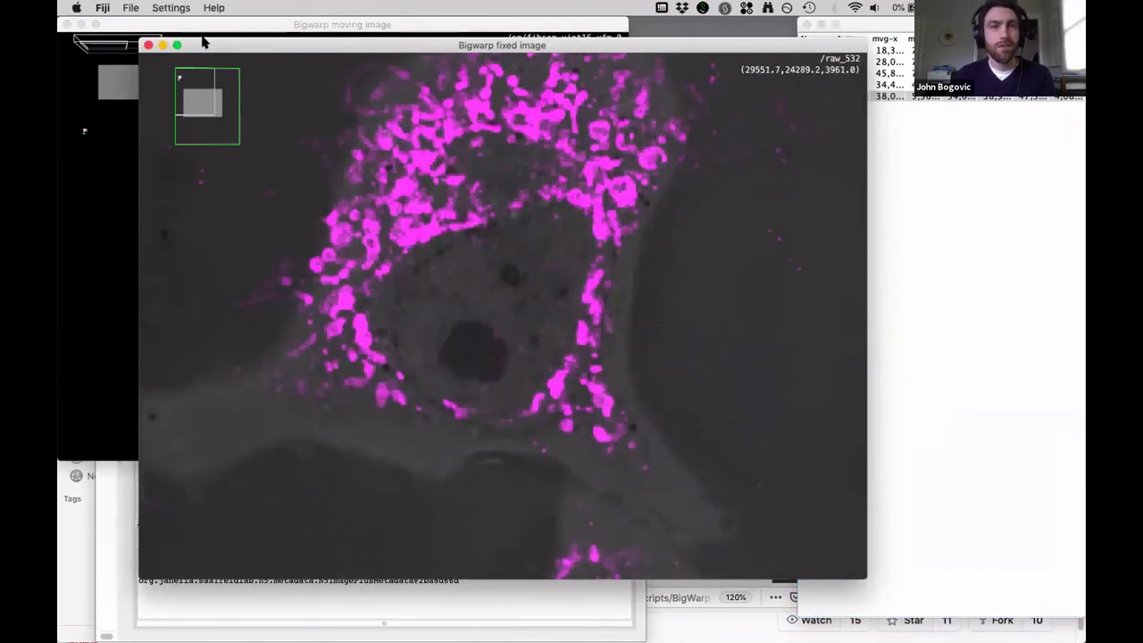
# Step: Move the fixed image window aside, switch to Firefox, enlarge its window and show the BigWarp page on imagej.net
pyautogui.moveTo(203, 42); pyautogui.dragTo(248, 65)
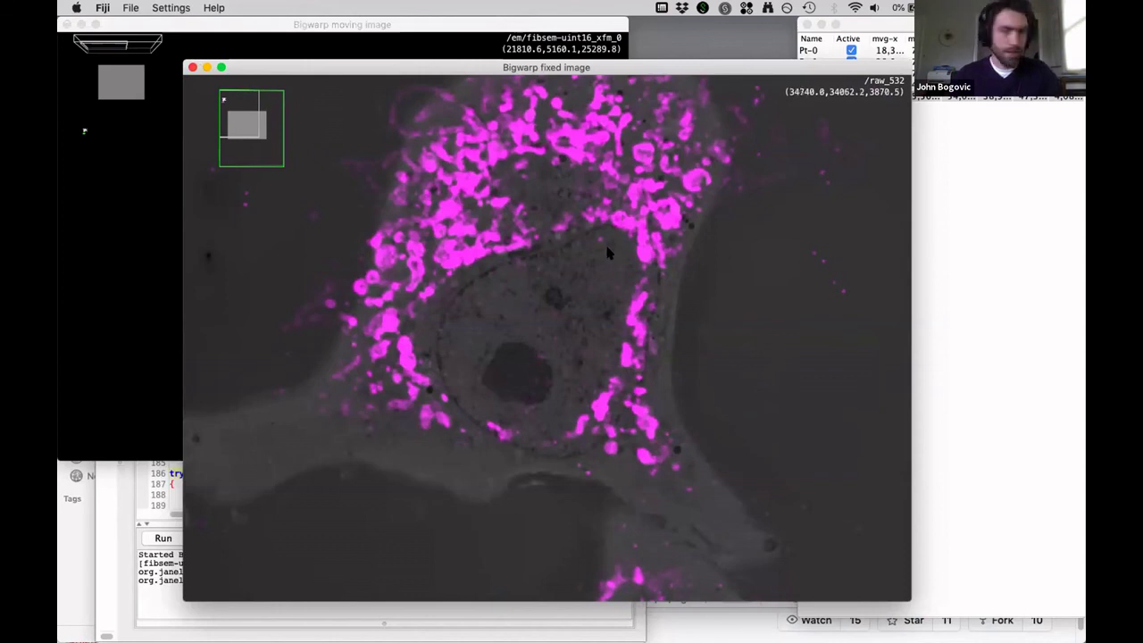
pyautogui.press('super+Tab')
pyautogui.press('super+Tab')
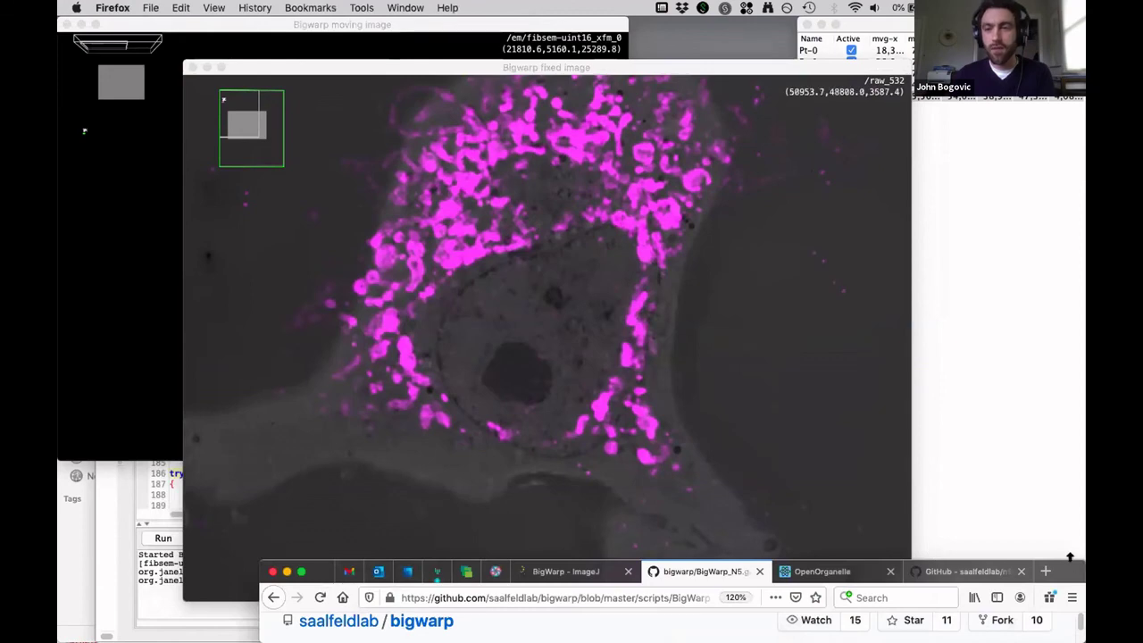
pyautogui.moveTo(1071, 561); pyautogui.dragTo(912, 84)
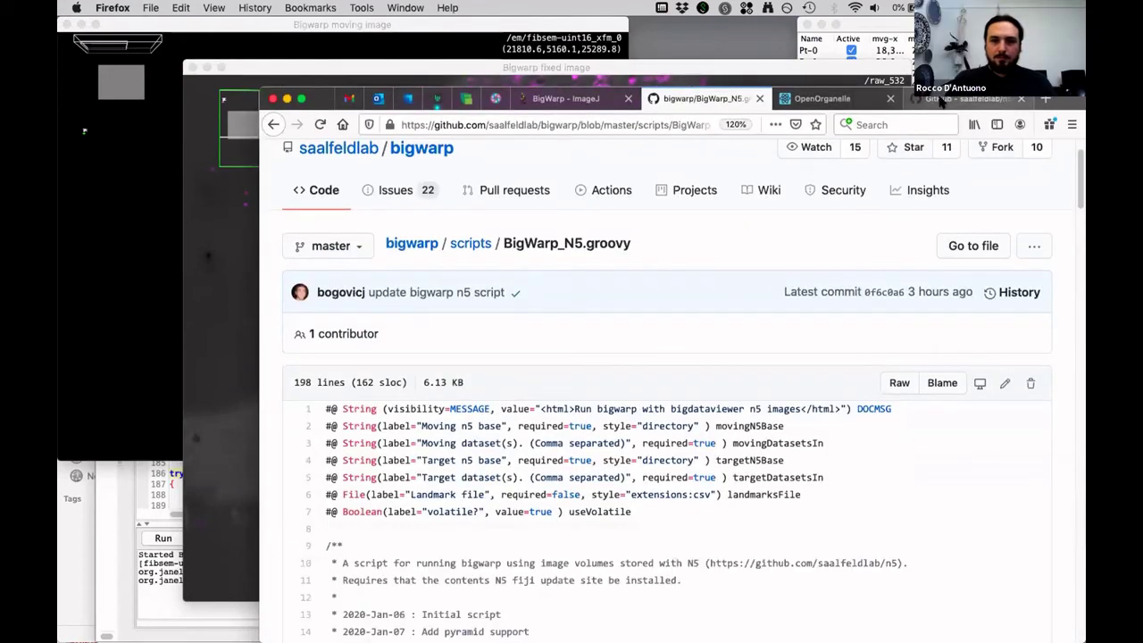
pyautogui.click(960, 98)
pyautogui.click(567, 98)
# Step: Read through the BigWarp documentation down to the section on warping points in a csv file
pyautogui.scroll(-20, 620, 412)
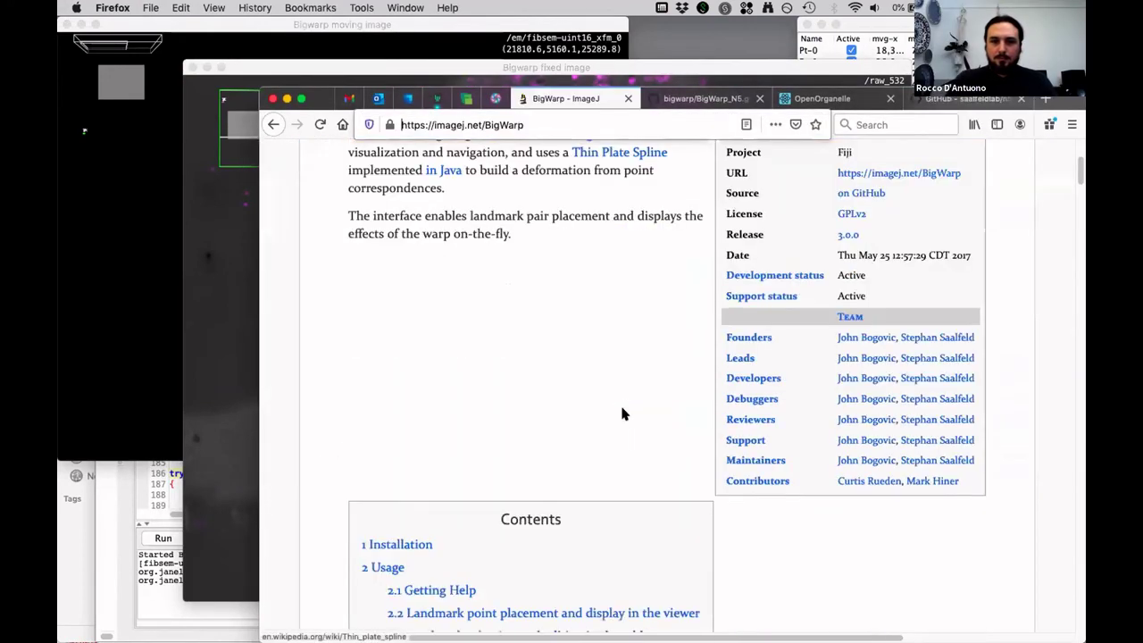
pyautogui.scroll(-15, 637, 417)
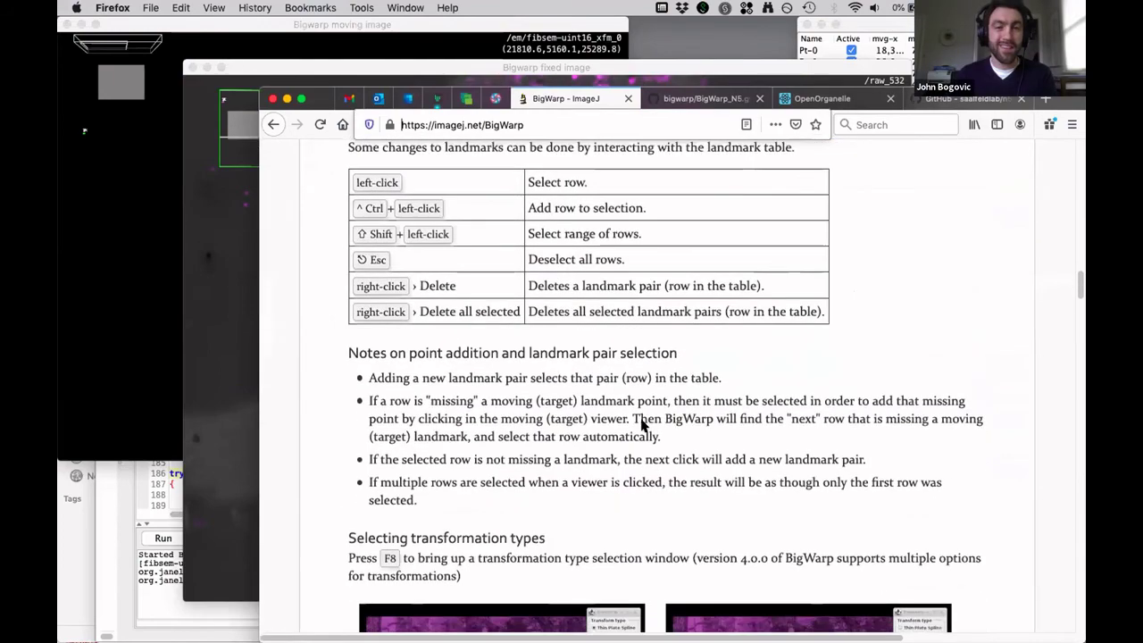
pyautogui.scroll(-20, 524, 384)
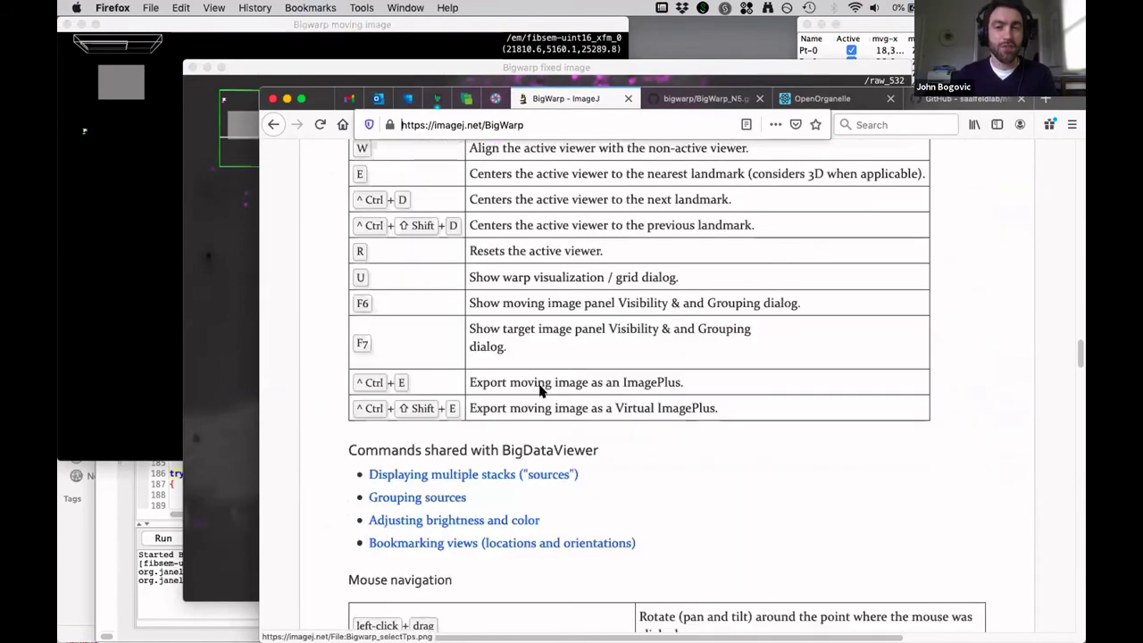
pyautogui.scroll(-20, 574, 396)
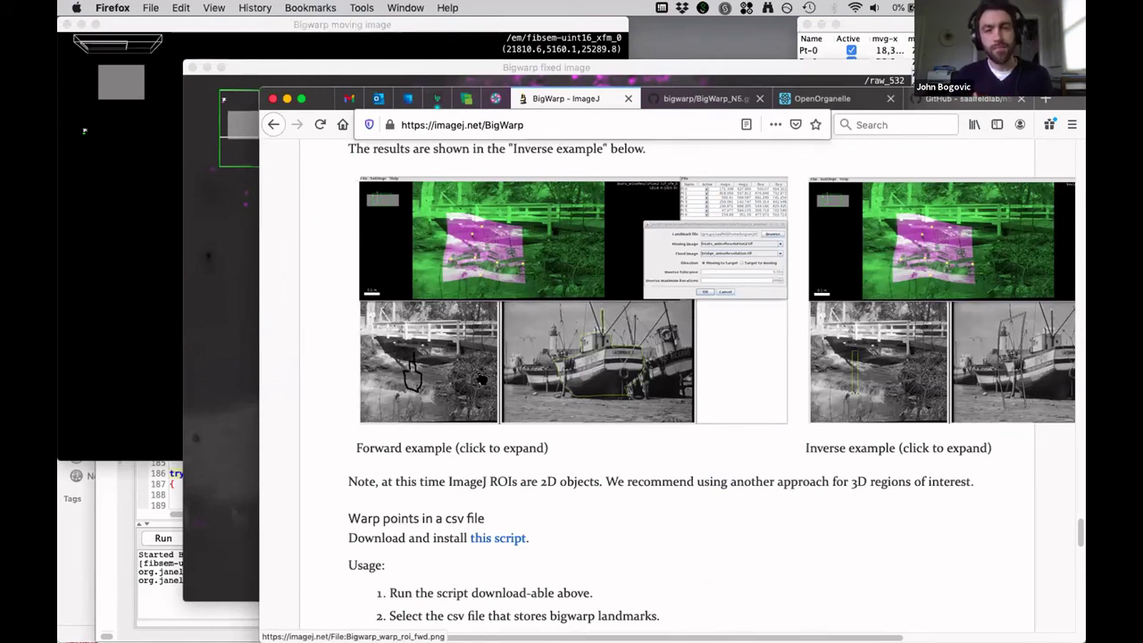
pyautogui.scroll(-3, 527, 408)
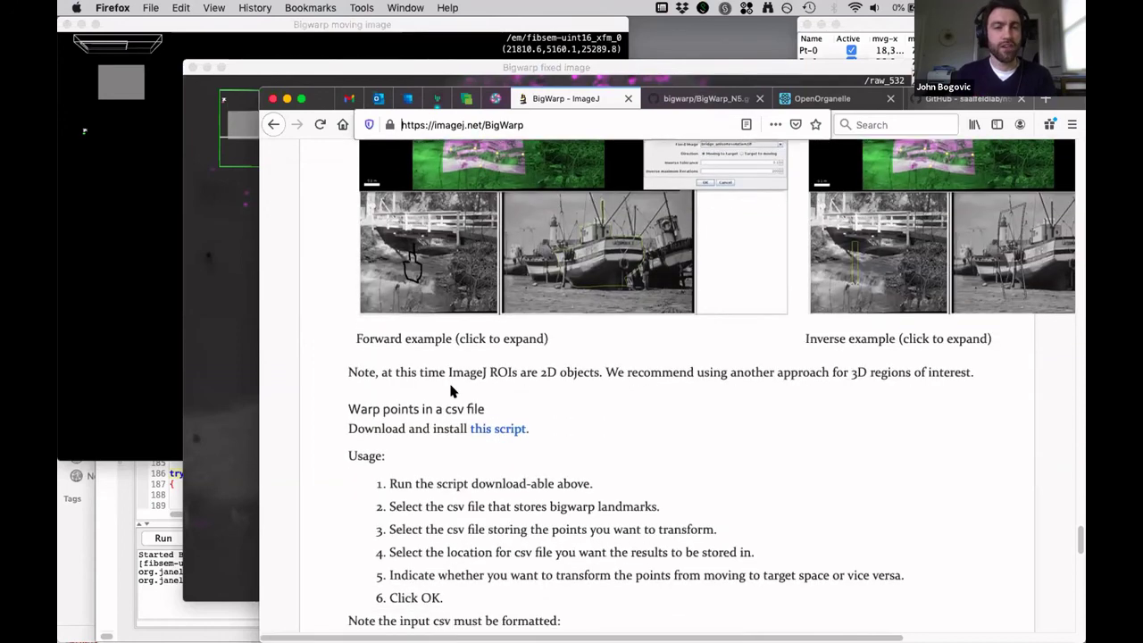
pyautogui.scroll(-1, 482, 469)
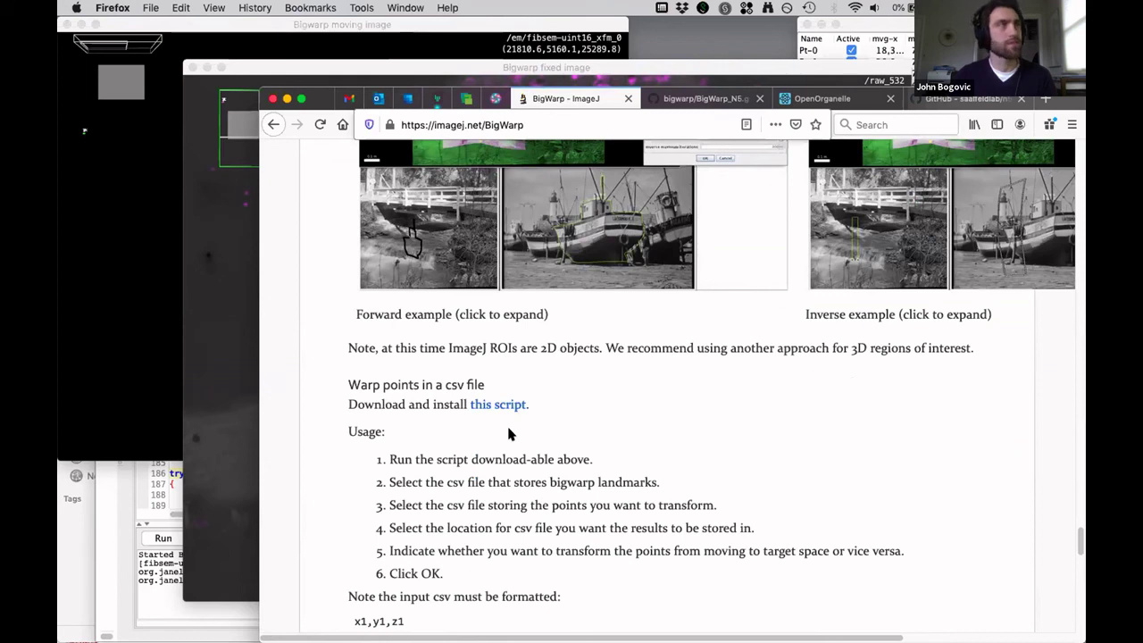
# Step: Finish reading the csv warping section, switch to Fiji and close the BigWarp image and landmark windows
pyautogui.scroll(-1, 706, 438)
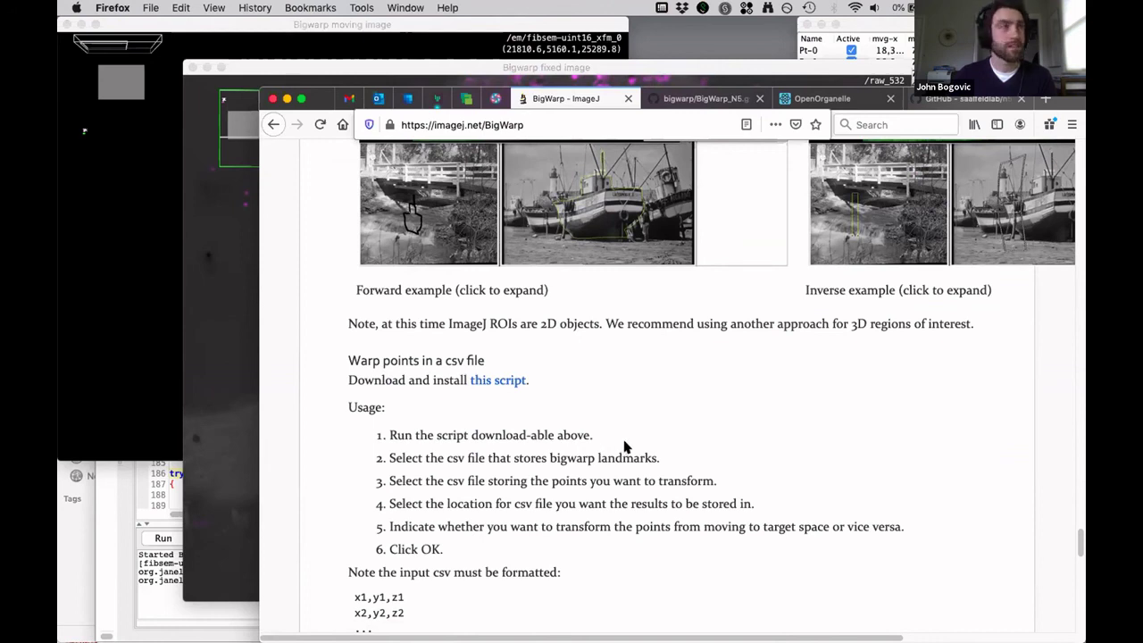
pyautogui.click(254, 223)
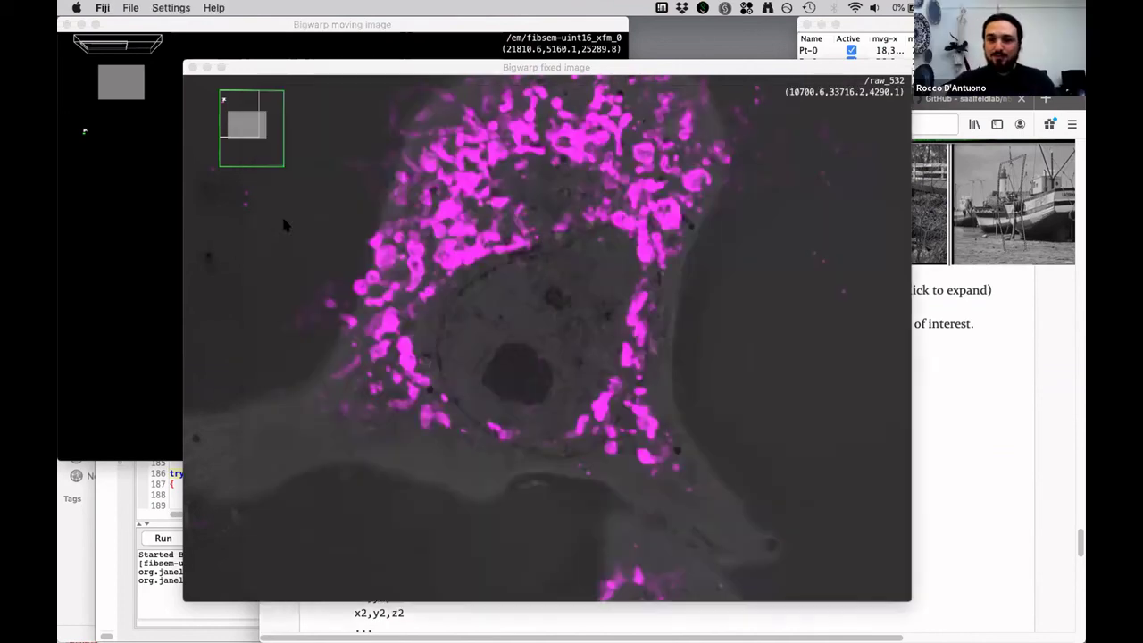
pyautogui.click(884, 39)
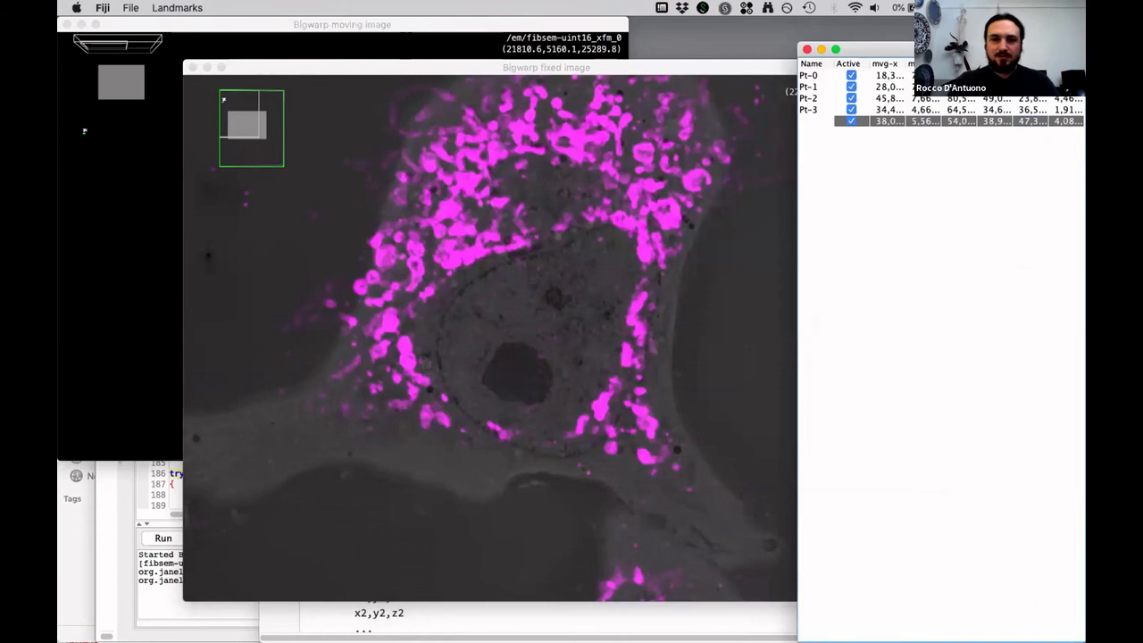
pyautogui.moveTo(815, 49); pyautogui.dragTo(812, 141)
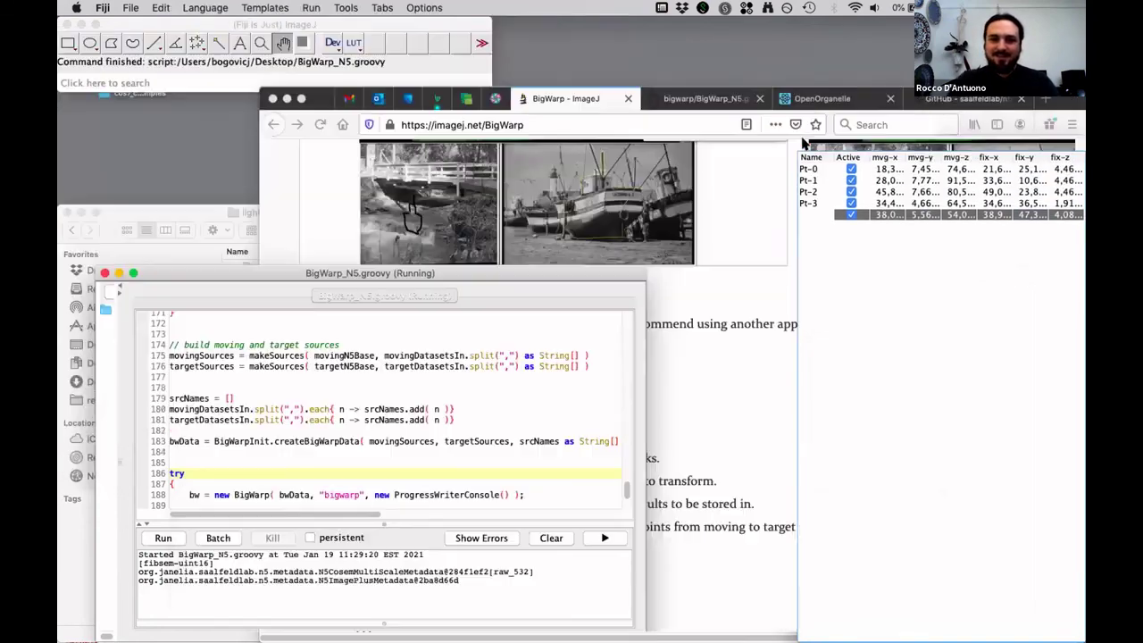
pyautogui.click(803, 142)
# Step: Bring the BigWarp page in Firefox back in front of the script editor and lower its window to uncover the desktop
pyautogui.click(401, 125)
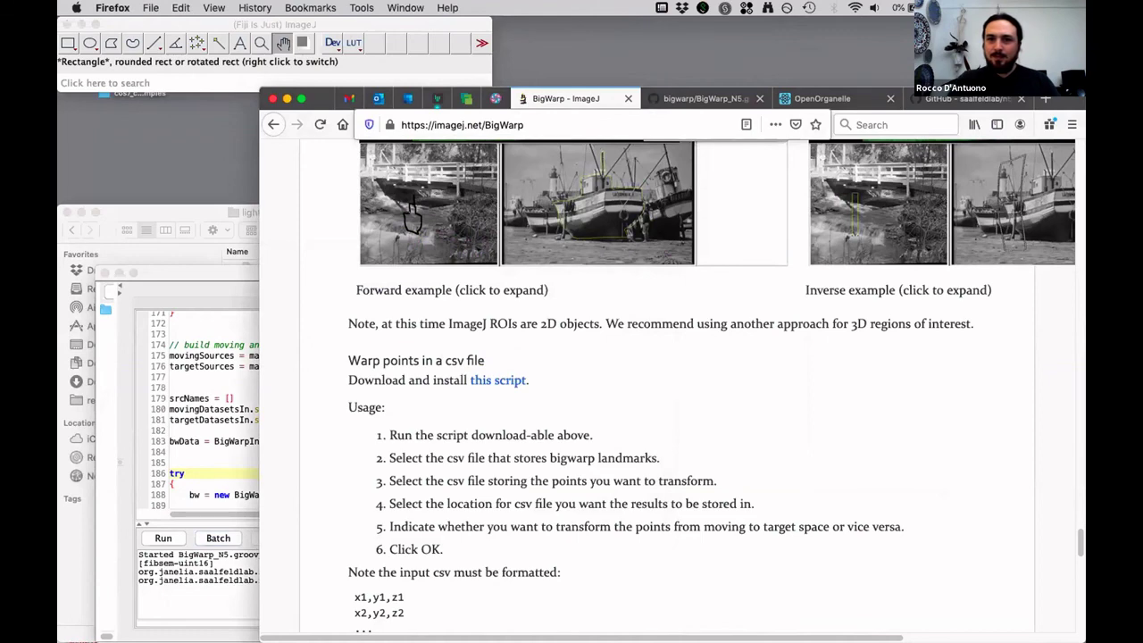
pyautogui.click(652, 470)
pyautogui.click(219, 345)
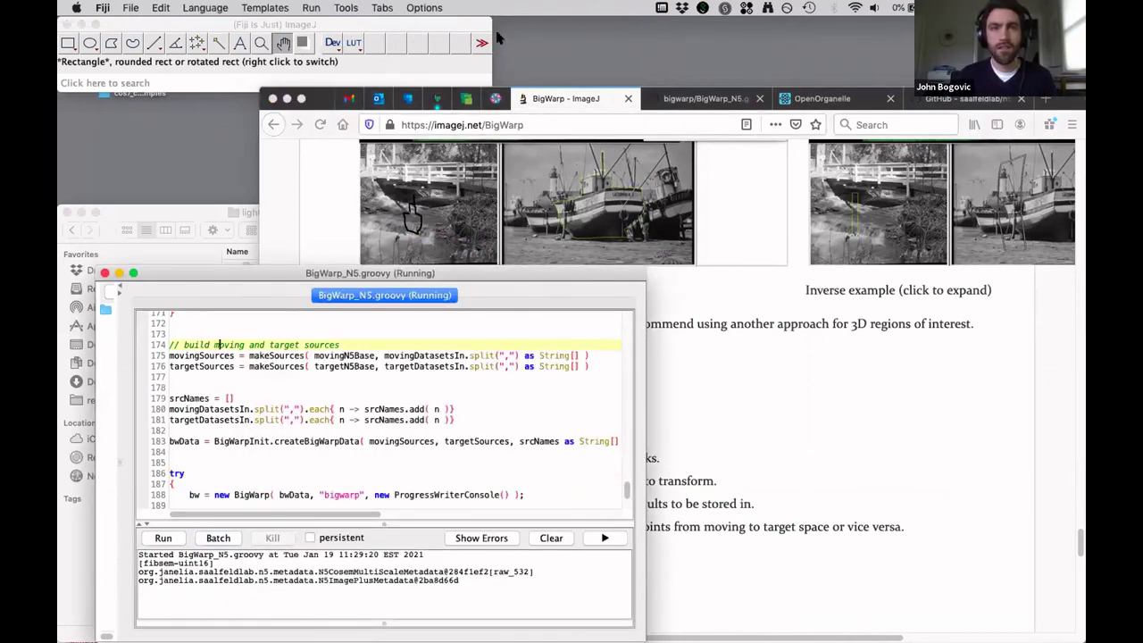
pyautogui.click(836, 417)
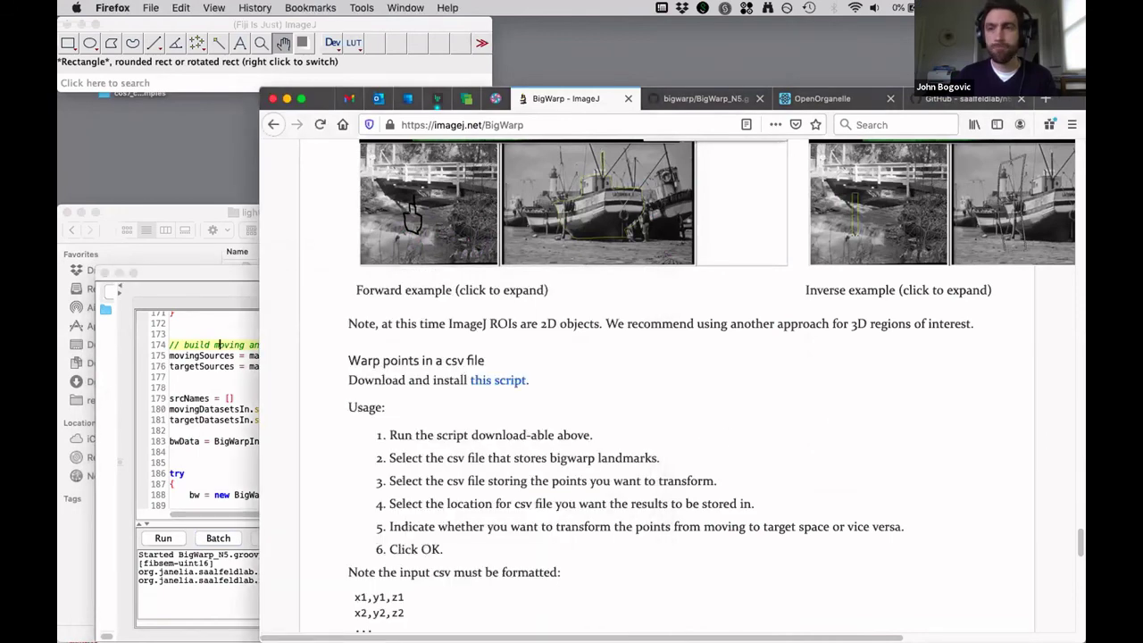
pyautogui.moveTo(411, 214); pyautogui.dragTo(411, 504)
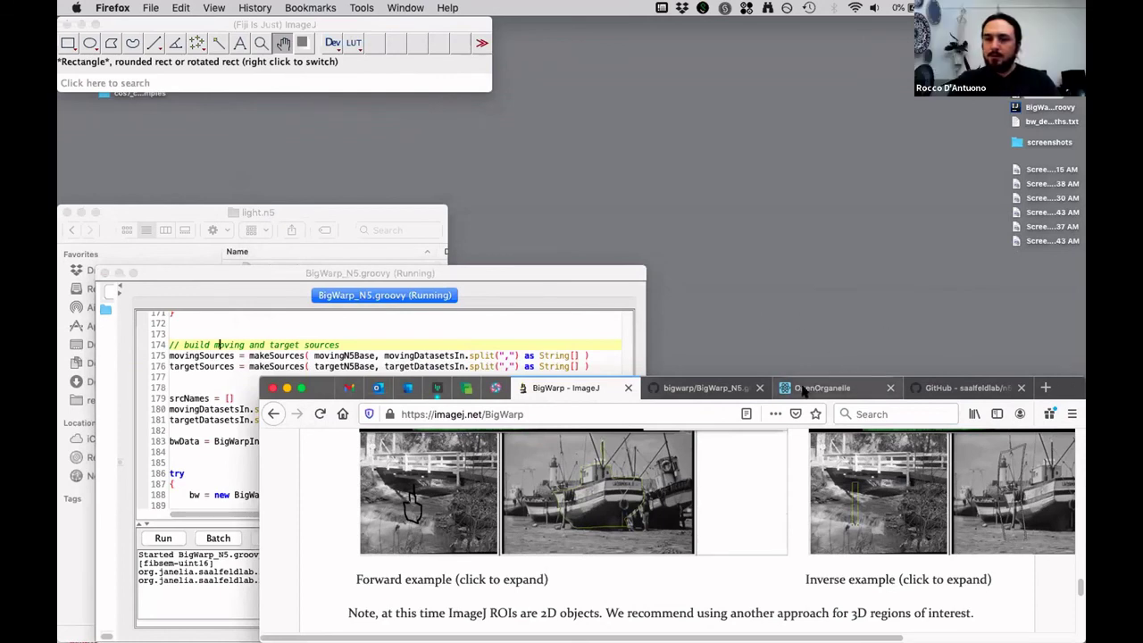
# Step: Look at the Gitter chat and the BigWarp_N5.groovy page, move the Firefox window back up and show the n5-ij GitHub README
pyautogui.click(438, 391)
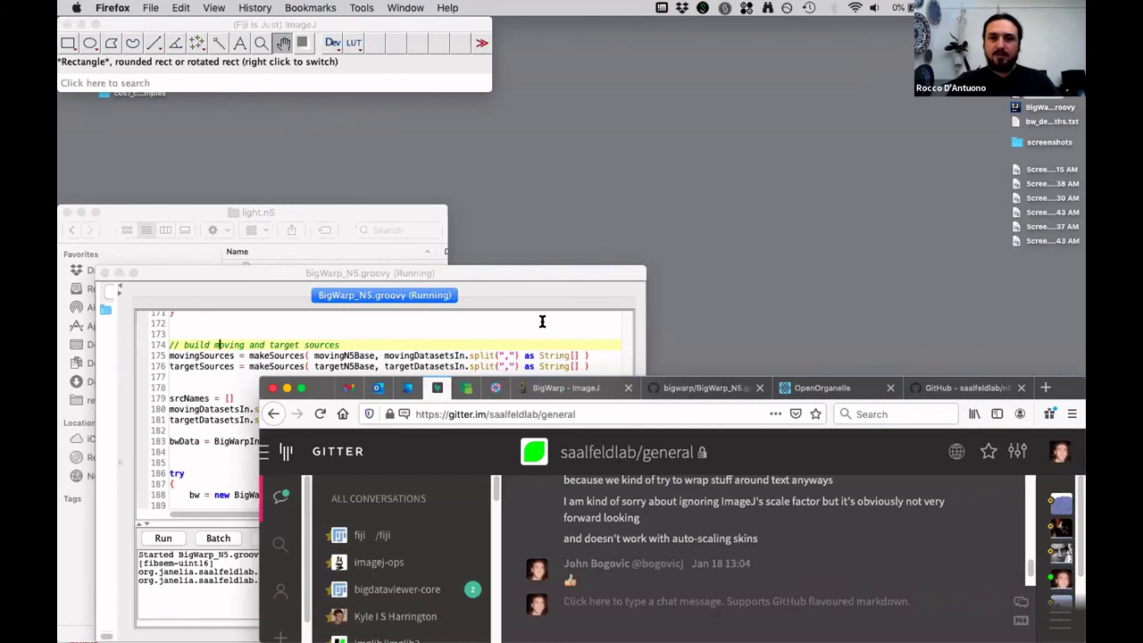
pyautogui.click(989, 386)
pyautogui.click(706, 387)
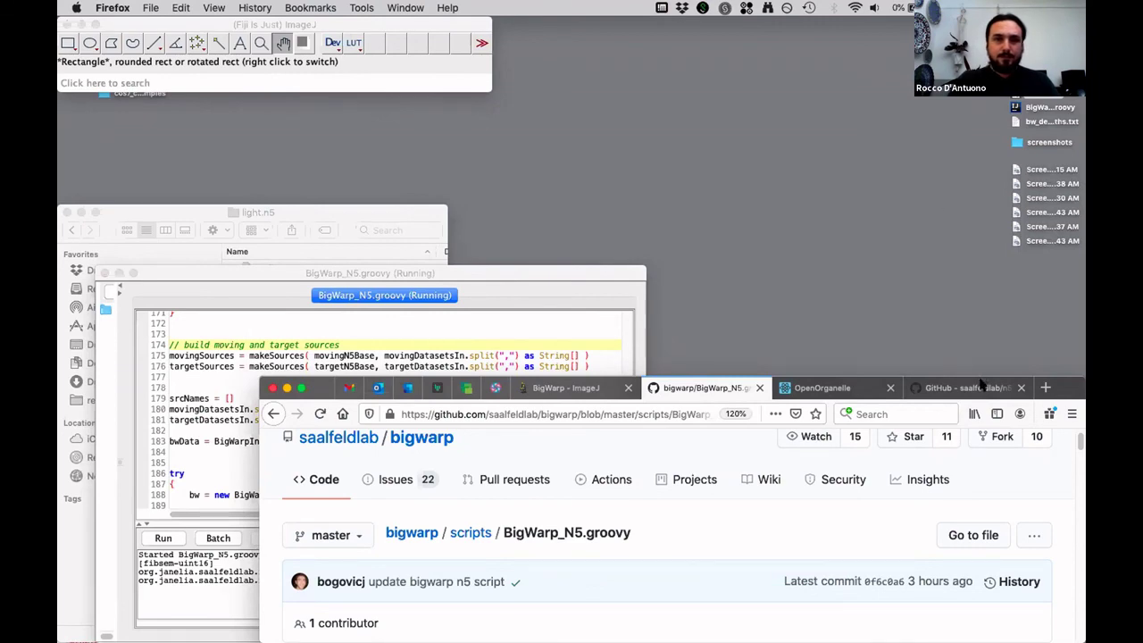
pyautogui.moveTo(1036, 381); pyautogui.dragTo(946, 96)
pyautogui.click(945, 106)
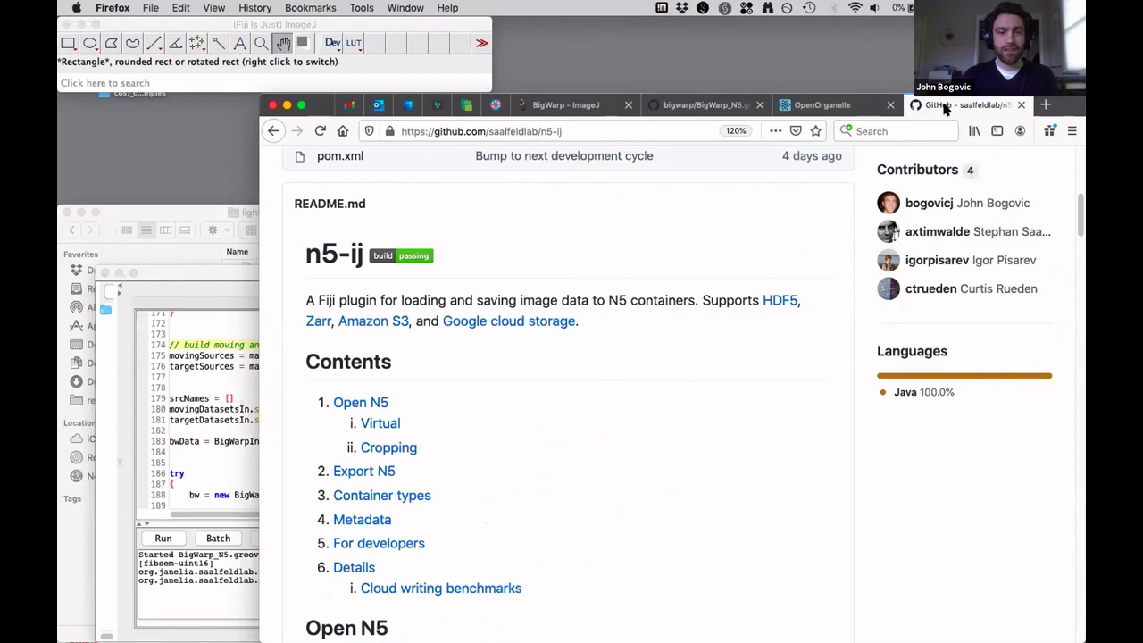
# Step: Switch to the light.n5 folder in Finder, enlarge its window and expand the raw_532 dataset folder
pyautogui.press('super+Tab')
pyautogui.click(219, 219)
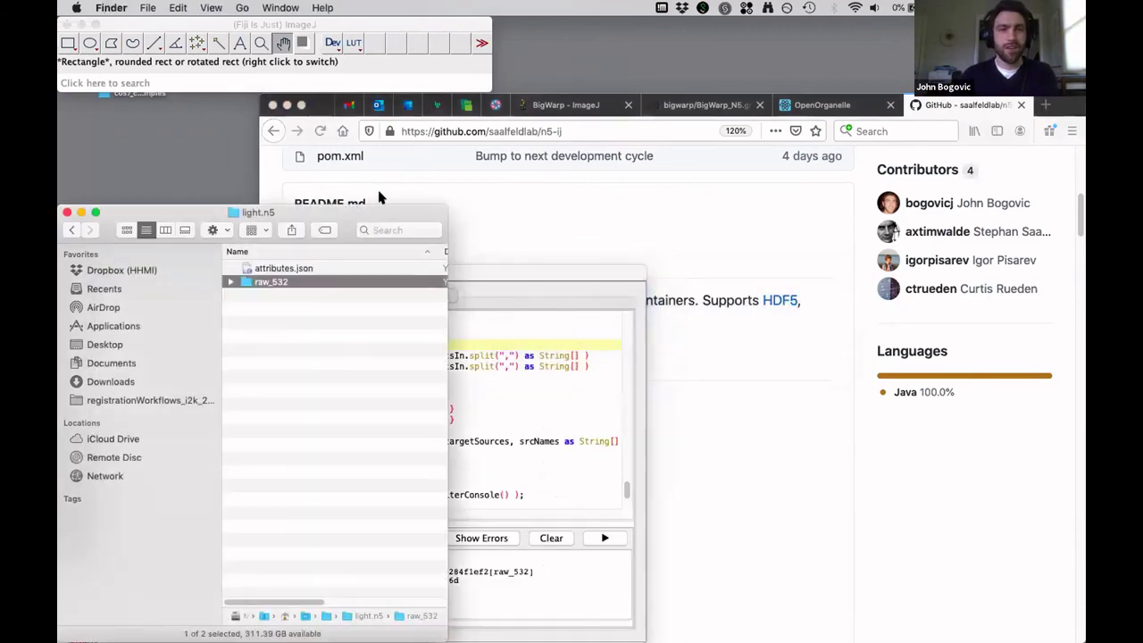
pyautogui.doubleClick(431, 212)
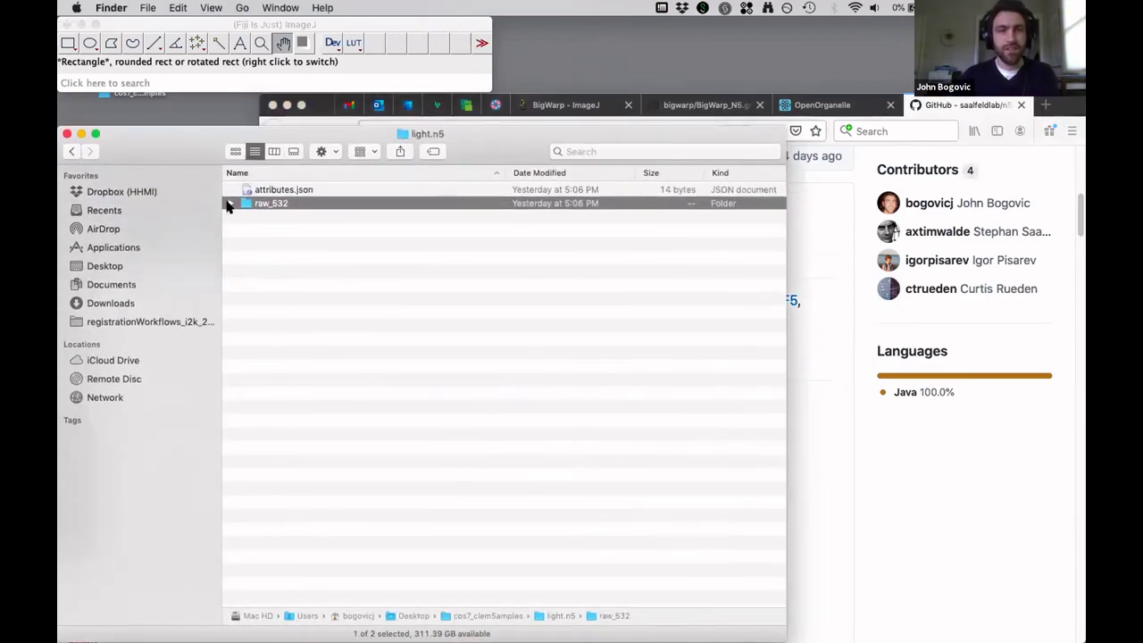
pyautogui.click(230, 203)
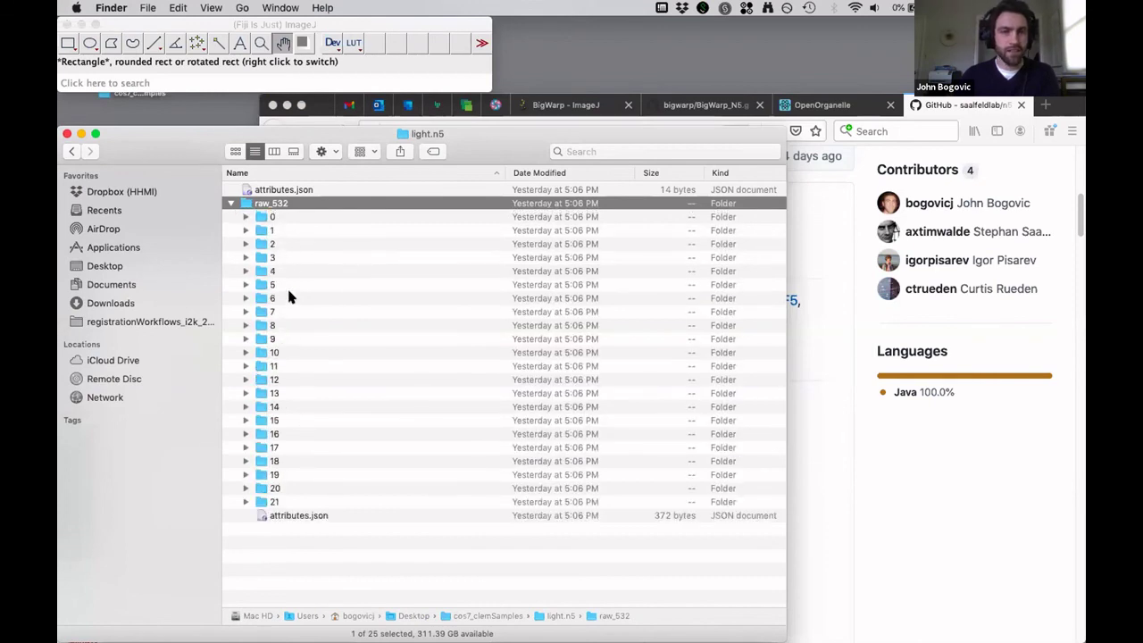
# Step: Open folder 0 and its subfolder 3 inside raw_532 and select the block file there
pyautogui.click(268, 217)
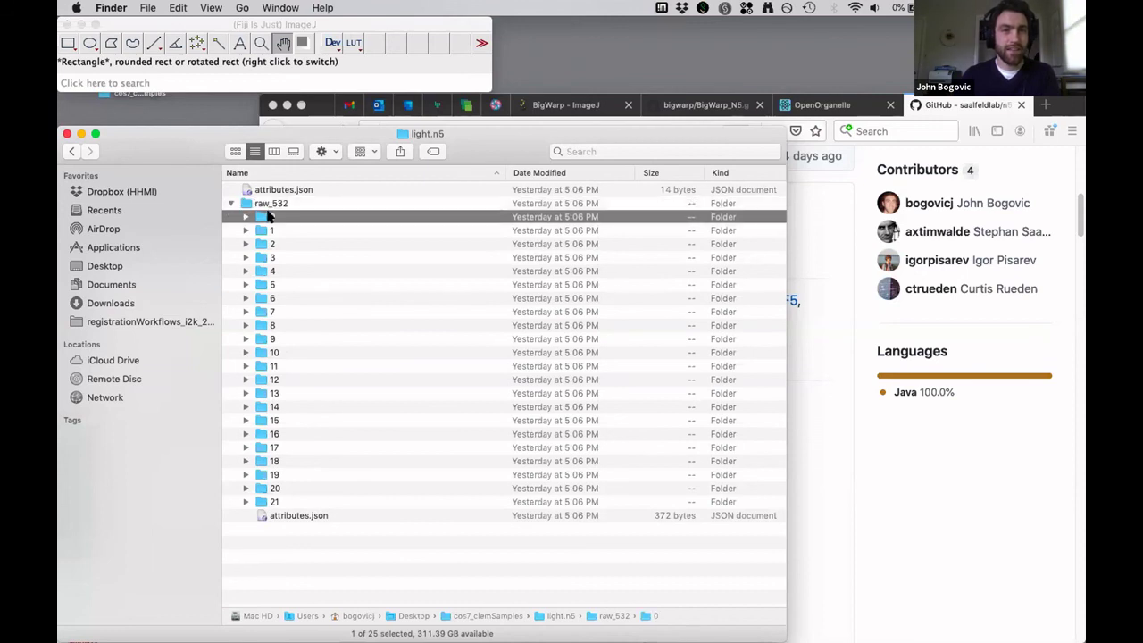
pyautogui.doubleClick(269, 217)
pyautogui.click(255, 226)
pyautogui.doubleClick(256, 226)
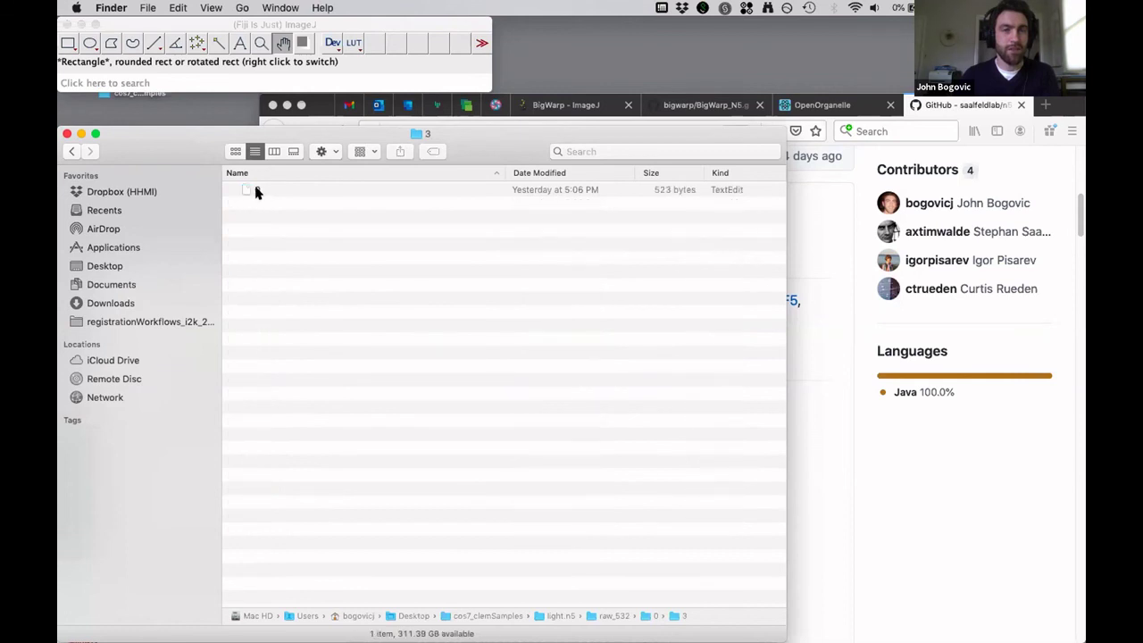
pyautogui.click(256, 191)
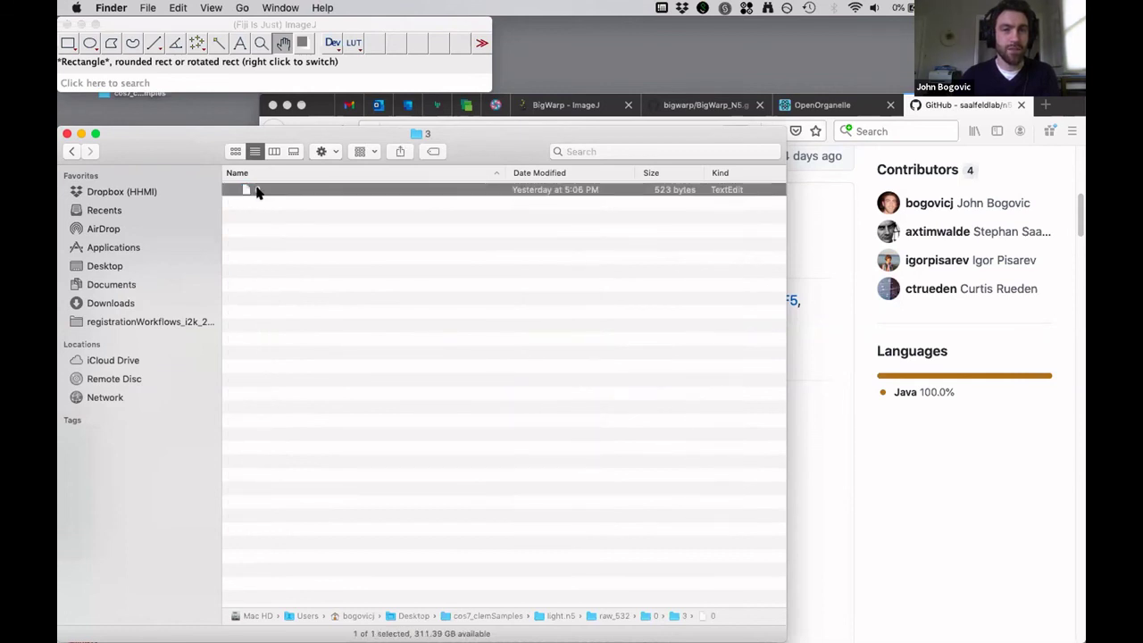
# Step: Go back up to light.n5, expand folders 1 and 4 within raw_532 to show a block file, and collapse raw_532
pyautogui.press('super+Up')
pyautogui.press('super+Up')
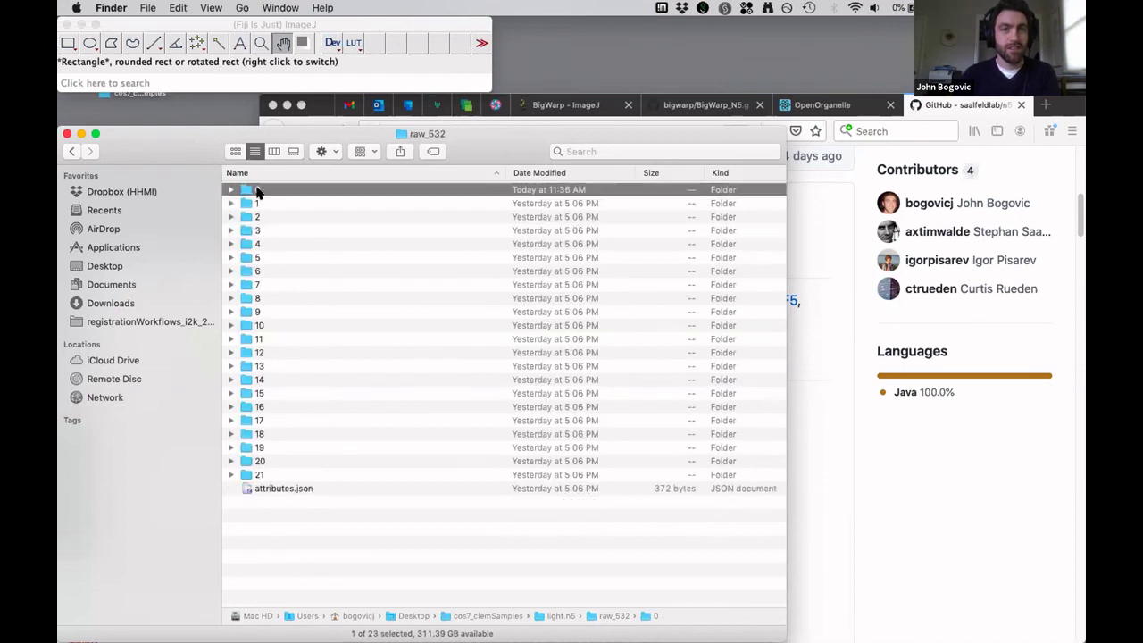
pyautogui.press('super+Up')
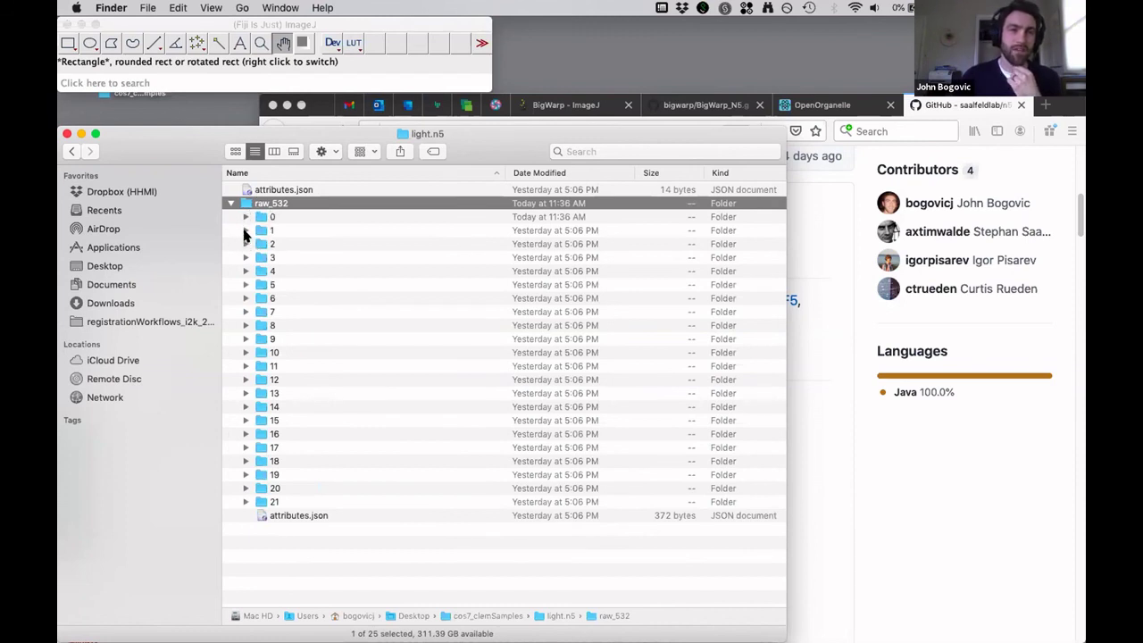
pyautogui.click(247, 230)
pyautogui.click(260, 298)
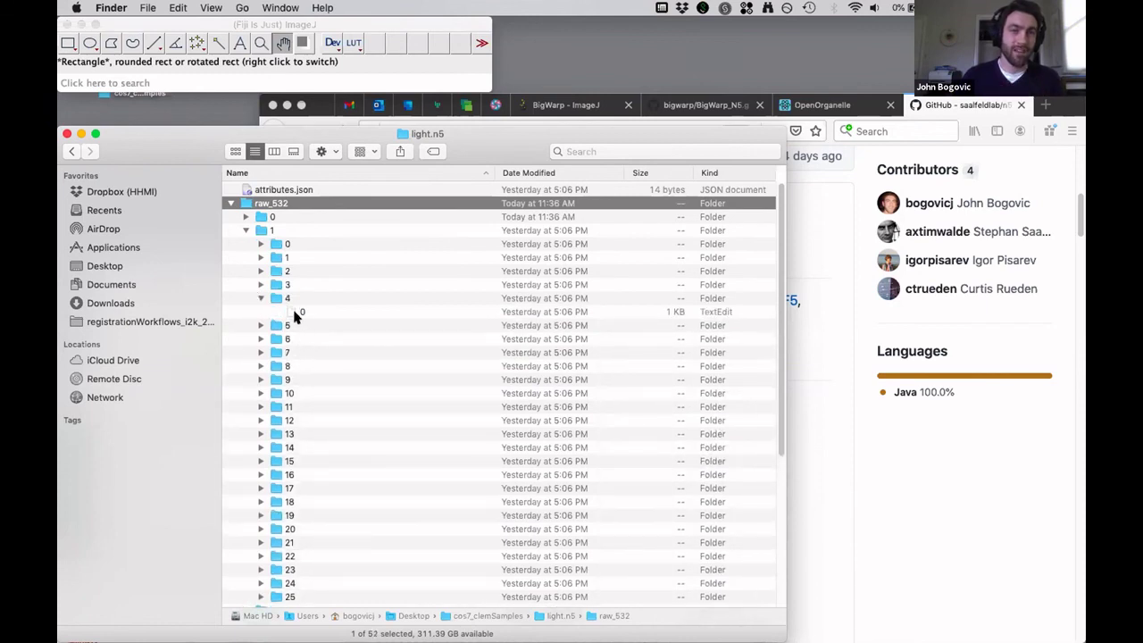
pyautogui.click(231, 204)
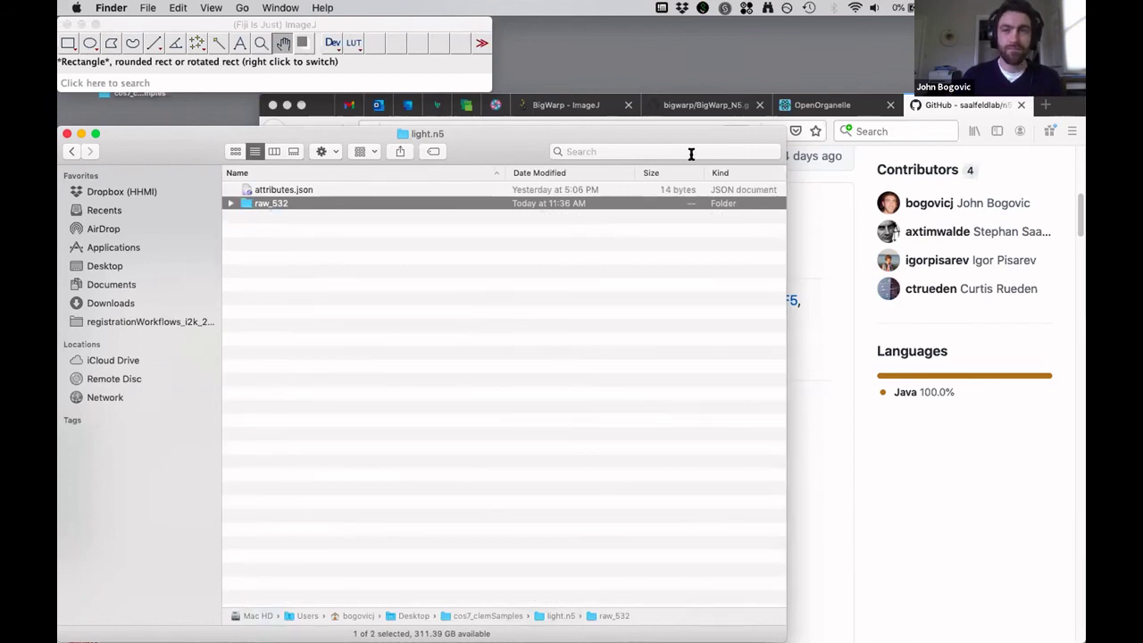
# Step: Return to the n5-ij README in Firefox, open its Zarr link in a new tab and read the Zarr overview
pyautogui.click(933, 107)
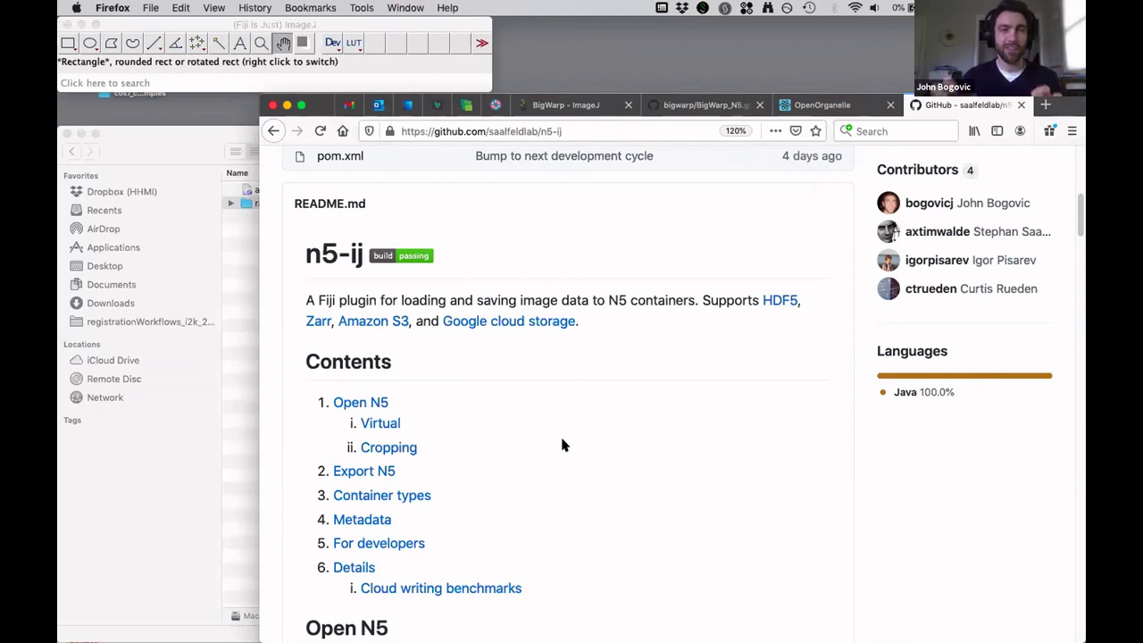
pyautogui.rightClick(318, 321)
pyautogui.press('t')
pyautogui.click(955, 107)
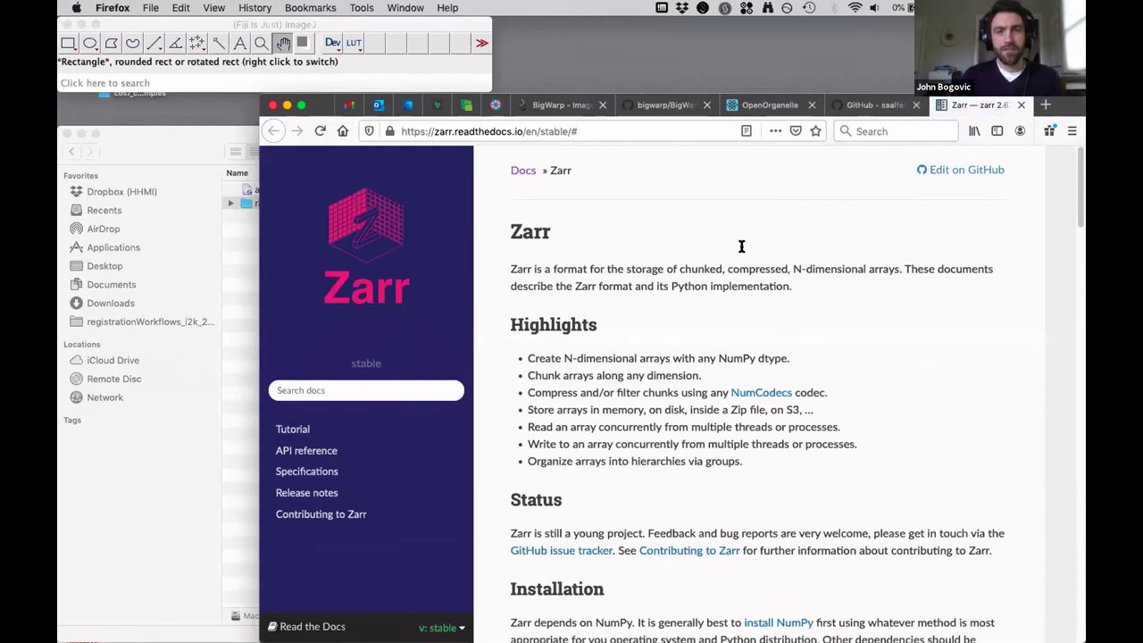
pyautogui.scroll(-2, 741, 246)
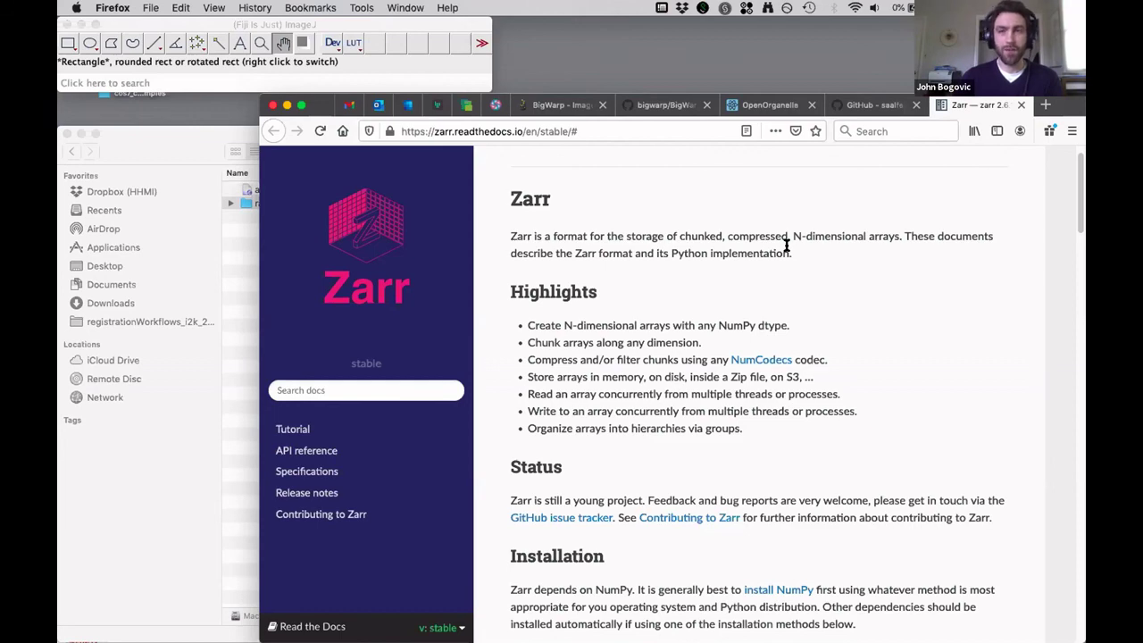
# Step: Show the image.sc forum, expand and collapse its Community Partners list, and return to the Zarr documentation
pyautogui.click(496, 105)
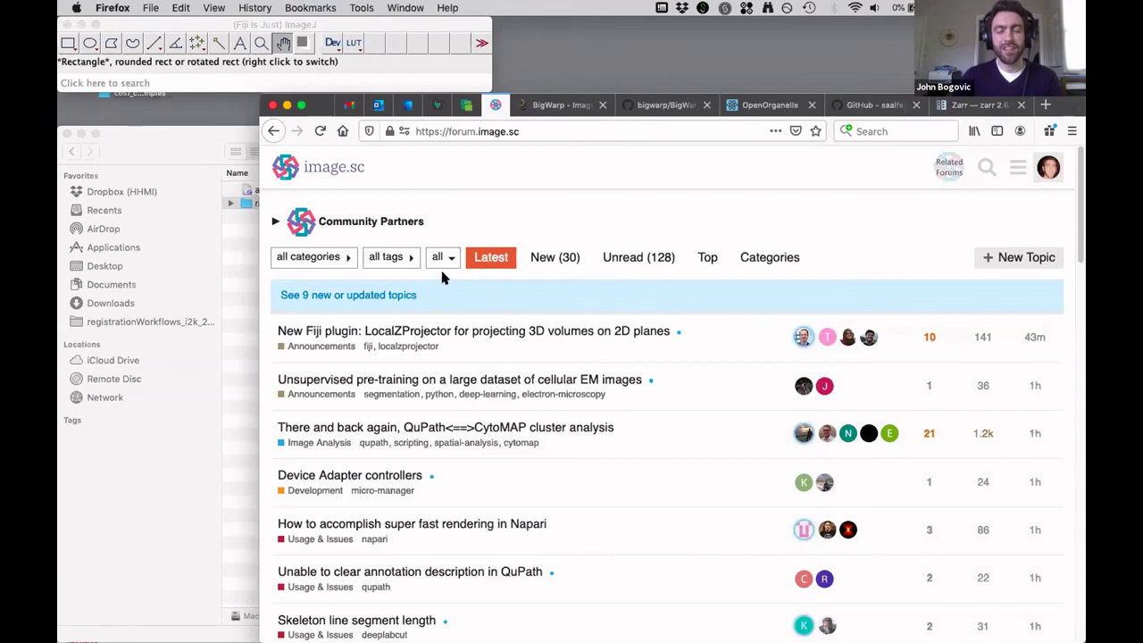
pyautogui.click(623, 216)
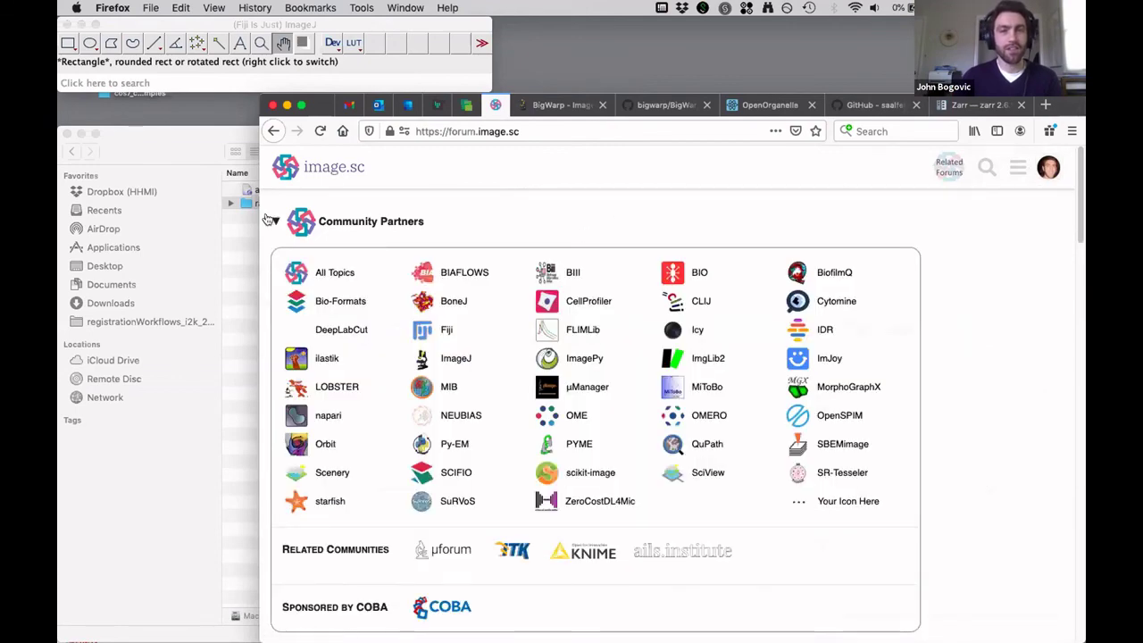
pyautogui.click(273, 221)
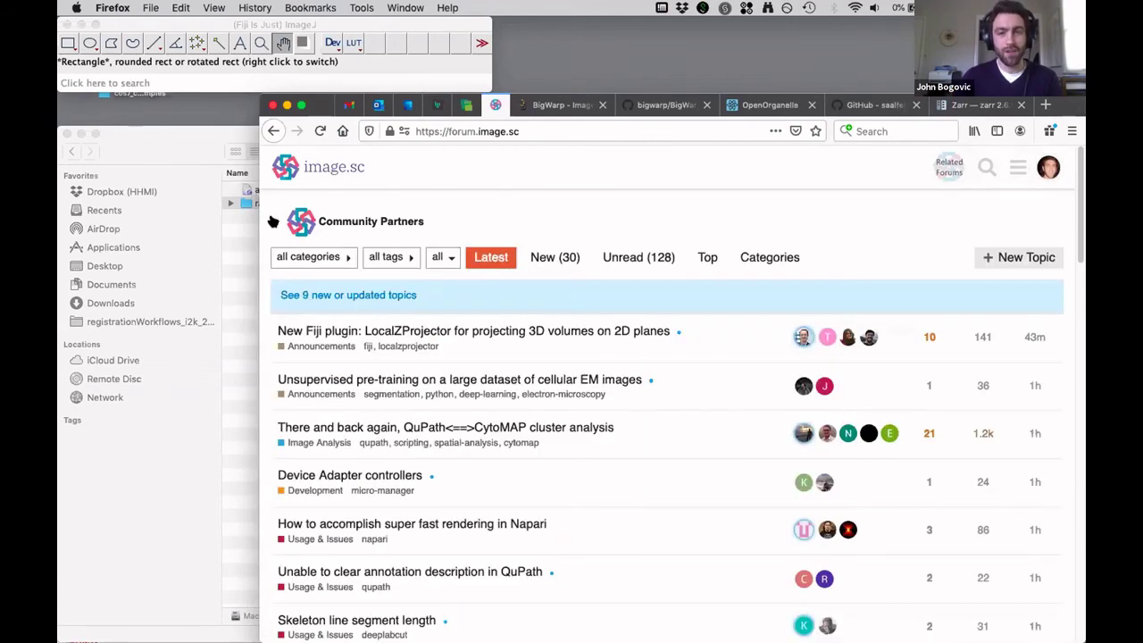
pyautogui.click(966, 105)
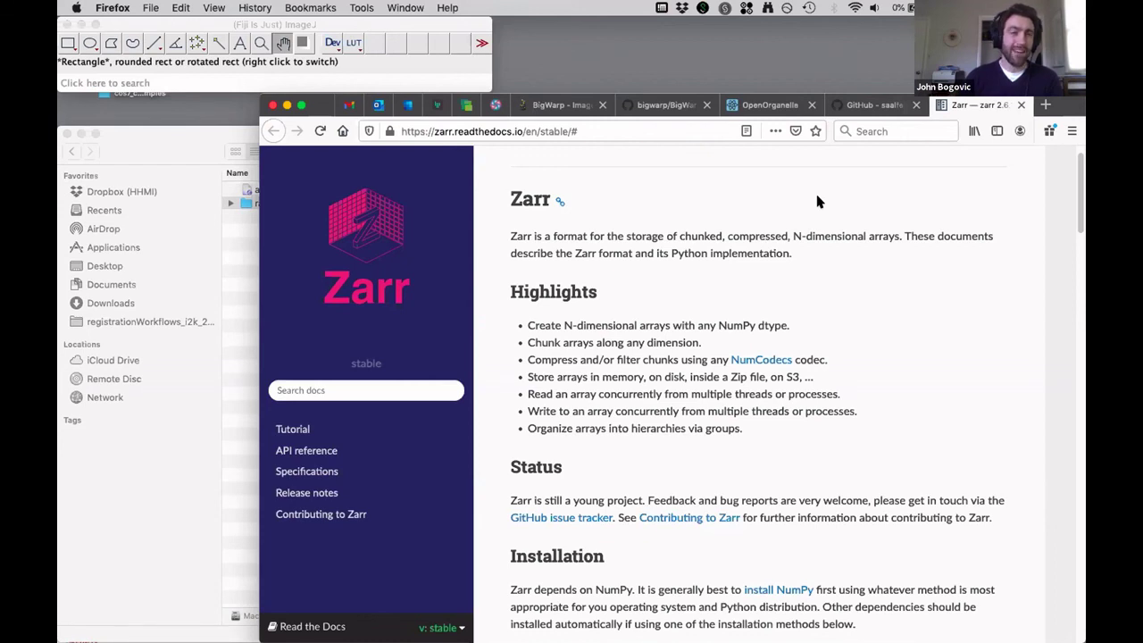
# Step: Switch to the light.n5 folder in Finder, expand raw_532 again and look through its nested block folders
pyautogui.click(256, 301)
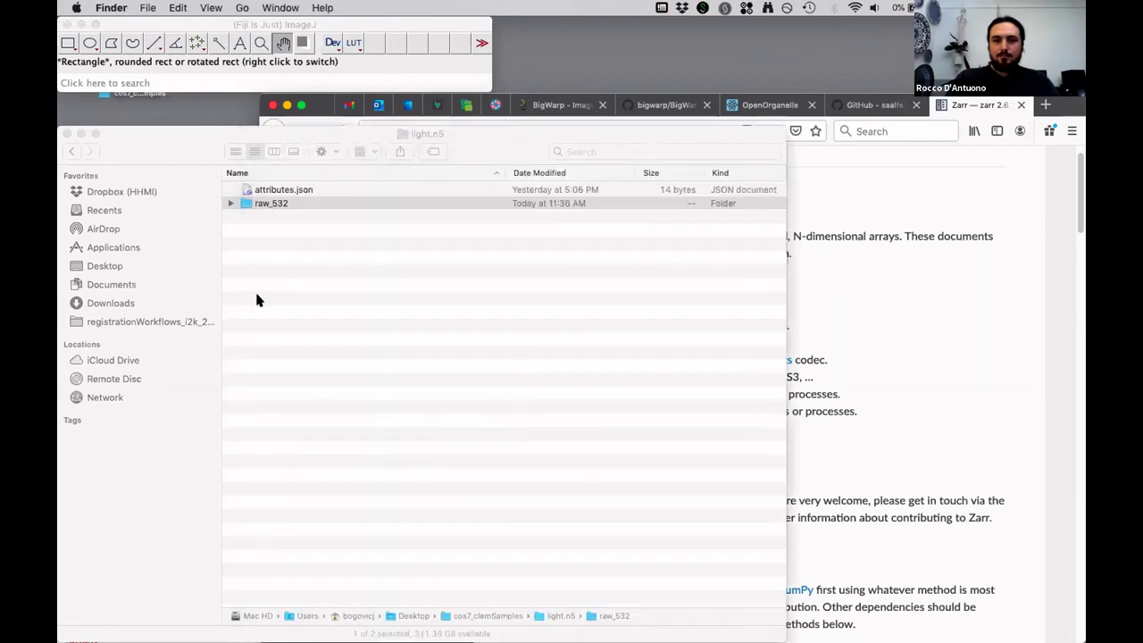
pyautogui.click(231, 204)
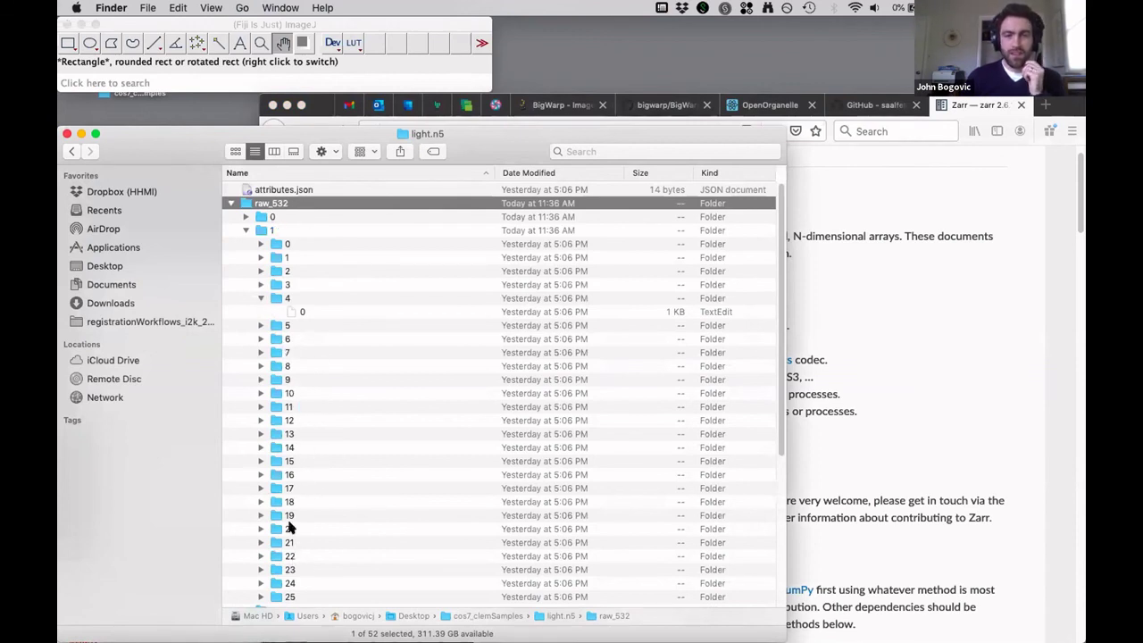
pyautogui.scroll(-2, 304, 552)
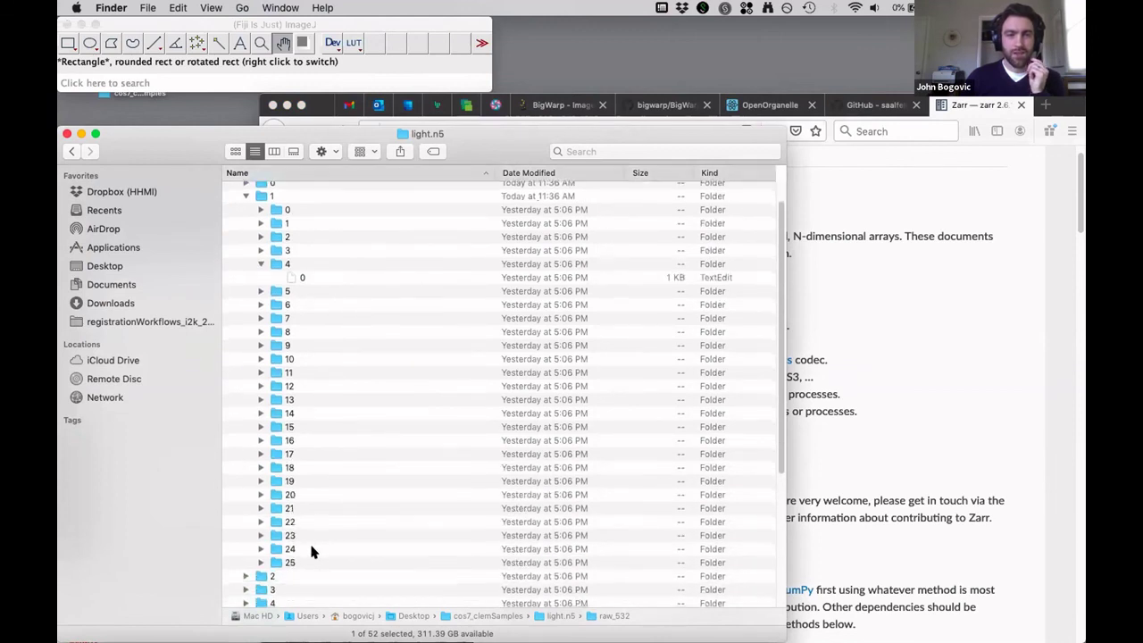
pyautogui.scroll(-2, 311, 552)
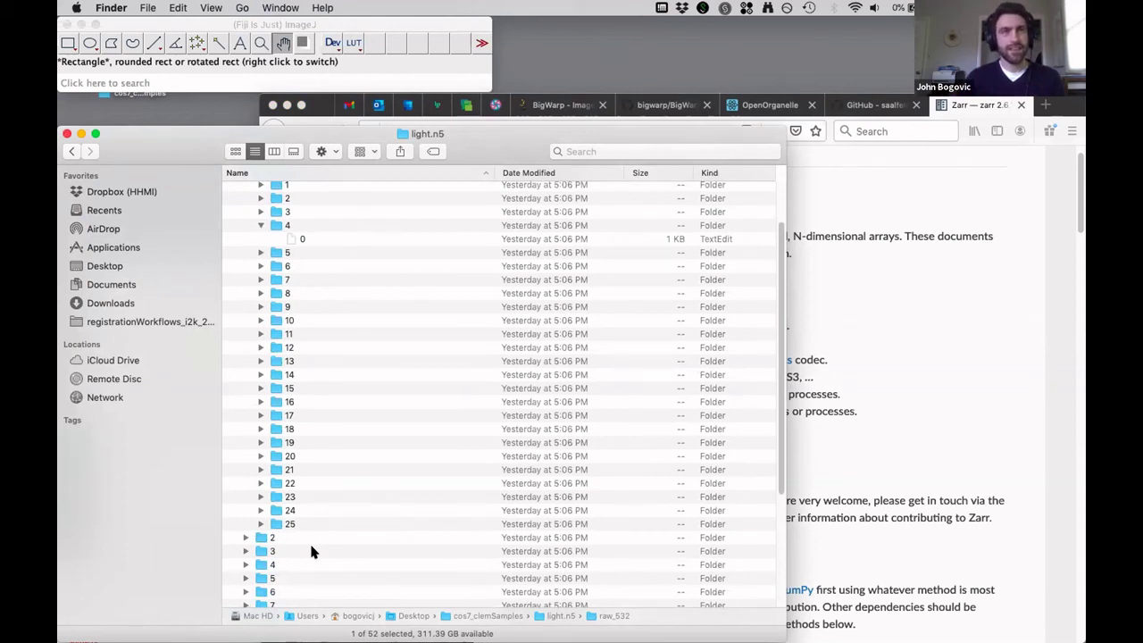
pyautogui.scroll(-5, 270, 388)
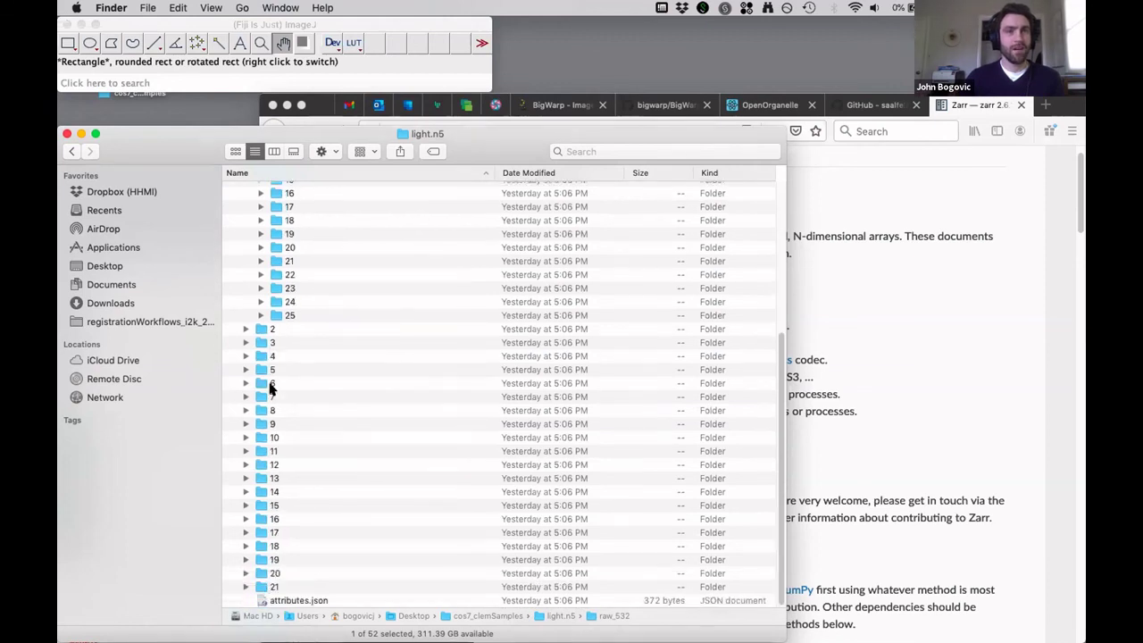
pyautogui.scroll(7, 271, 388)
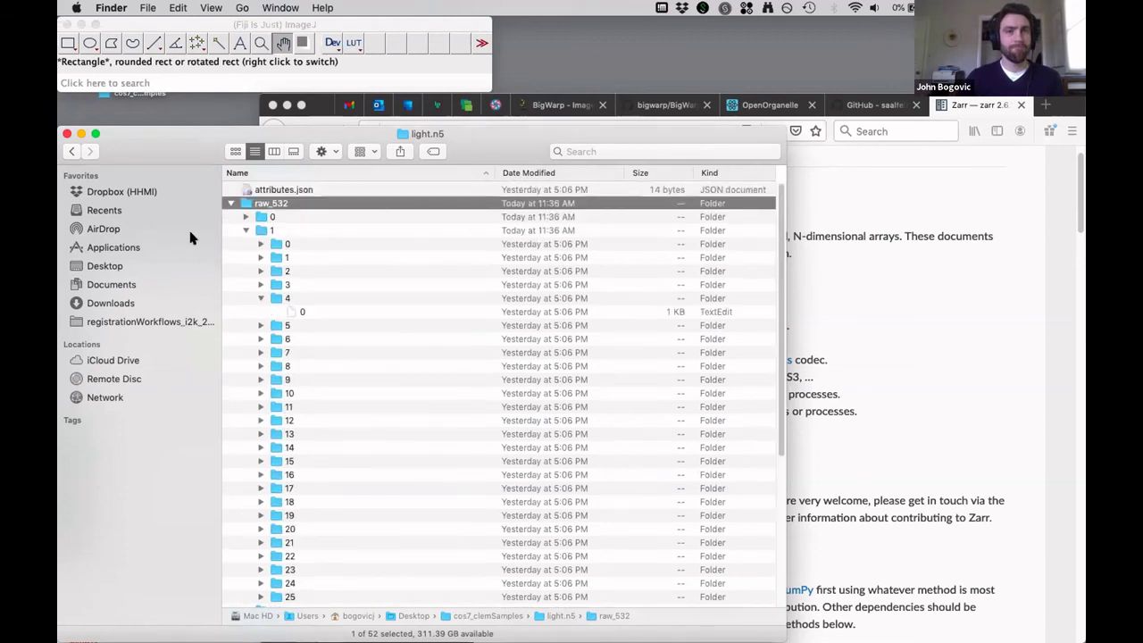
# Step: Collapse the raw_532 folder, switch to Firefox and show the OpenOrganelle page for the jrc_cos7-11 dataset
pyautogui.click(229, 204)
pyautogui.click(806, 125)
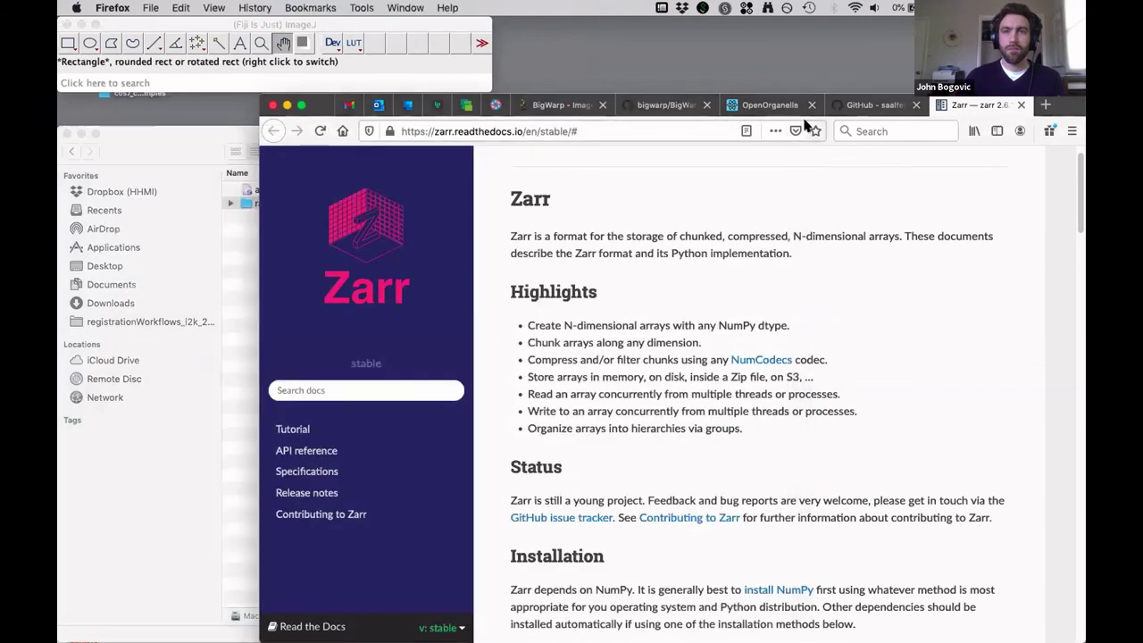
pyautogui.click(761, 105)
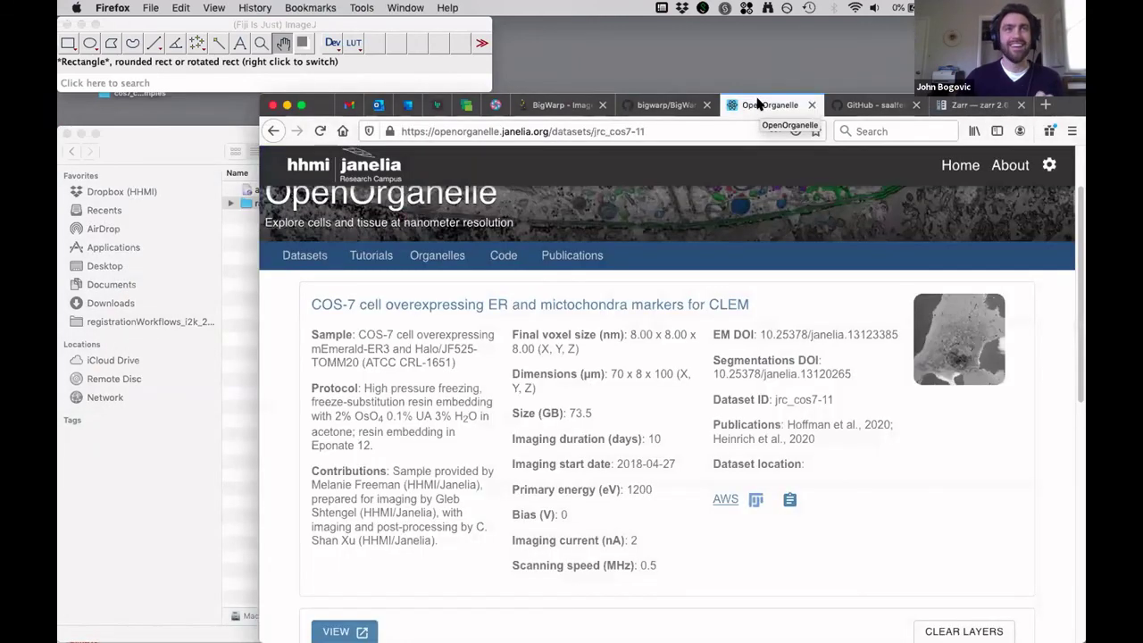